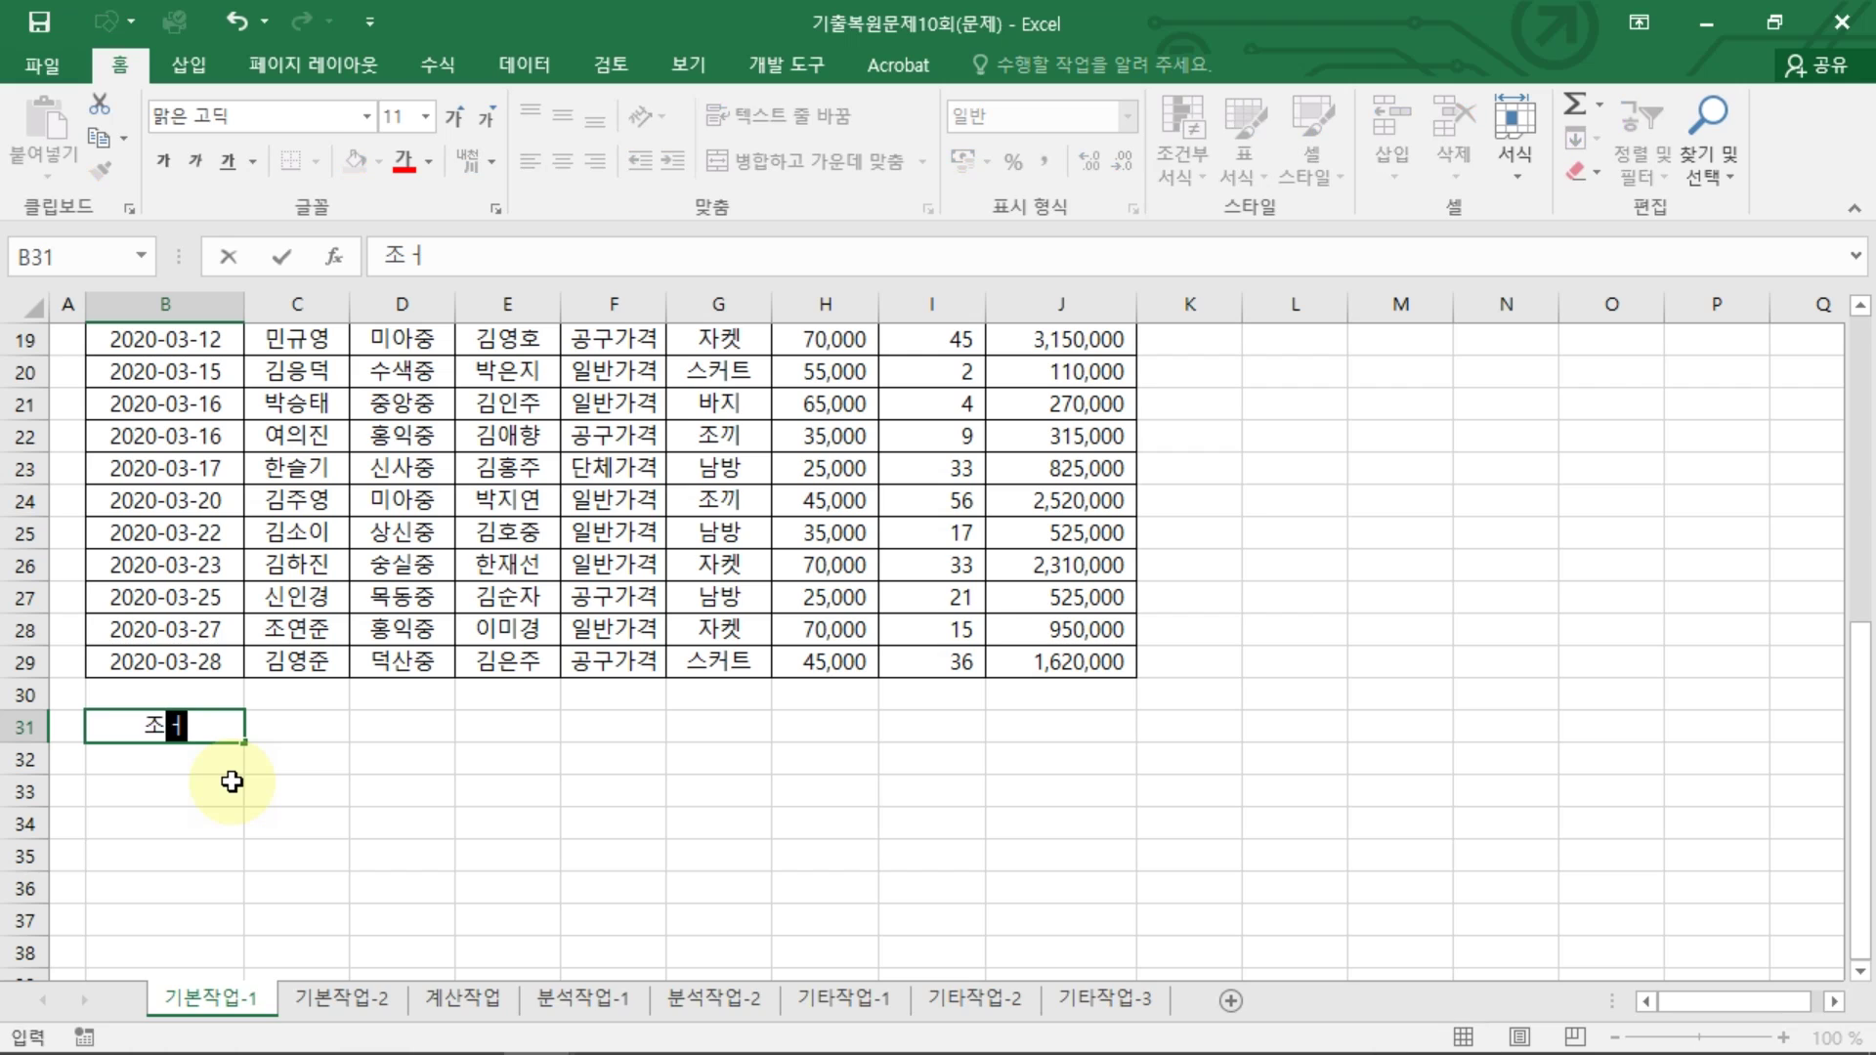
Step: Finish the criteria header "조건" in B31 and begin an AND formula in B32
{"action": "key", "text": "Return"}
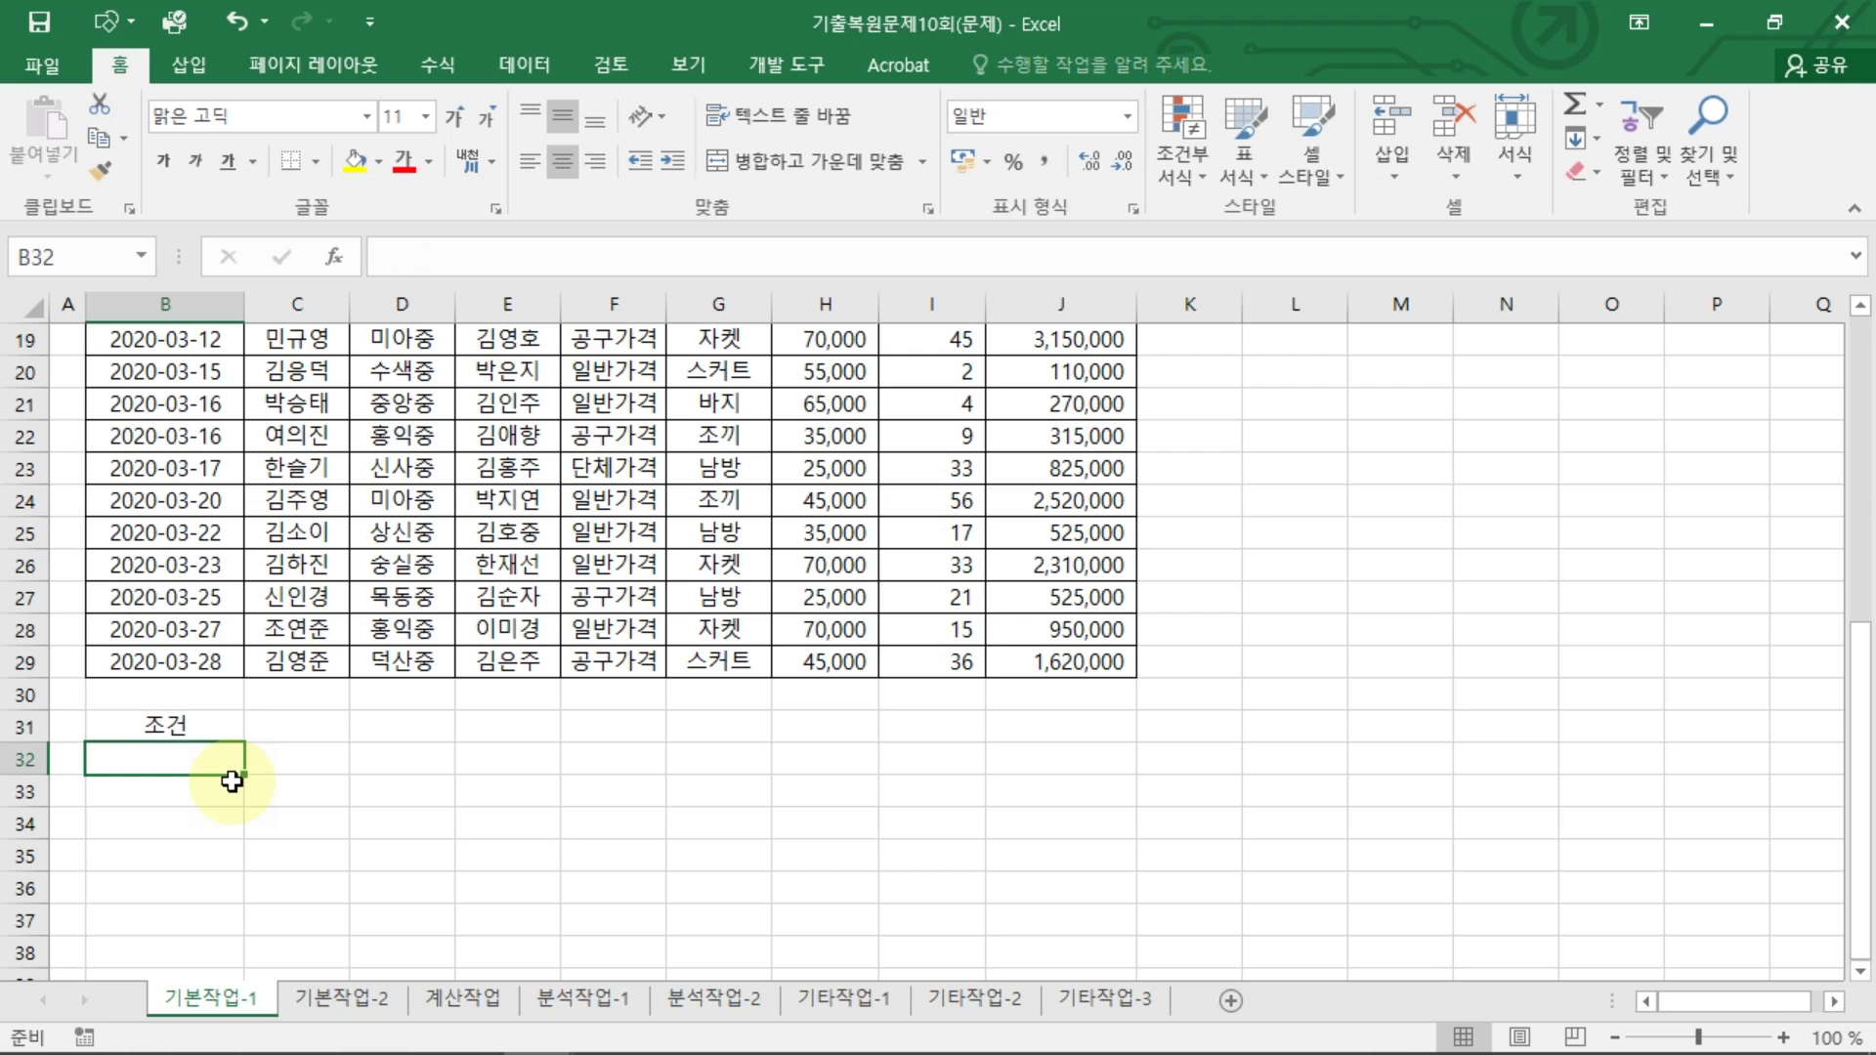
{"action": "type", "text": "=and"}
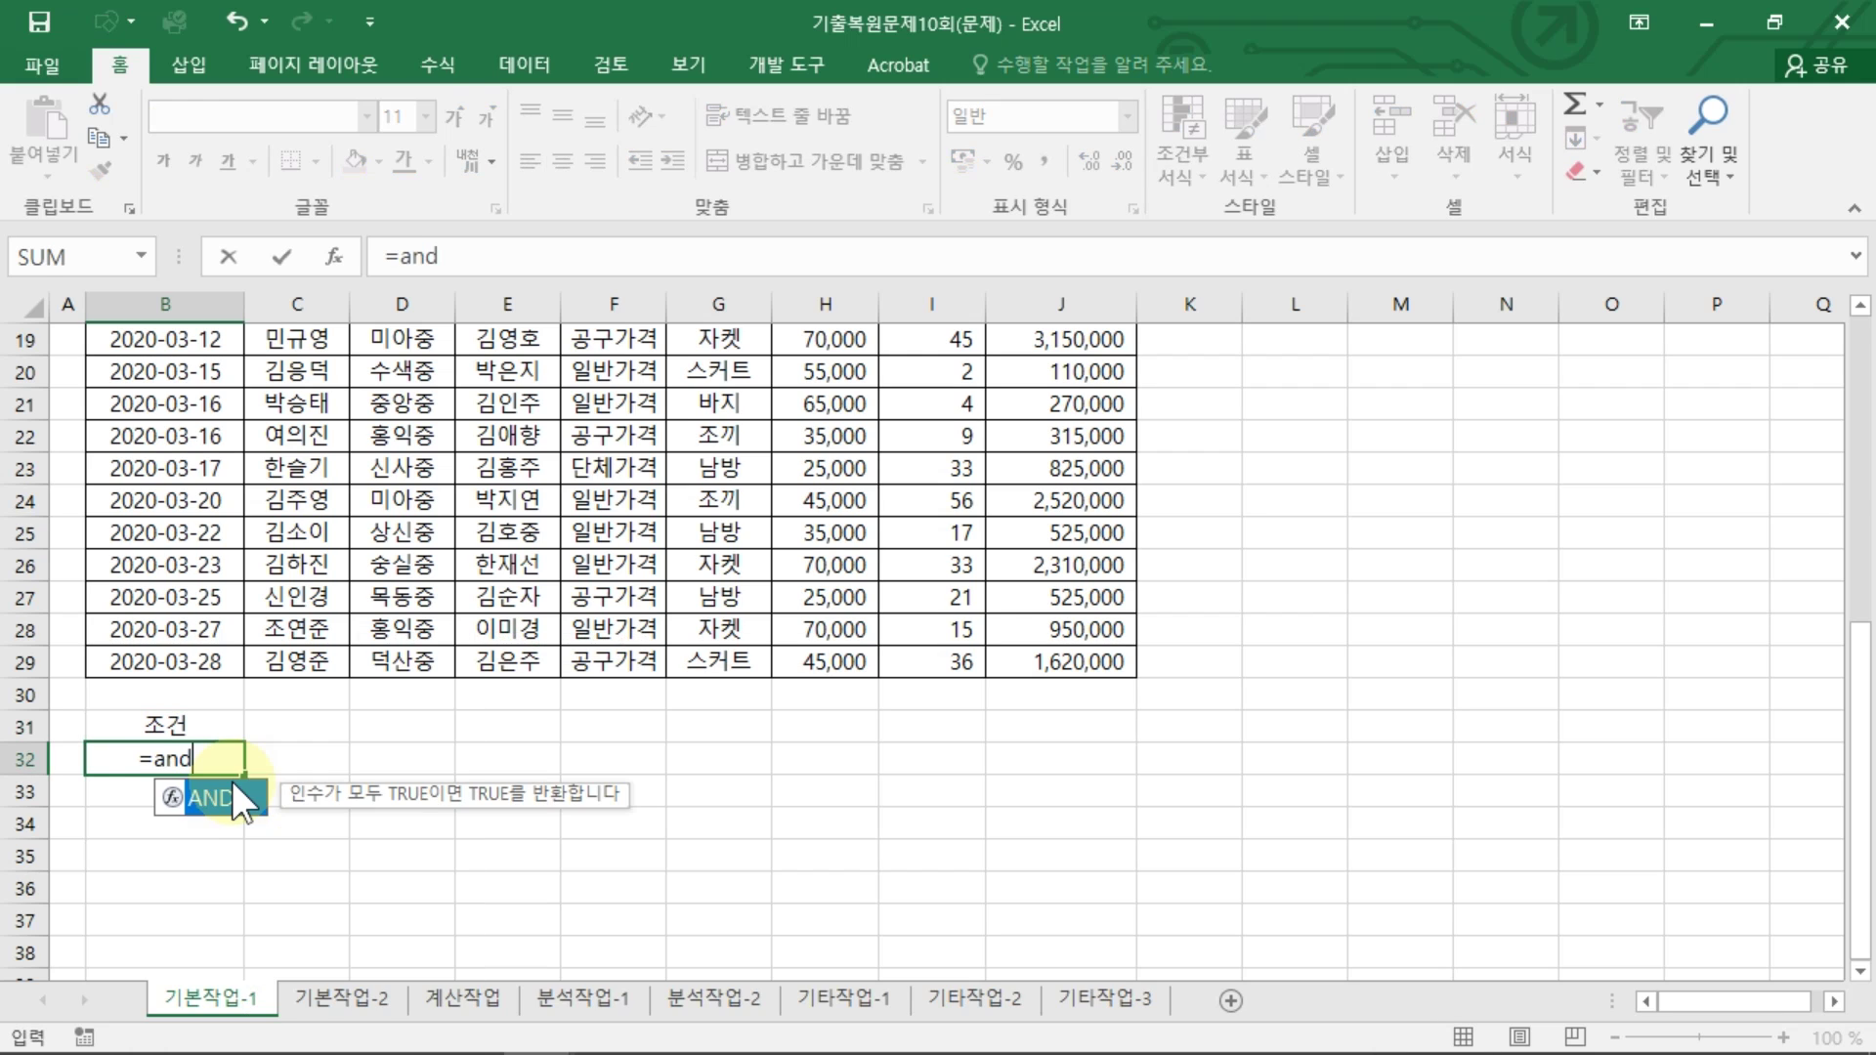
{"action": "key", "text": "BackSpace"}
{"action": "key", "text": "BackSpace"}
{"action": "key", "text": "BackSpace"}
{"action": "type", "text": "AND"}
{"action": "key", "text": "BackSpace"}
{"action": "type", "text": "ND"}
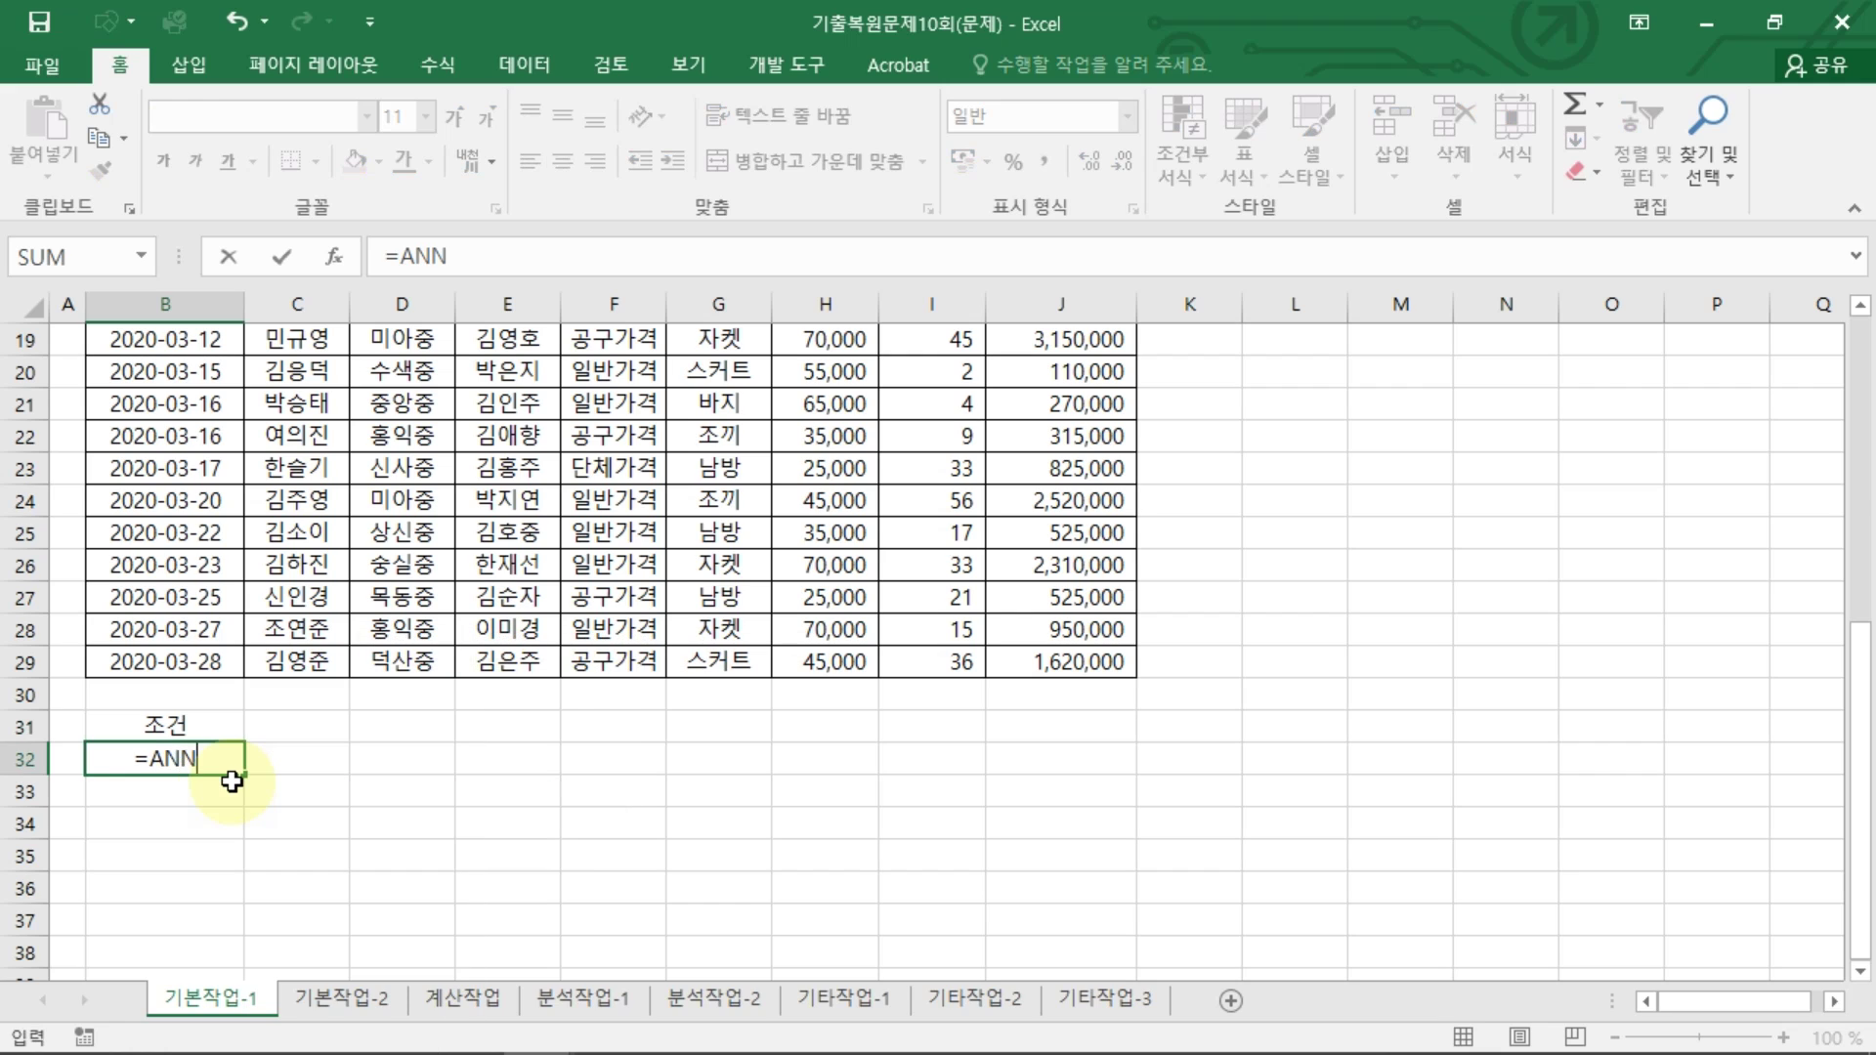
{"action": "key", "text": "BackSpace"}
{"action": "key", "text": "BackSpace"}
{"action": "type", "text": "D"}
{"action": "double_click", "coordinate": [233, 784]}
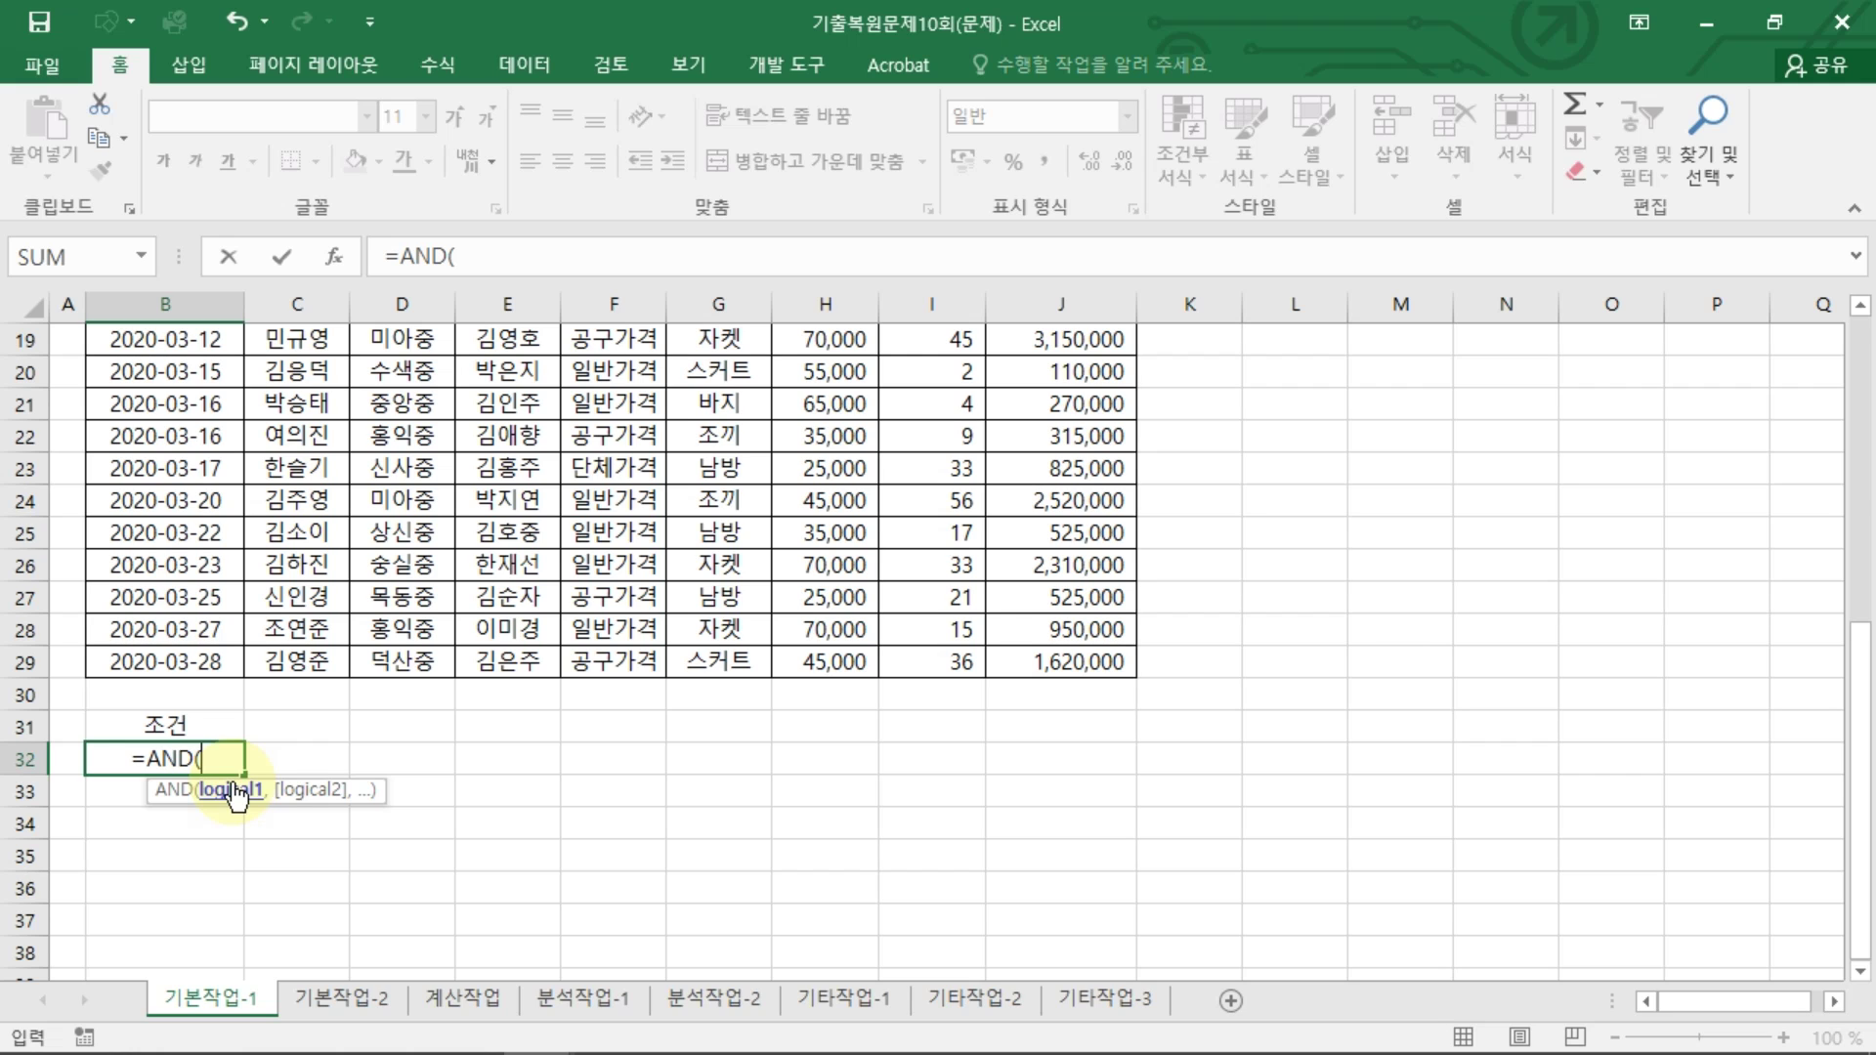
Step: Add LEFT(F4,2)="일반" as the first condition of the AND formula, followed by a comma
{"action": "scroll", "coordinate": [259, 548], "scroll_direction": "up", "scroll_amount": 6}
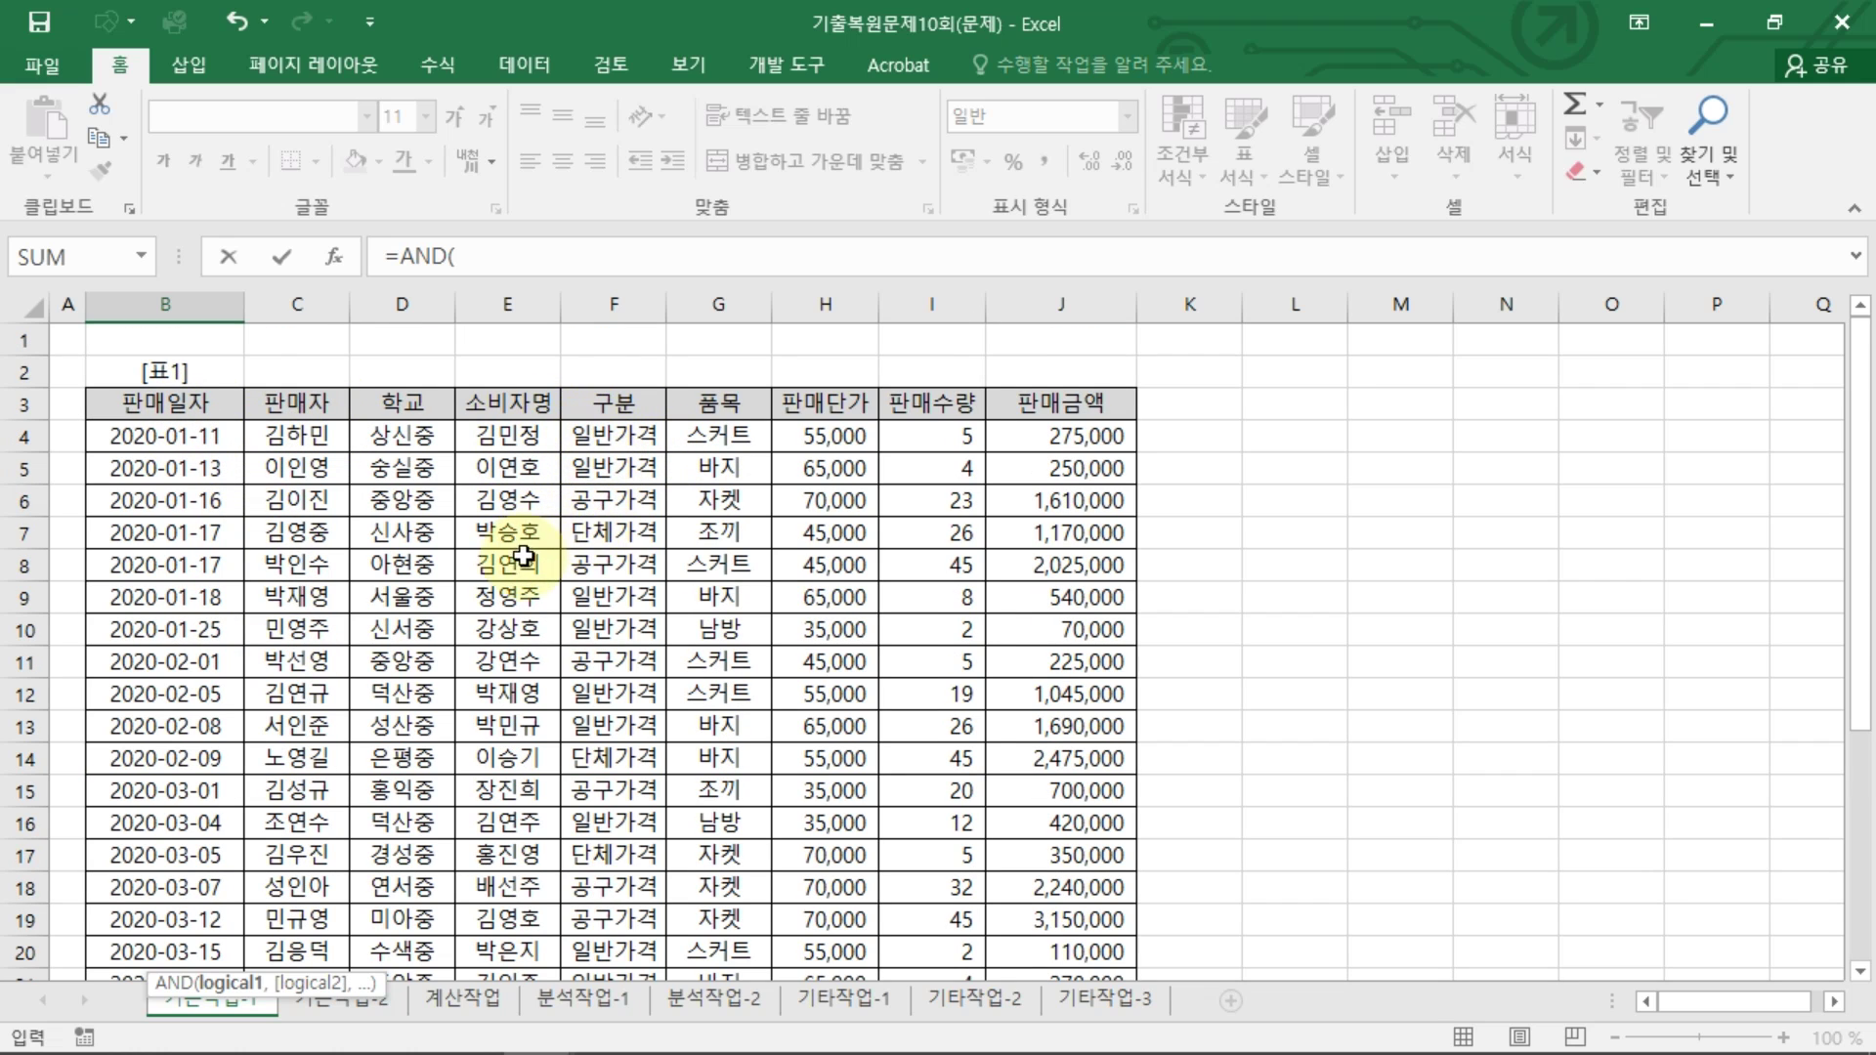
{"action": "scroll", "coordinate": [525, 555], "scroll_direction": "down", "scroll_amount": 7}
{"action": "type", "text": "LEFT("}
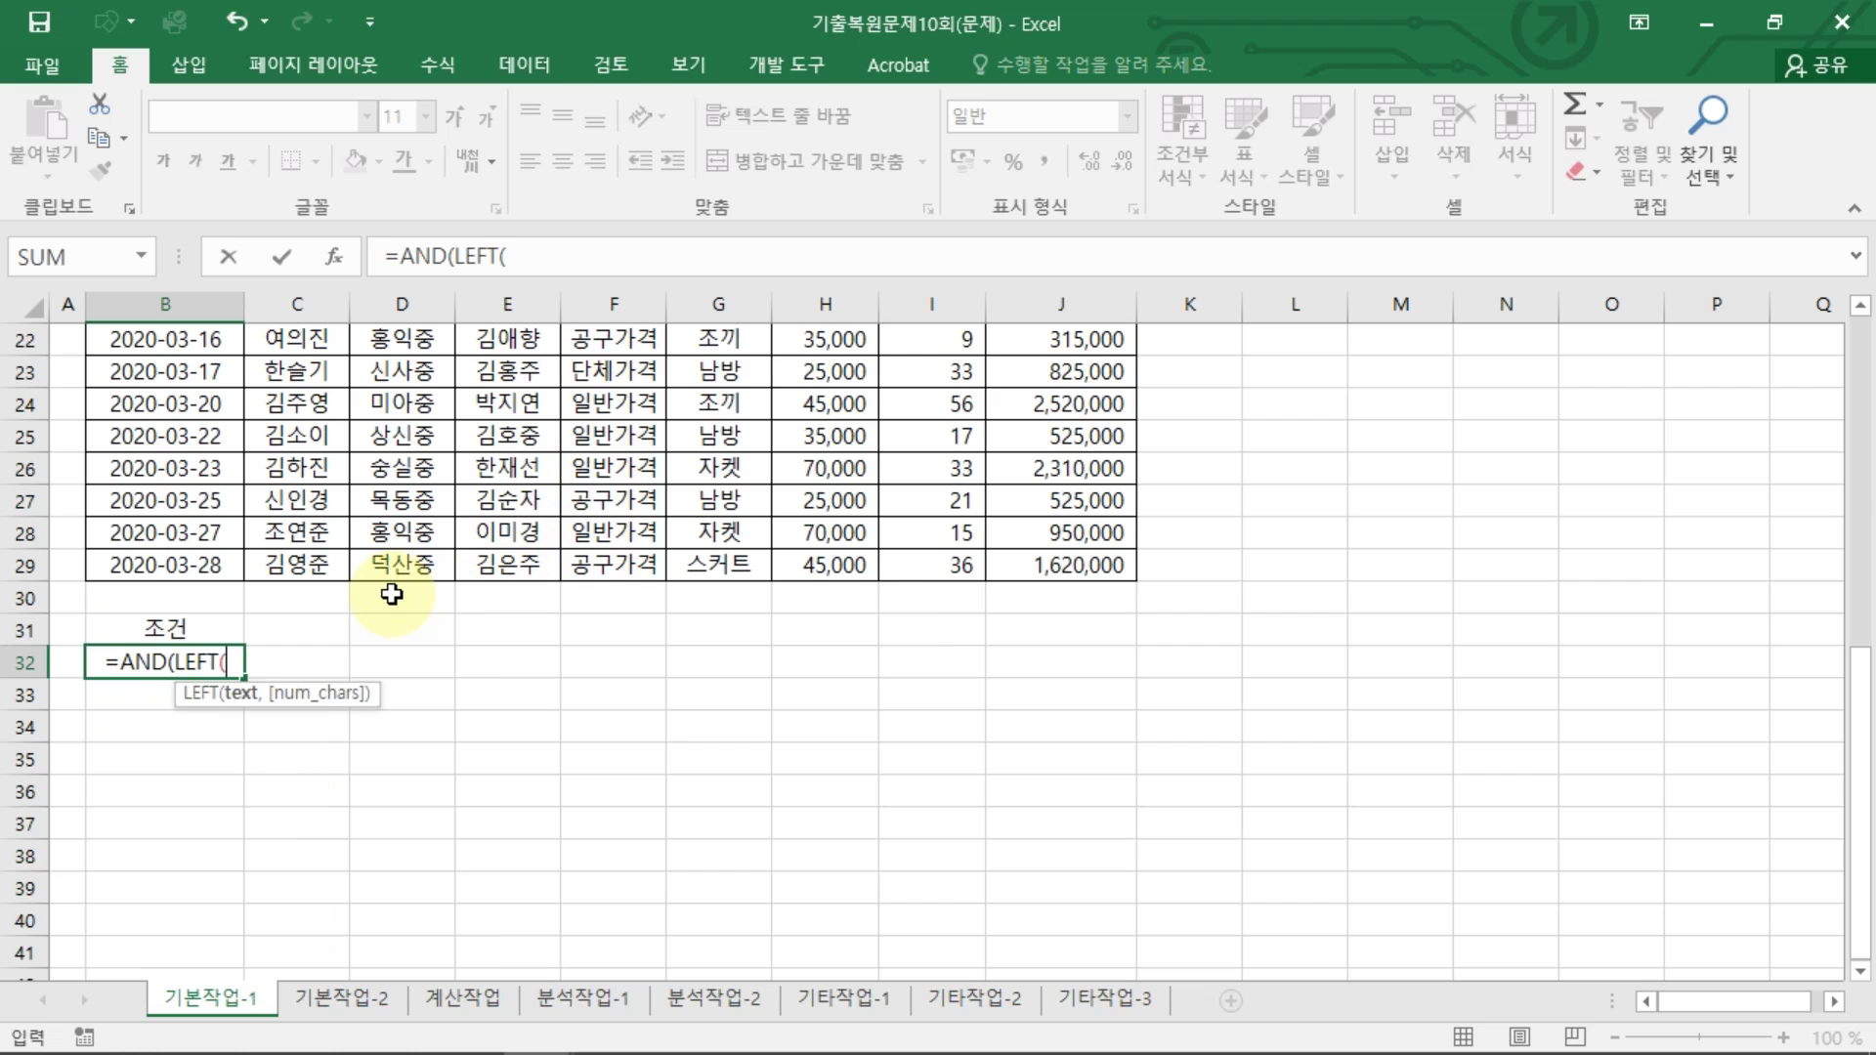
{"action": "scroll", "coordinate": [391, 591], "scroll_direction": "up", "scroll_amount": 7}
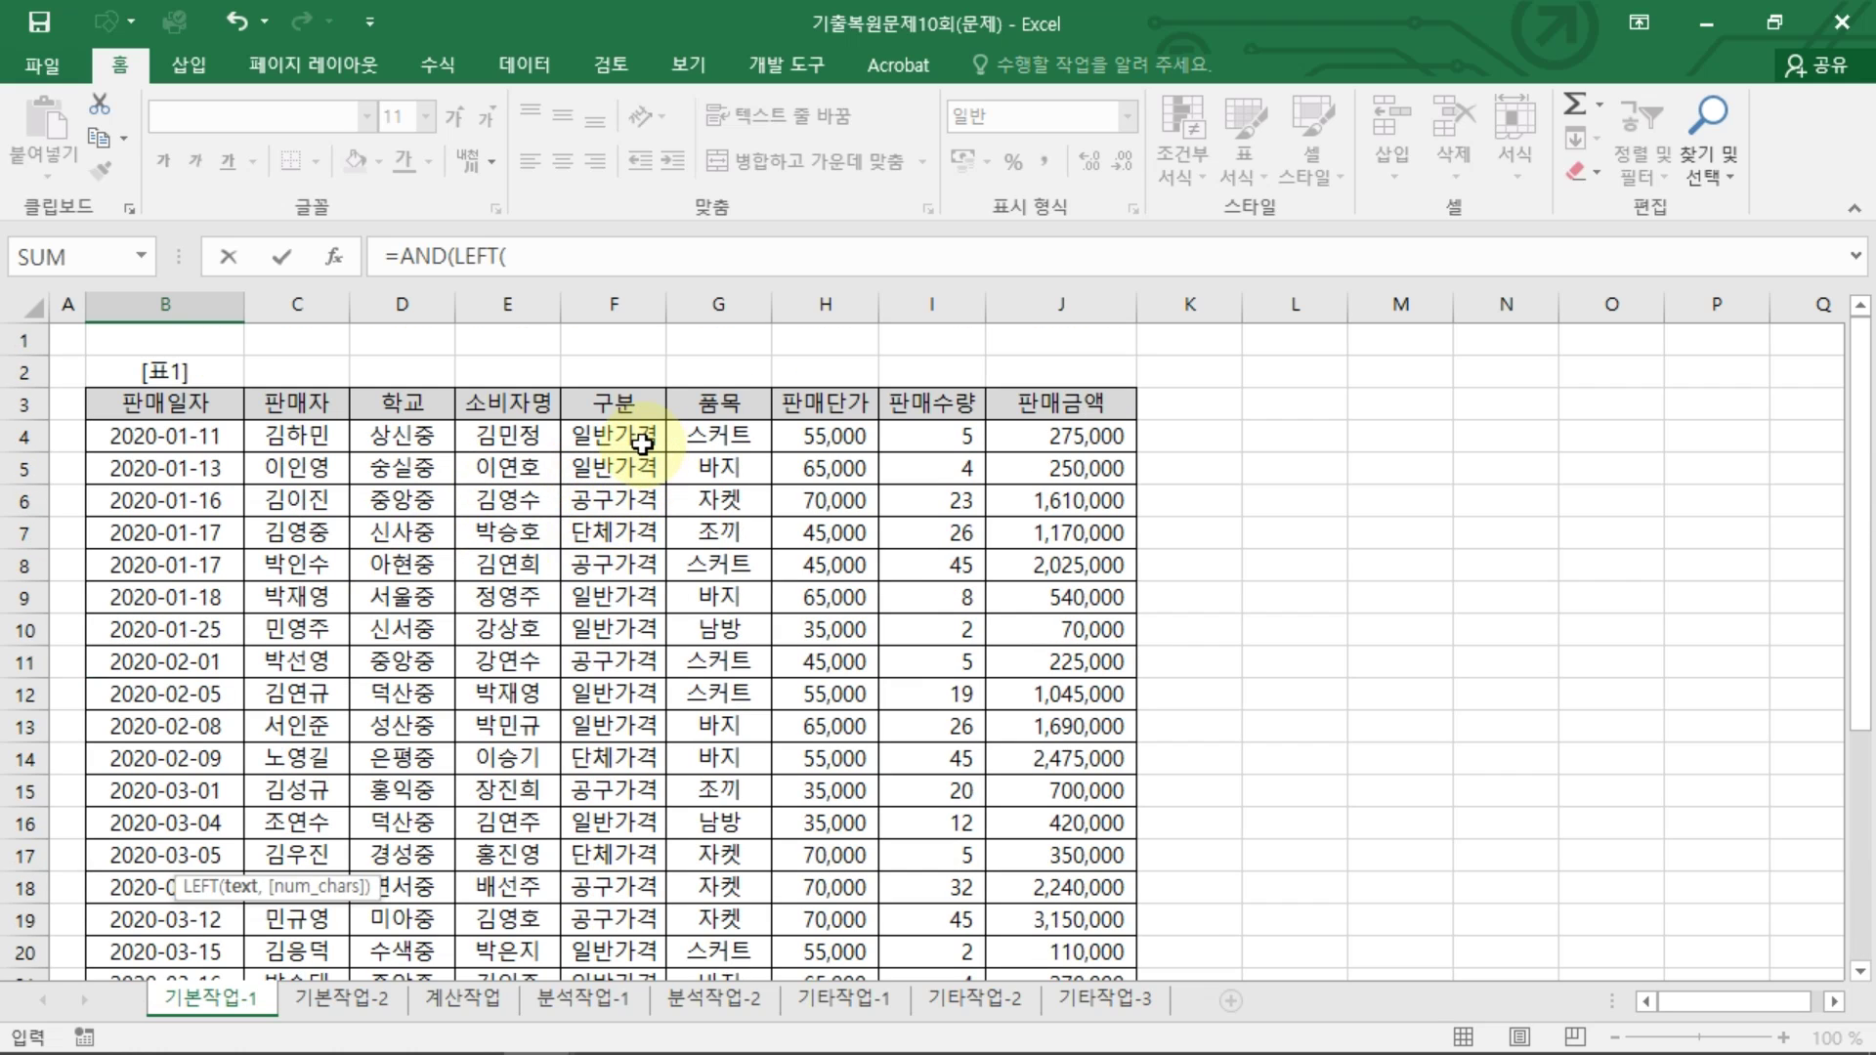
{"action": "left_click", "coordinate": [642, 445]}
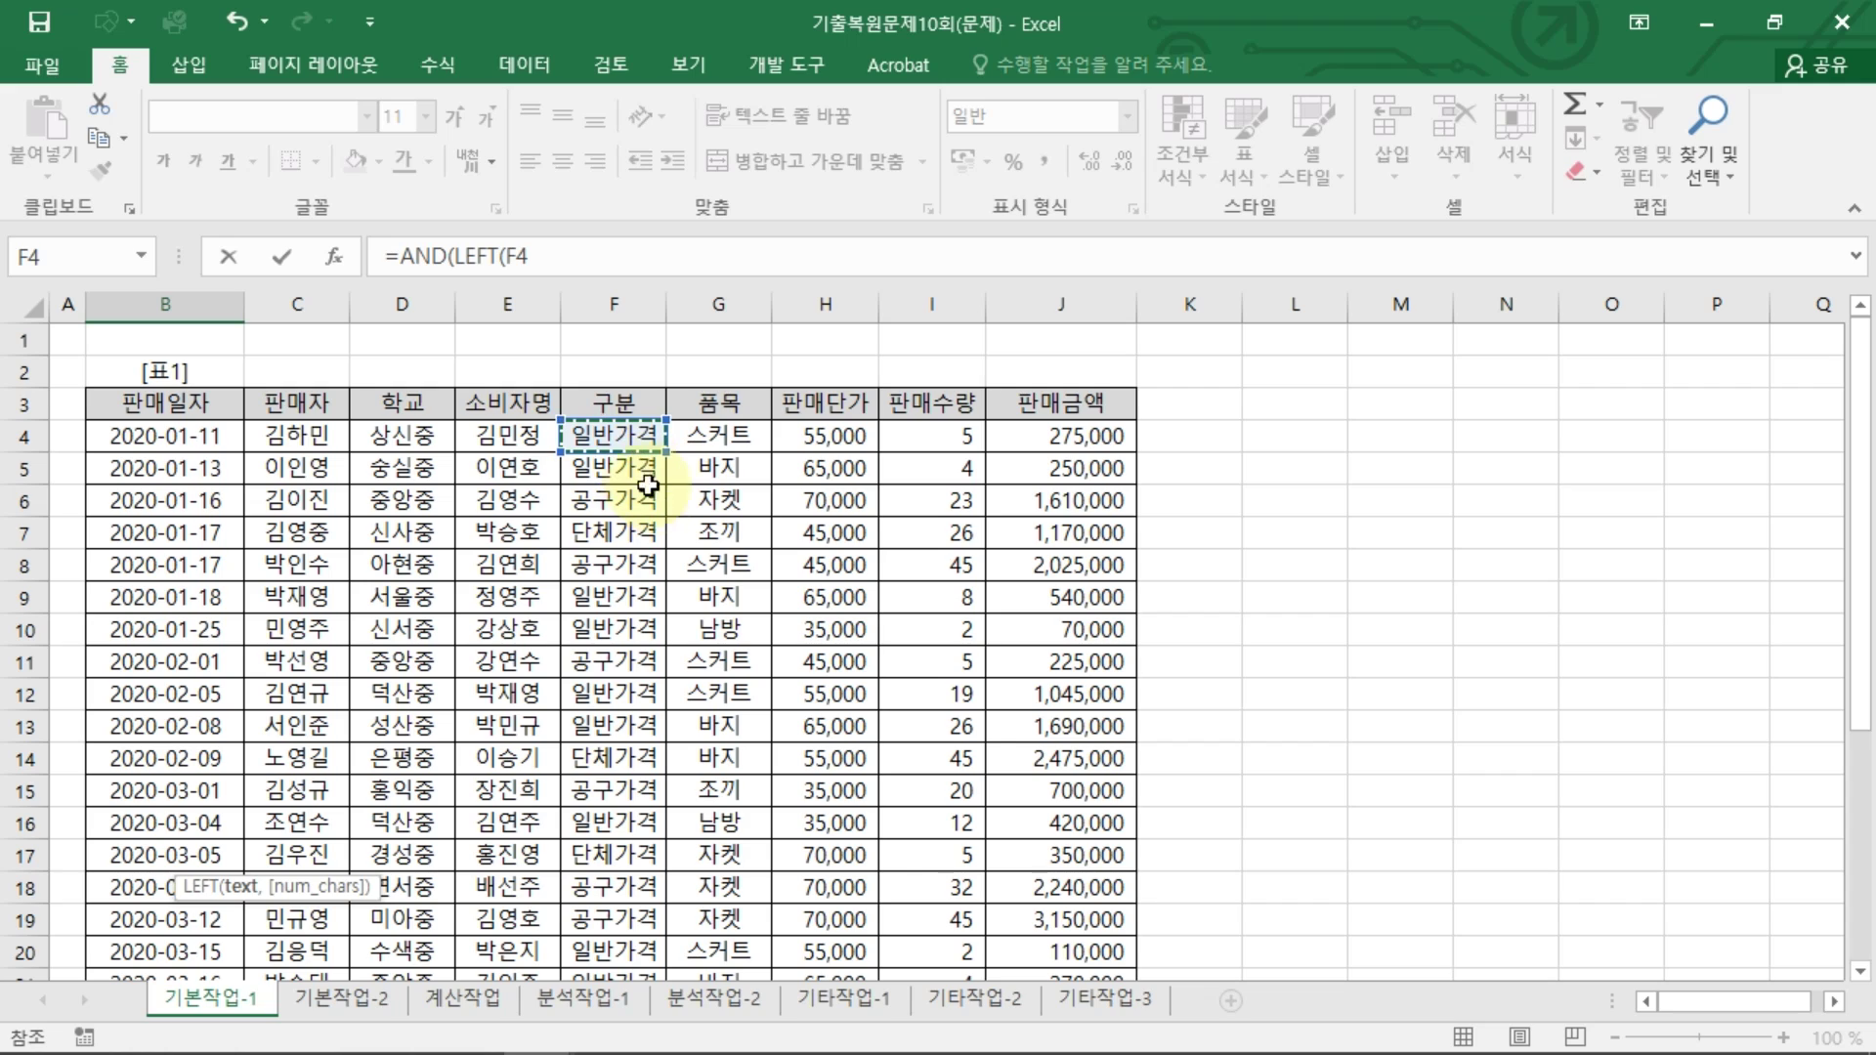
{"action": "type", "text": ",2)"}
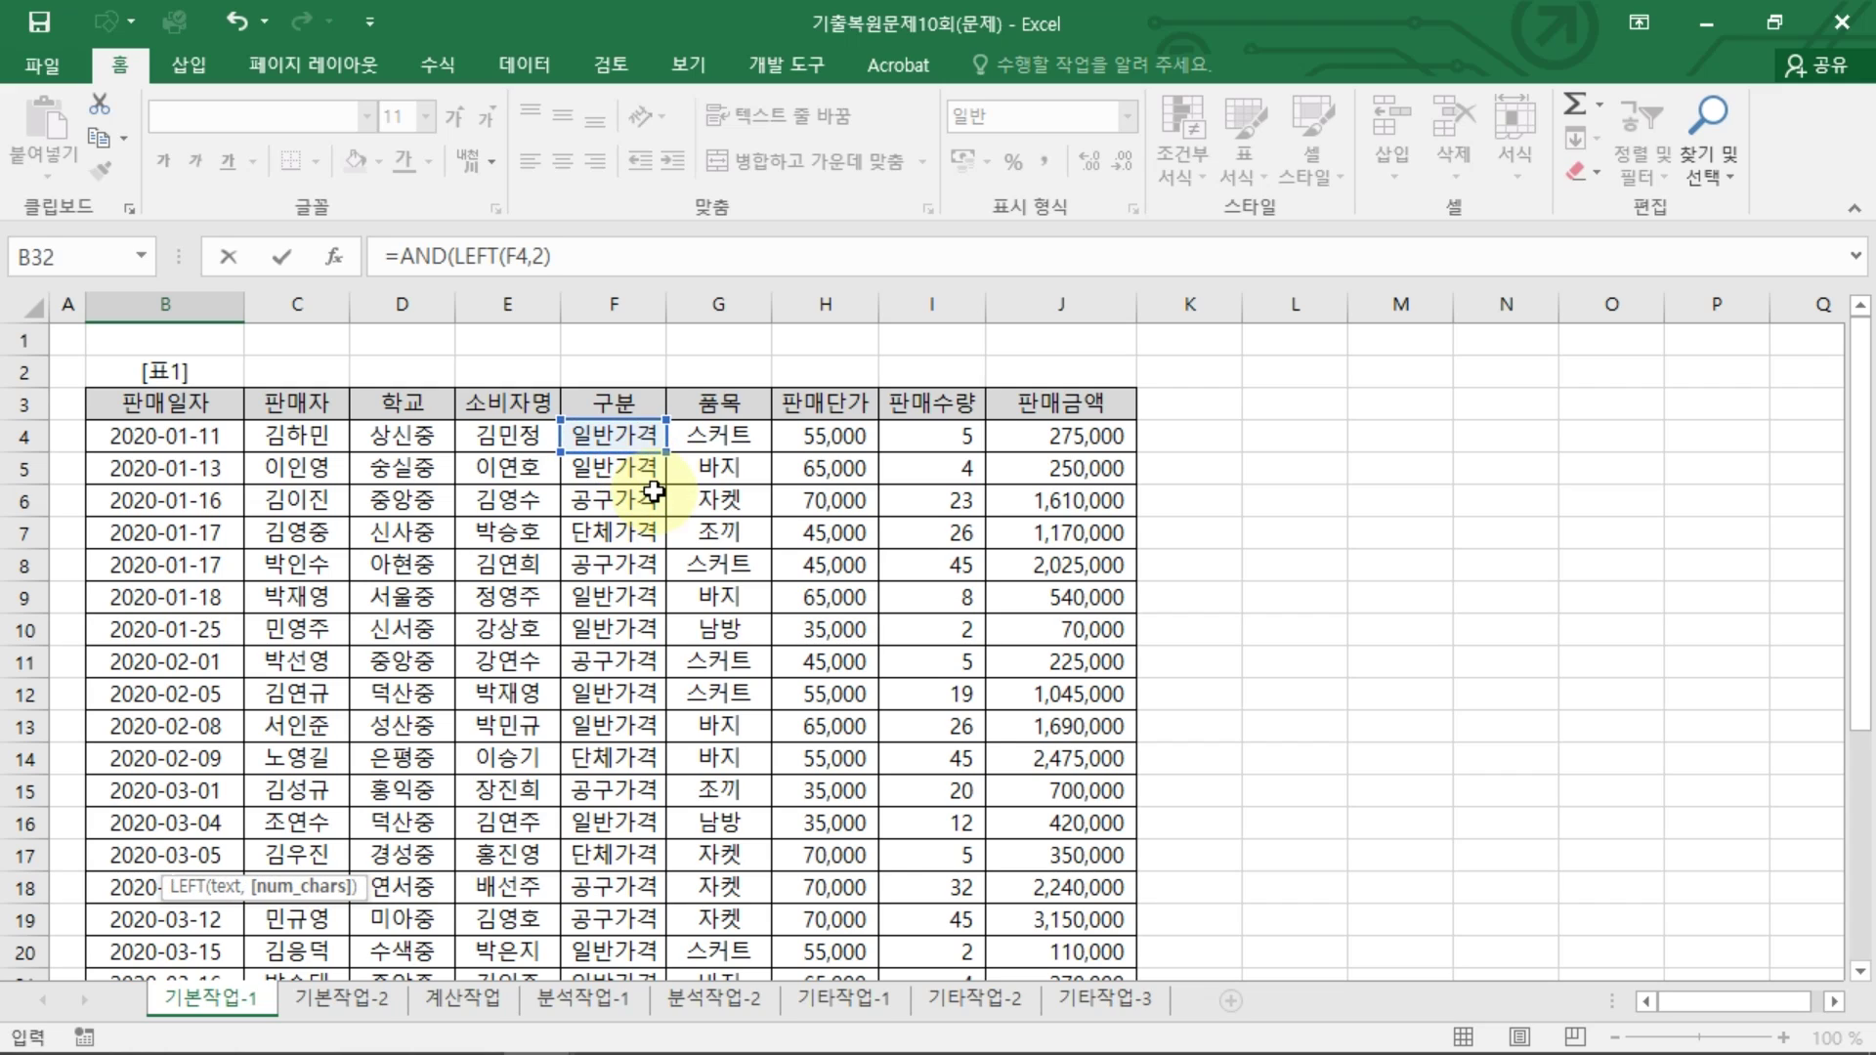
{"action": "type", "text": "=\"일반"}
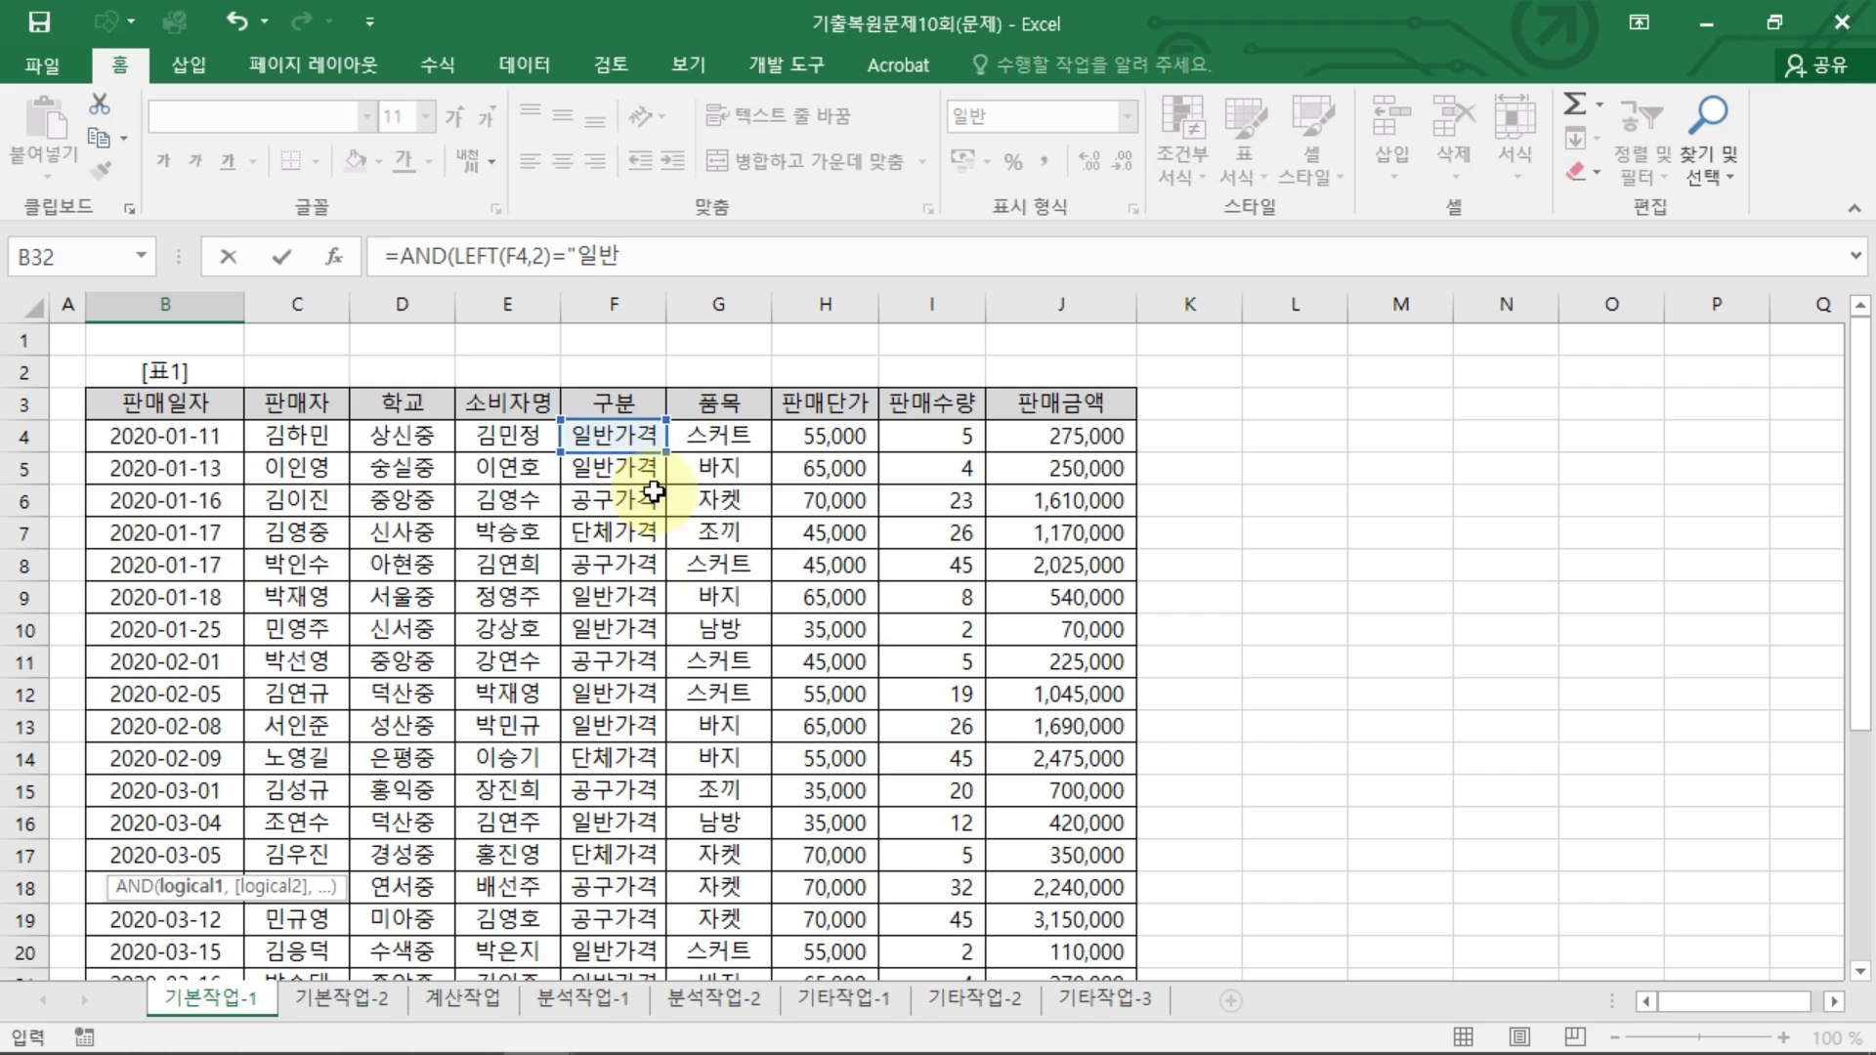
{"action": "type", "text": "\","}
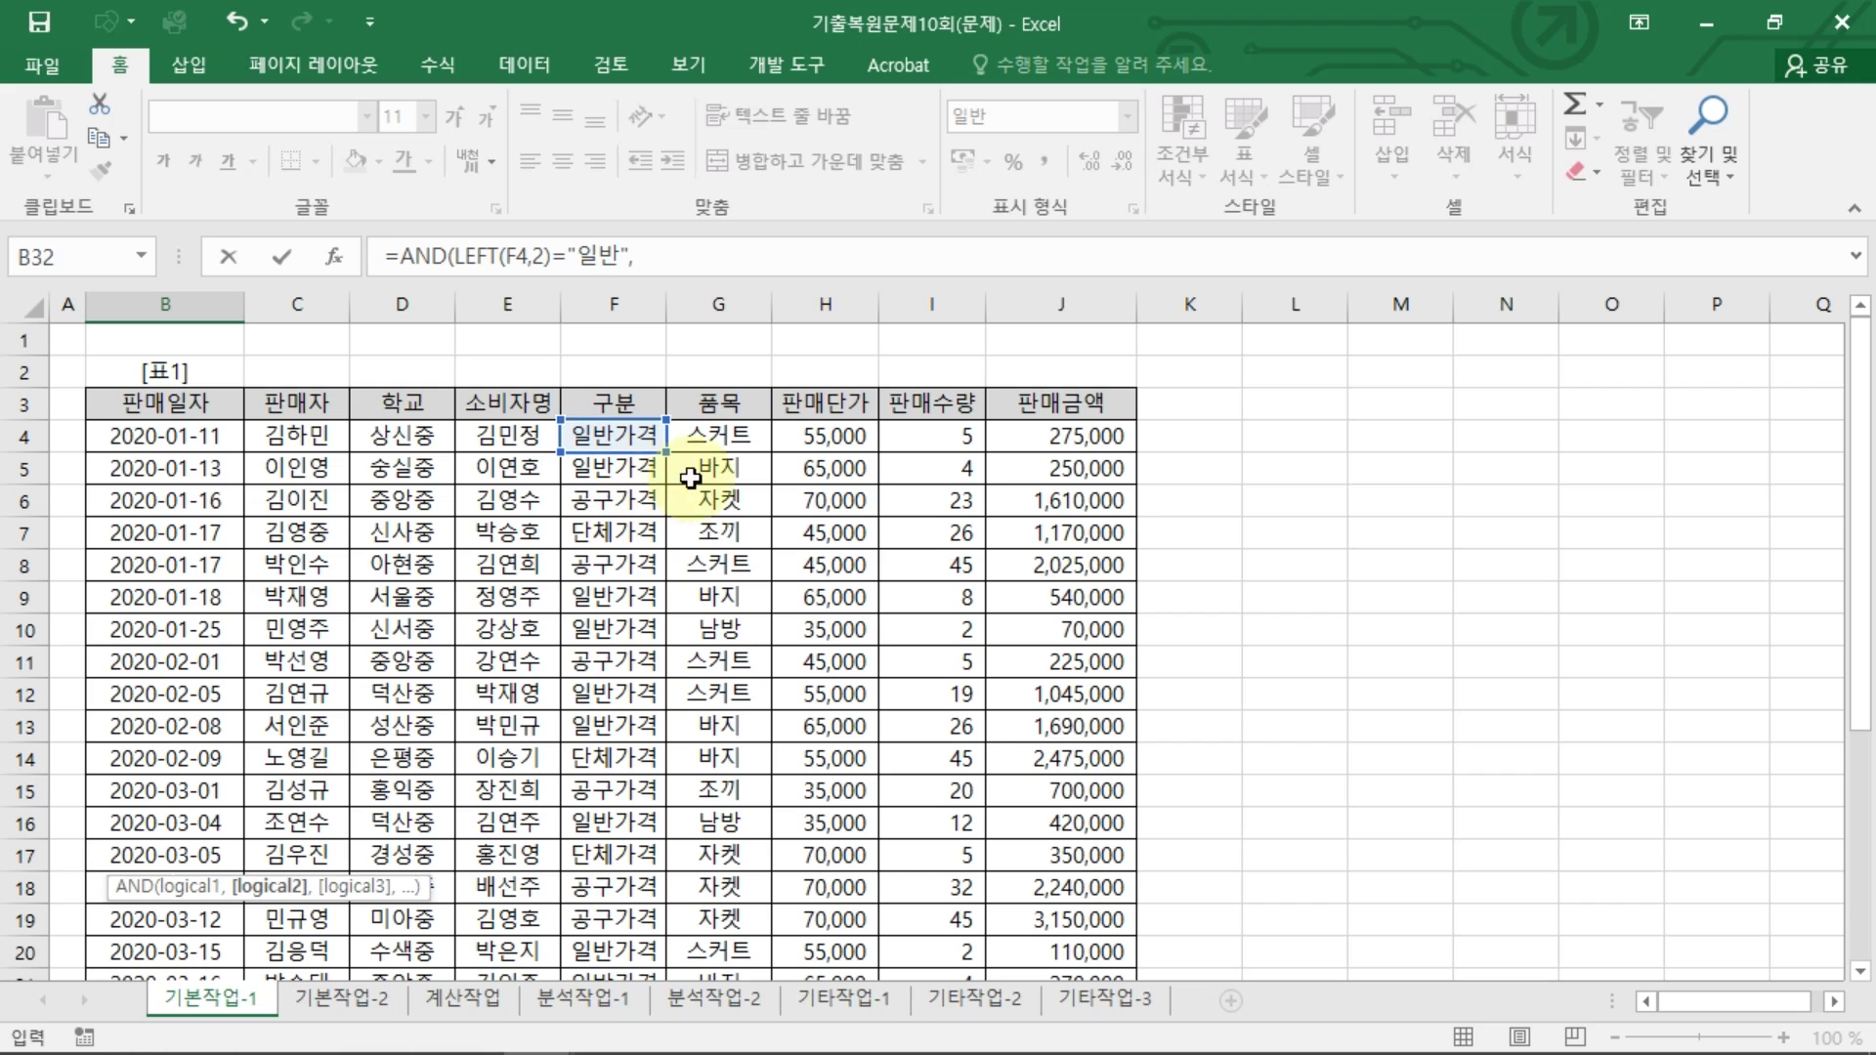
{"action": "key", "text": "Return"}
{"action": "left_click", "coordinate": [1187, 469]}
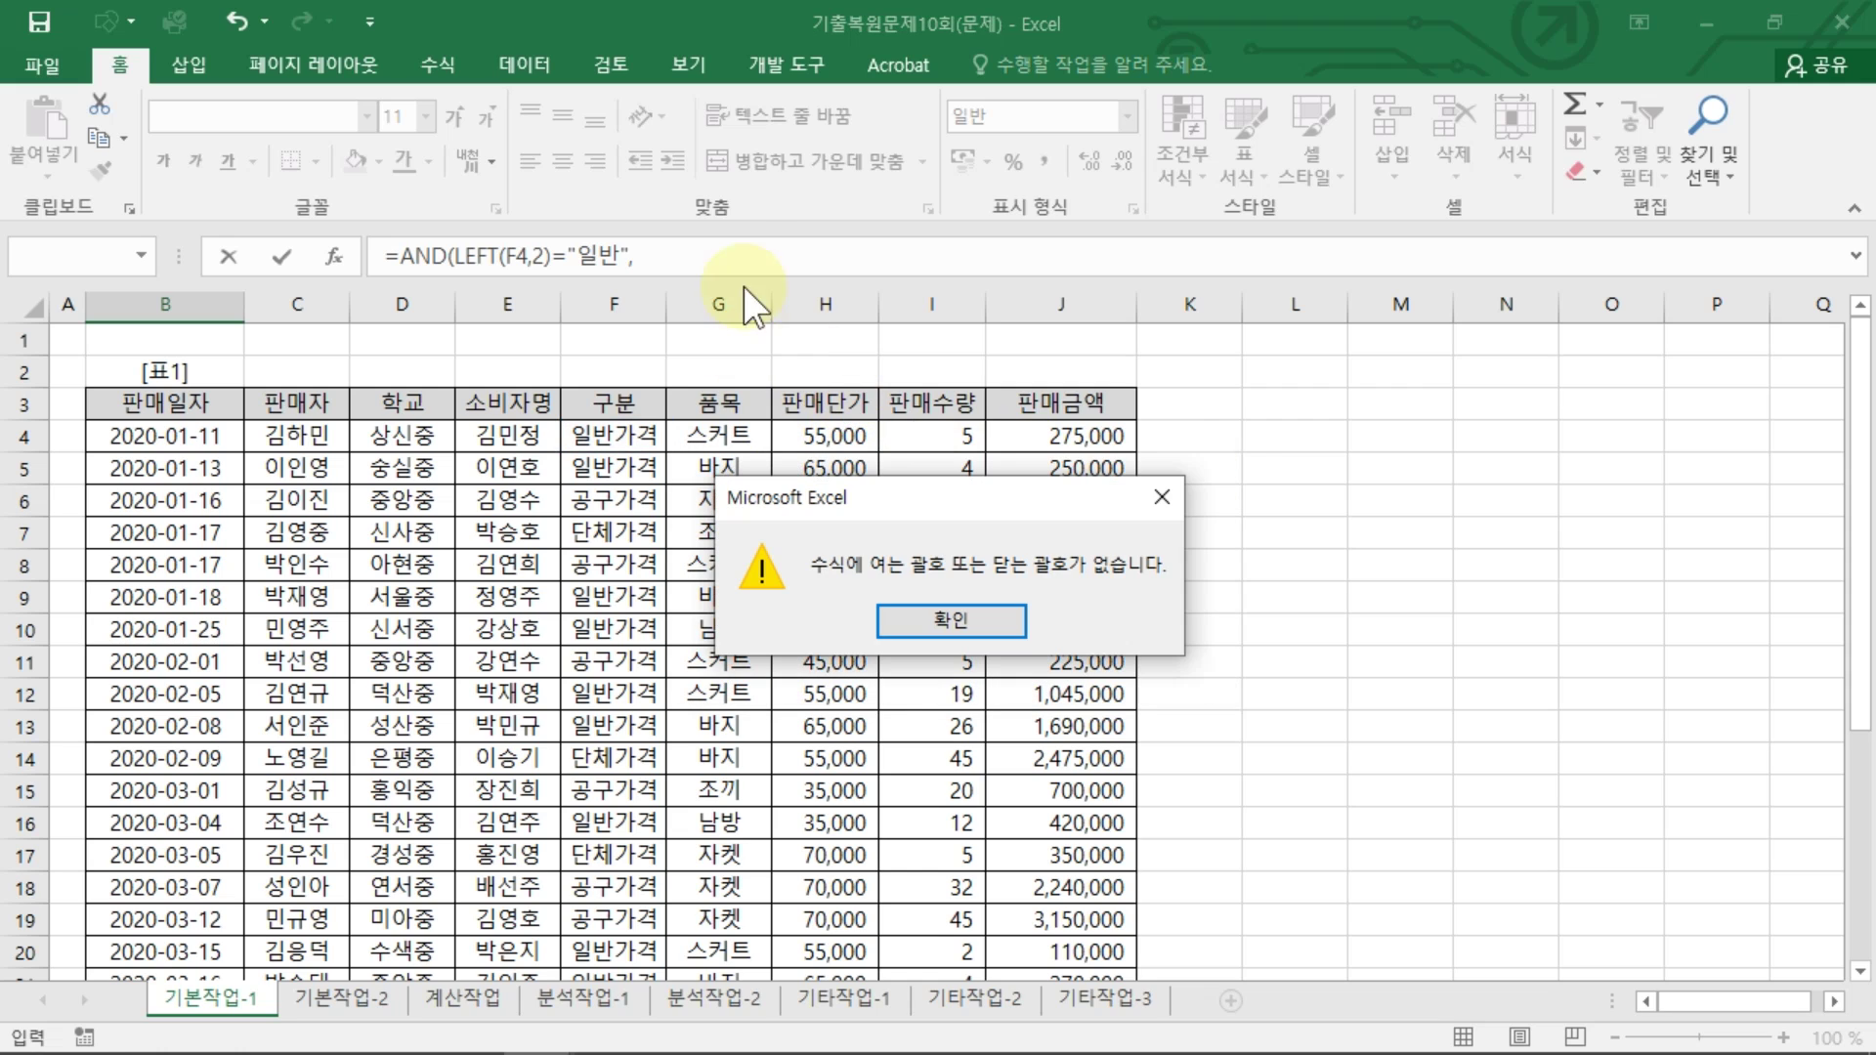
{"action": "left_click", "coordinate": [963, 613]}
{"action": "left_click", "coordinate": [673, 261]}
{"action": "key", "text": "ctrl+shift+d"}
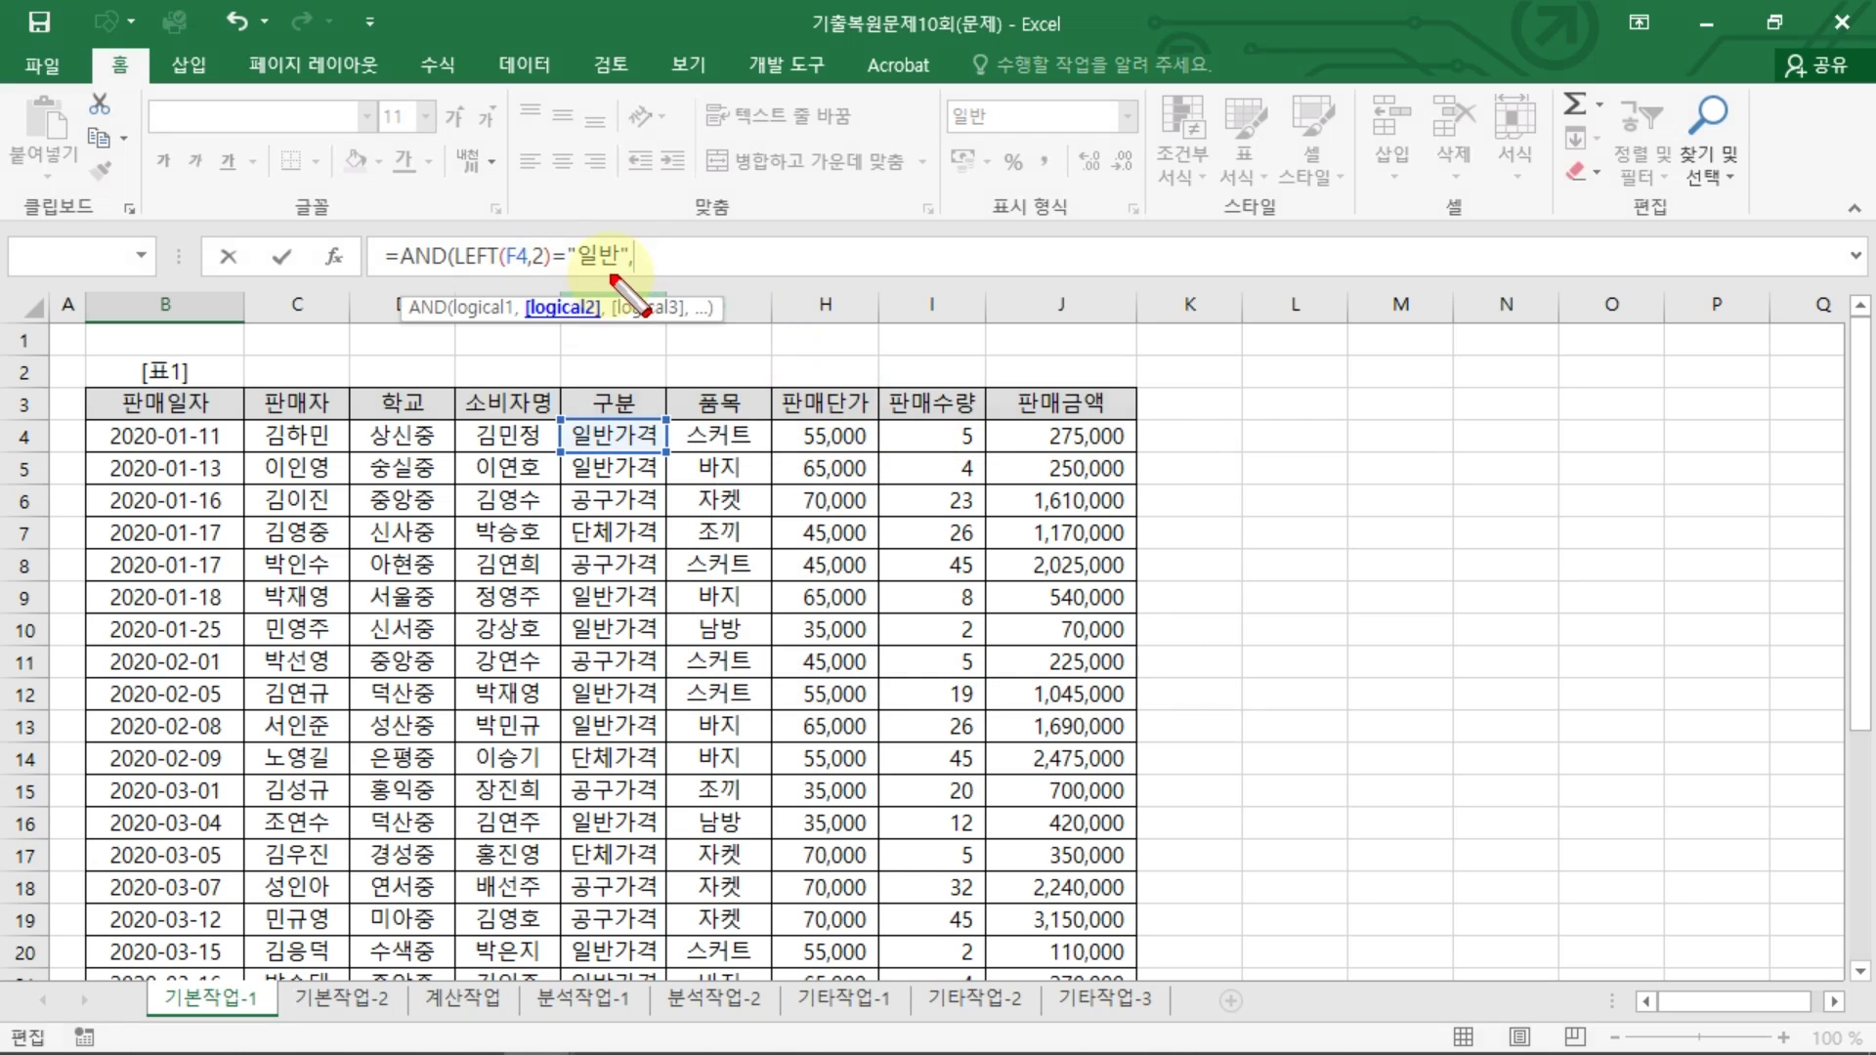
{"action": "left_click_drag", "start_coordinate": [575, 280], "coordinate": [628, 278]}
{"action": "left_click_drag", "start_coordinate": [477, 279], "coordinate": [558, 279]}
{"action": "mouse_move", "coordinate": [616, 418]}
{"action": "left_mouse_down"}
{"action": "mouse_move", "coordinate": [572, 449]}
{"action": "mouse_move", "coordinate": [630, 424]}
{"action": "left_mouse_up"}
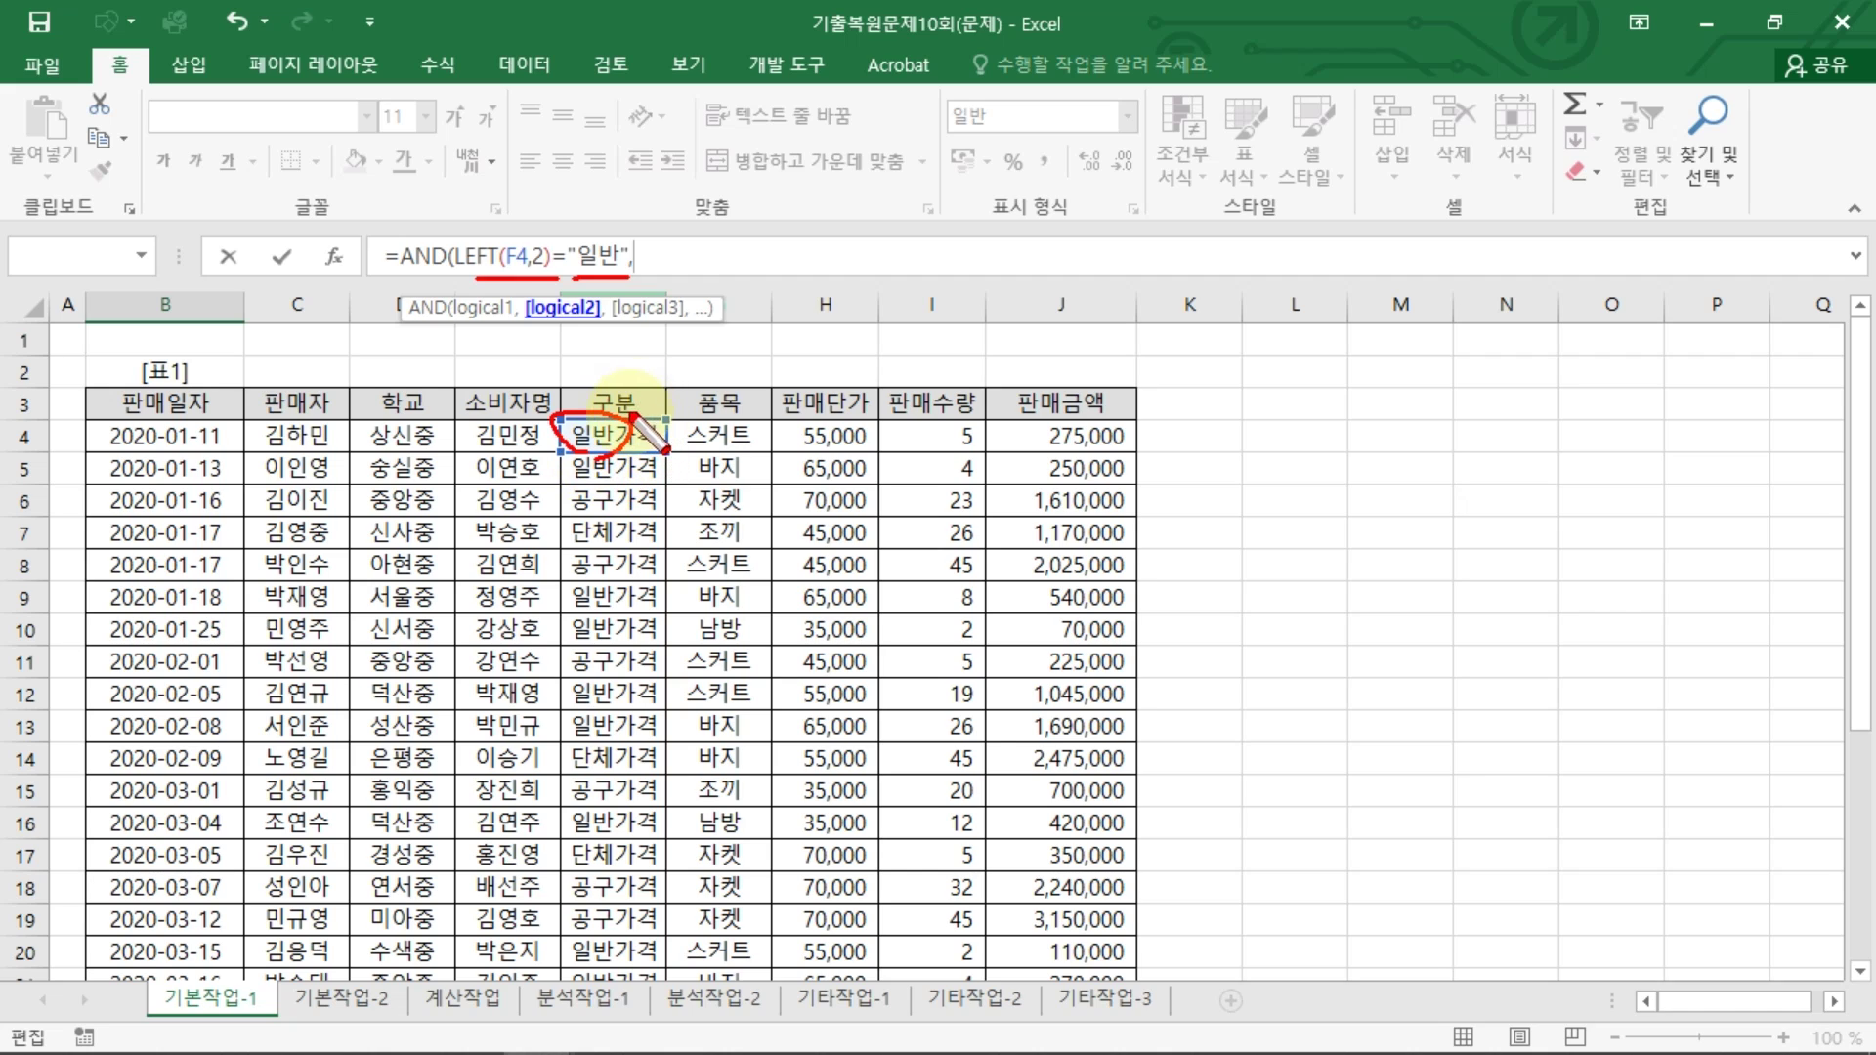
{"action": "left_click_drag", "start_coordinate": [690, 453], "coordinate": [764, 454]}
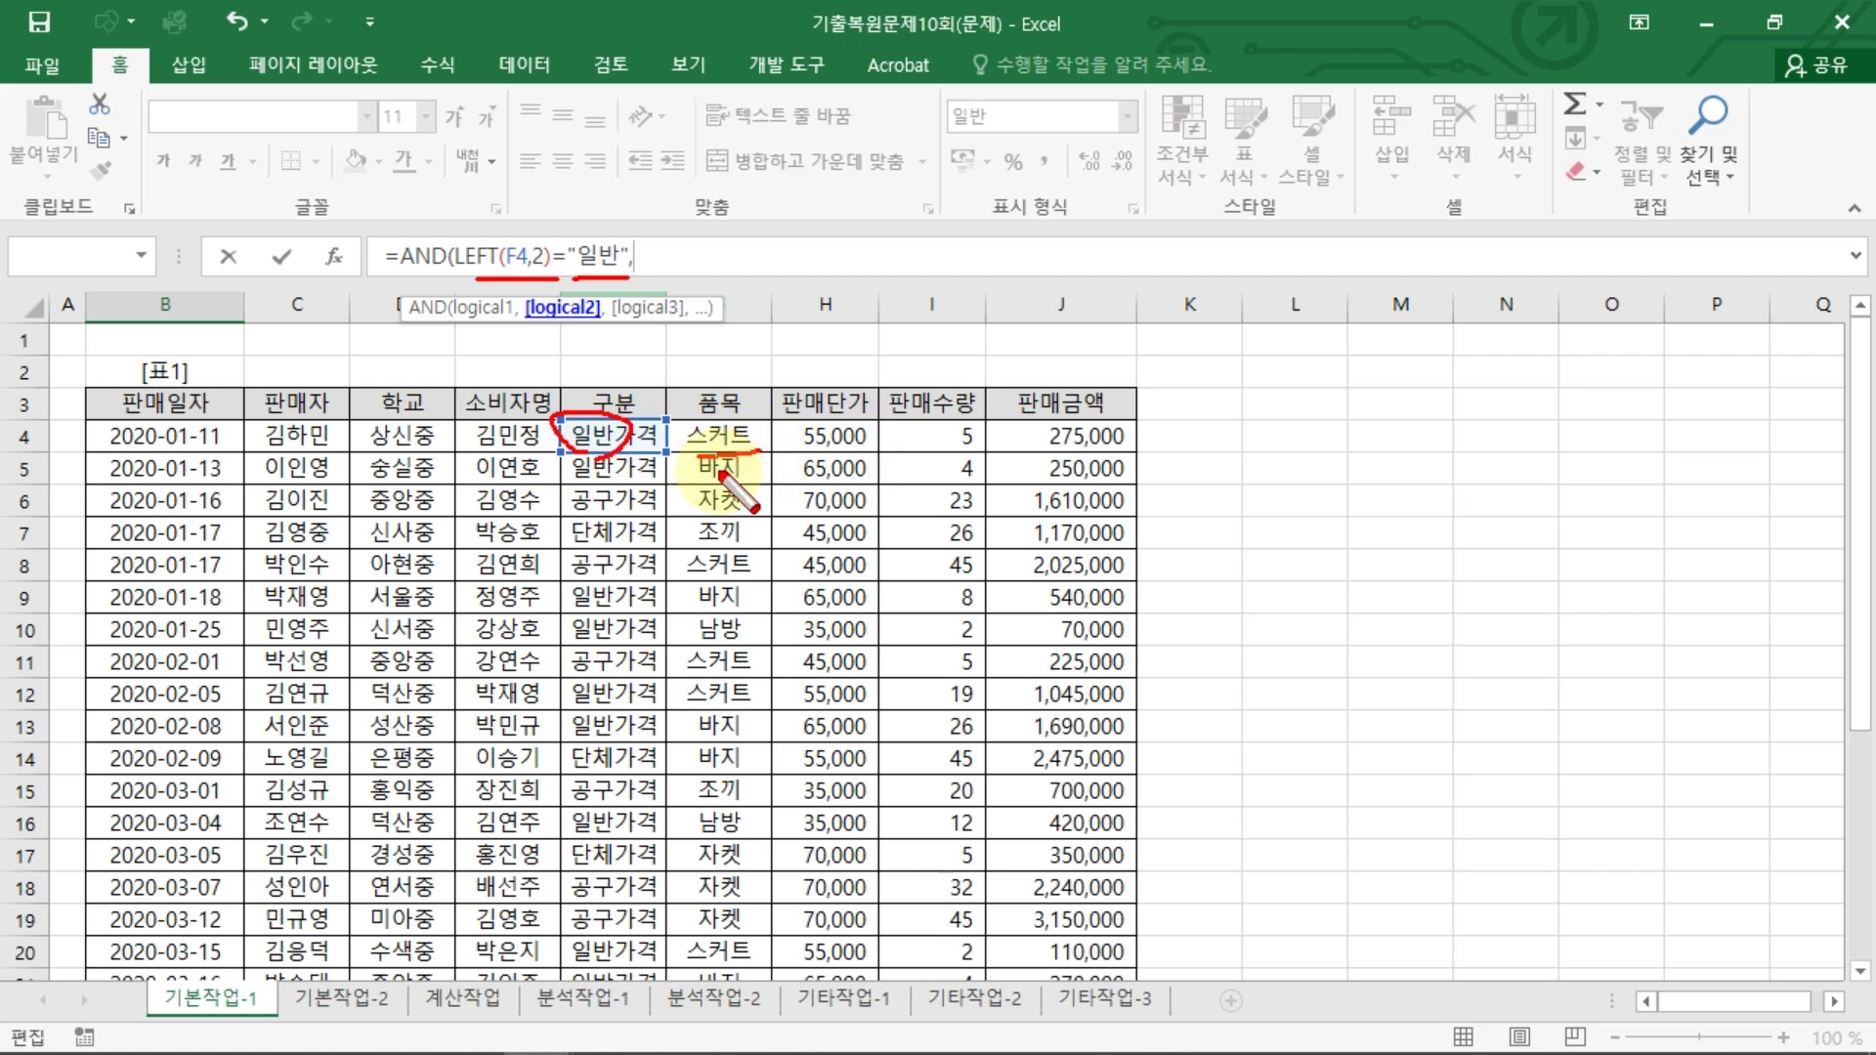
{"action": "key", "text": "Escape"}
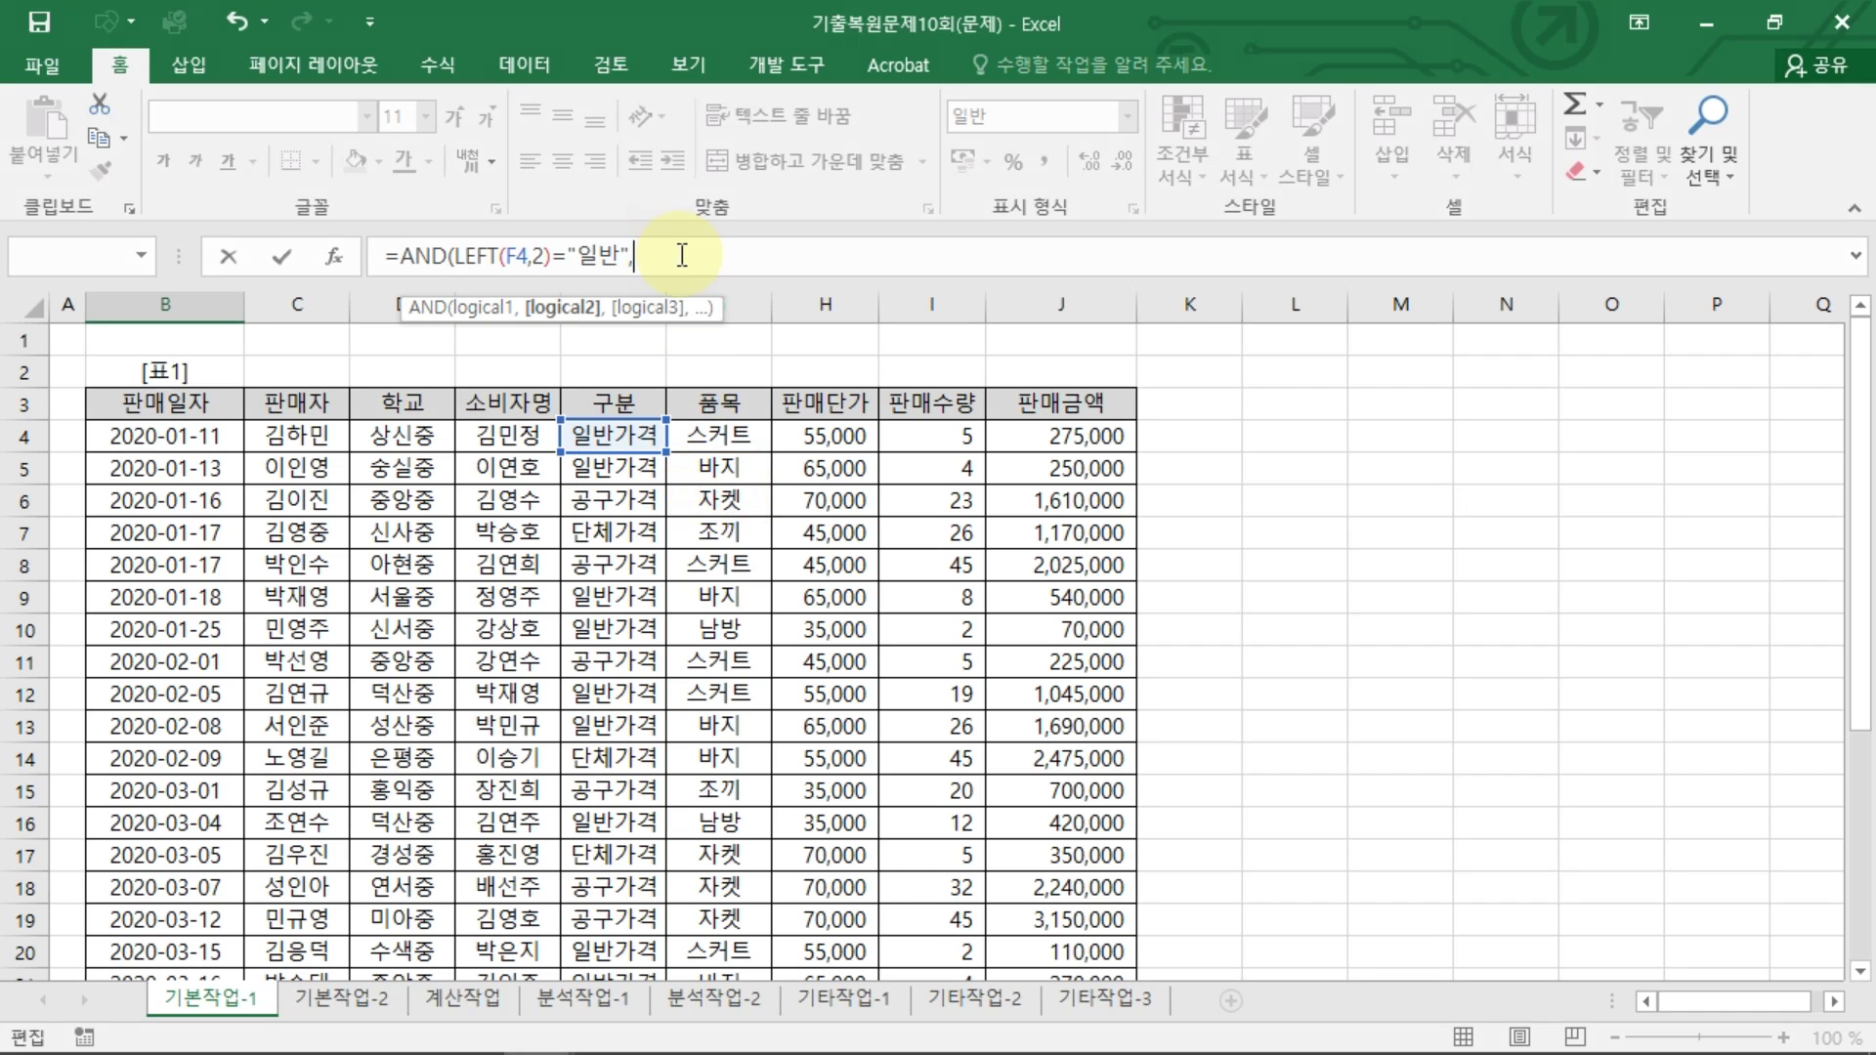
Step: Add OR(G4="스커트",G4="바지") as the second condition of the AND formula
{"action": "type", "text": "ㅓㅐㅂ"}
{"action": "type", "text": "OR("}
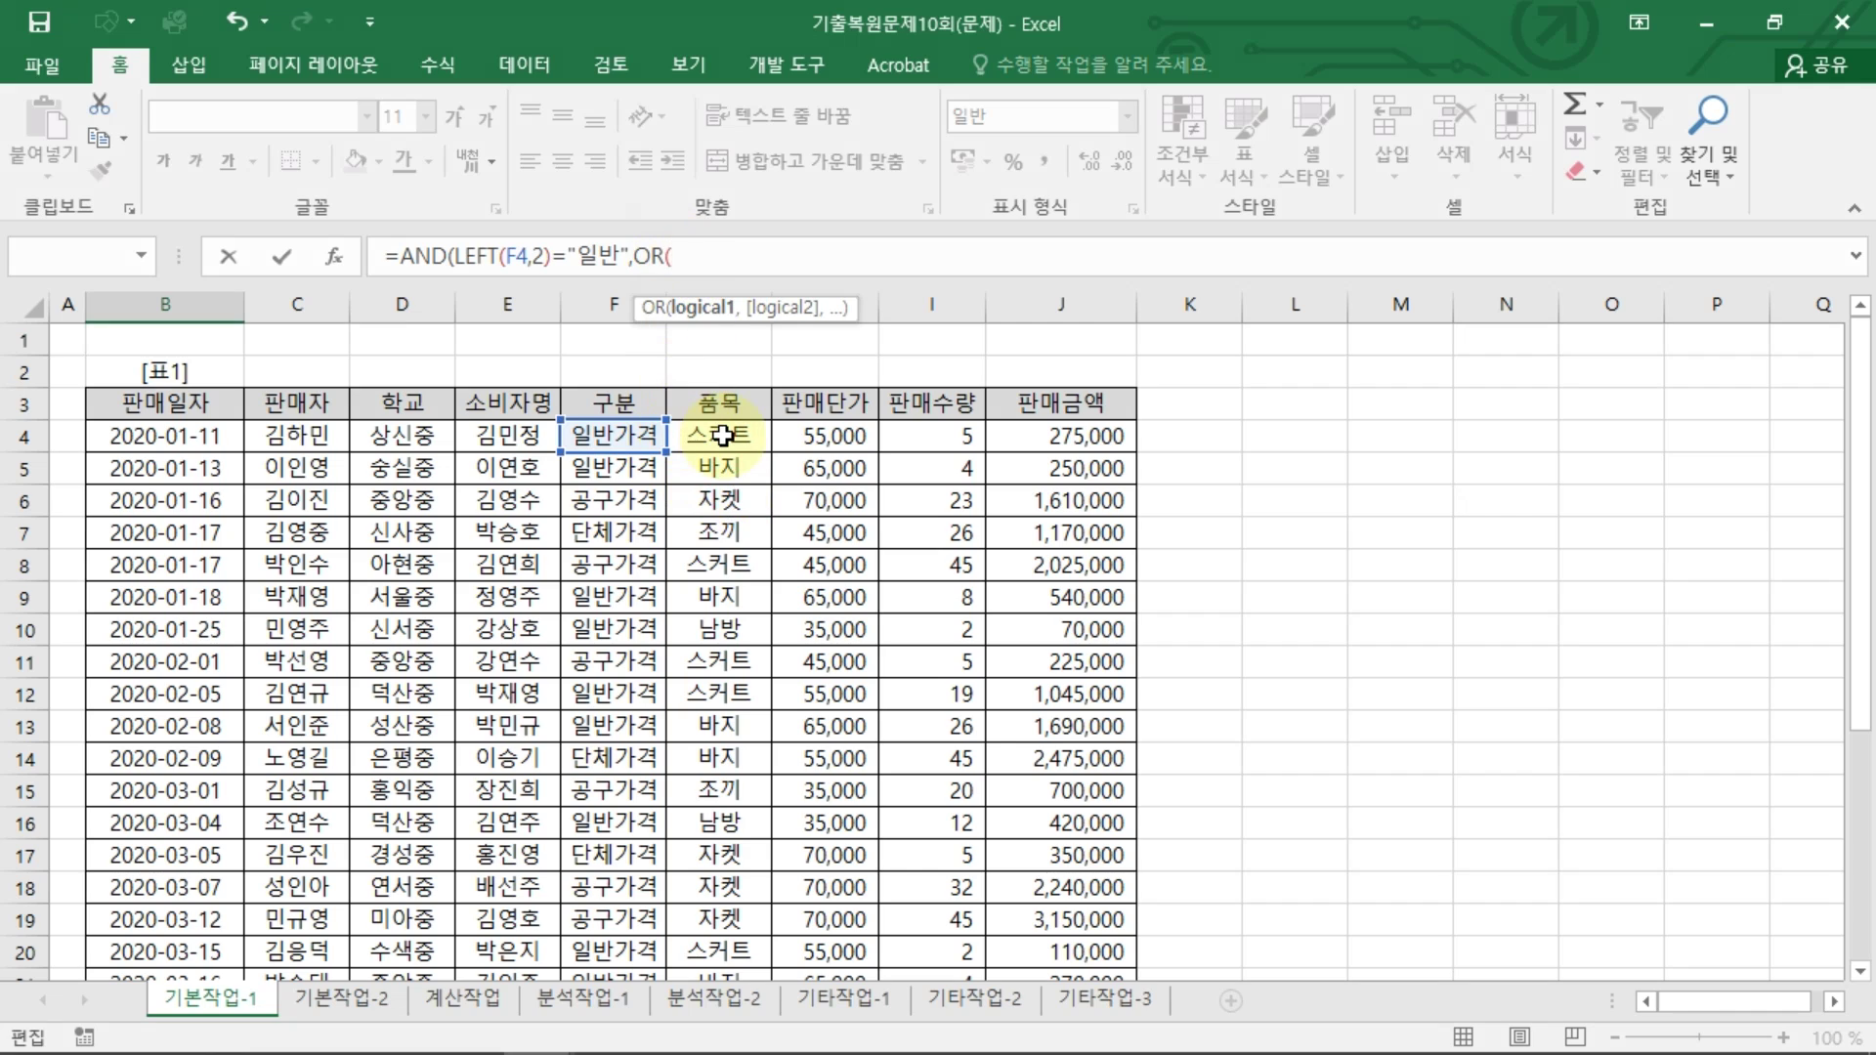
{"action": "left_click", "coordinate": [722, 436]}
{"action": "type", "text": "="}
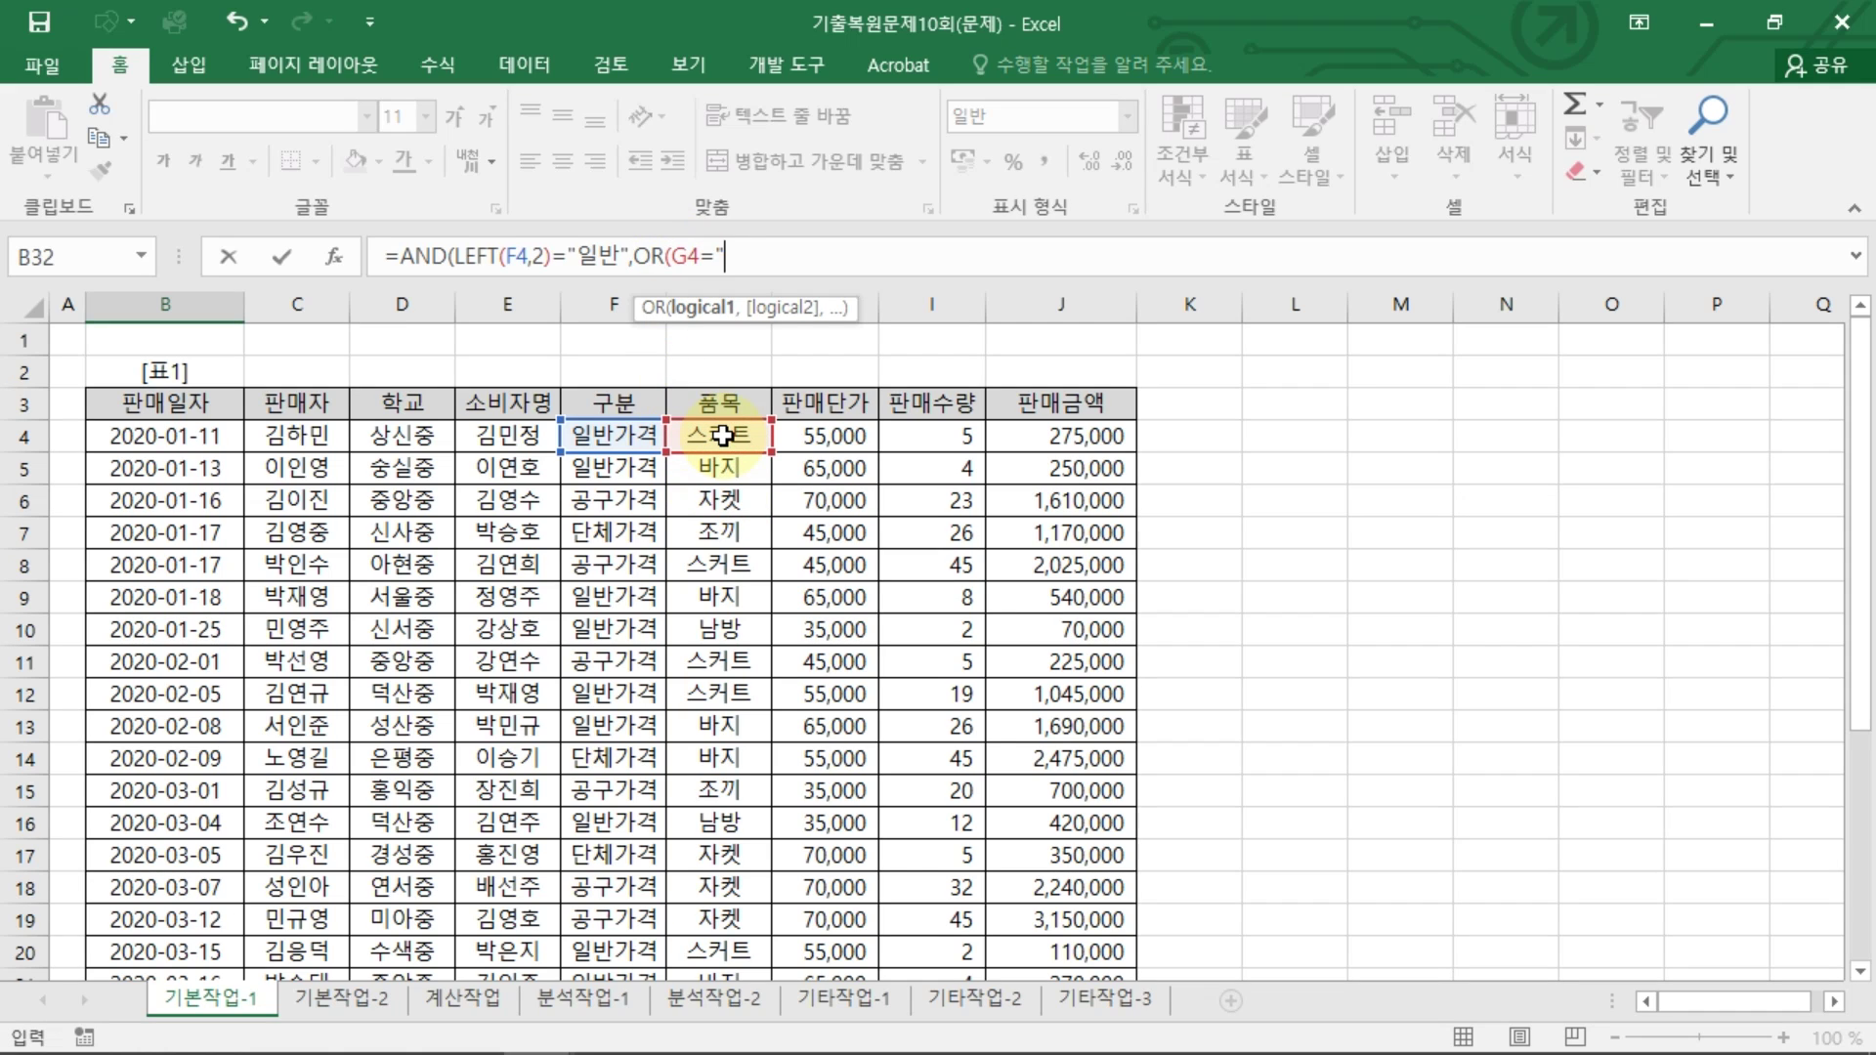
{"action": "type", "text": "\"스커트\","}
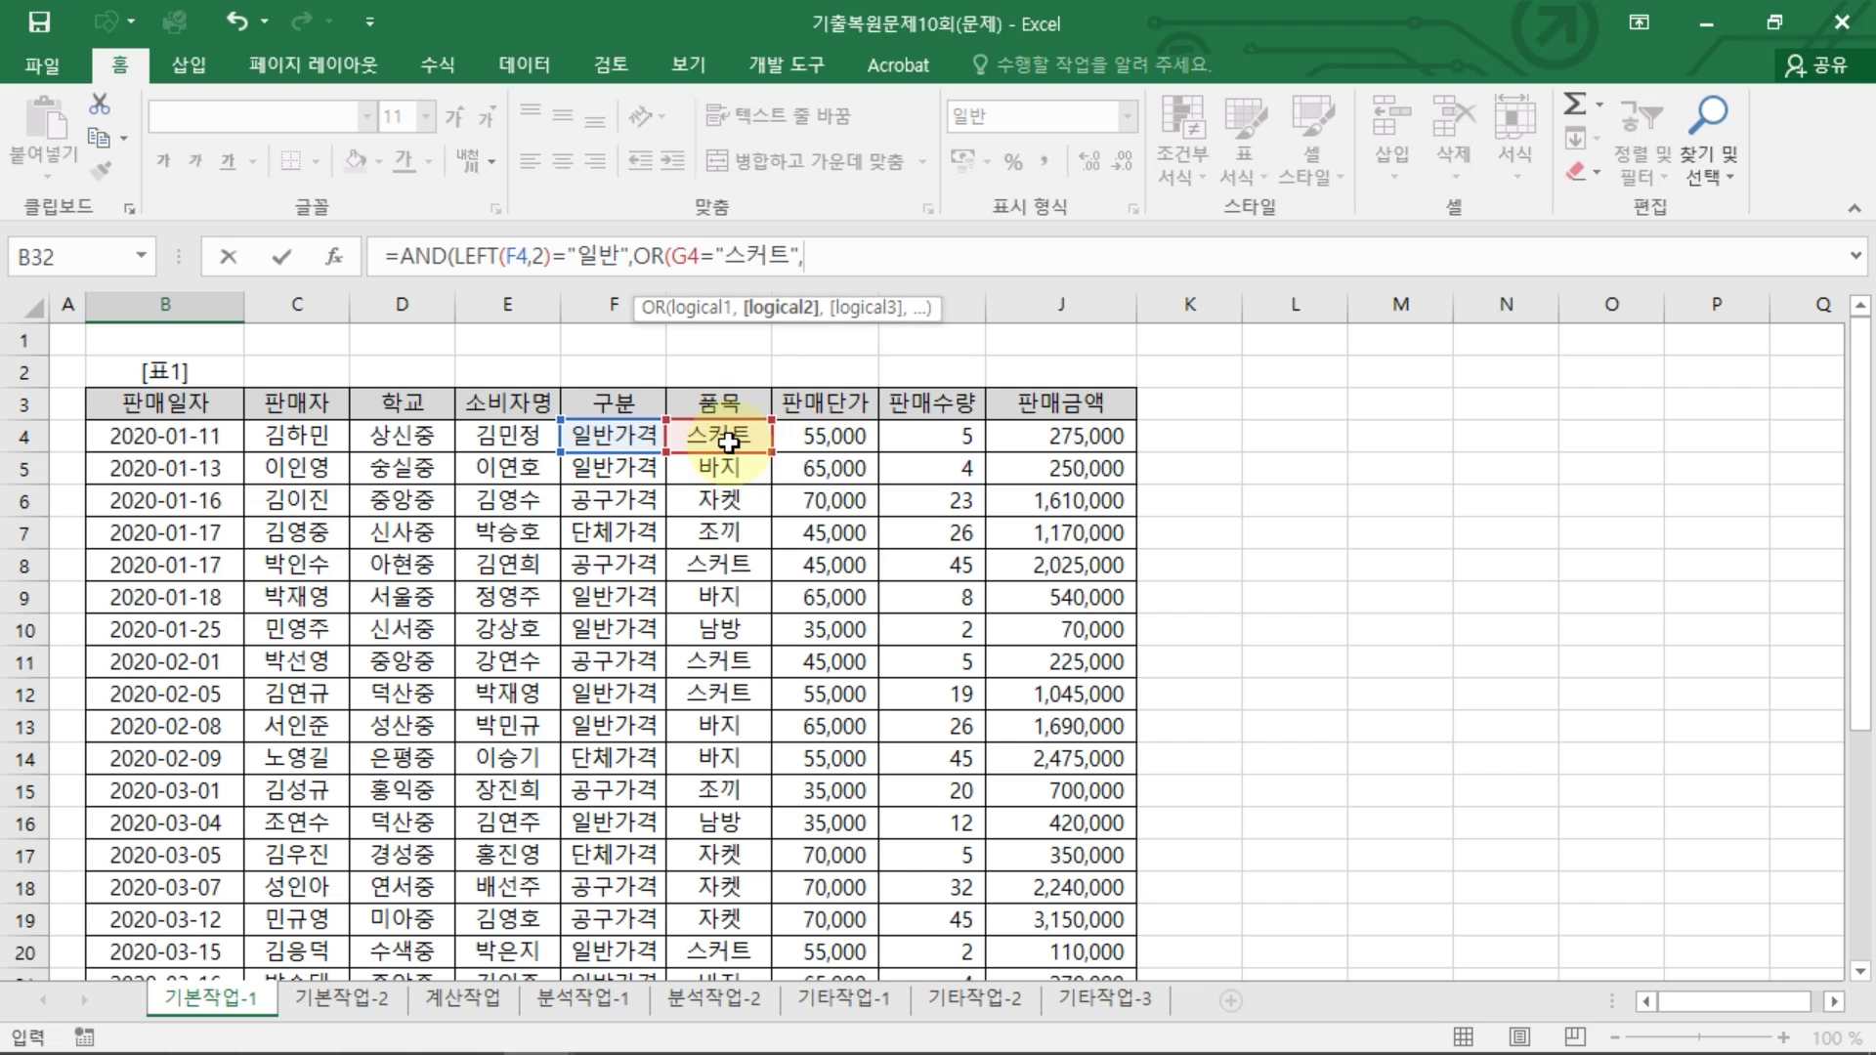
{"action": "left_click", "coordinate": [728, 440]}
{"action": "type", "text": "=\"바"}
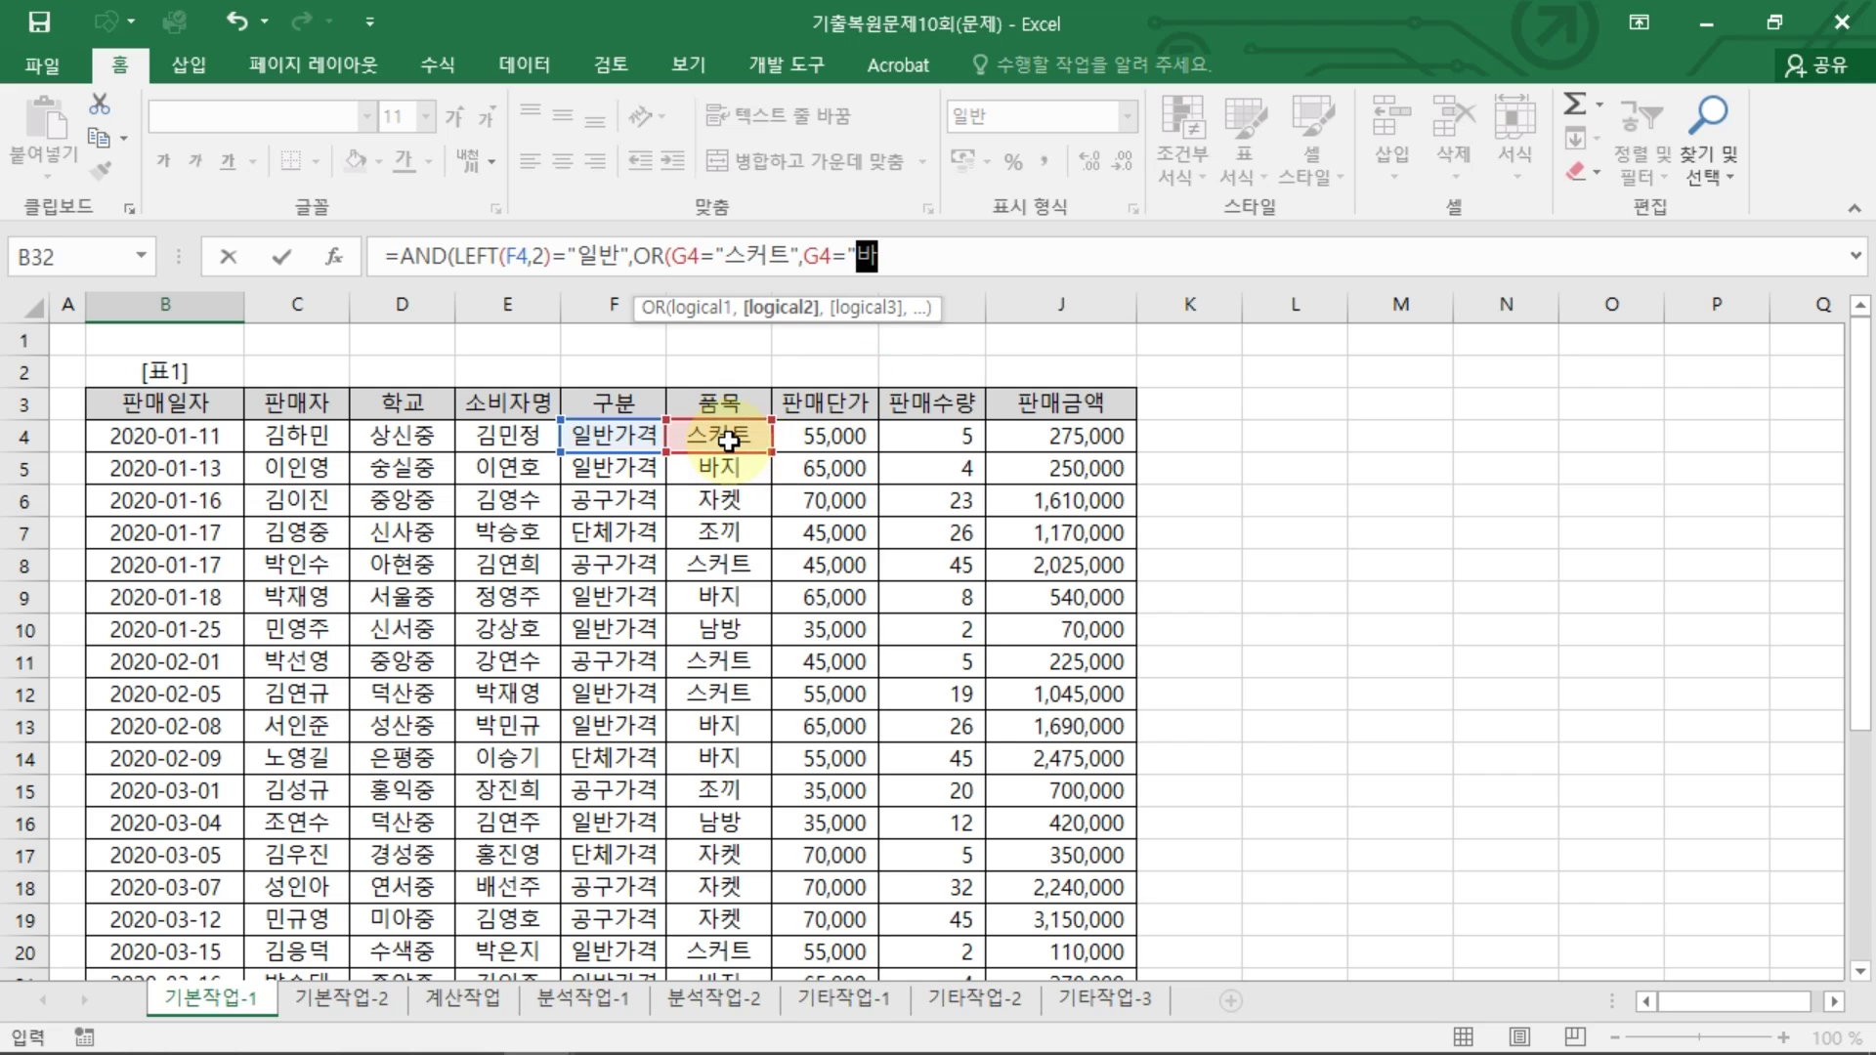
{"action": "type", "text": "지\"),"}
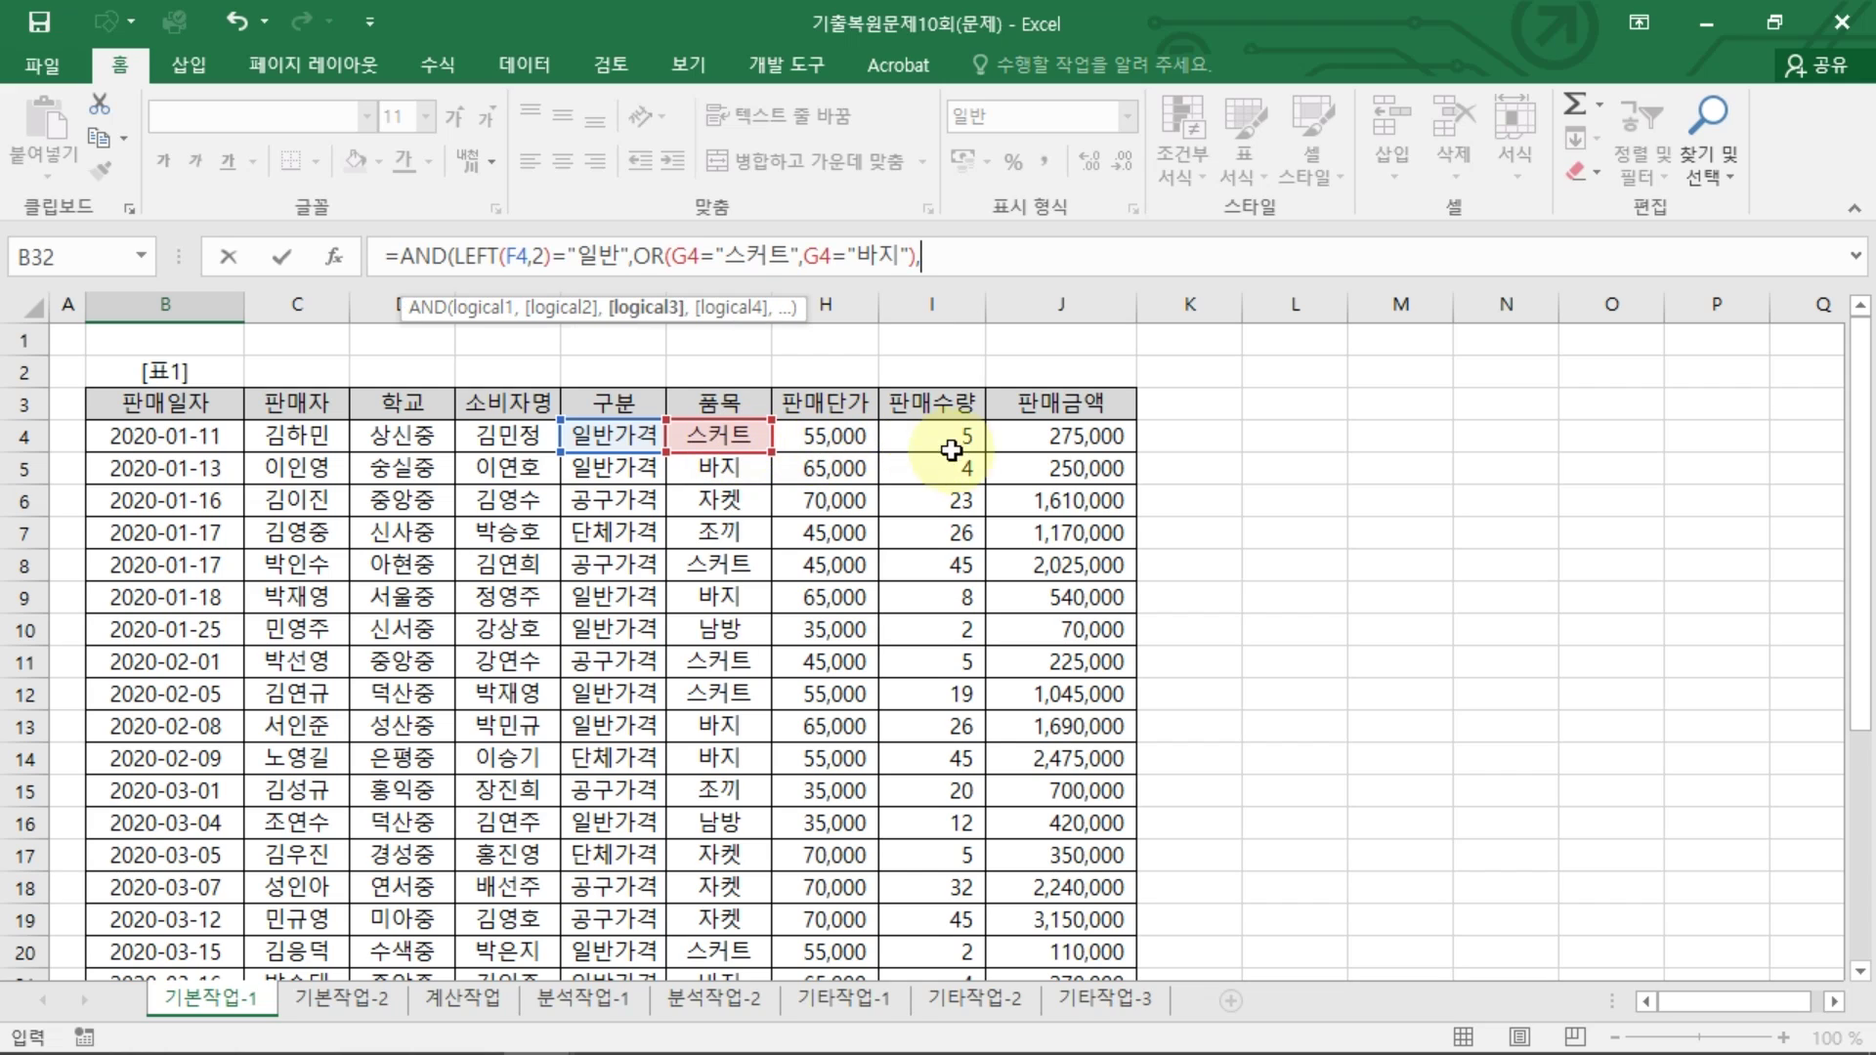
Step: Add H4*I4<>J4 as the third condition, close the AND formula and commit it in B32
{"action": "left_click", "coordinate": [830, 439]}
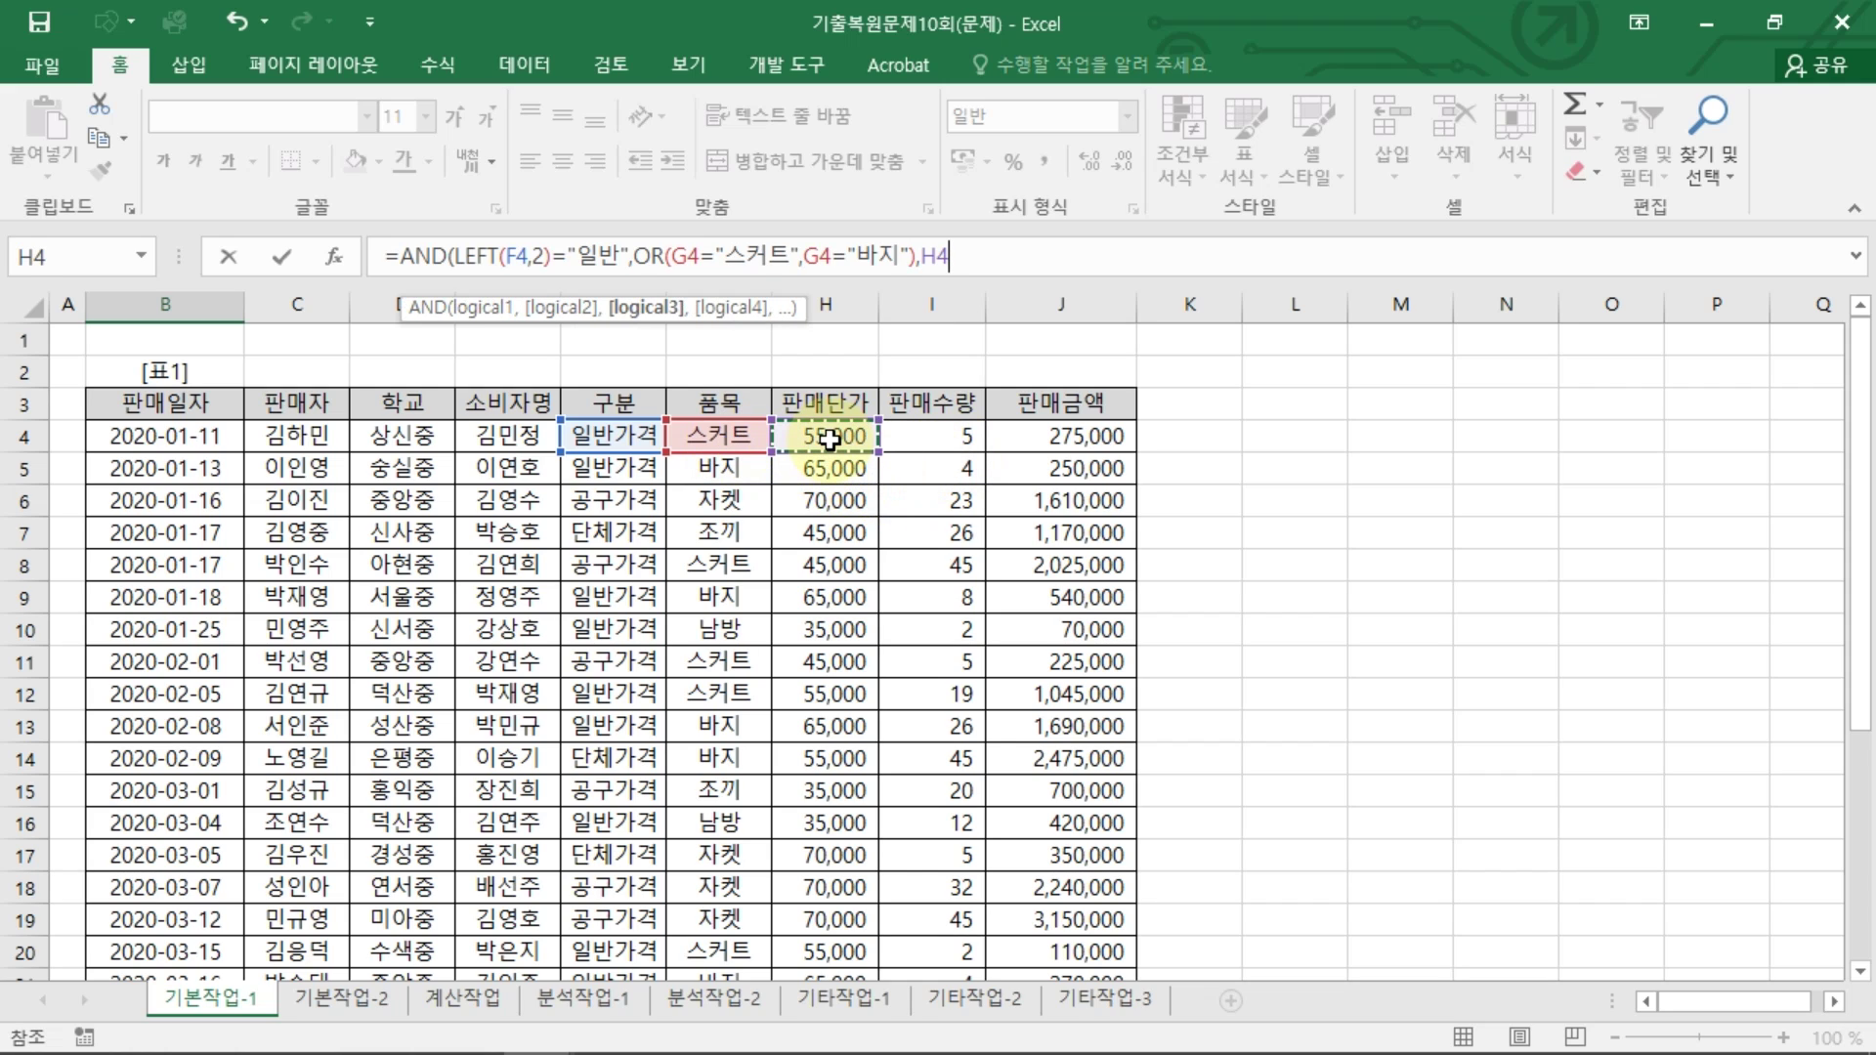
{"action": "type", "text": "*"}
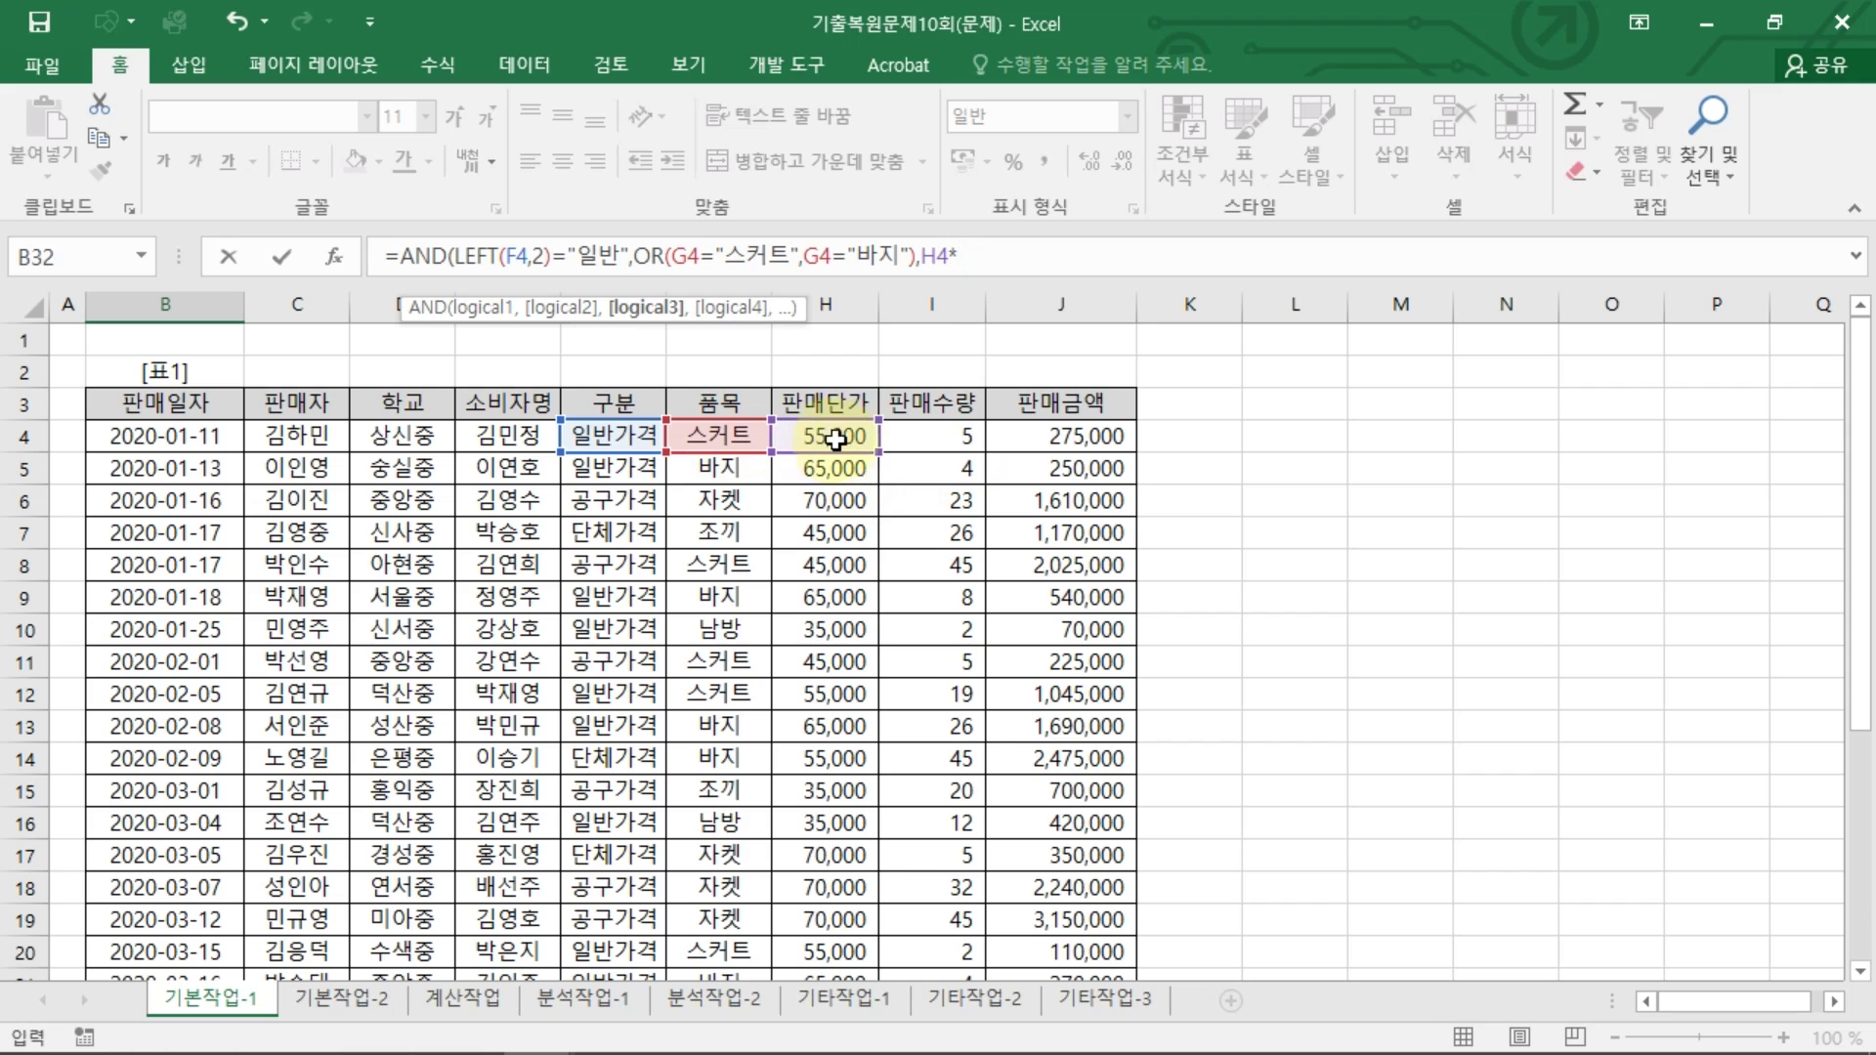
{"action": "left_click", "coordinate": [951, 444]}
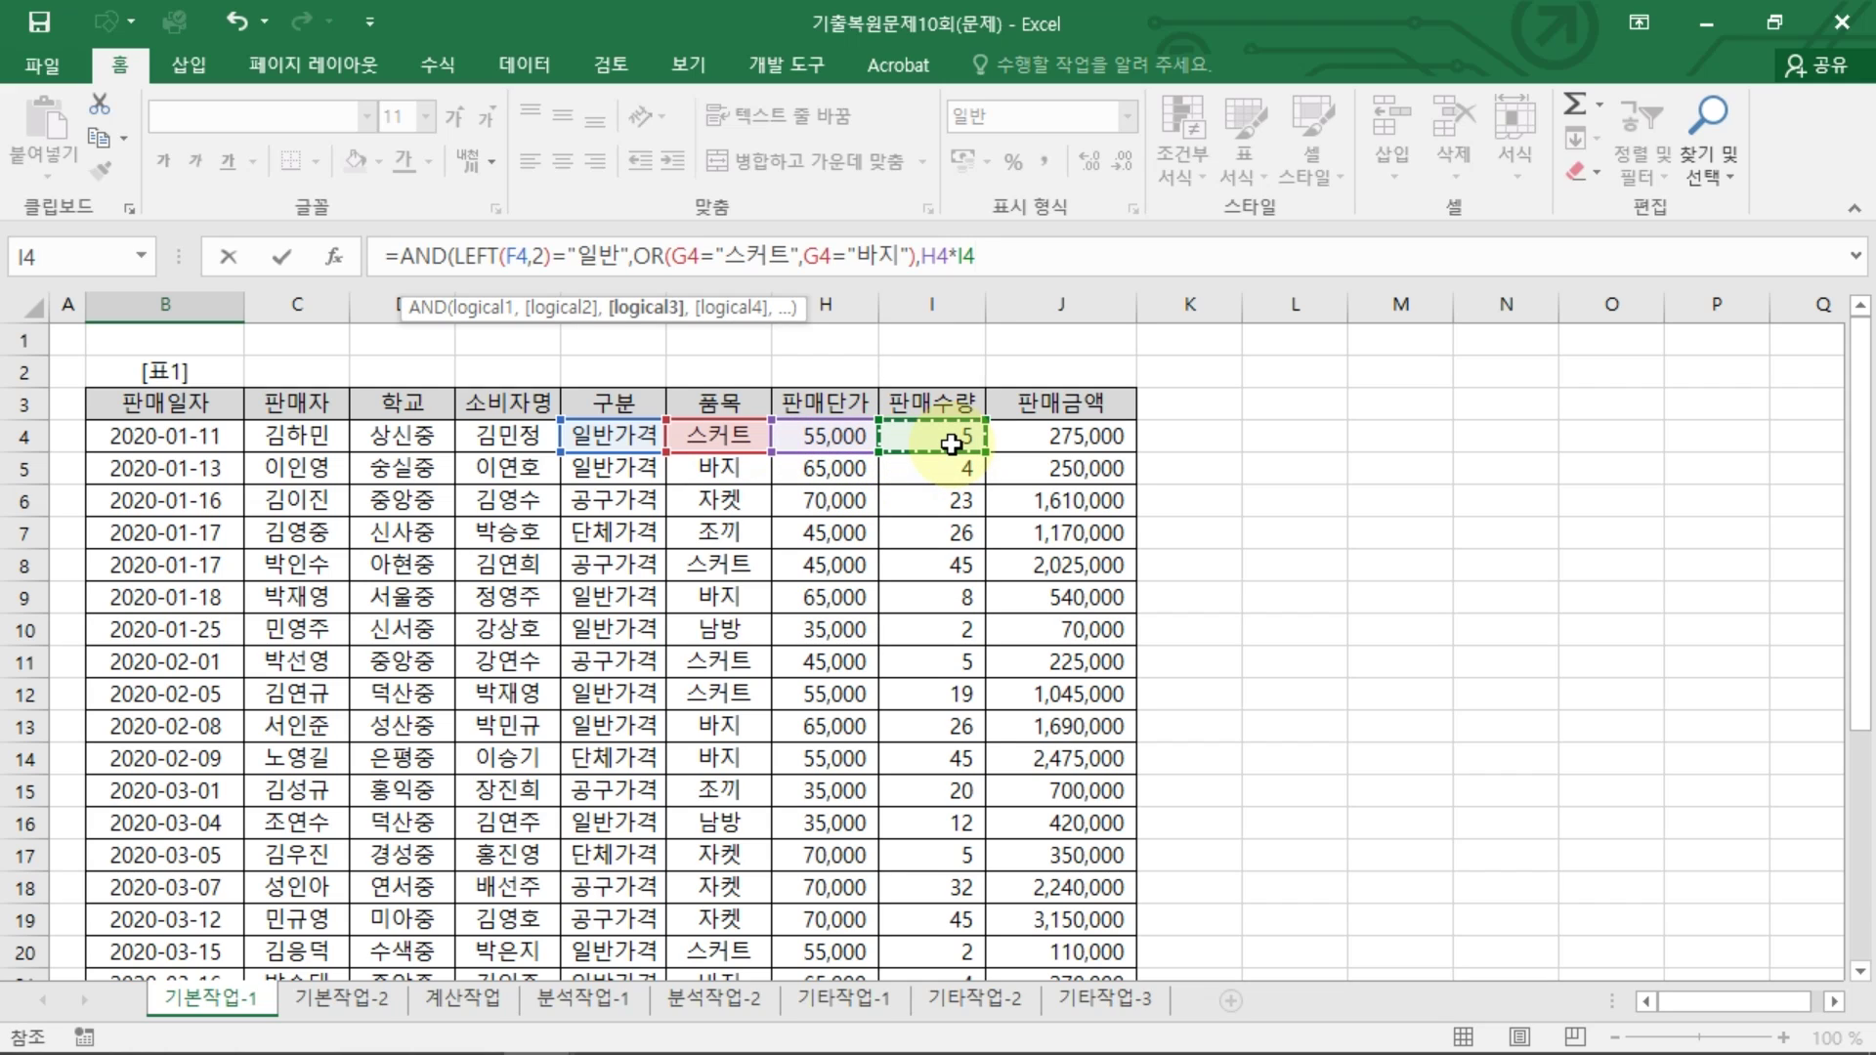
{"action": "type", "text": "<>"}
{"action": "left_click", "coordinate": [1099, 441]}
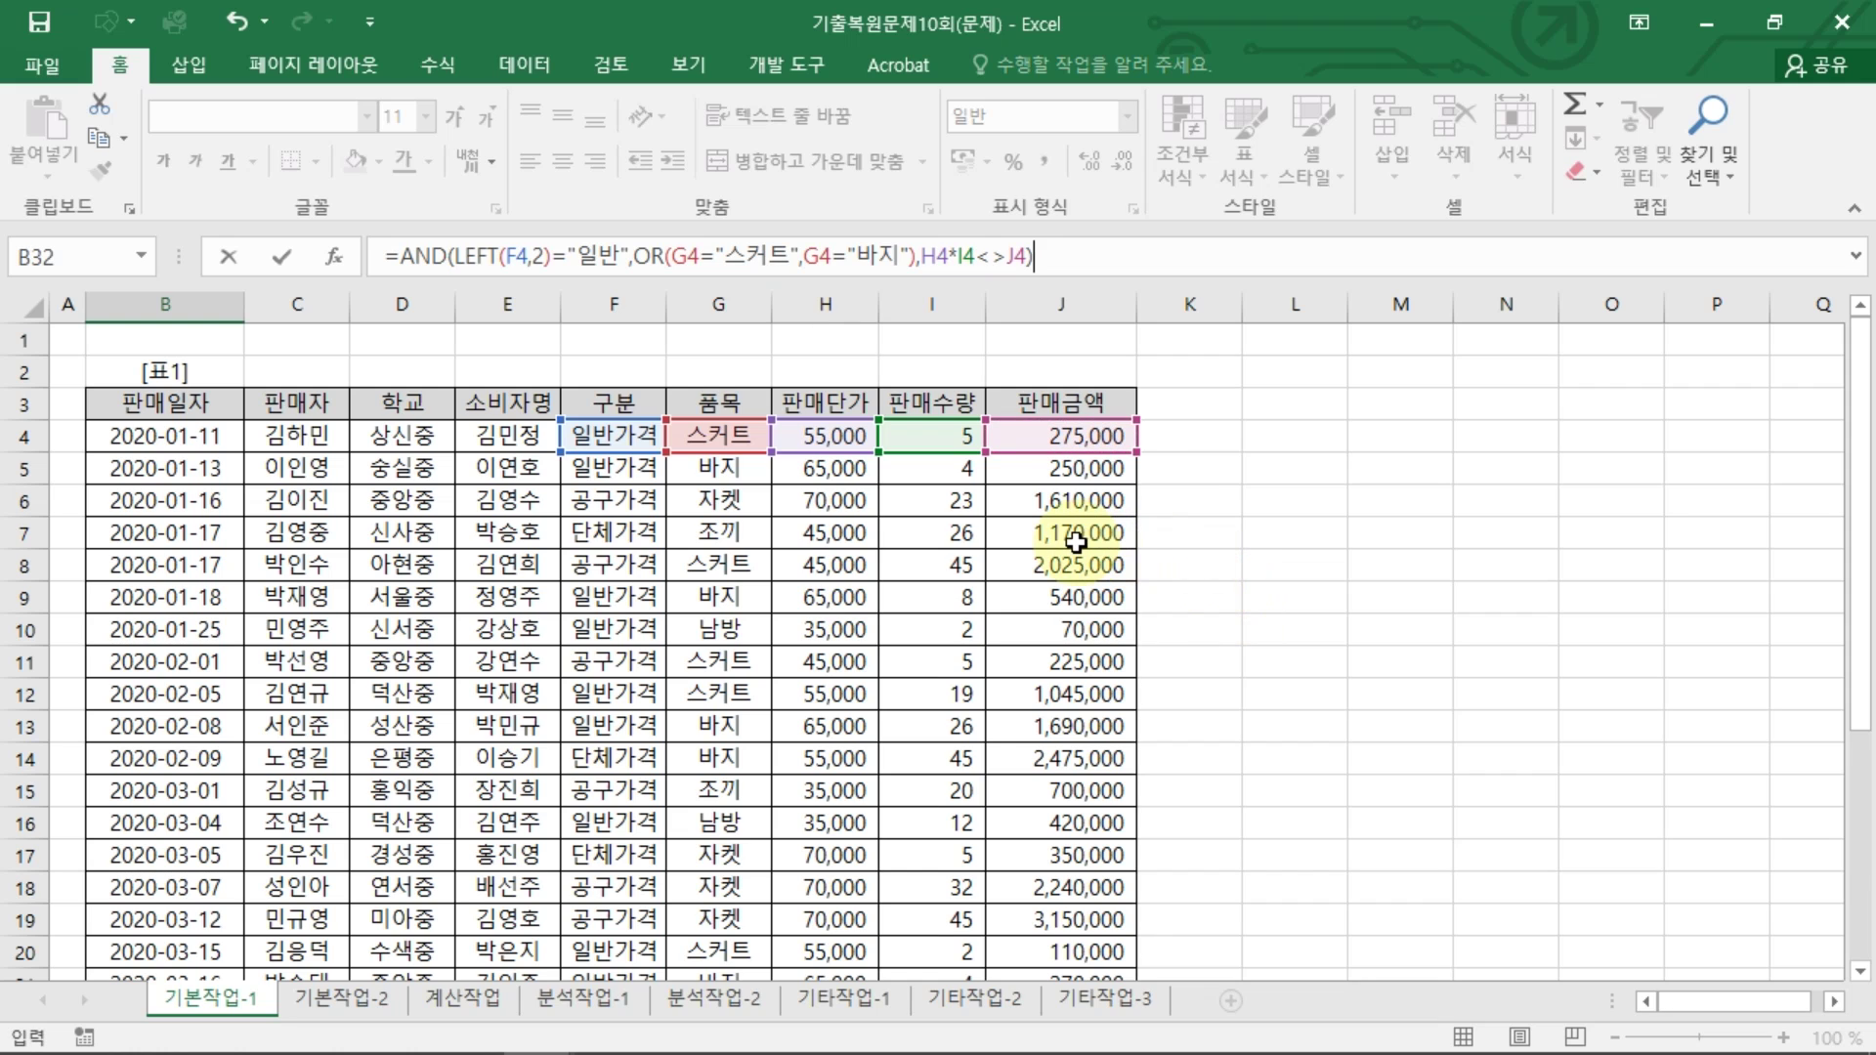
{"action": "key", "text": "Return"}
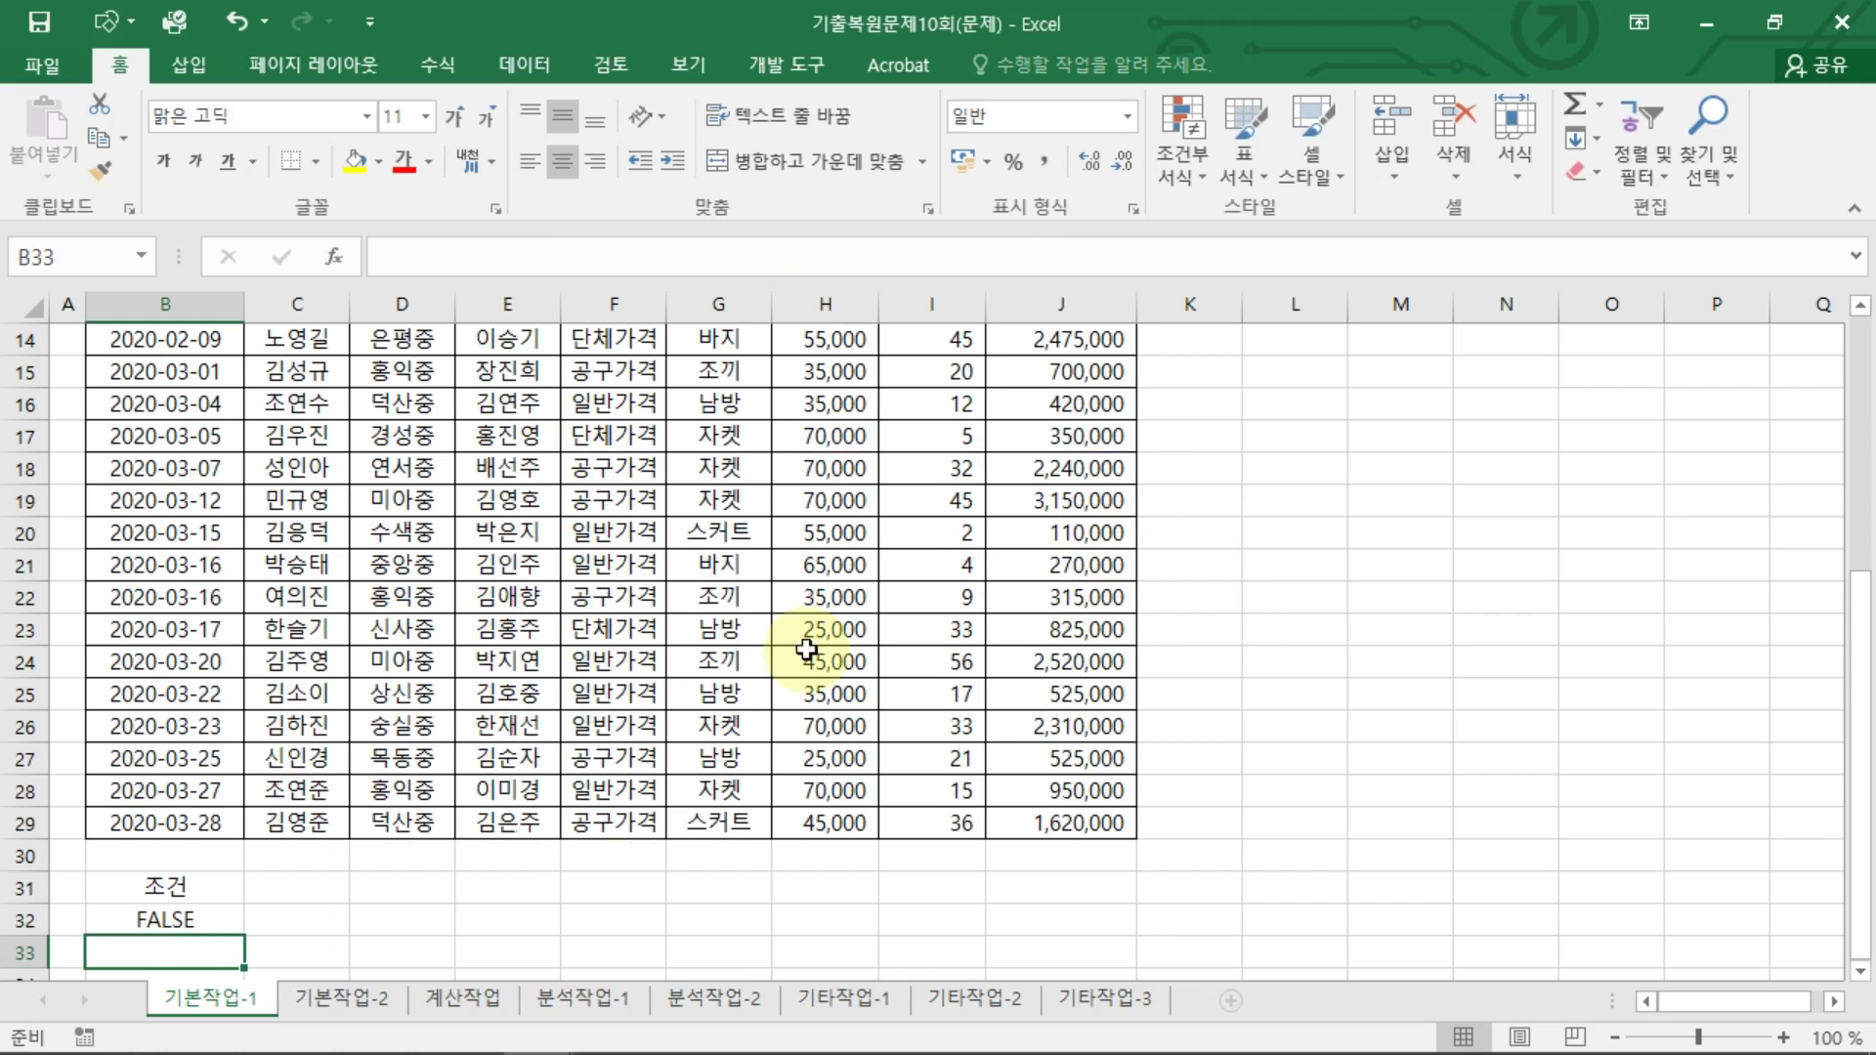
Step: Start an advanced filter on the sales table with list range $B$3:$J$29, copying the results to another location
{"action": "left_click", "coordinate": [526, 567]}
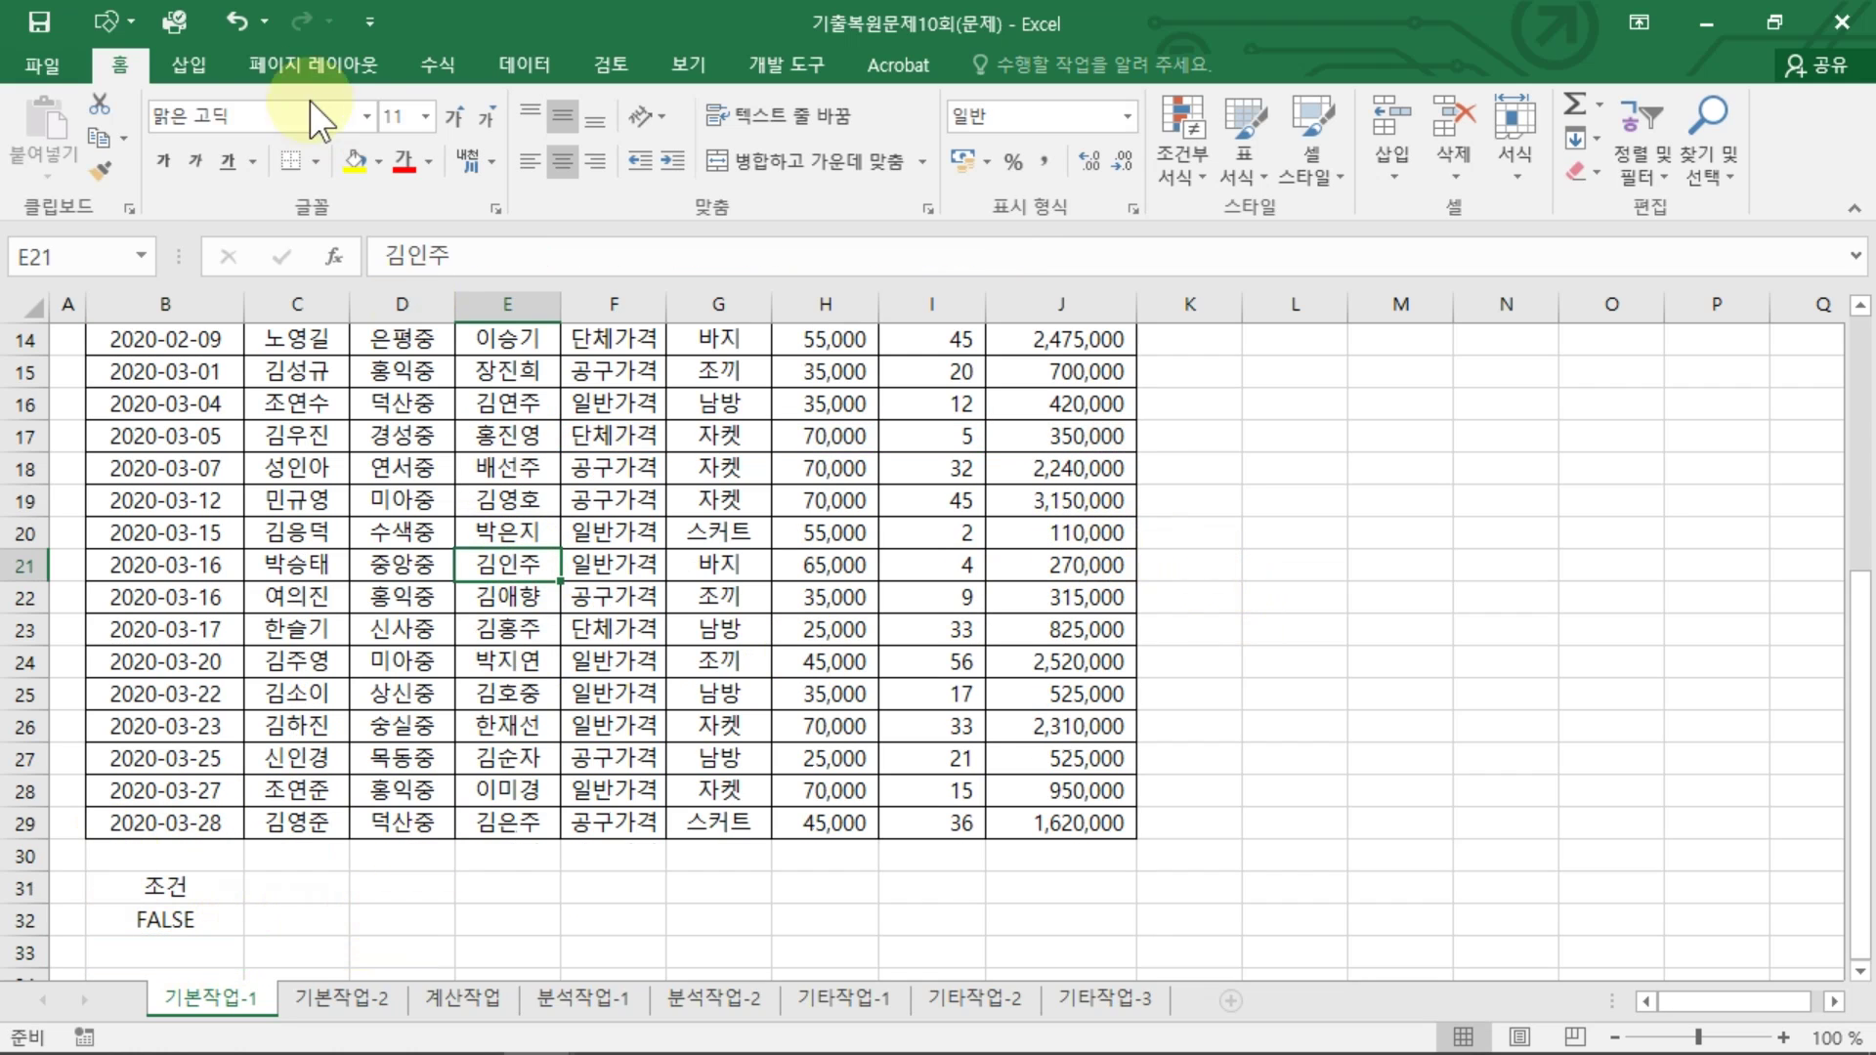
{"action": "left_click", "coordinate": [401, 436]}
{"action": "left_click", "coordinate": [420, 408]}
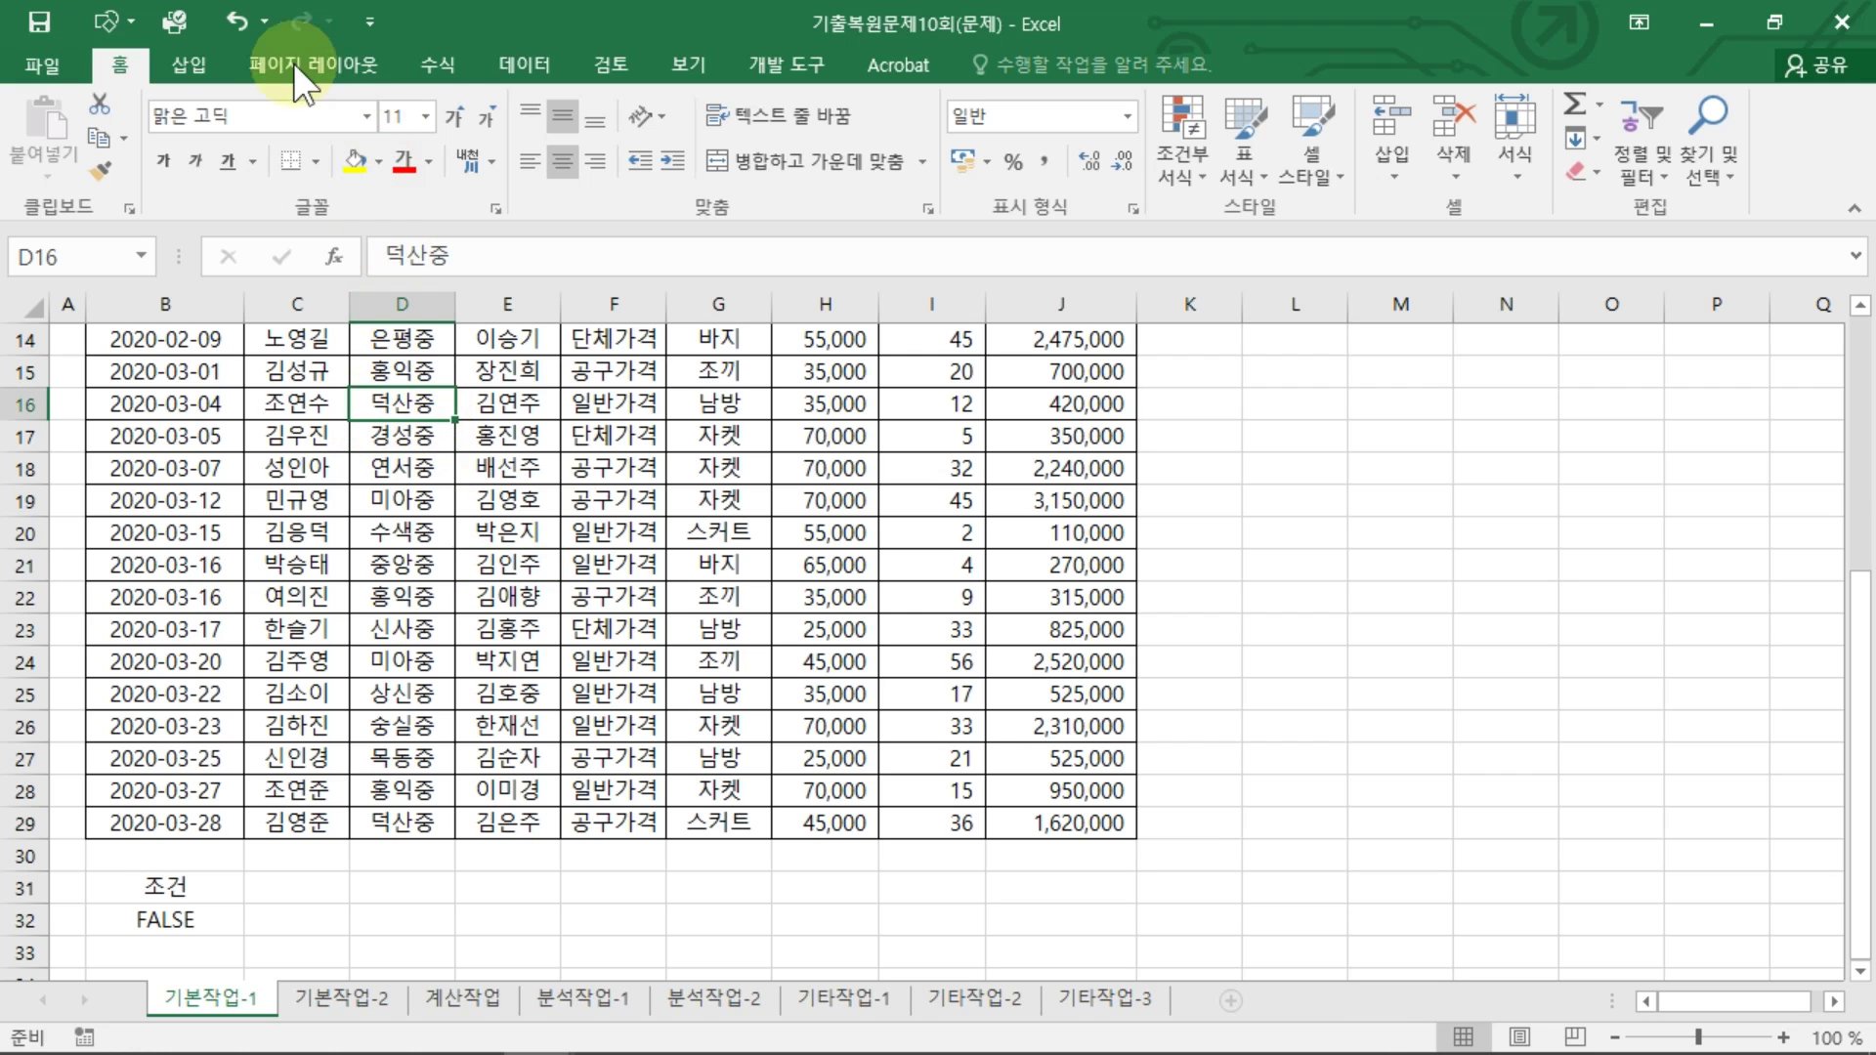
{"action": "left_click", "coordinate": [523, 64]}
{"action": "left_click", "coordinate": [985, 183]}
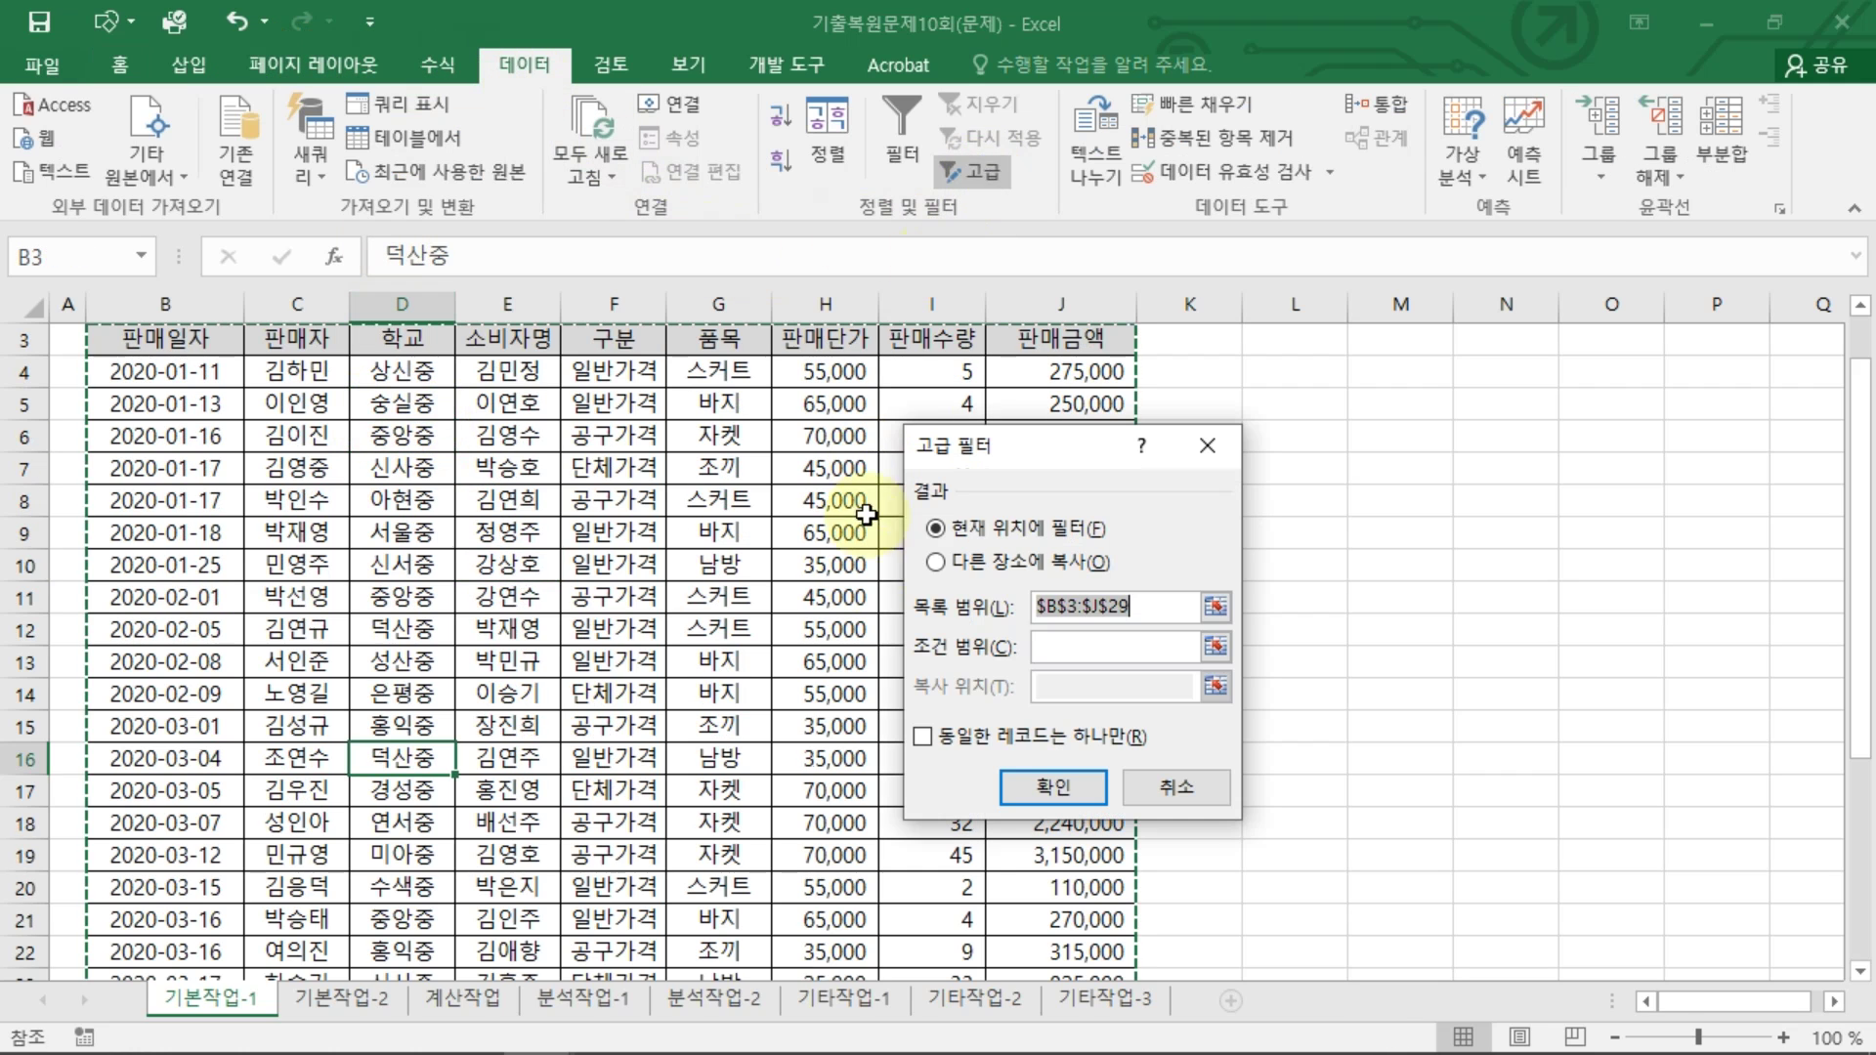
{"action": "left_click", "coordinate": [981, 563]}
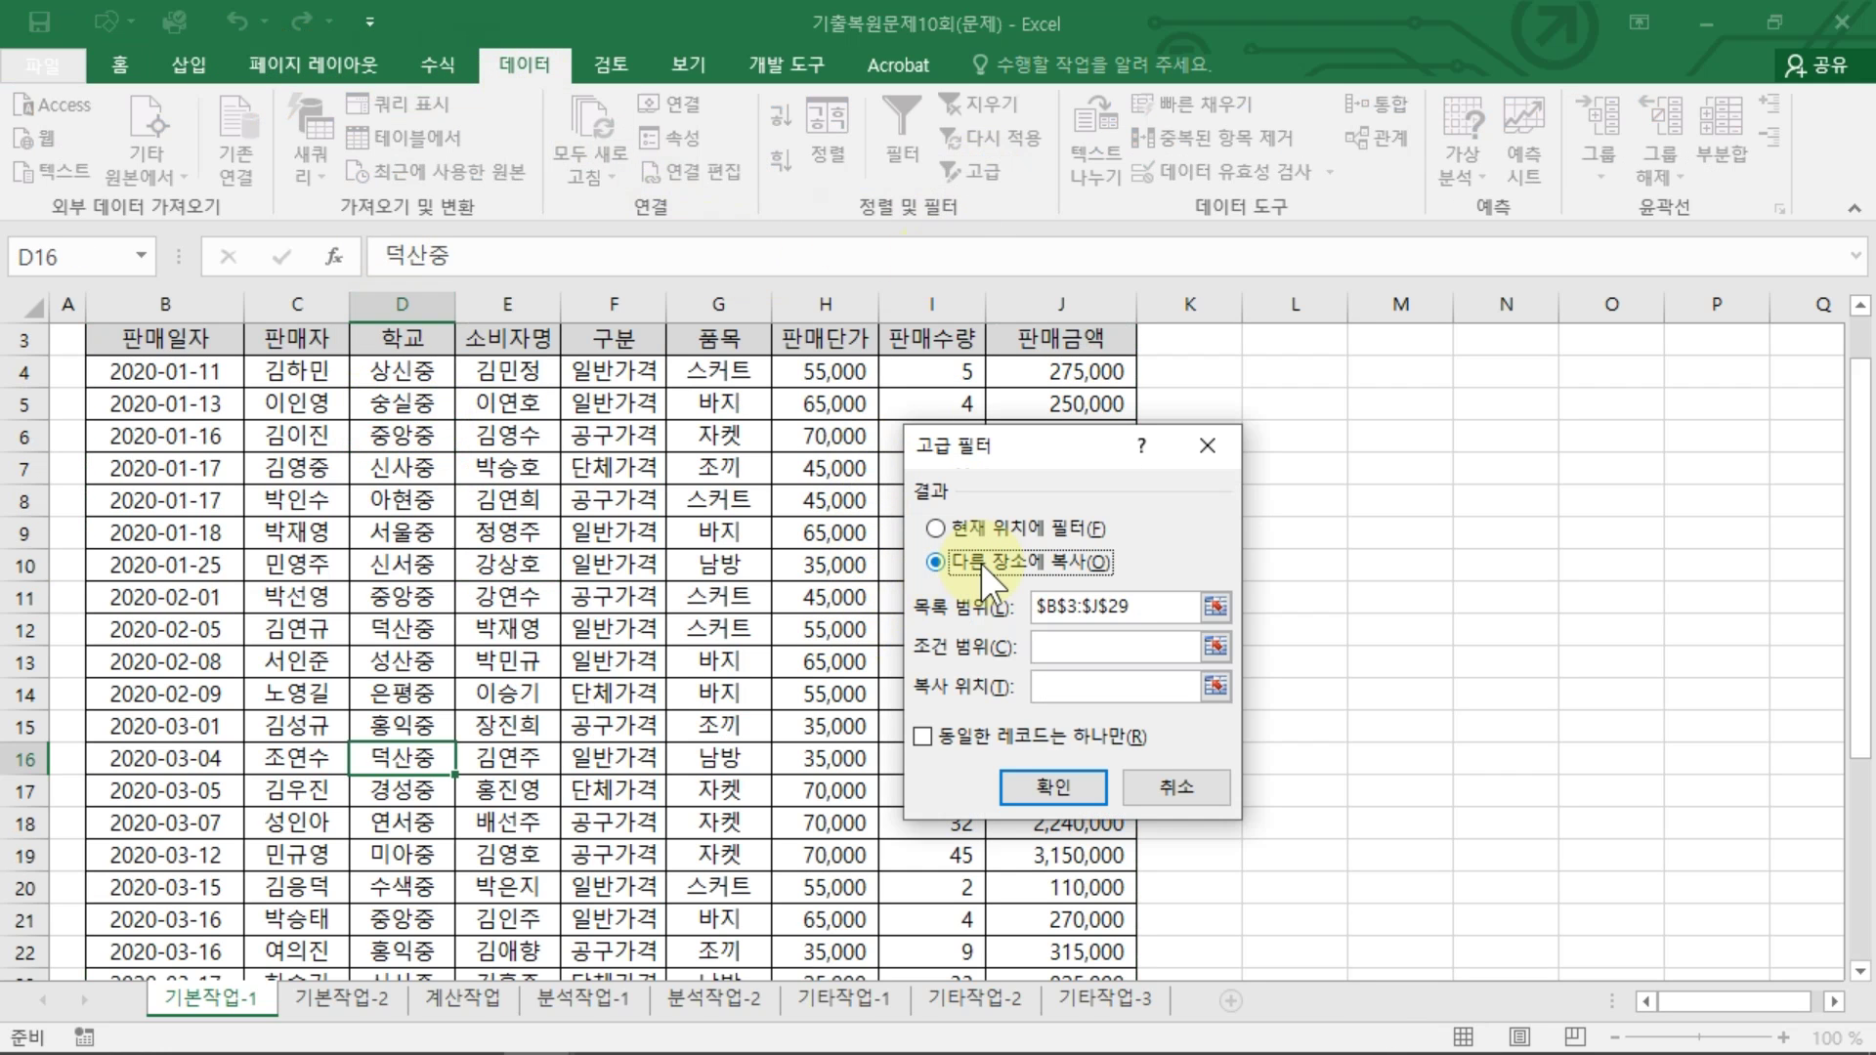
{"action": "left_click", "coordinate": [1153, 607]}
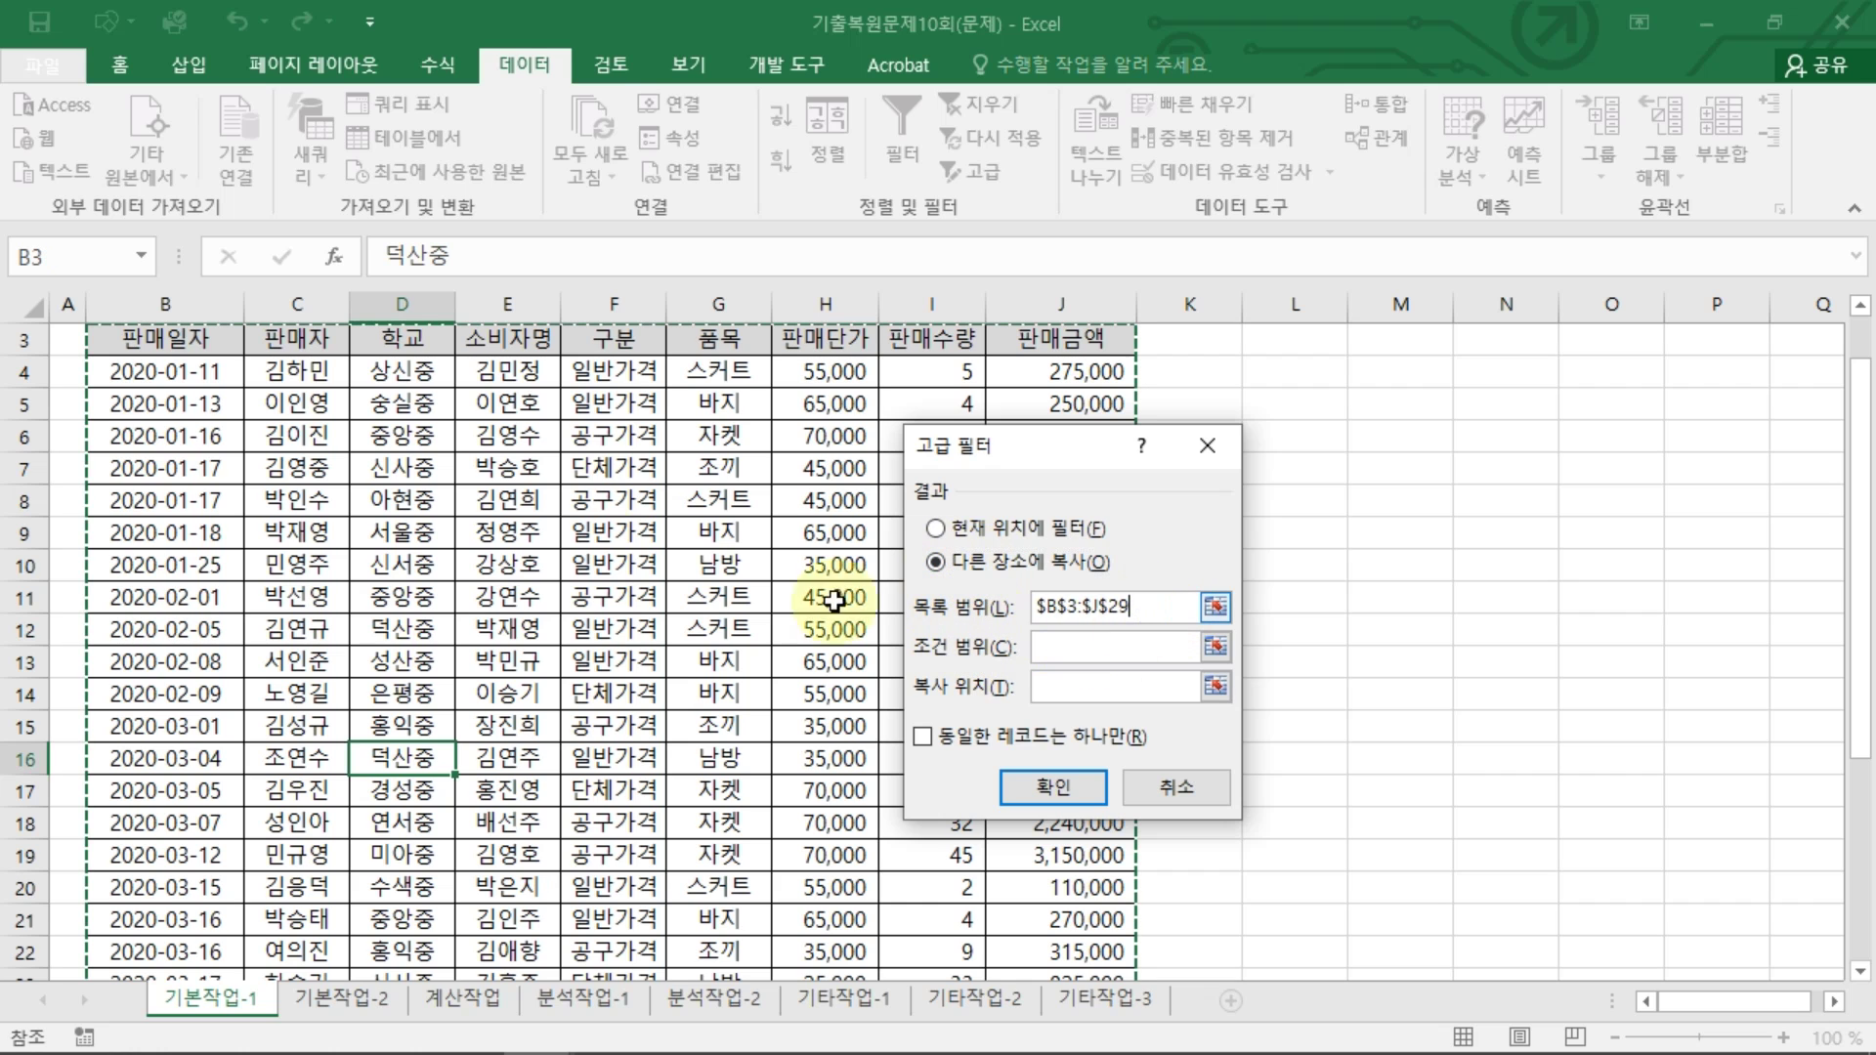
Step: Set the advanced filter's criteria range to B31:B32, moving the dialog out of the way
{"action": "scroll", "coordinate": [899, 929], "scroll_direction": "down", "scroll_amount": 4}
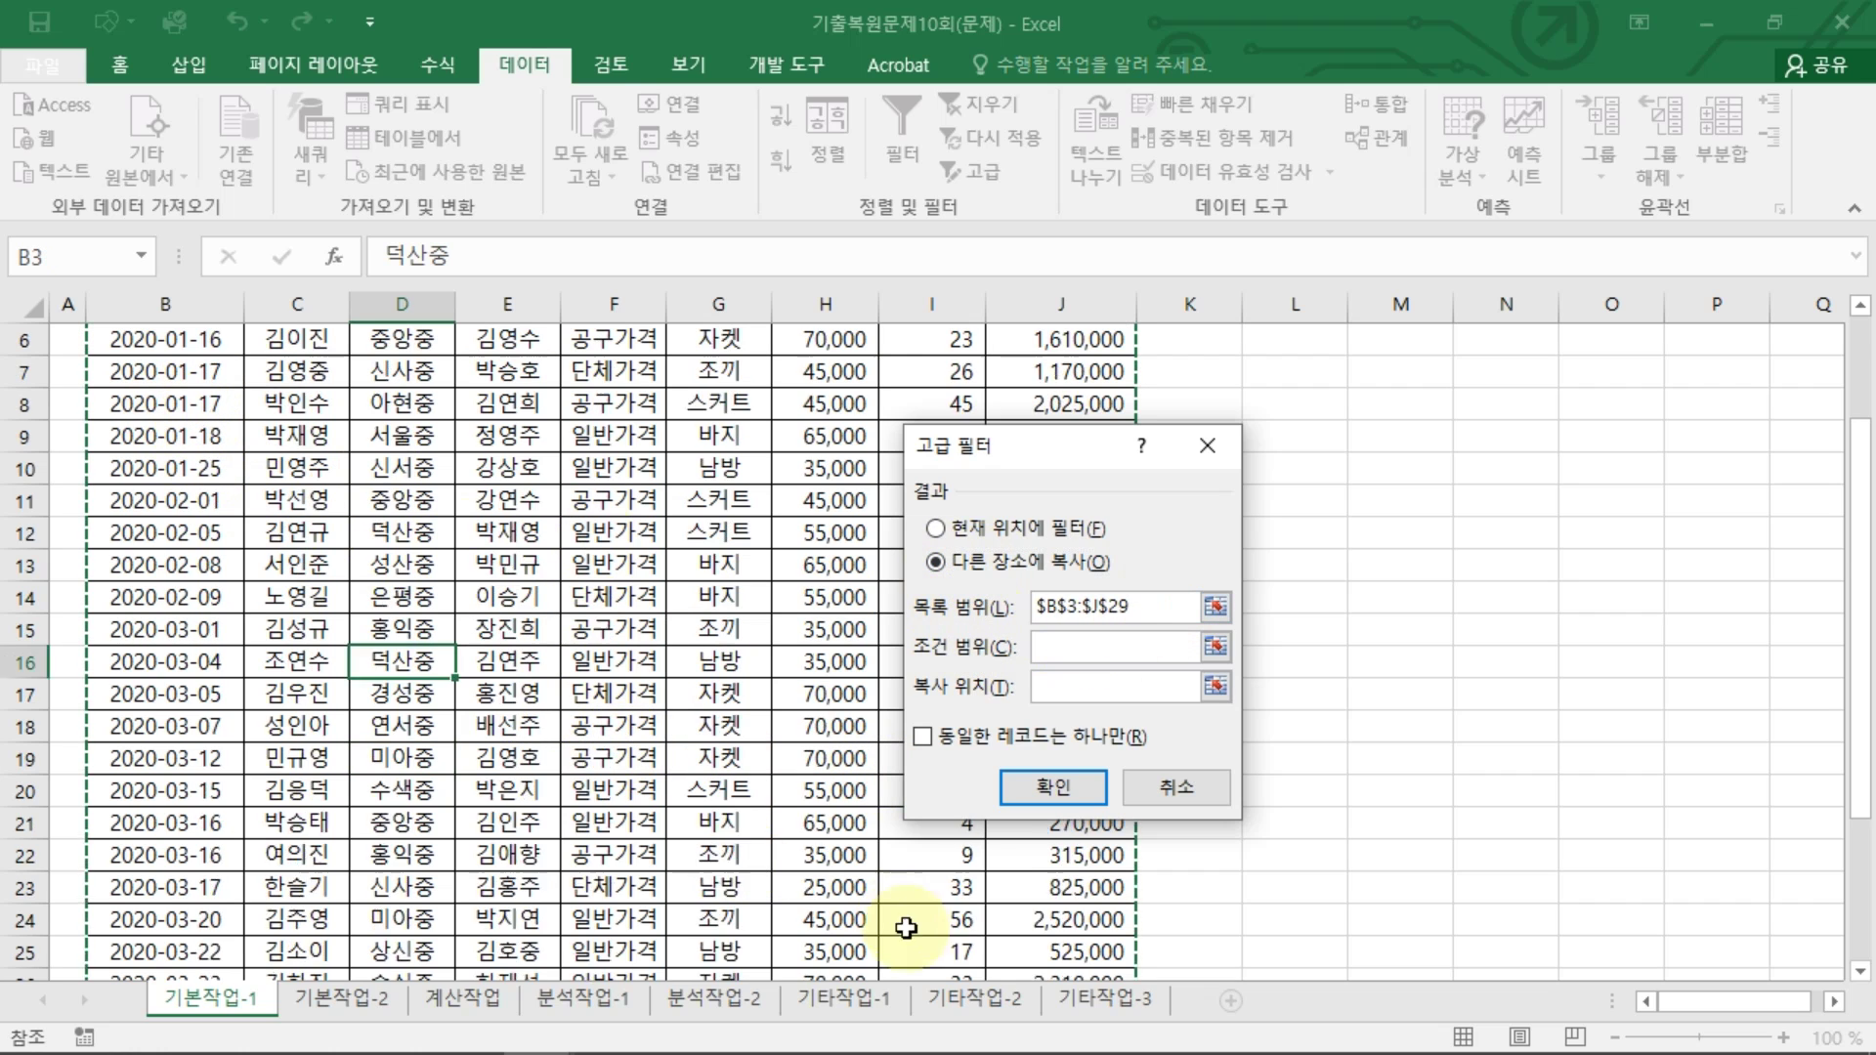
{"action": "left_click_drag", "start_coordinate": [1004, 456], "coordinate": [1066, 372]}
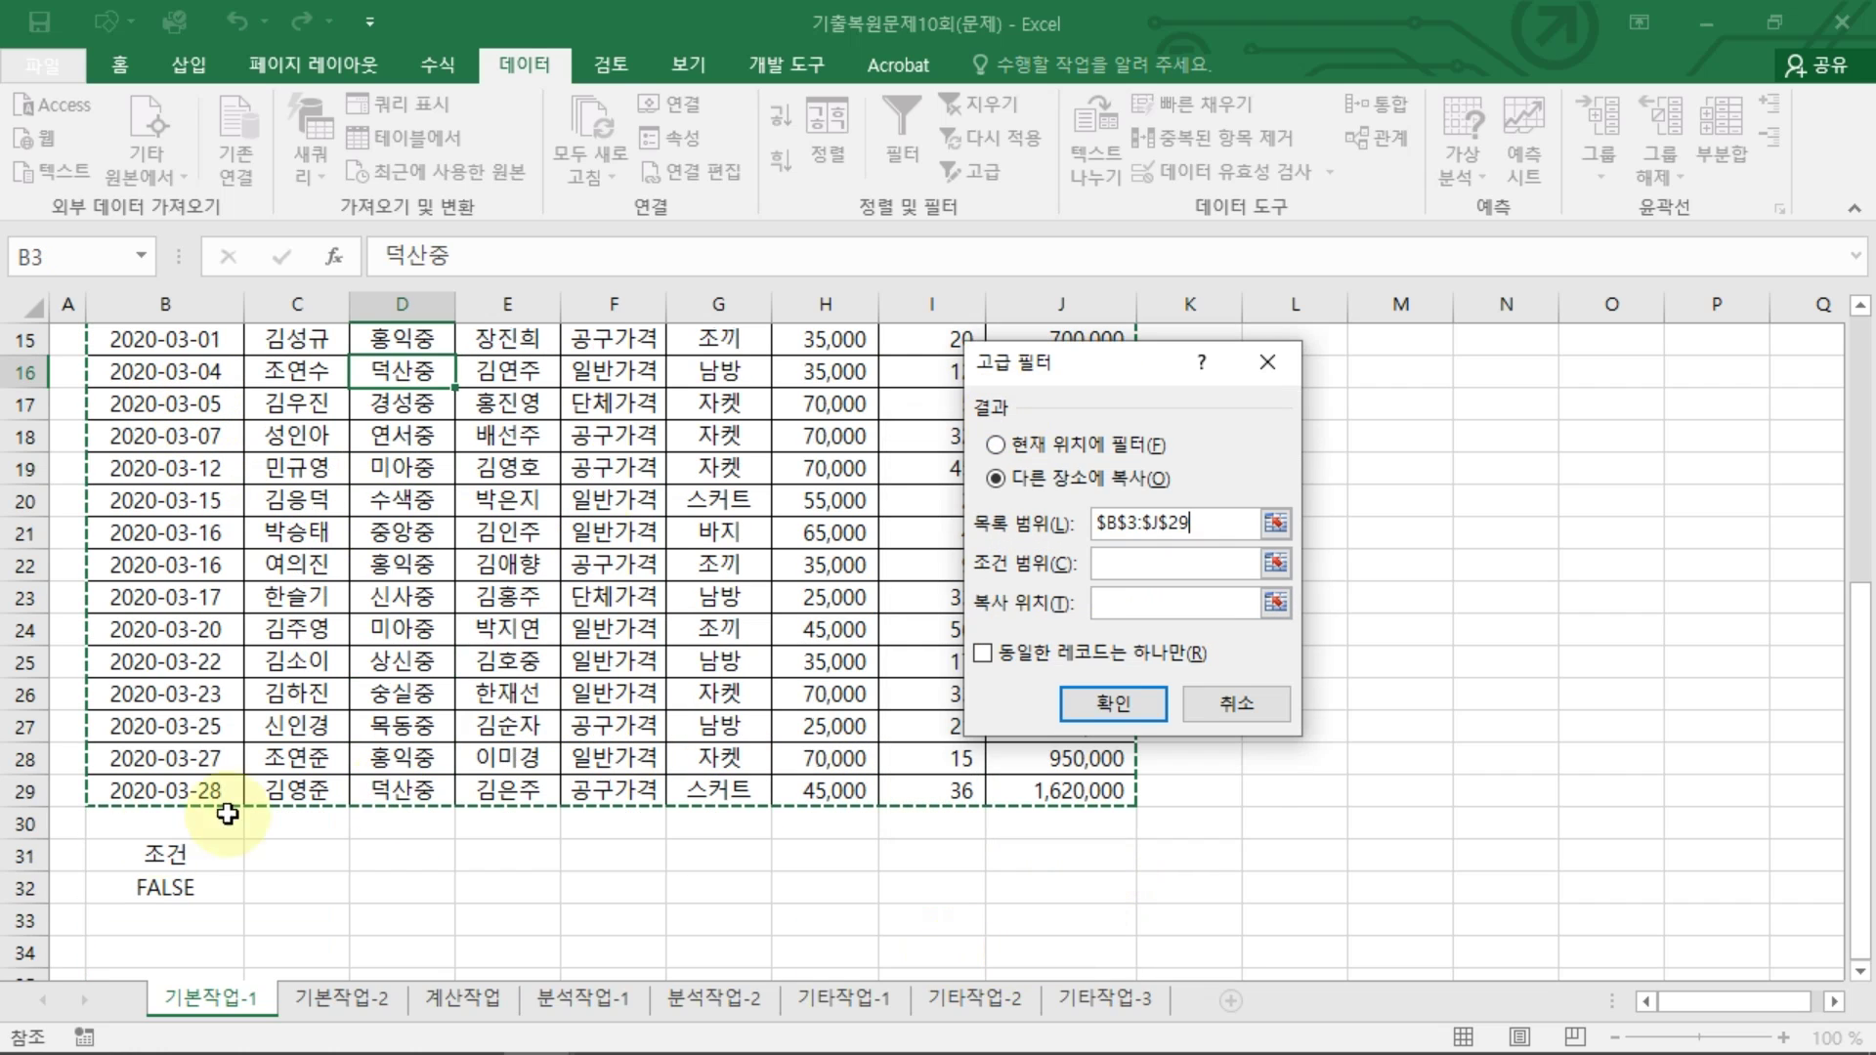
{"action": "left_click", "coordinate": [1124, 565]}
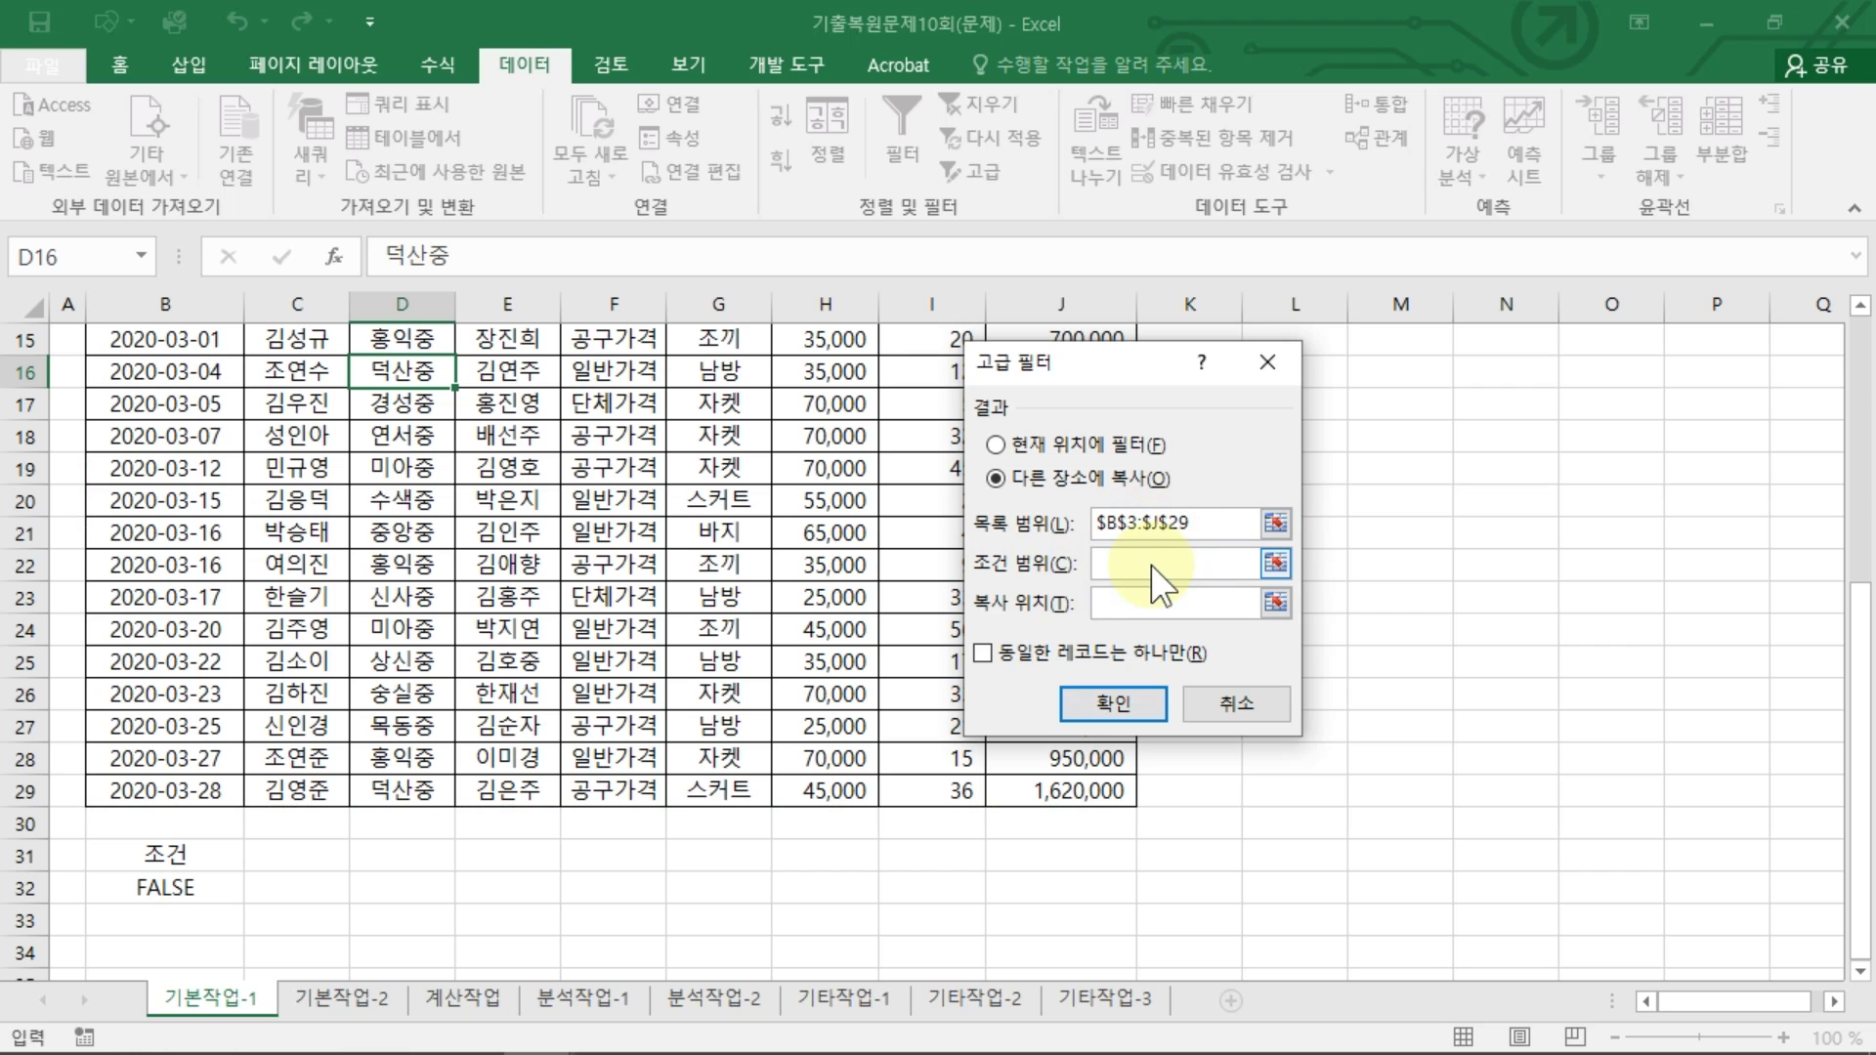
{"action": "left_click", "coordinate": [154, 867]}
{"action": "left_click_drag", "start_coordinate": [154, 860], "coordinate": [161, 889]}
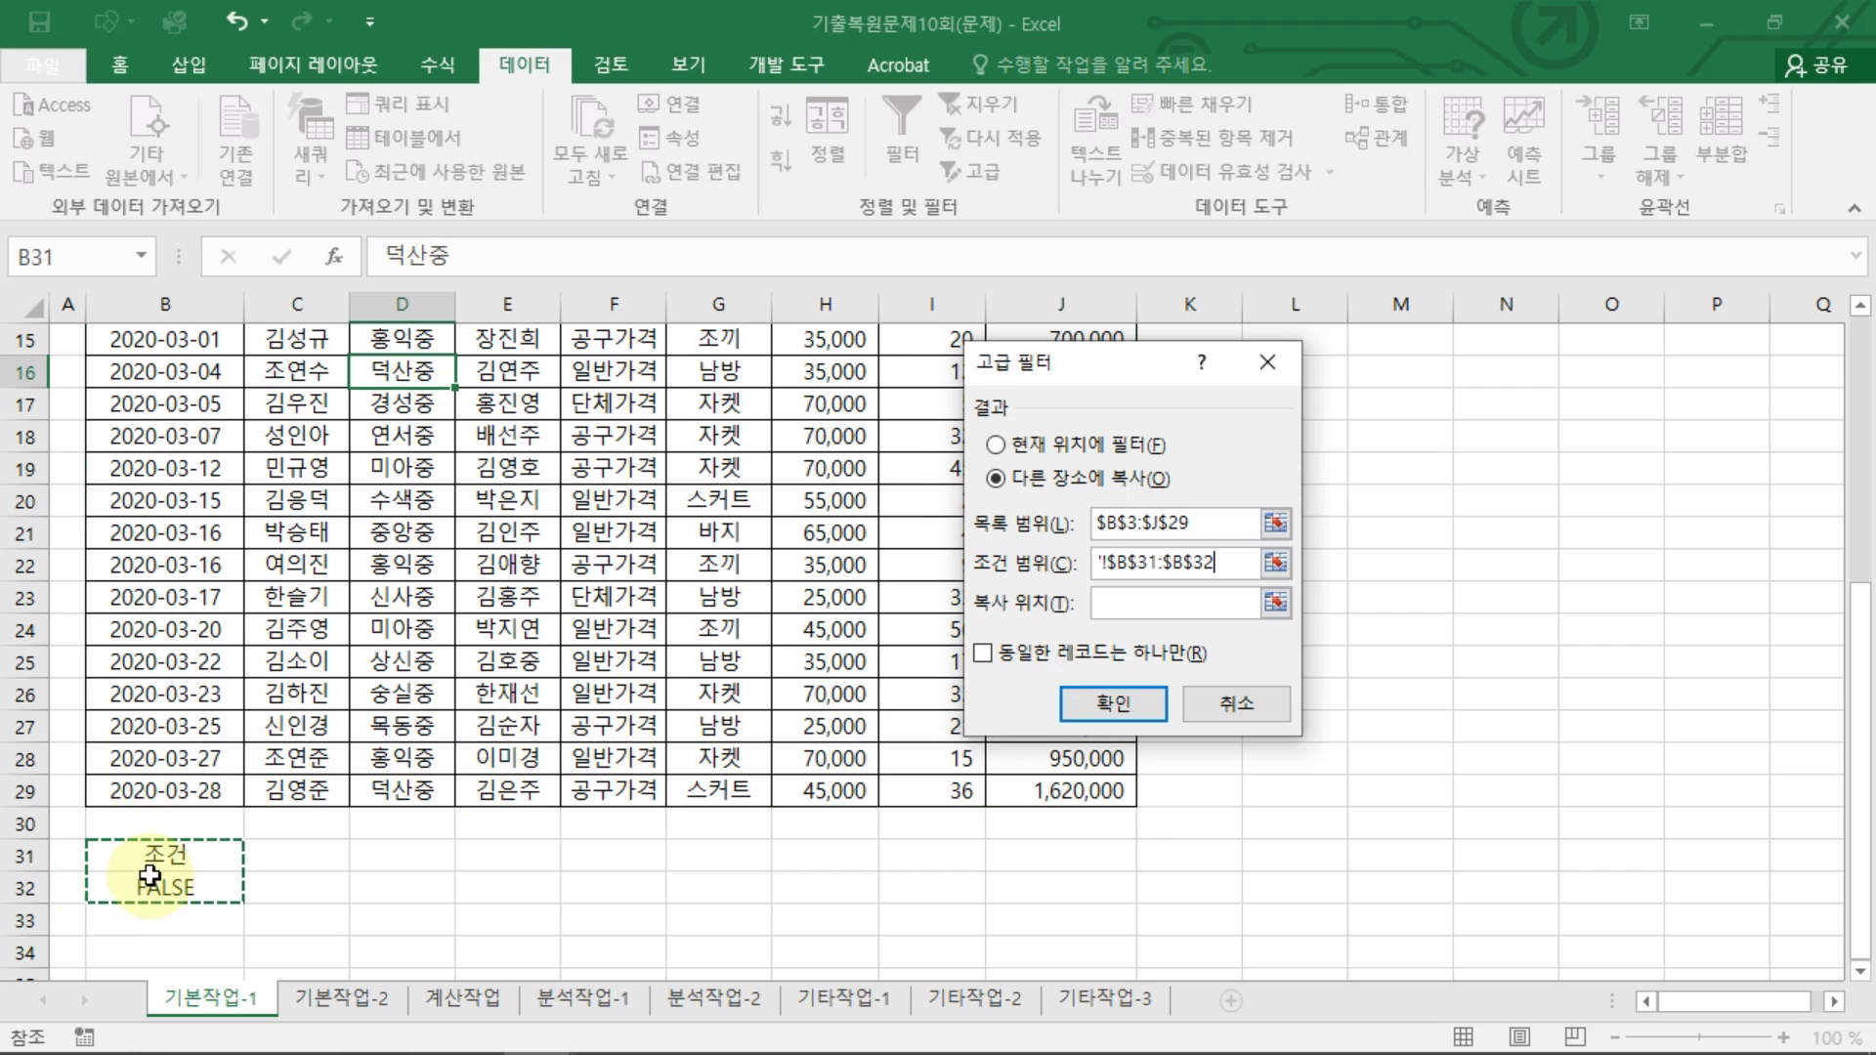
Step: Set the advanced filter's copy destination to B34 and run the filter
{"action": "left_click", "coordinate": [1169, 608]}
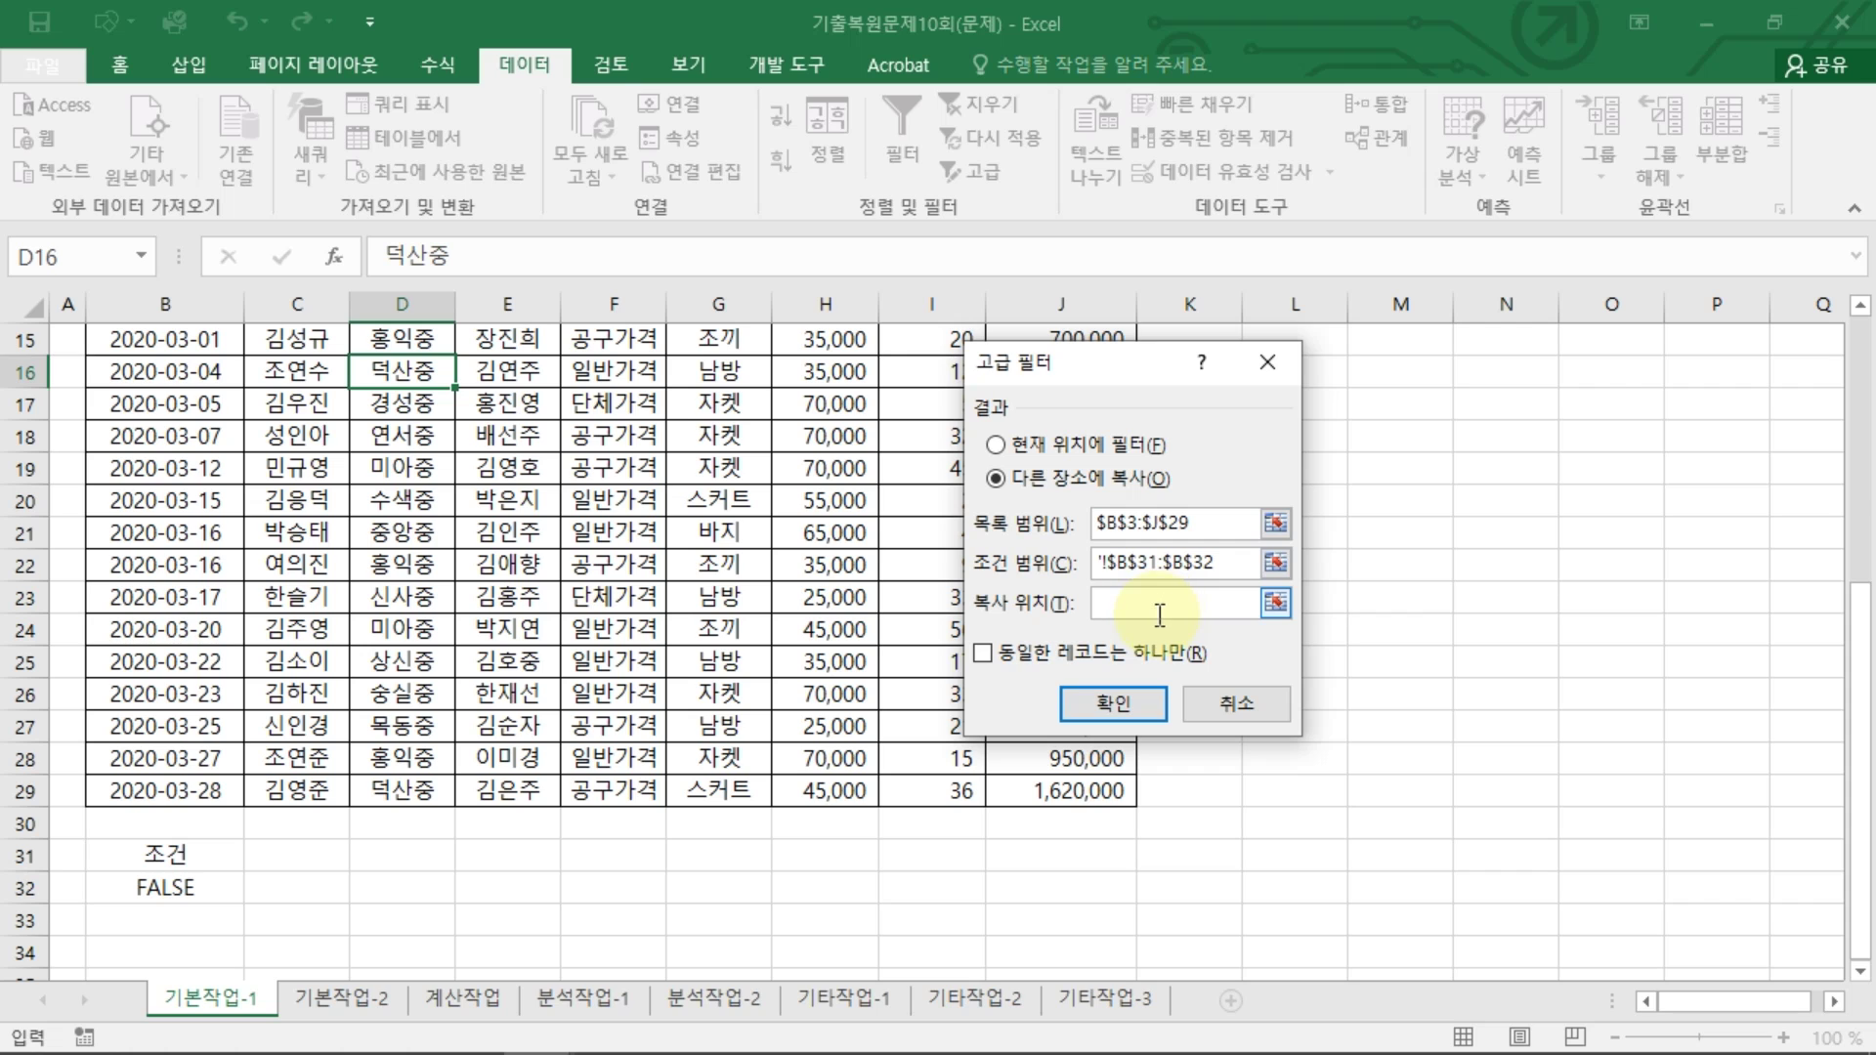
{"action": "left_click", "coordinate": [138, 955]}
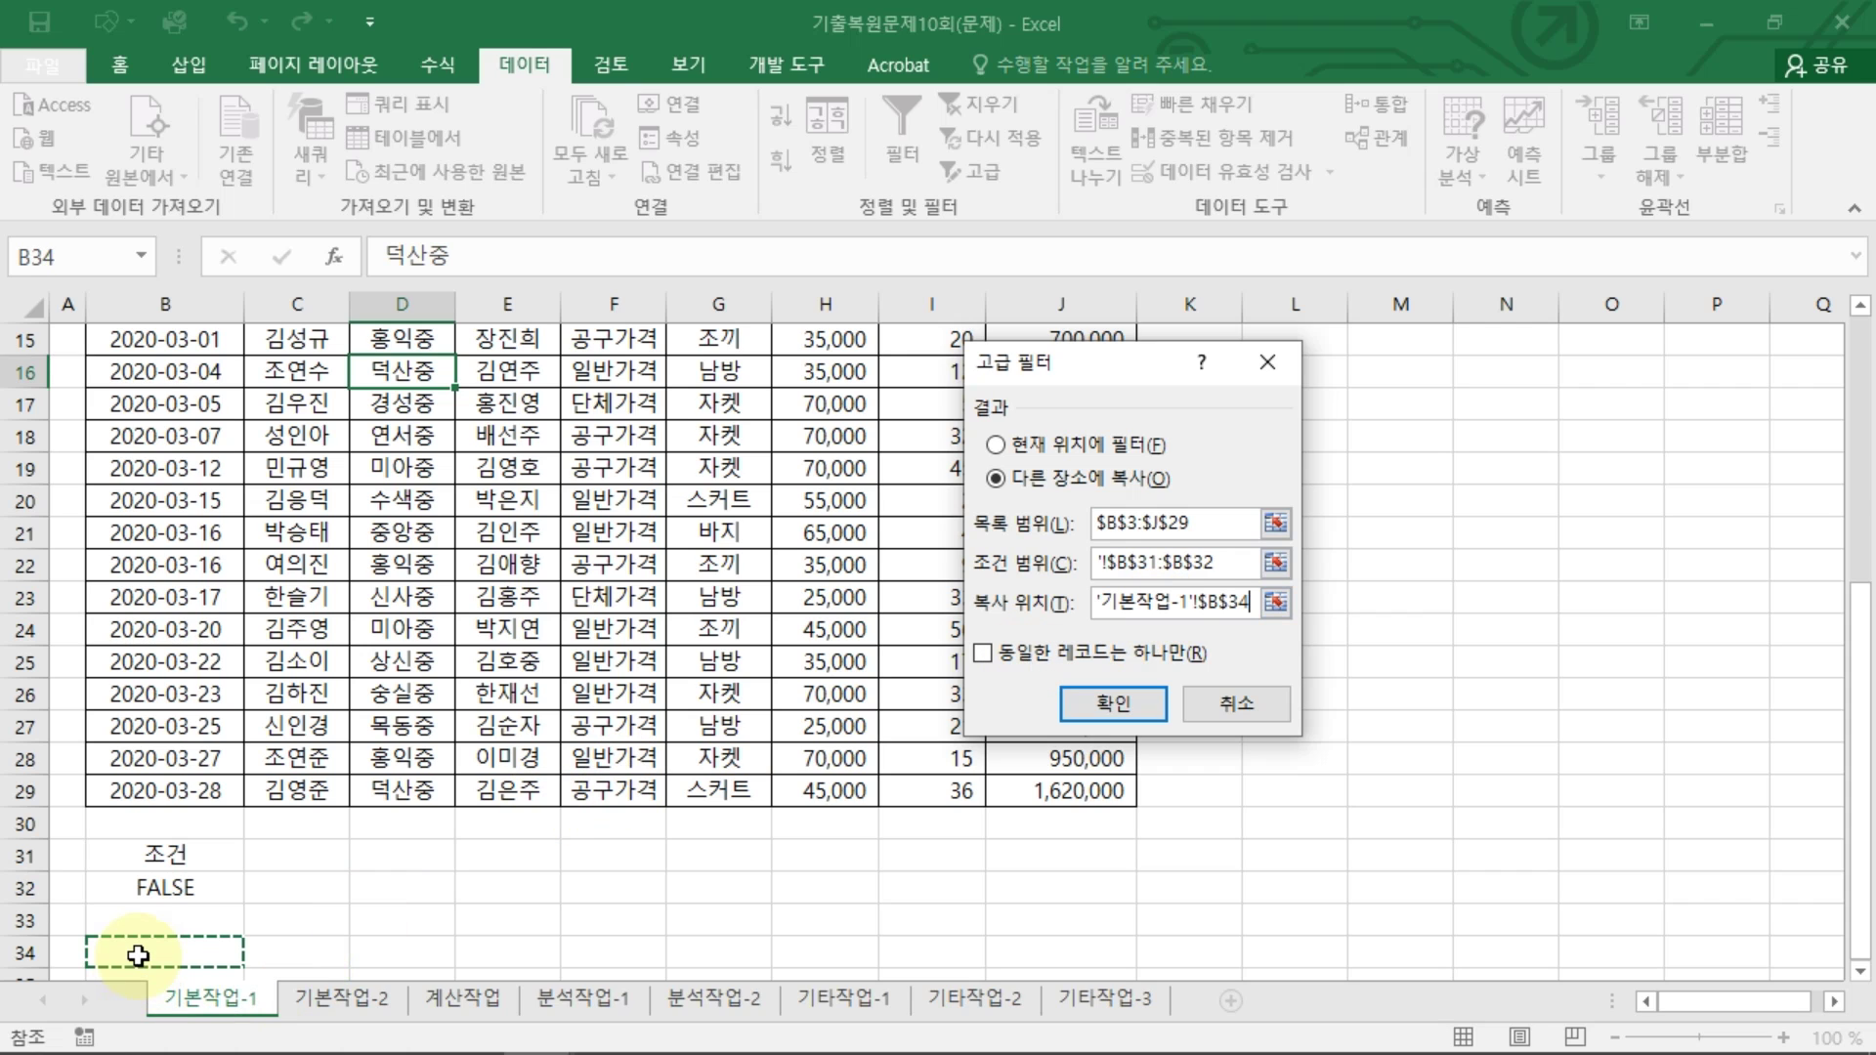
{"action": "scroll", "coordinate": [148, 950], "scroll_direction": "down", "scroll_amount": 2}
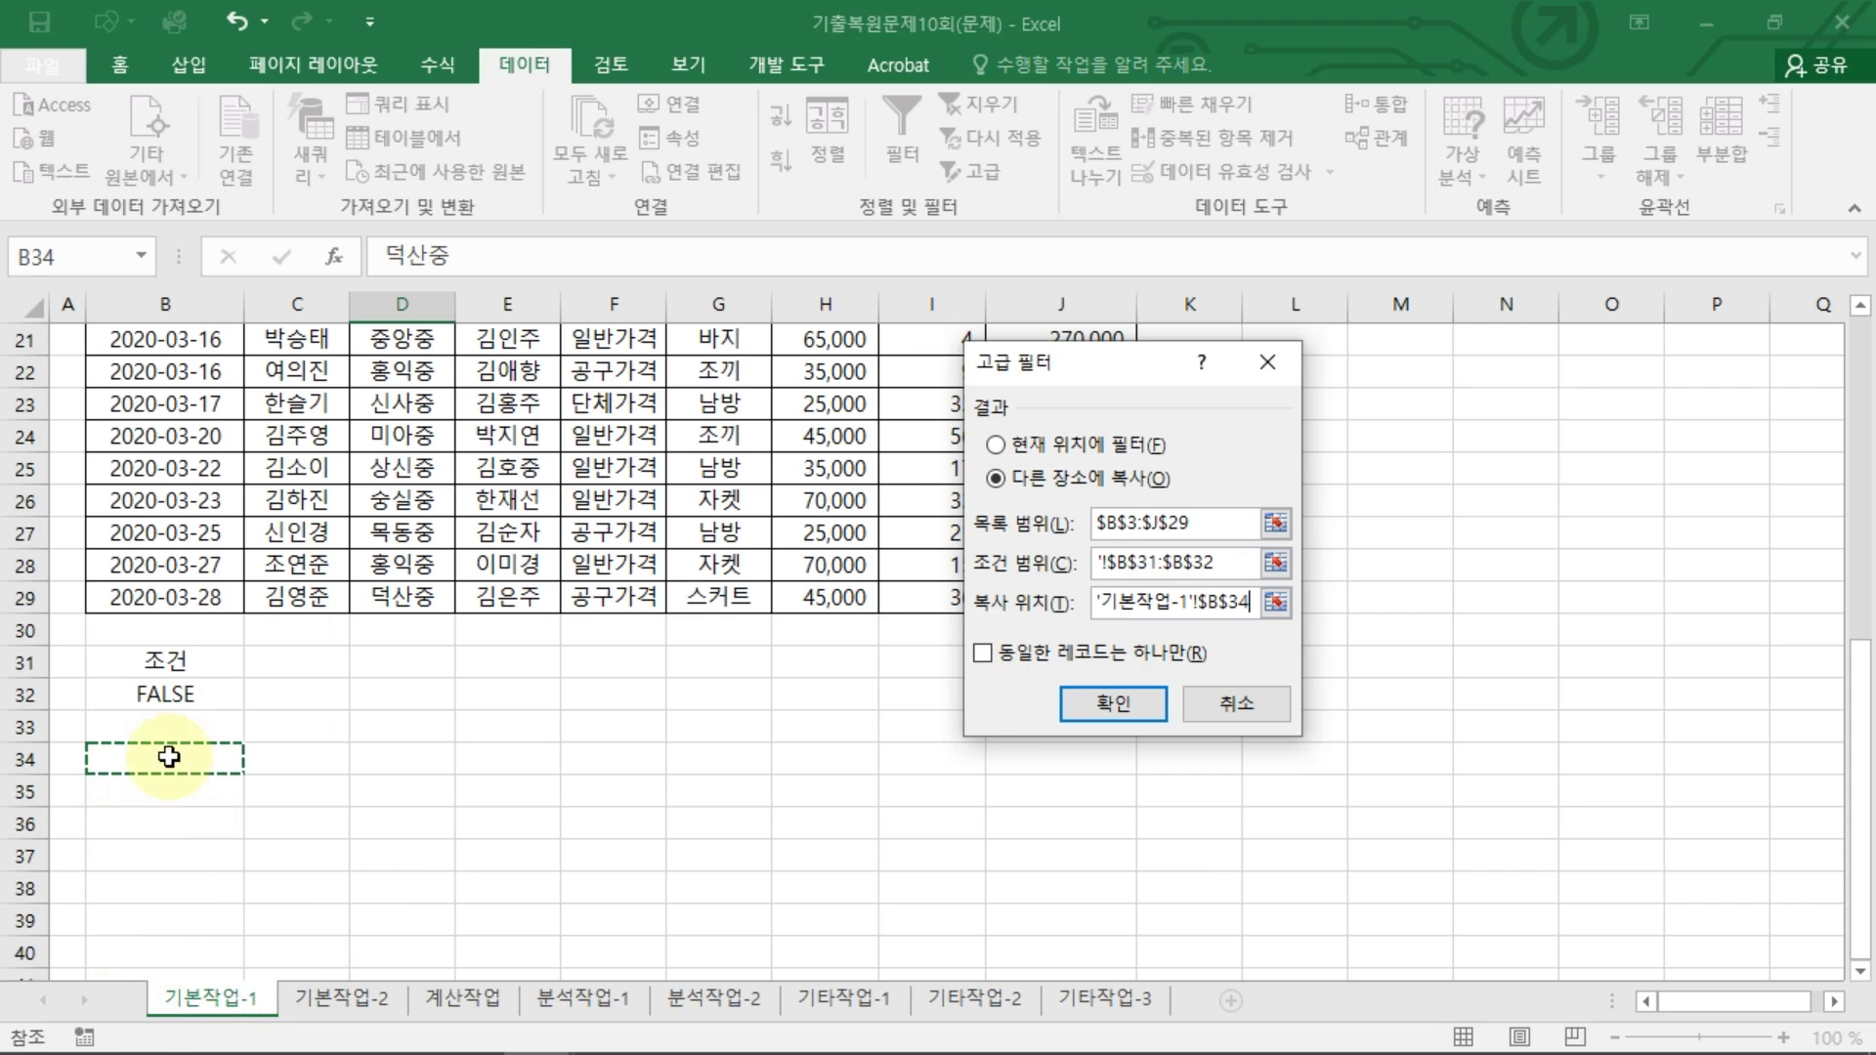
{"action": "left_click", "coordinate": [1116, 705]}
{"action": "scroll", "coordinate": [967, 747], "scroll_direction": "down", "scroll_amount": 2}
{"action": "left_click_drag", "start_coordinate": [137, 760], "coordinate": [1062, 830]}
{"action": "left_click", "coordinate": [860, 822]}
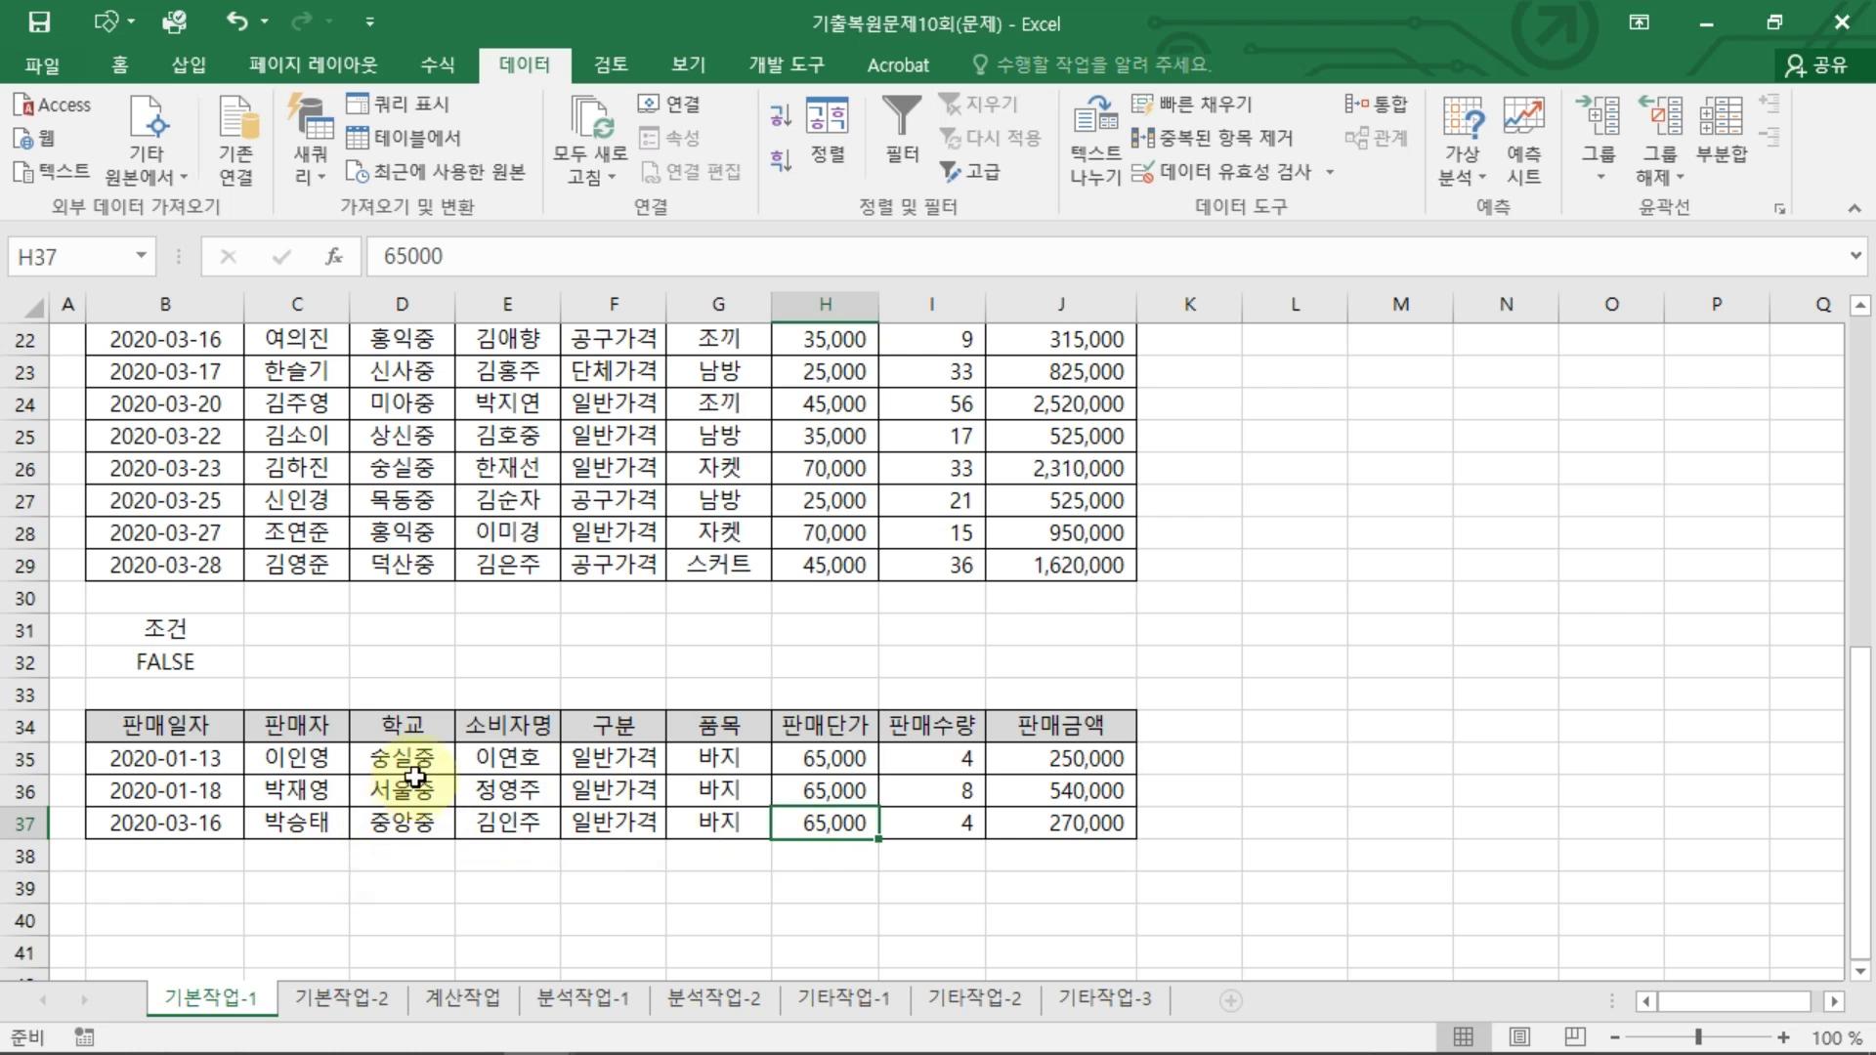
Step: Start a new conditional formatting rule on B4:J29 that uses a formula to determine which cells to format
{"action": "scroll", "coordinate": [406, 777], "scroll_direction": "up", "scroll_amount": 7}
{"action": "left_click_drag", "start_coordinate": [101, 440], "coordinate": [1052, 888]}
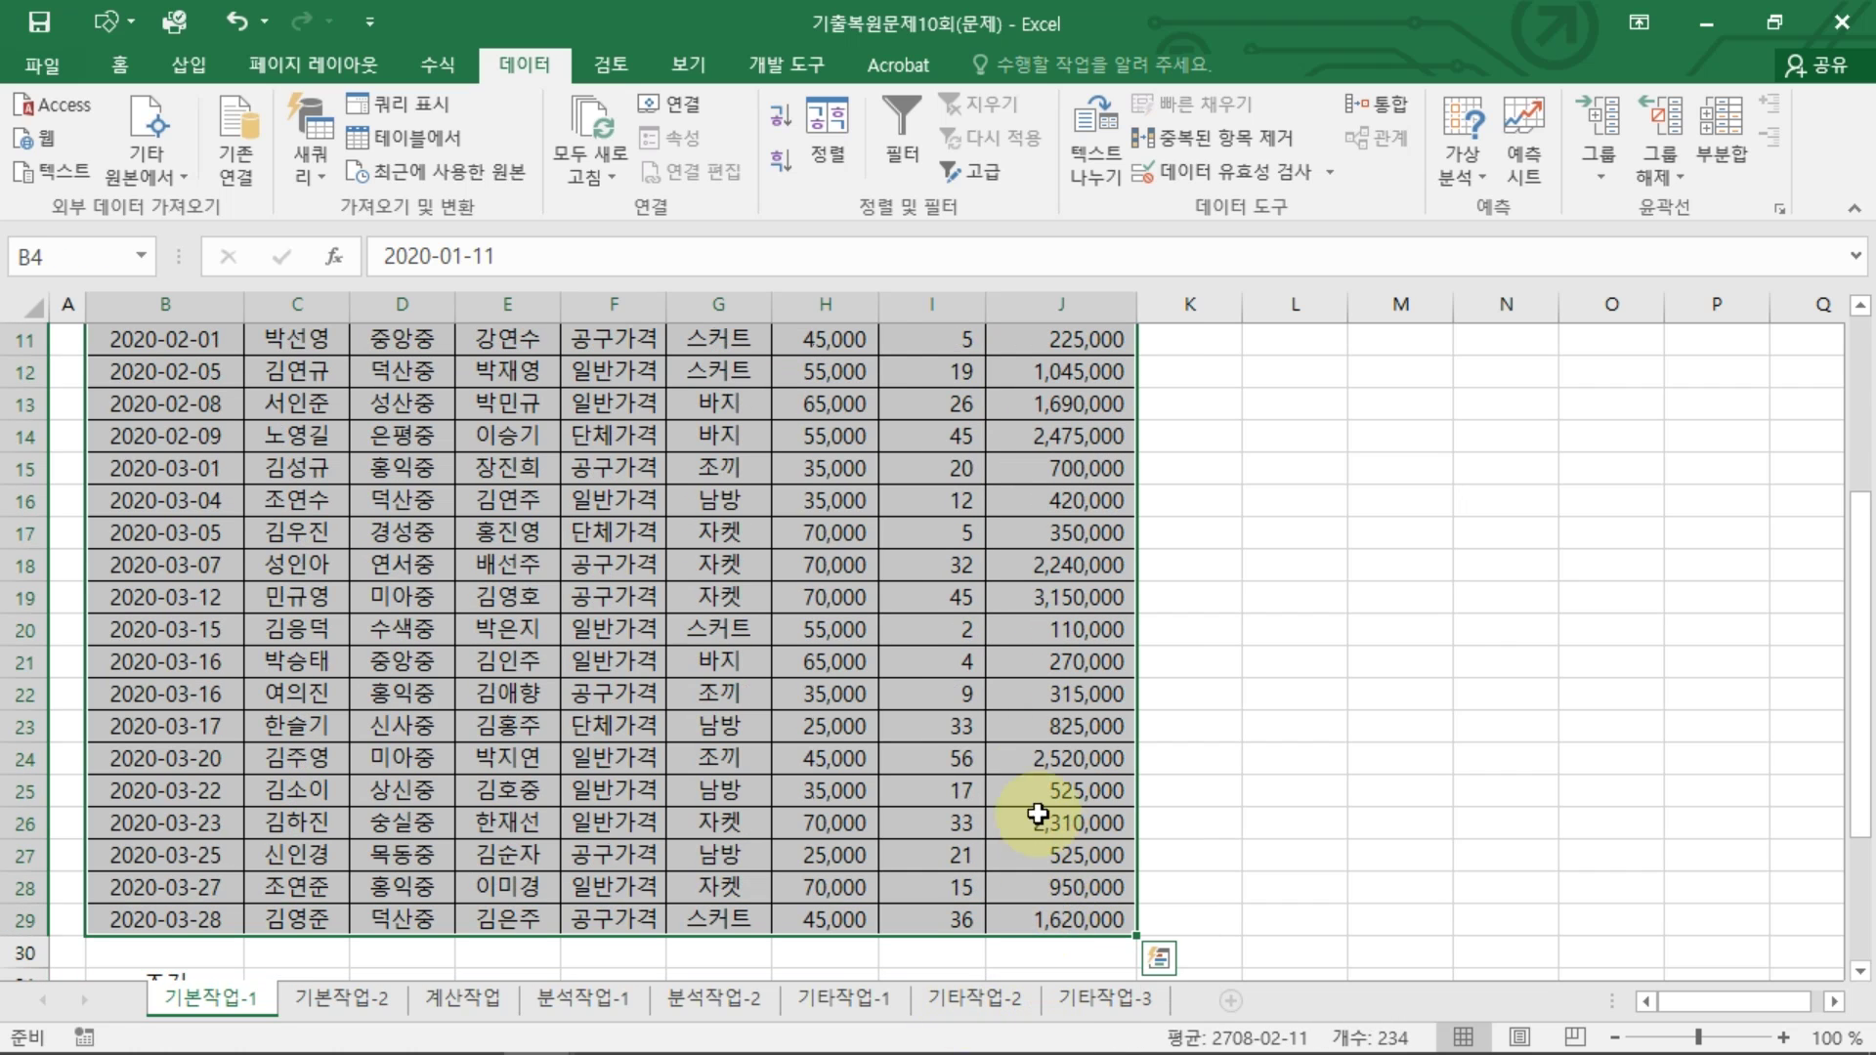
{"action": "scroll", "coordinate": [1031, 812], "scroll_direction": "up", "scroll_amount": 4}
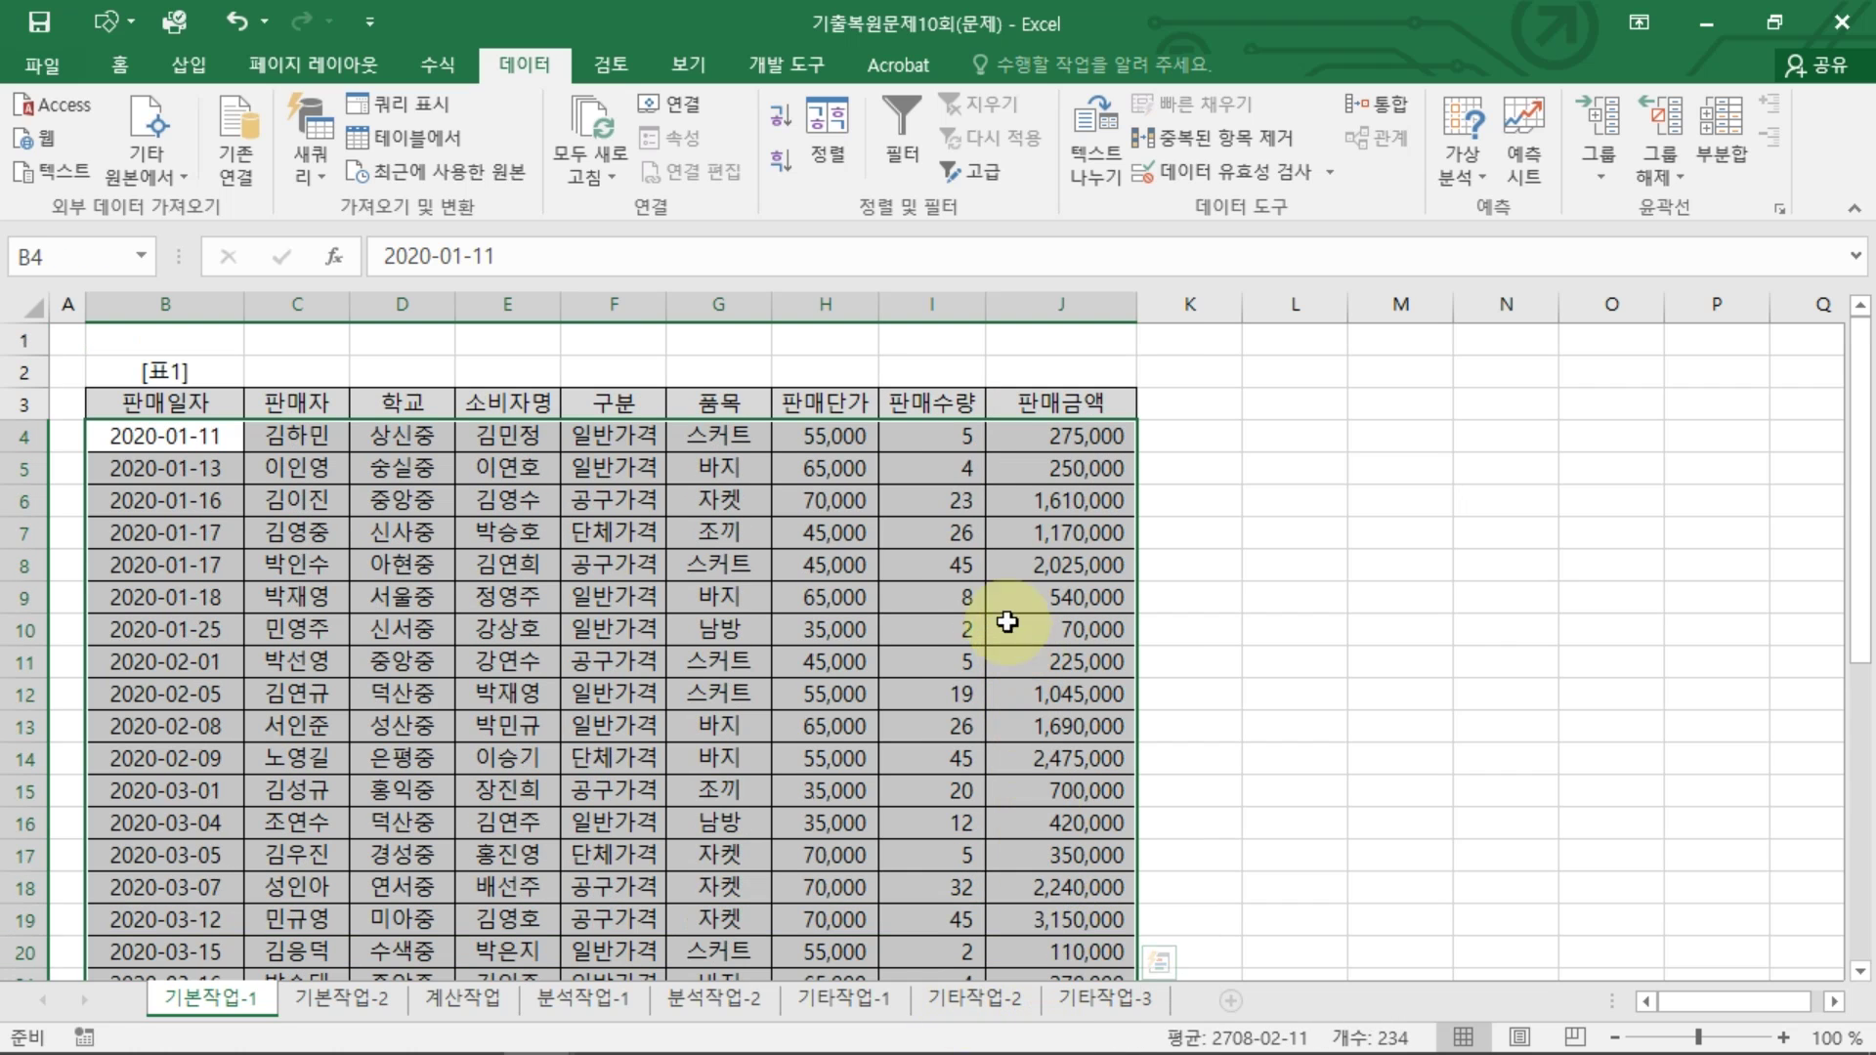
{"action": "left_click", "coordinate": [135, 66]}
{"action": "left_click", "coordinate": [1178, 160]}
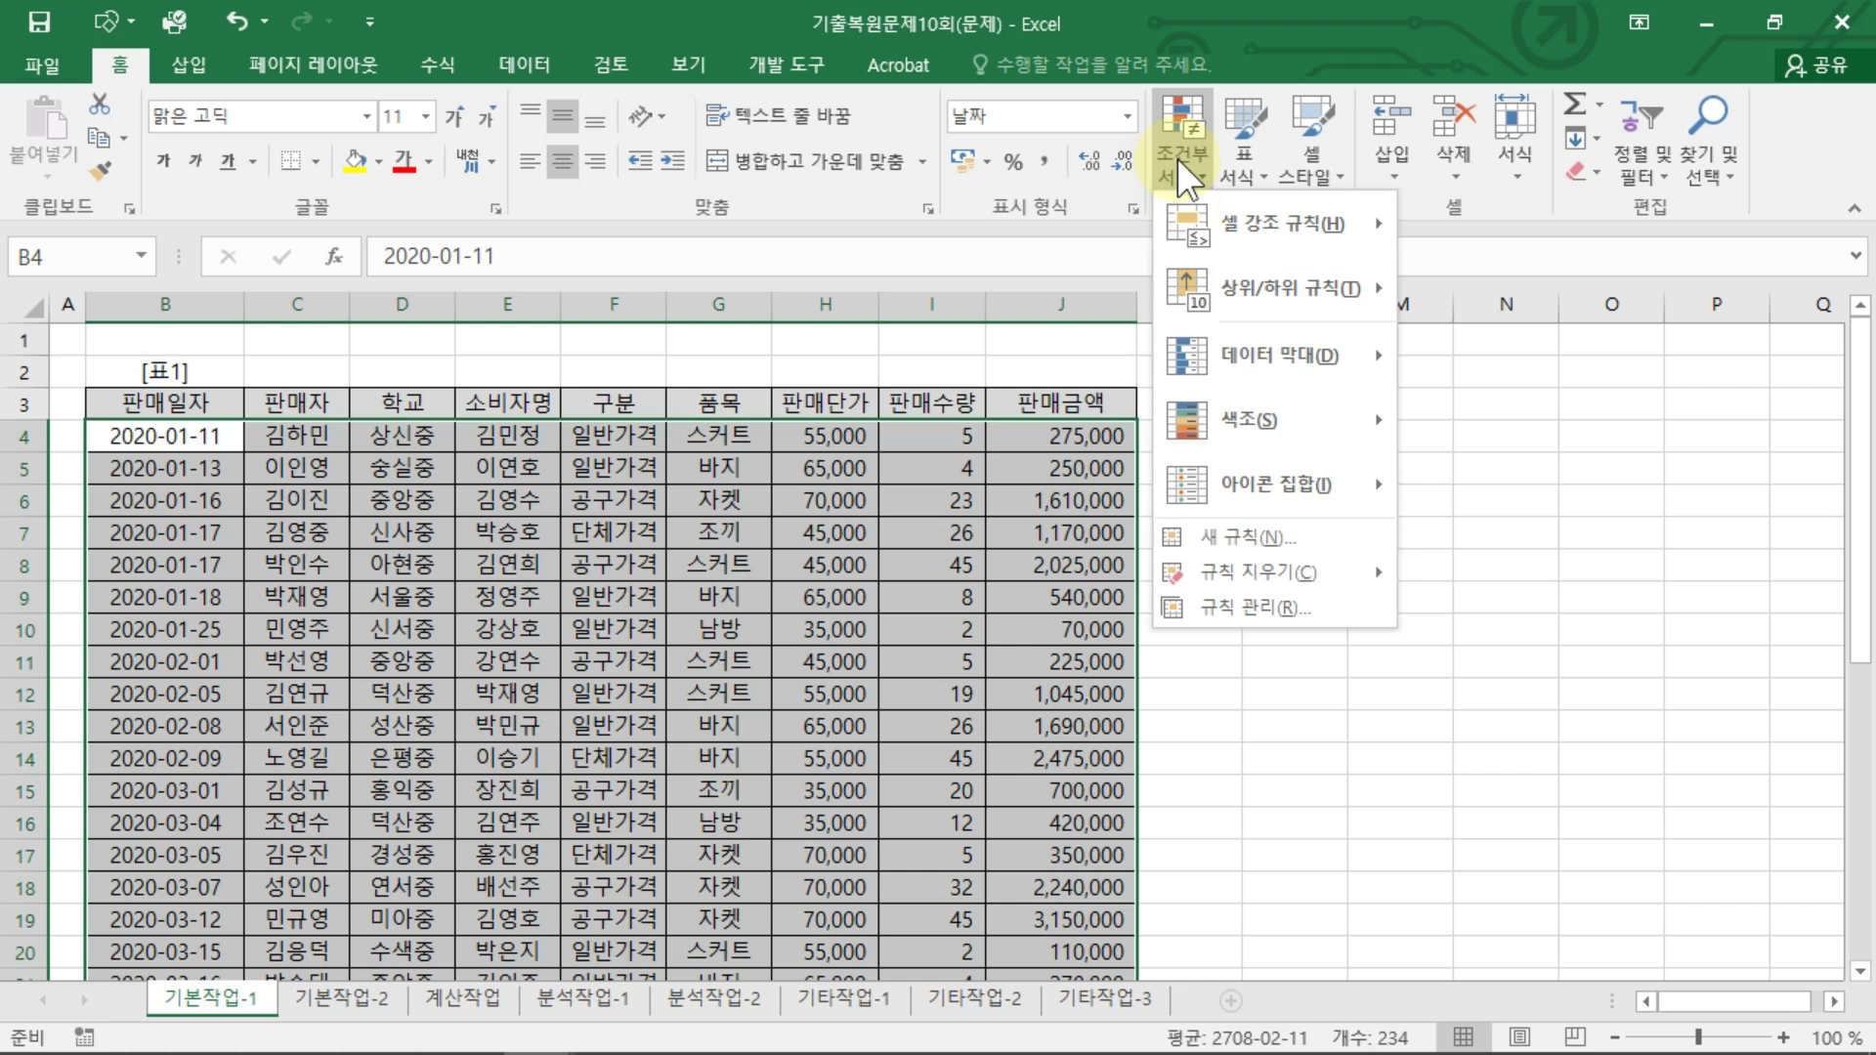
{"action": "left_click", "coordinate": [1221, 538]}
{"action": "left_click", "coordinate": [837, 518]}
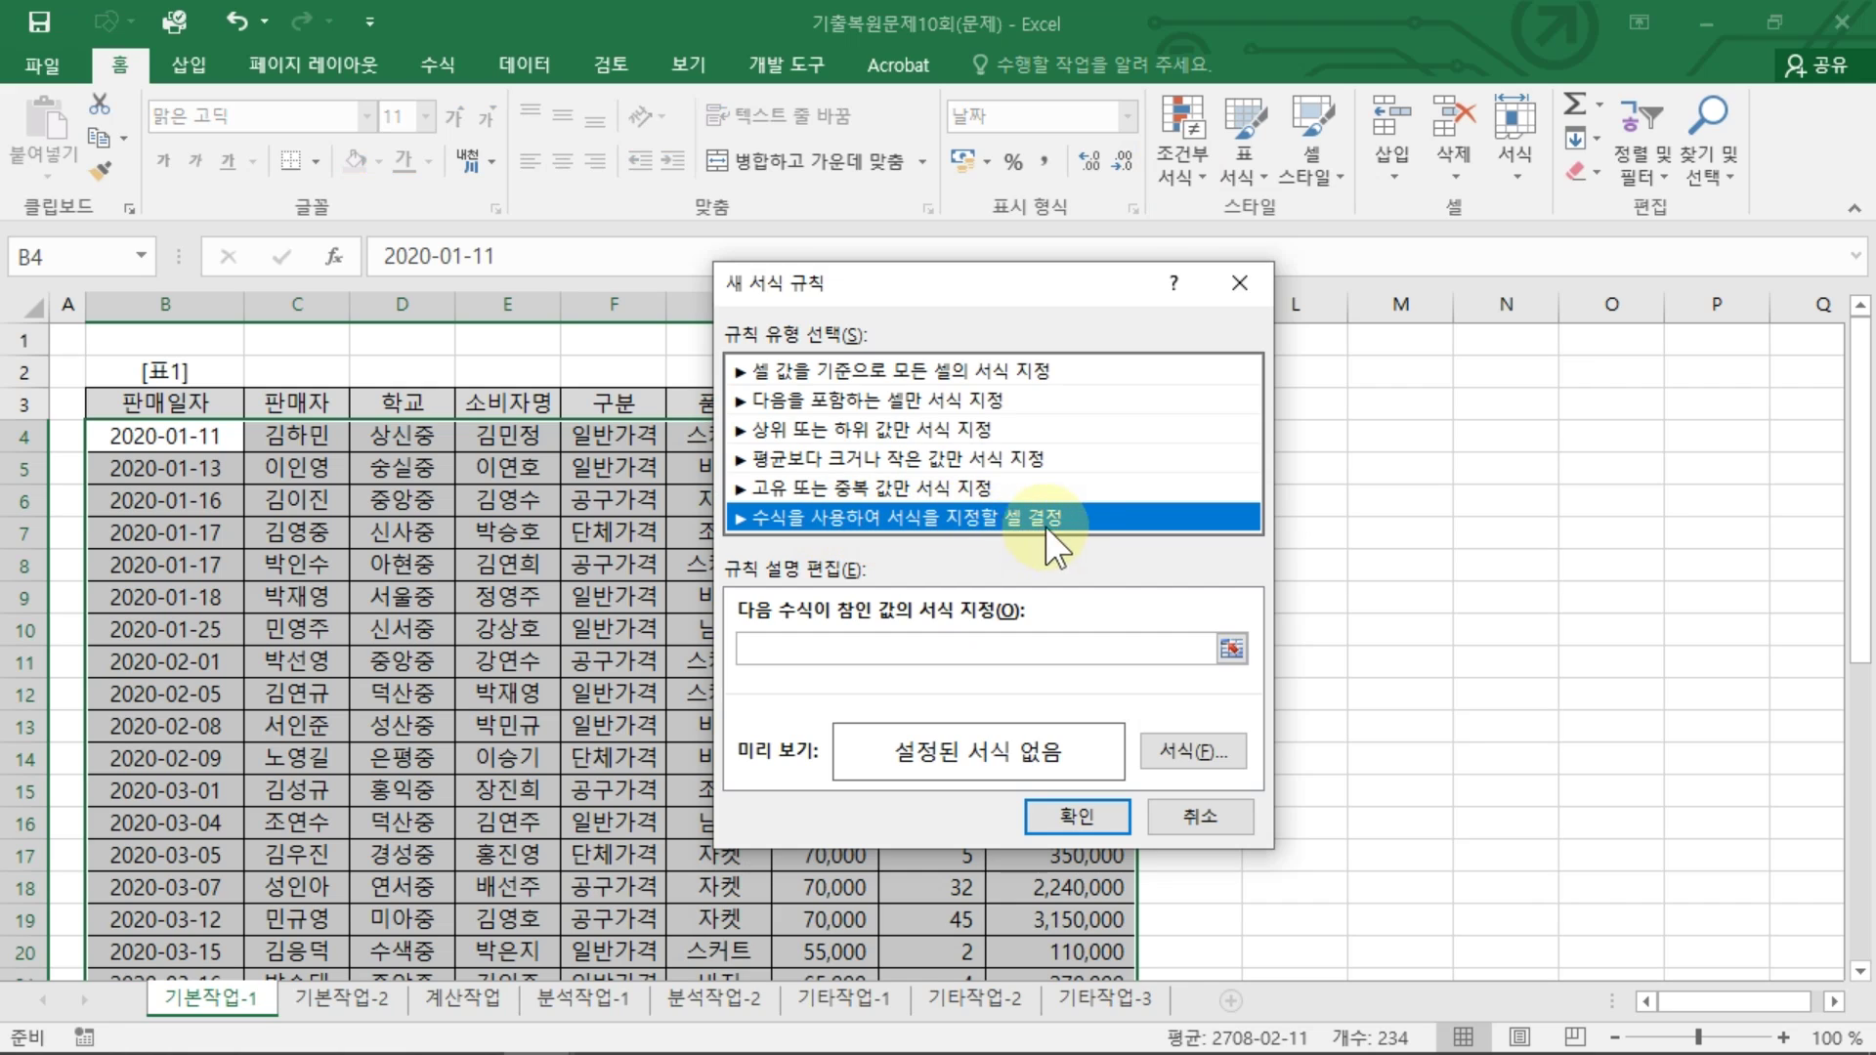
Step: Enter =ISODD(ROW()) as the formula of the formatting rule
{"action": "left_click", "coordinate": [777, 652]}
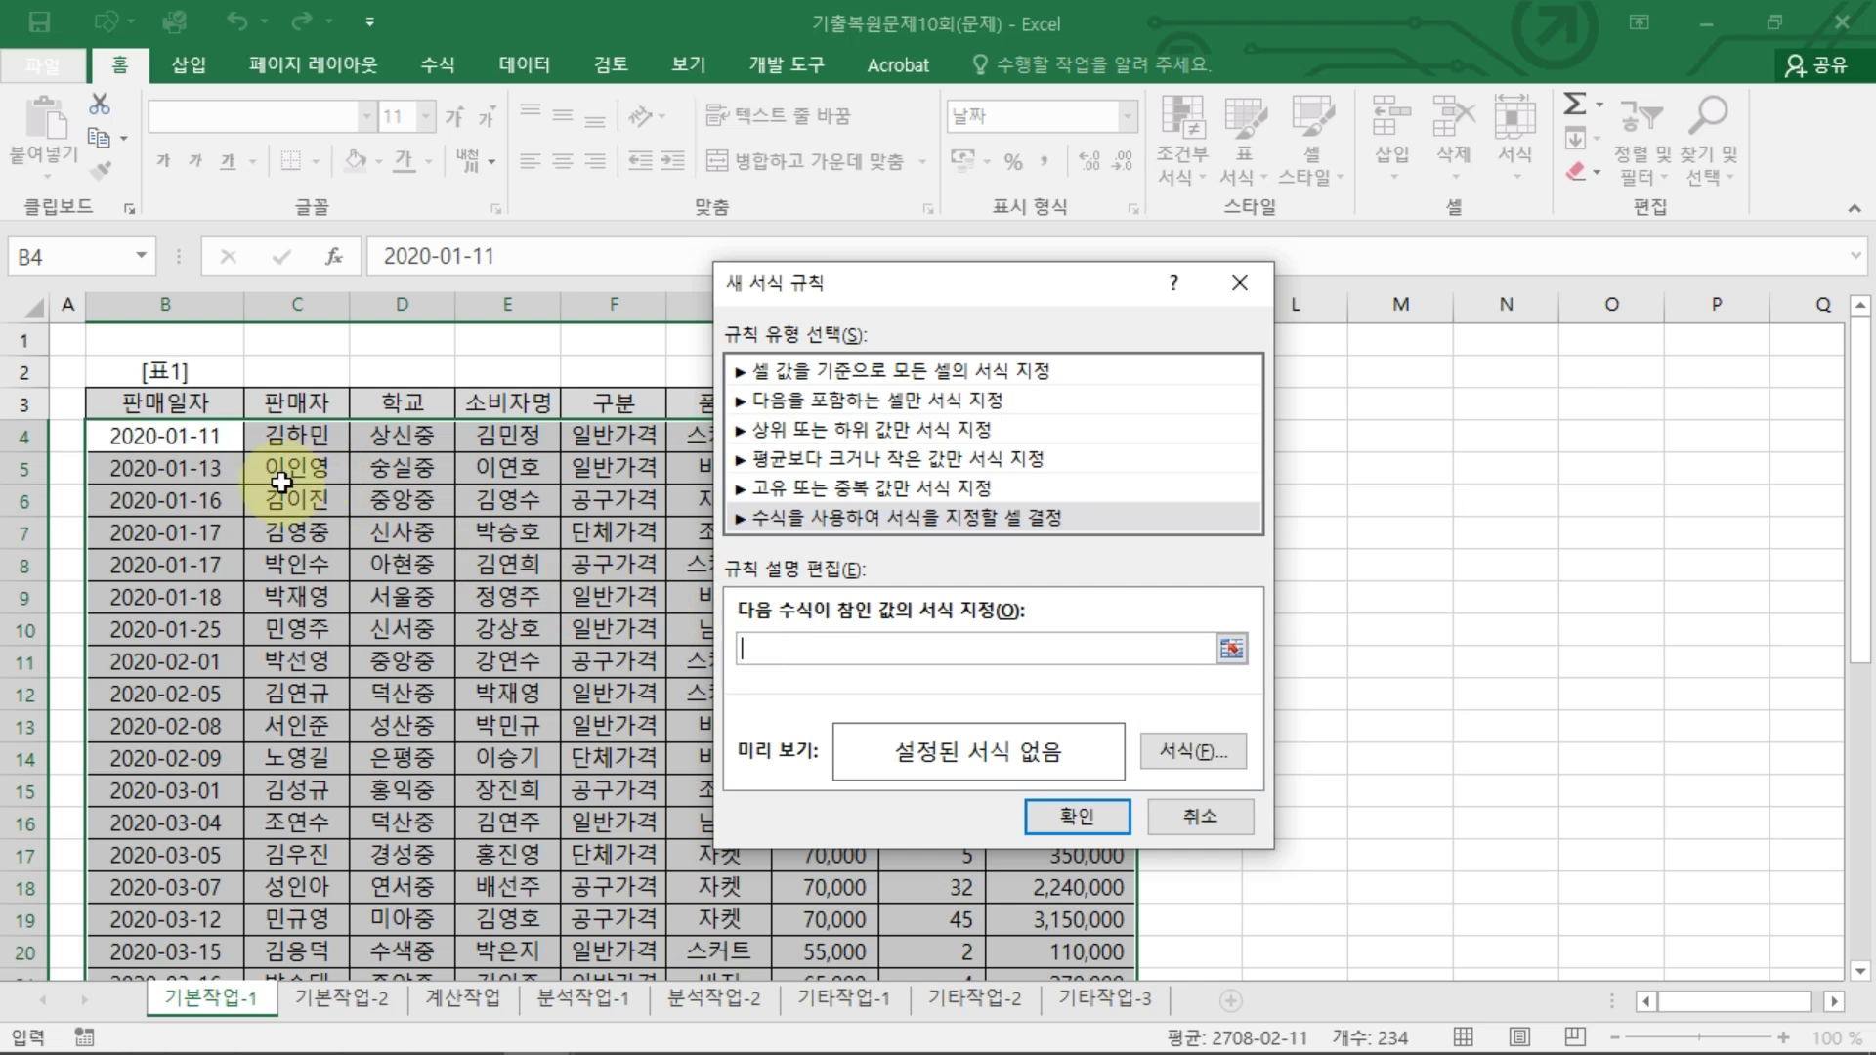
{"action": "left_click_drag", "start_coordinate": [28, 451], "coordinate": [13, 458]}
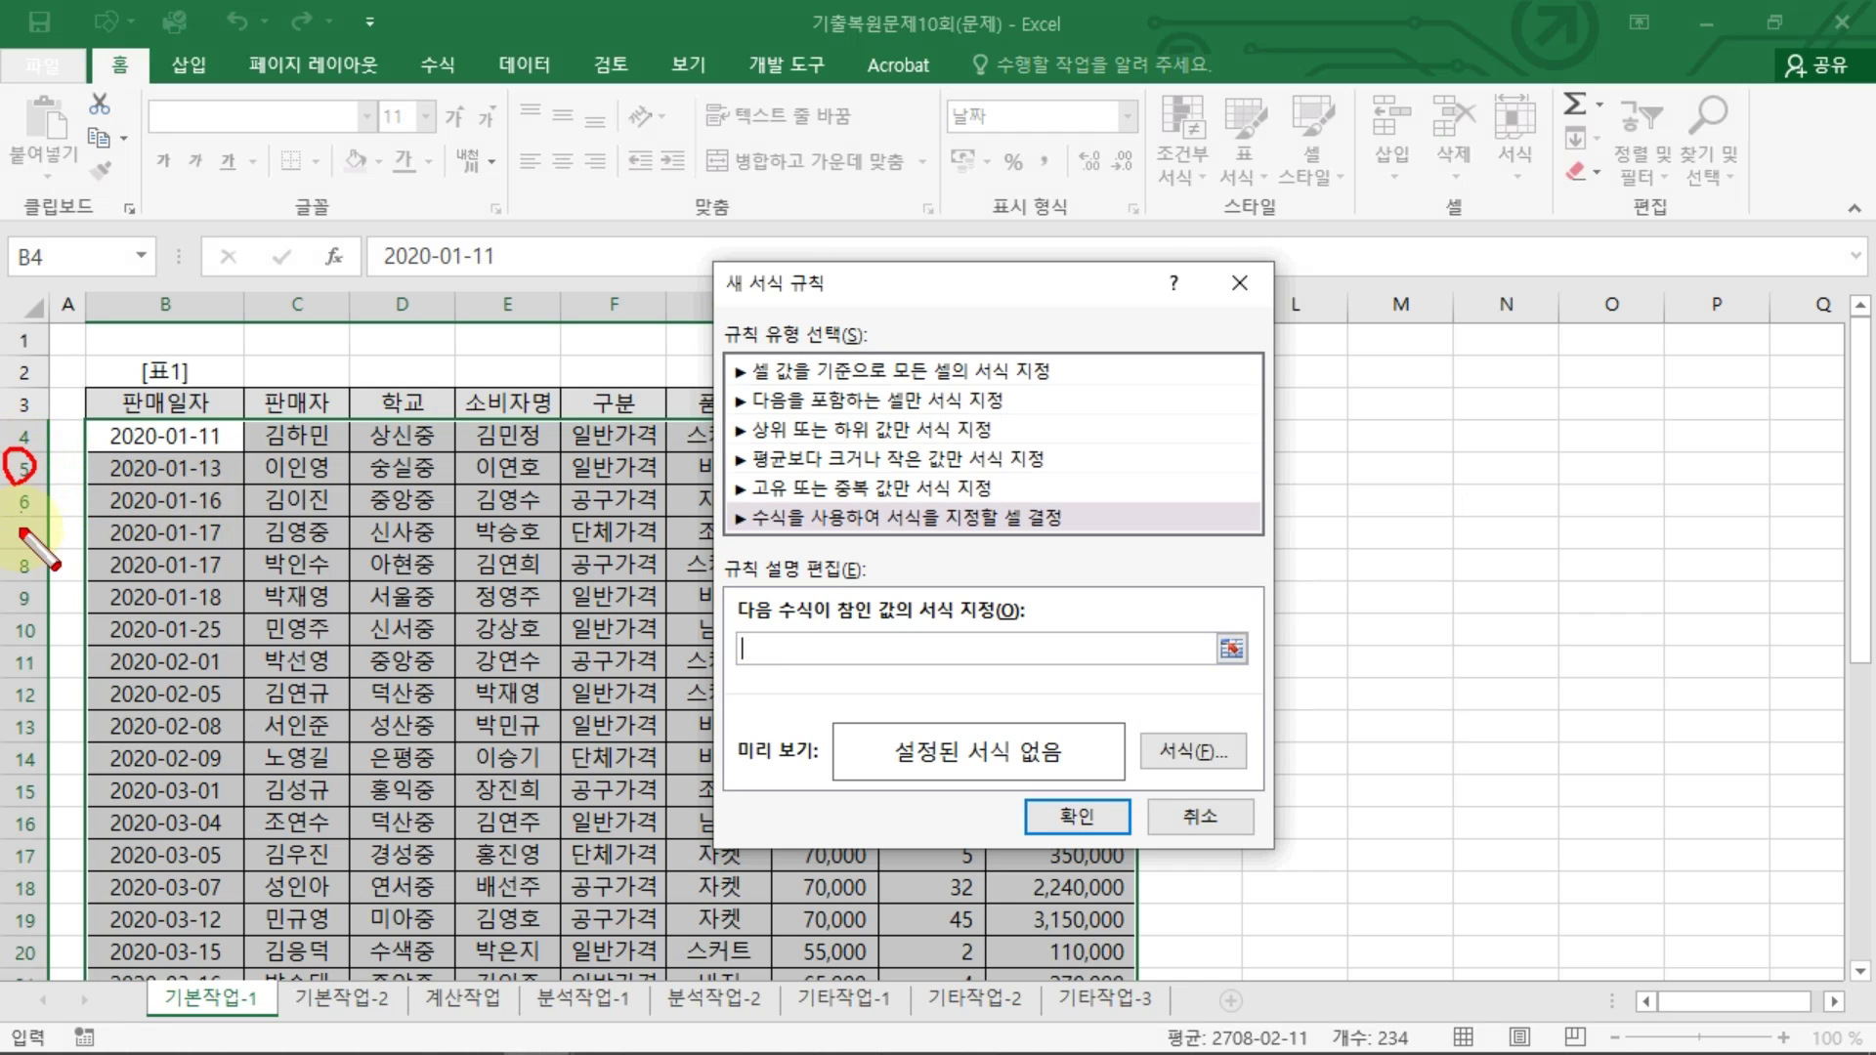
{"action": "mouse_move", "coordinate": [34, 523]}
{"action": "left_mouse_down"}
{"action": "mouse_move", "coordinate": [14, 542]}
{"action": "mouse_move", "coordinate": [29, 520]}
{"action": "left_mouse_up"}
{"action": "mouse_move", "coordinate": [33, 598]}
{"action": "left_mouse_down"}
{"action": "mouse_move", "coordinate": [11, 606]}
{"action": "mouse_move", "coordinate": [31, 584]}
{"action": "left_mouse_up"}
{"action": "left_click_drag", "start_coordinate": [97, 470], "coordinate": [201, 472]}
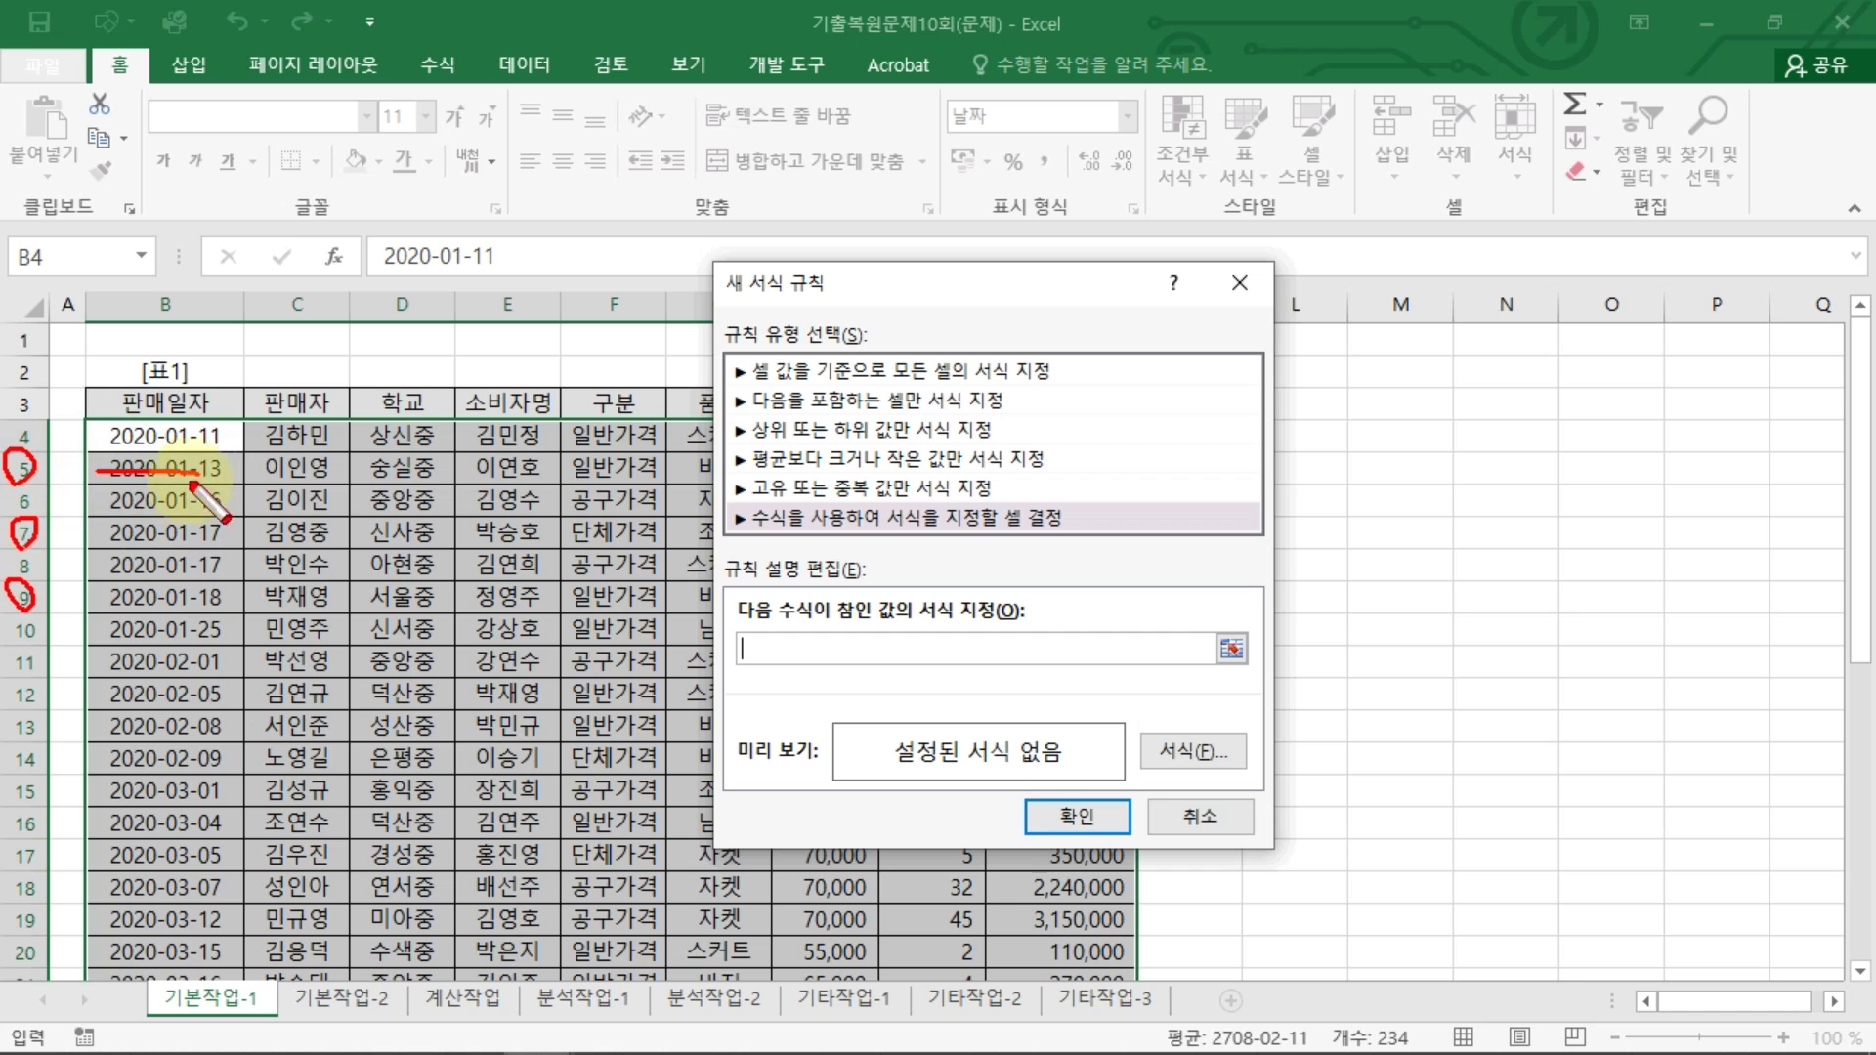
{"action": "left_click_drag", "start_coordinate": [90, 536], "coordinate": [186, 544]}
{"action": "left_click_drag", "start_coordinate": [83, 601], "coordinate": [297, 601]}
{"action": "key", "text": "Escape"}
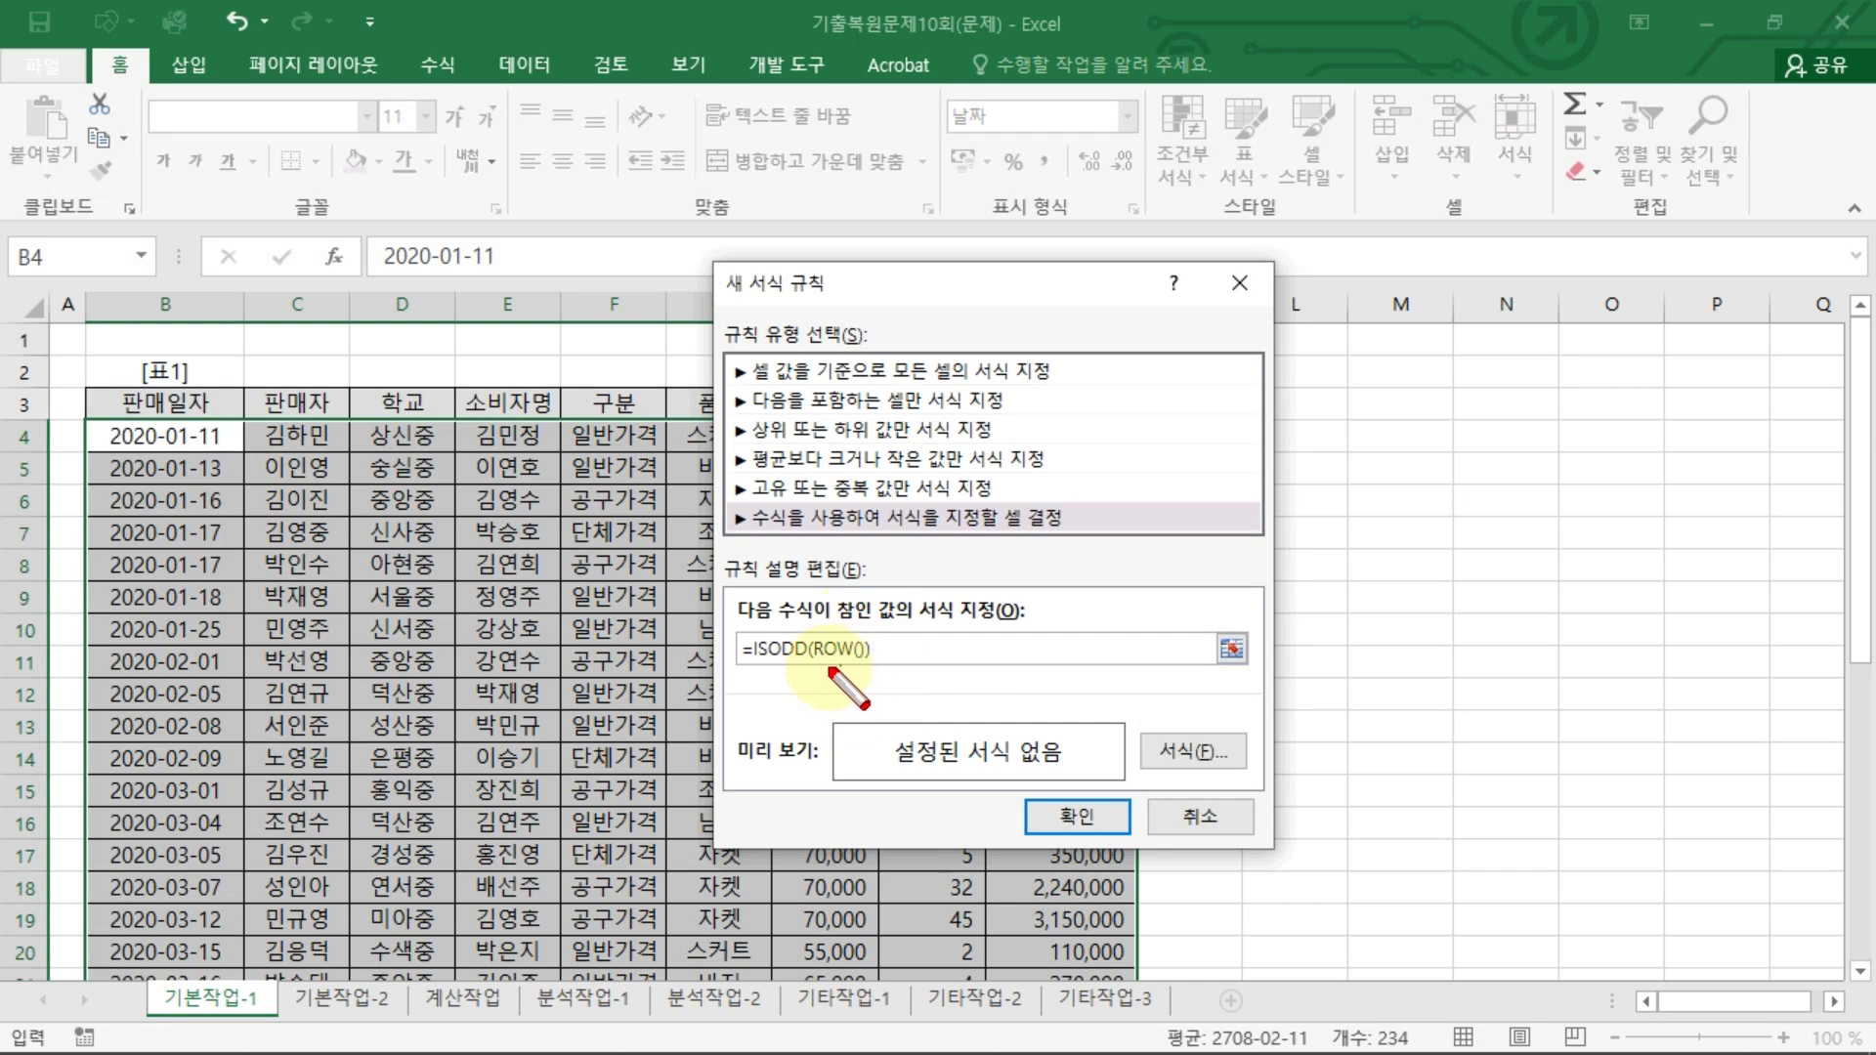
{"action": "left_click_drag", "start_coordinate": [814, 667], "coordinate": [861, 664]}
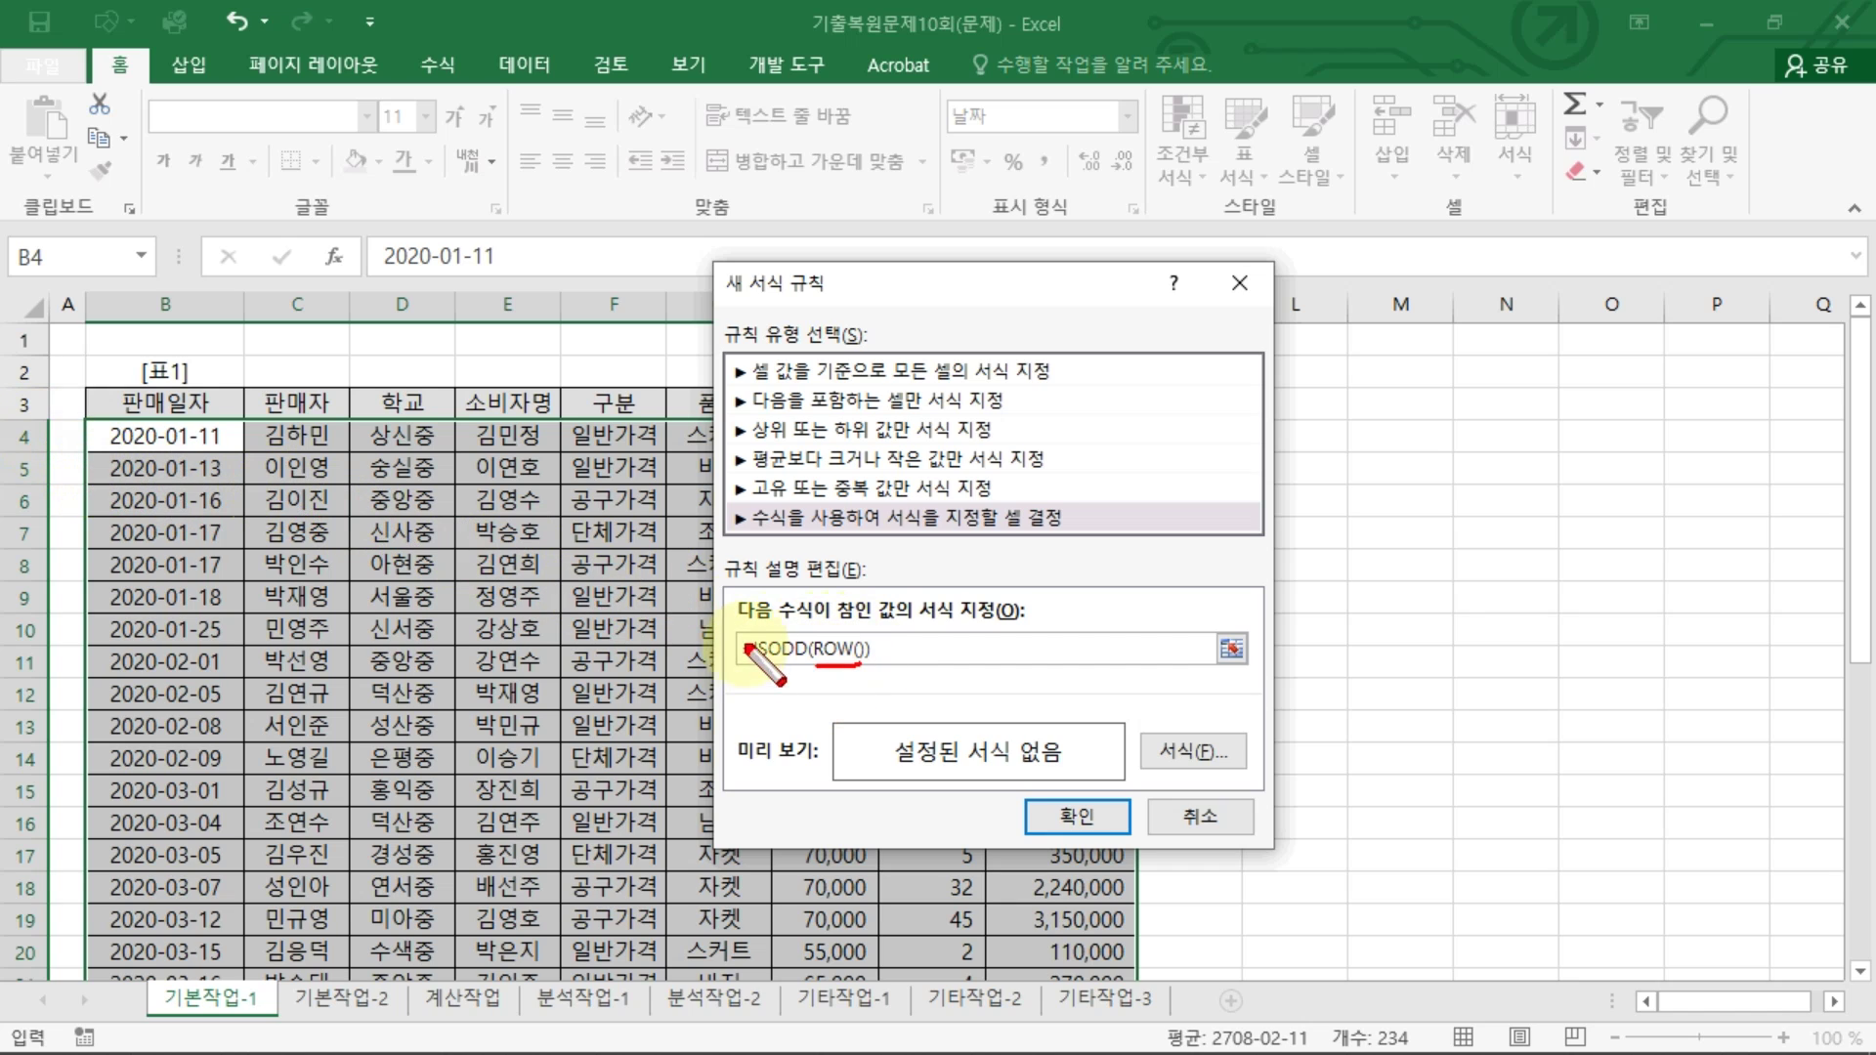
{"action": "left_click_drag", "start_coordinate": [761, 626], "coordinate": [787, 614]}
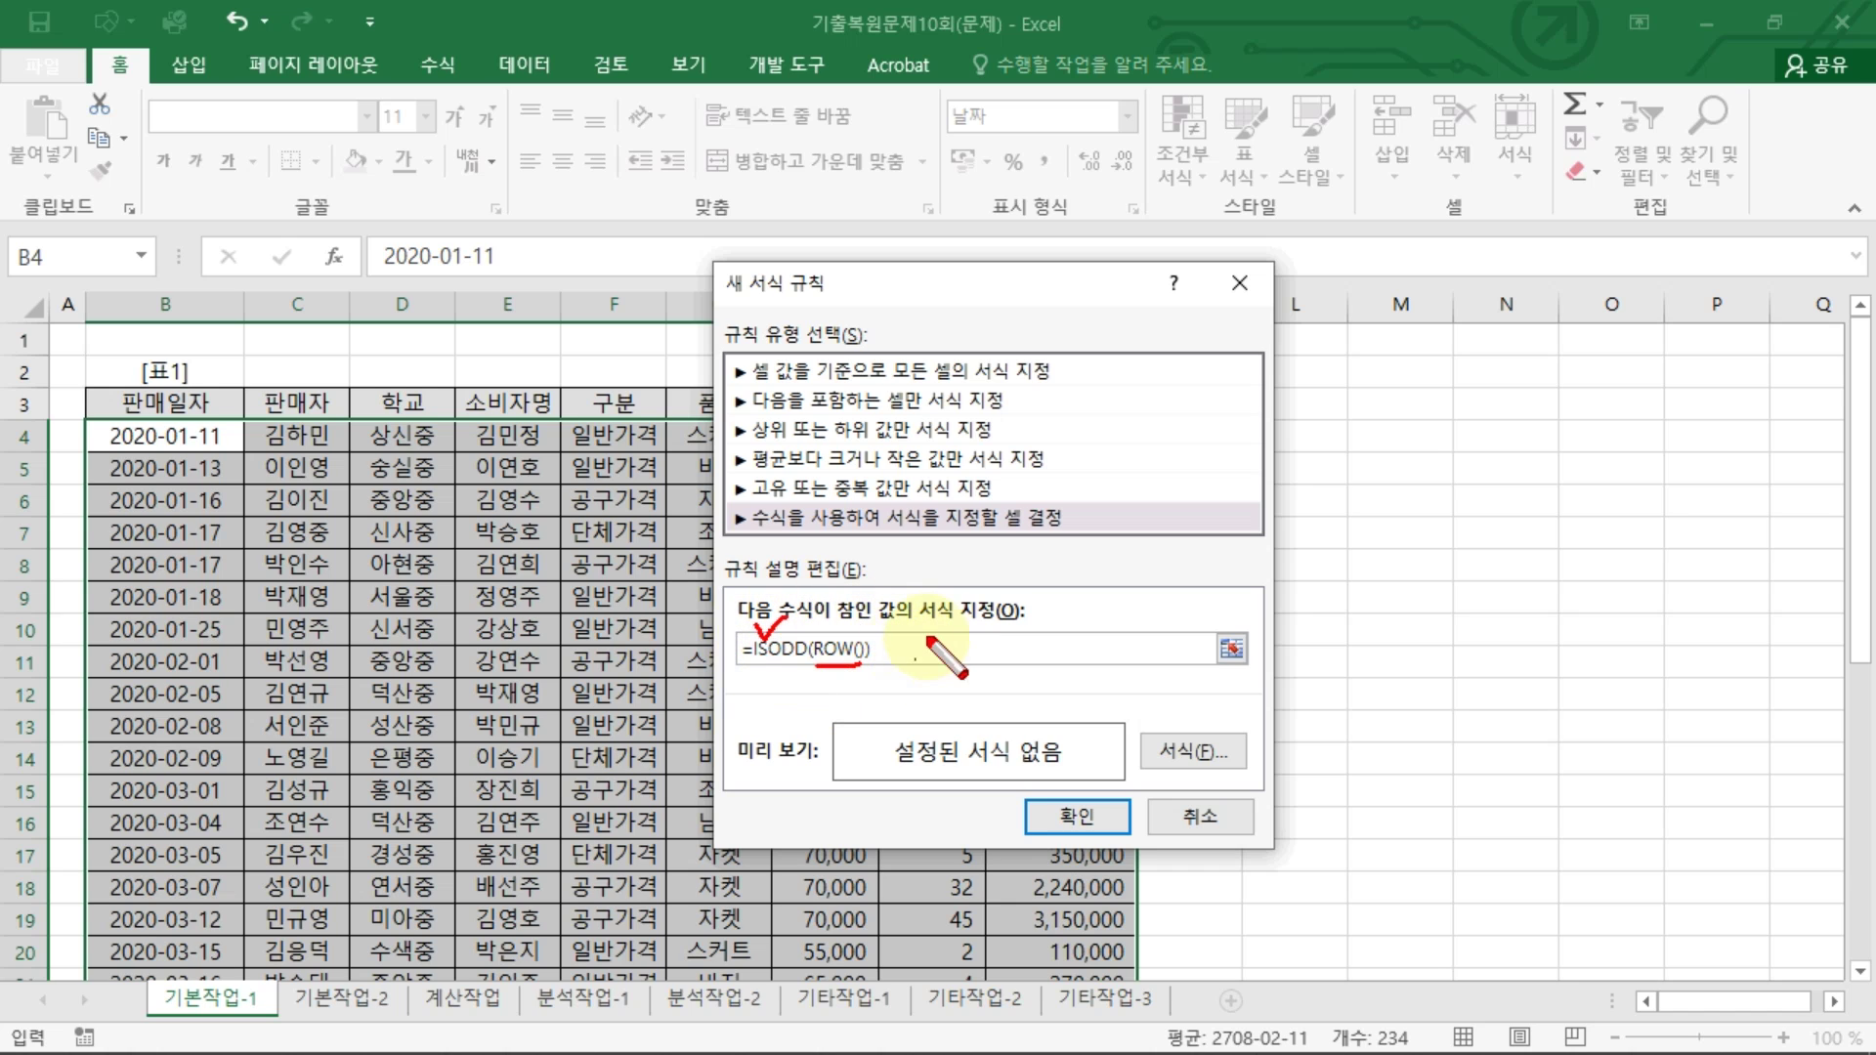
{"action": "key", "text": "Escape"}
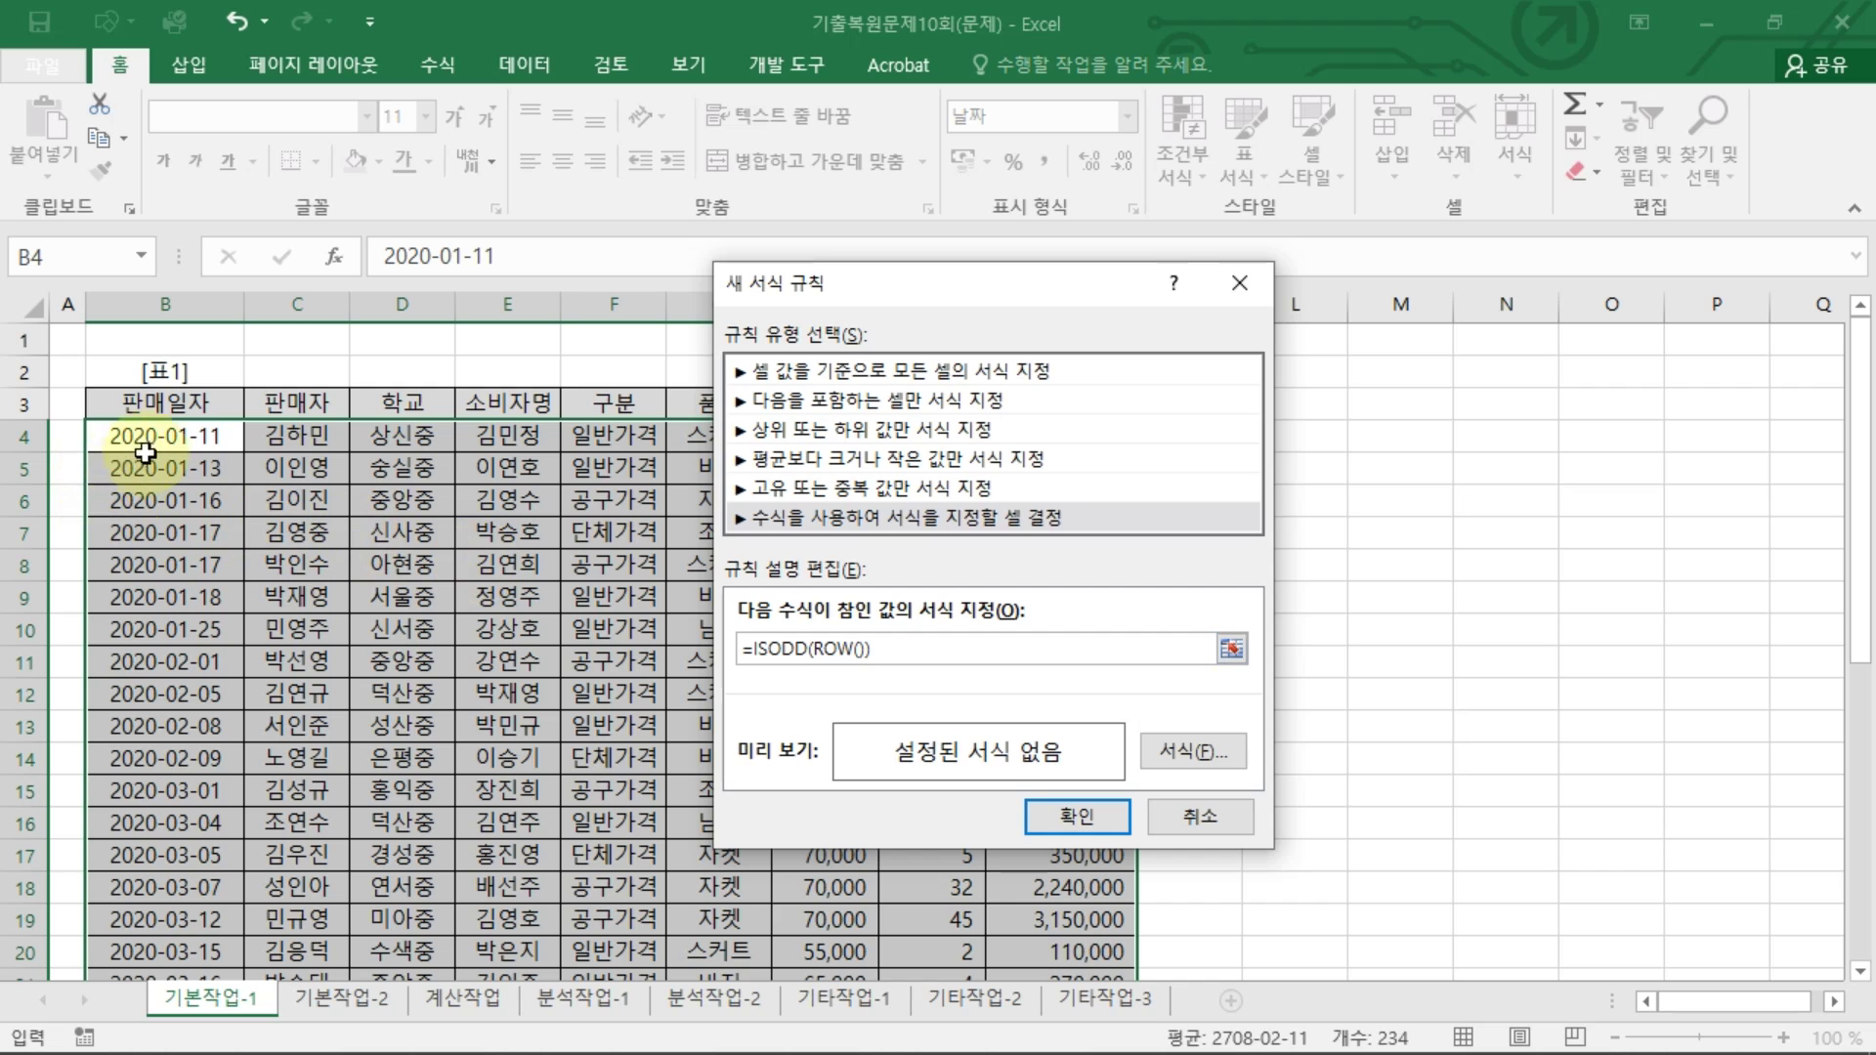
{"action": "left_click", "coordinate": [183, 381]}
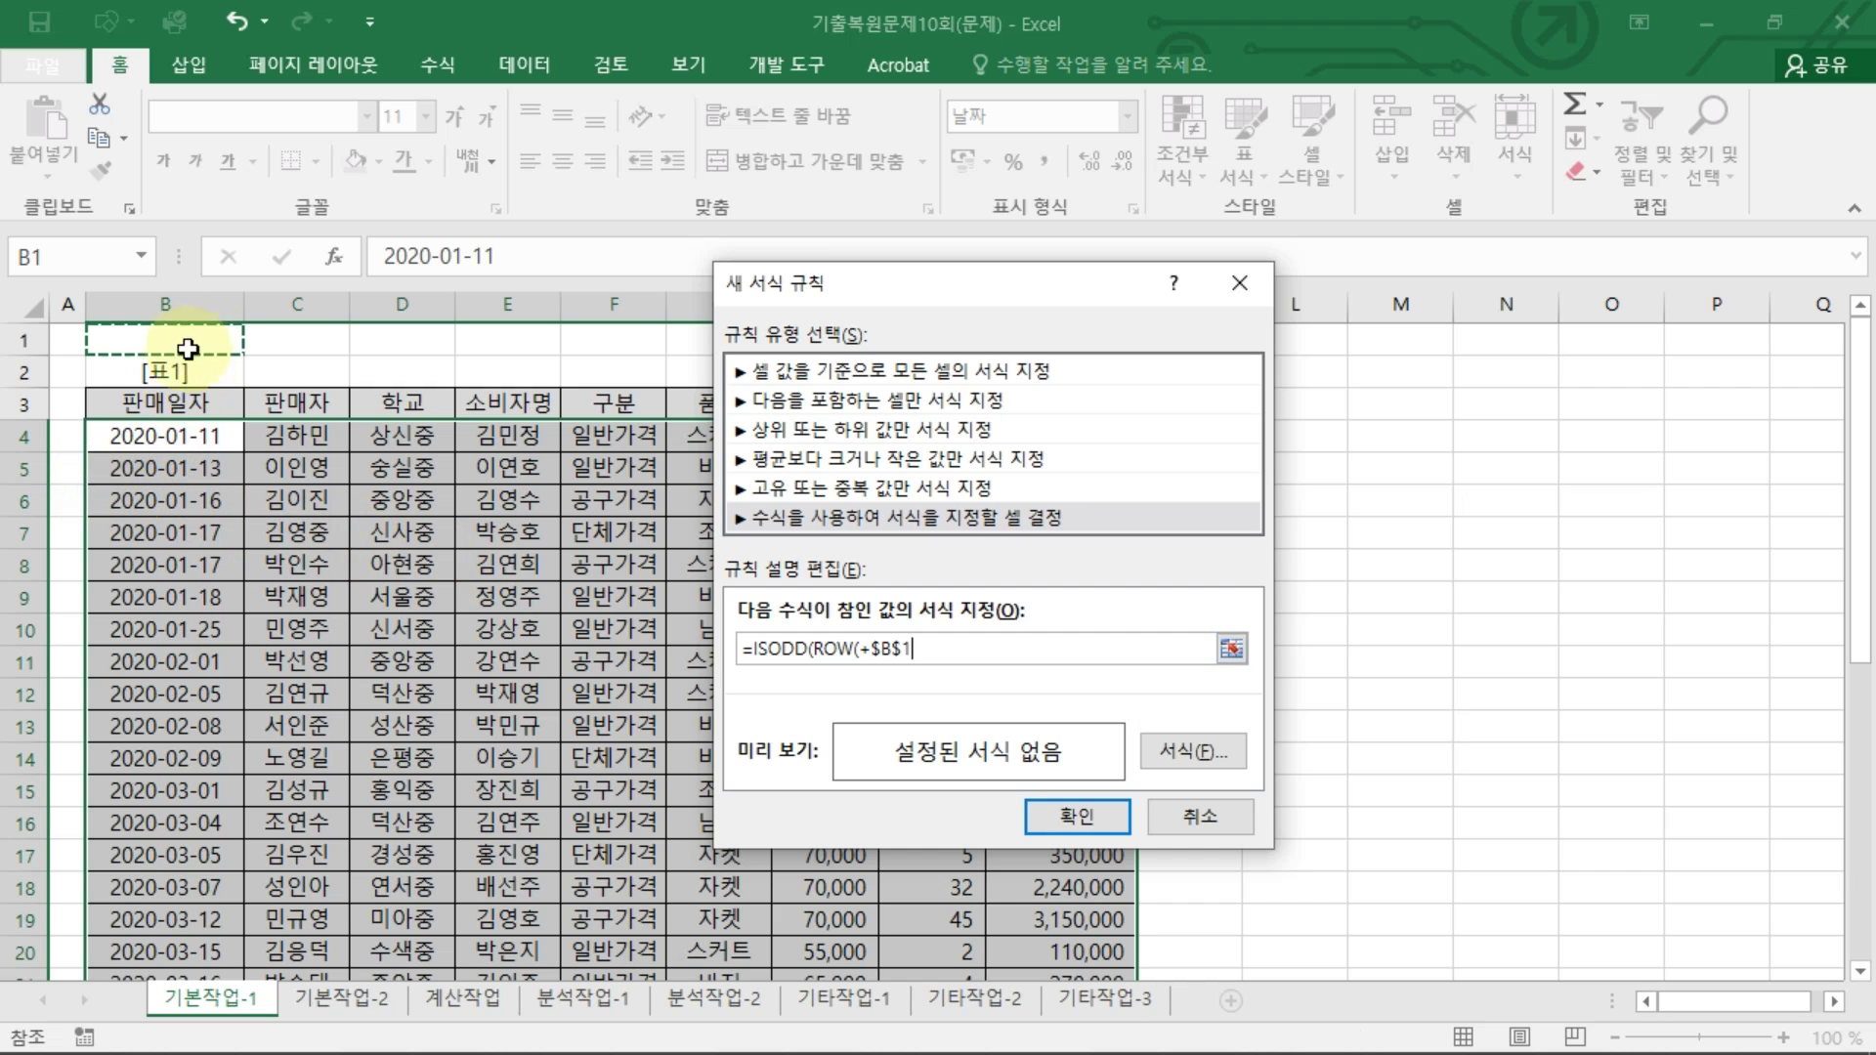
{"action": "left_click", "coordinate": [176, 440]}
{"action": "left_click_drag", "start_coordinate": [868, 650], "coordinate": [1028, 645]}
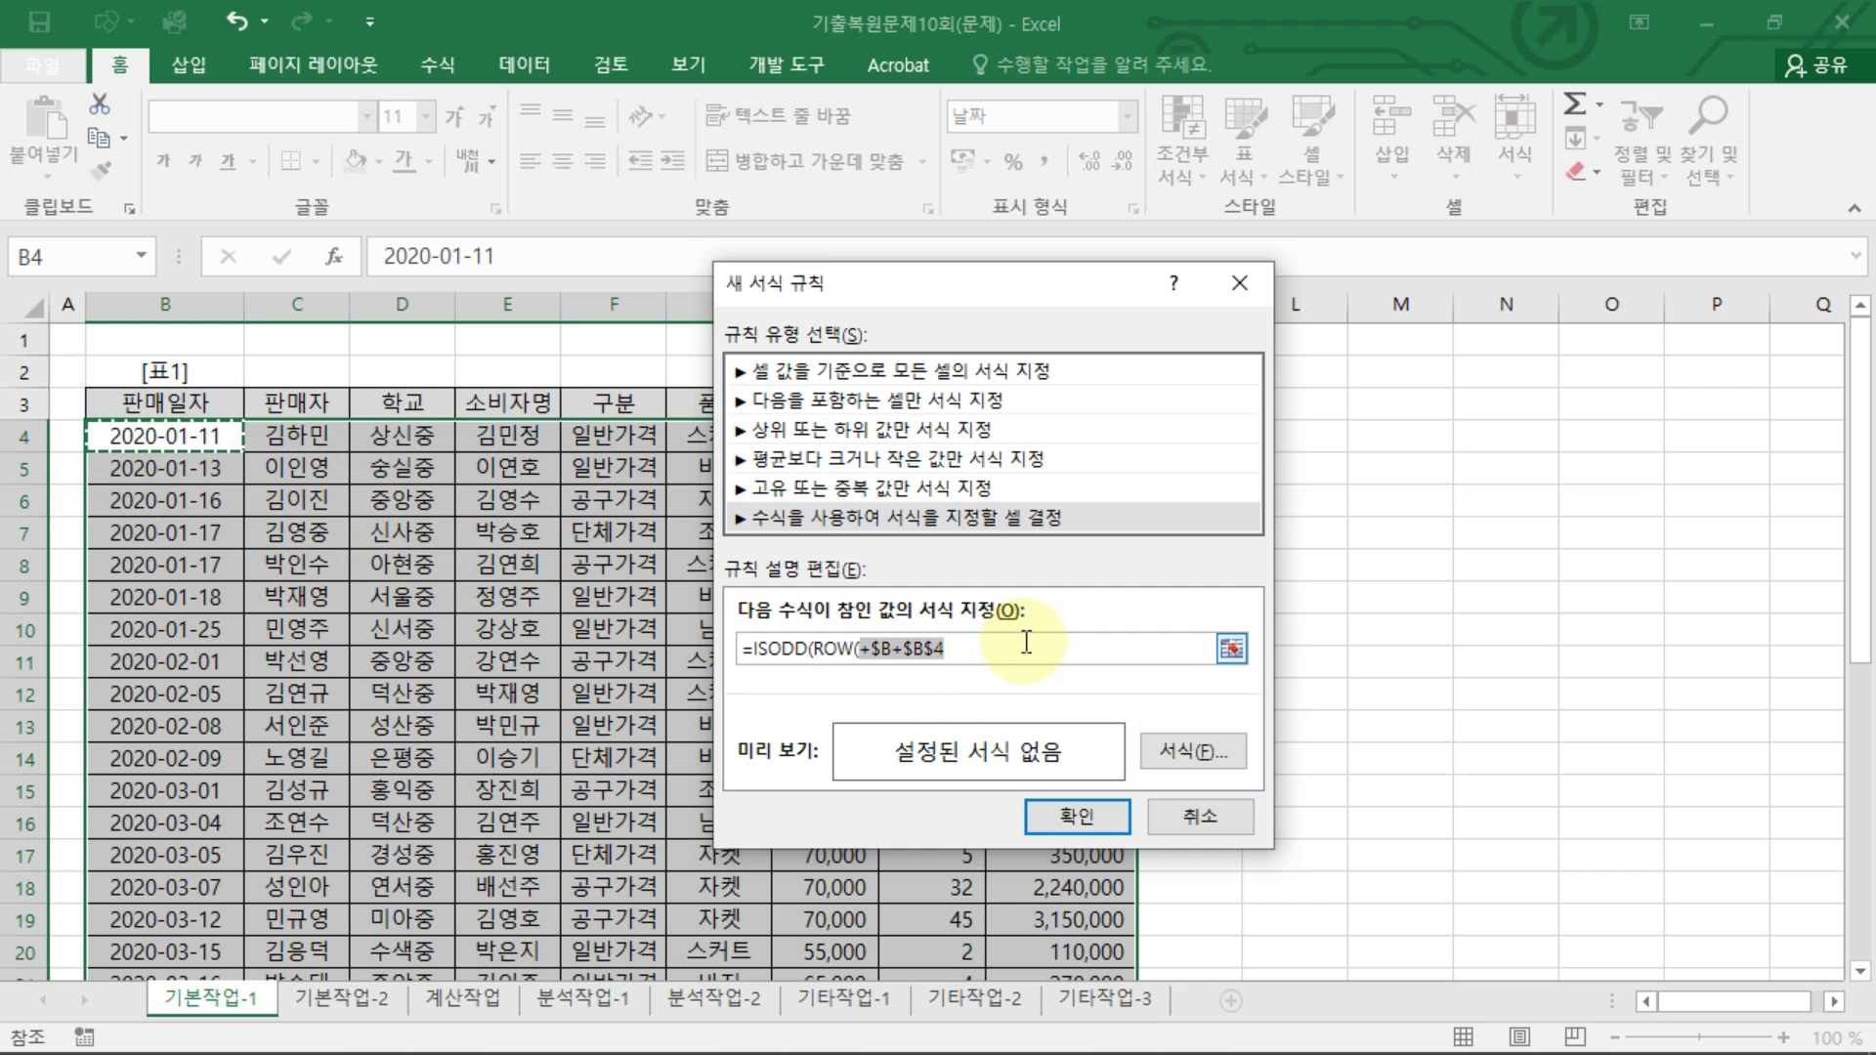
{"action": "key", "text": "BackSpace"}
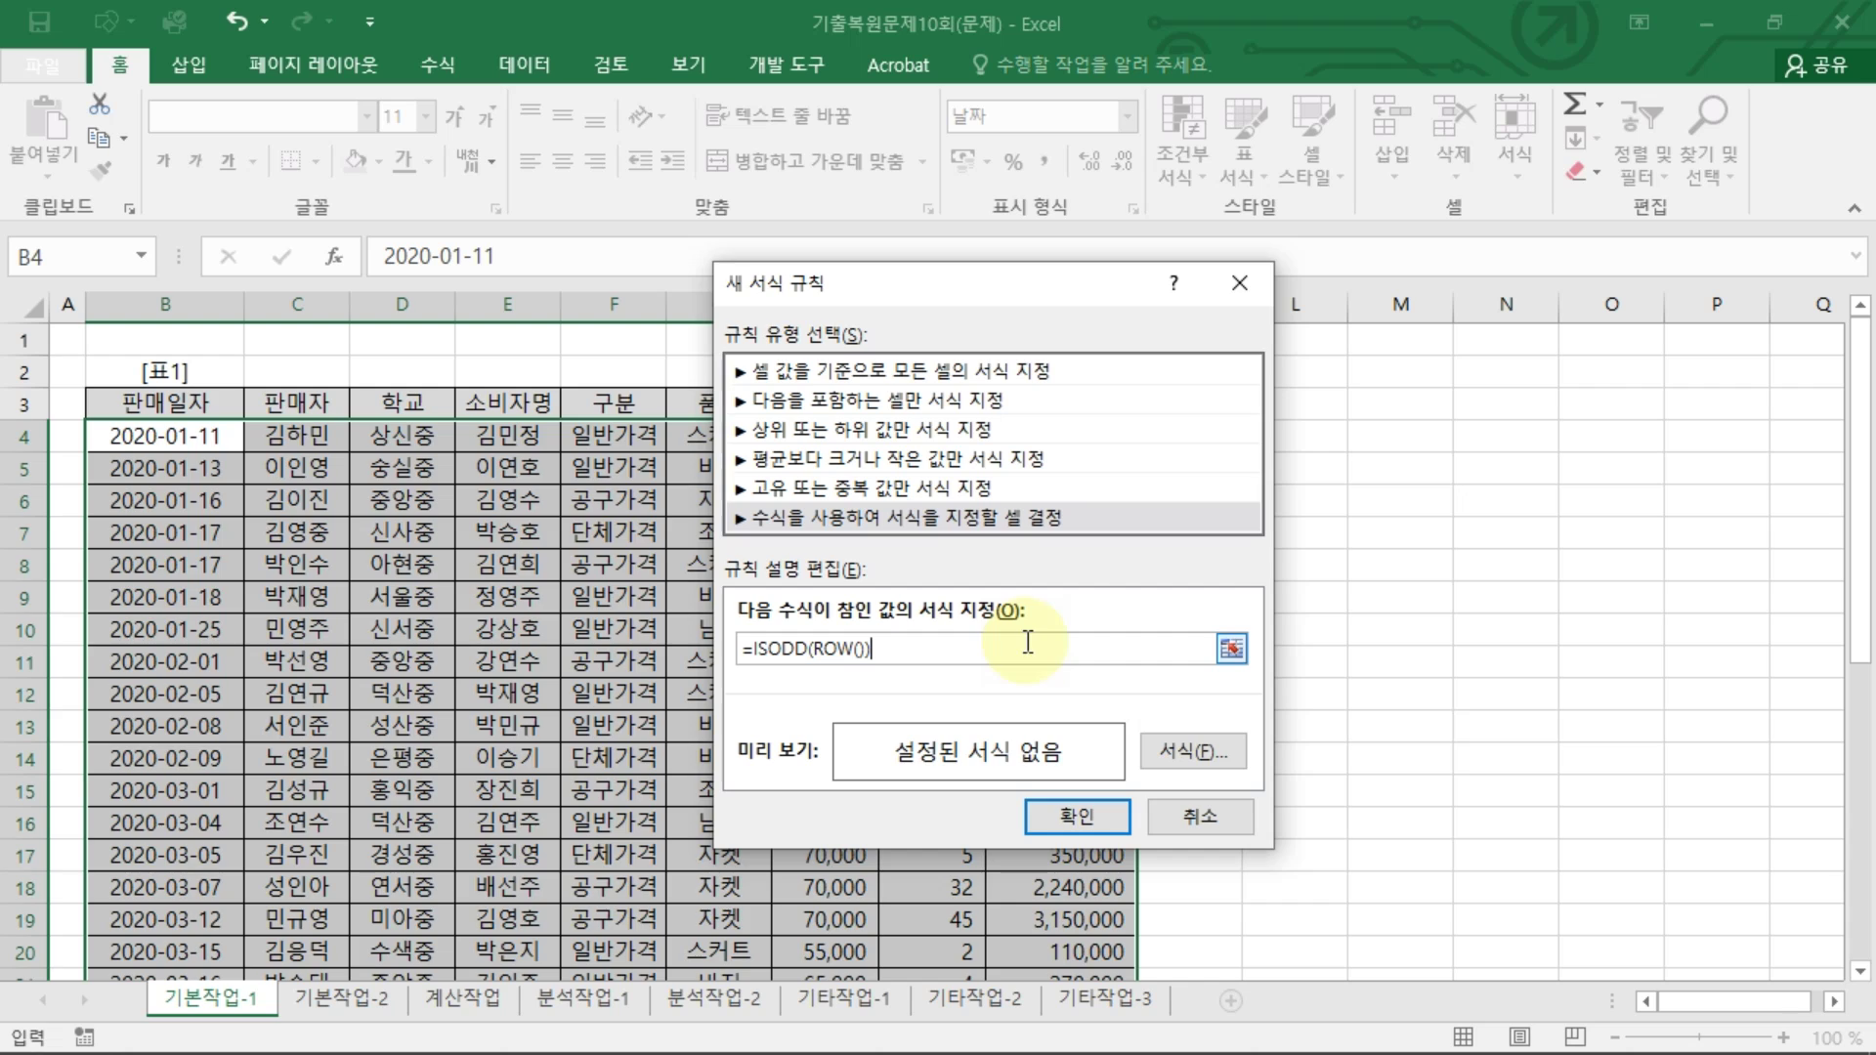
{"action": "key", "text": "ctrl+2"}
{"action": "mouse_move", "coordinate": [6, 449]}
{"action": "left_mouse_down"}
{"action": "mouse_move", "coordinate": [44, 426]}
{"action": "mouse_move", "coordinate": [5, 451]}
{"action": "left_mouse_up"}
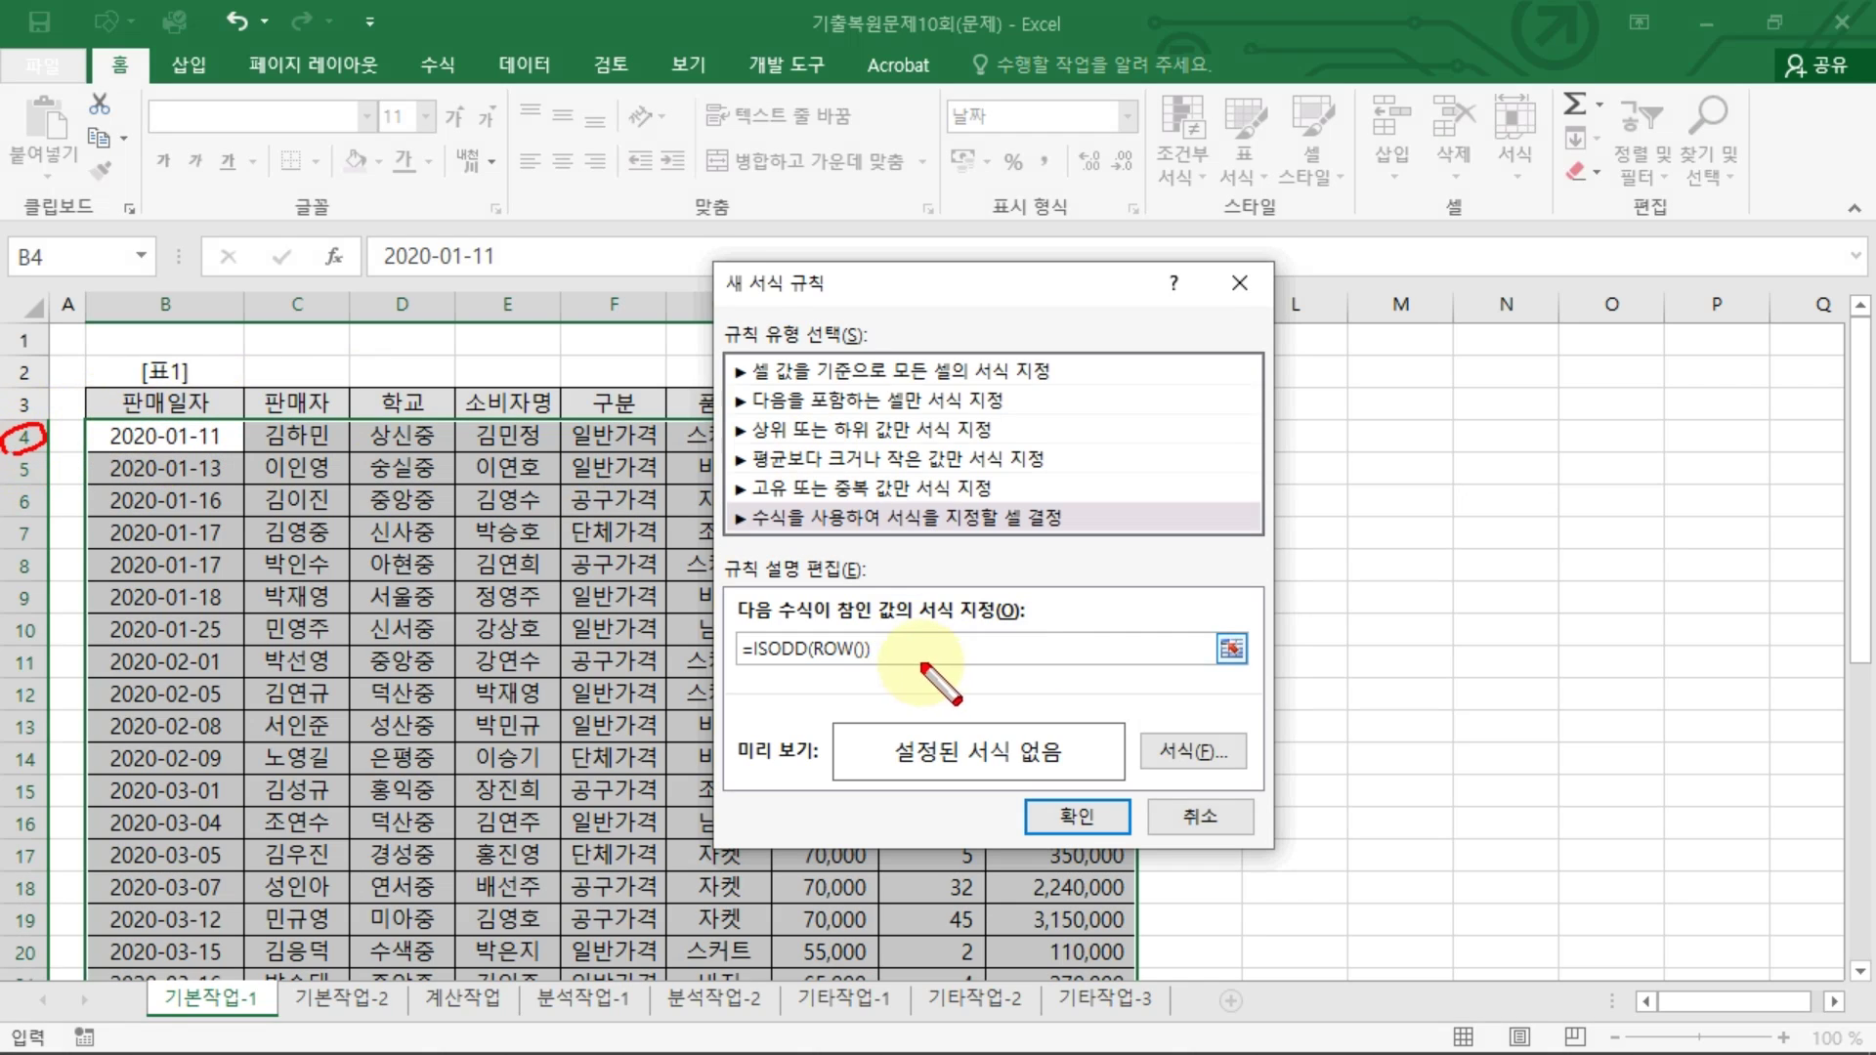
{"action": "key", "text": "Escape"}
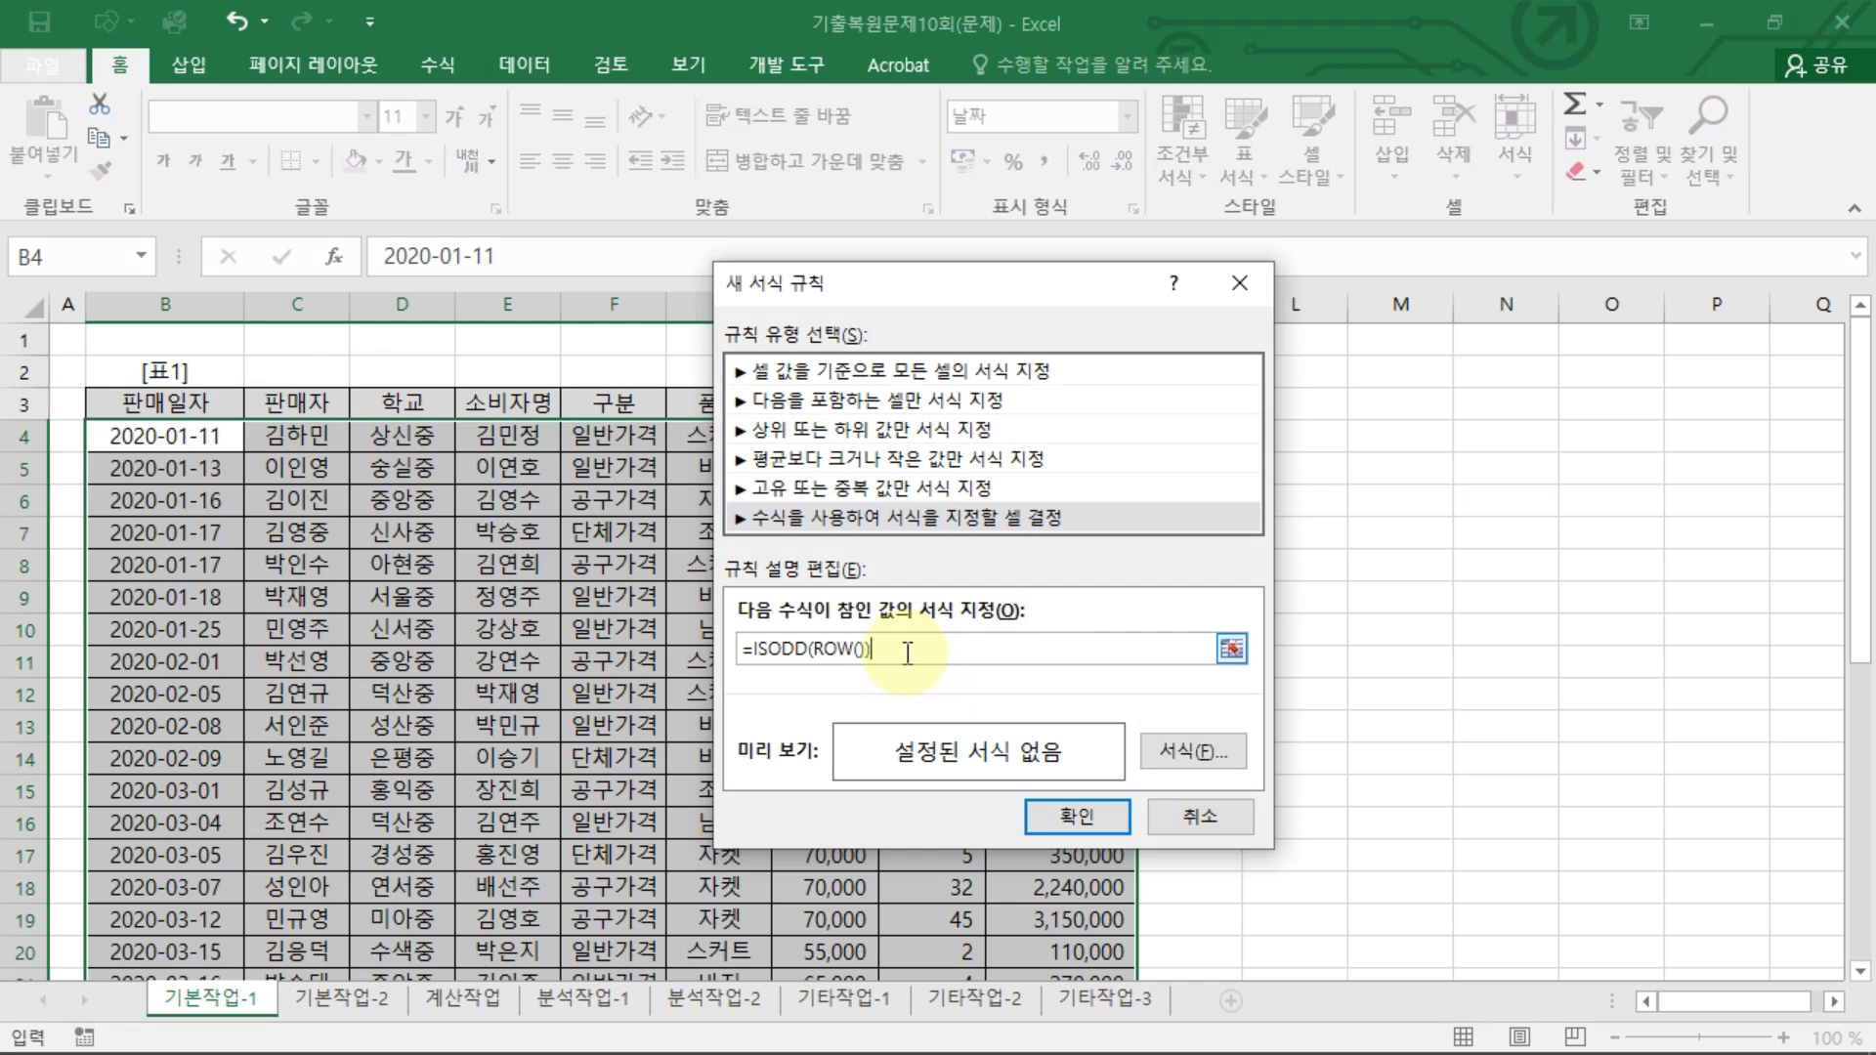
Step: Set the rule's font format to bold with the standard dark blue colour
{"action": "left_click", "coordinate": [1194, 751]}
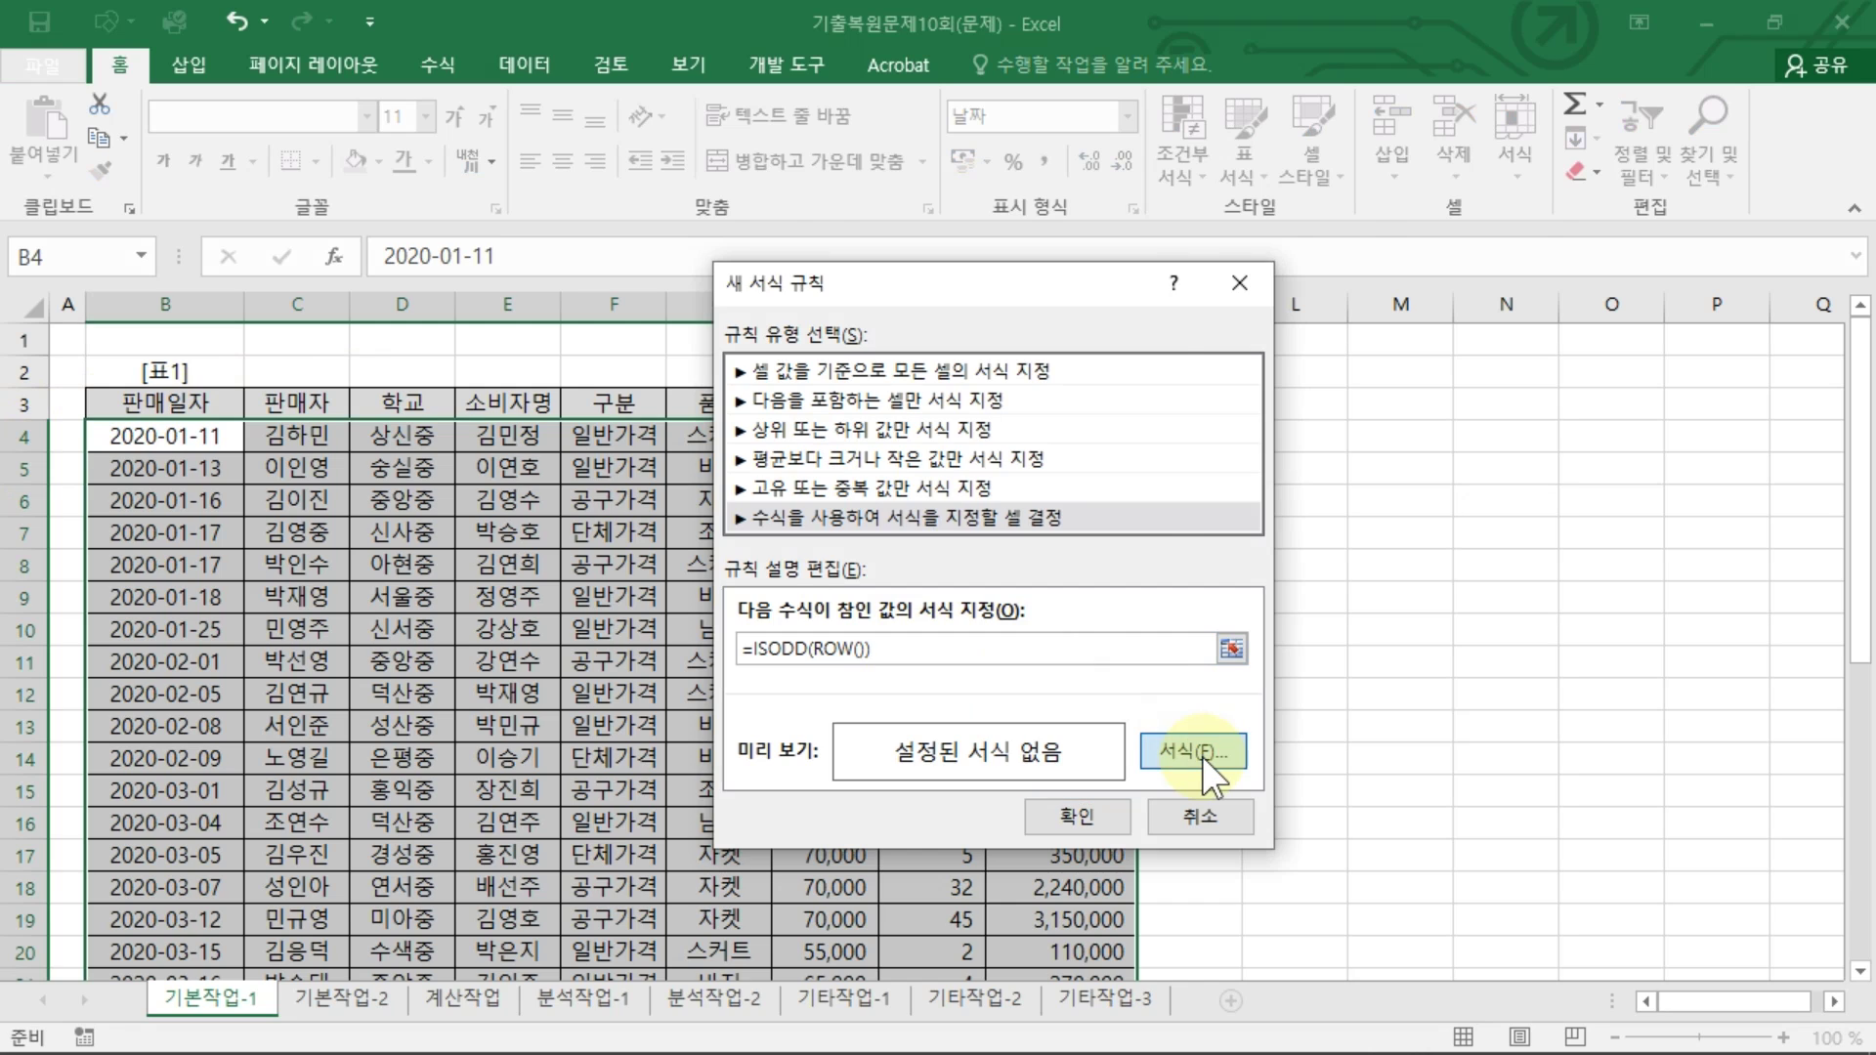
{"action": "left_click", "coordinate": [1206, 343]}
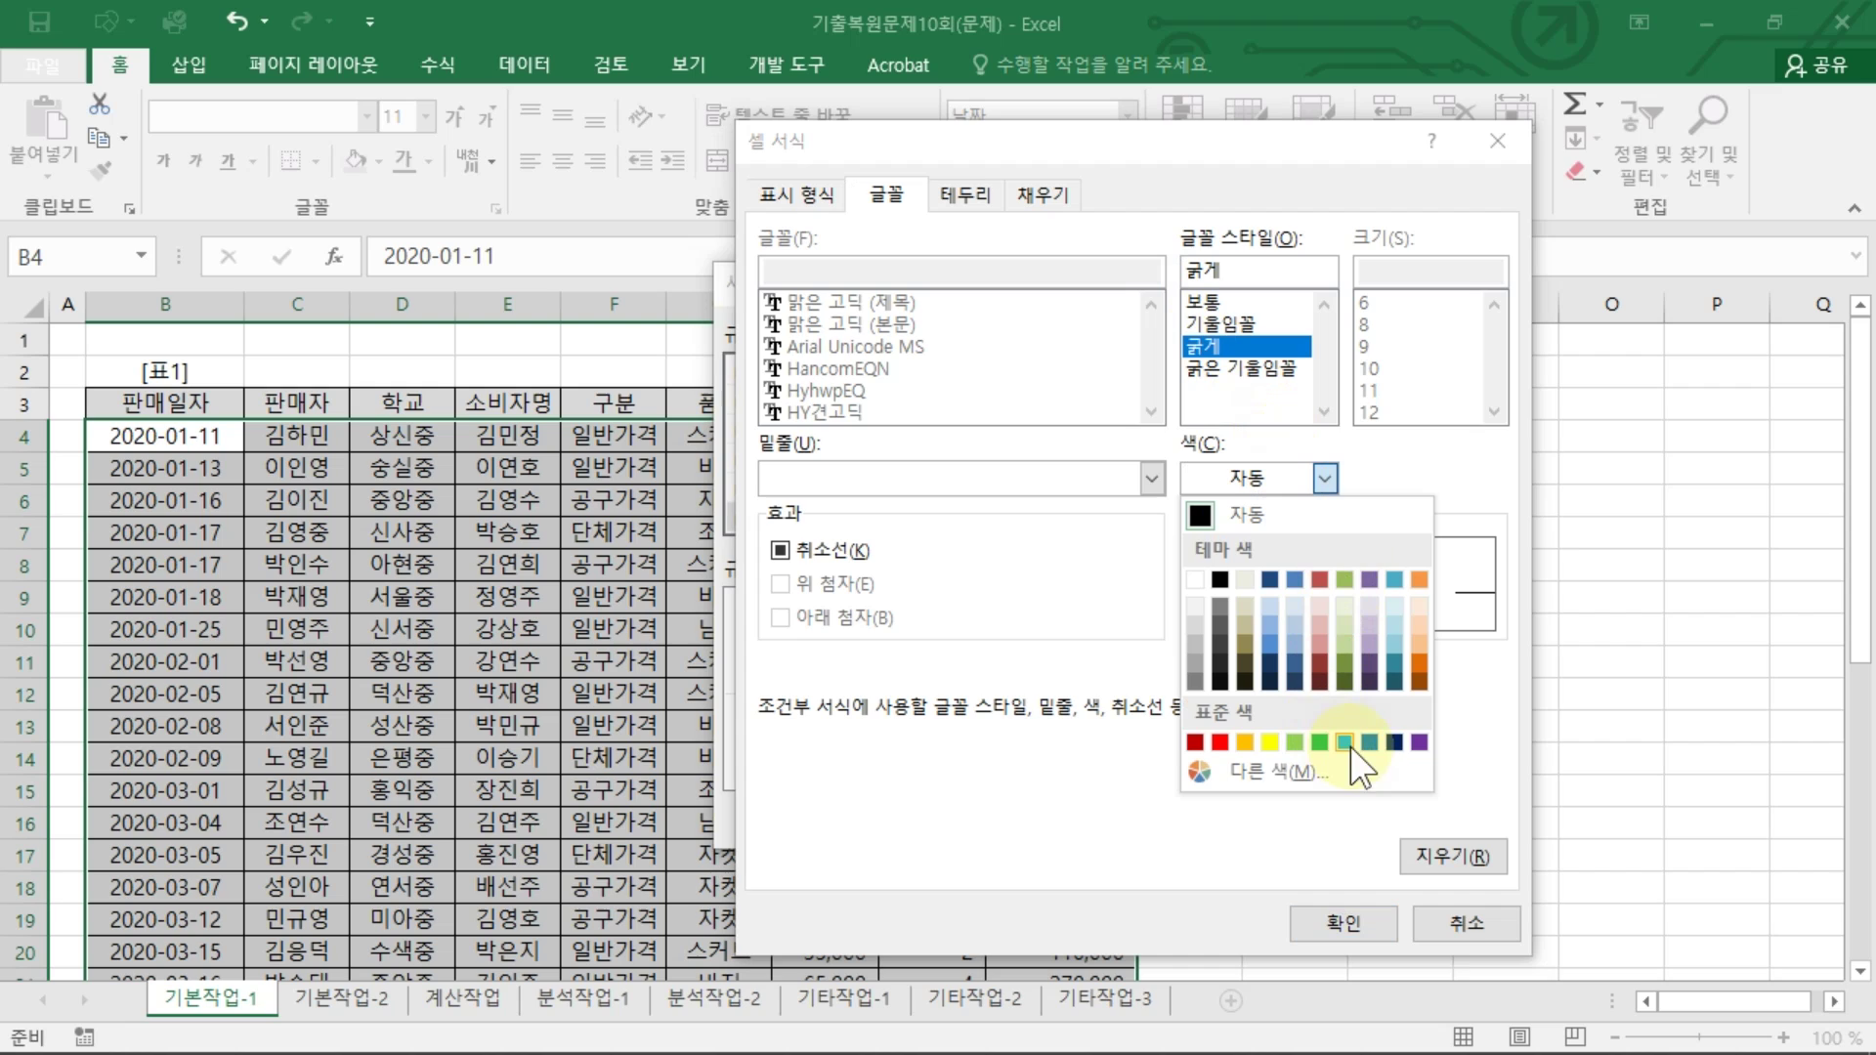
{"action": "left_click", "coordinate": [1397, 747]}
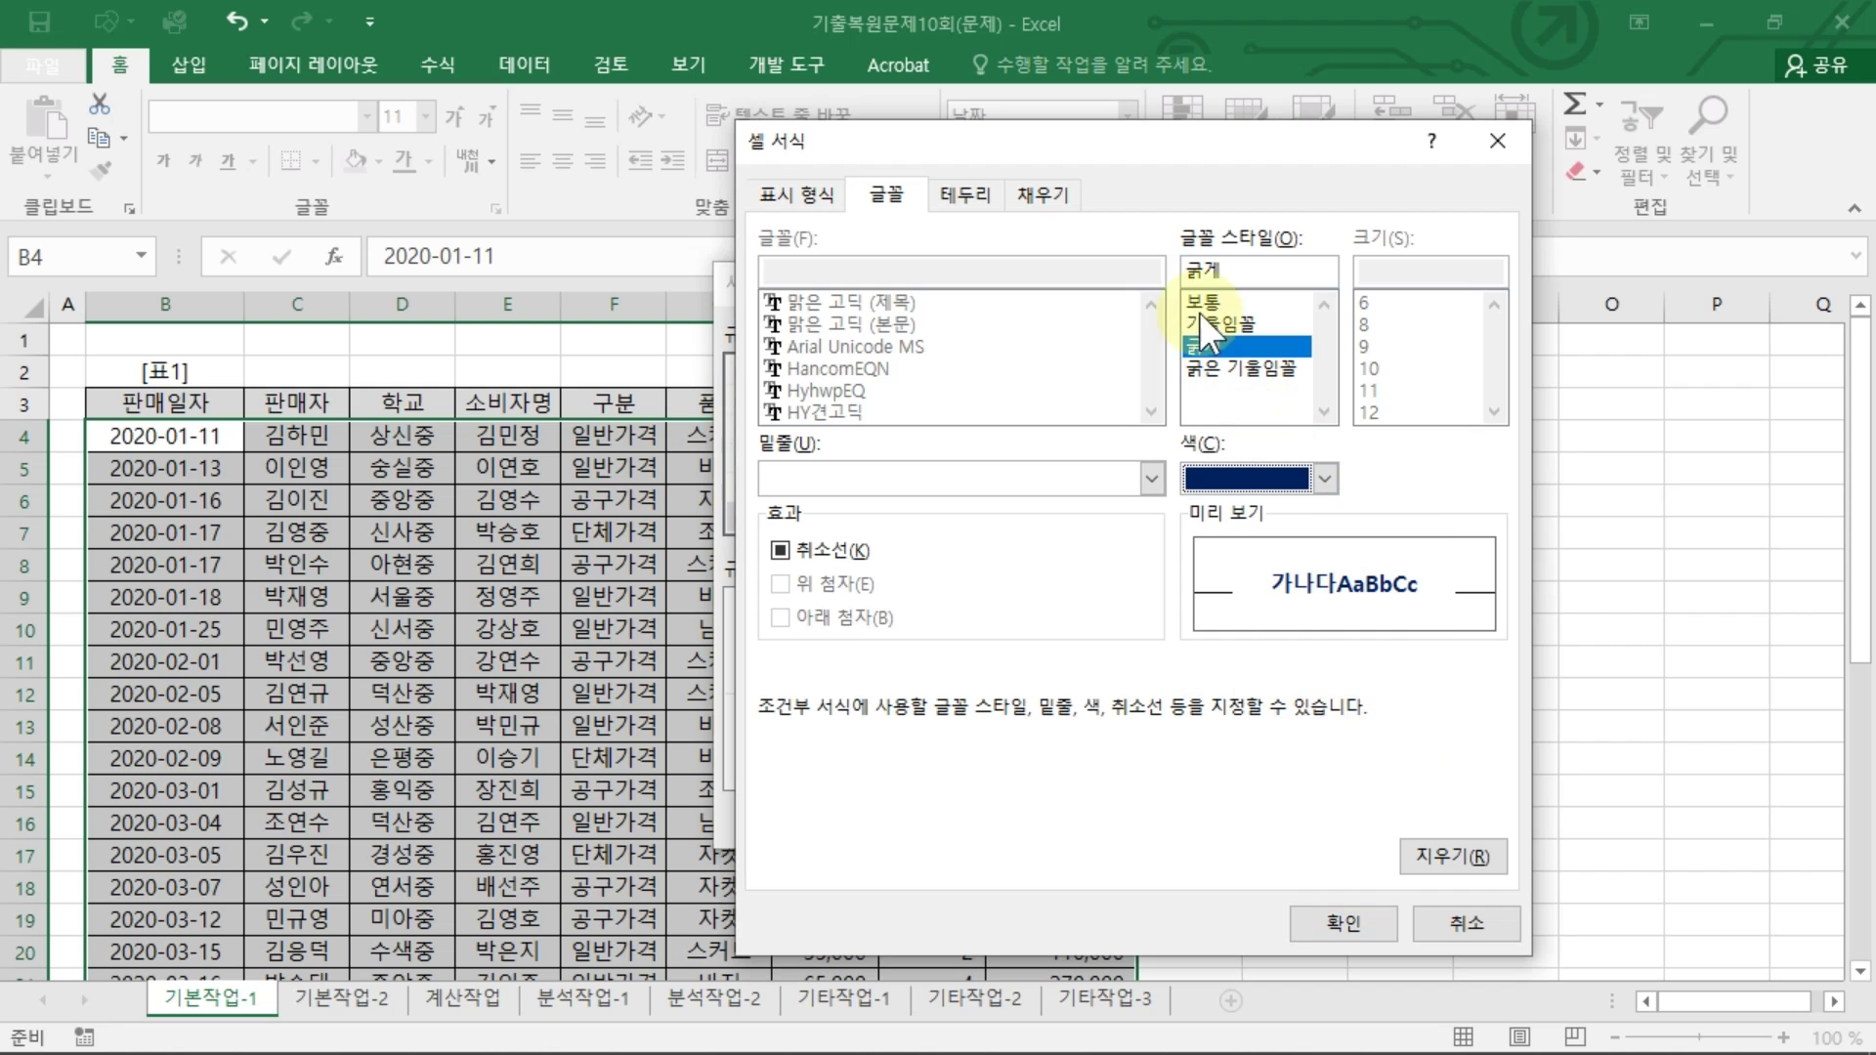
Step: Give the rule a standard yellow fill and apply the conditional formatting to the sales table
{"action": "left_click", "coordinate": [1038, 194]}
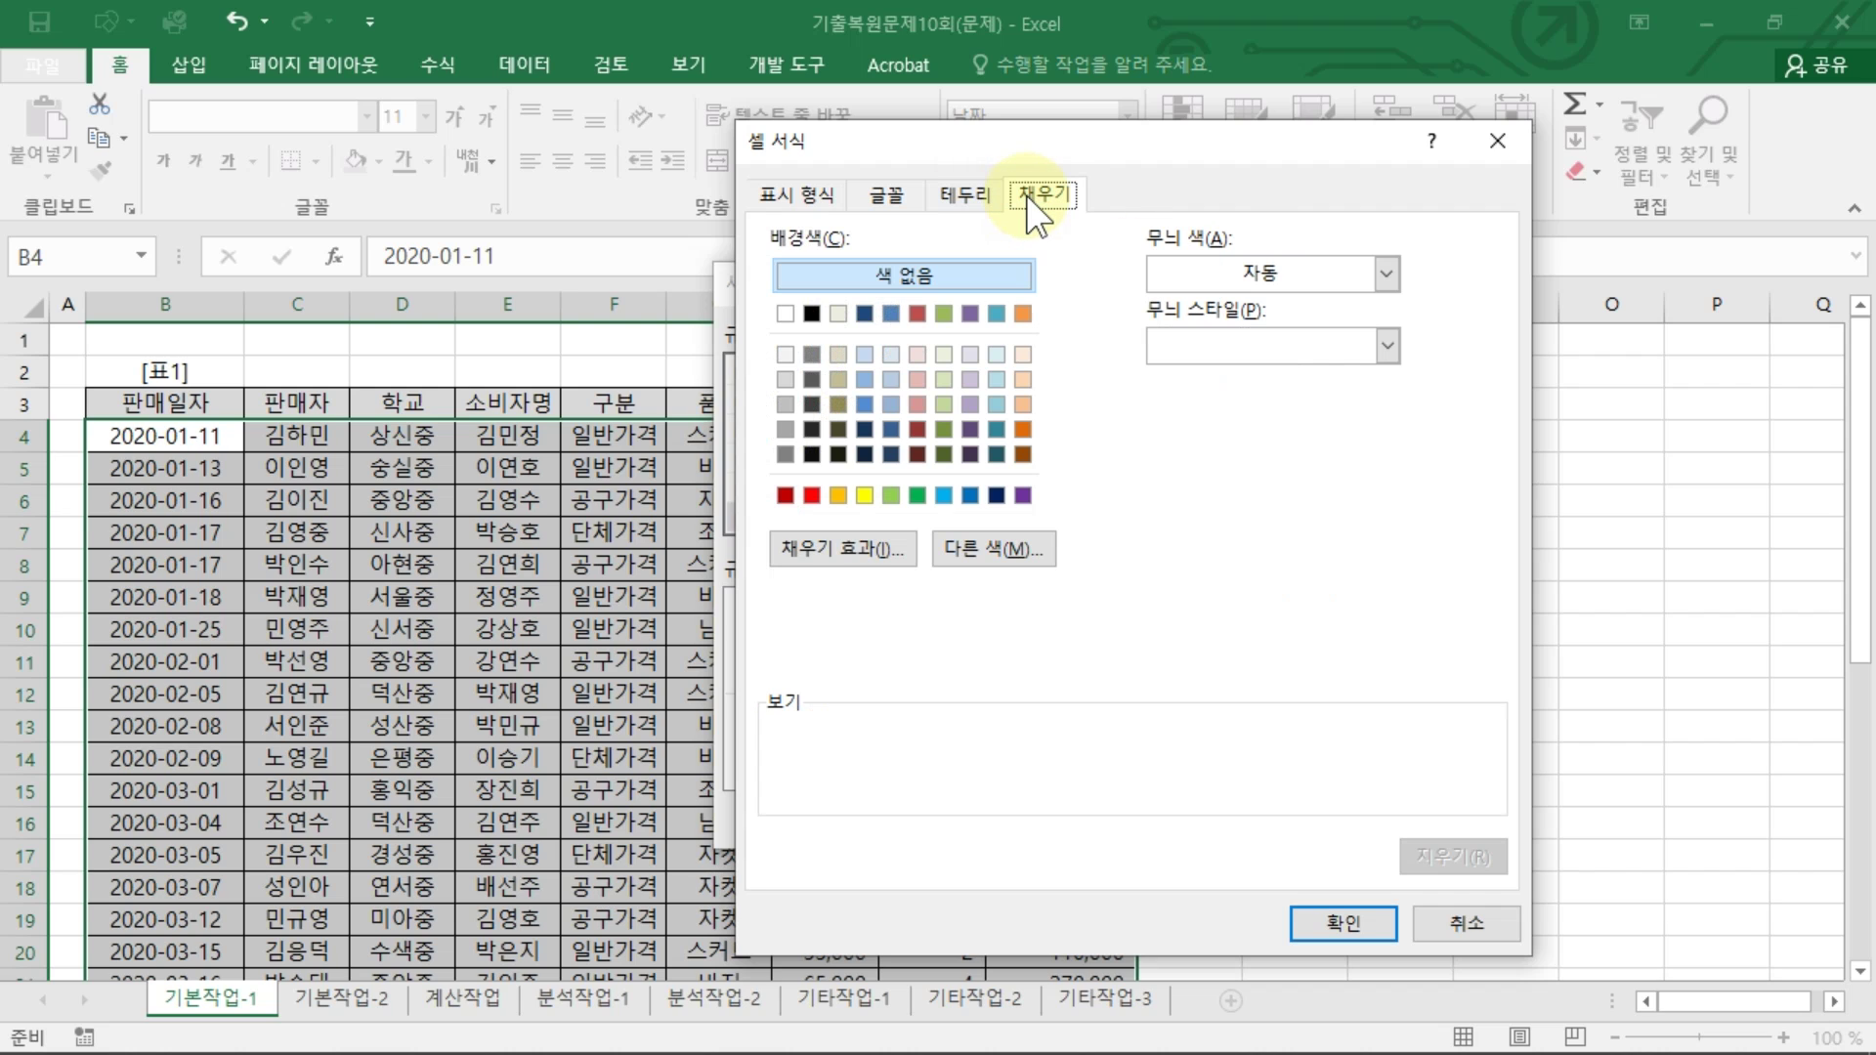
{"action": "left_click", "coordinate": [865, 496]}
{"action": "left_click", "coordinate": [1341, 921]}
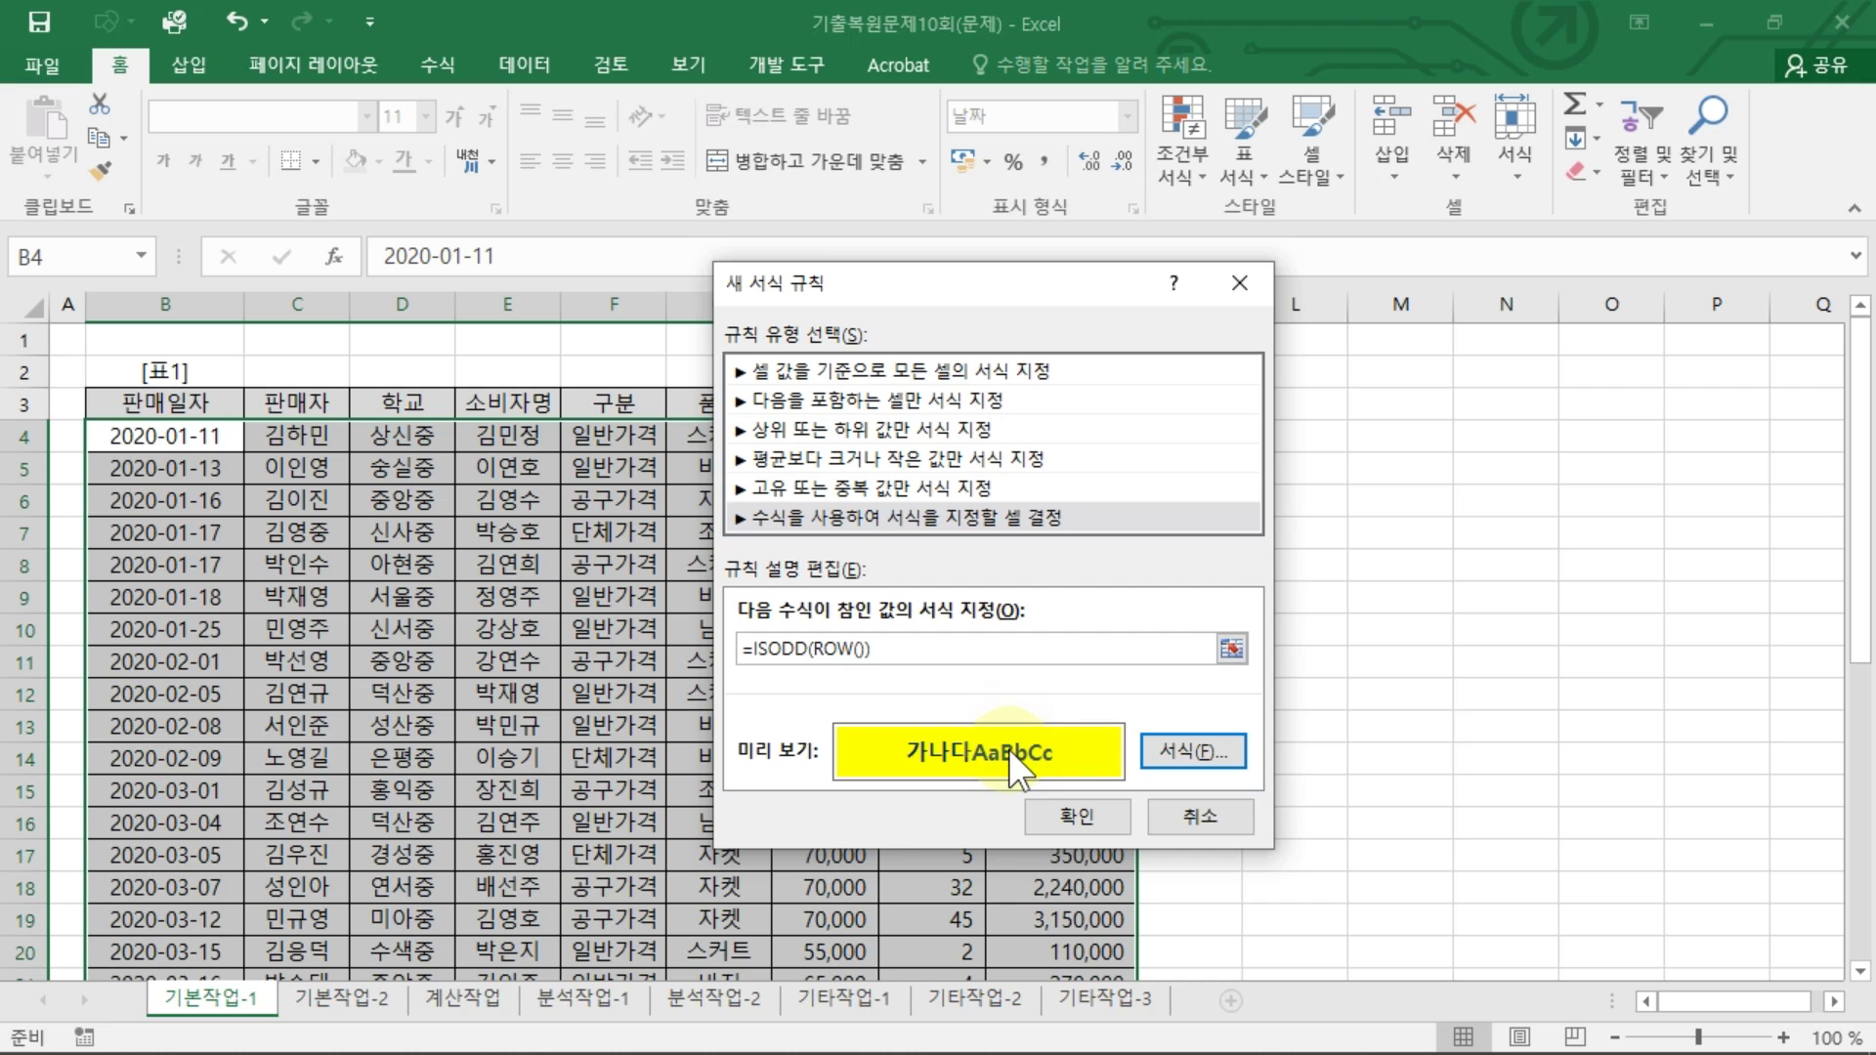
{"action": "left_click", "coordinate": [1075, 814]}
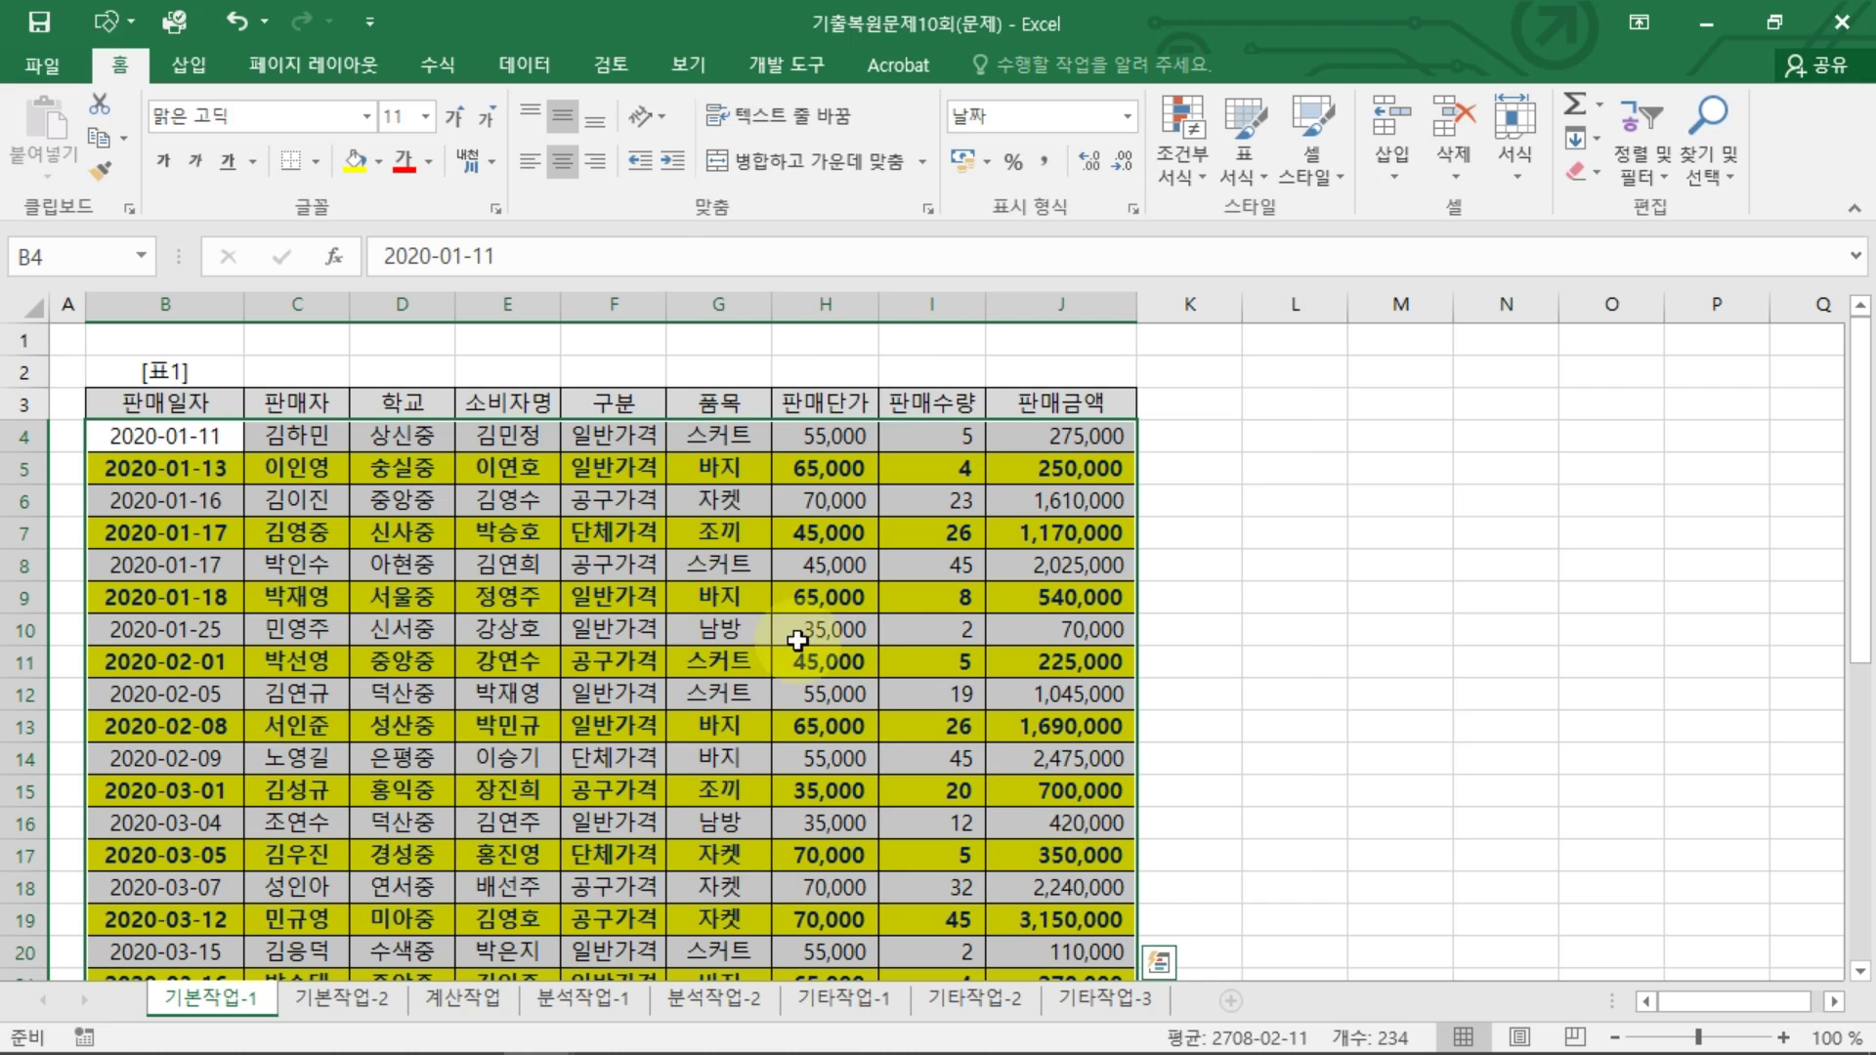
Step: Check which rows of the sales table received the conditional formatting
{"action": "left_click", "coordinate": [486, 600]}
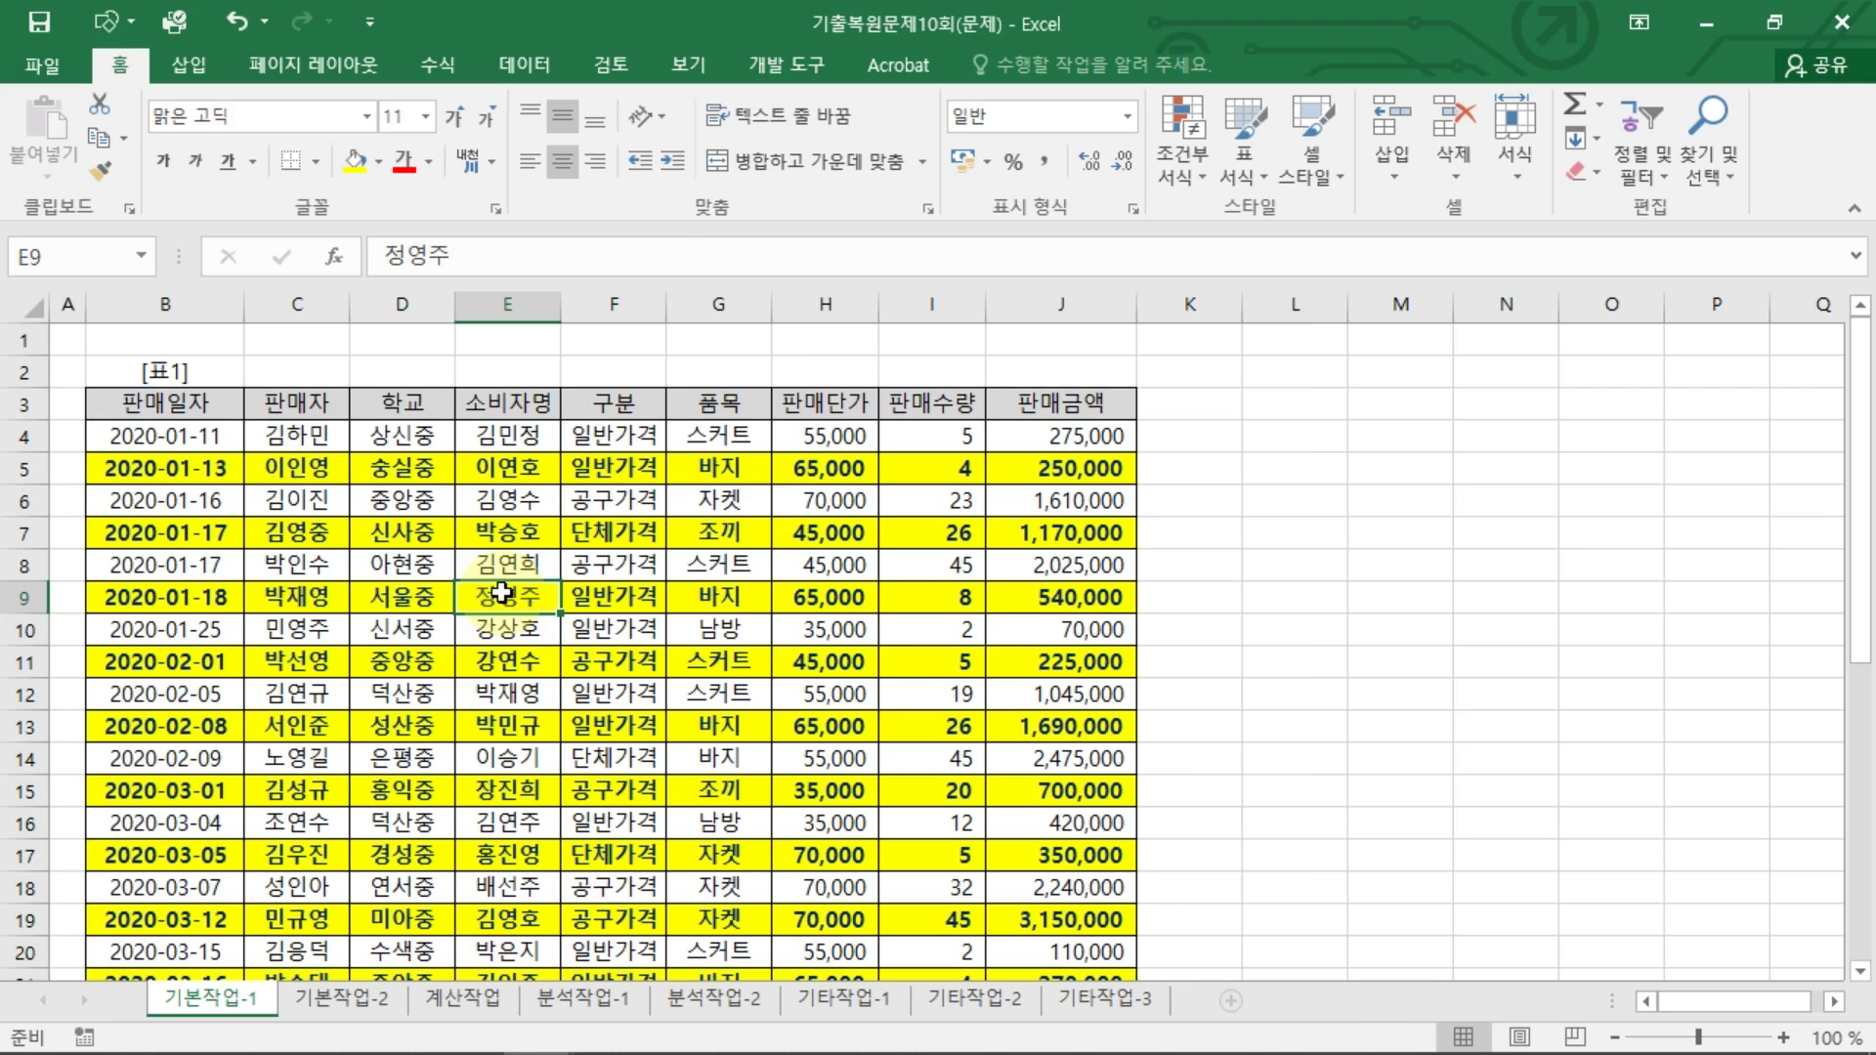
{"action": "left_click", "coordinate": [114, 461]}
{"action": "left_click", "coordinate": [115, 532]}
{"action": "left_click", "coordinate": [117, 597]}
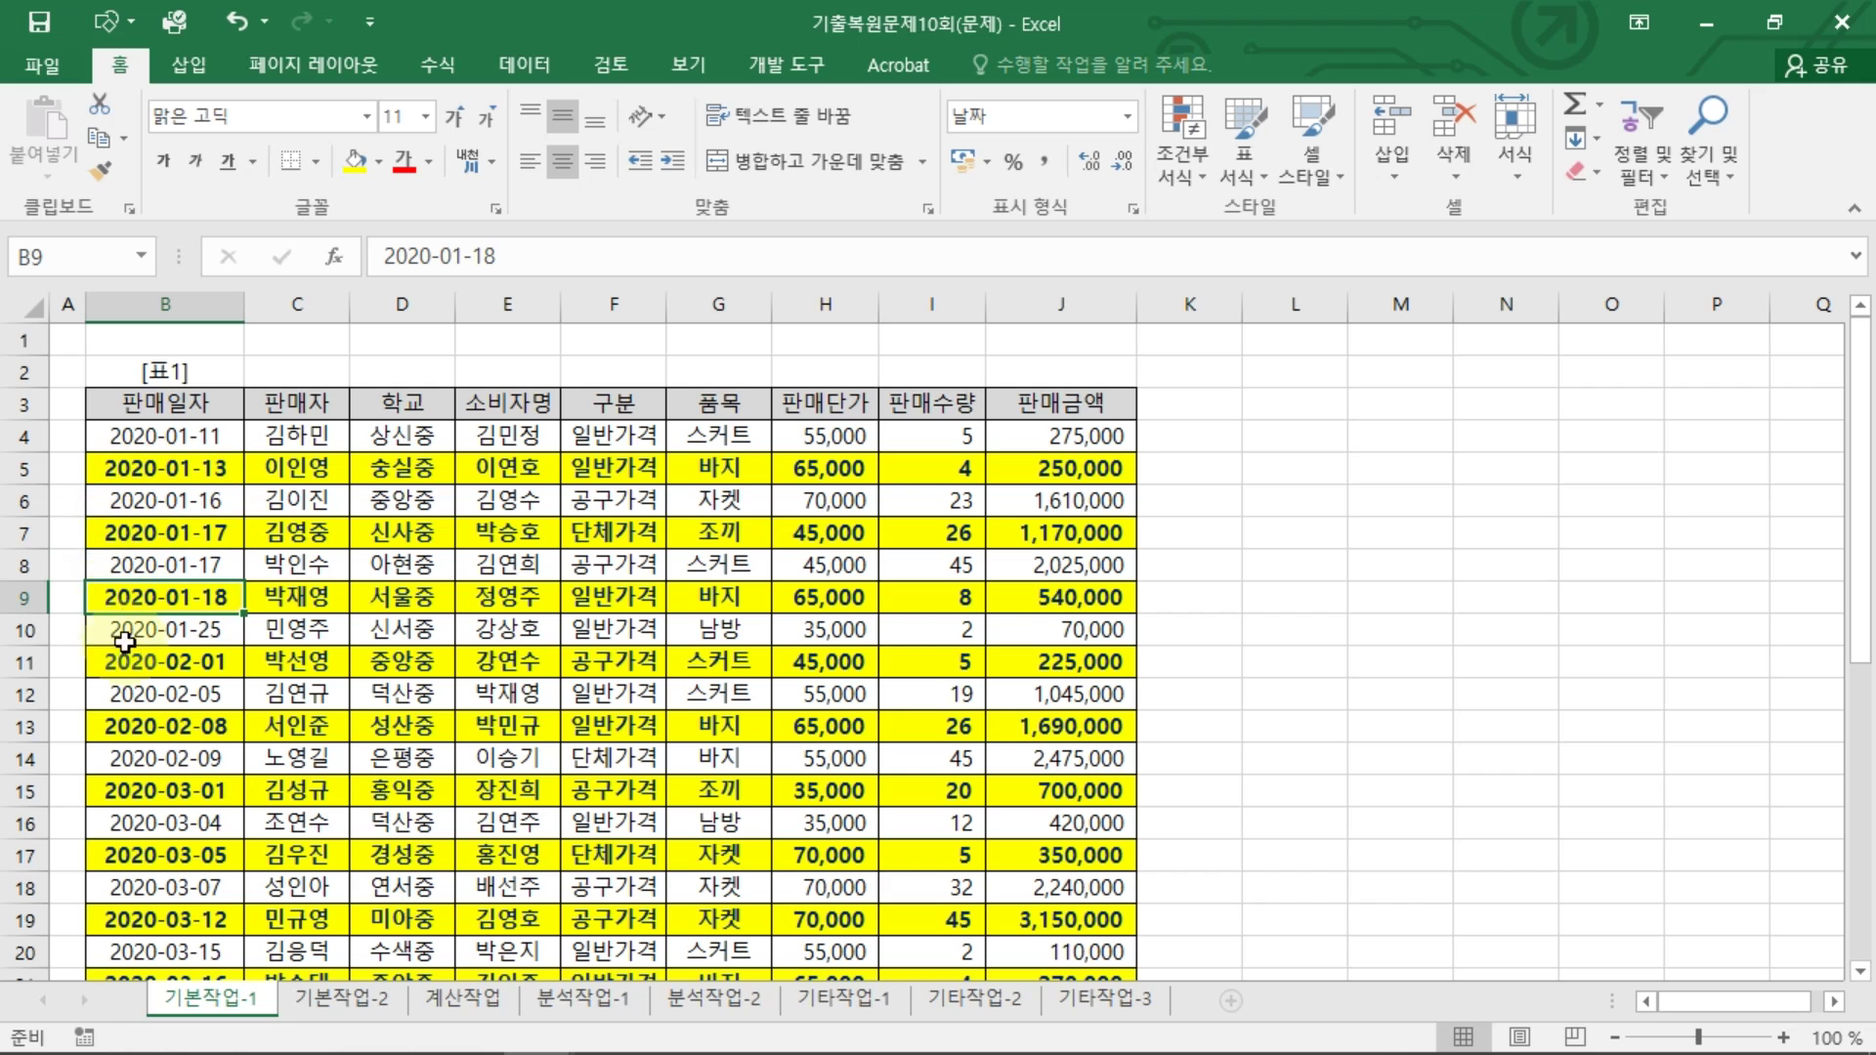
{"action": "left_click", "coordinate": [125, 662]}
{"action": "left_click", "coordinate": [884, 753]}
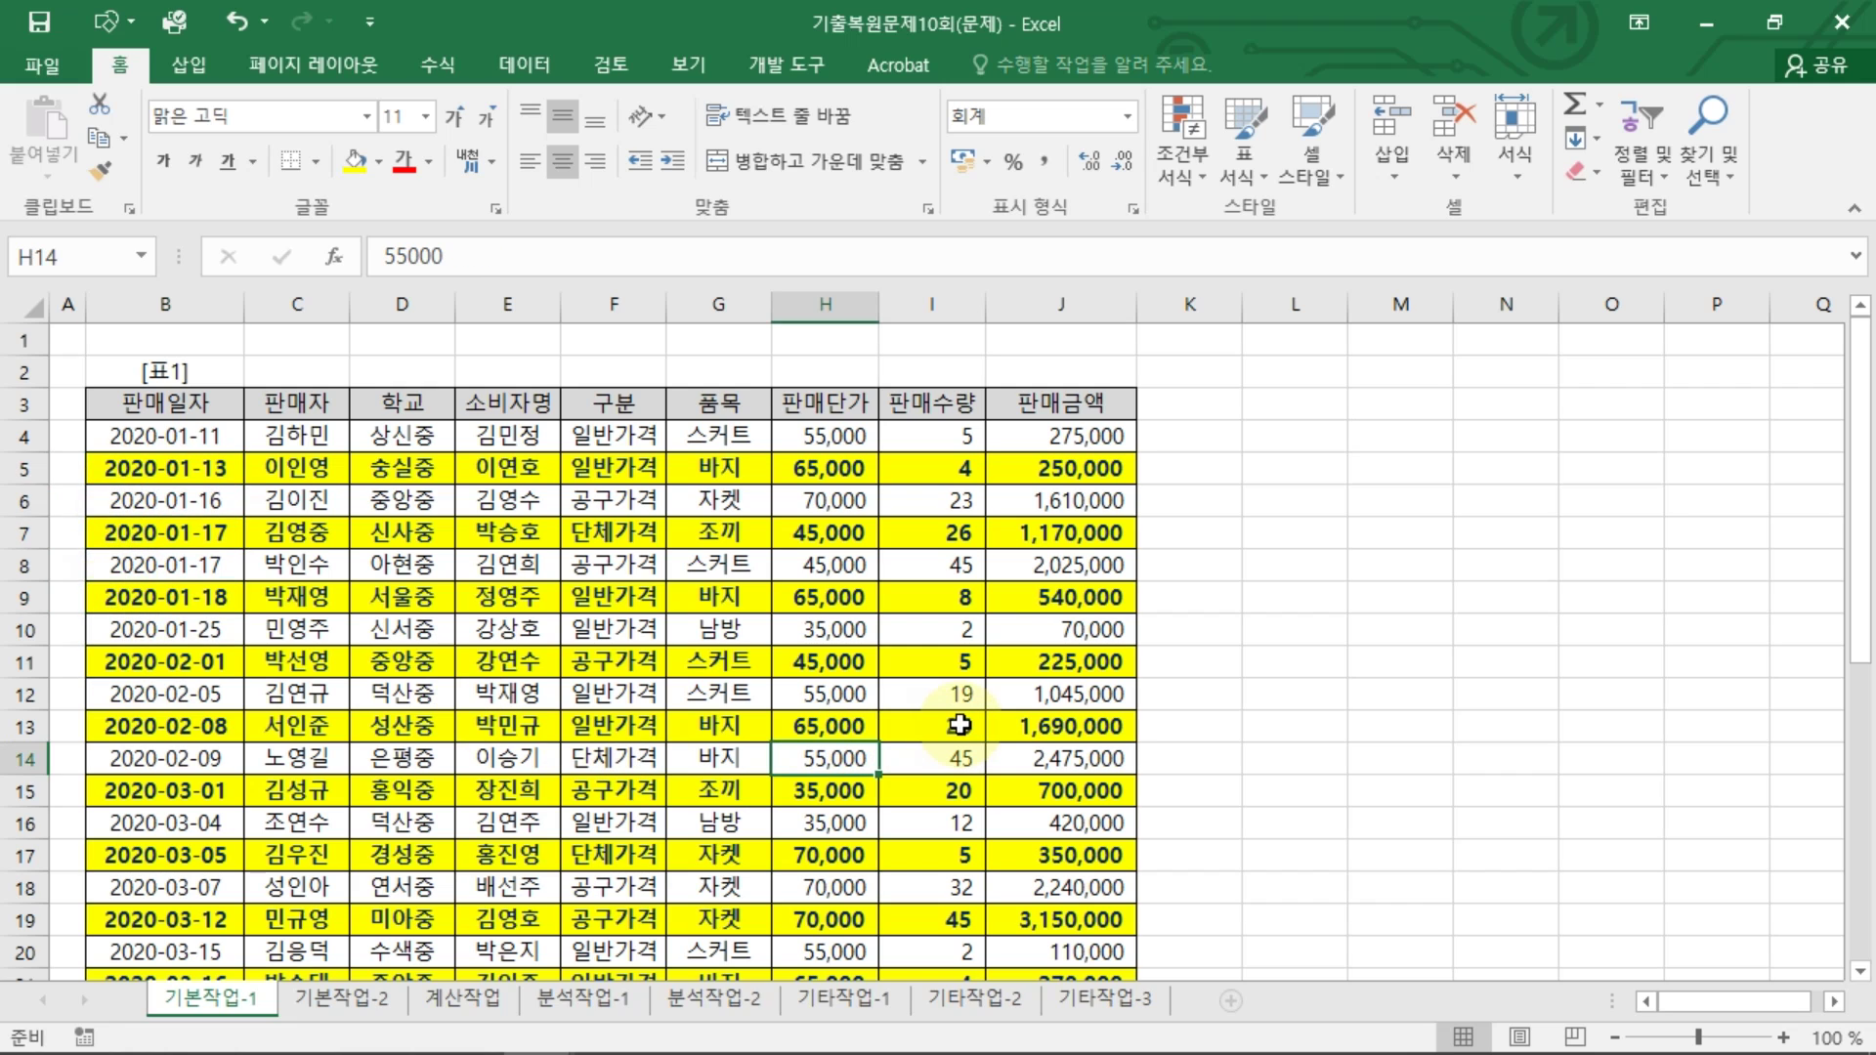
{"action": "left_click", "coordinate": [793, 564]}
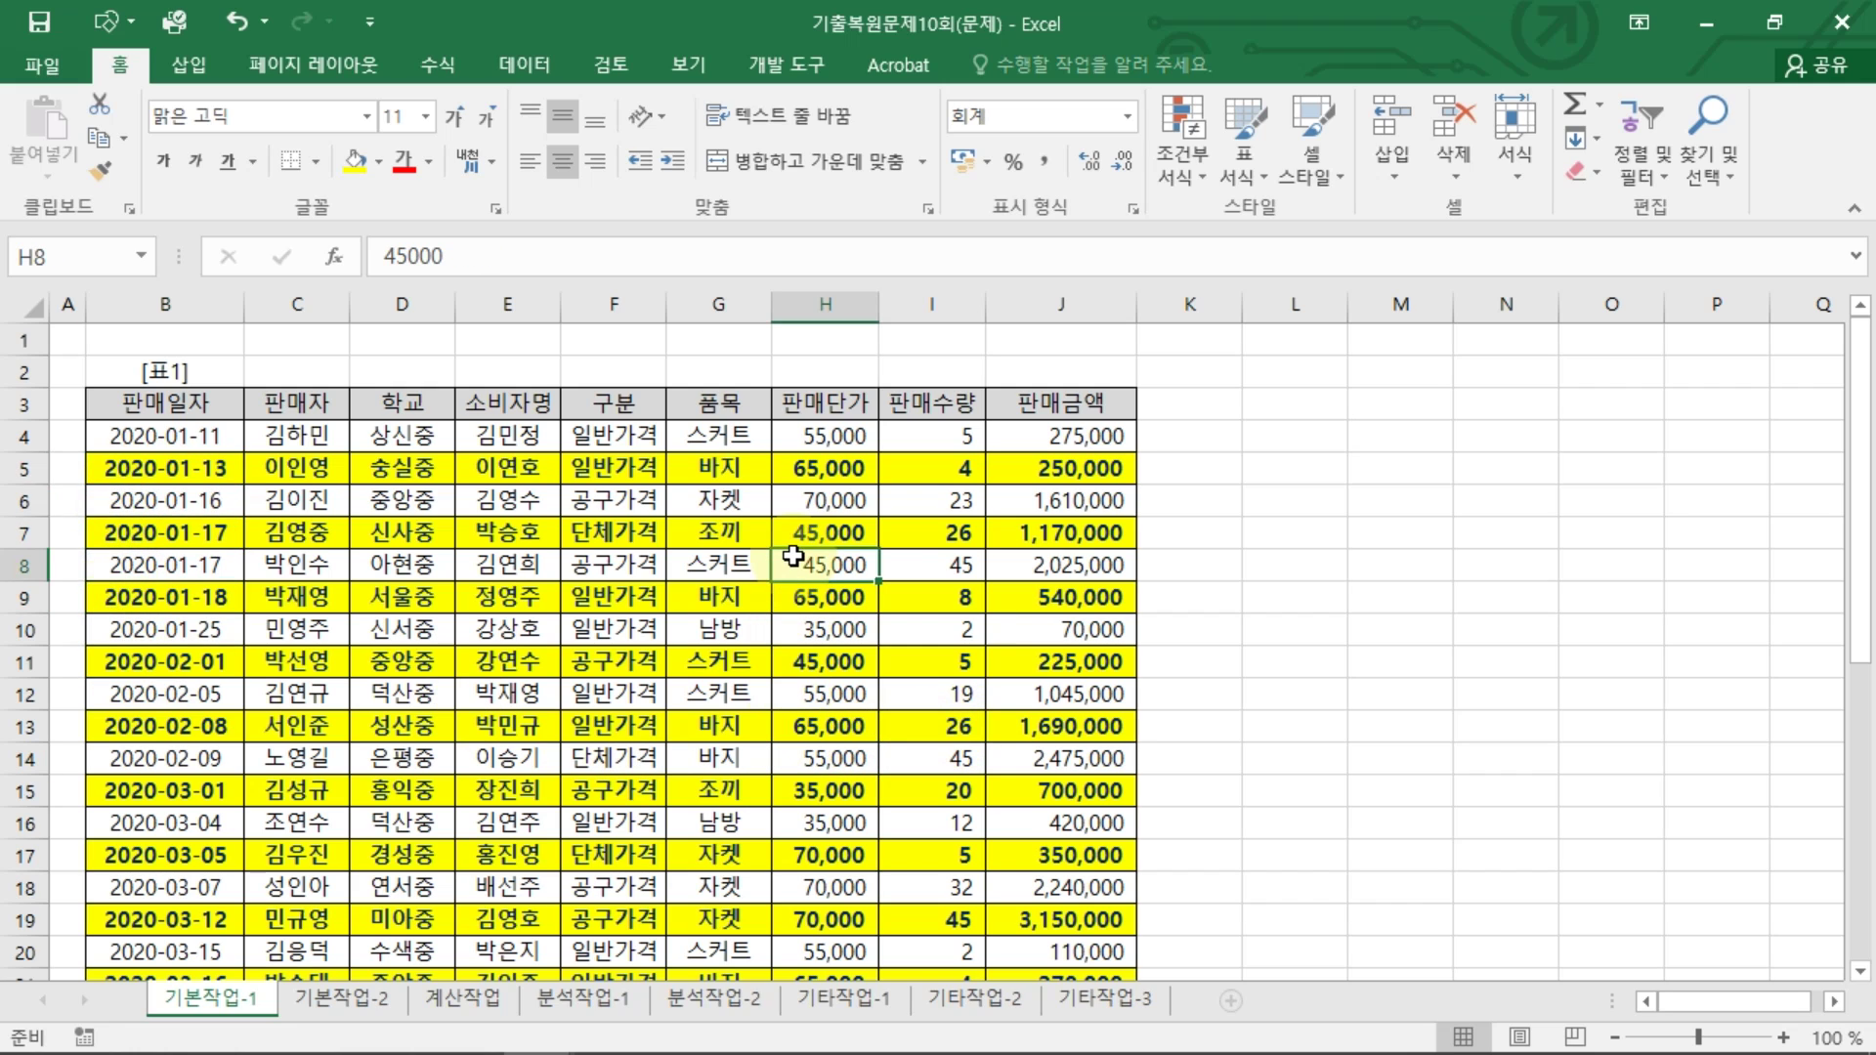
Step: On sheet 기본작업-2, set the page setup to centre the printout both horizontally and vertically
{"action": "key", "text": "ctrl+Page_Down"}
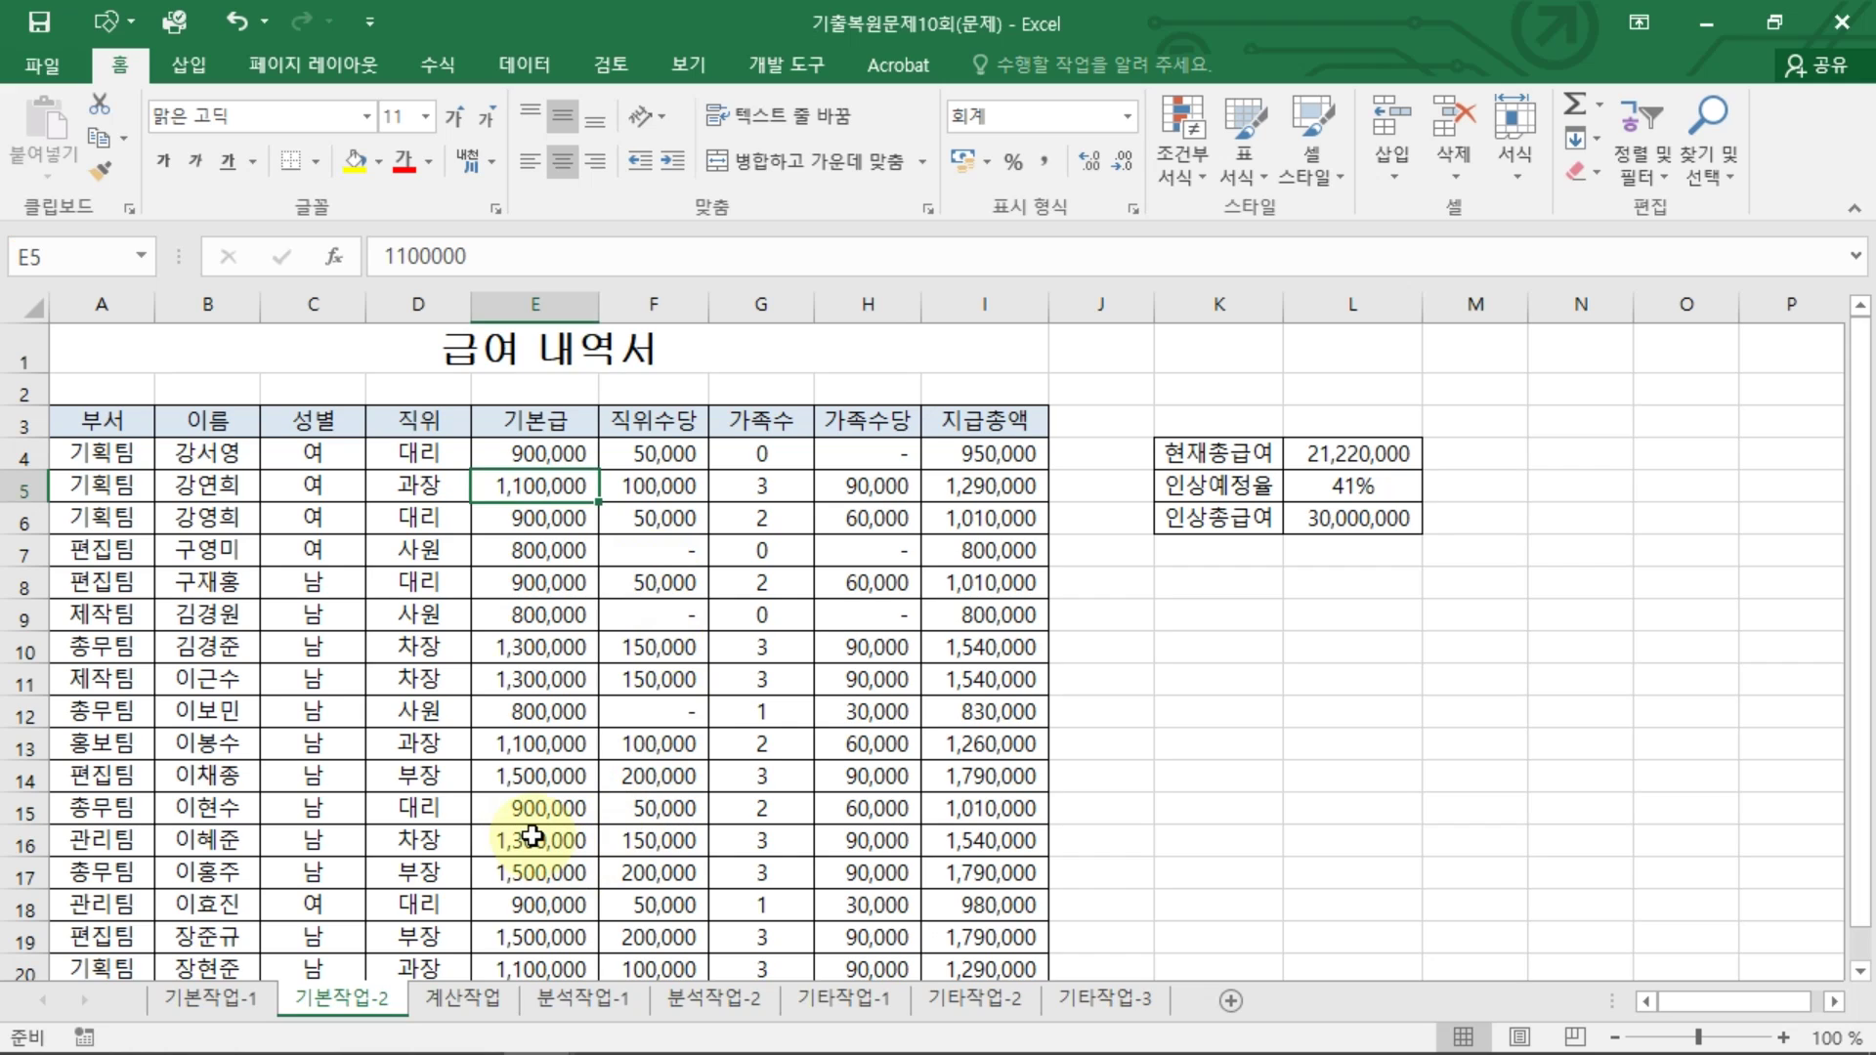
{"action": "left_click", "coordinate": [461, 755]}
{"action": "left_click", "coordinate": [544, 550]}
{"action": "left_click", "coordinate": [348, 66]}
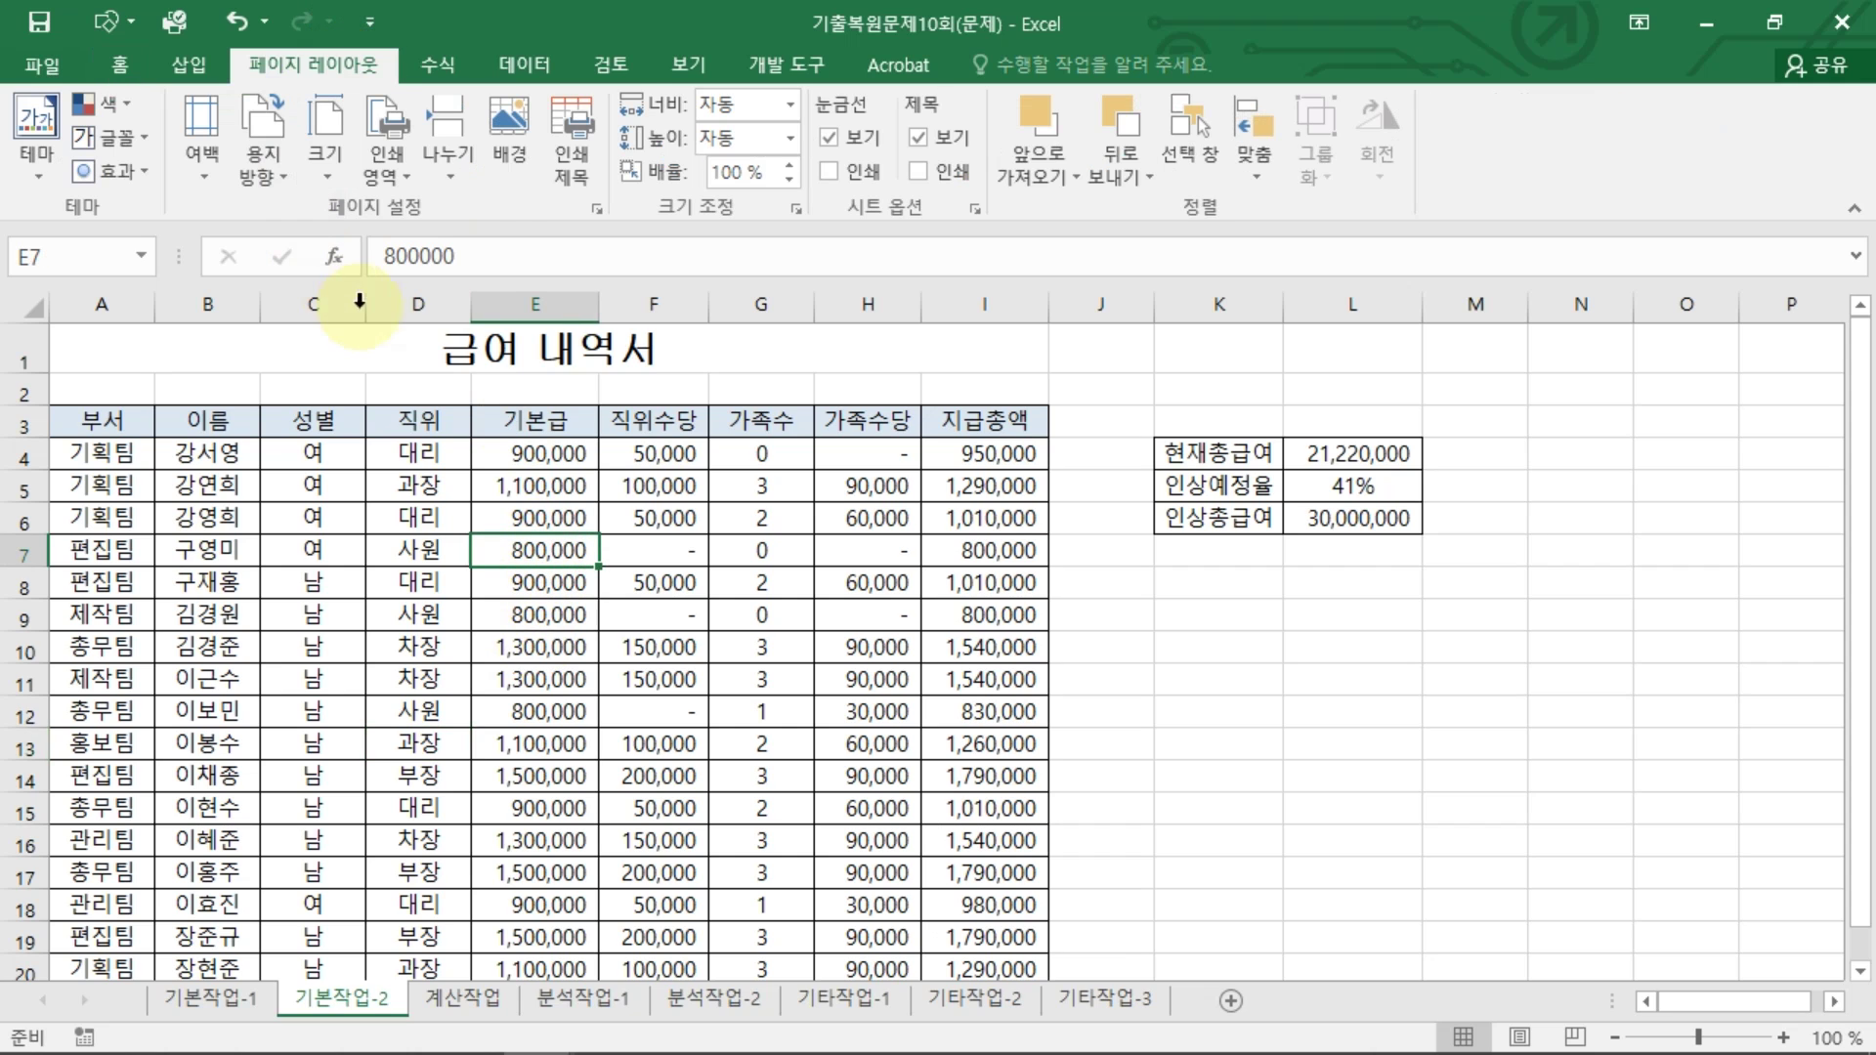
{"action": "left_click", "coordinate": [596, 209]}
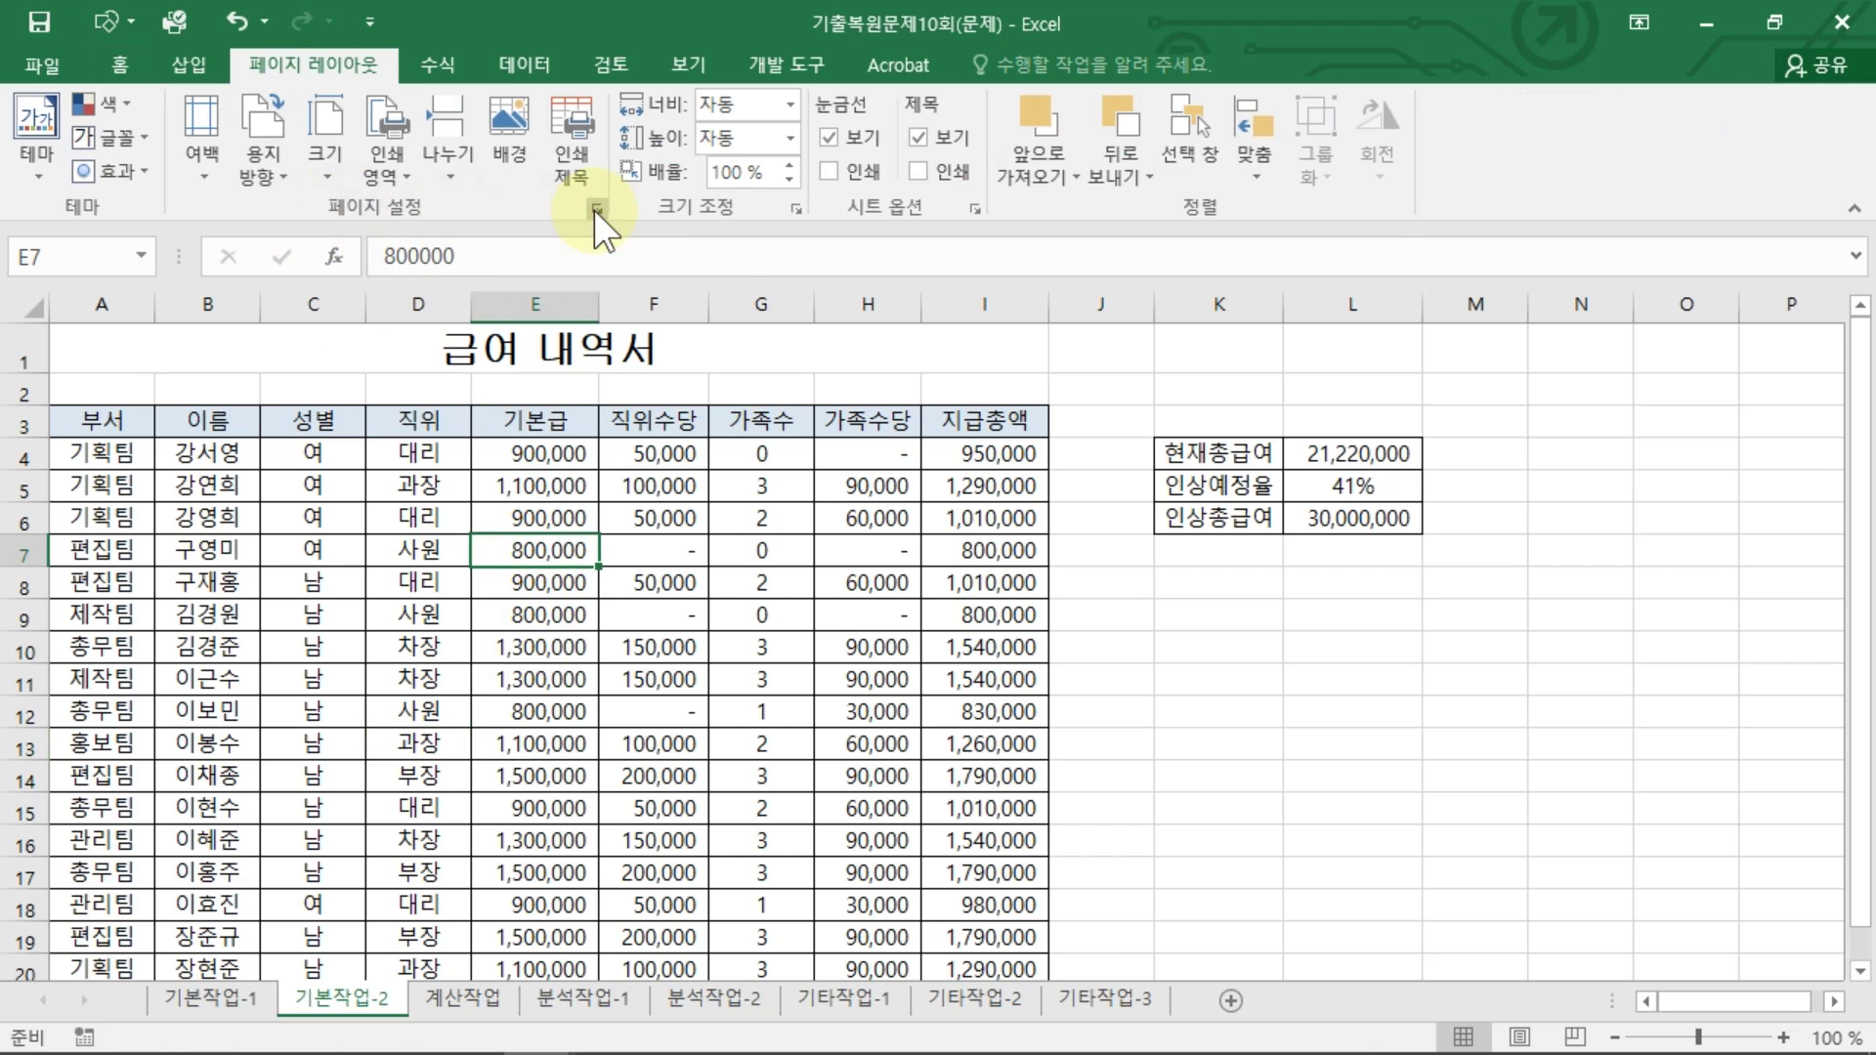
{"action": "left_click", "coordinate": [724, 198]}
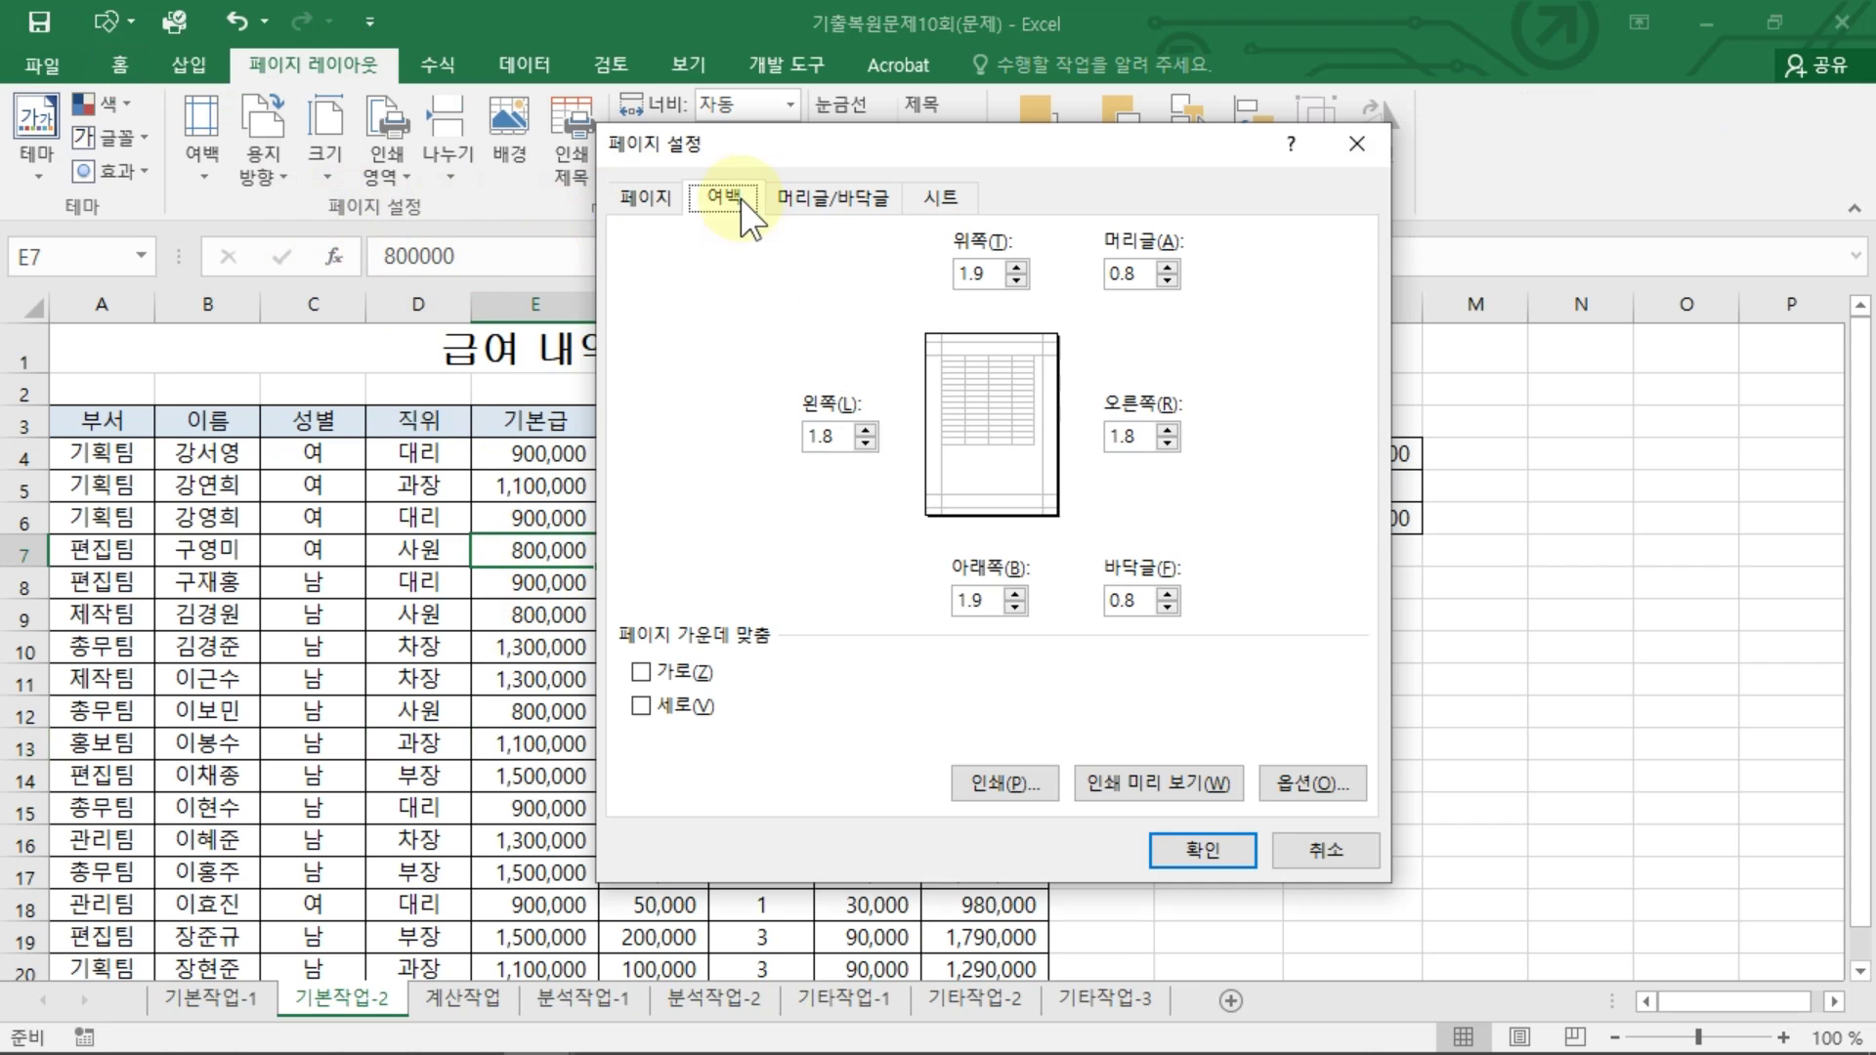
{"action": "left_click", "coordinate": [665, 672]}
{"action": "left_click", "coordinate": [670, 705]}
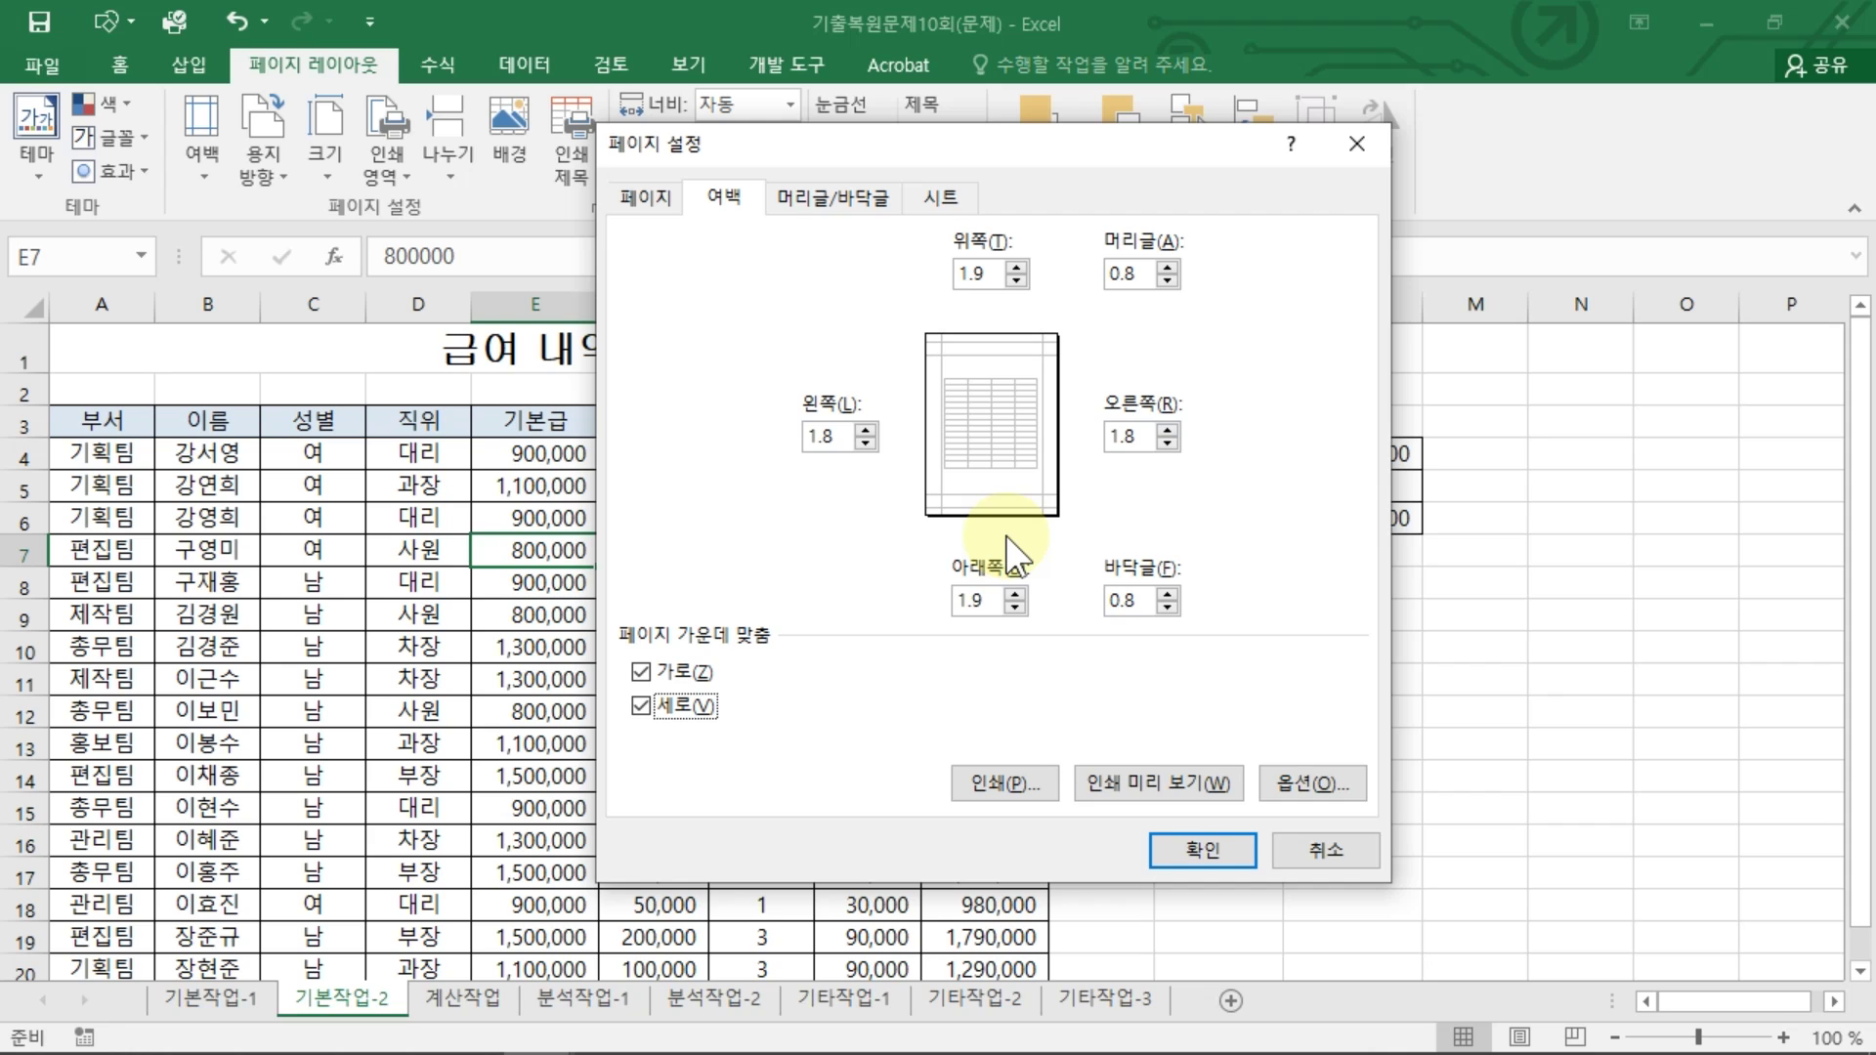
Step: Set the print area to A1:I20 with row 3 as the repeating title row, and apply the page setup
{"action": "left_click", "coordinate": [947, 203]}
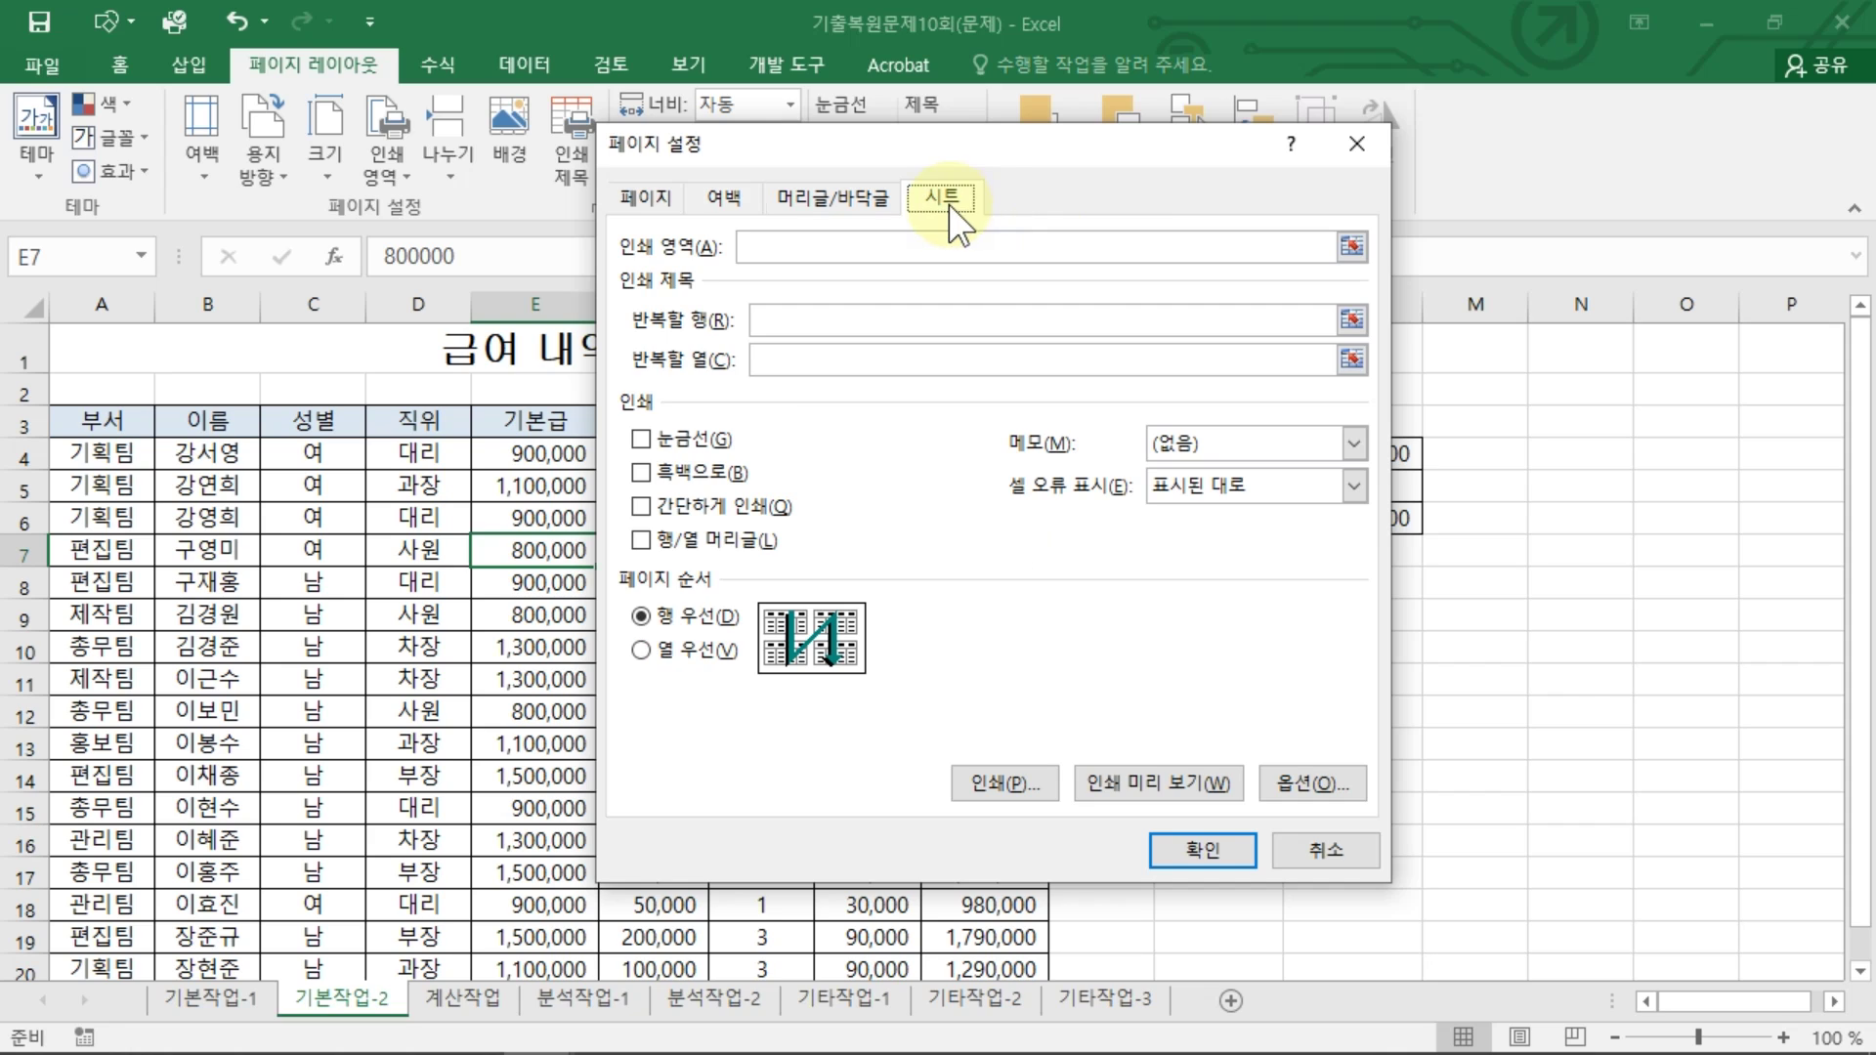
{"action": "left_click", "coordinate": [755, 248]}
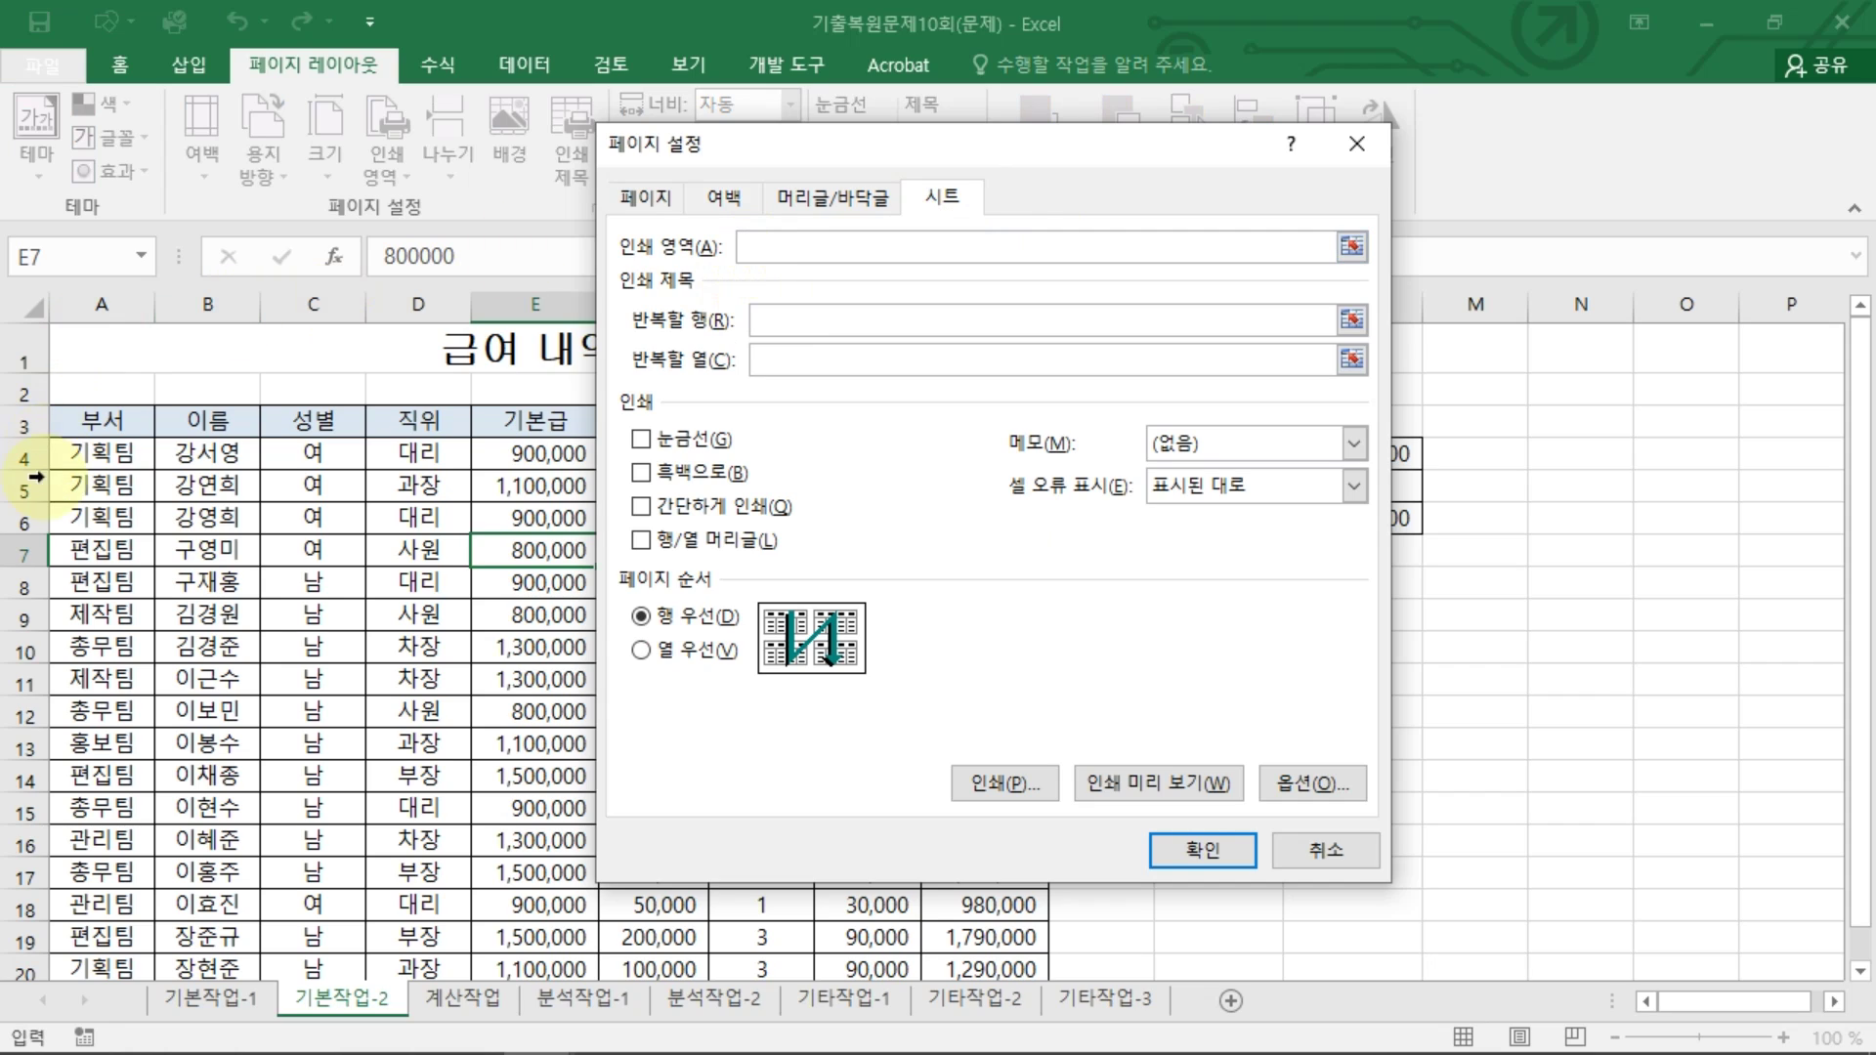
{"action": "left_click_drag", "start_coordinate": [134, 348], "coordinate": [867, 968]}
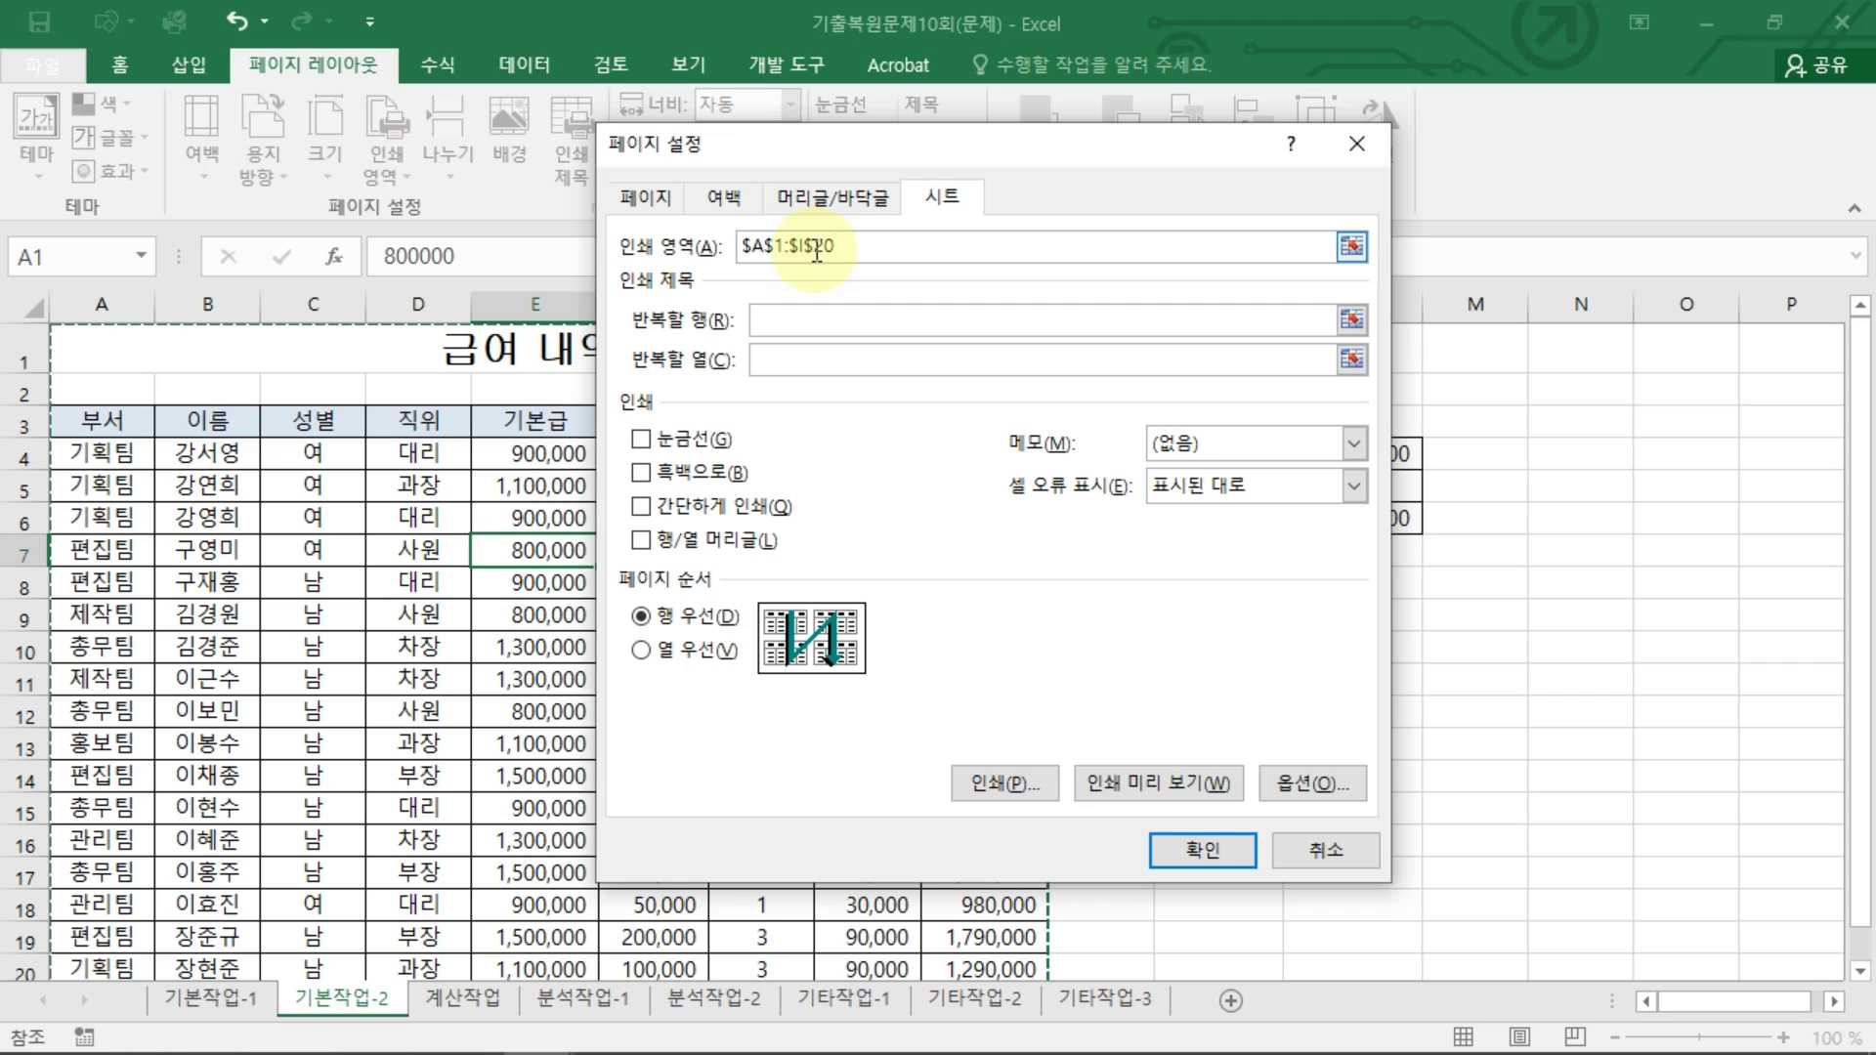
{"action": "left_click", "coordinate": [765, 322]}
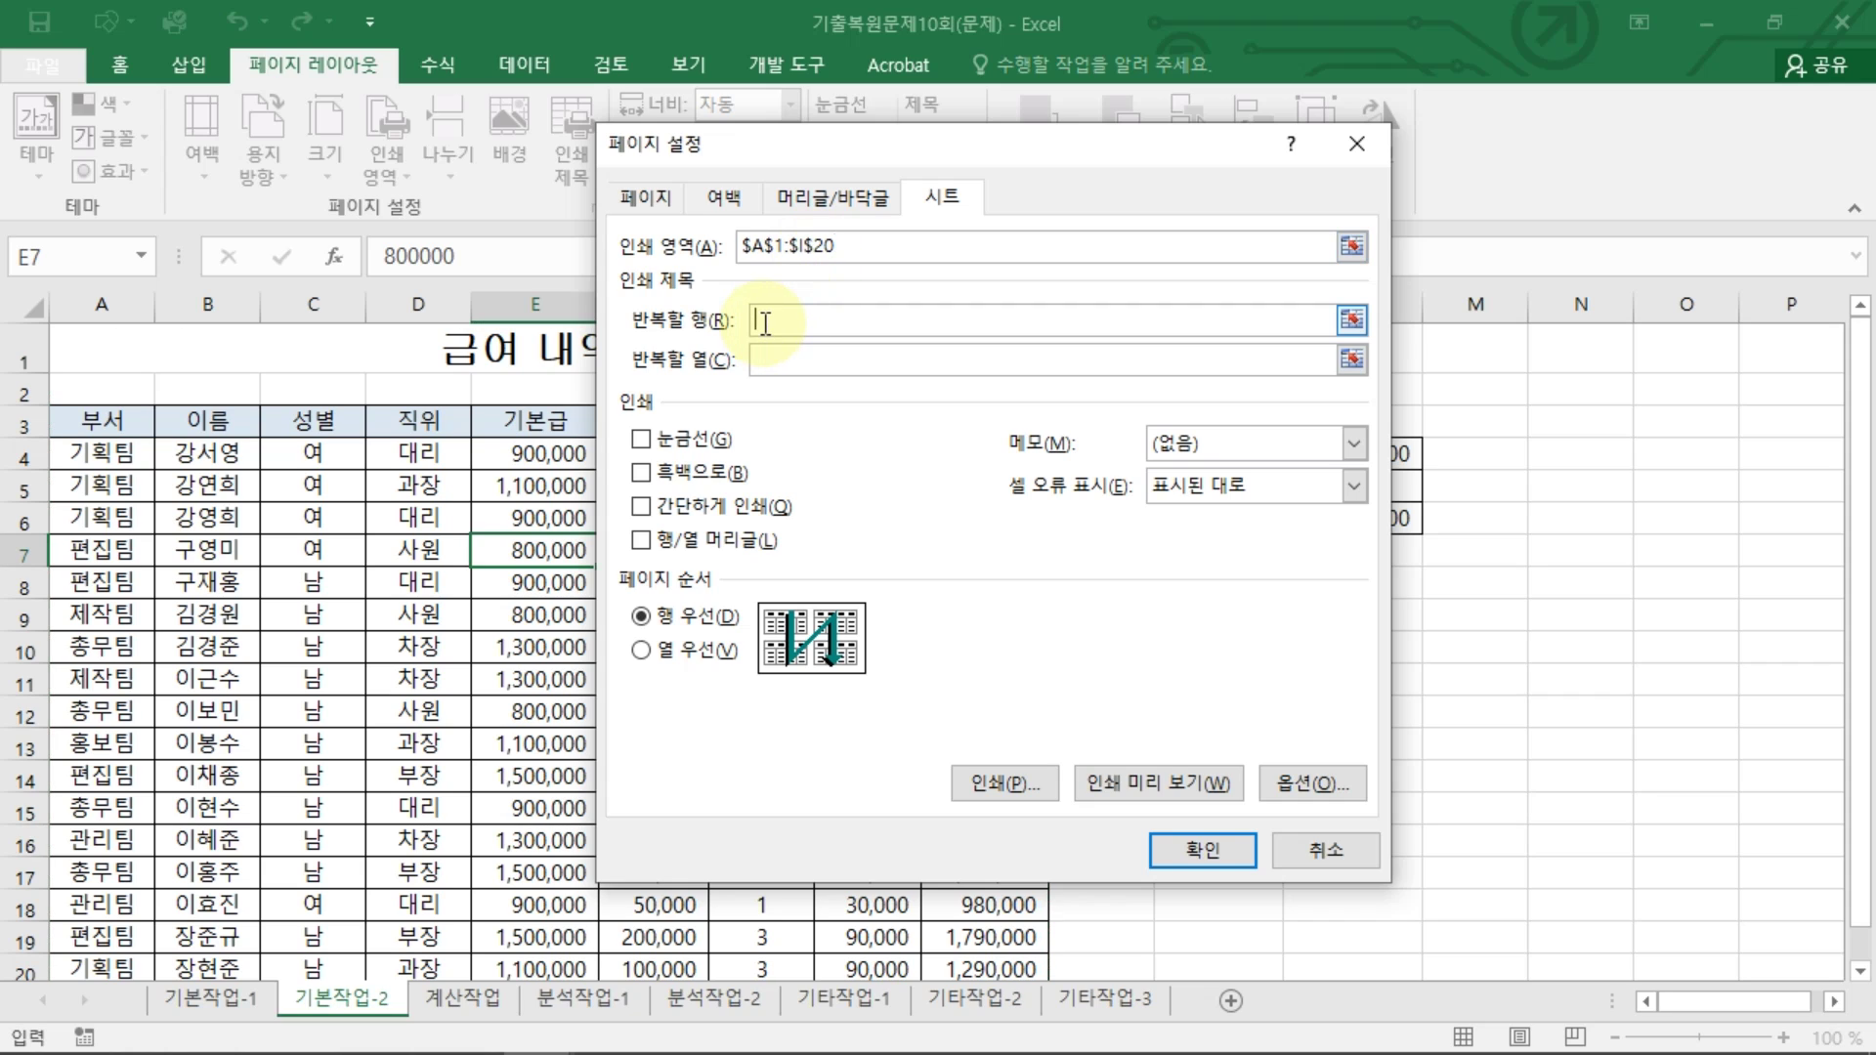
{"action": "left_click", "coordinate": [18, 425]}
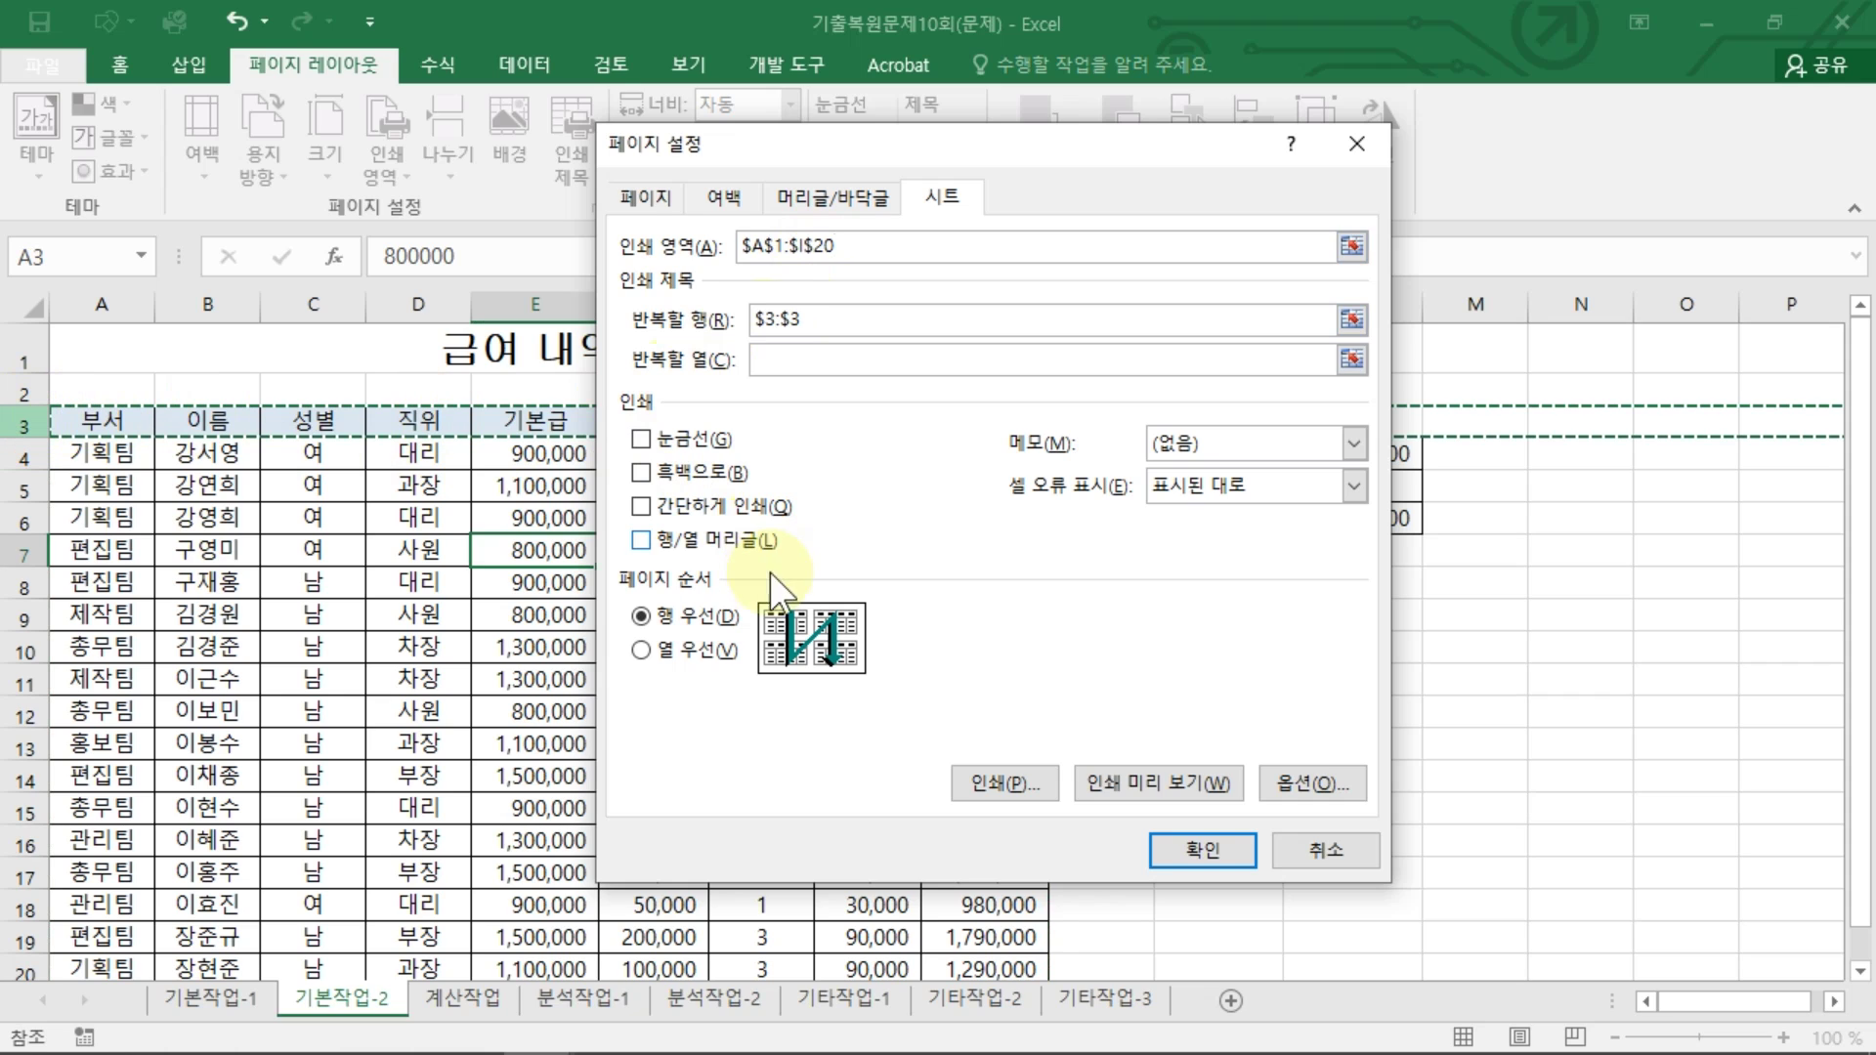
{"action": "left_click", "coordinate": [1198, 850]}
{"action": "left_click", "coordinate": [618, 587]}
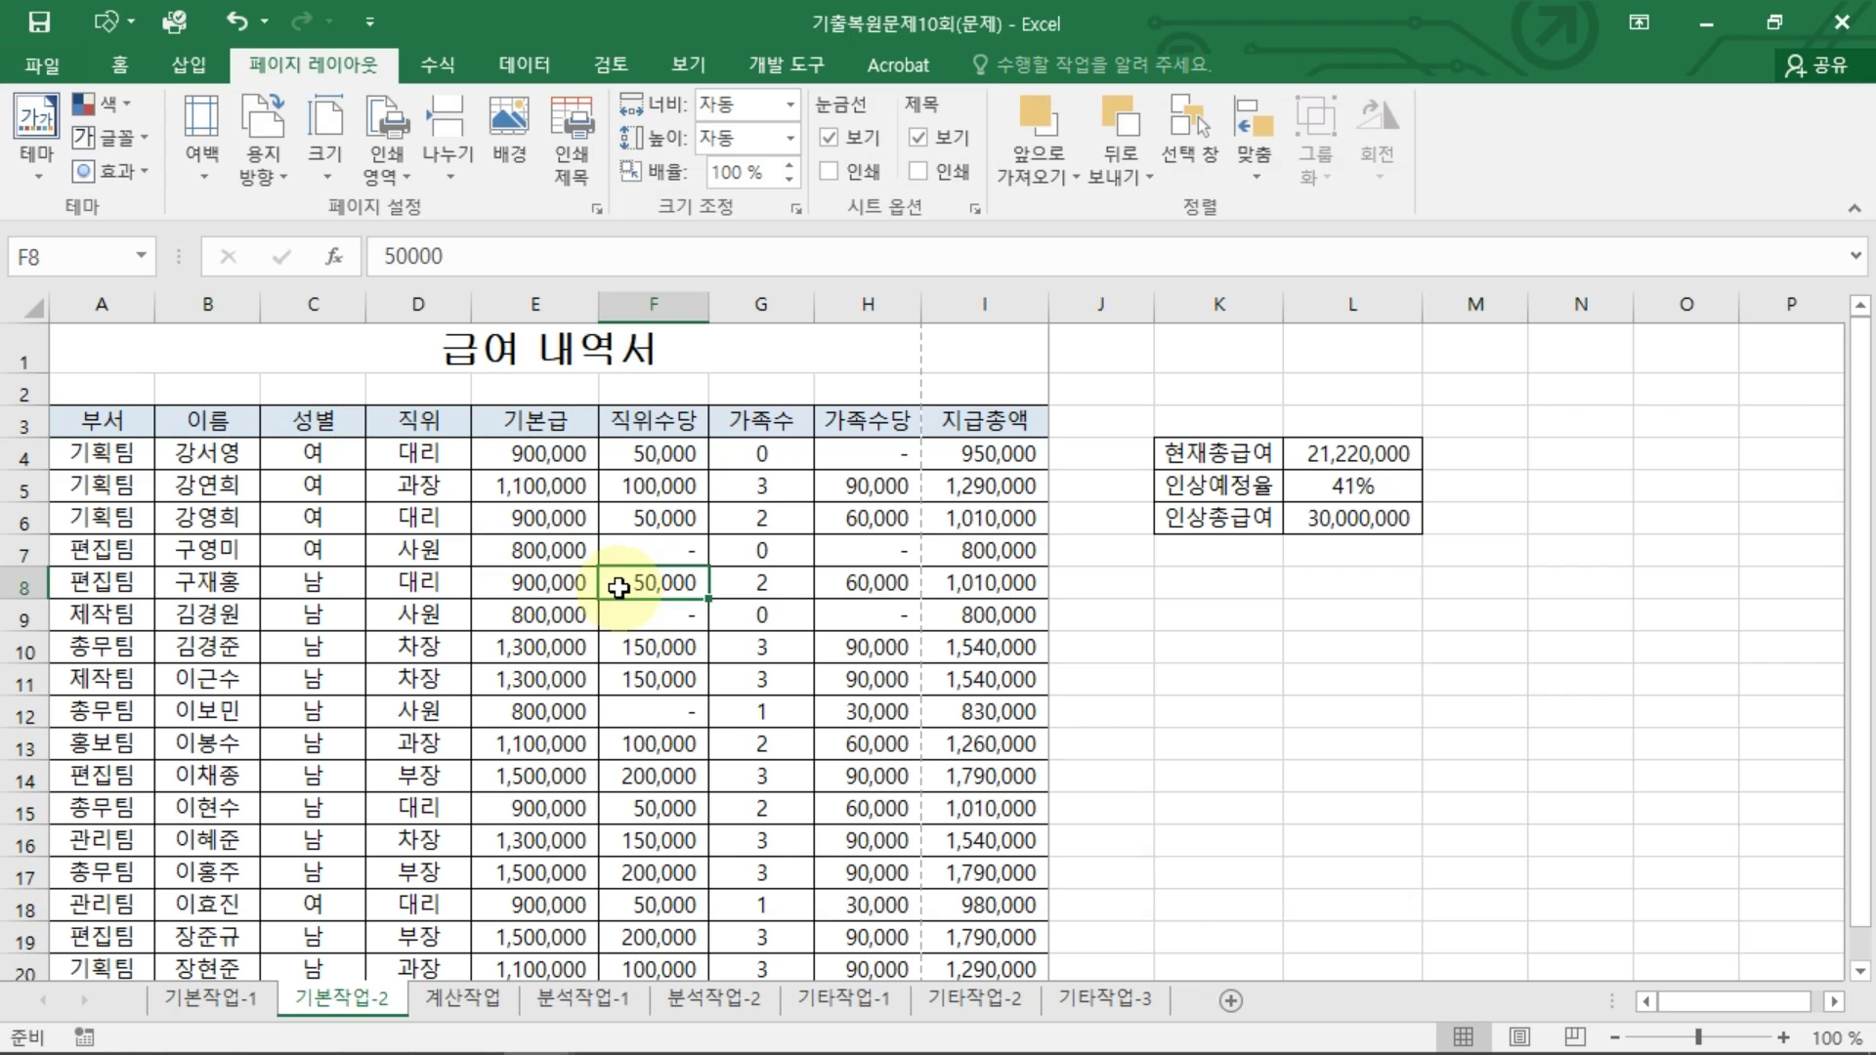
Step: In Page Break Preview, move the vertical page break to the outer edge of column I so the whole table falls on page 1
{"action": "left_click", "coordinate": [684, 65]}
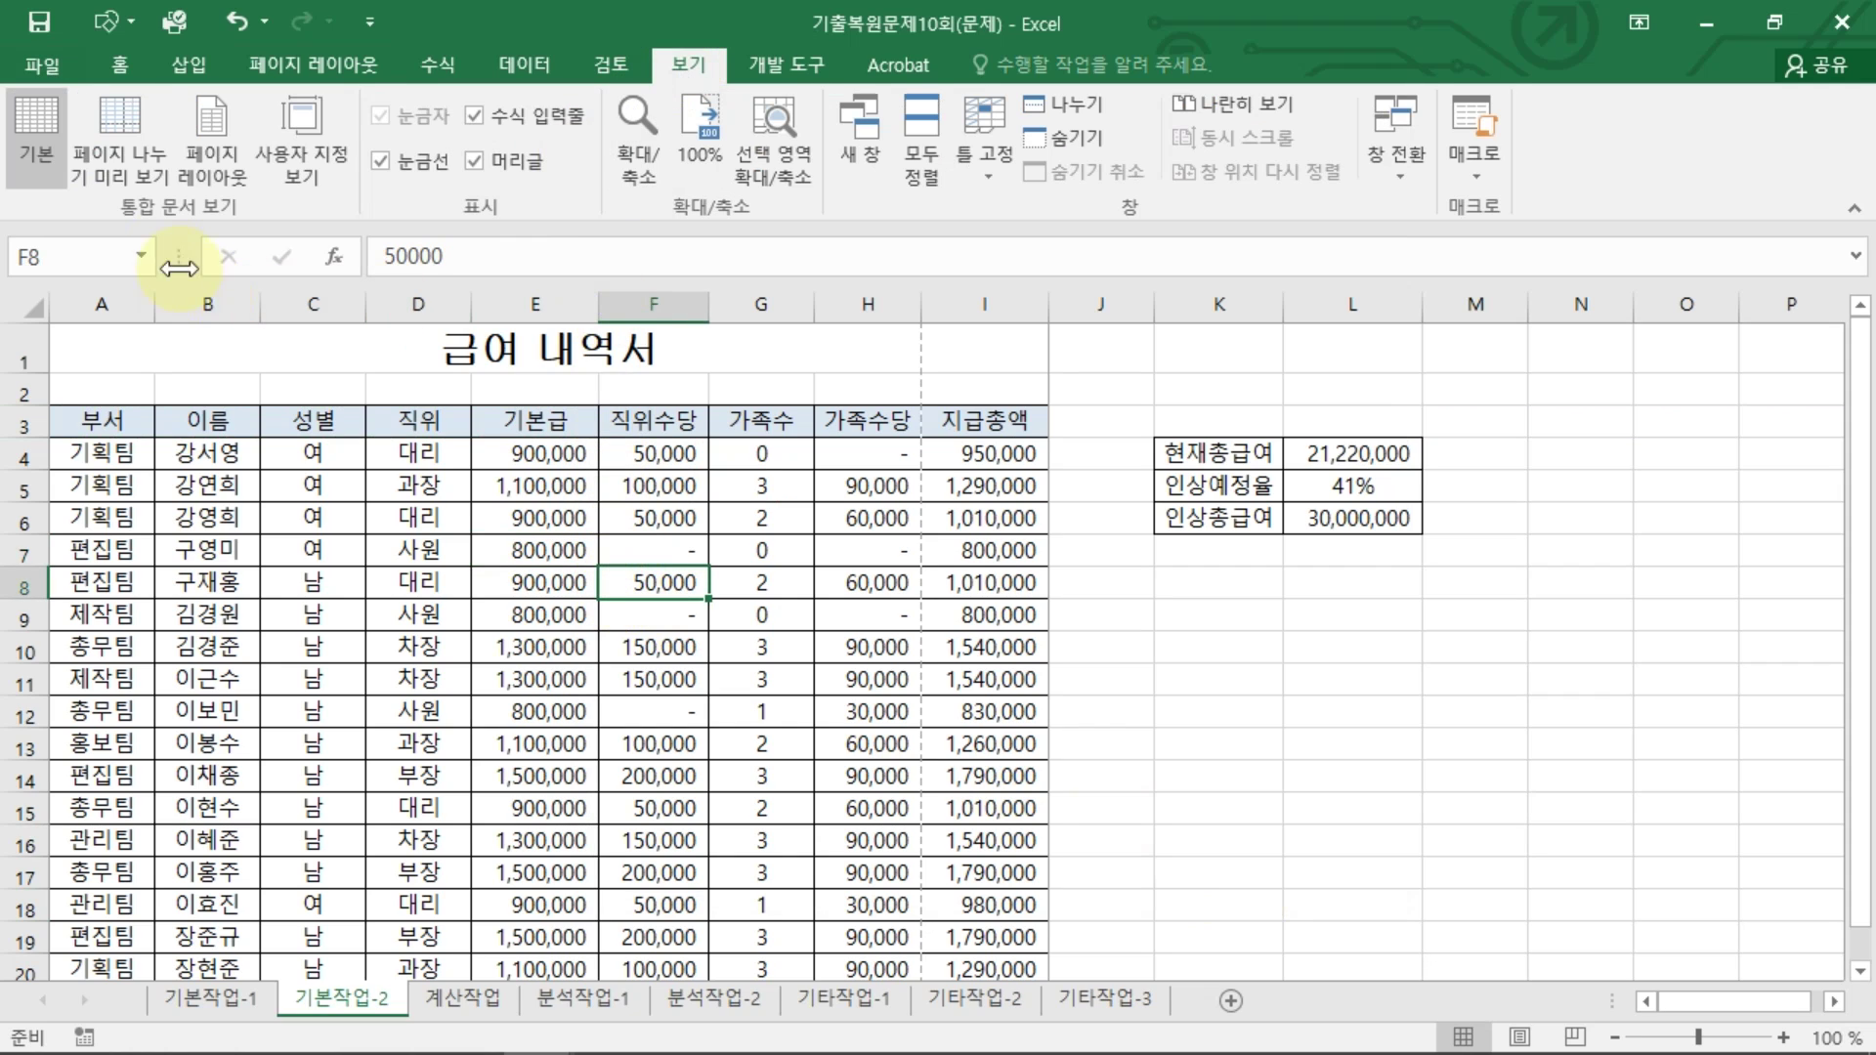
{"action": "left_click", "coordinate": [135, 174]}
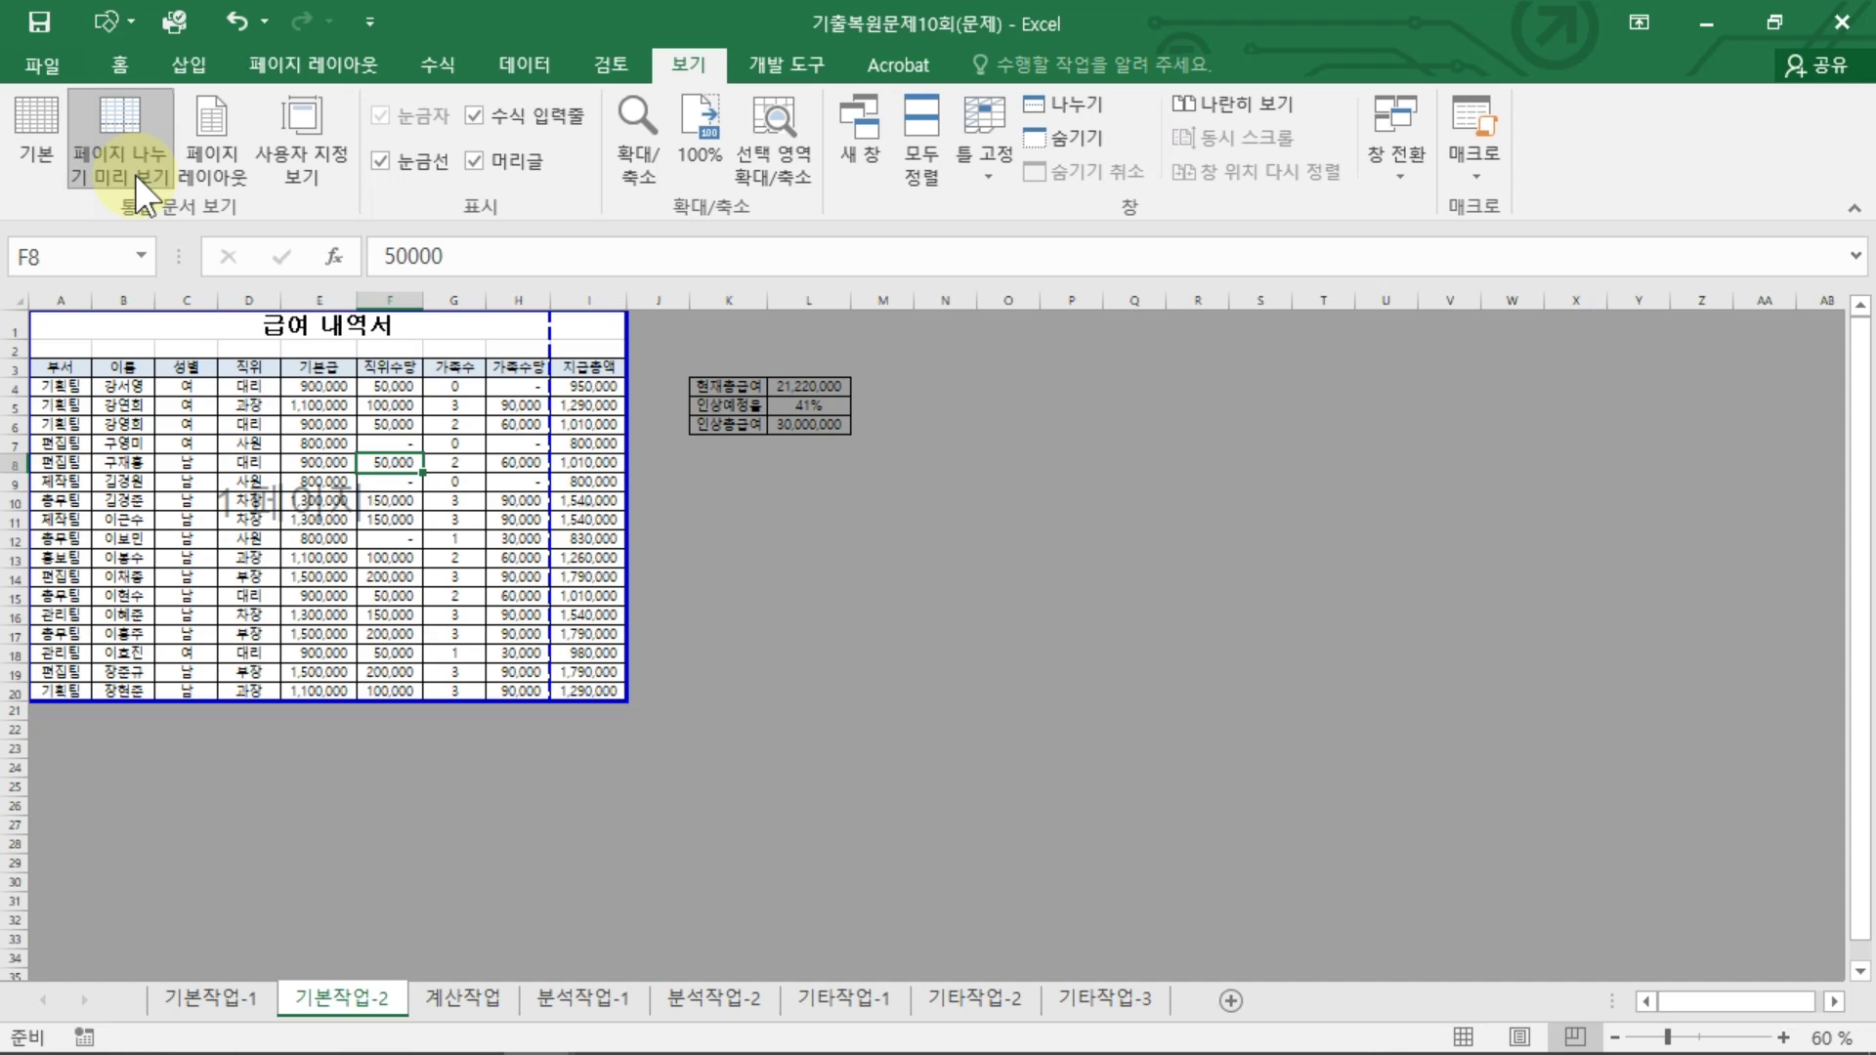
{"action": "scroll", "coordinate": [574, 662], "scroll_direction": "up", "scroll_amount": 2}
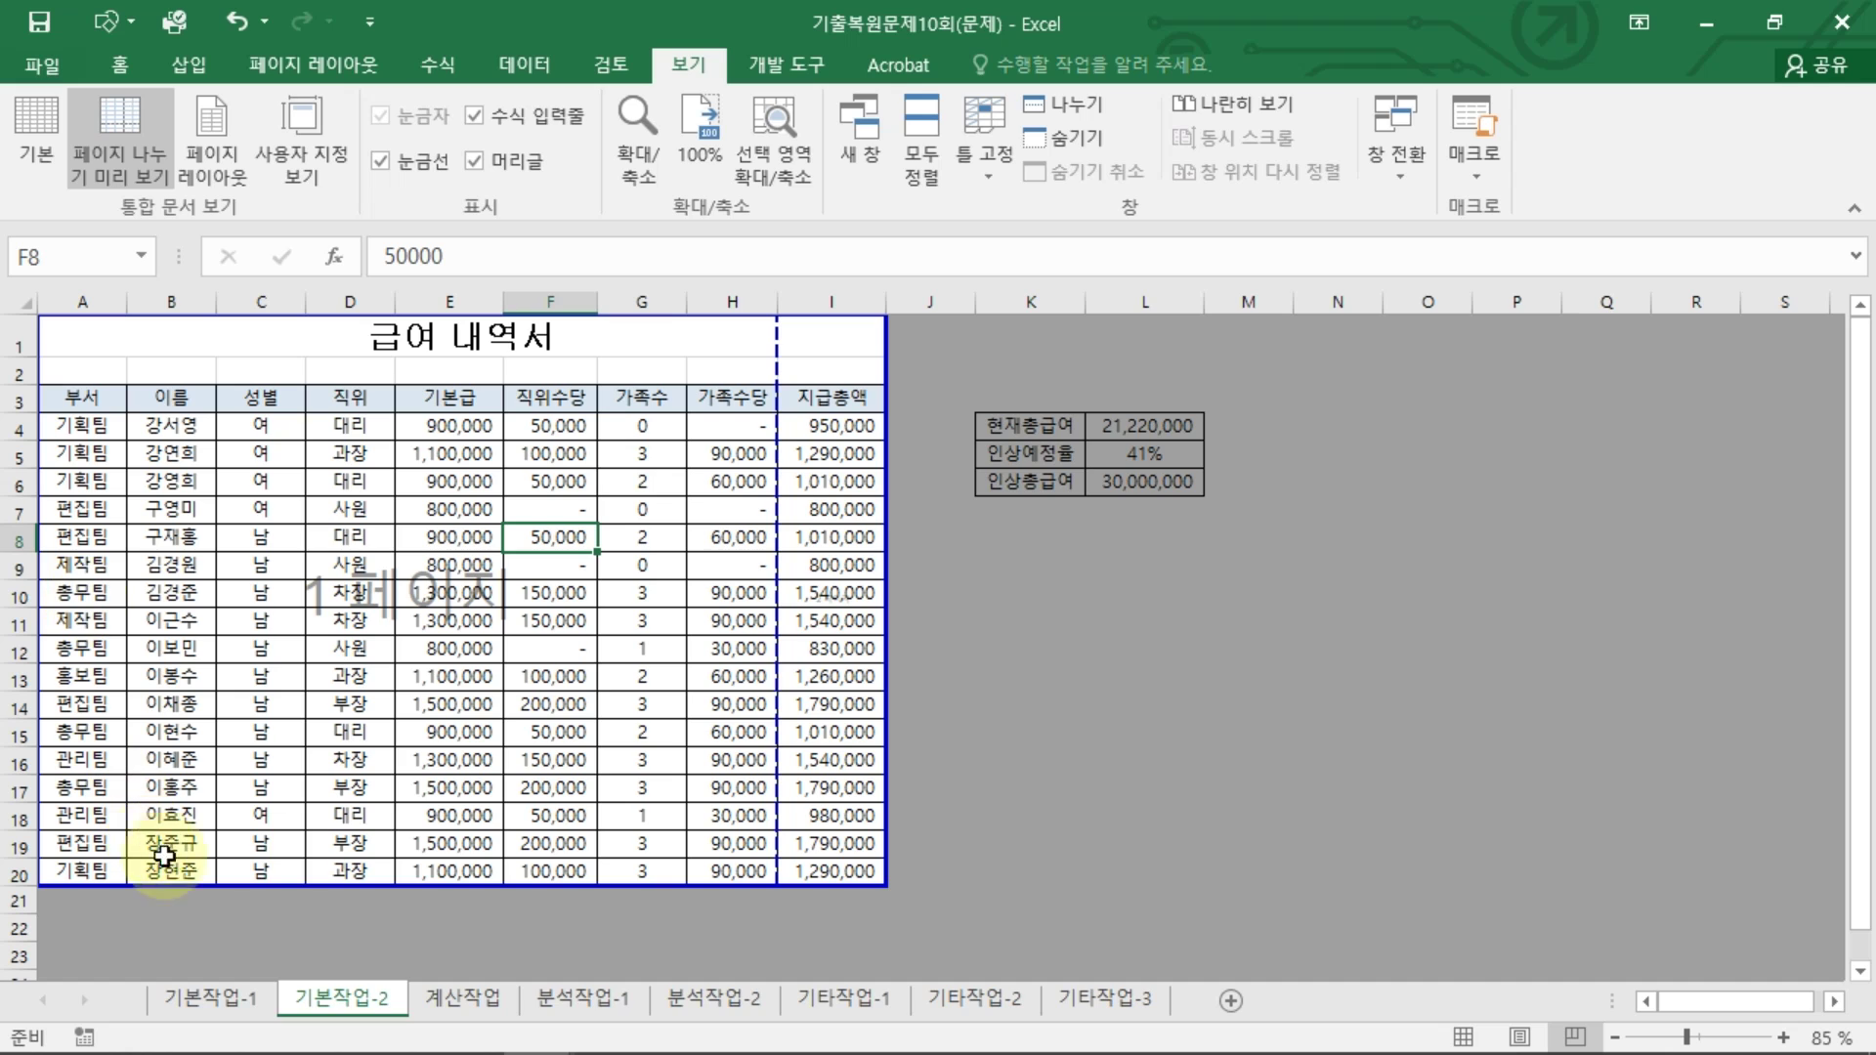
{"action": "left_click_drag", "start_coordinate": [779, 664], "coordinate": [889, 648]}
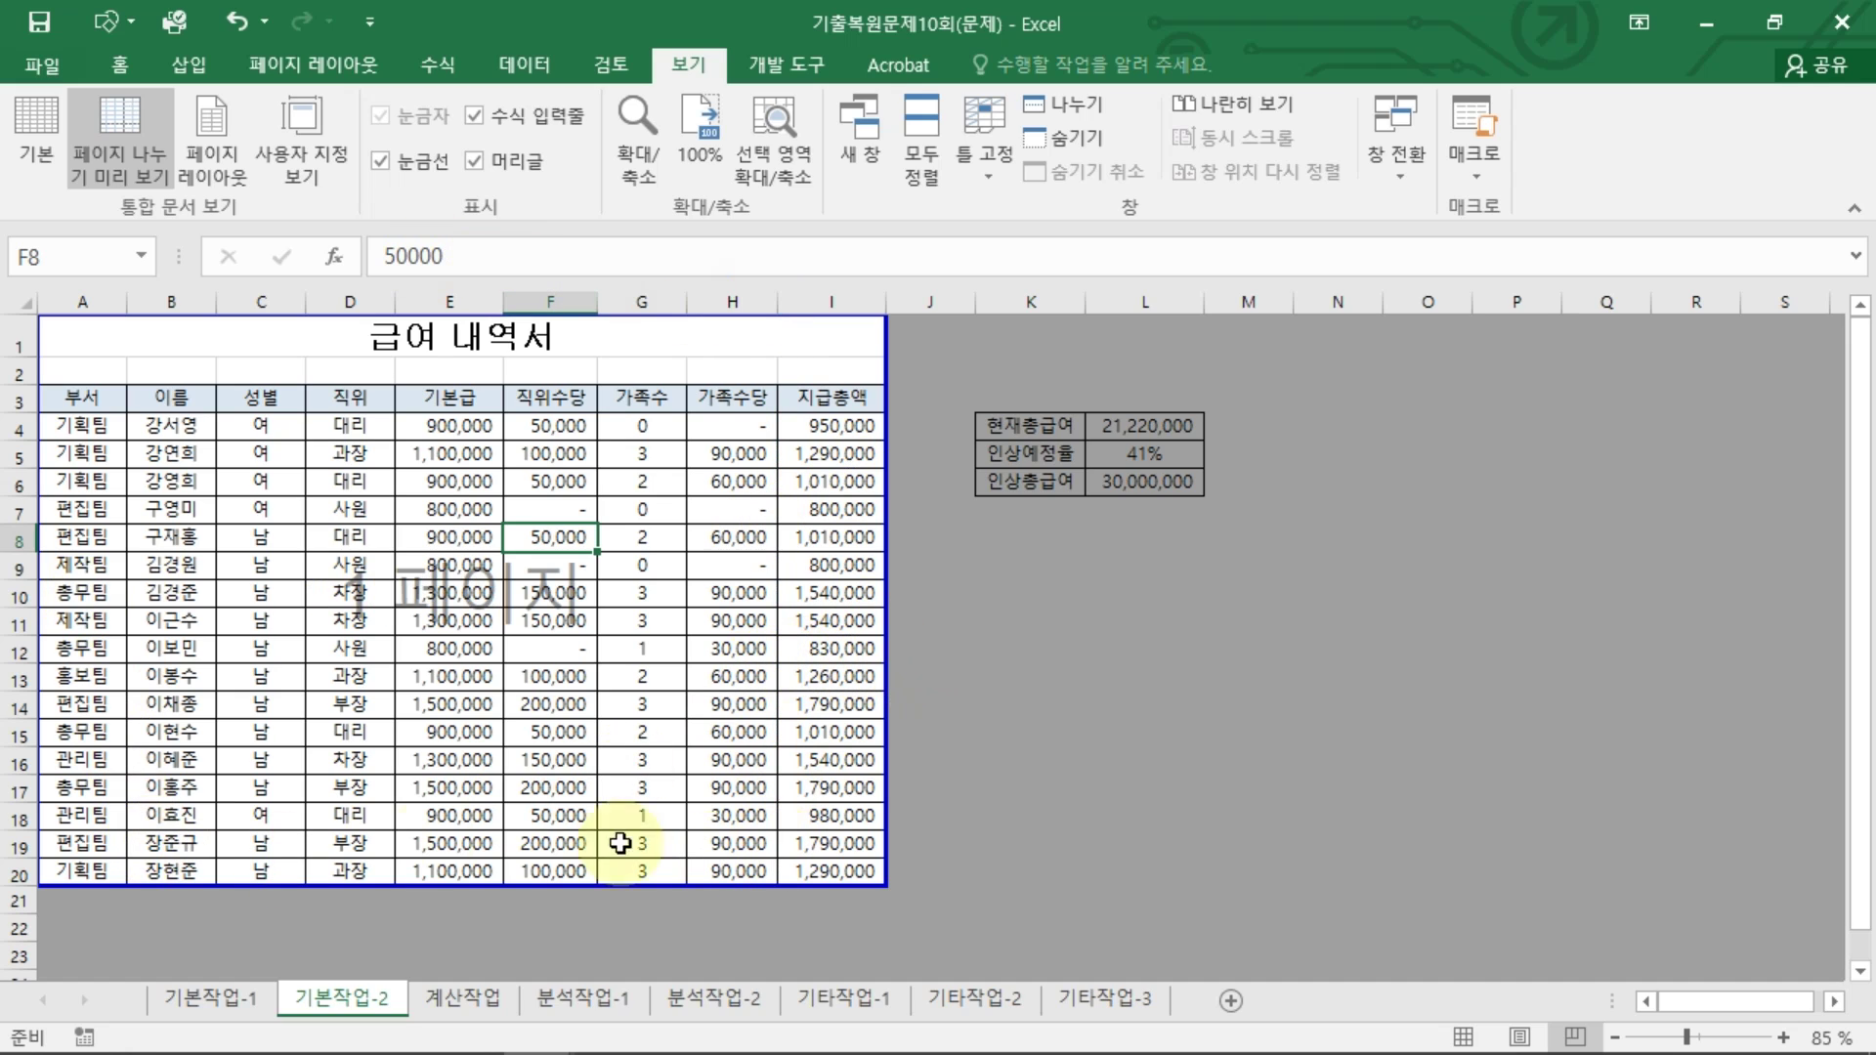
{"action": "left_click", "coordinate": [726, 838]}
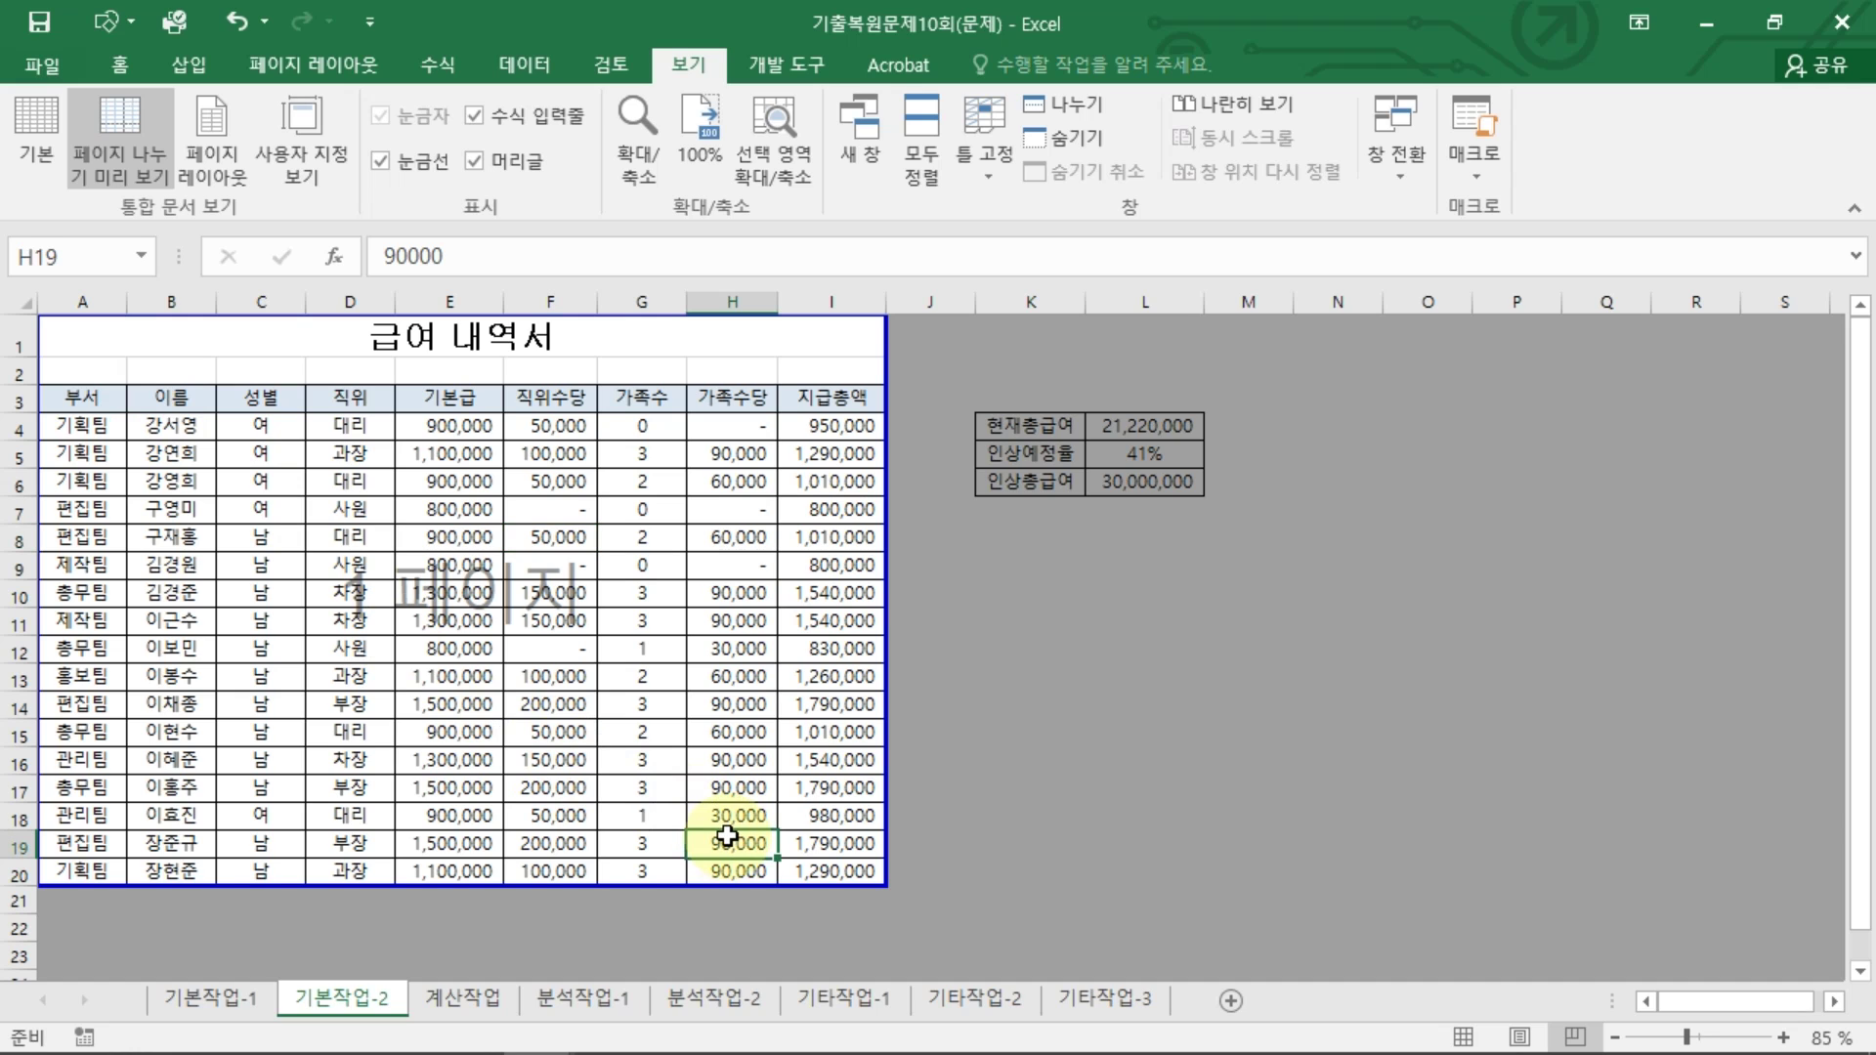
Step: Check the print preview of the salary table and return to the sheet
{"action": "left_click", "coordinate": [43, 67]}
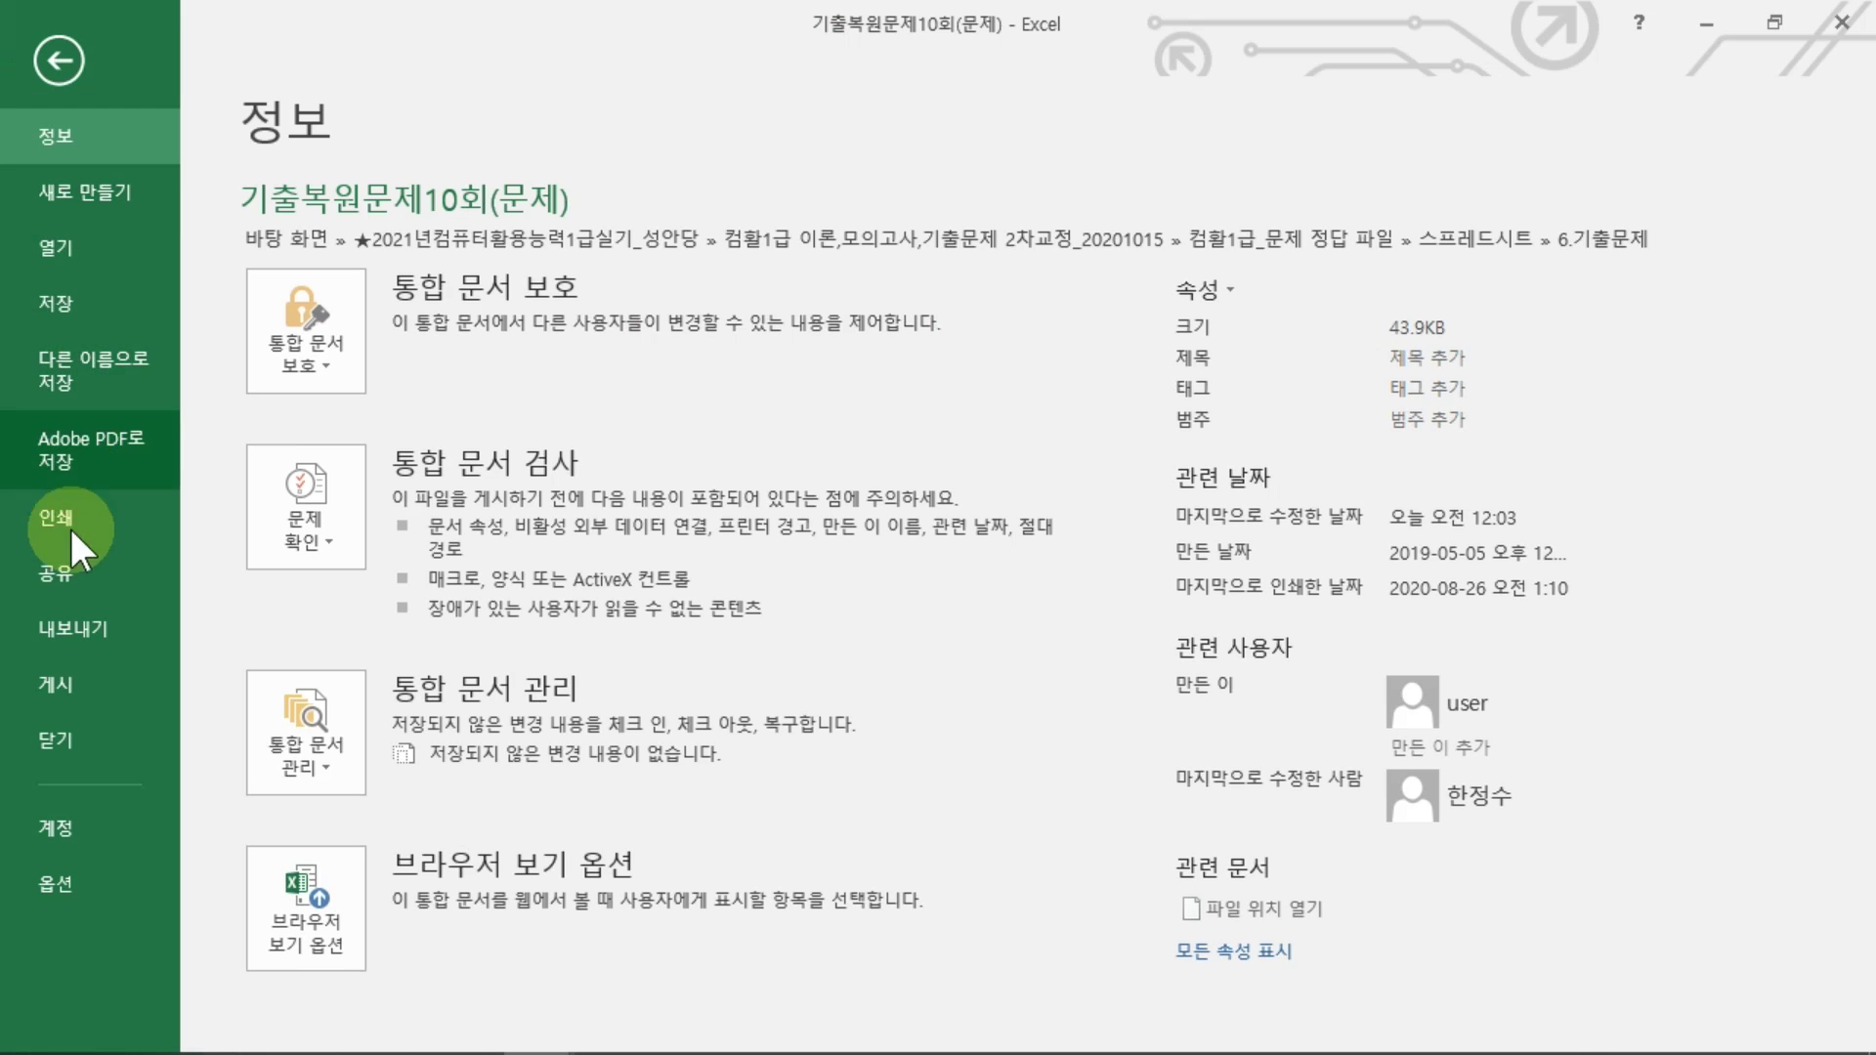
{"action": "left_click", "coordinate": [63, 528]}
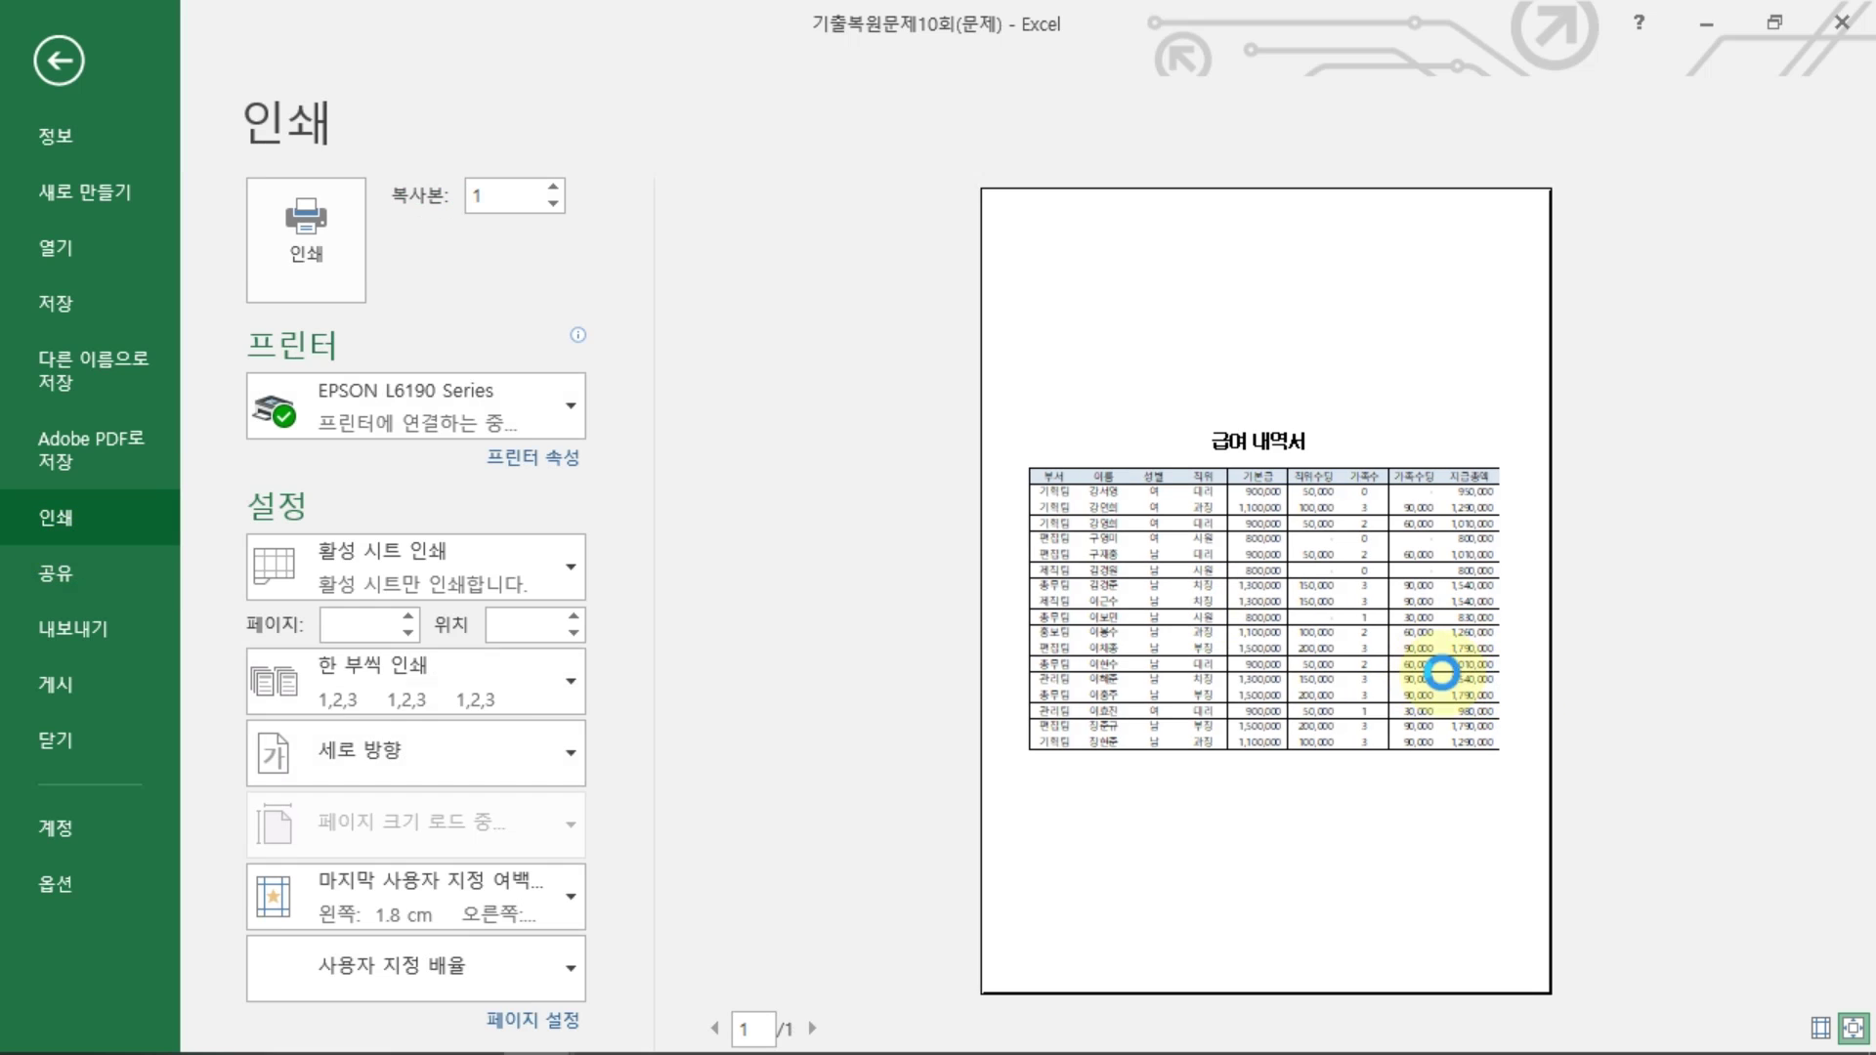
{"action": "left_click", "coordinate": [68, 63]}
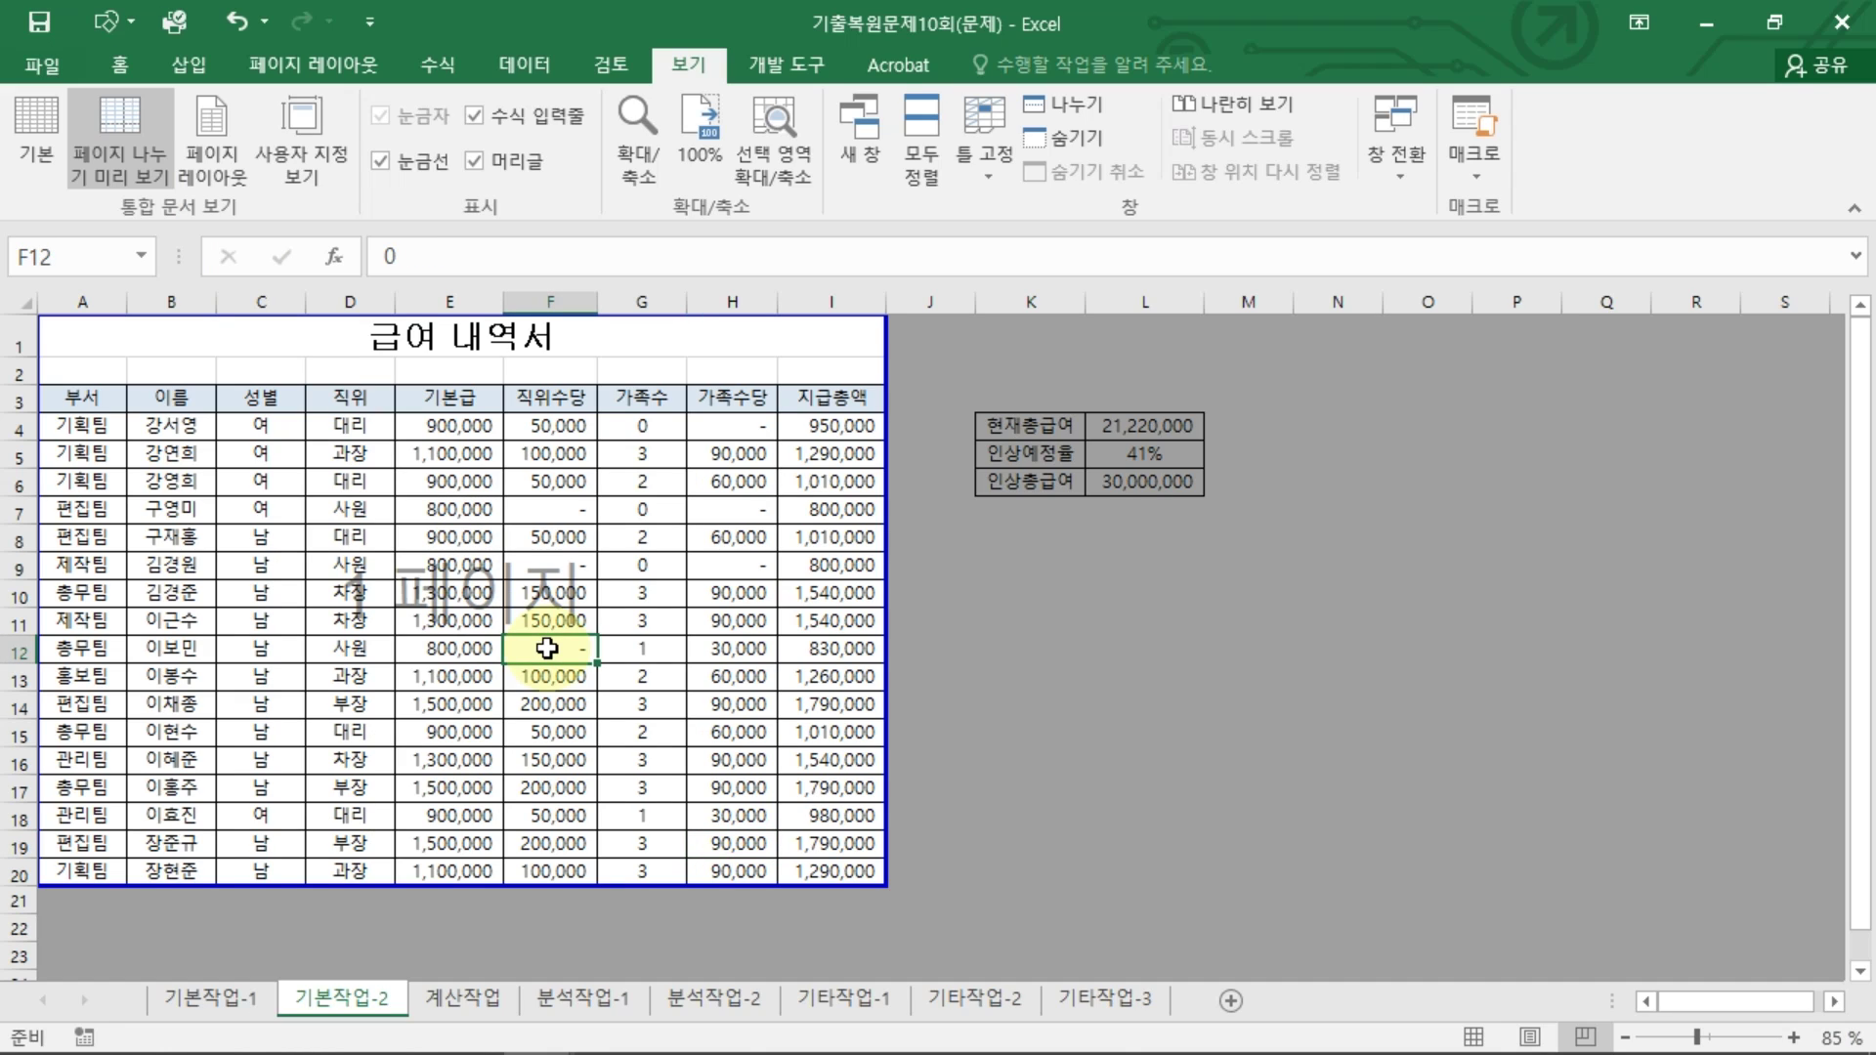
Step: On sheet 계산작업, start the 판매금액 formula in I11 with the sales quantity H11 followed by a multiplication sign
{"action": "key", "text": "ctrl+Page_Down"}
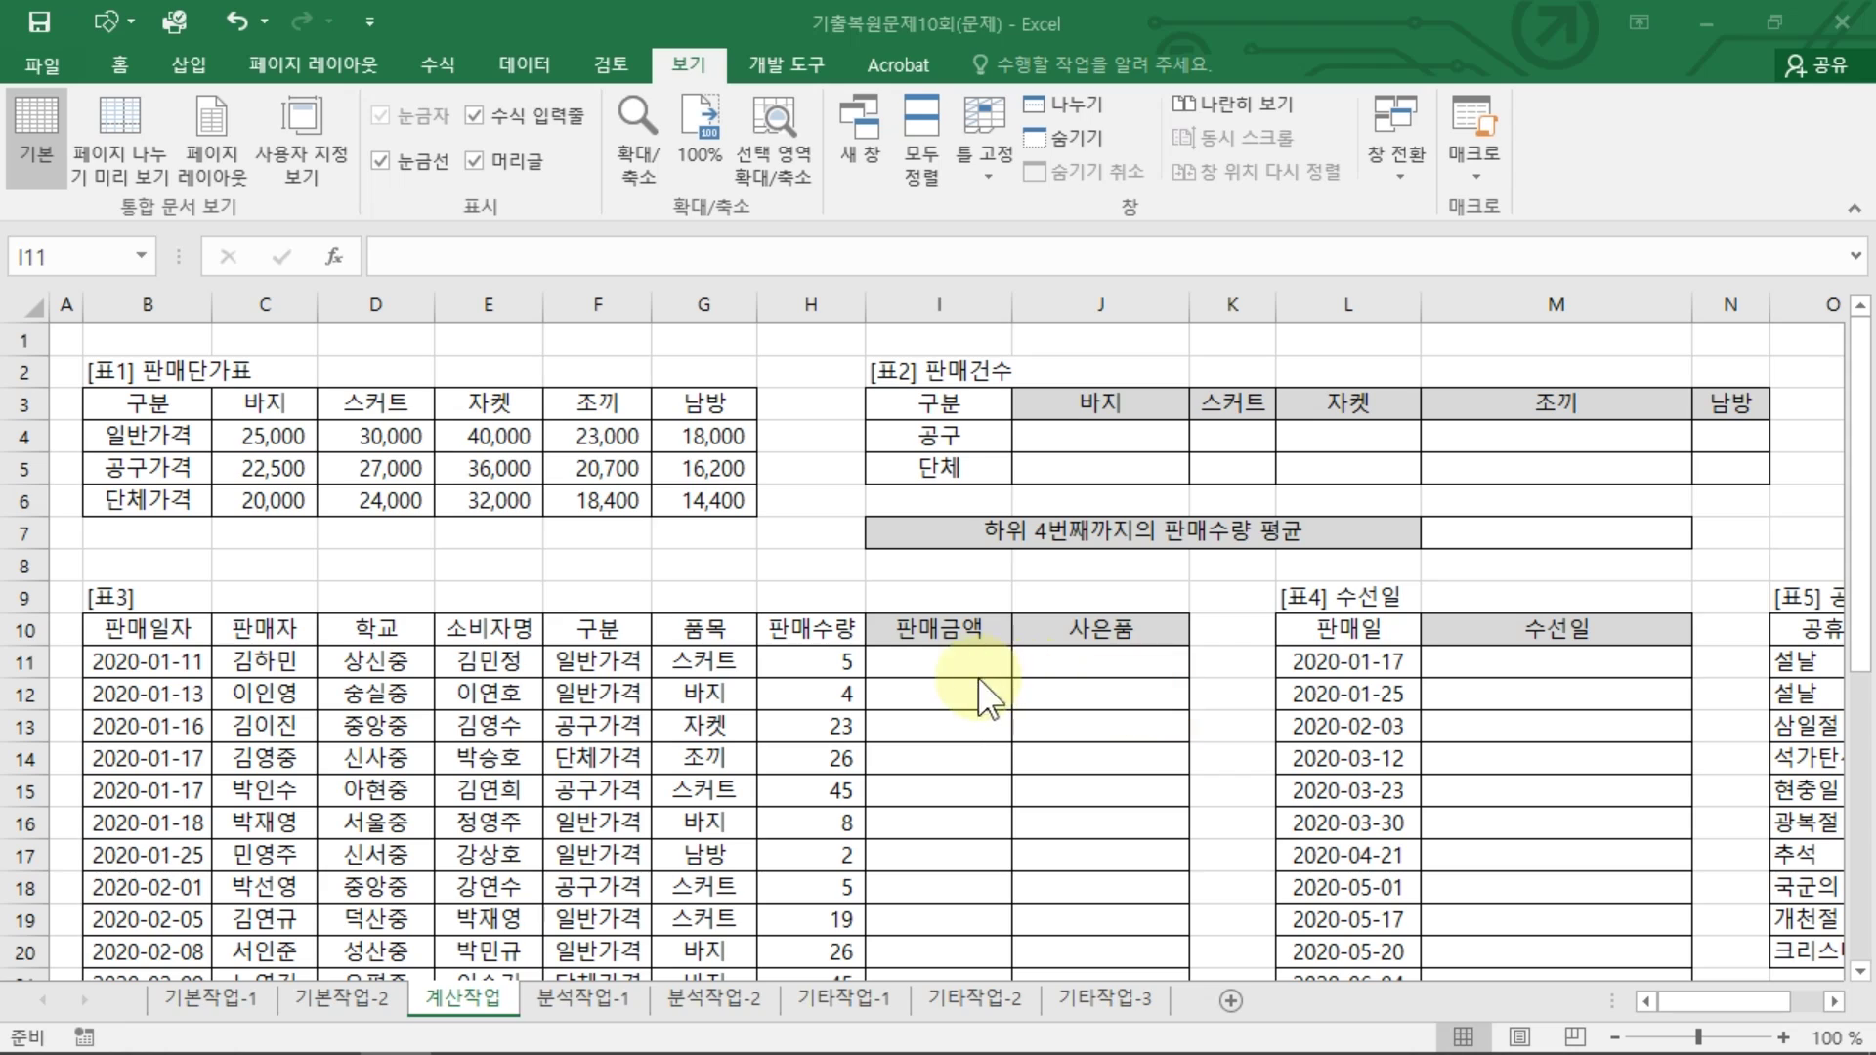
{"action": "left_click", "coordinate": [971, 662]}
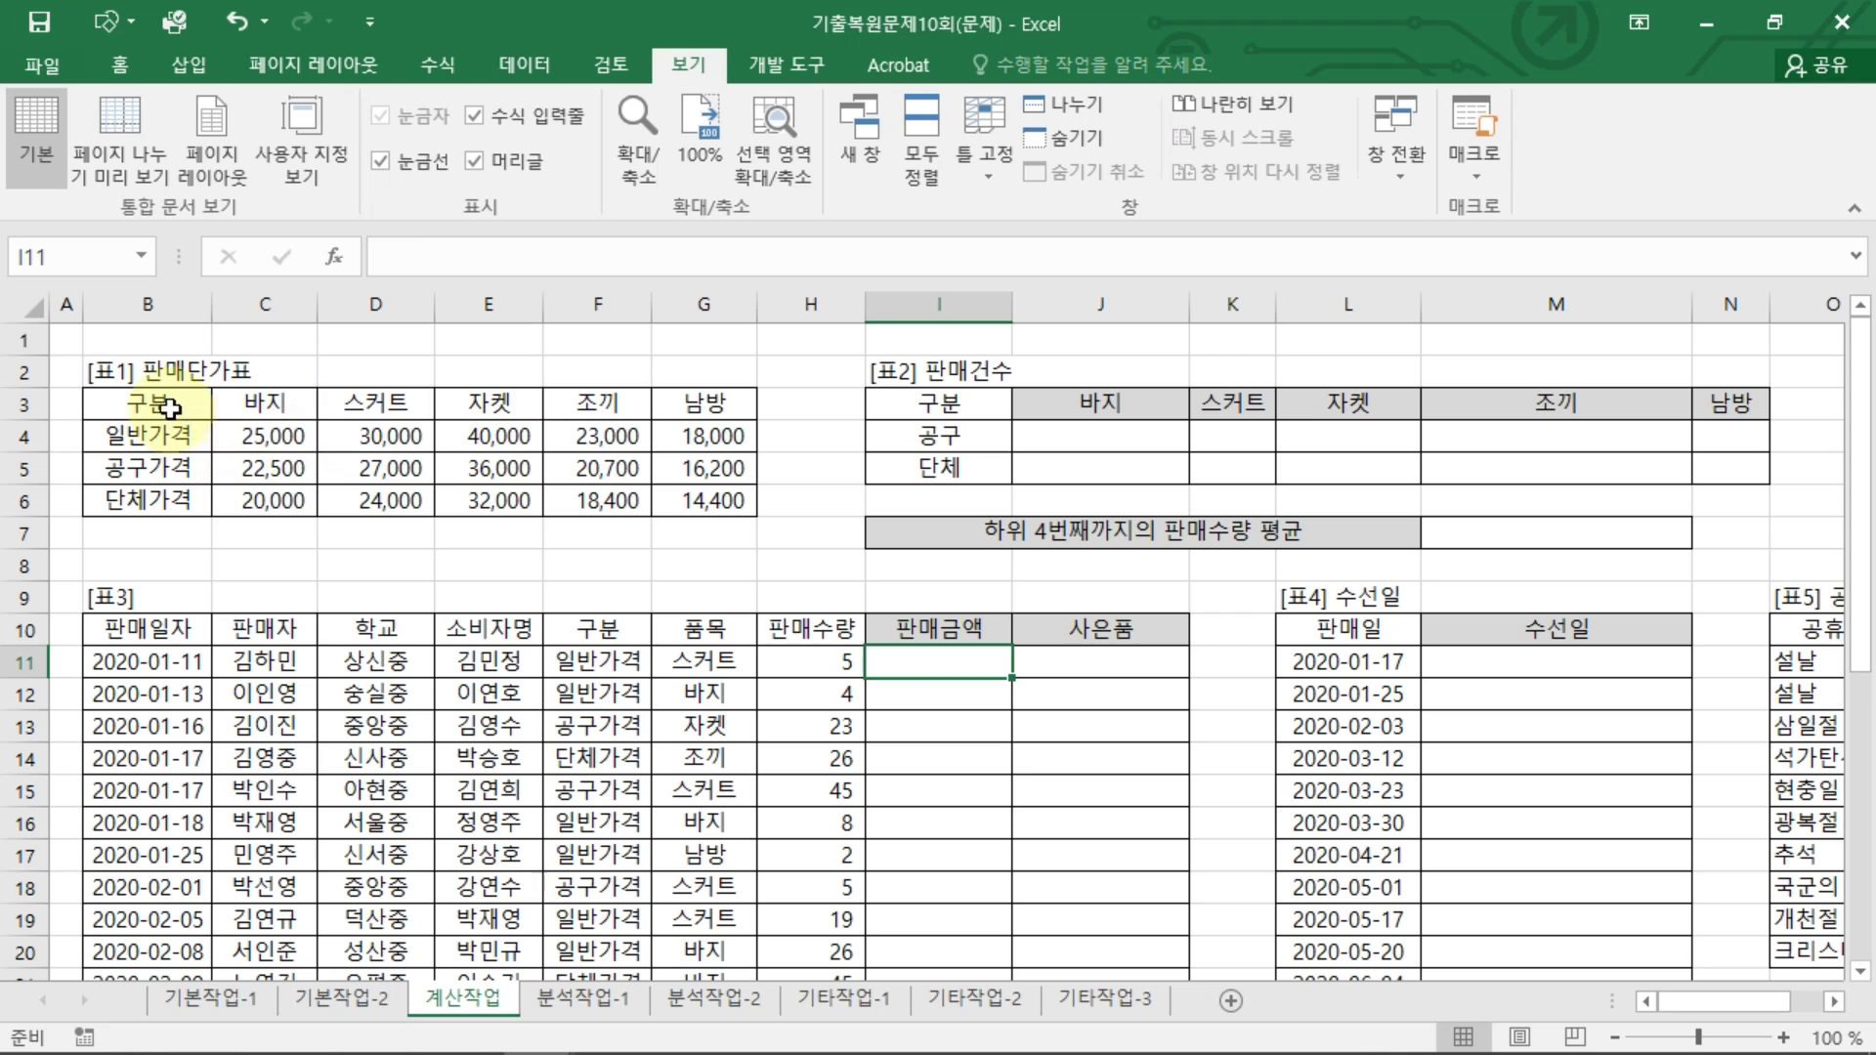
{"action": "left_click_drag", "start_coordinate": [147, 403], "coordinate": [735, 504]}
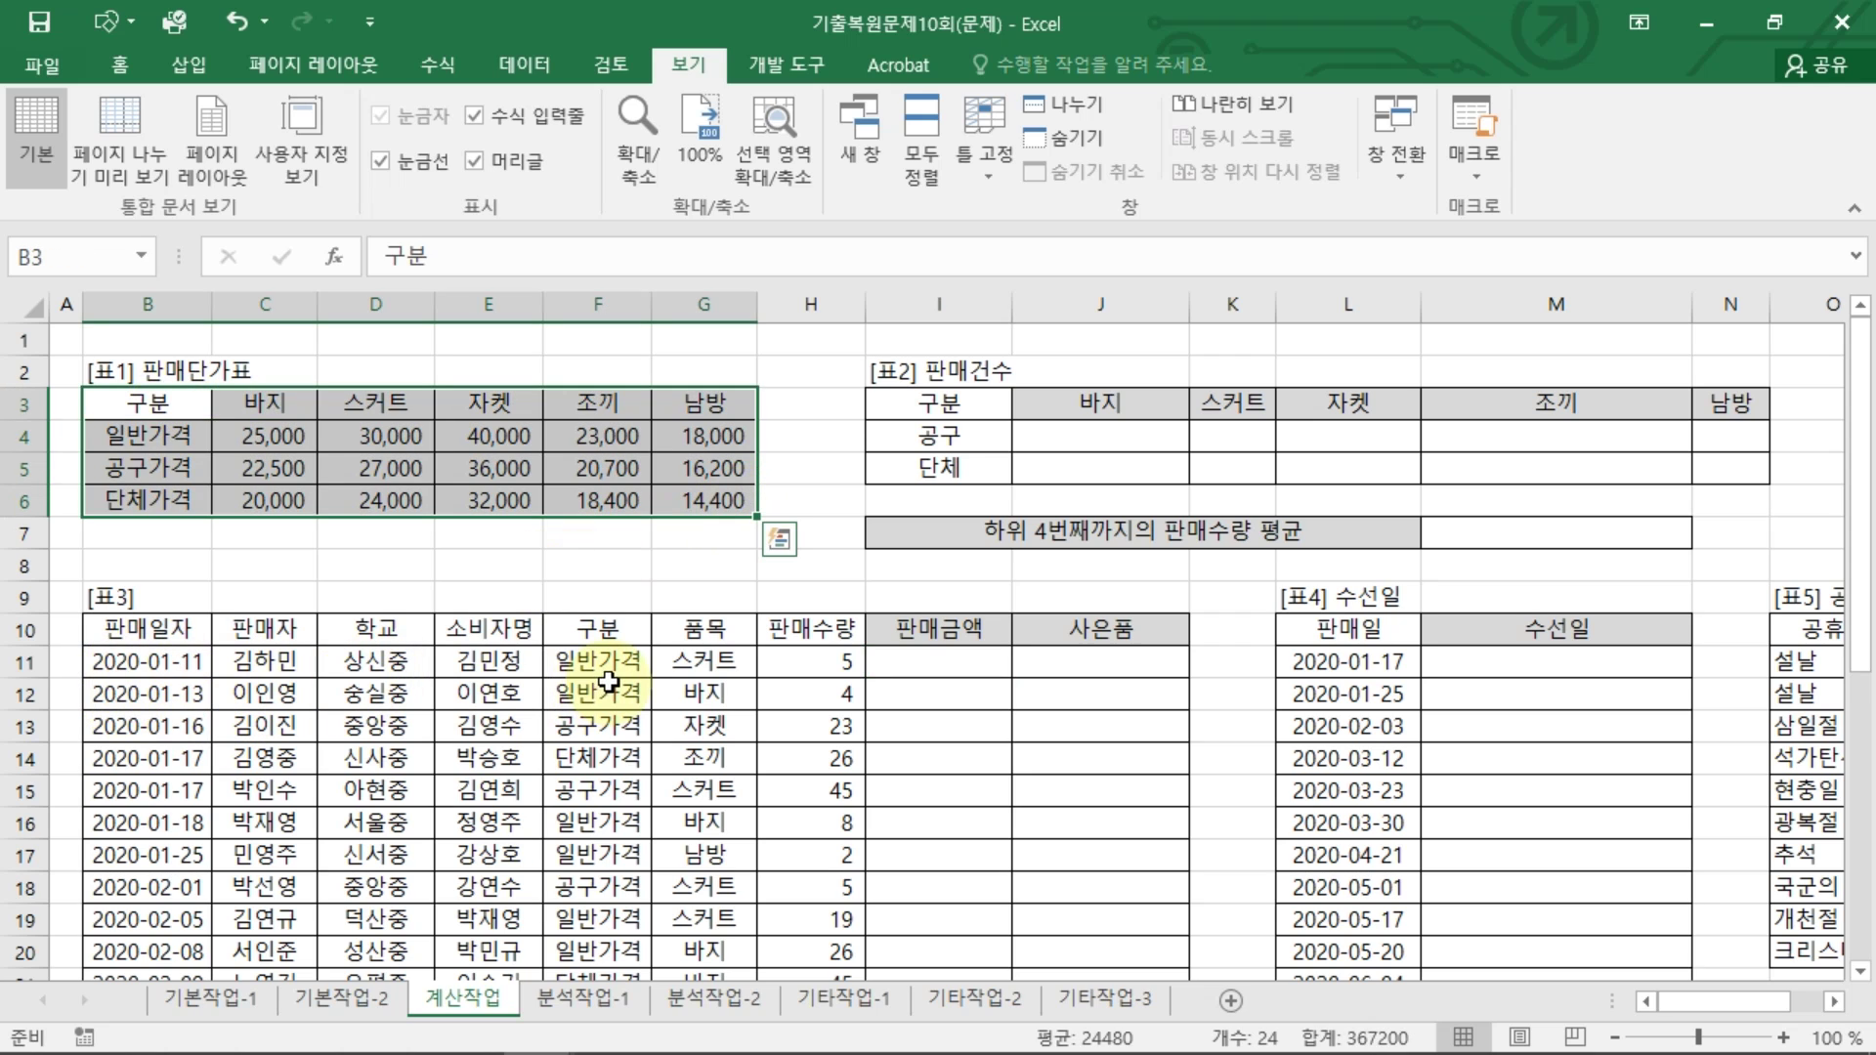
{"action": "left_click", "coordinate": [704, 628]}
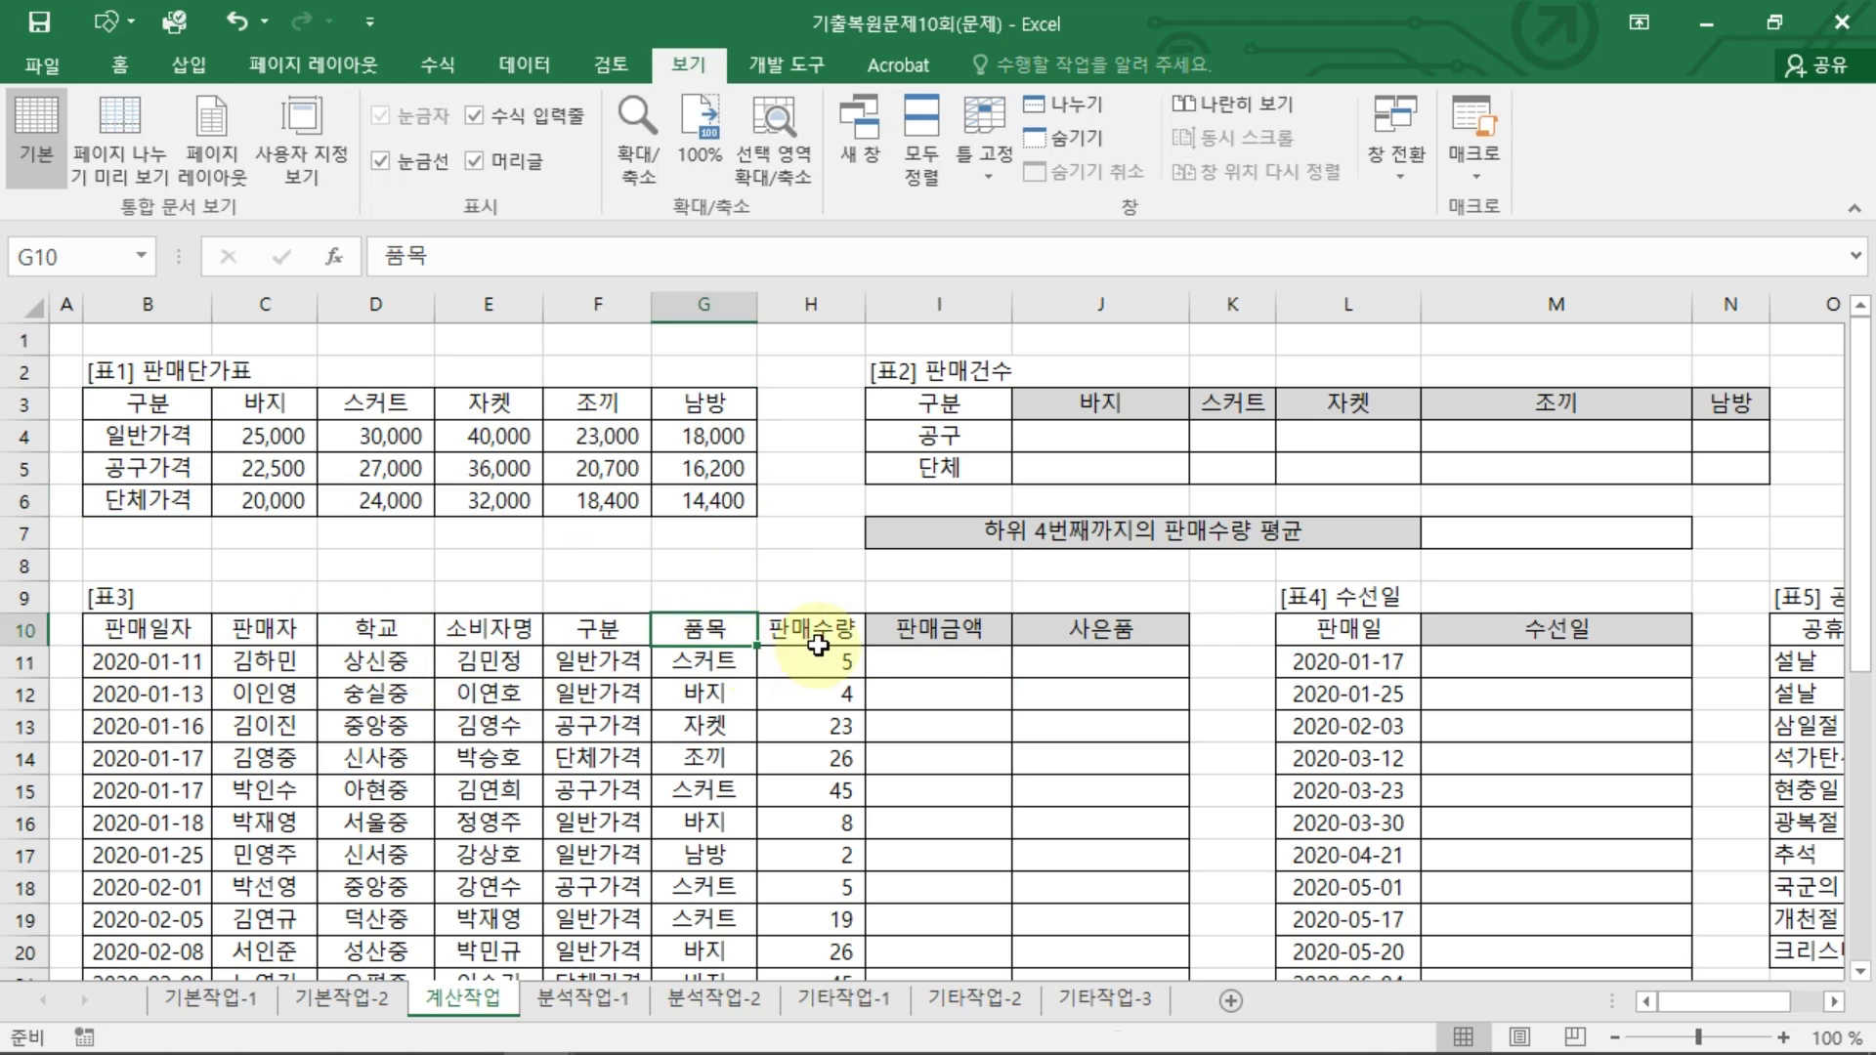
{"action": "left_click", "coordinate": [938, 665]}
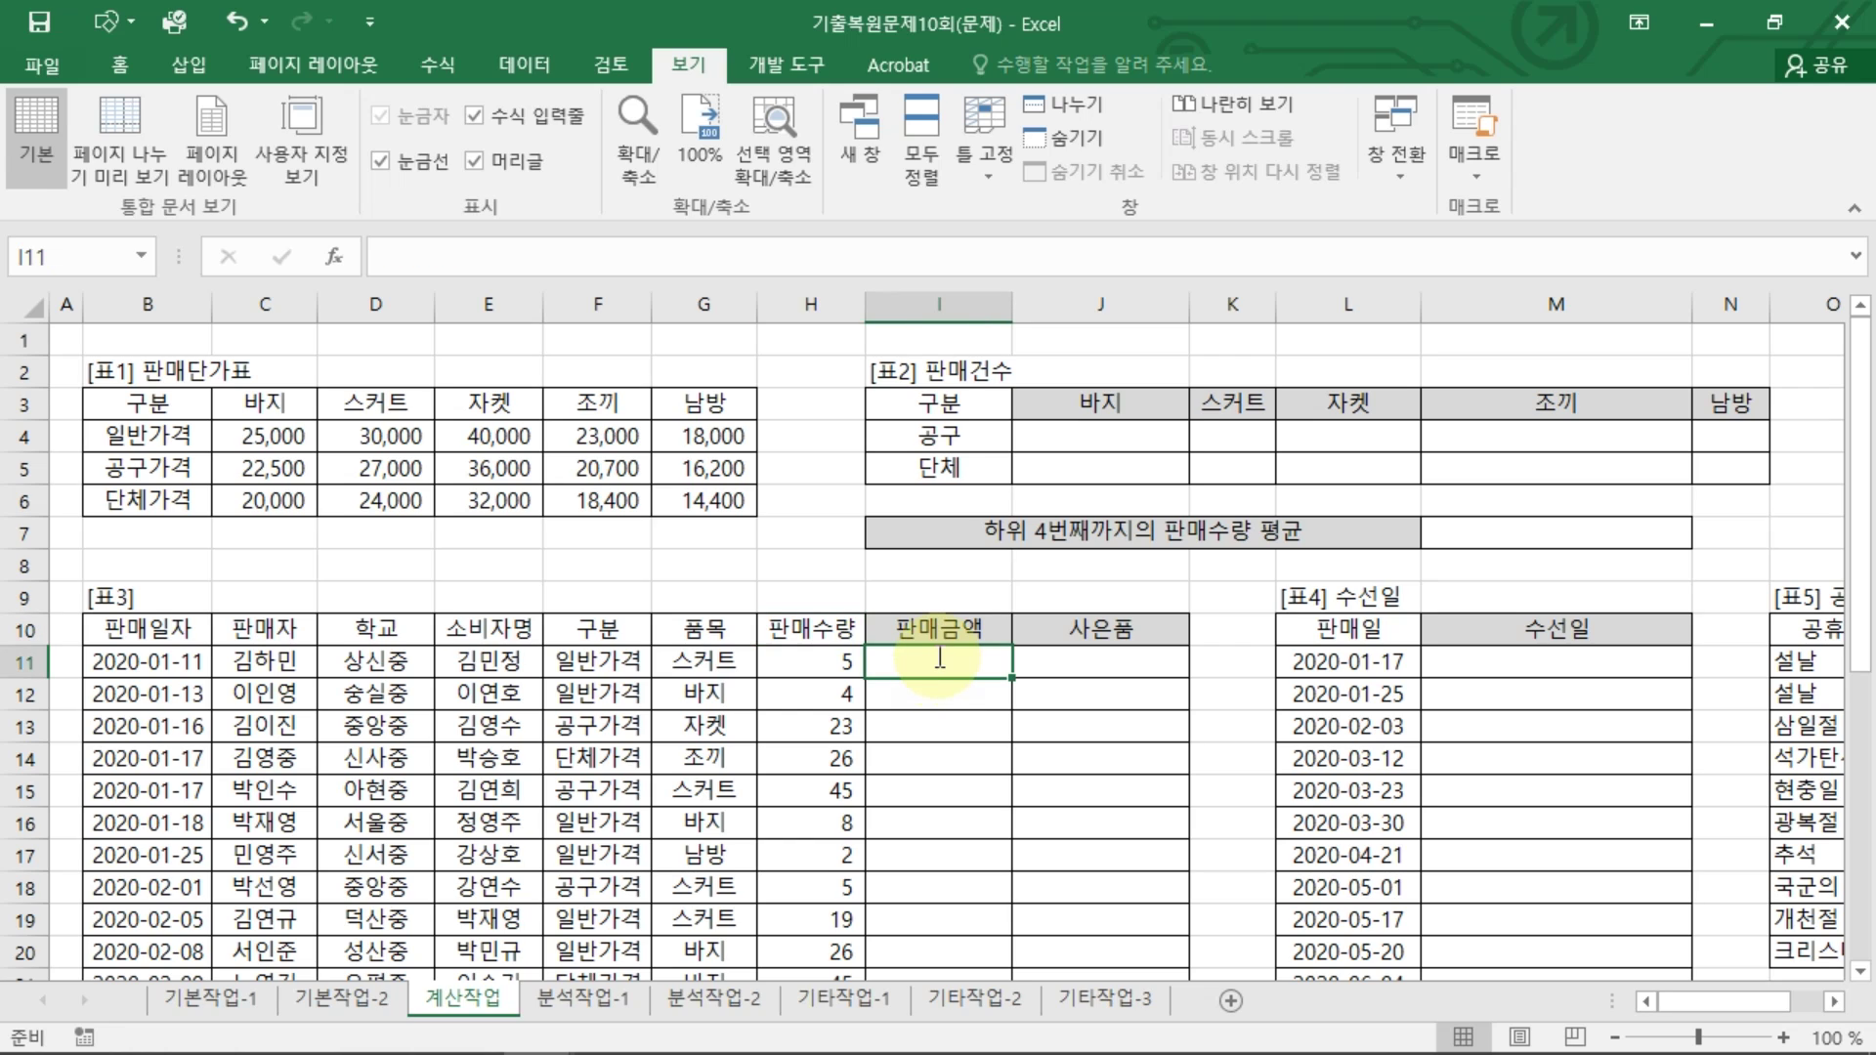
{"action": "type", "text": "="}
{"action": "left_click", "coordinate": [813, 694]}
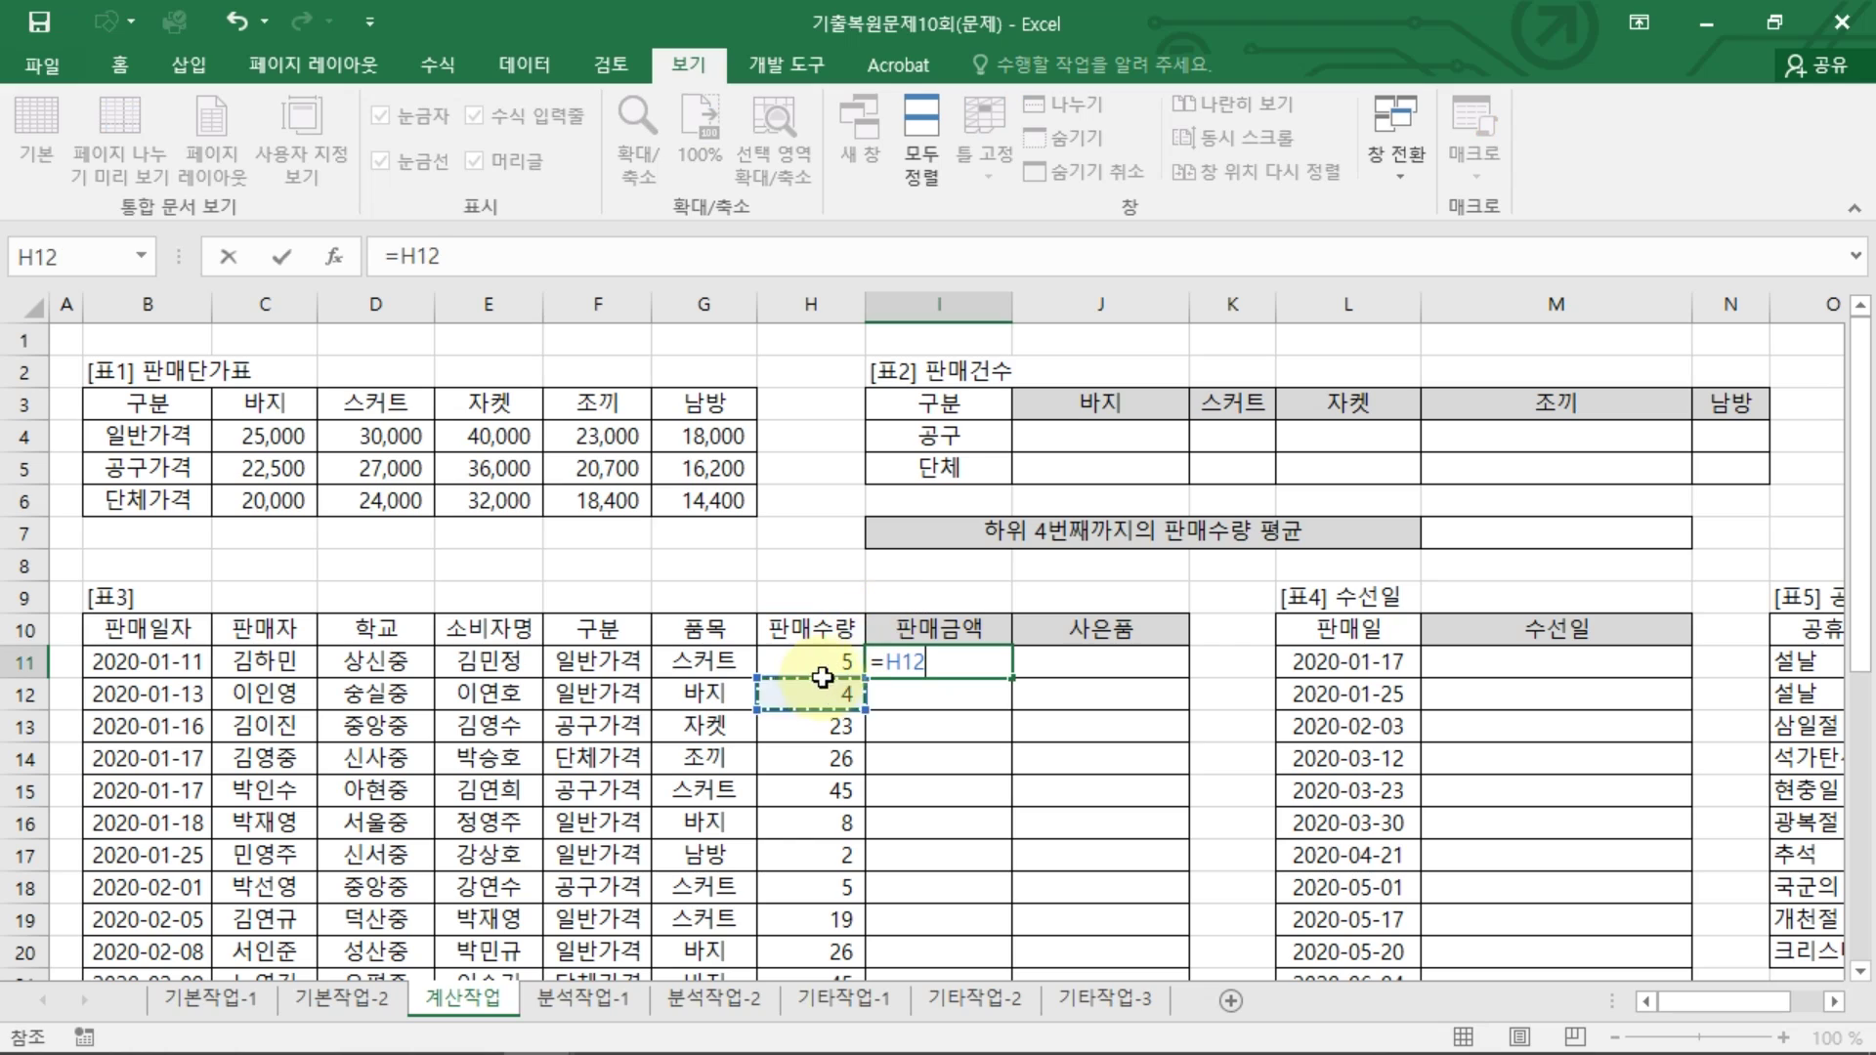
{"action": "left_click", "coordinate": [817, 665]}
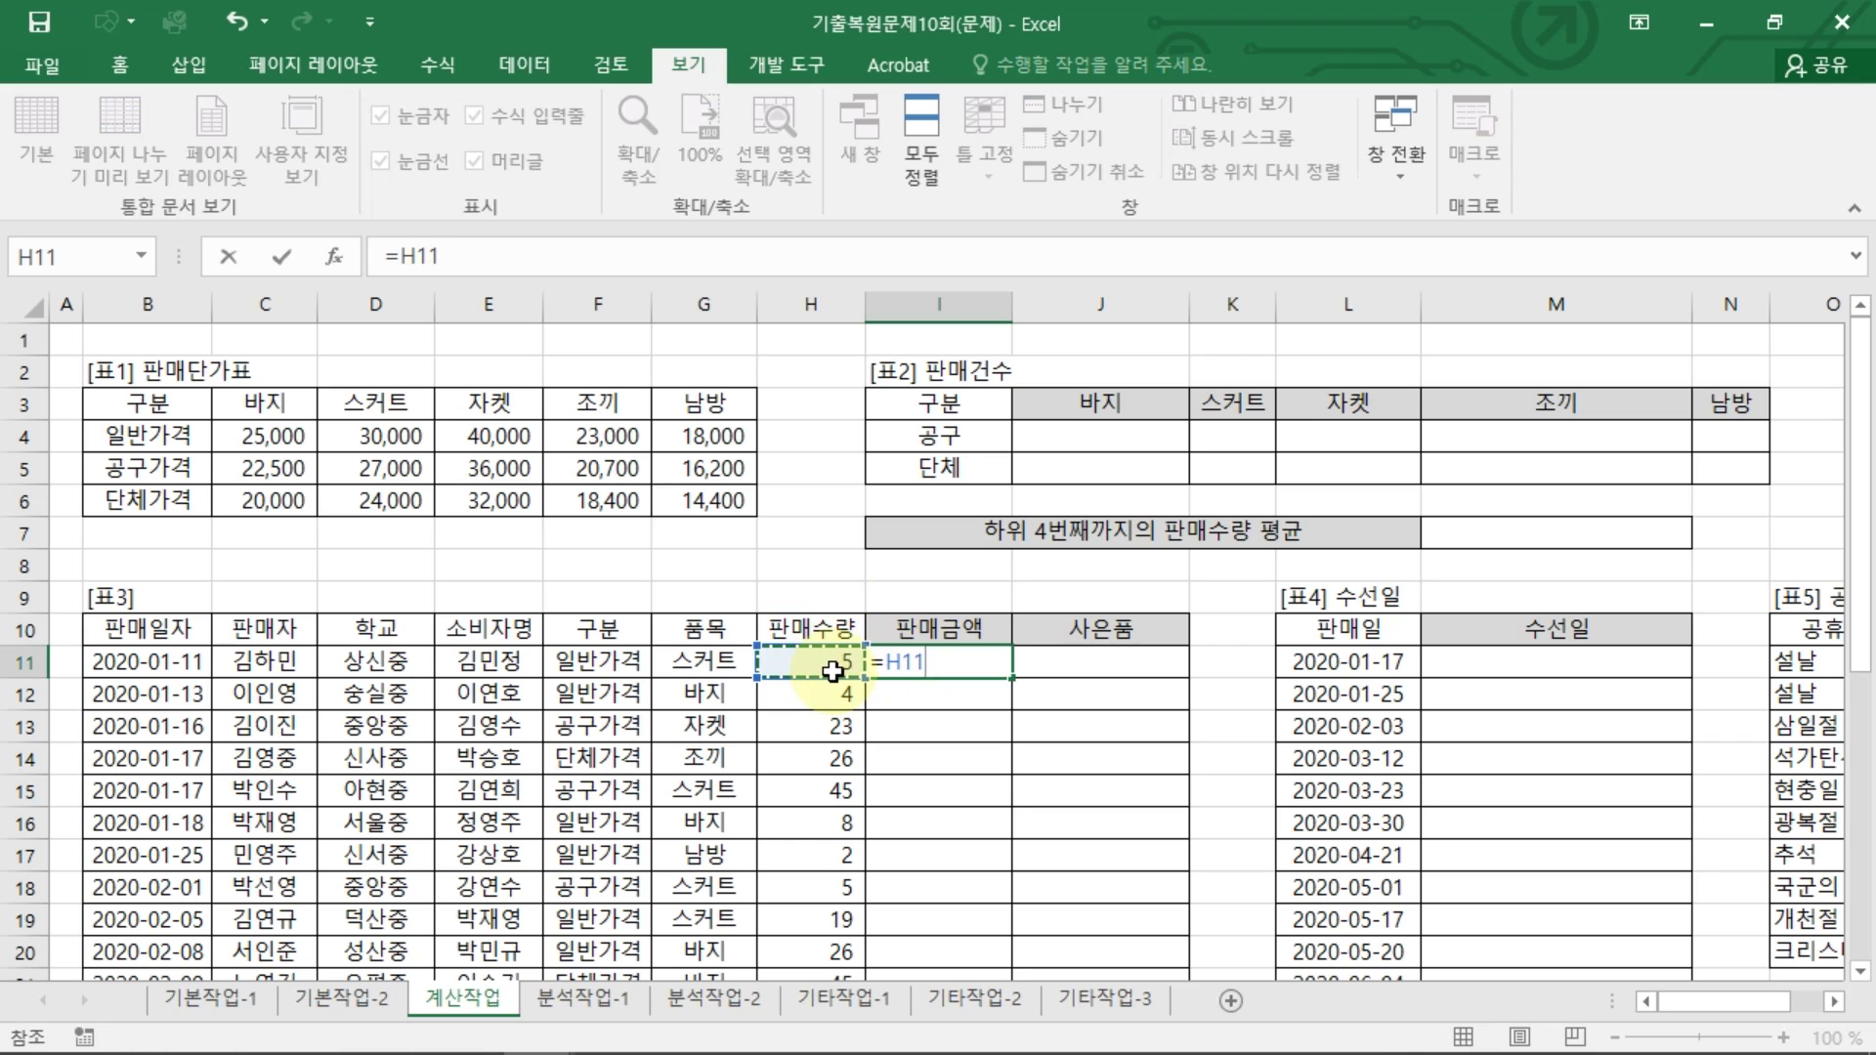
{"action": "type", "text": "*"}
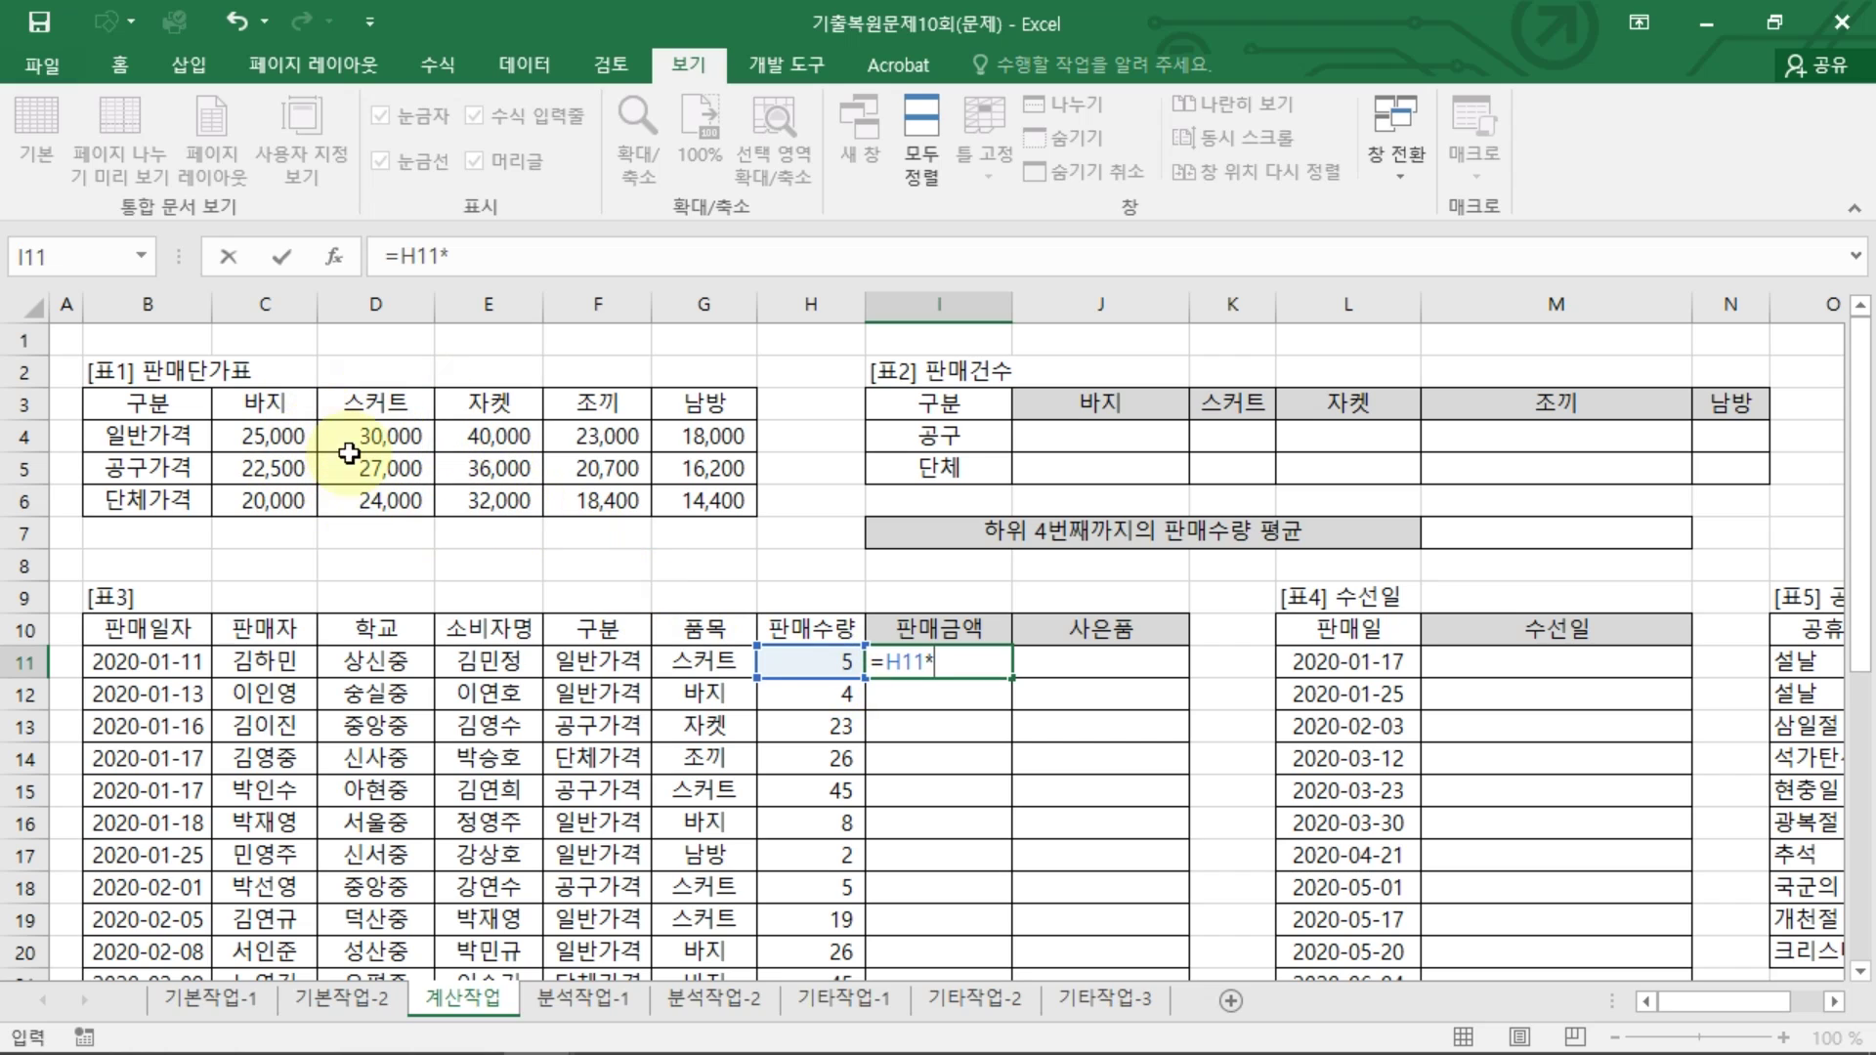
Step: Continue the formula with VLOOKUP, using F11 as the lookup value and the absolute range $B$4:$G$6 as the table array
{"action": "type", "text": "VL"}
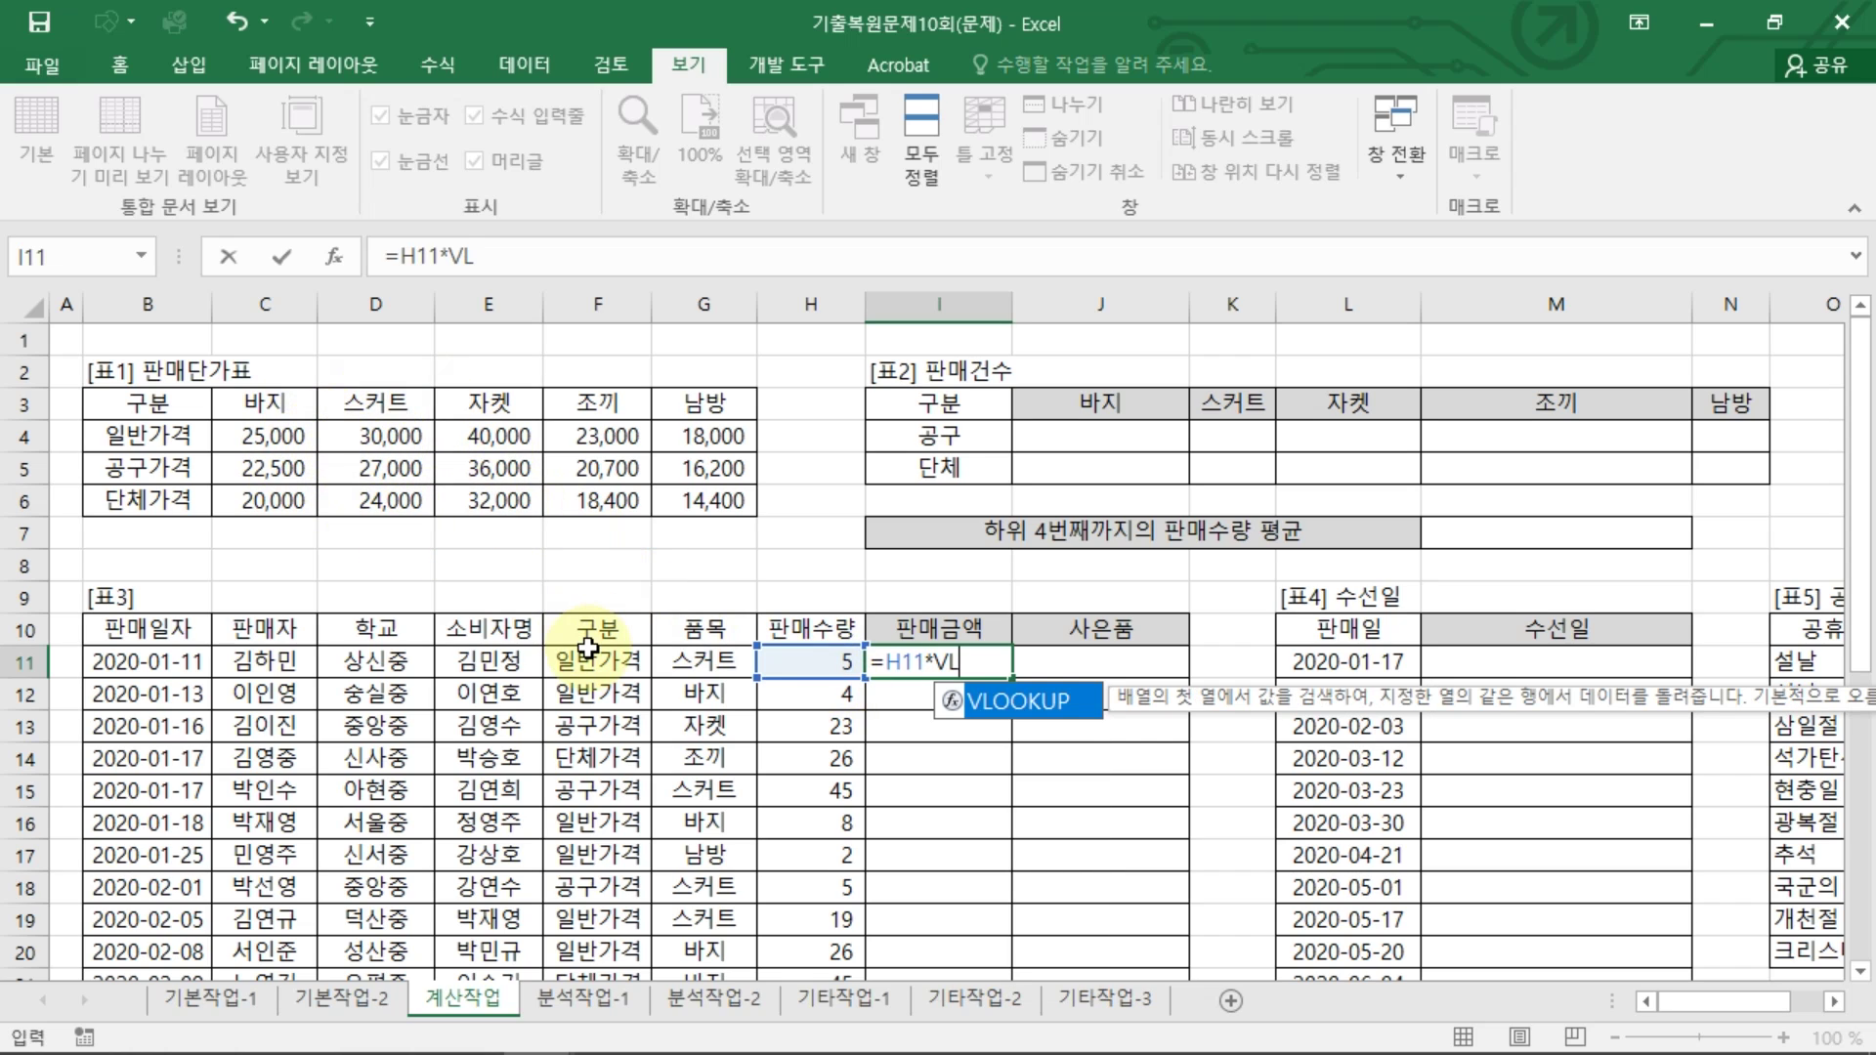
{"action": "key", "text": "Tab"}
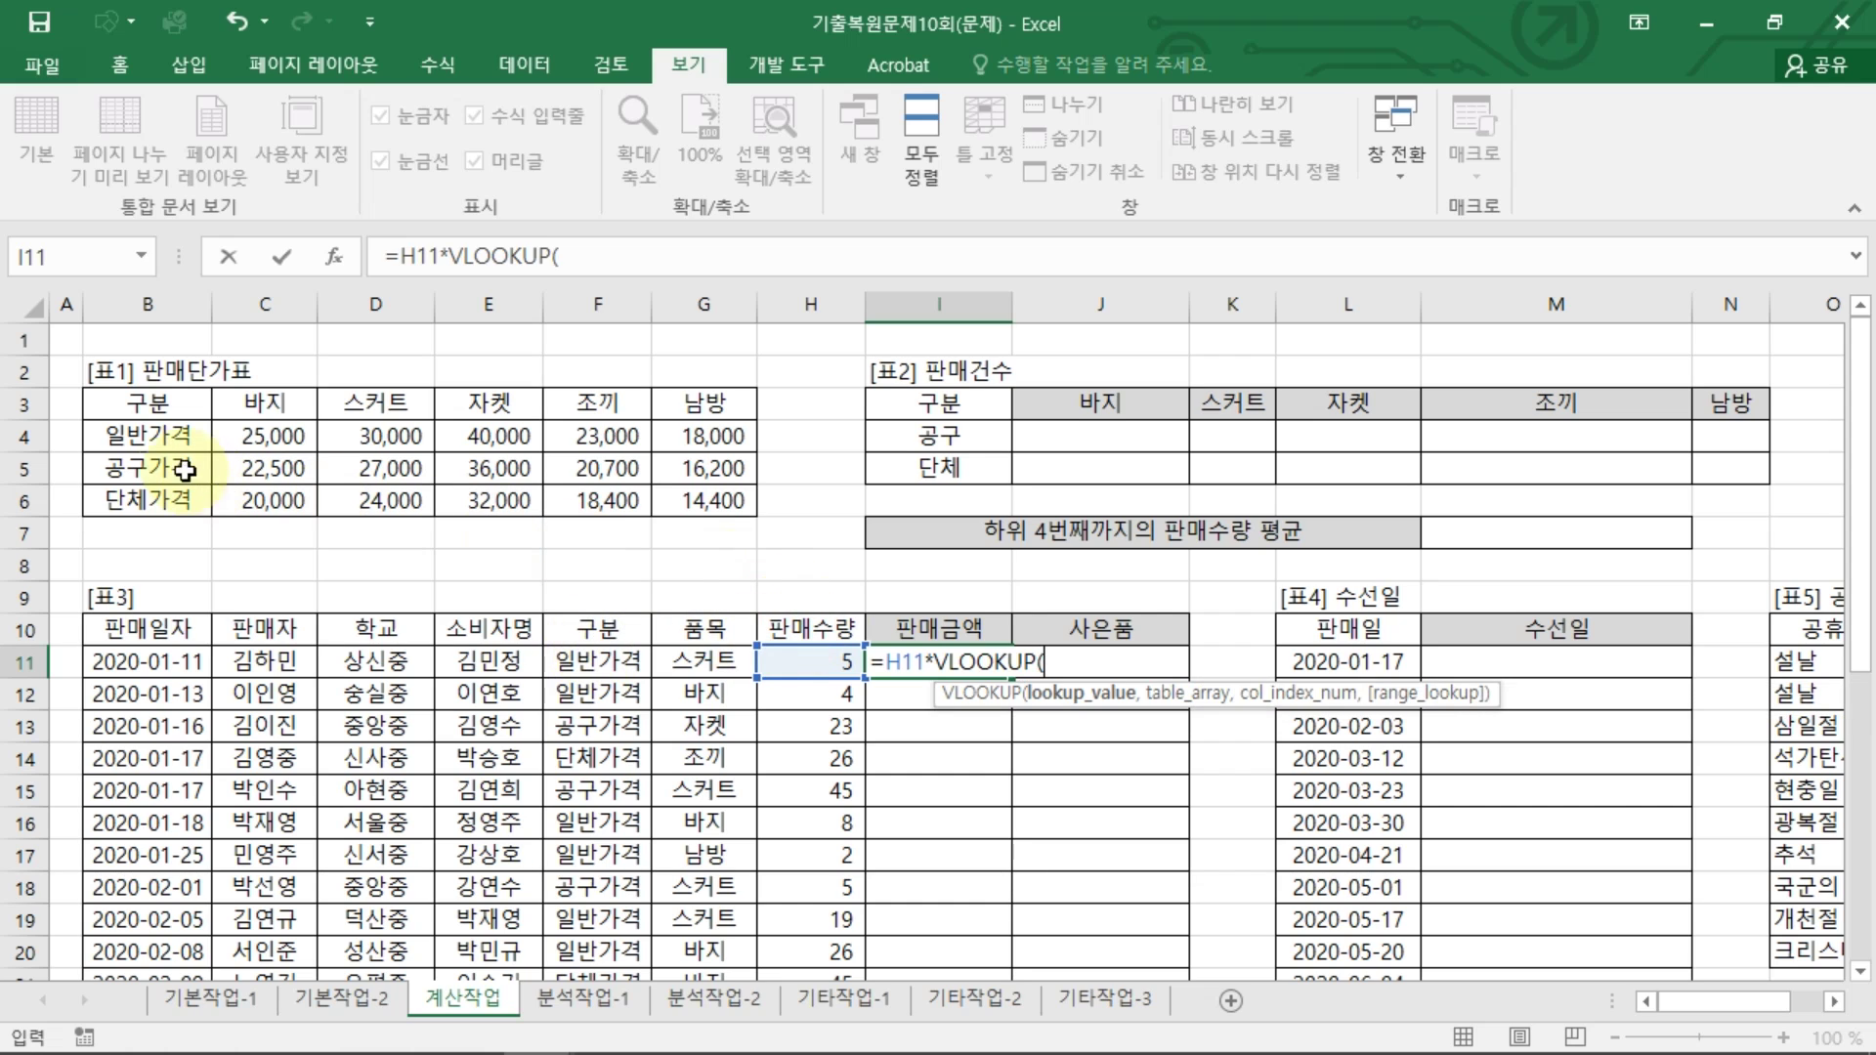
{"action": "left_click", "coordinate": [611, 667]}
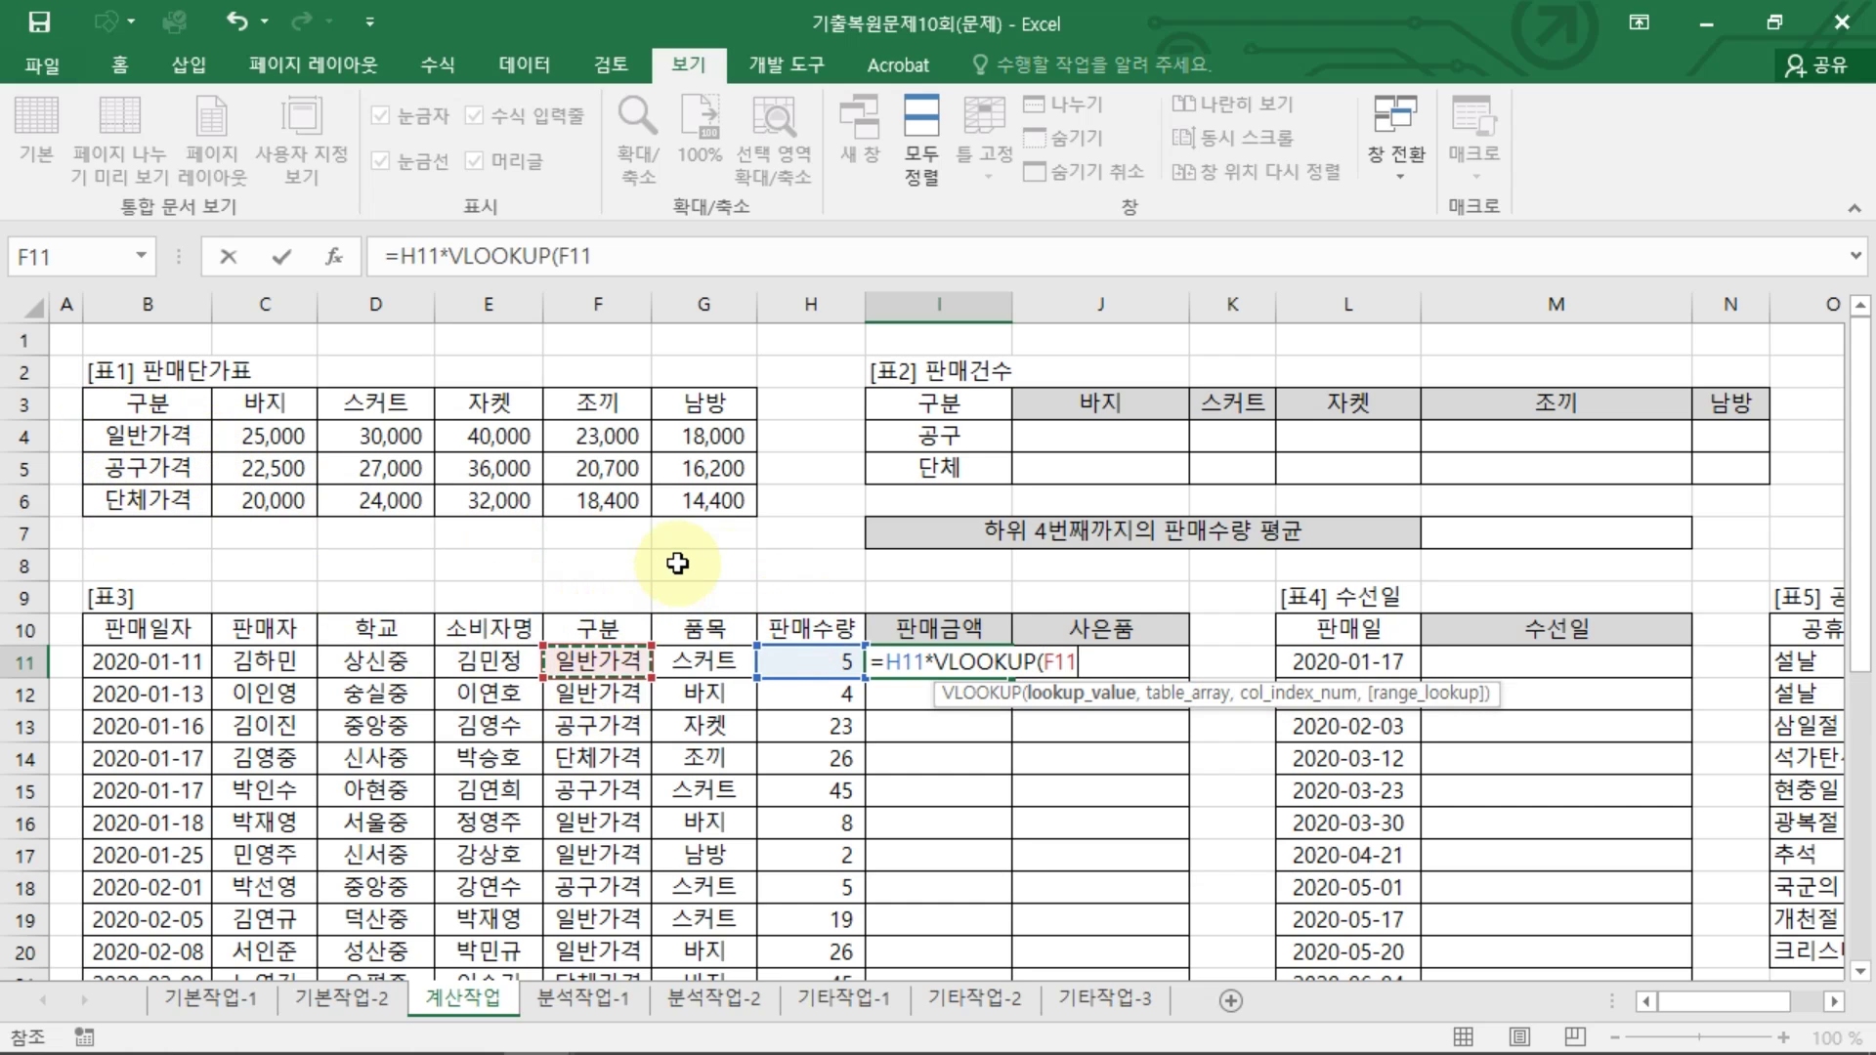
{"action": "type", "text": ","}
{"action": "left_click_drag", "start_coordinate": [157, 448], "coordinate": [679, 501]}
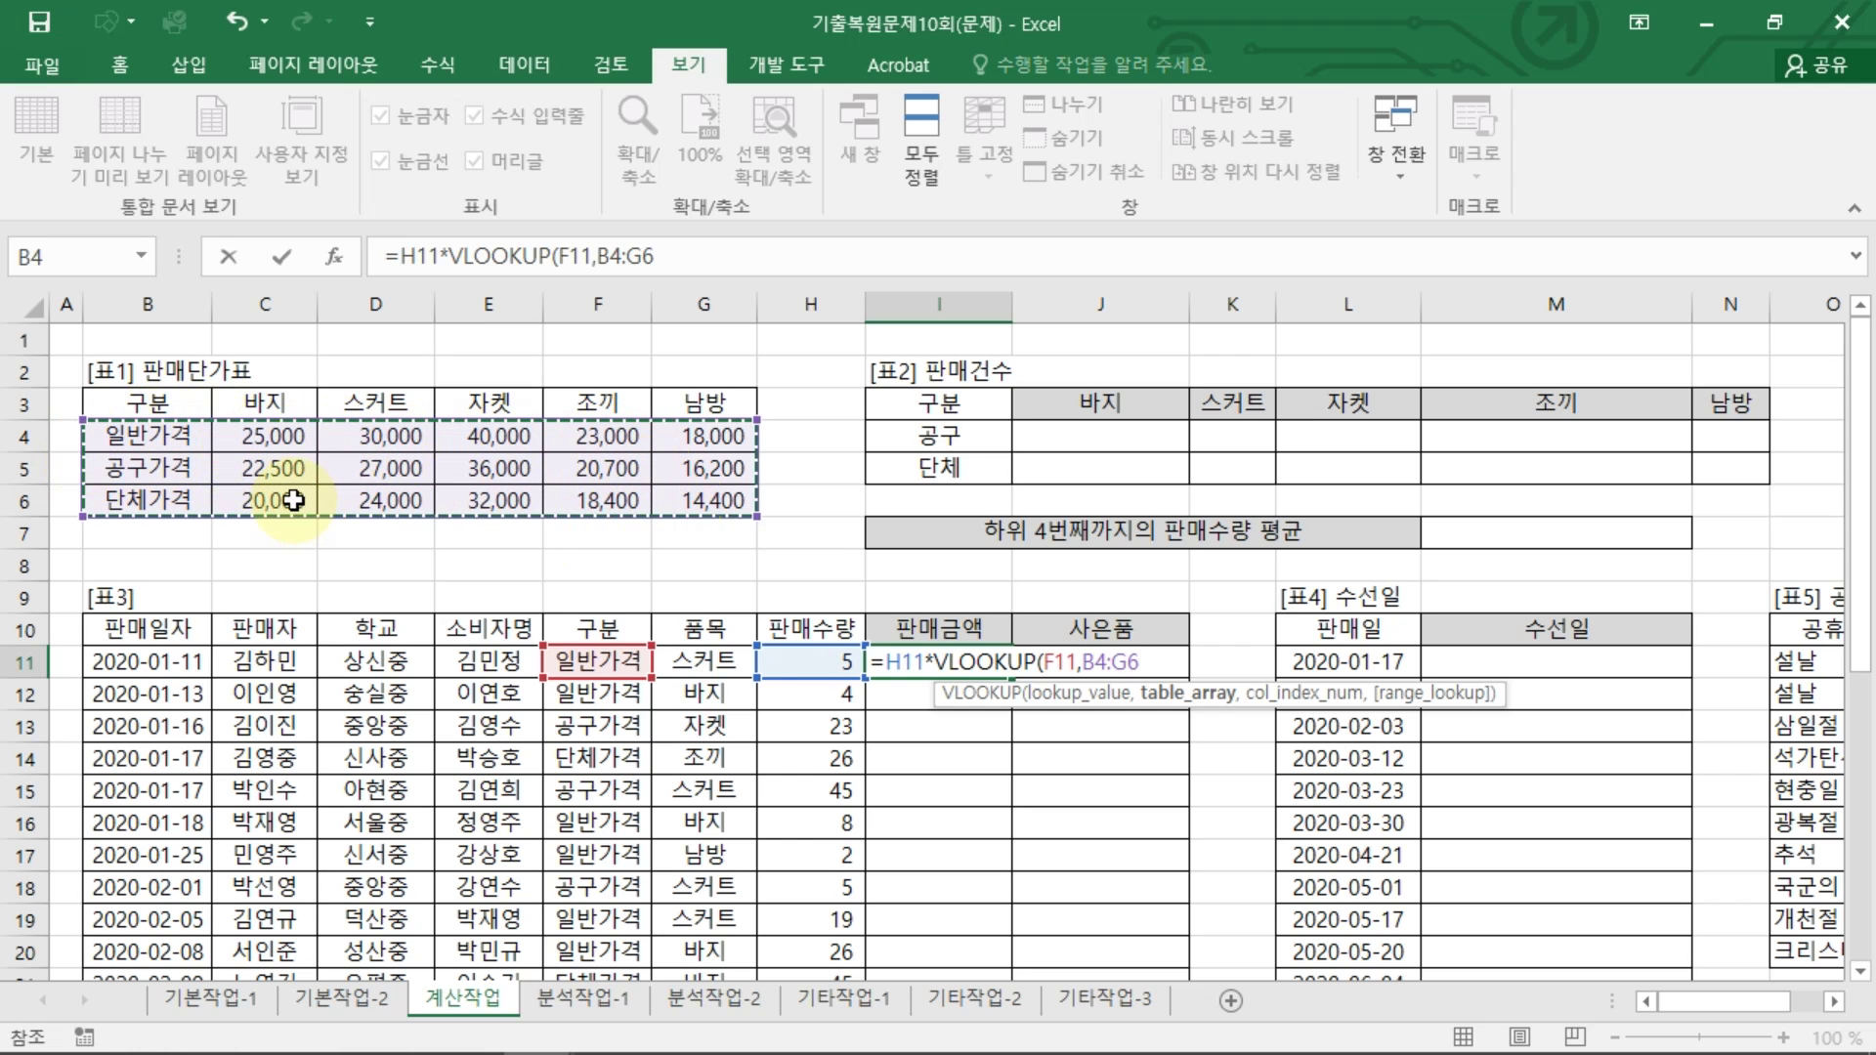
{"action": "key", "text": "F4"}
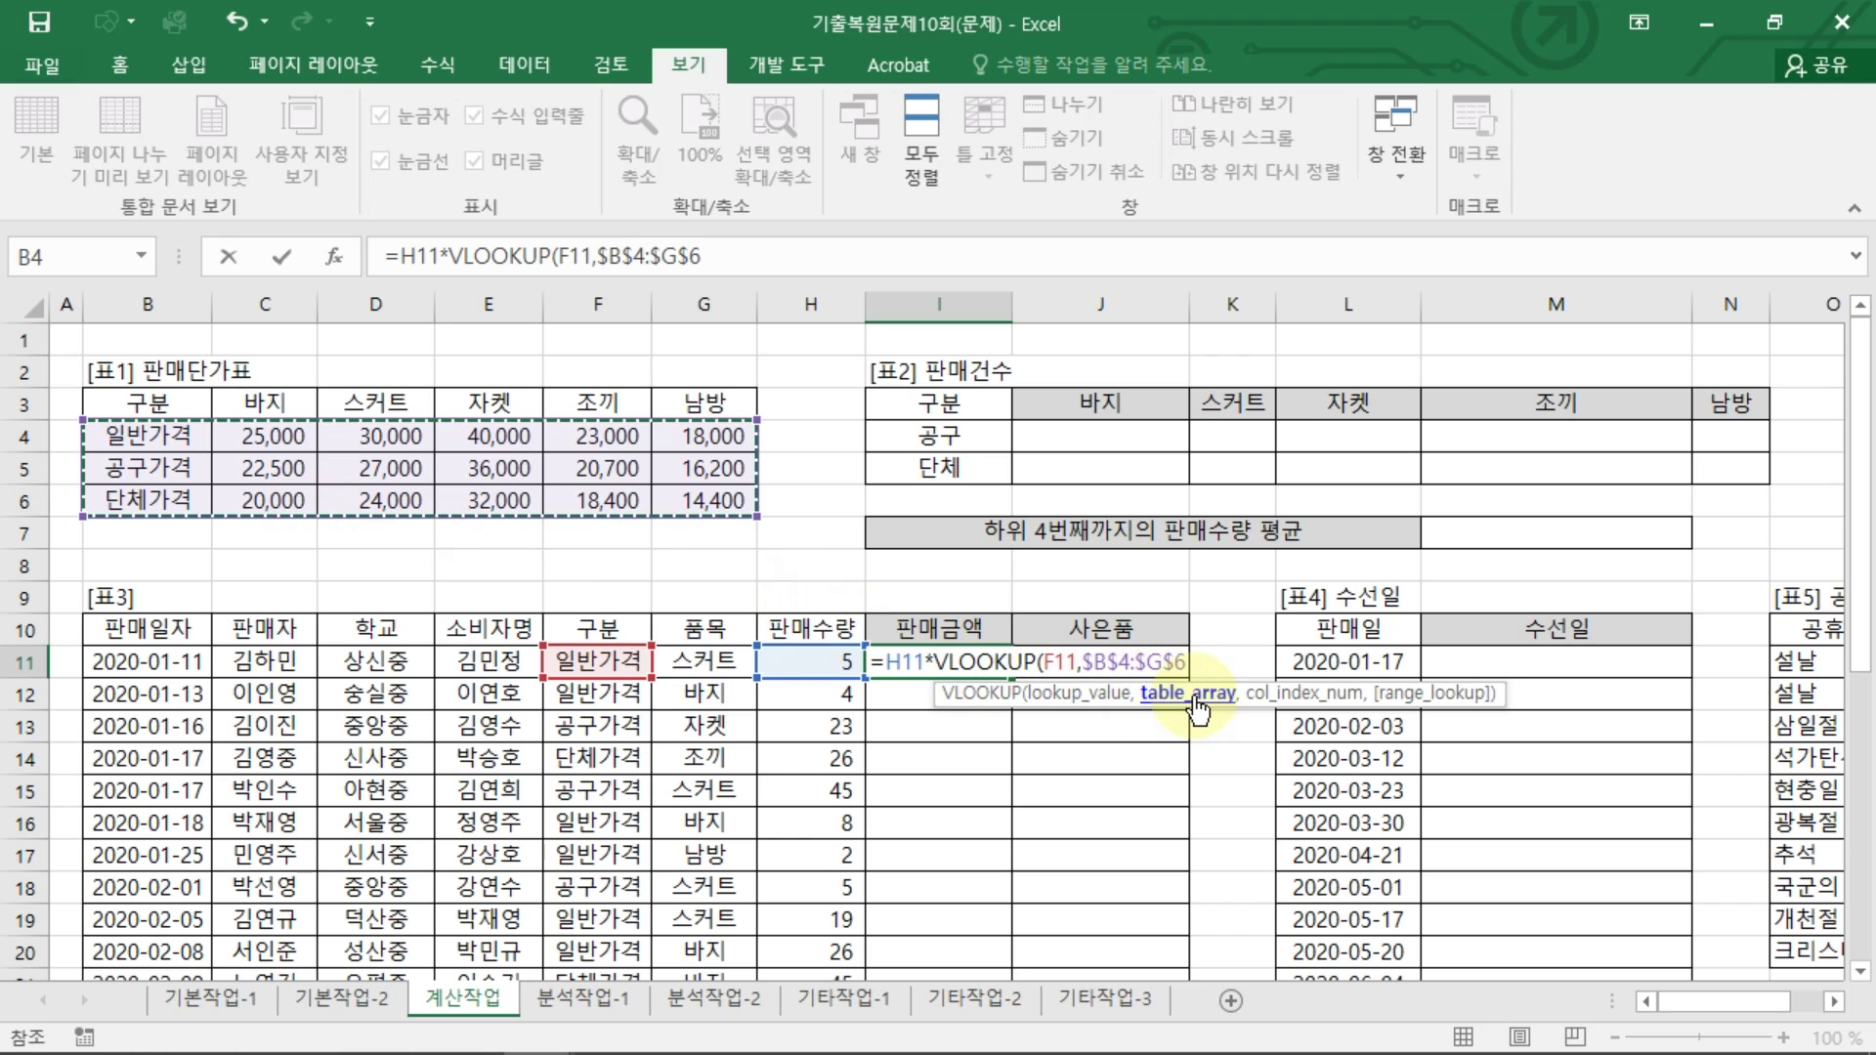
{"action": "type", "text": ","}
{"action": "key", "text": "ctrl+2"}
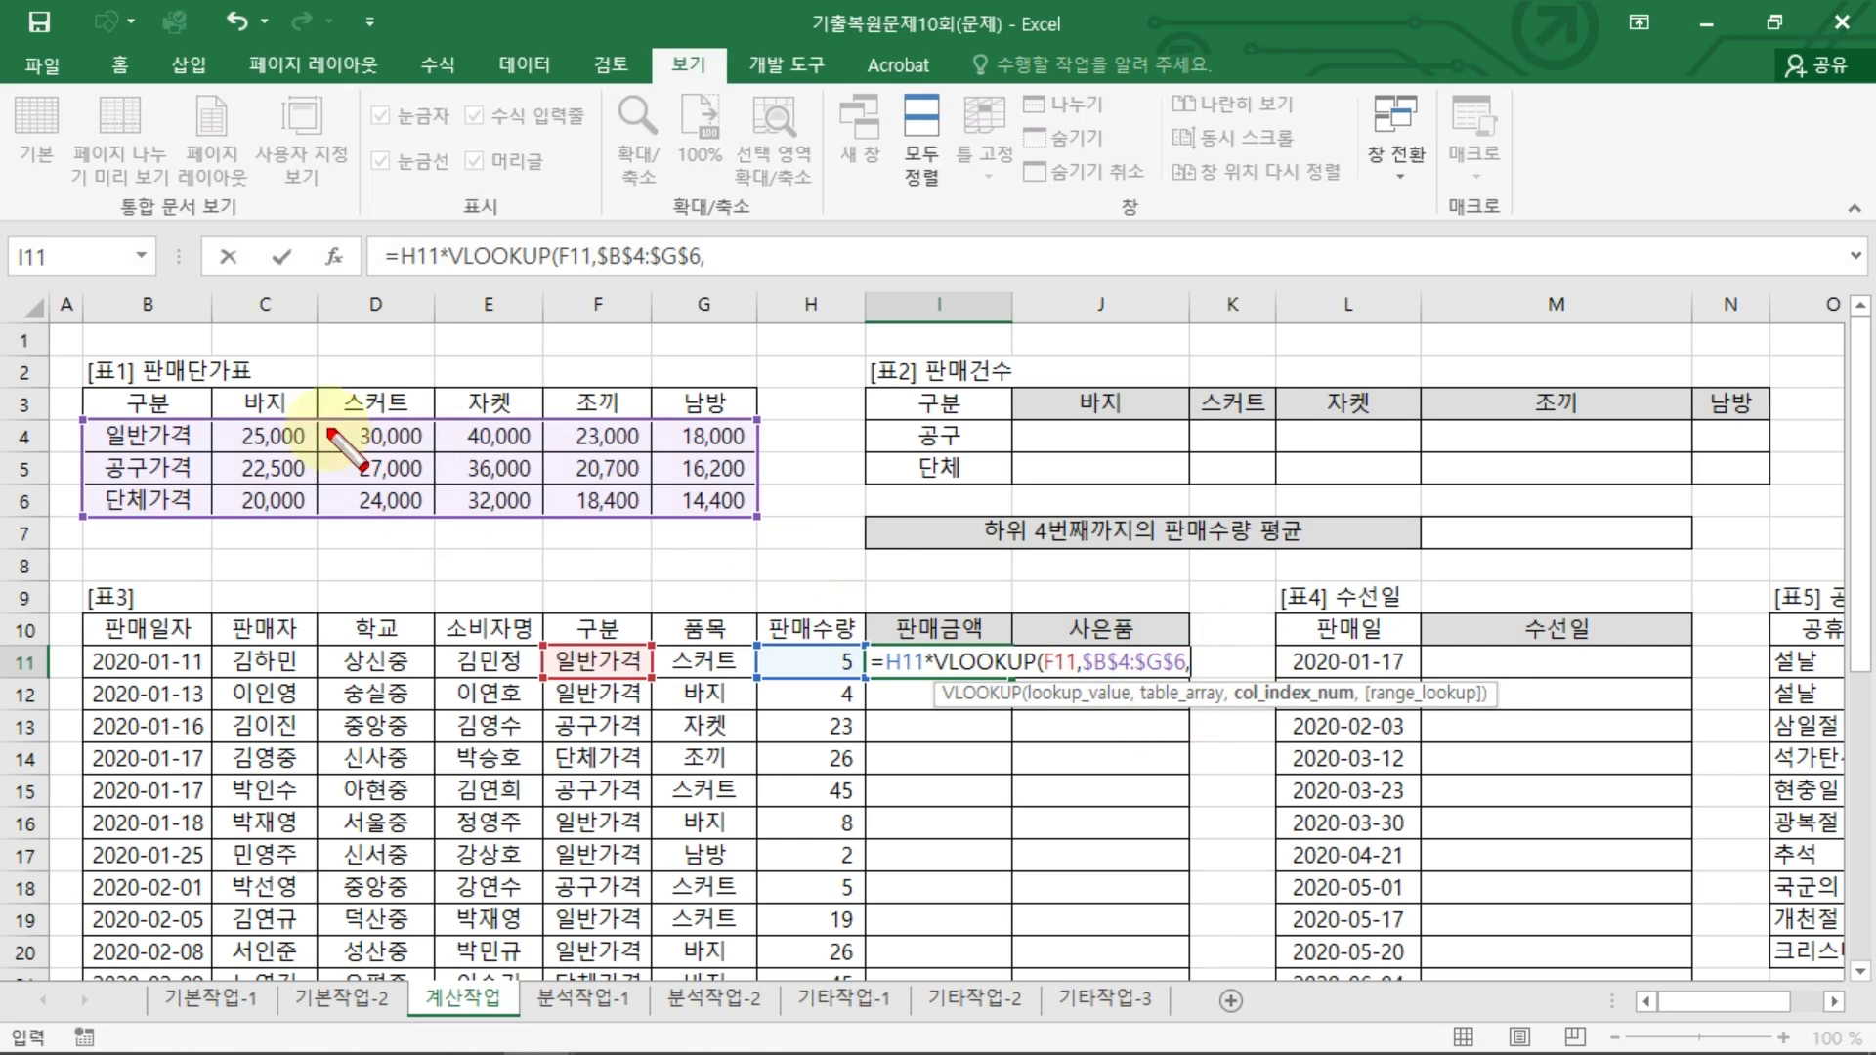
{"action": "left_click_drag", "start_coordinate": [285, 374], "coordinate": [272, 409]}
{"action": "left_click_drag", "start_coordinate": [378, 378], "coordinate": [403, 404]}
{"action": "left_click_drag", "start_coordinate": [466, 374], "coordinate": [467, 415]}
{"action": "left_click_drag", "start_coordinate": [581, 369], "coordinate": [594, 415]}
{"action": "left_click_drag", "start_coordinate": [682, 368], "coordinate": [668, 404]}
{"action": "left_click_drag", "start_coordinate": [677, 371], "coordinate": [704, 369]}
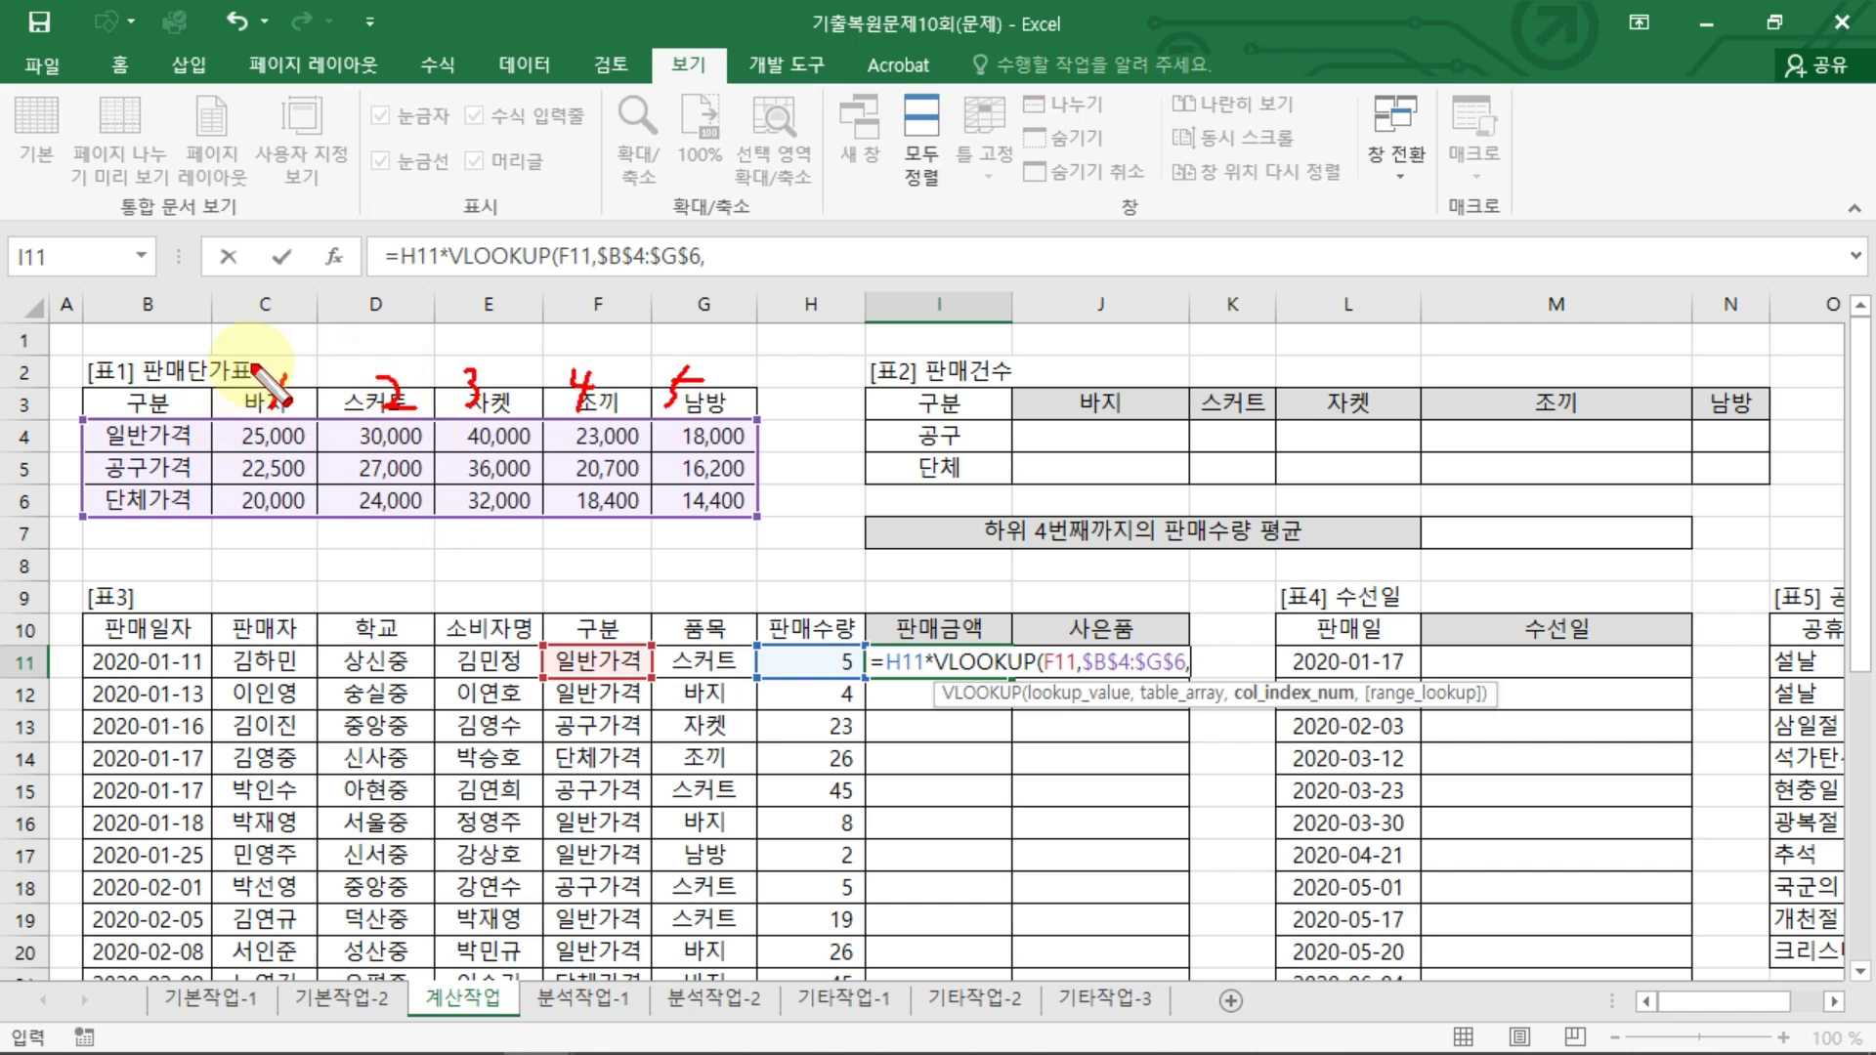
{"action": "mouse_move", "coordinate": [262, 362]}
{"action": "left_mouse_down"}
{"action": "mouse_move", "coordinate": [708, 347]}
{"action": "mouse_move", "coordinate": [742, 401]}
{"action": "left_mouse_up"}
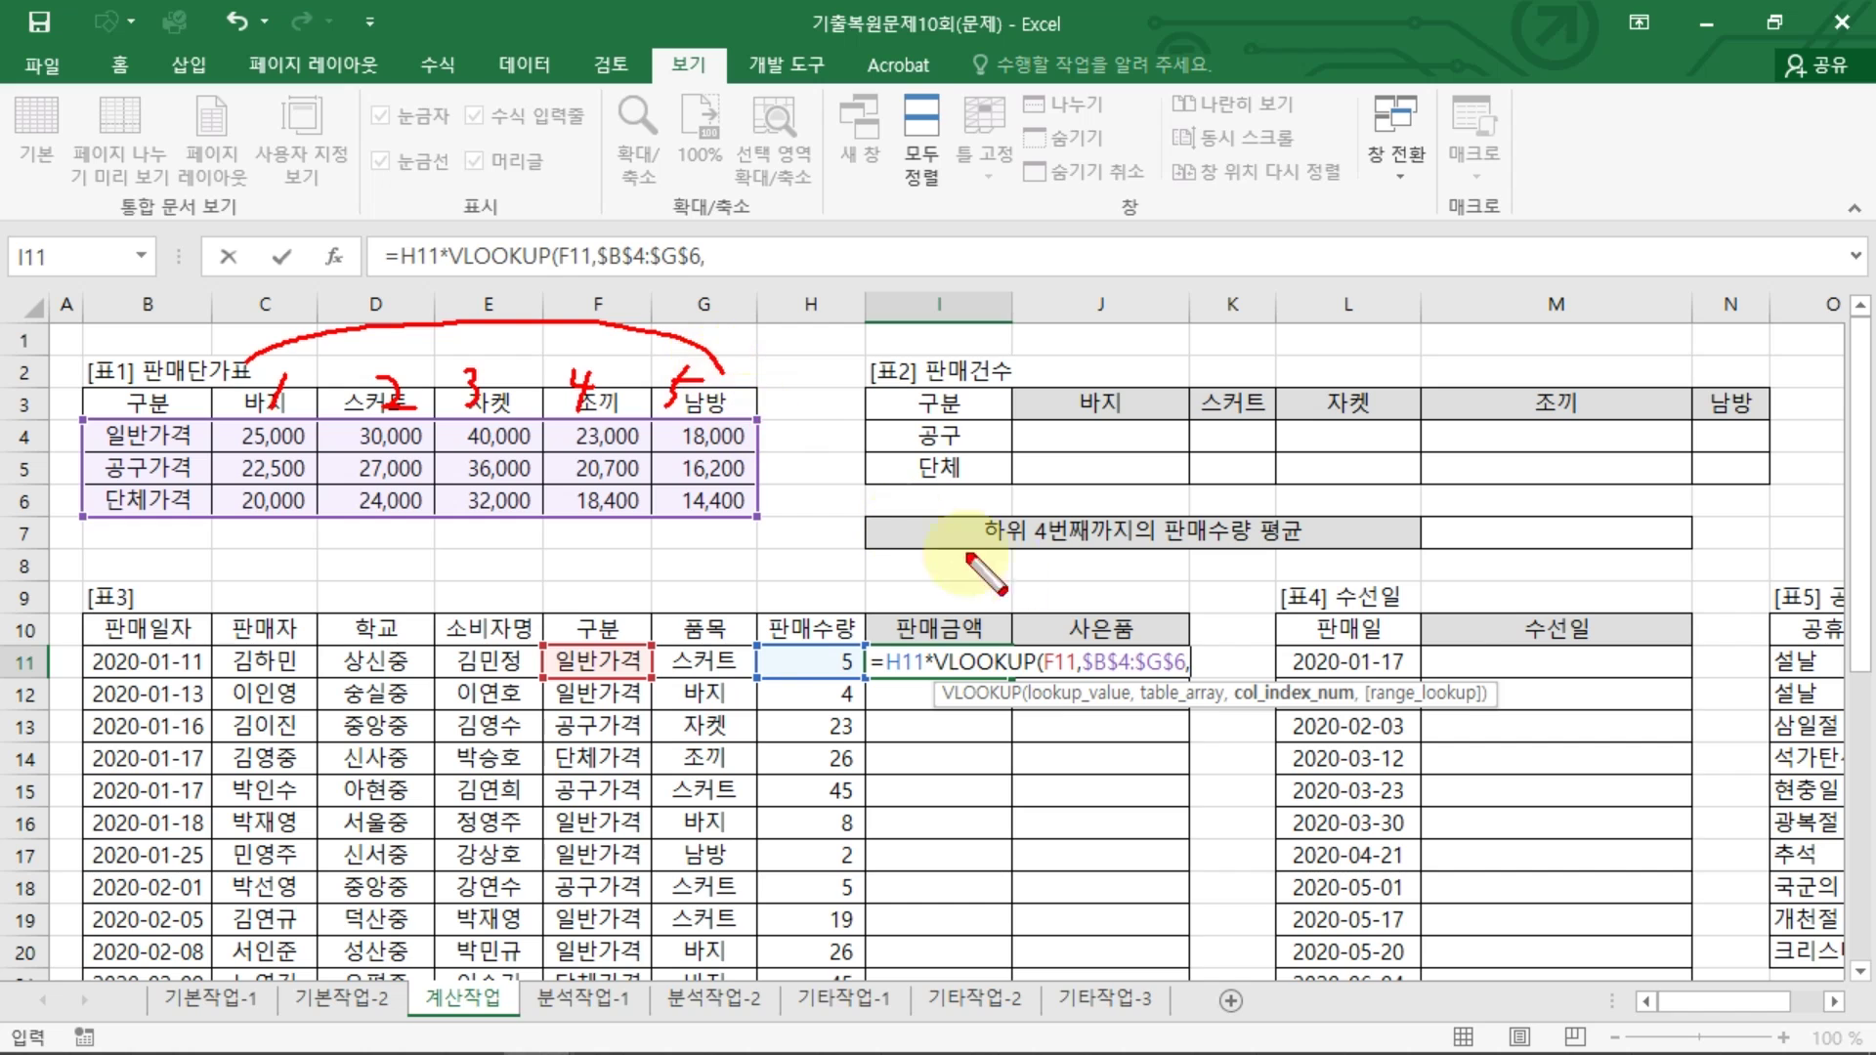
{"action": "key", "text": "Escape"}
Step: Nest a MATCH function as the VLOOKUP column index, with G11 as its lookup value
{"action": "type", "text": "MATCH("}
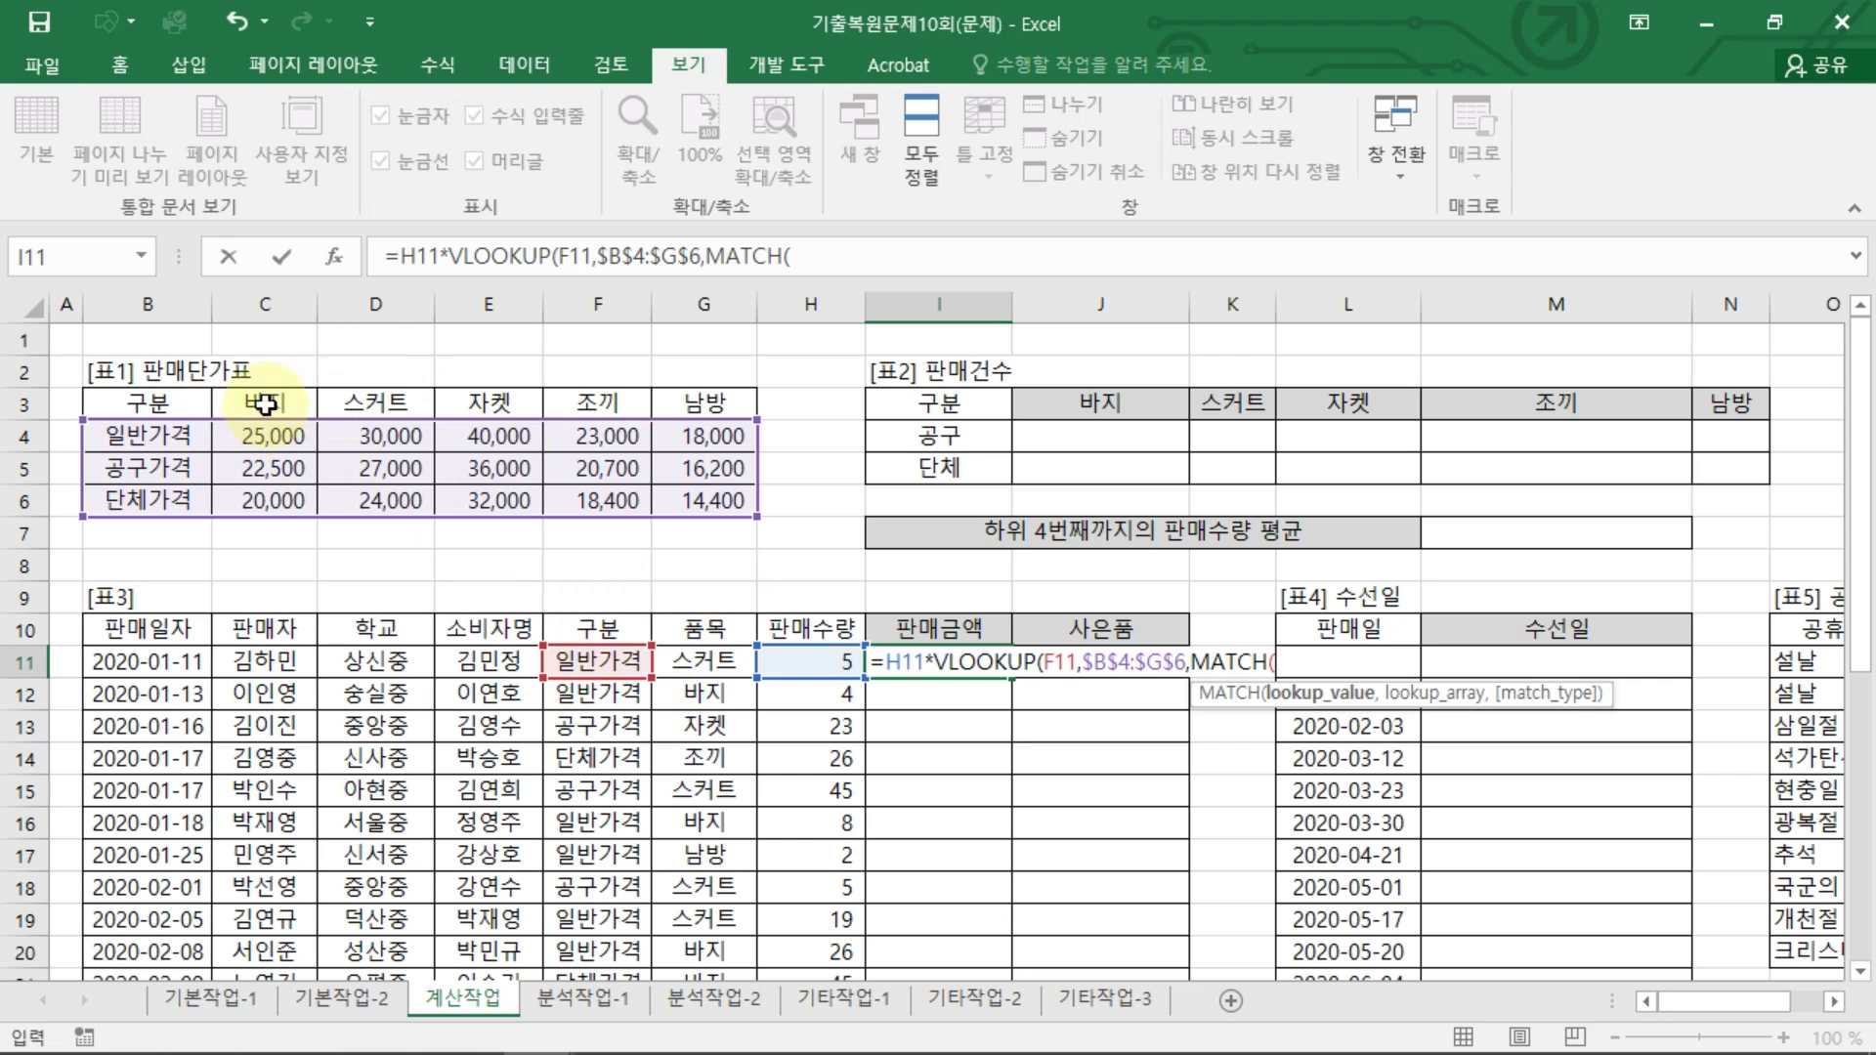
{"action": "left_click", "coordinate": [724, 665]}
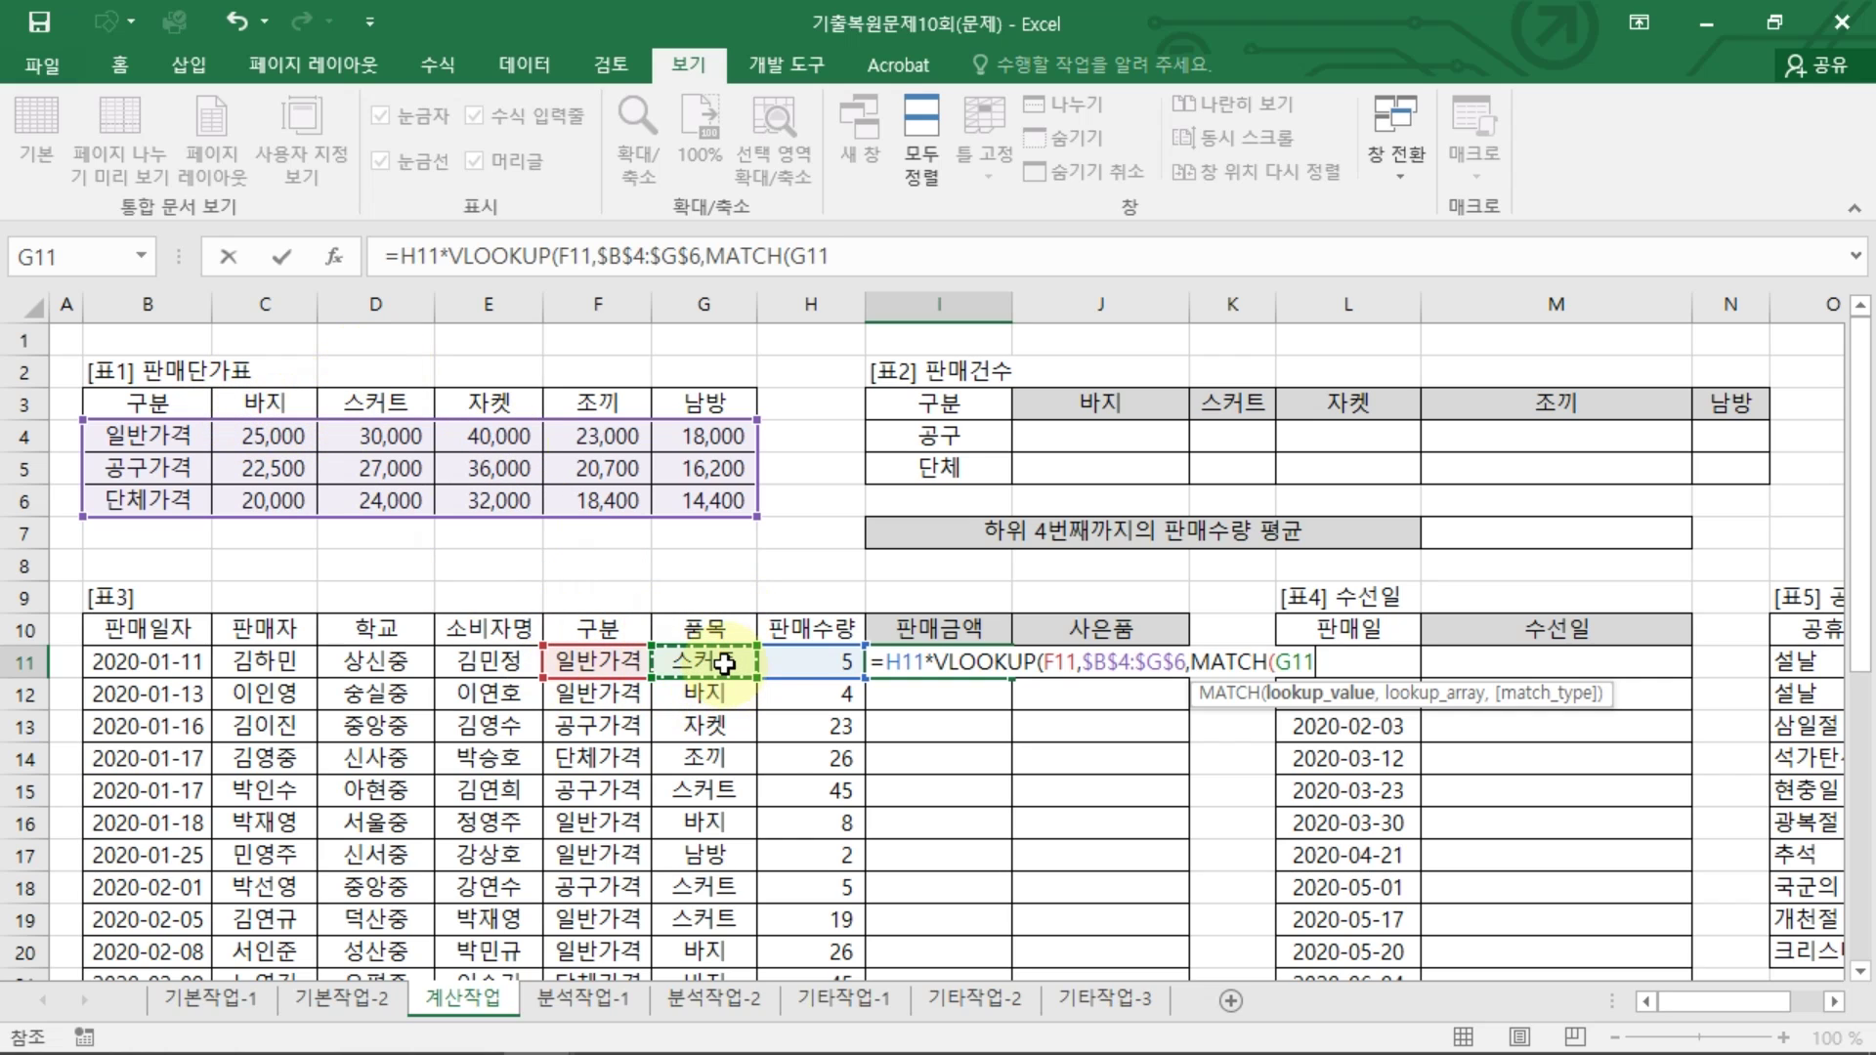
{"action": "type", "text": ","}
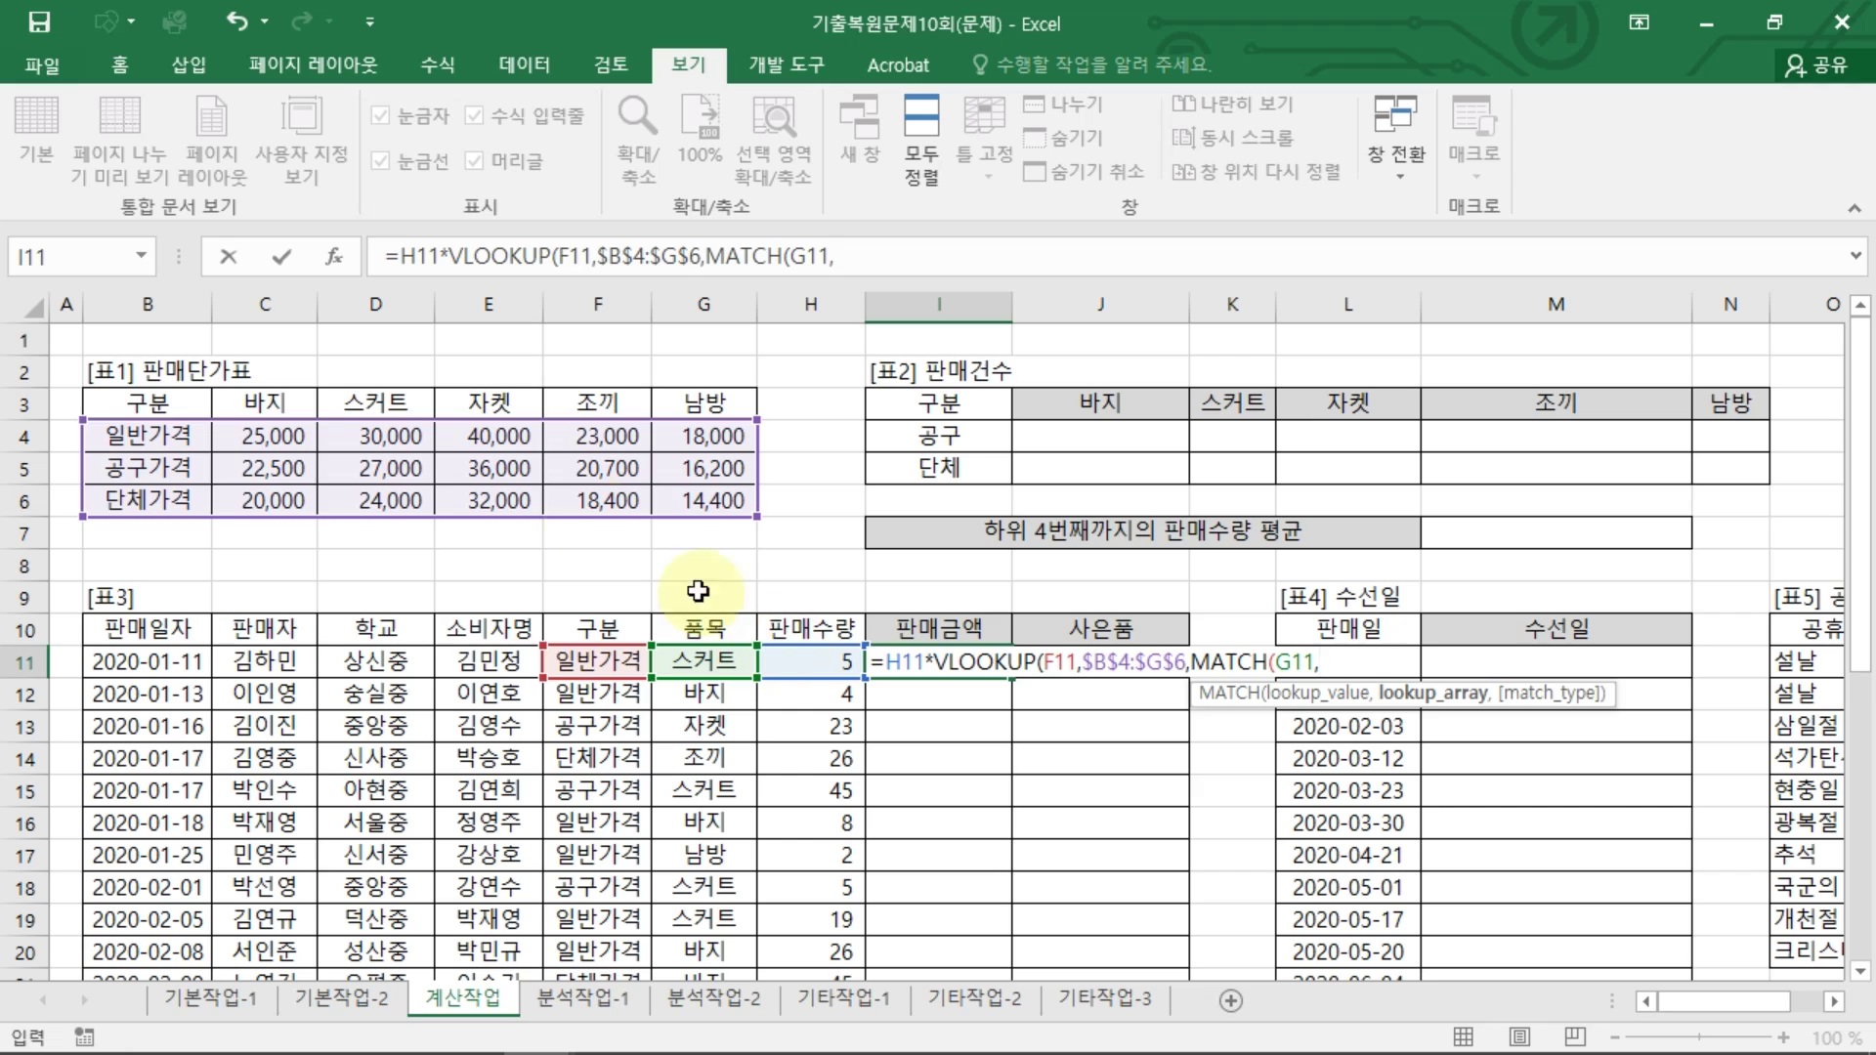
{"action": "left_click_drag", "start_coordinate": [293, 374], "coordinate": [284, 396]}
{"action": "left_click_drag", "start_coordinate": [416, 368], "coordinate": [487, 421]}
{"action": "left_click_drag", "start_coordinate": [596, 358], "coordinate": [631, 383]}
{"action": "mouse_move", "coordinate": [622, 366]}
{"action": "left_mouse_down"}
{"action": "mouse_move", "coordinate": [616, 406]}
{"action": "mouse_move", "coordinate": [684, 416]}
{"action": "mouse_move", "coordinate": [701, 363]}
{"action": "left_mouse_up"}
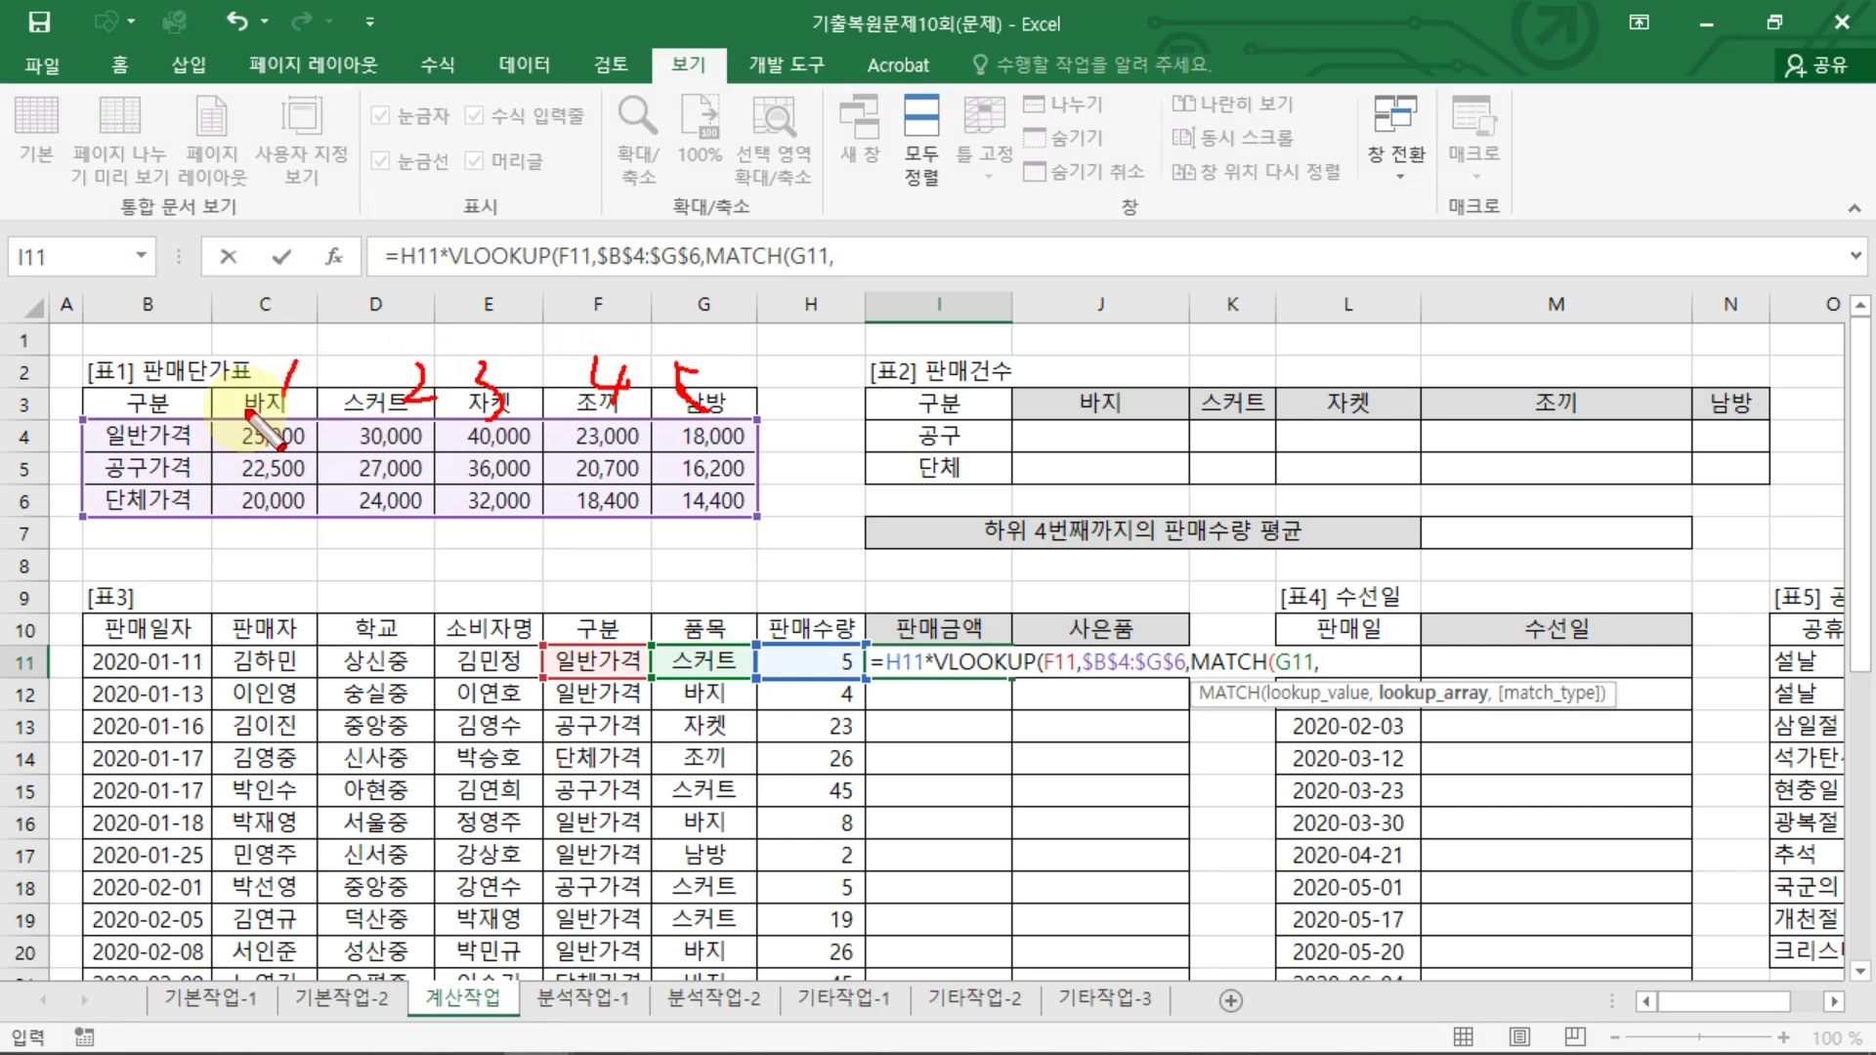
{"action": "mouse_move", "coordinate": [283, 357]}
{"action": "left_mouse_down"}
{"action": "mouse_move", "coordinate": [305, 415]}
{"action": "mouse_move", "coordinate": [256, 377]}
{"action": "mouse_move", "coordinate": [598, 374]}
{"action": "mouse_move", "coordinate": [689, 416]}
{"action": "mouse_move", "coordinate": [200, 413]}
{"action": "mouse_move", "coordinate": [219, 383]}
{"action": "left_mouse_up"}
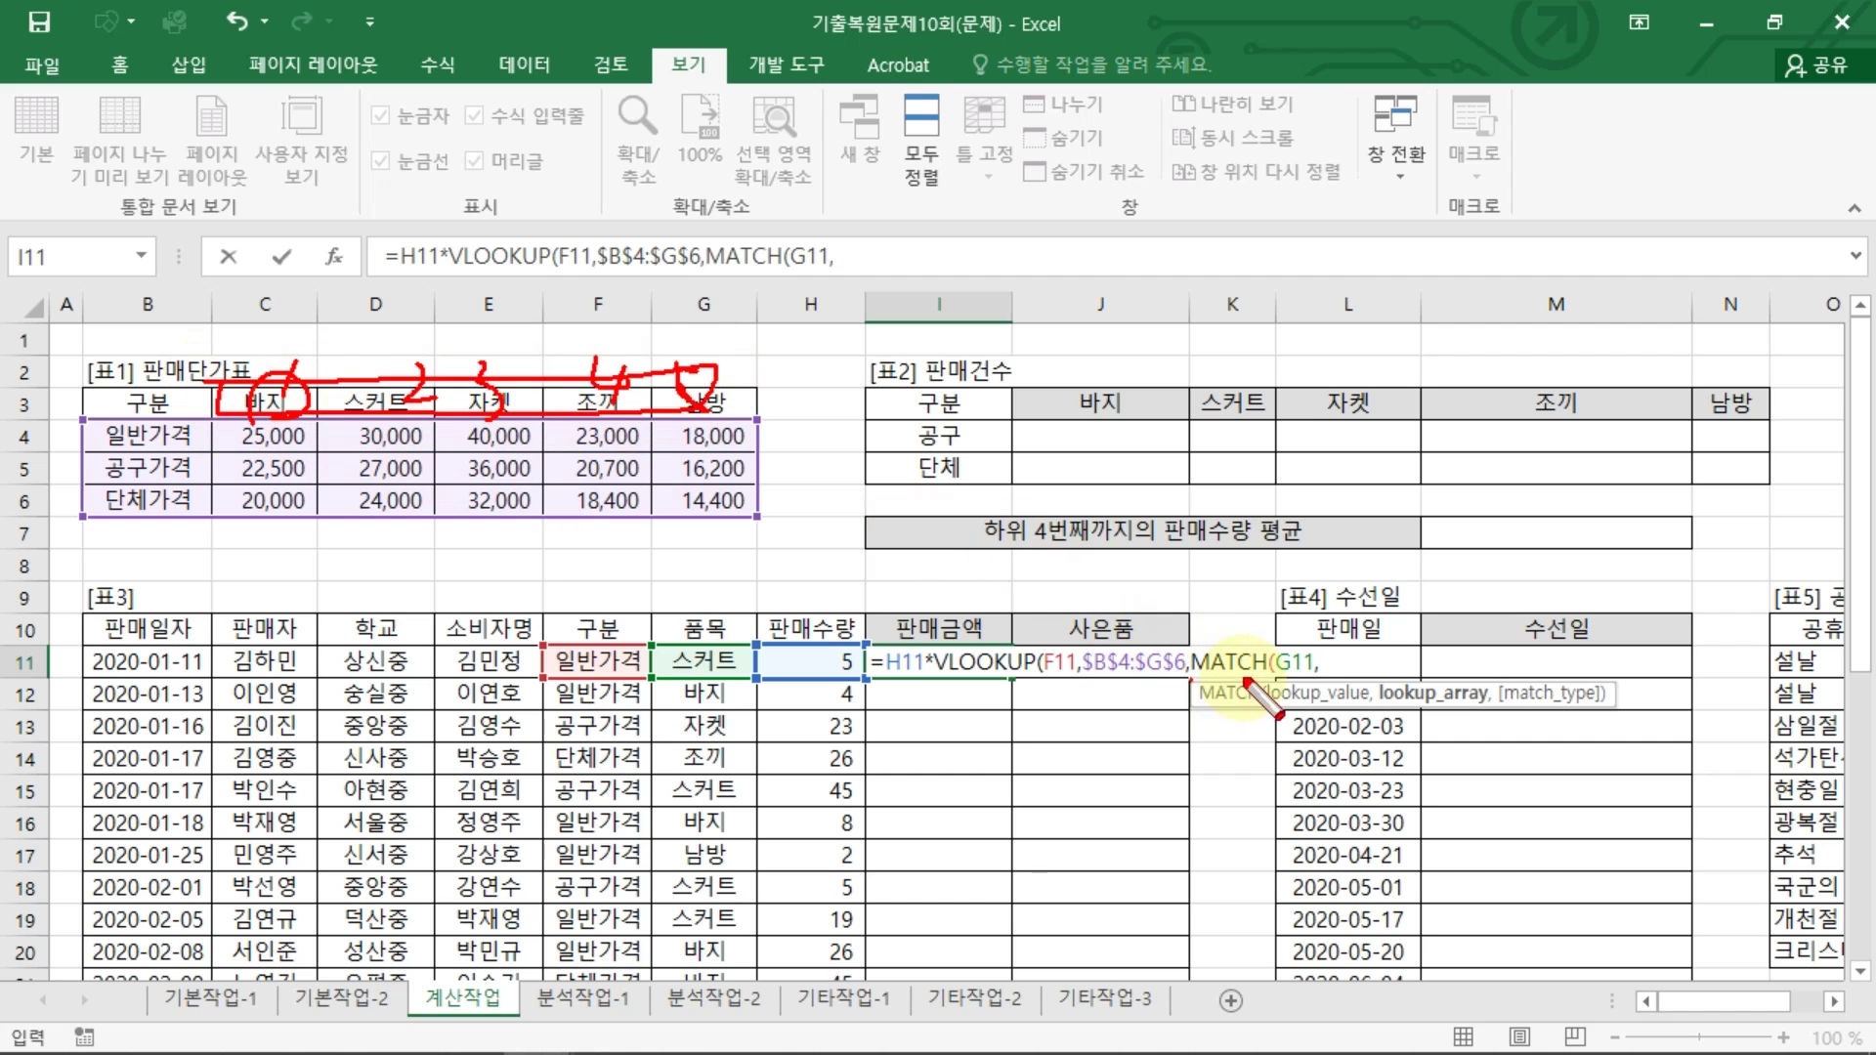
Step: Complete the MATCH function with the absolute lookup array $C$3:$G$3 and match type 0, and add 1 to its result
{"action": "left_click_drag", "start_coordinate": [1190, 677], "coordinate": [1309, 664]}
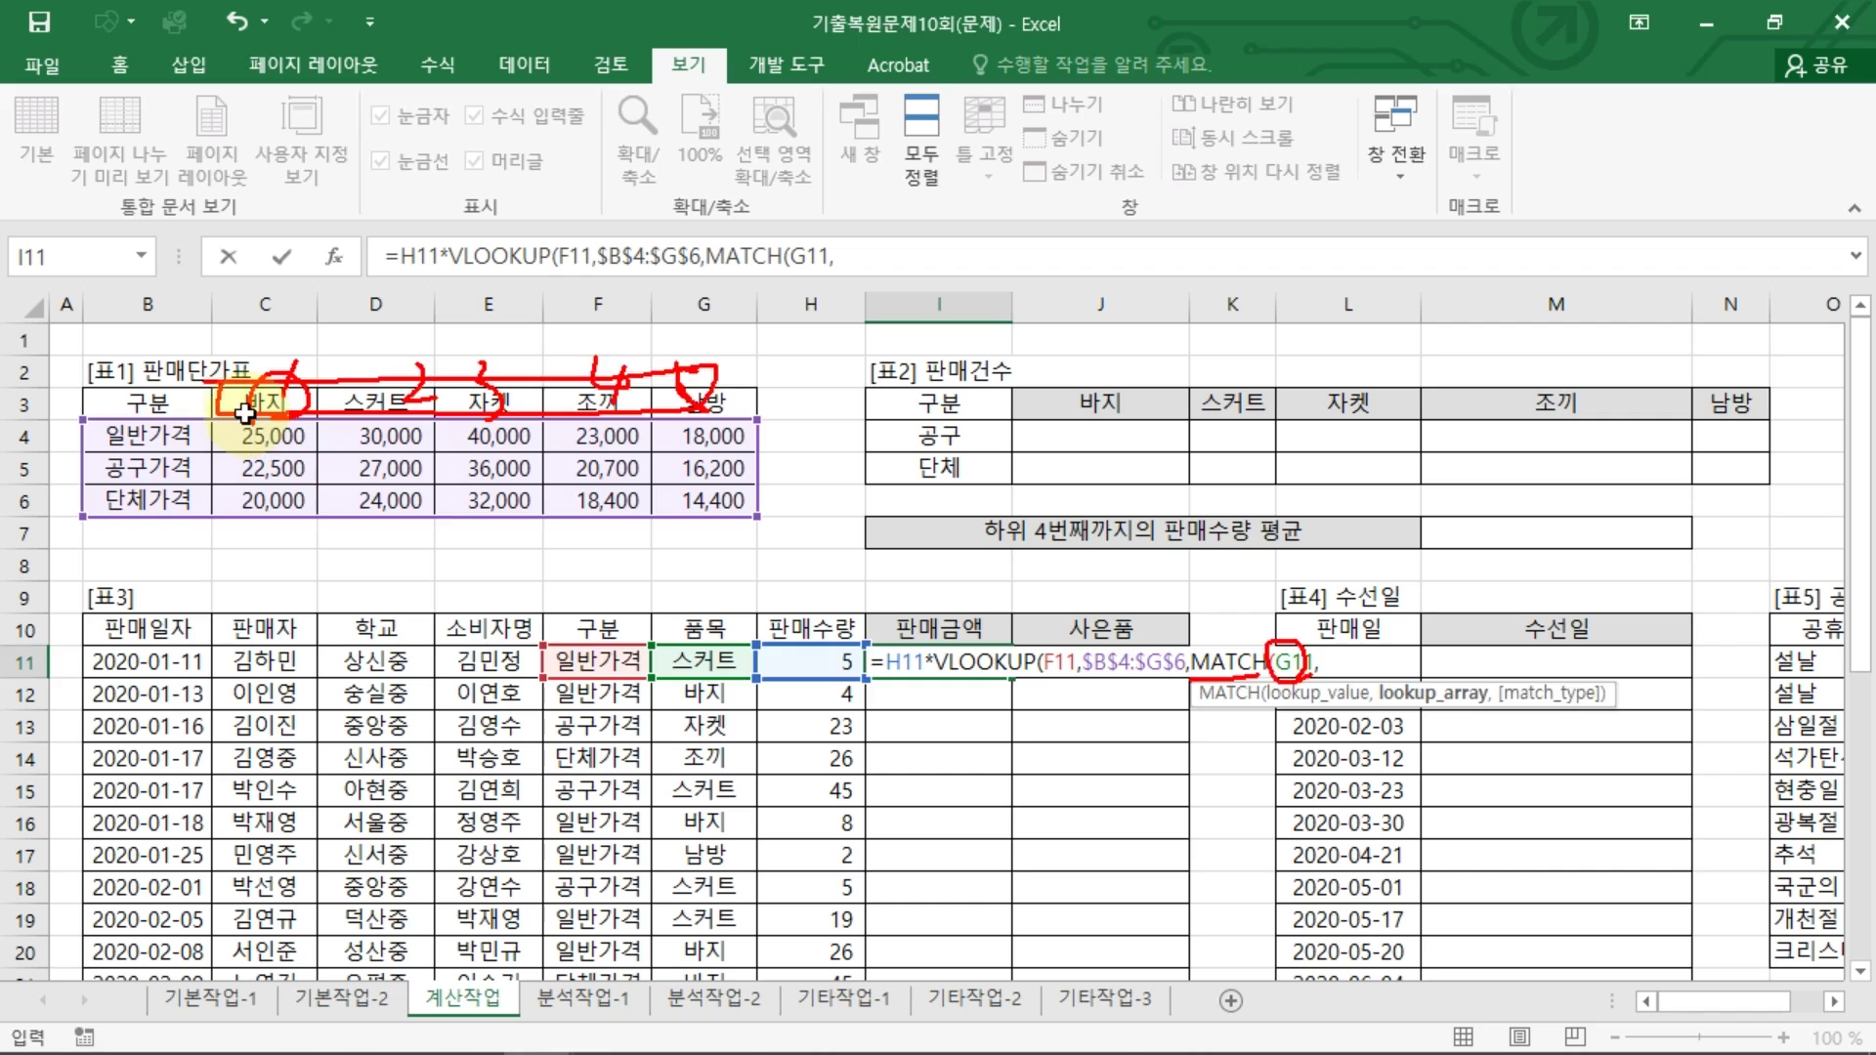
{"action": "key", "text": "Escape"}
{"action": "left_click_drag", "start_coordinate": [256, 402], "coordinate": [704, 402]}
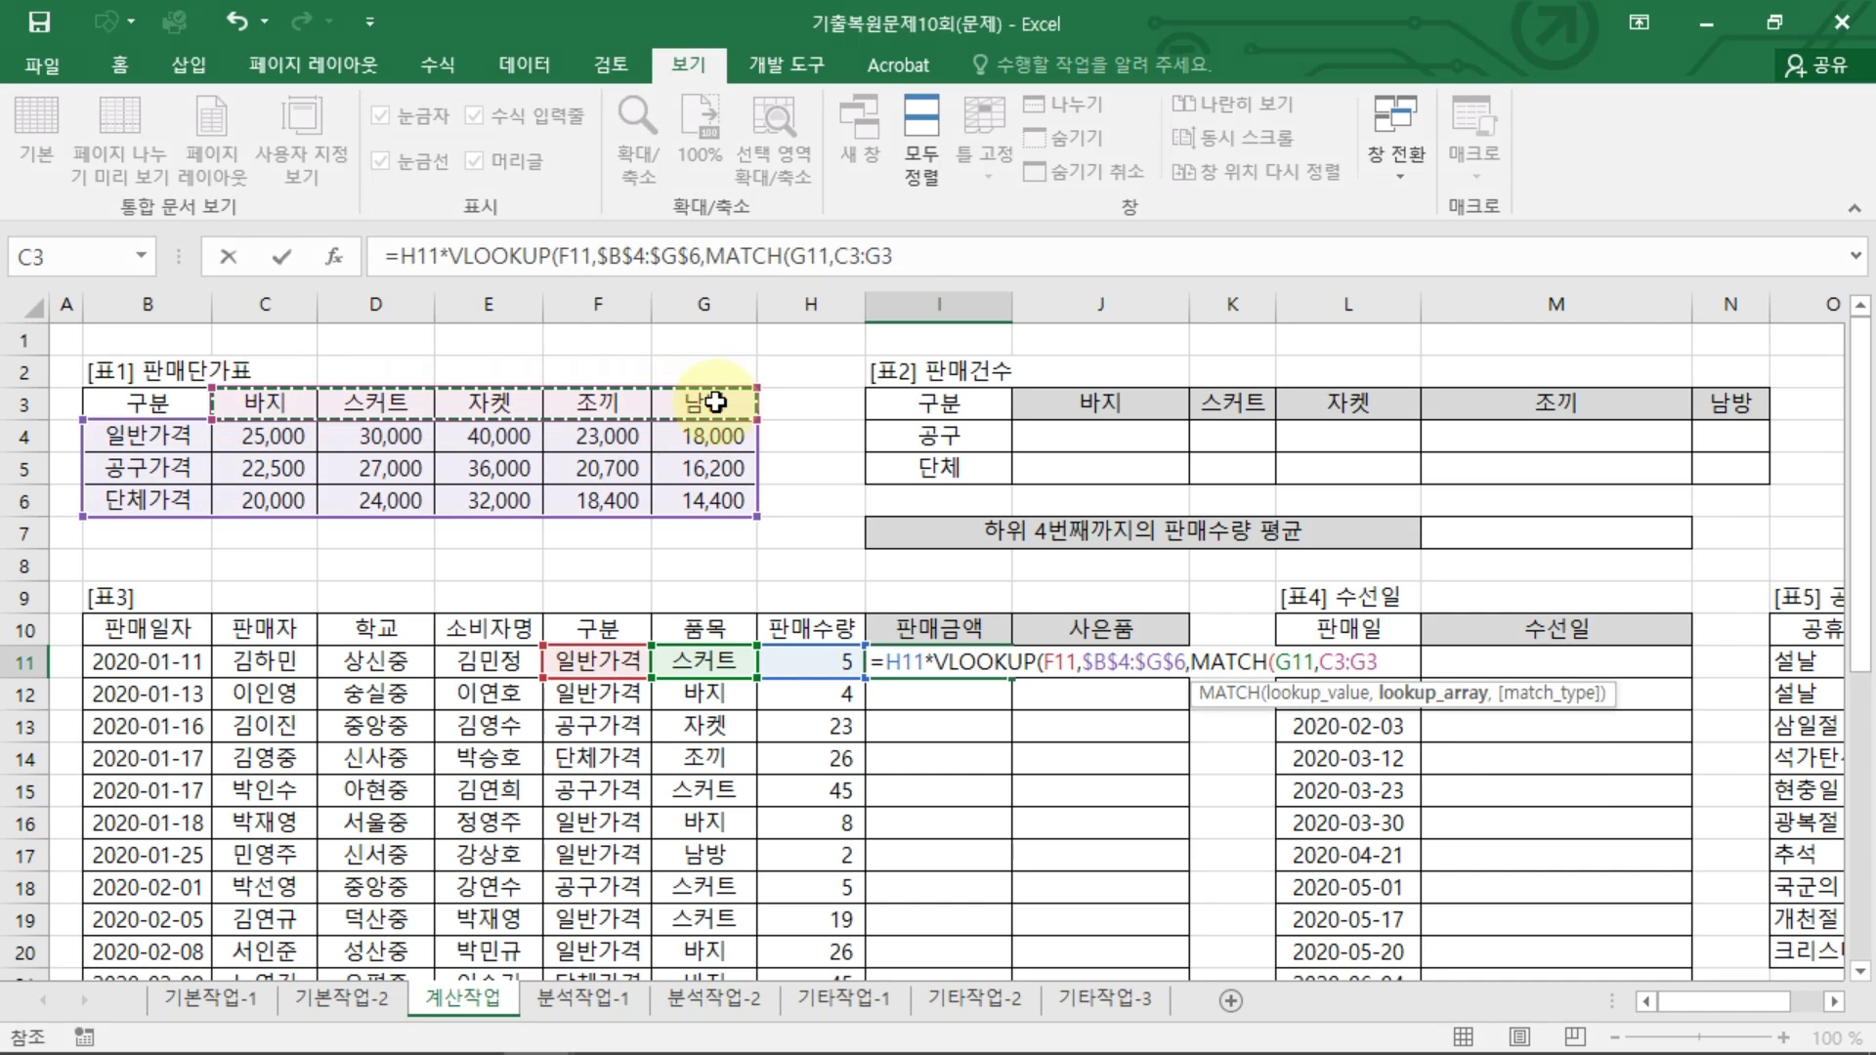
{"action": "key", "text": "F4"}
{"action": "type", "text": ","}
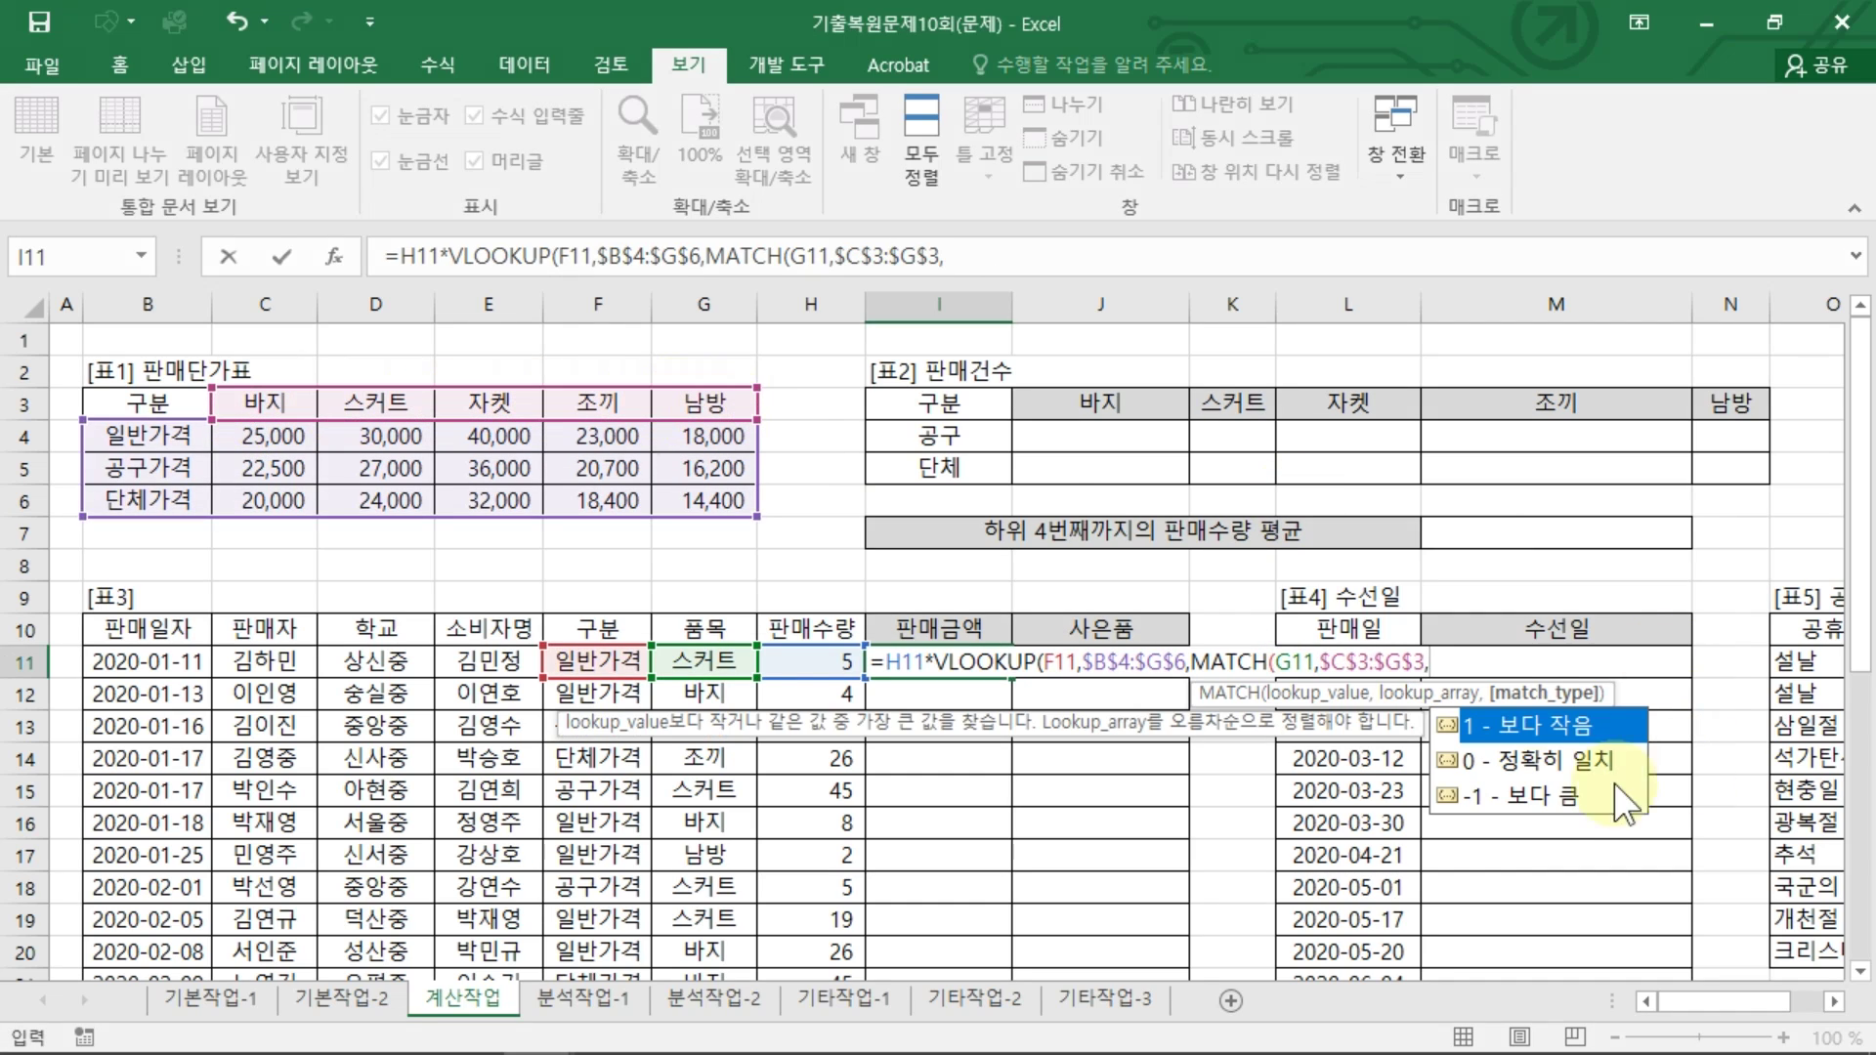
{"action": "double_click", "coordinate": [1521, 756]}
{"action": "type", "text": ")"}
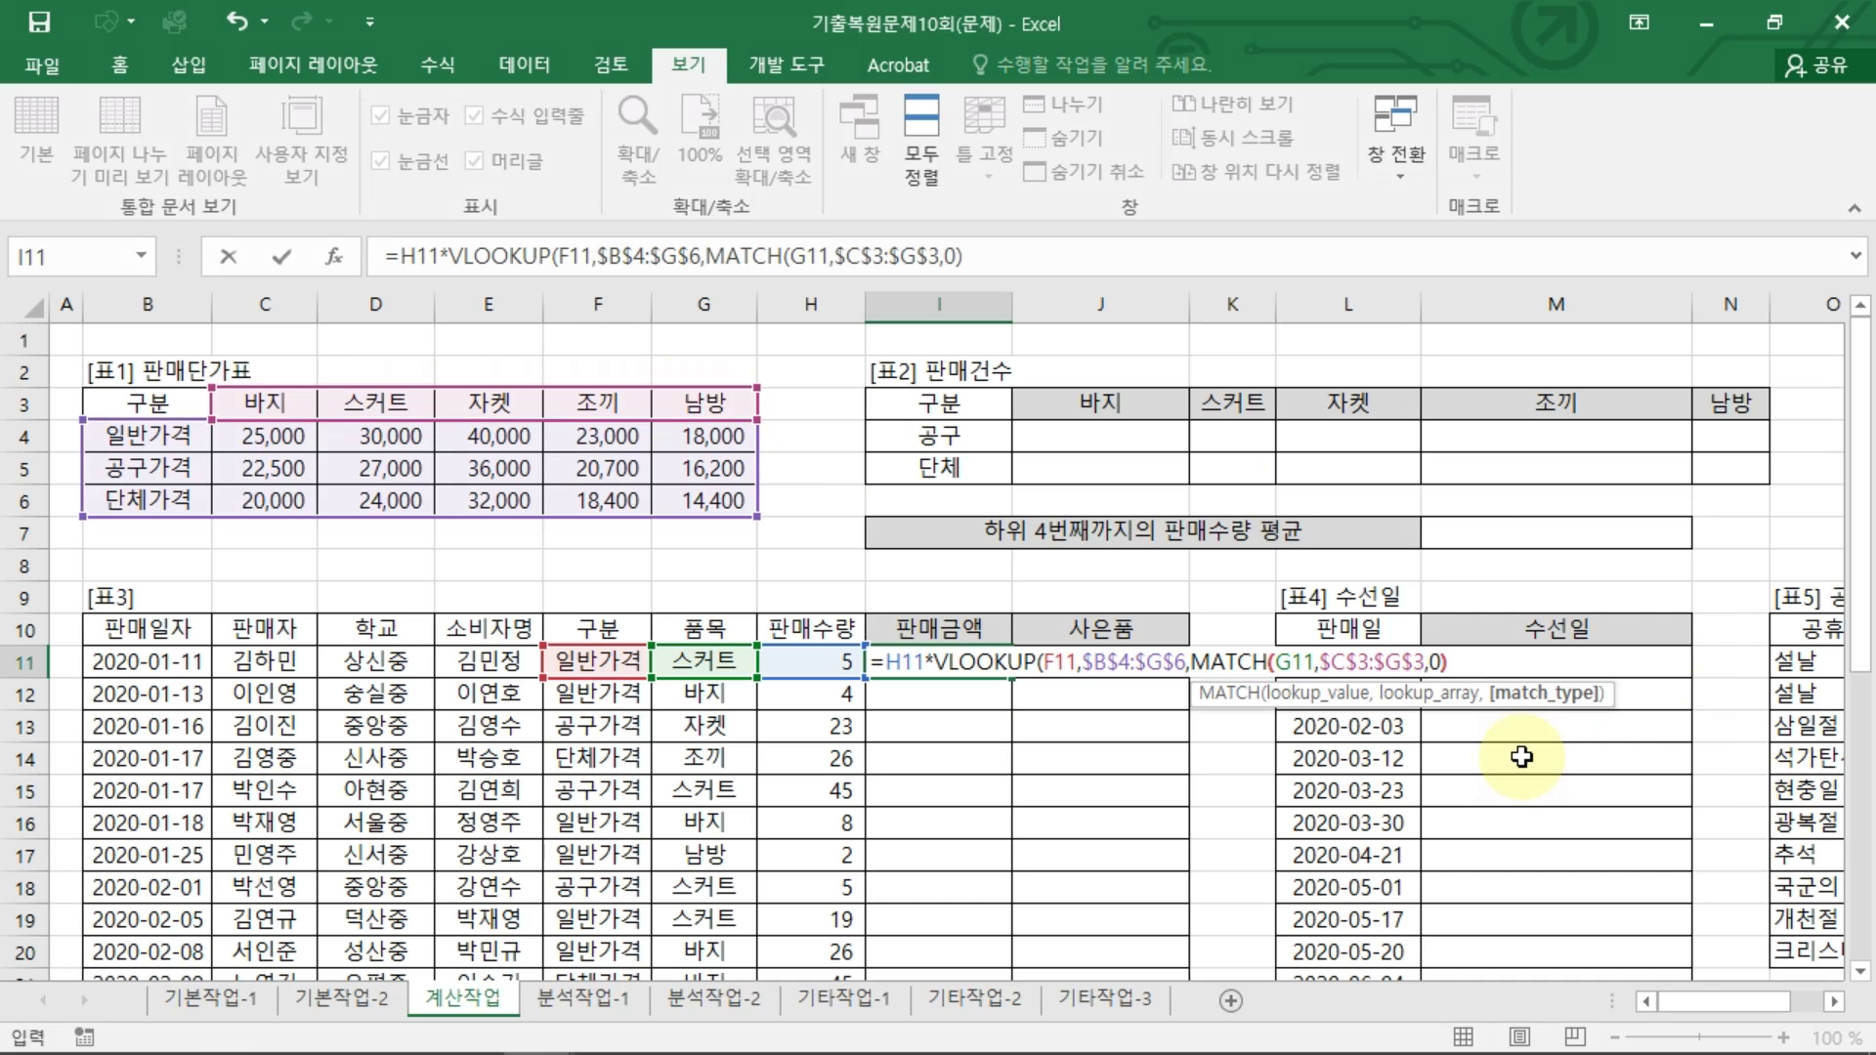
{"action": "type", "text": "+1"}
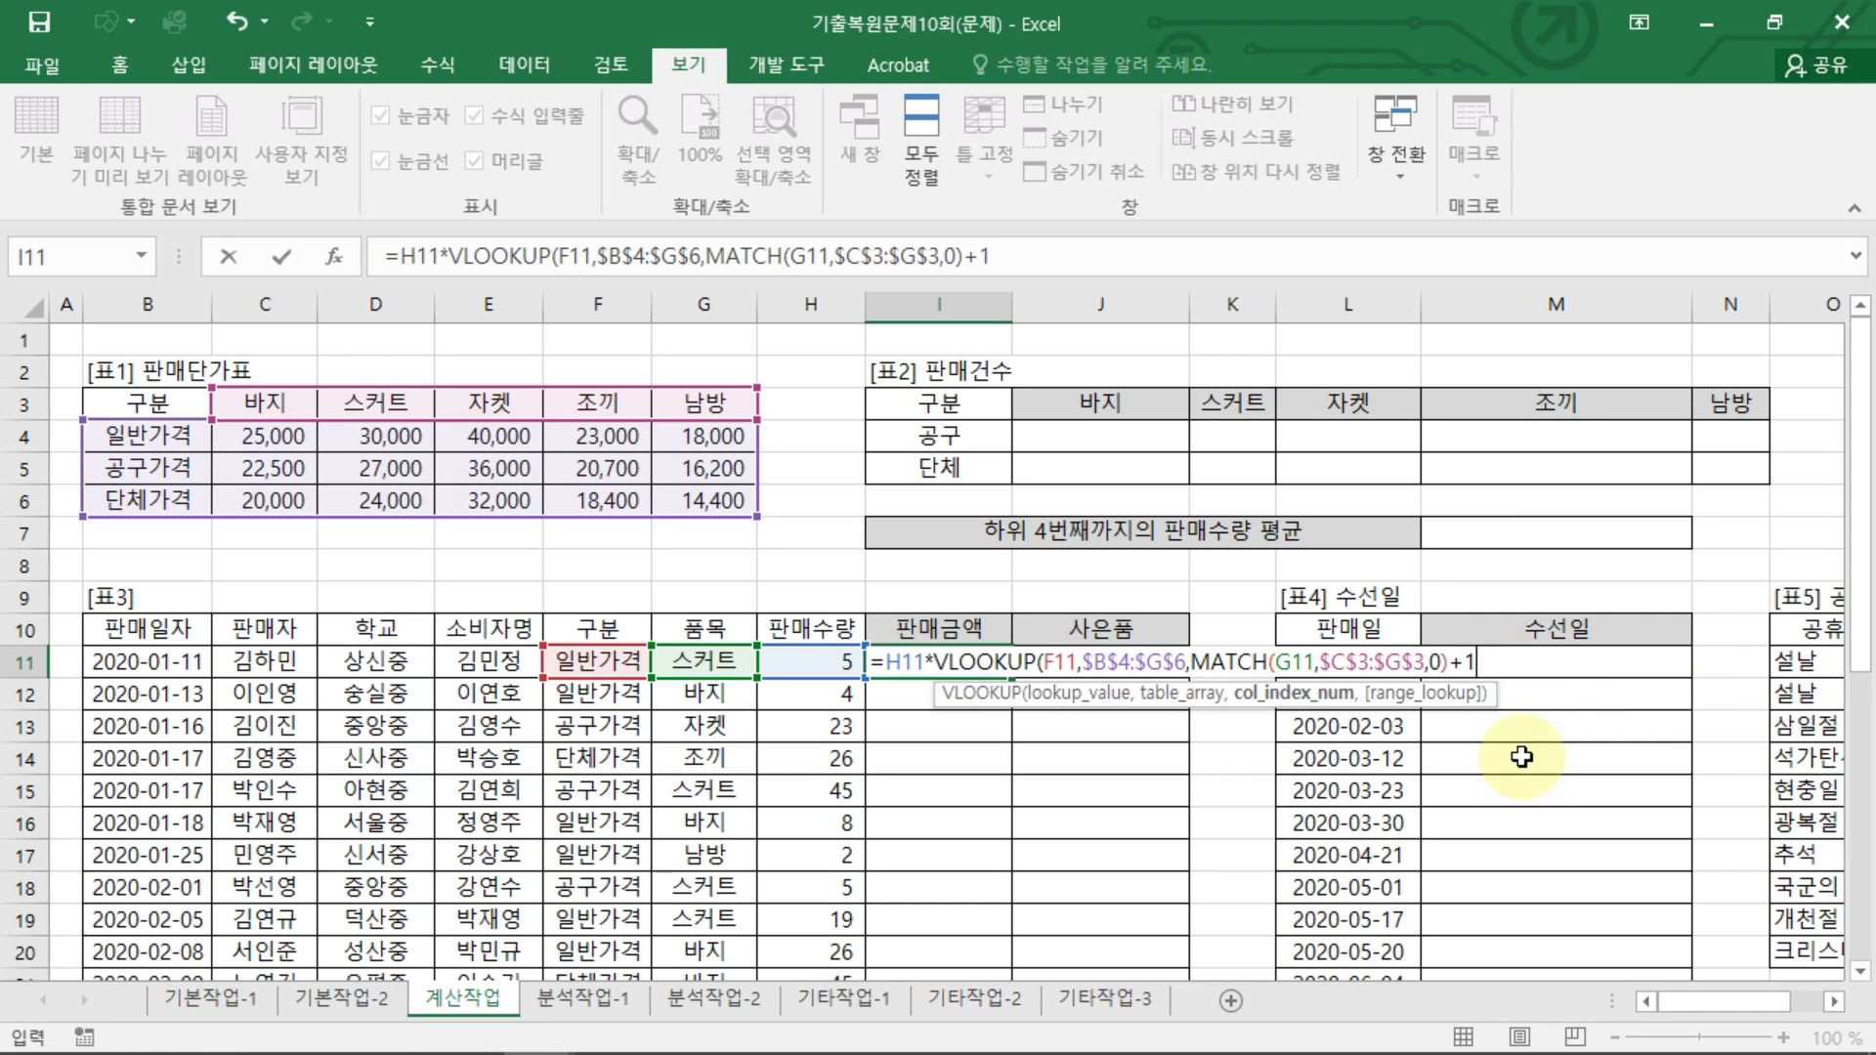
{"action": "mouse_move", "coordinate": [1460, 643]}
{"action": "left_mouse_down"}
{"action": "mouse_move", "coordinate": [1412, 670]}
{"action": "mouse_move", "coordinate": [1500, 659]}
{"action": "mouse_move", "coordinate": [1471, 696]}
{"action": "left_mouse_up"}
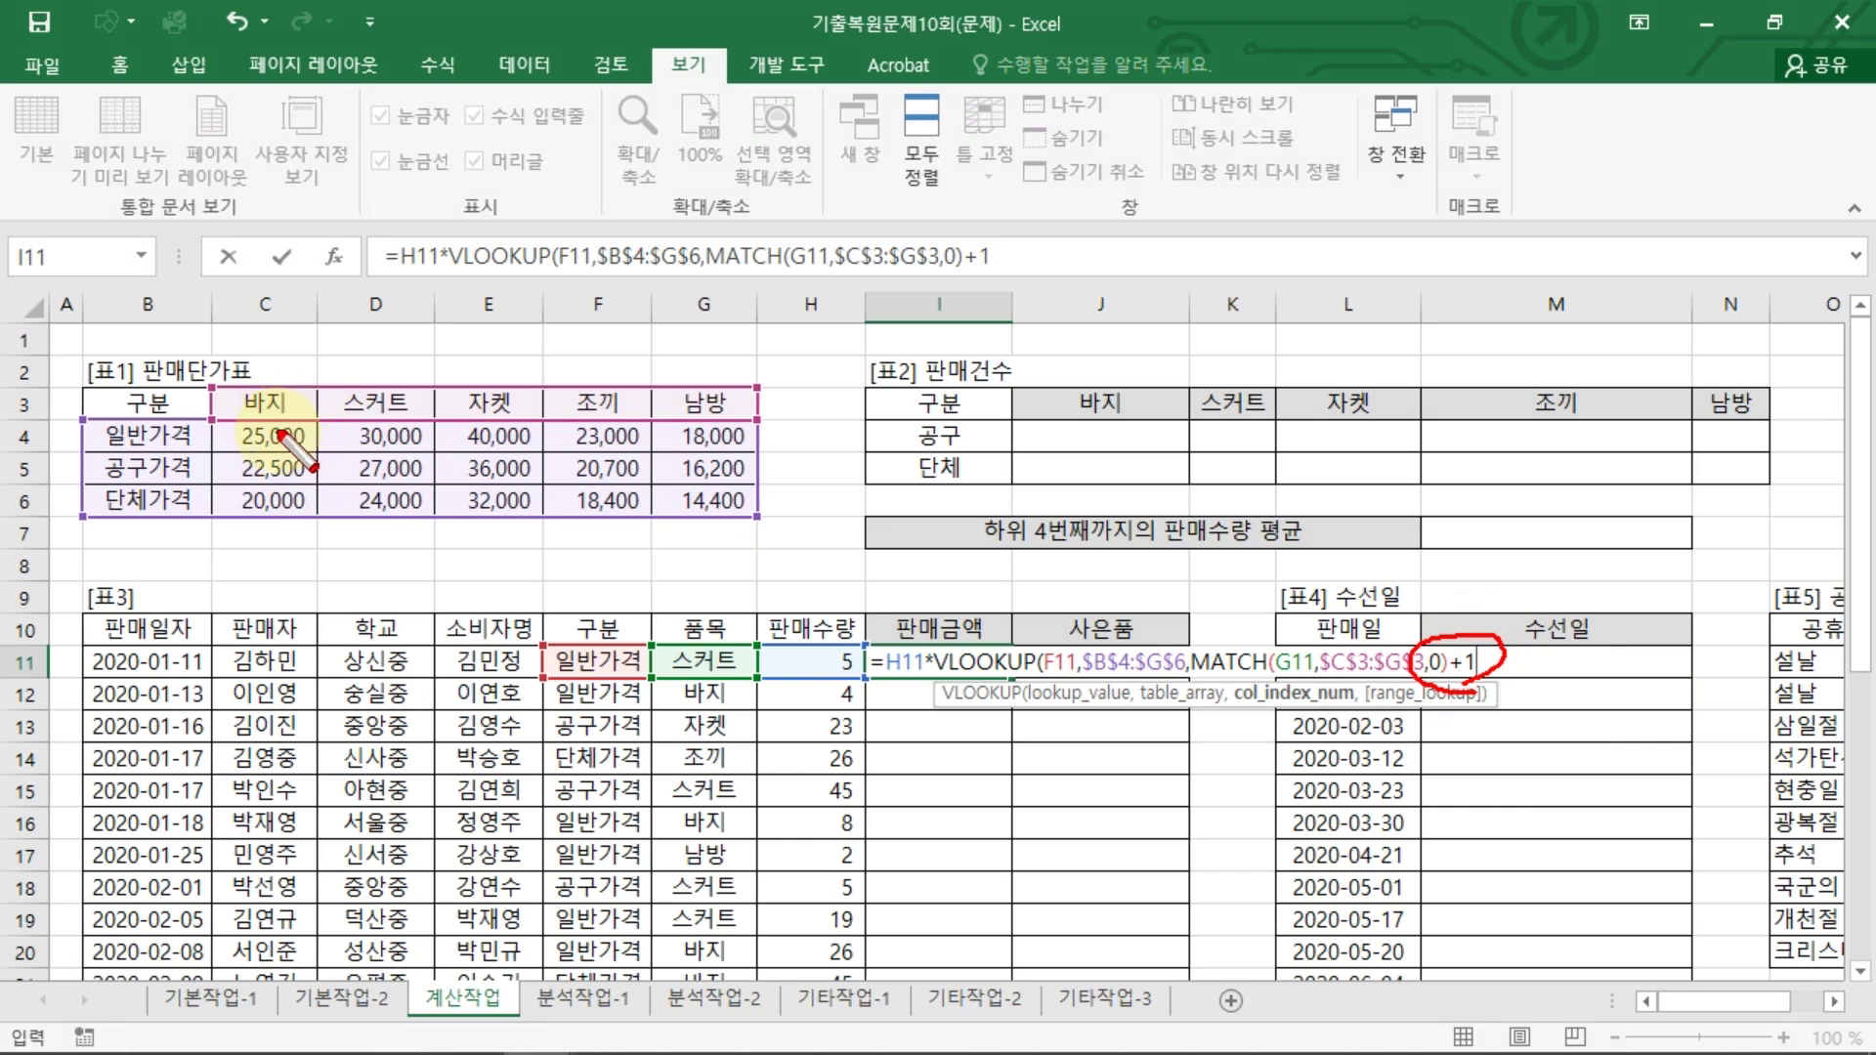
{"action": "left_click_drag", "start_coordinate": [262, 345], "coordinate": [381, 372]}
{"action": "left_click_drag", "start_coordinate": [84, 344], "coordinate": [100, 364]}
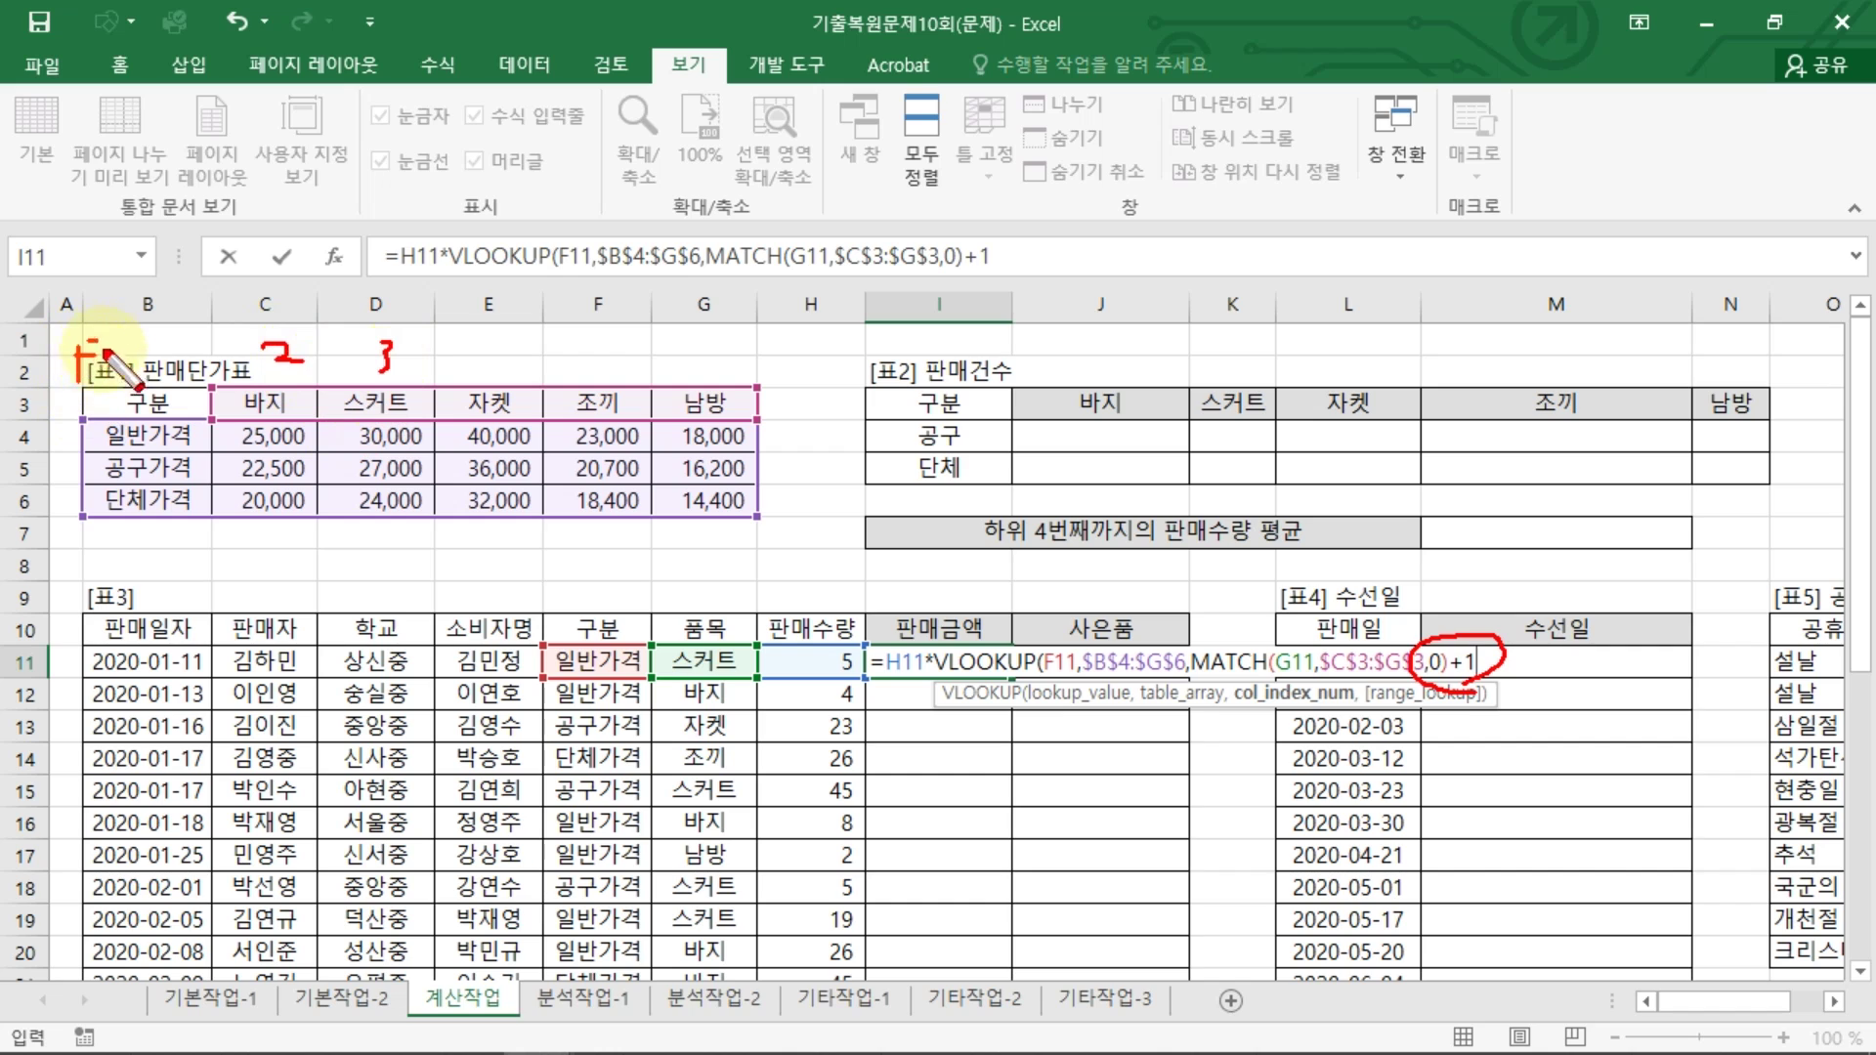
{"action": "left_click_drag", "start_coordinate": [1180, 678], "coordinate": [1475, 672]}
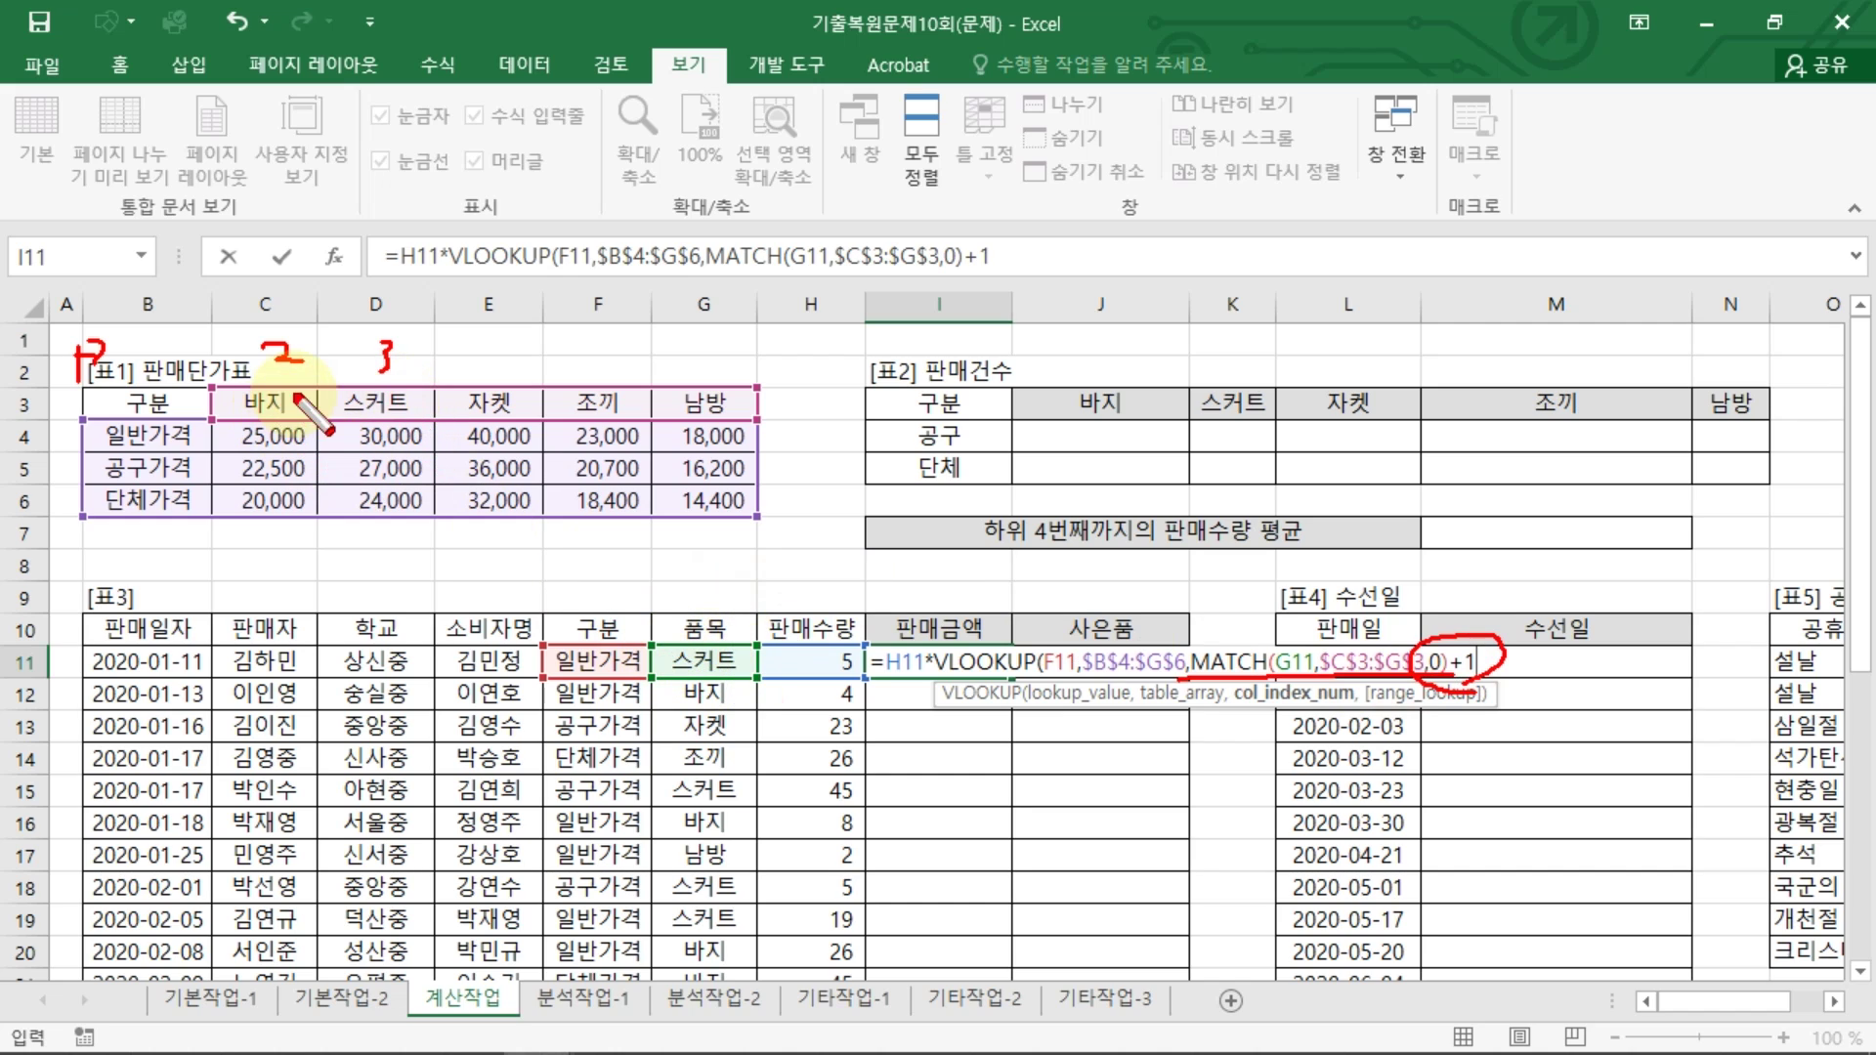
{"action": "left_click_drag", "start_coordinate": [294, 394], "coordinate": [289, 415]}
{"action": "left_click_drag", "start_coordinate": [395, 392], "coordinate": [422, 410]}
{"action": "left_click_drag", "start_coordinate": [411, 401], "coordinate": [439, 412]}
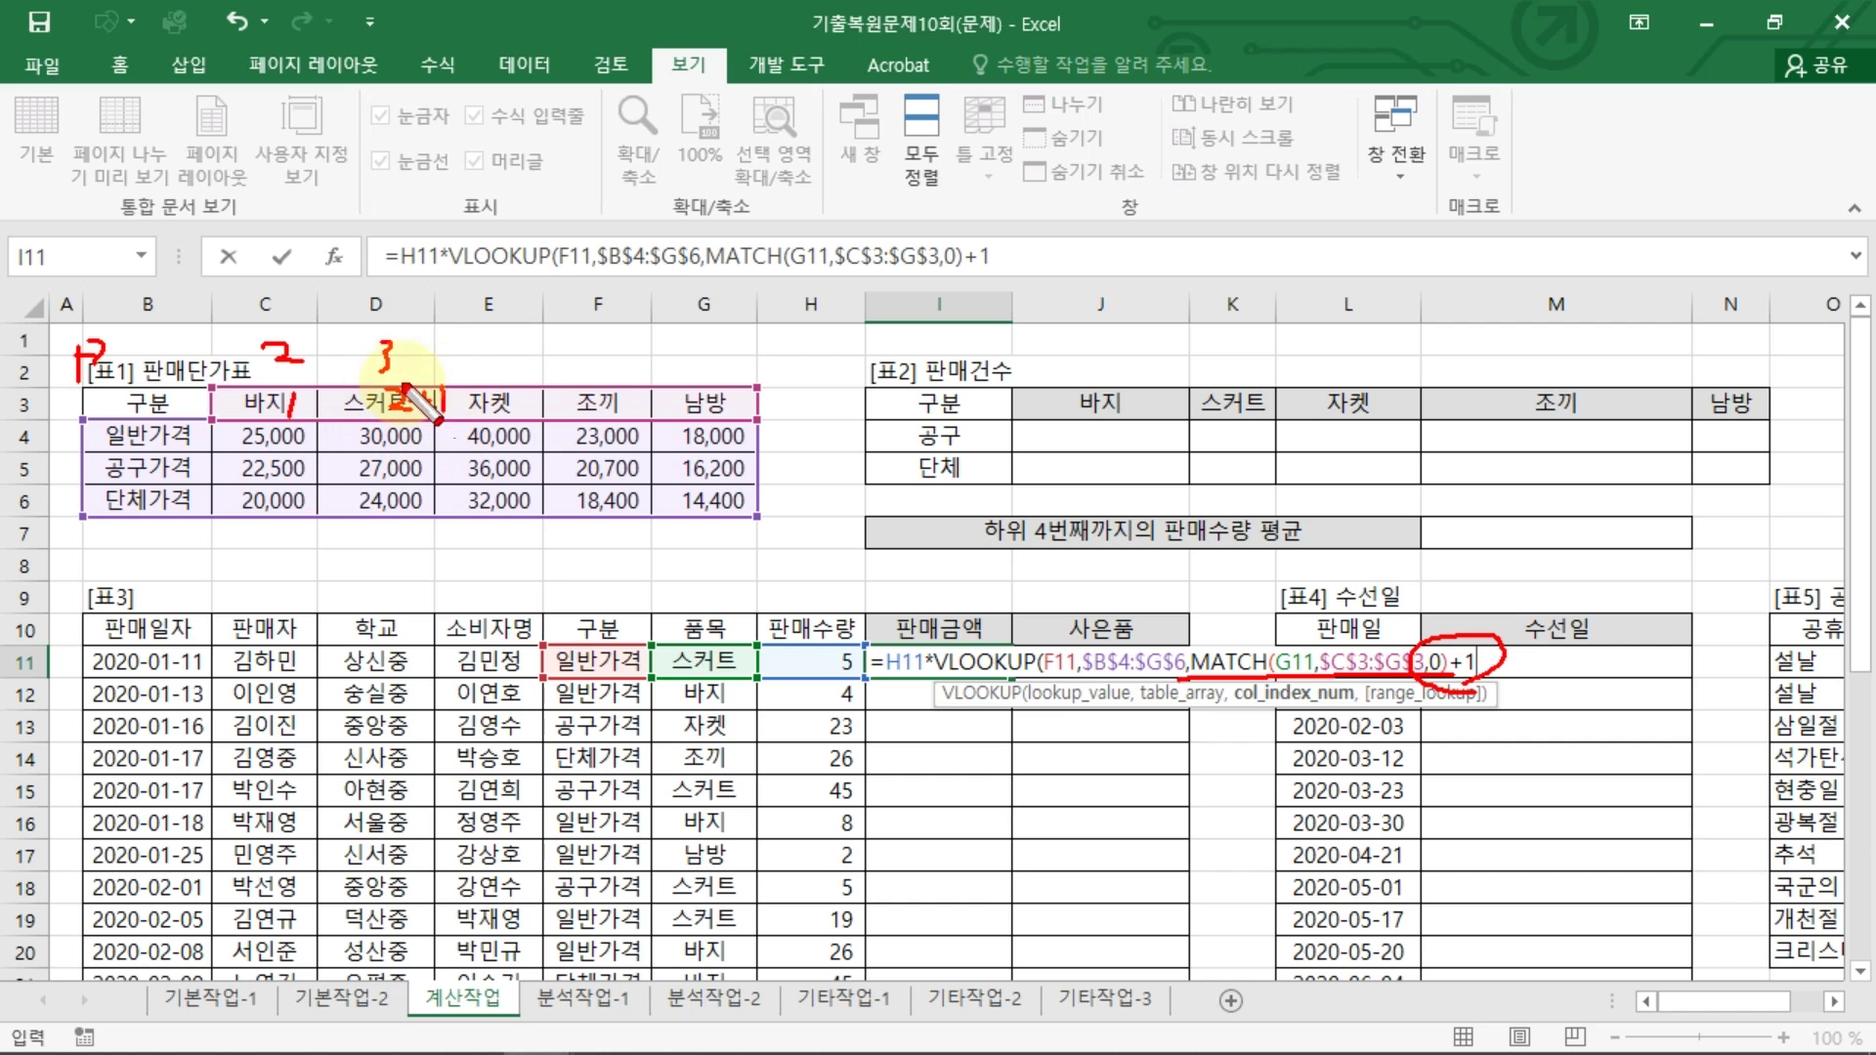
{"action": "mouse_move", "coordinate": [416, 324]}
{"action": "left_mouse_down"}
{"action": "mouse_move", "coordinate": [360, 363]}
{"action": "mouse_move", "coordinate": [430, 337]}
{"action": "left_mouse_up"}
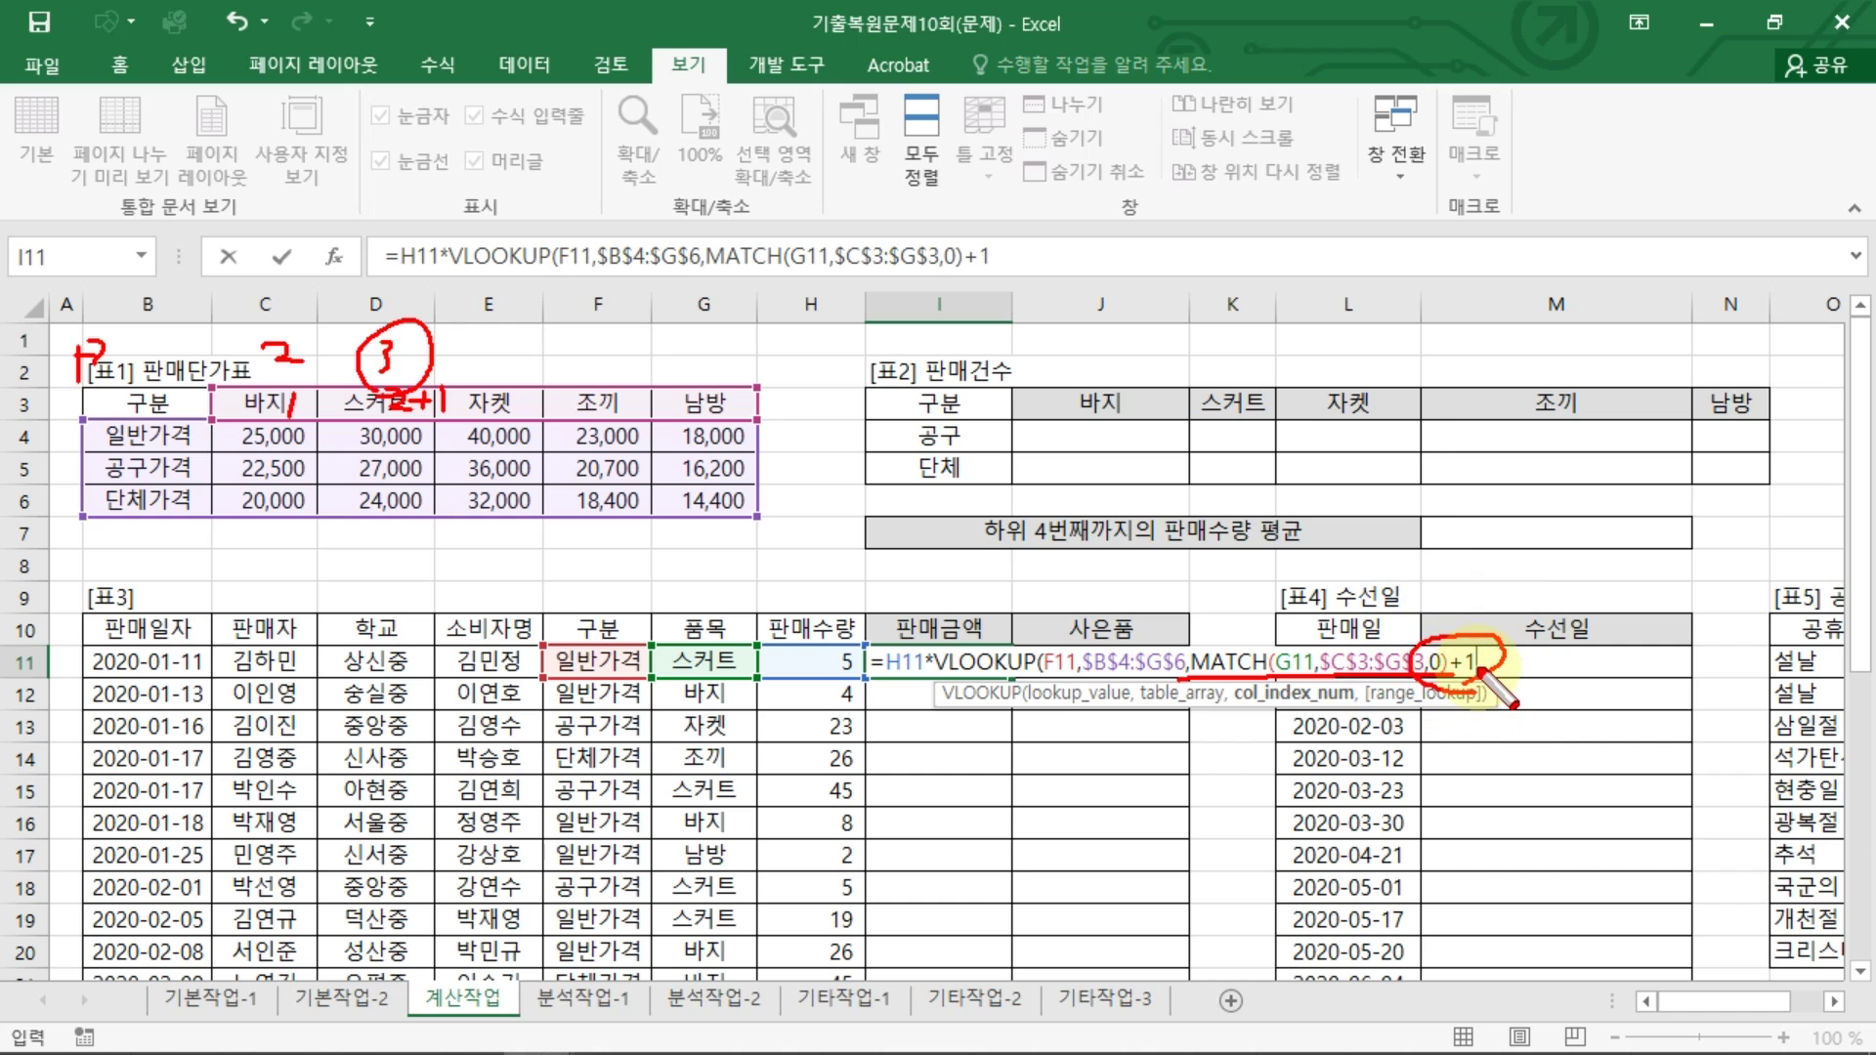
{"action": "key", "text": "Escape"}
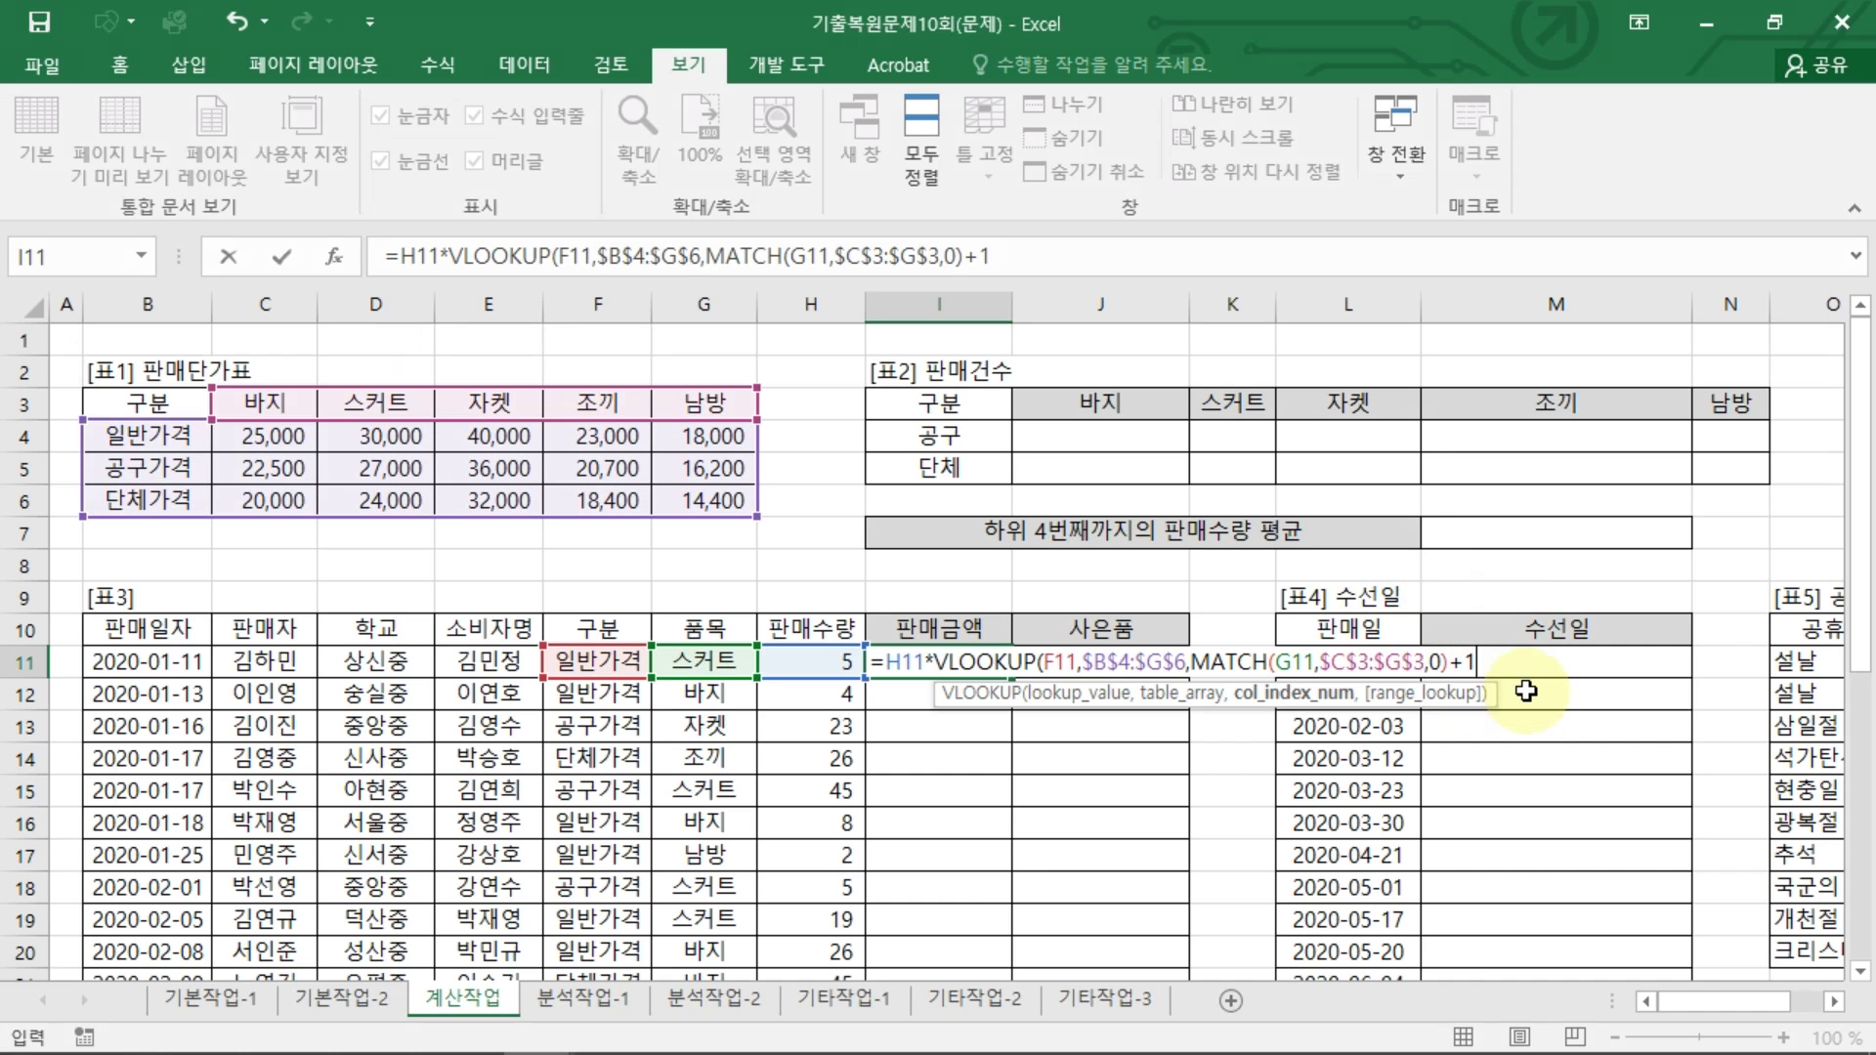
Step: Finish the 판매금액 formula in I11 with FALSE as the VLOOKUP range lookup and enter it
{"action": "type", "text": ","}
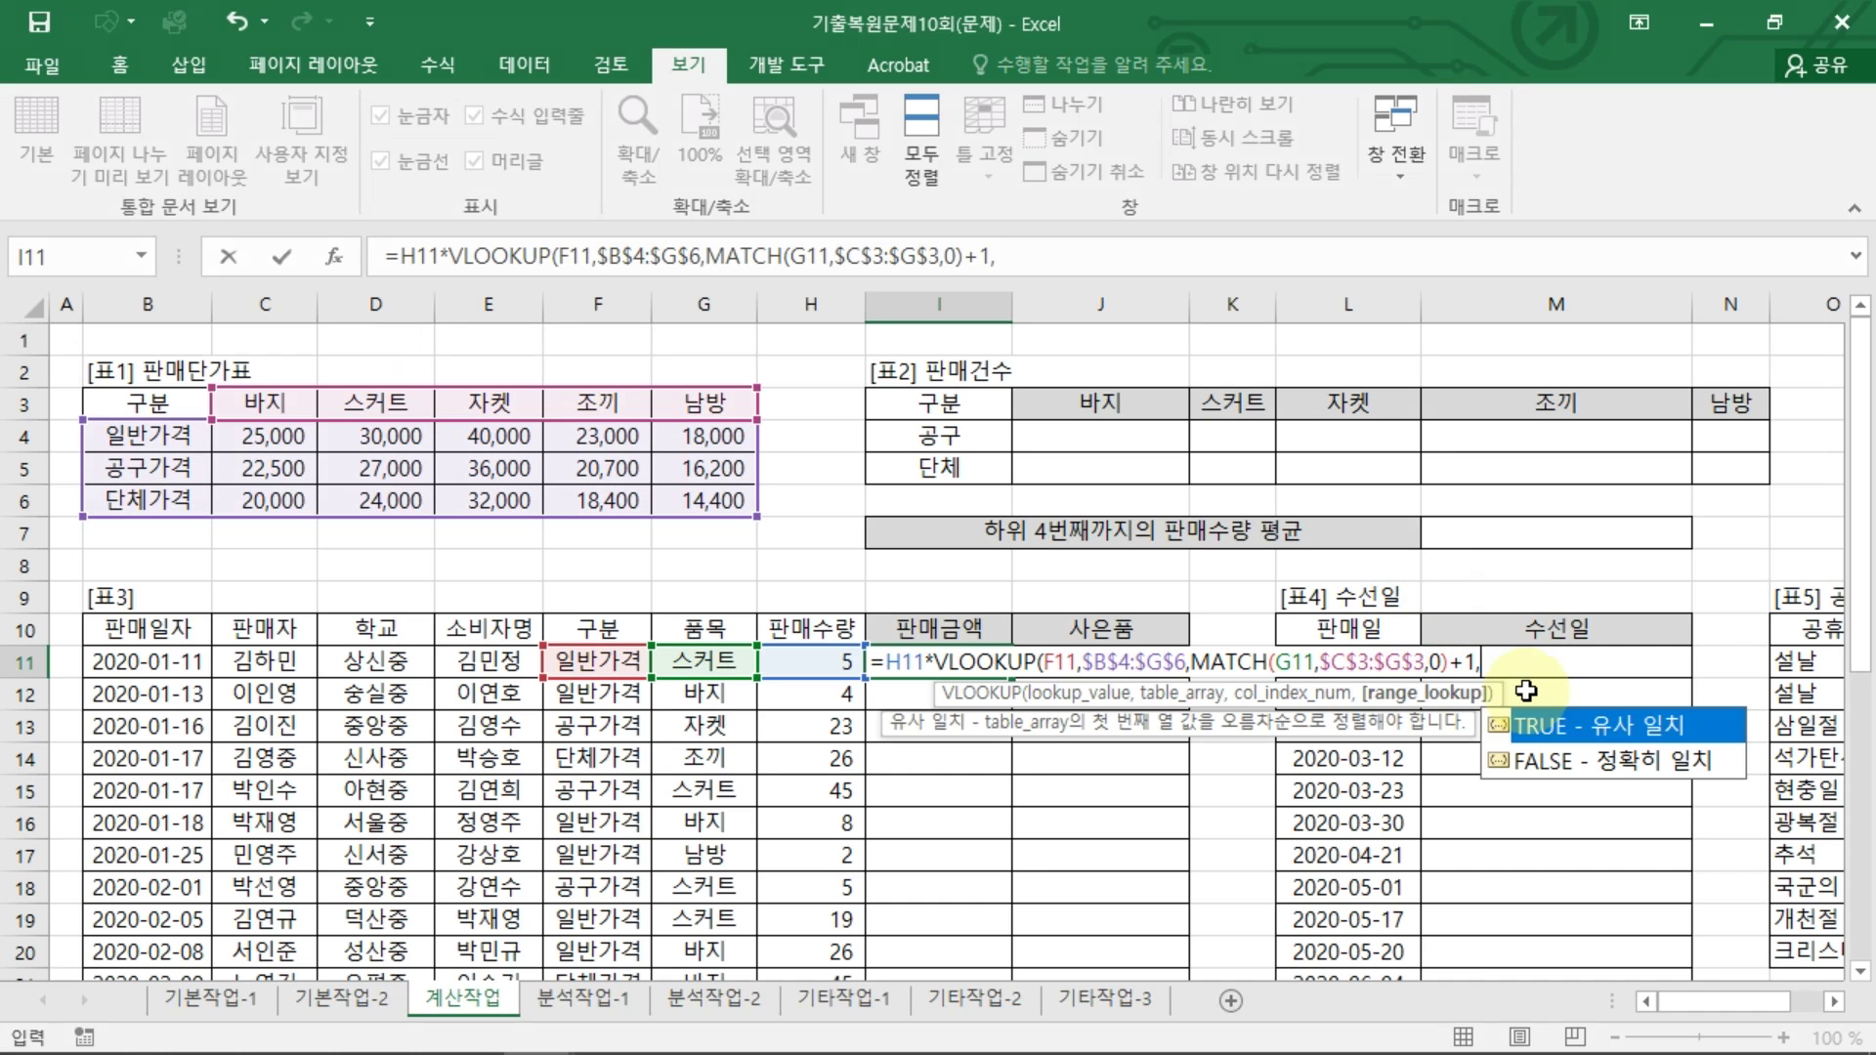
{"action": "double_click", "coordinate": [1618, 754]}
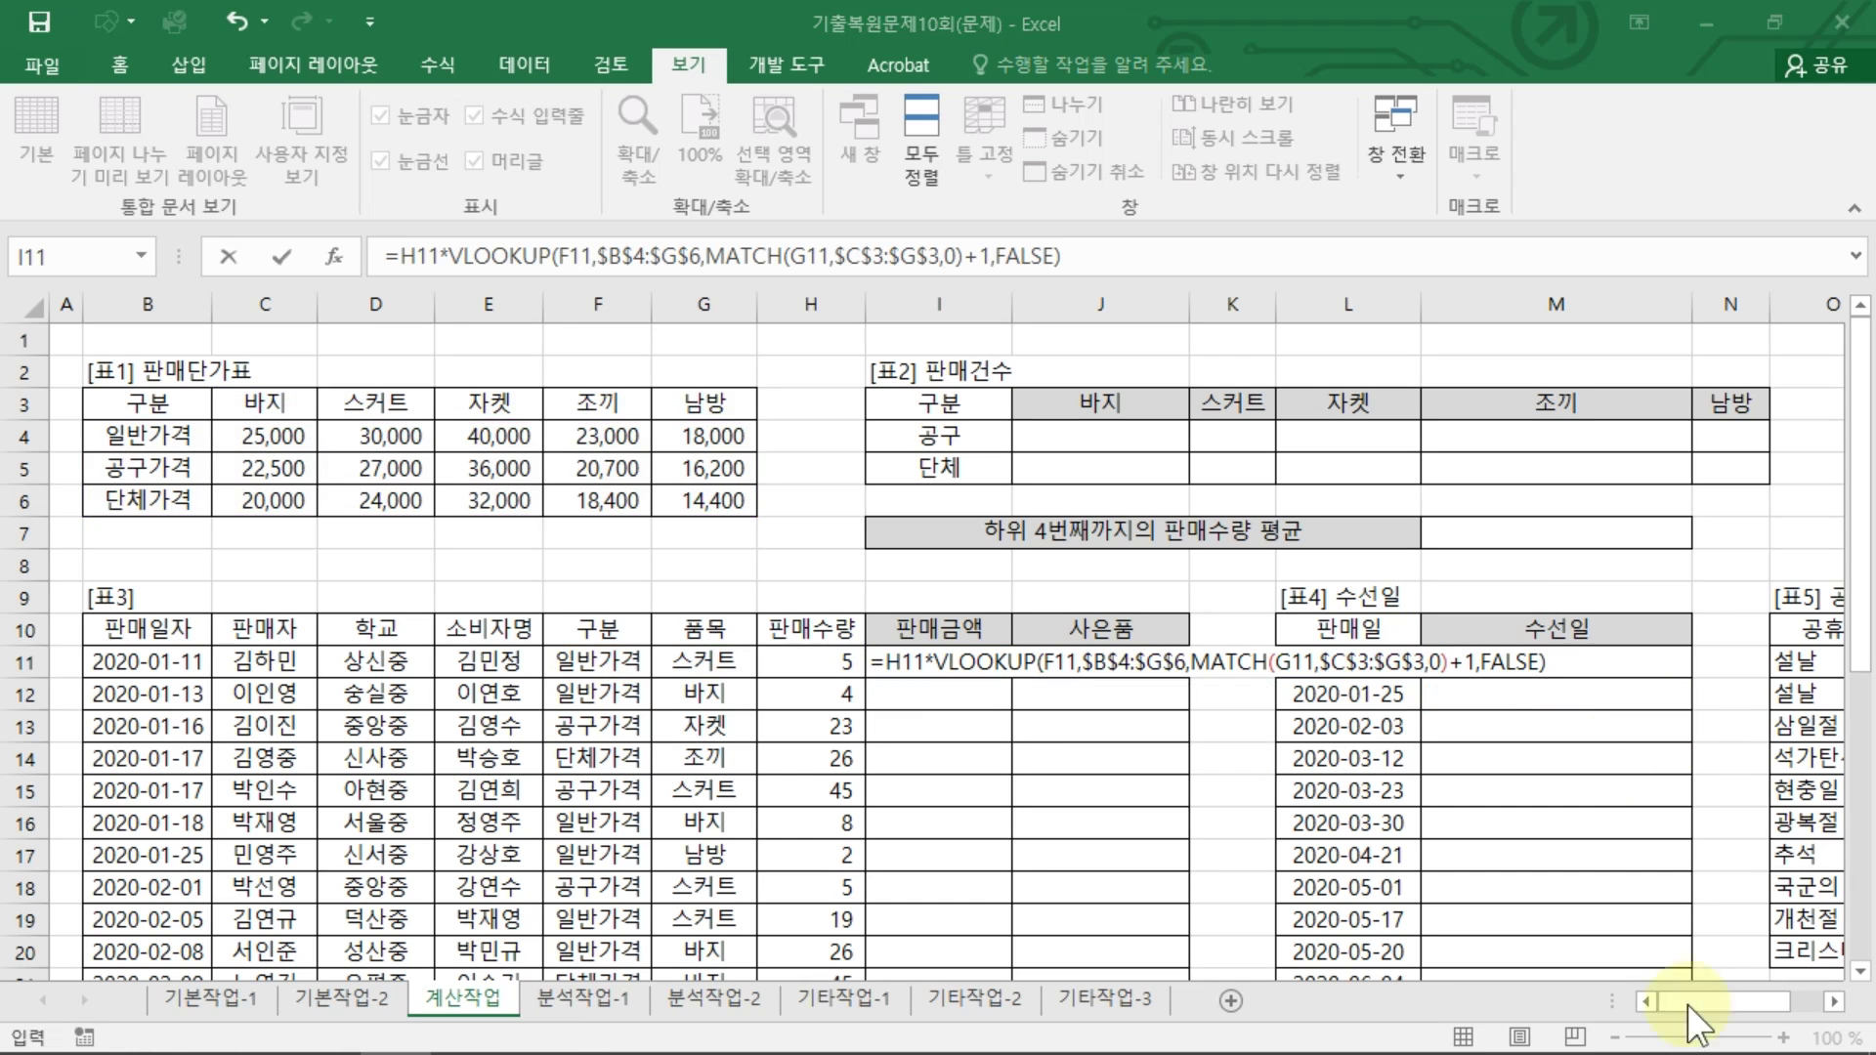
{"action": "left_click", "coordinate": [1578, 662]}
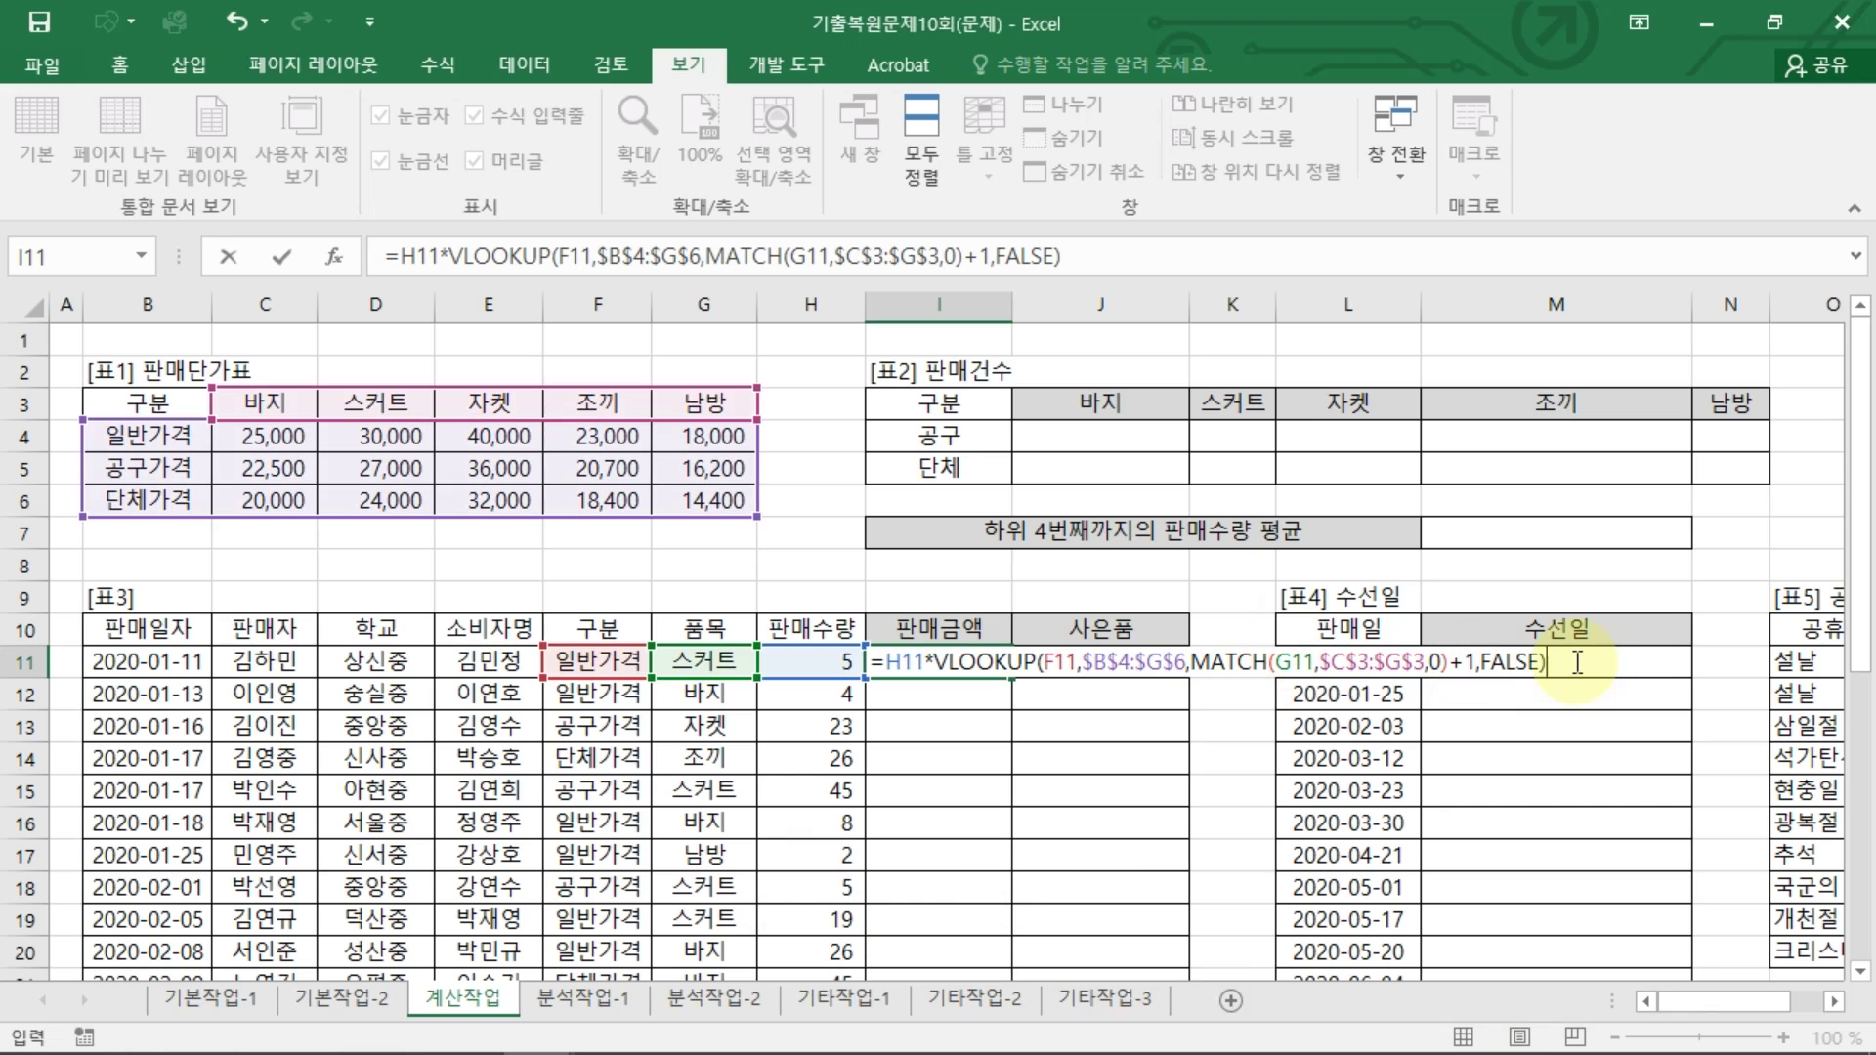
{"action": "key", "text": "Return"}
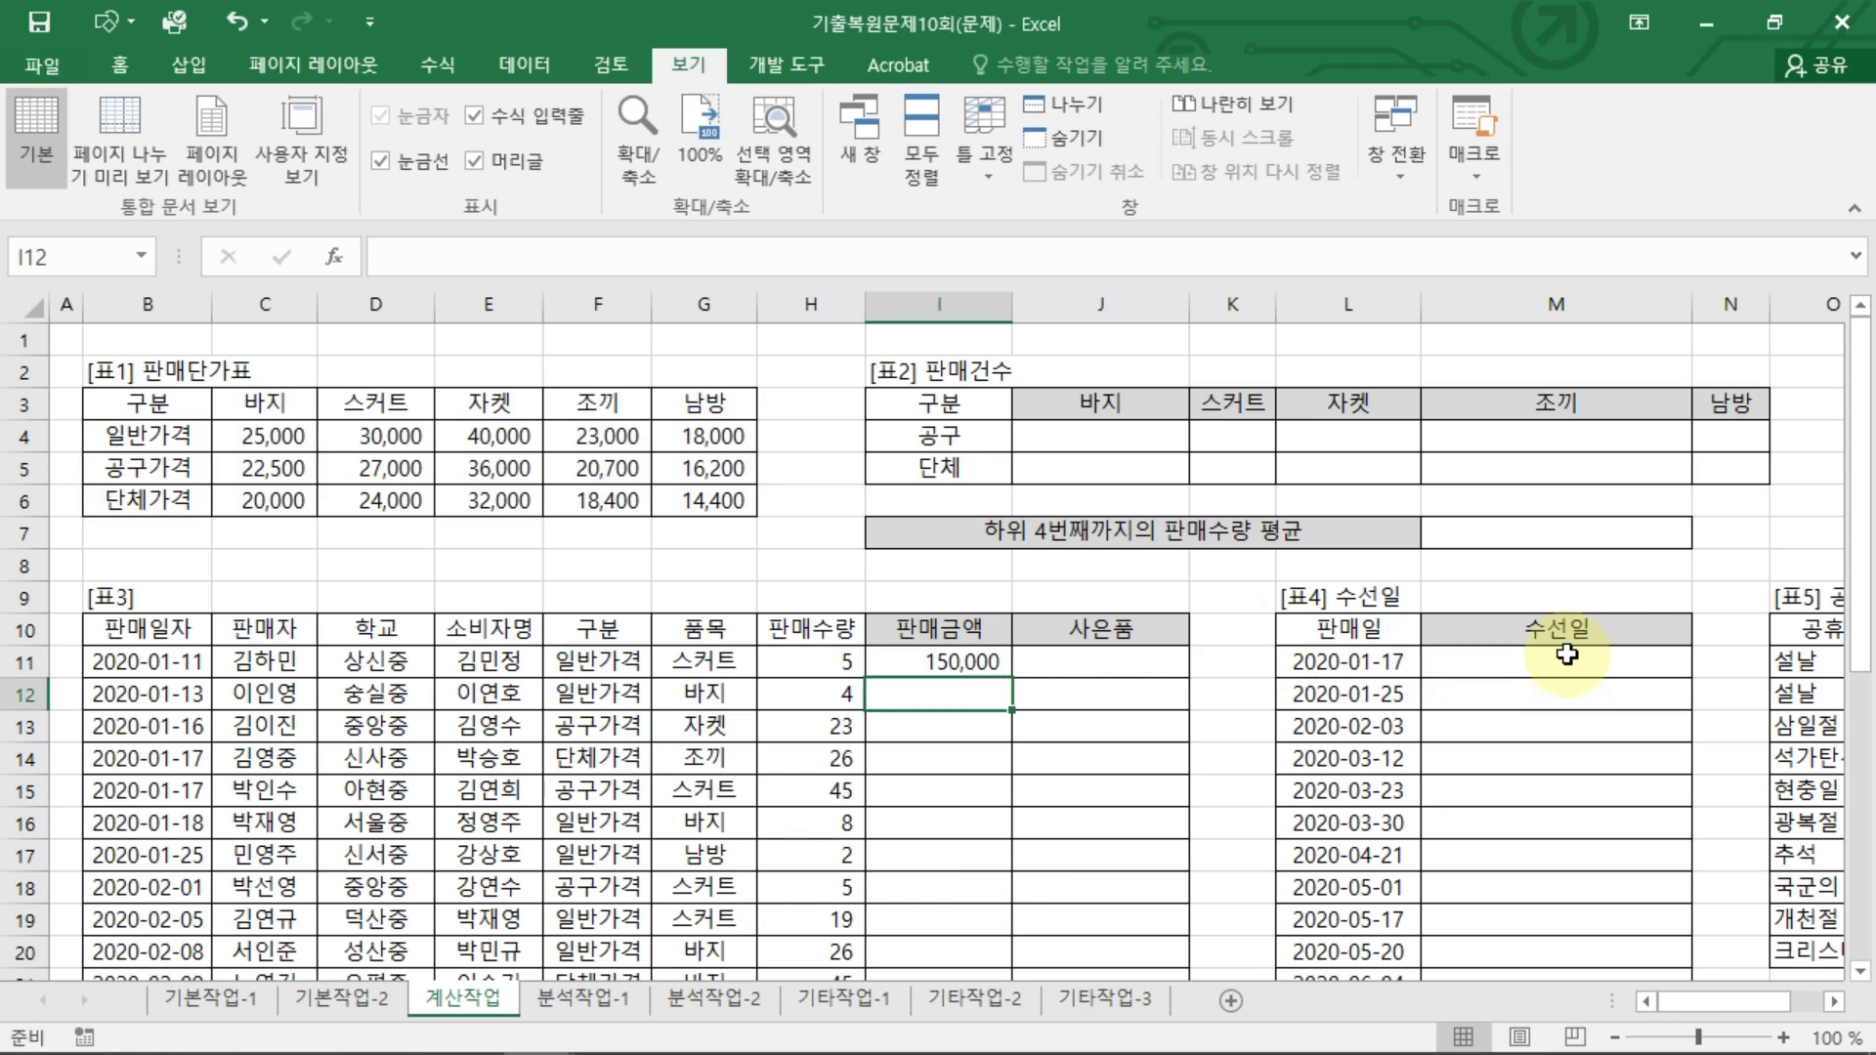
Step: Extend the formula in I11 by multiplying it by the discount term (1-IF(H11>=30,10%,0))
{"action": "left_click", "coordinate": [915, 657]}
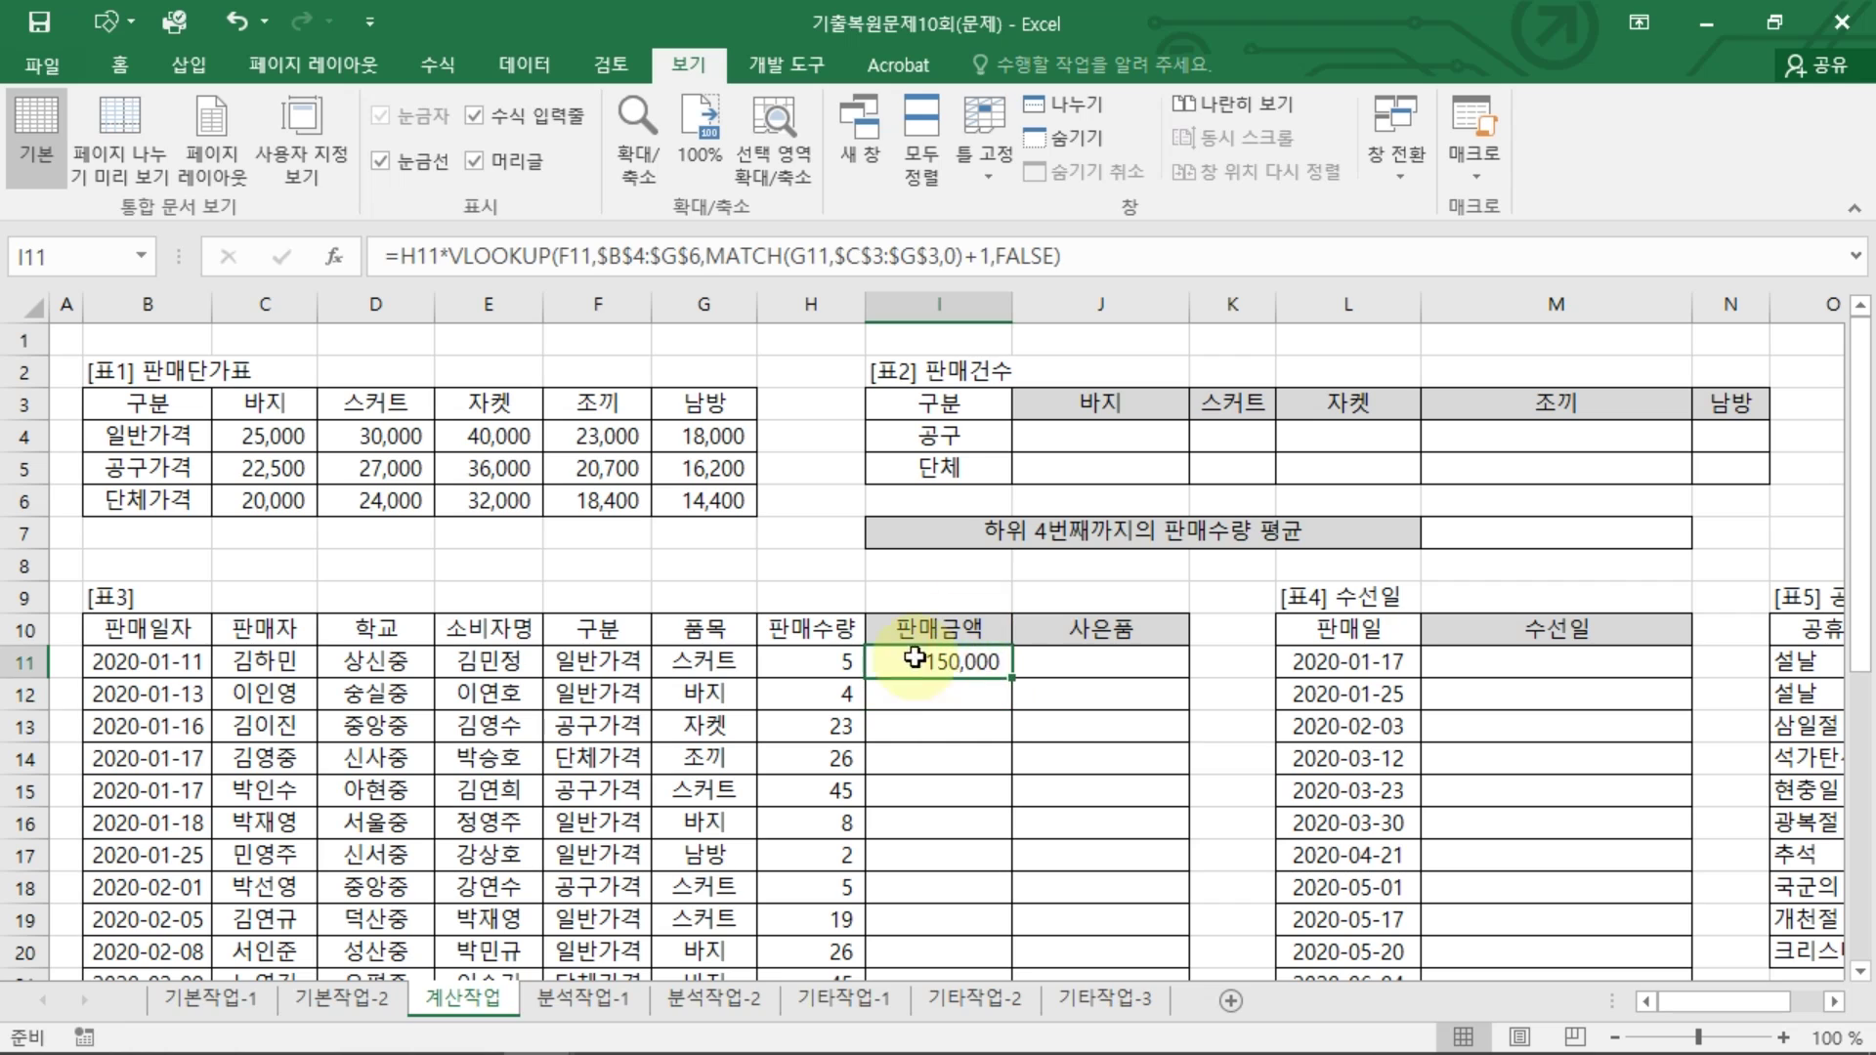
{"action": "double_click", "coordinate": [978, 662]}
{"action": "left_click", "coordinate": [1110, 259]}
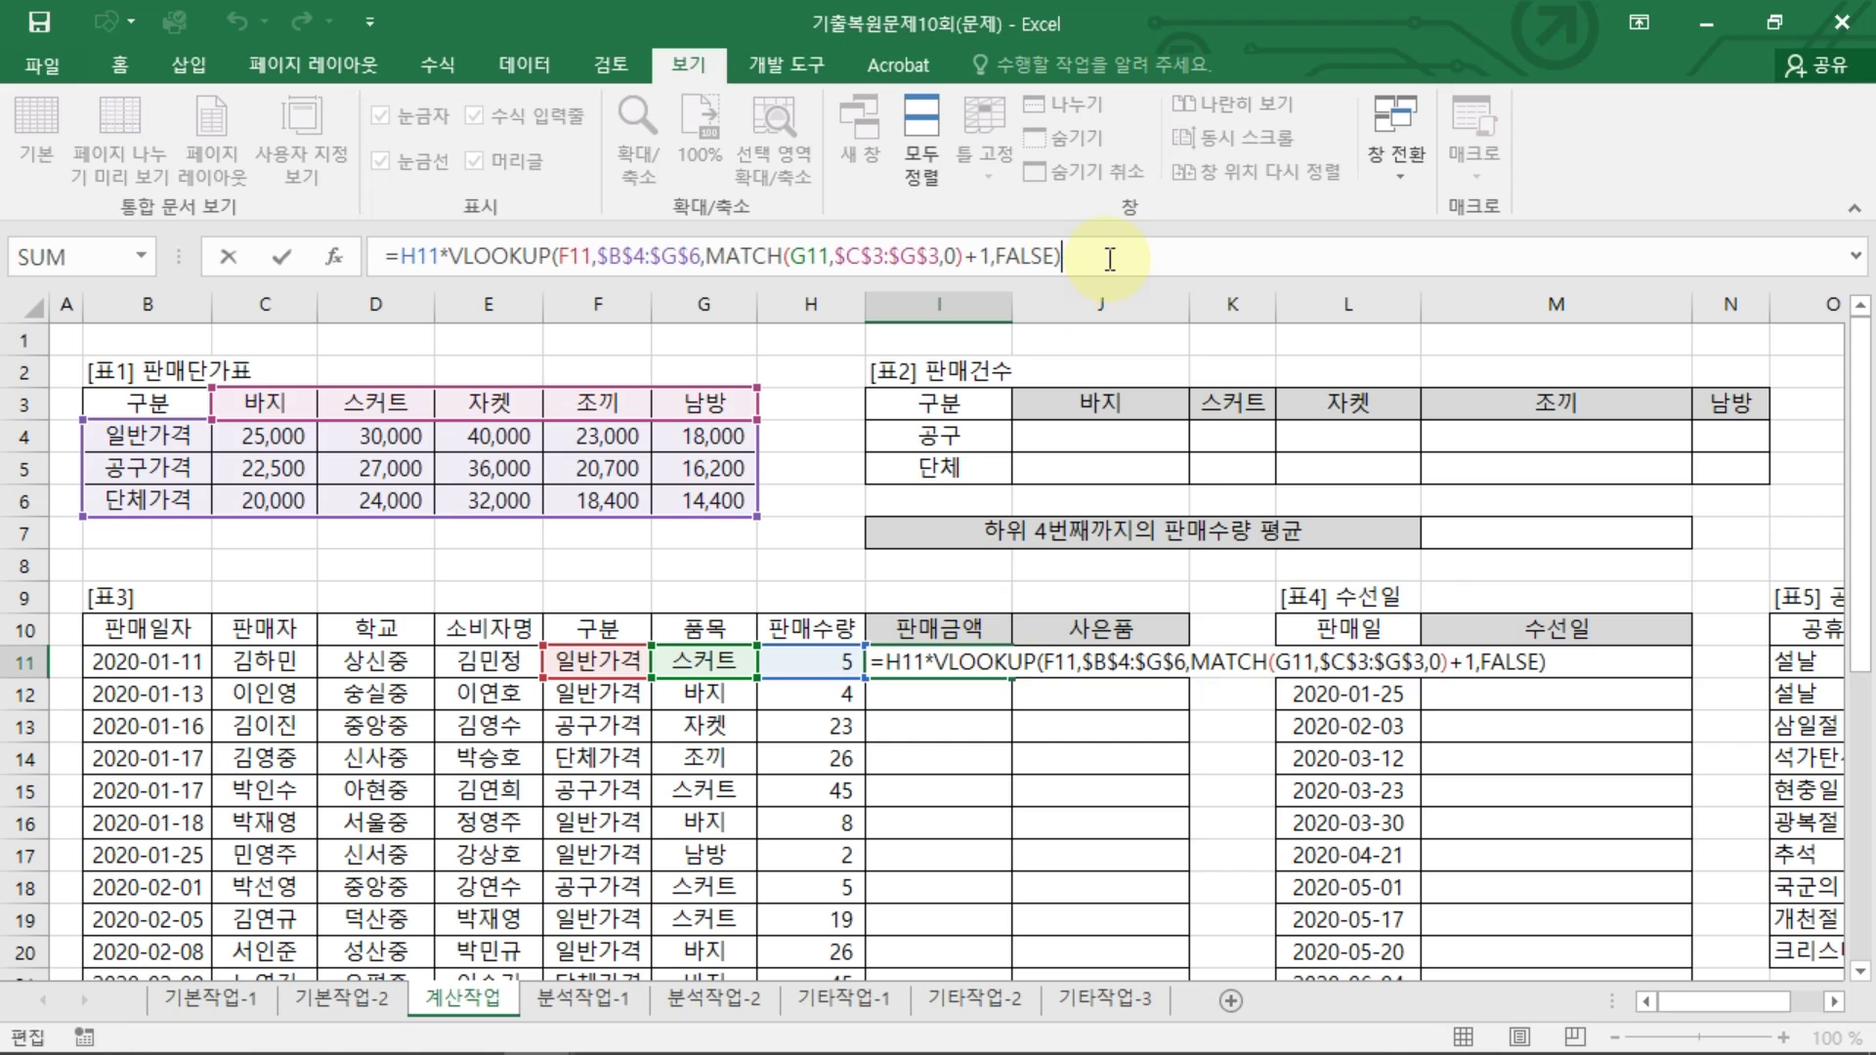
{"action": "type", "text": "*"}
{"action": "type", "text": "IF("}
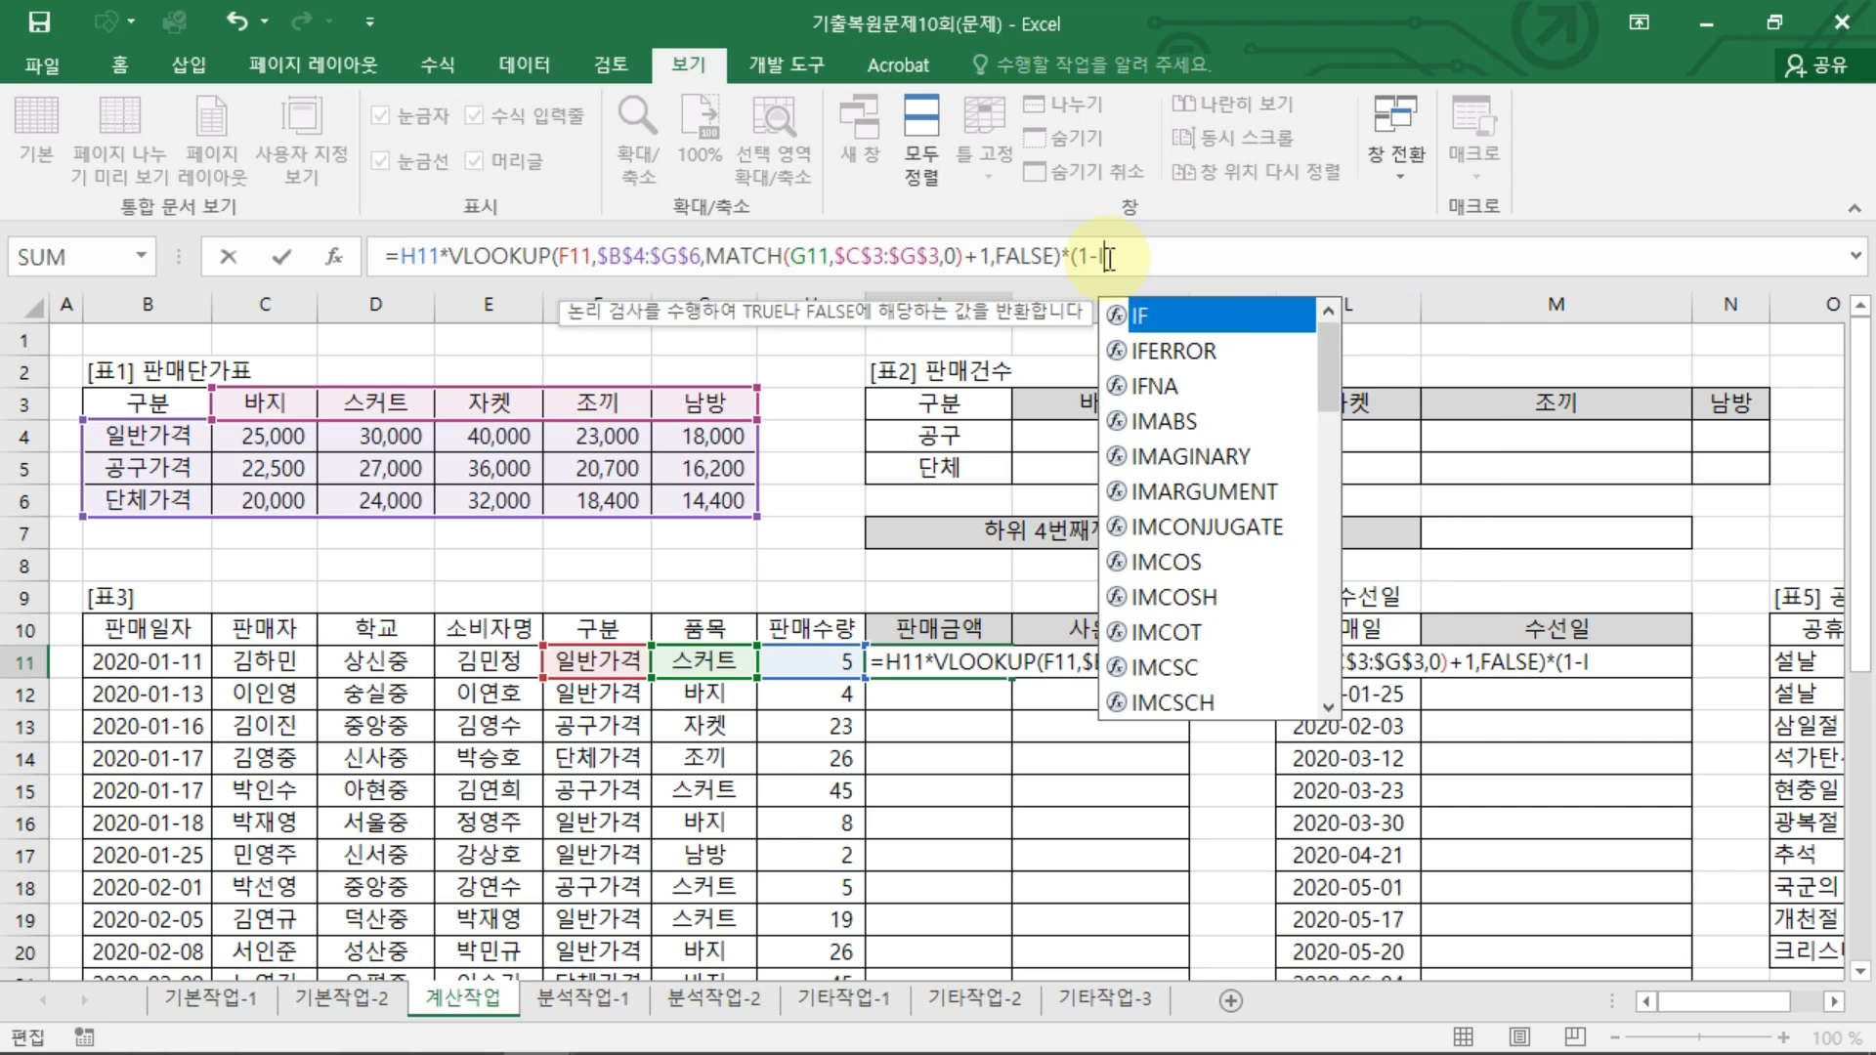
{"action": "left_click", "coordinate": [824, 667]}
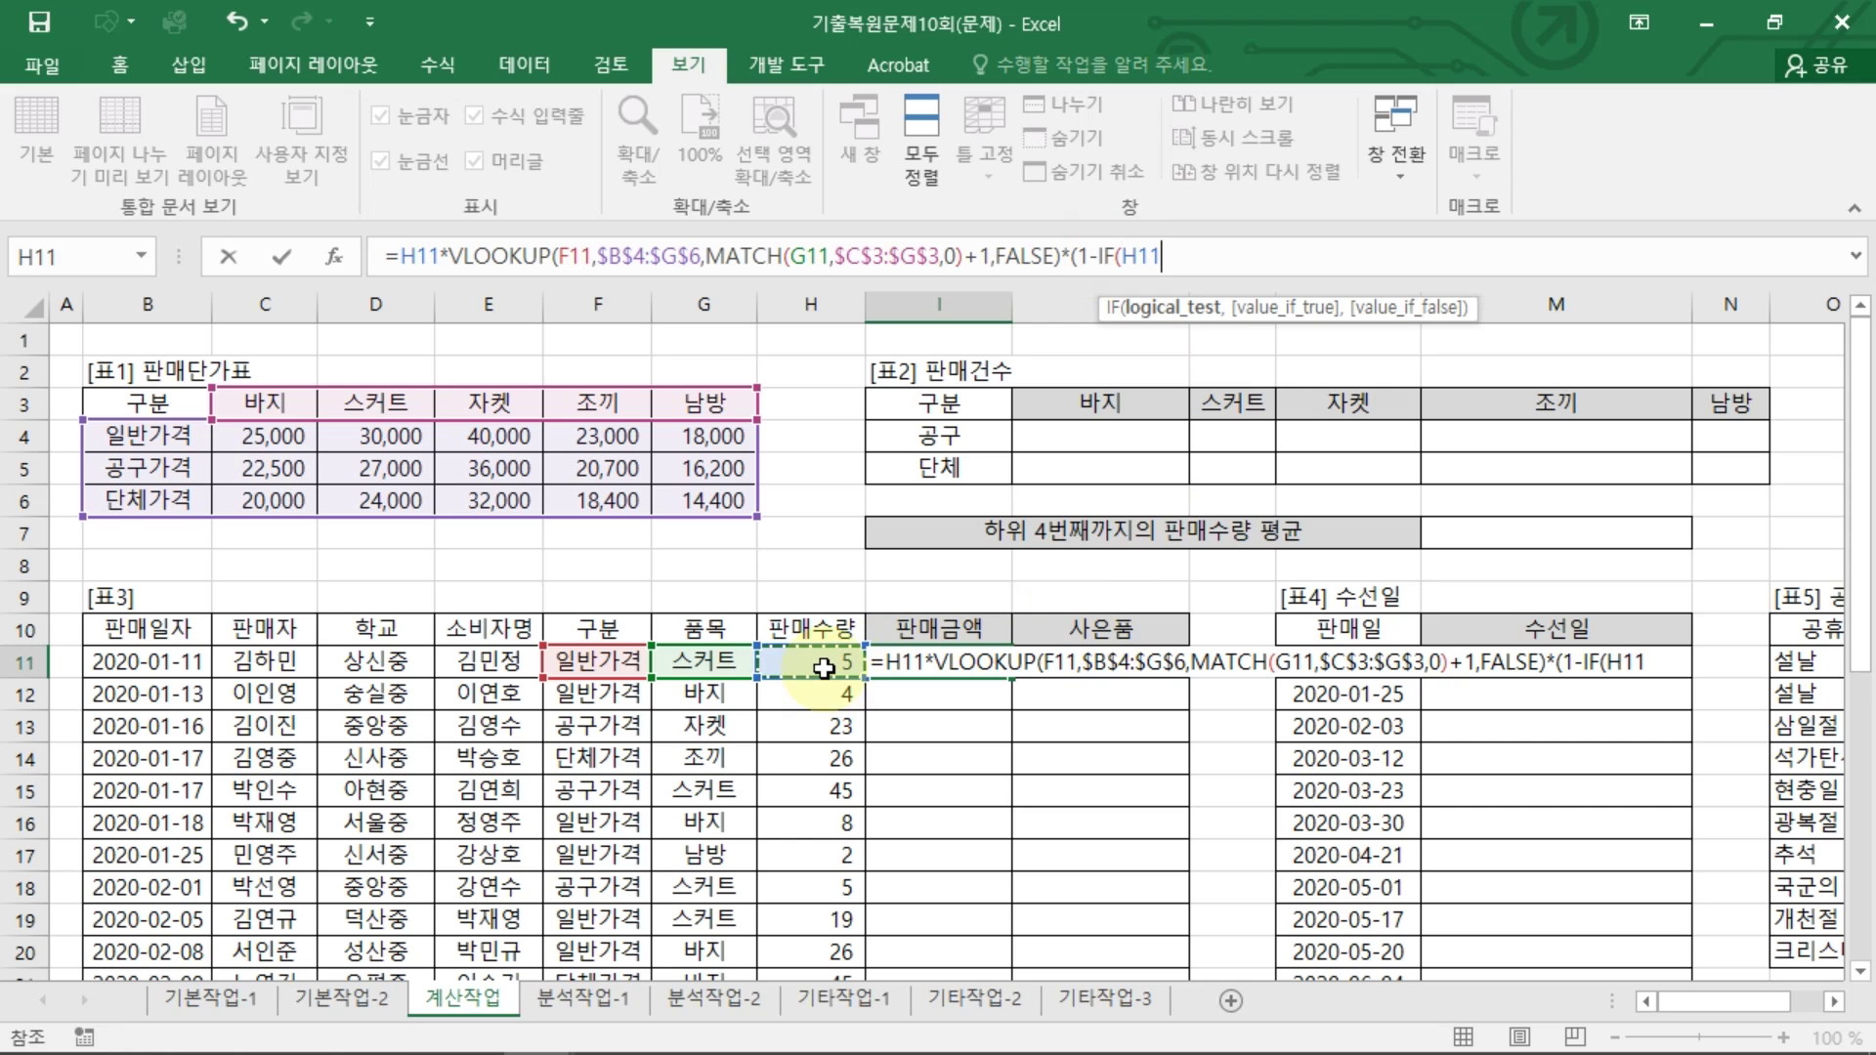
{"action": "type", "text": ">=30,"}
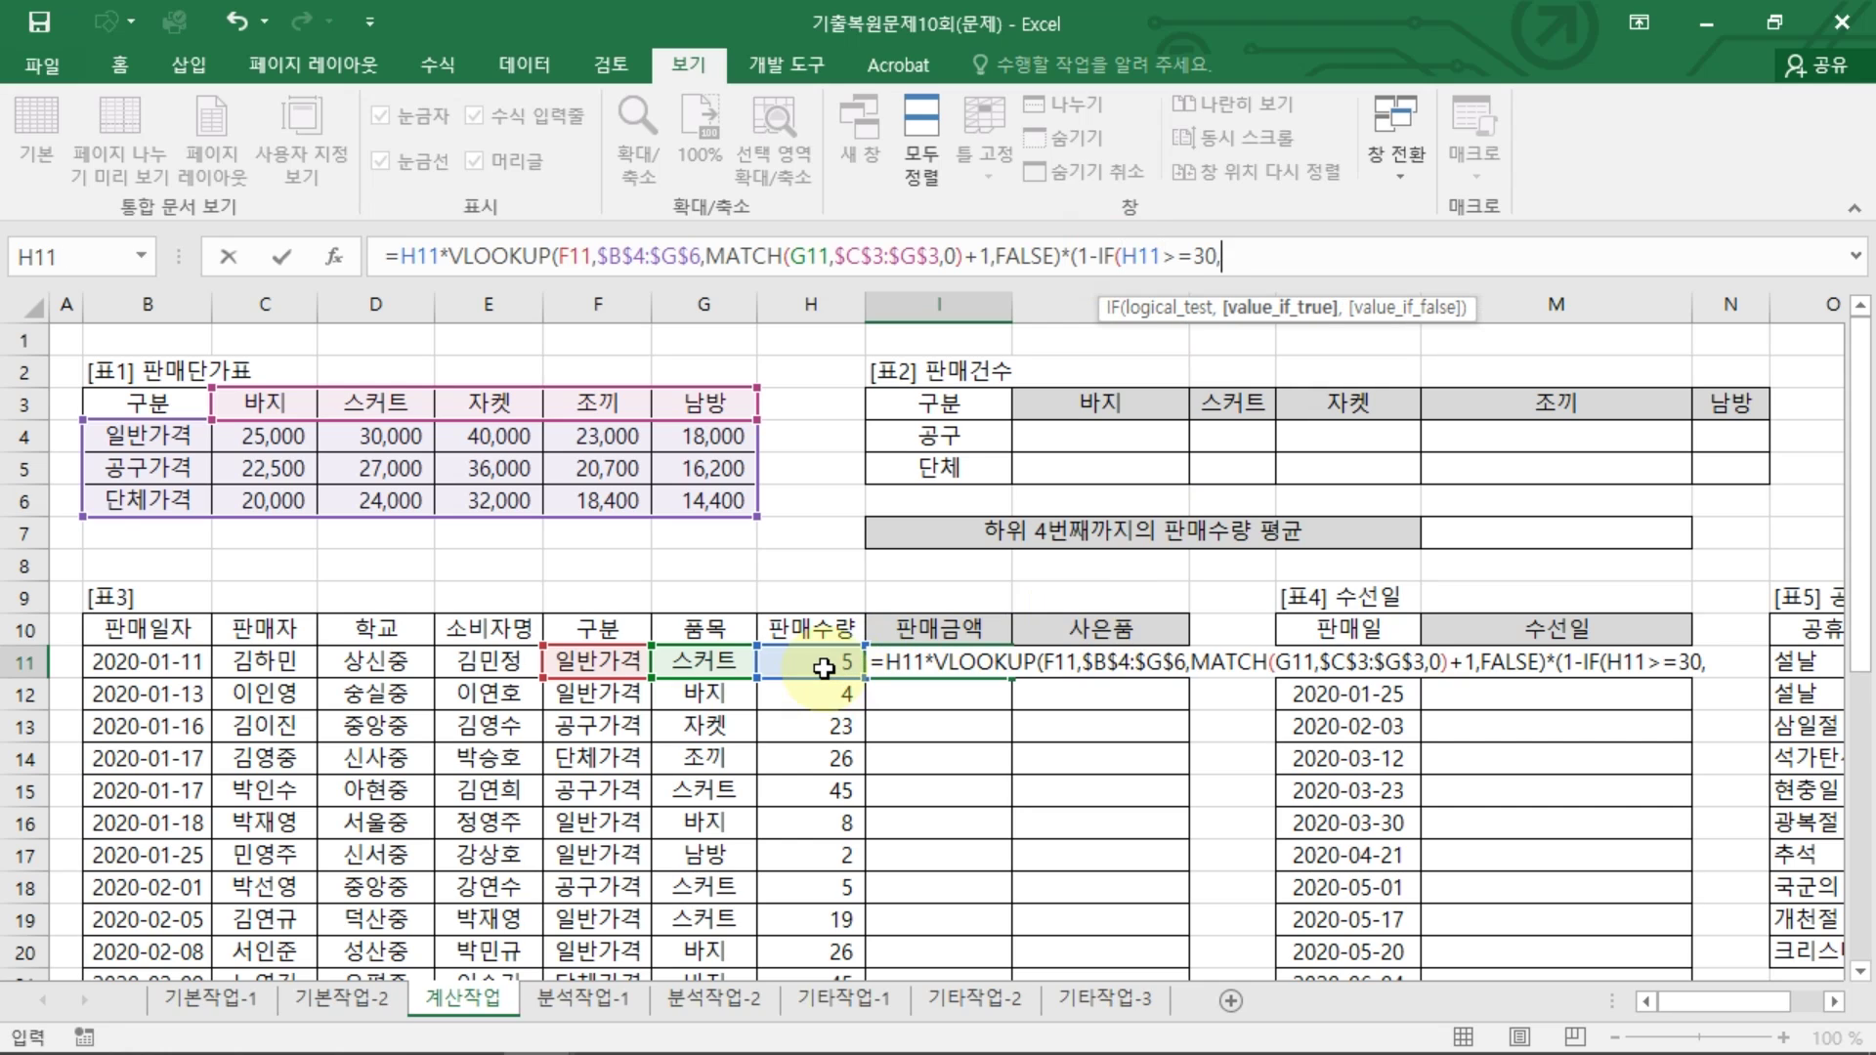
{"action": "type", "text": "10%,"}
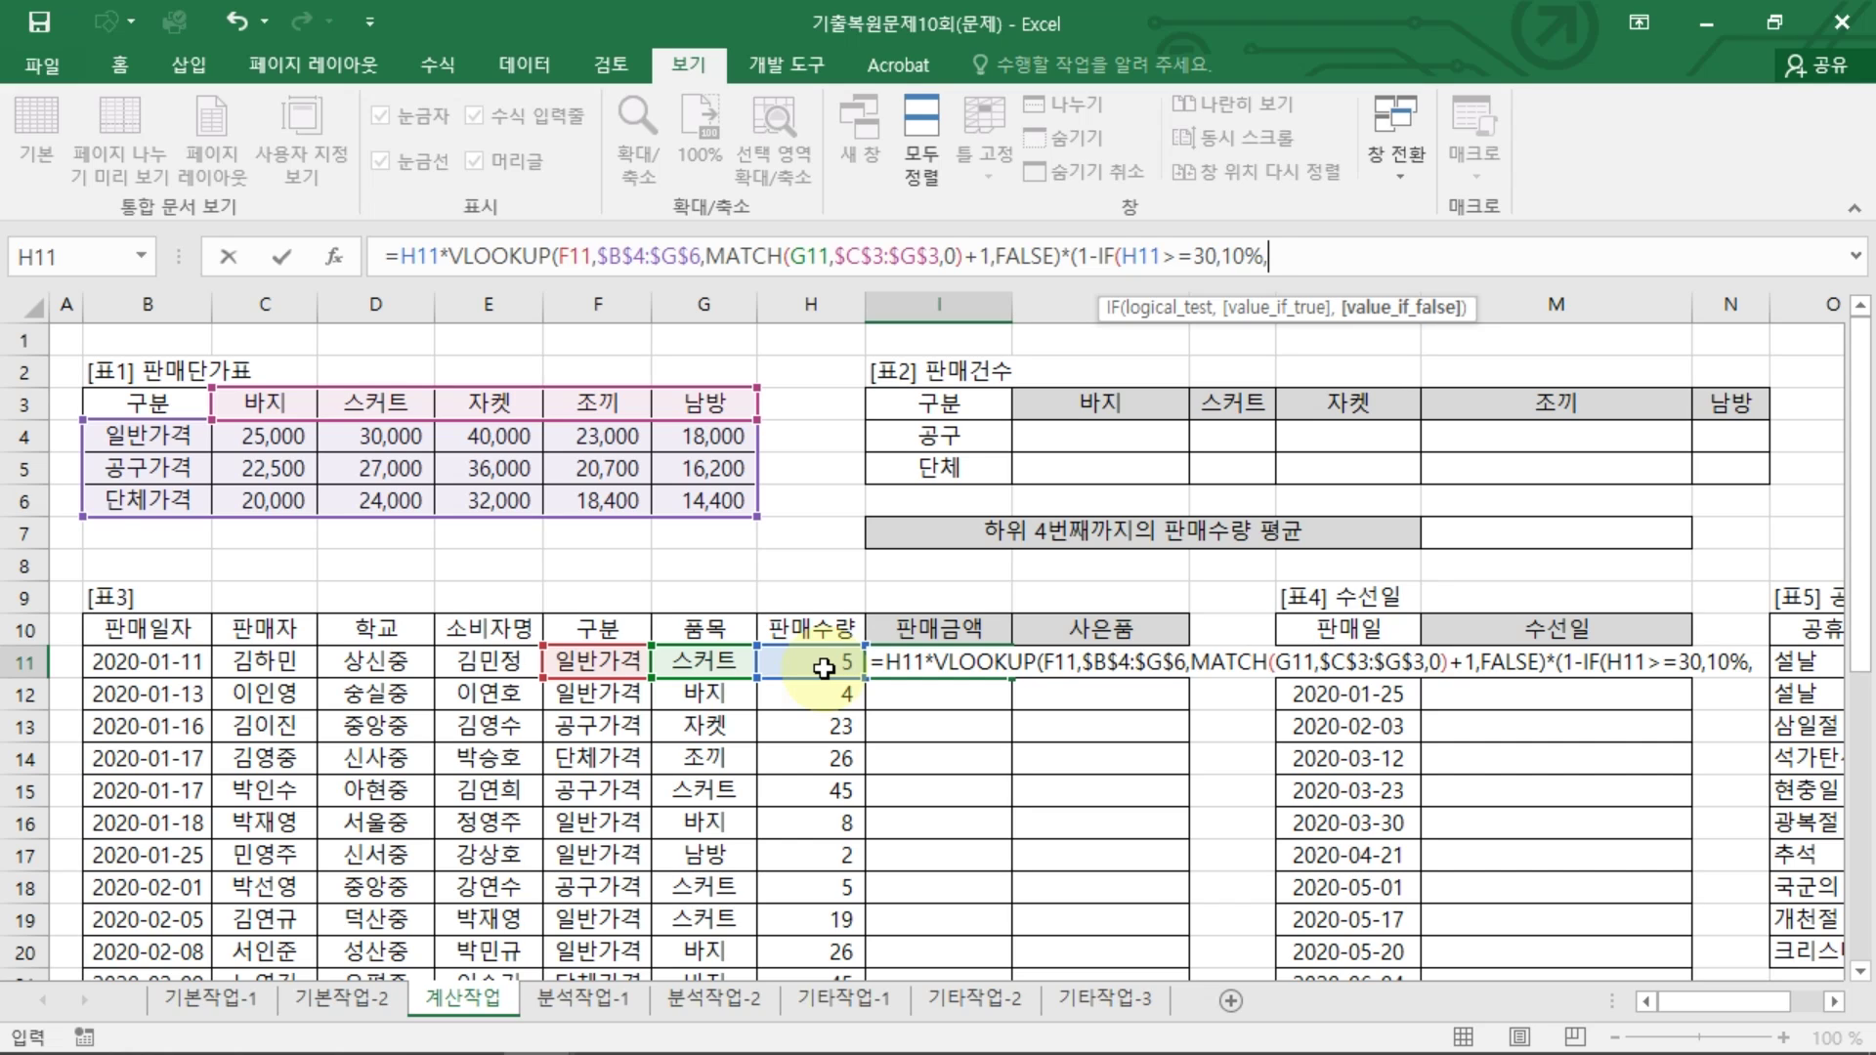
{"action": "type", "text": "0)"}
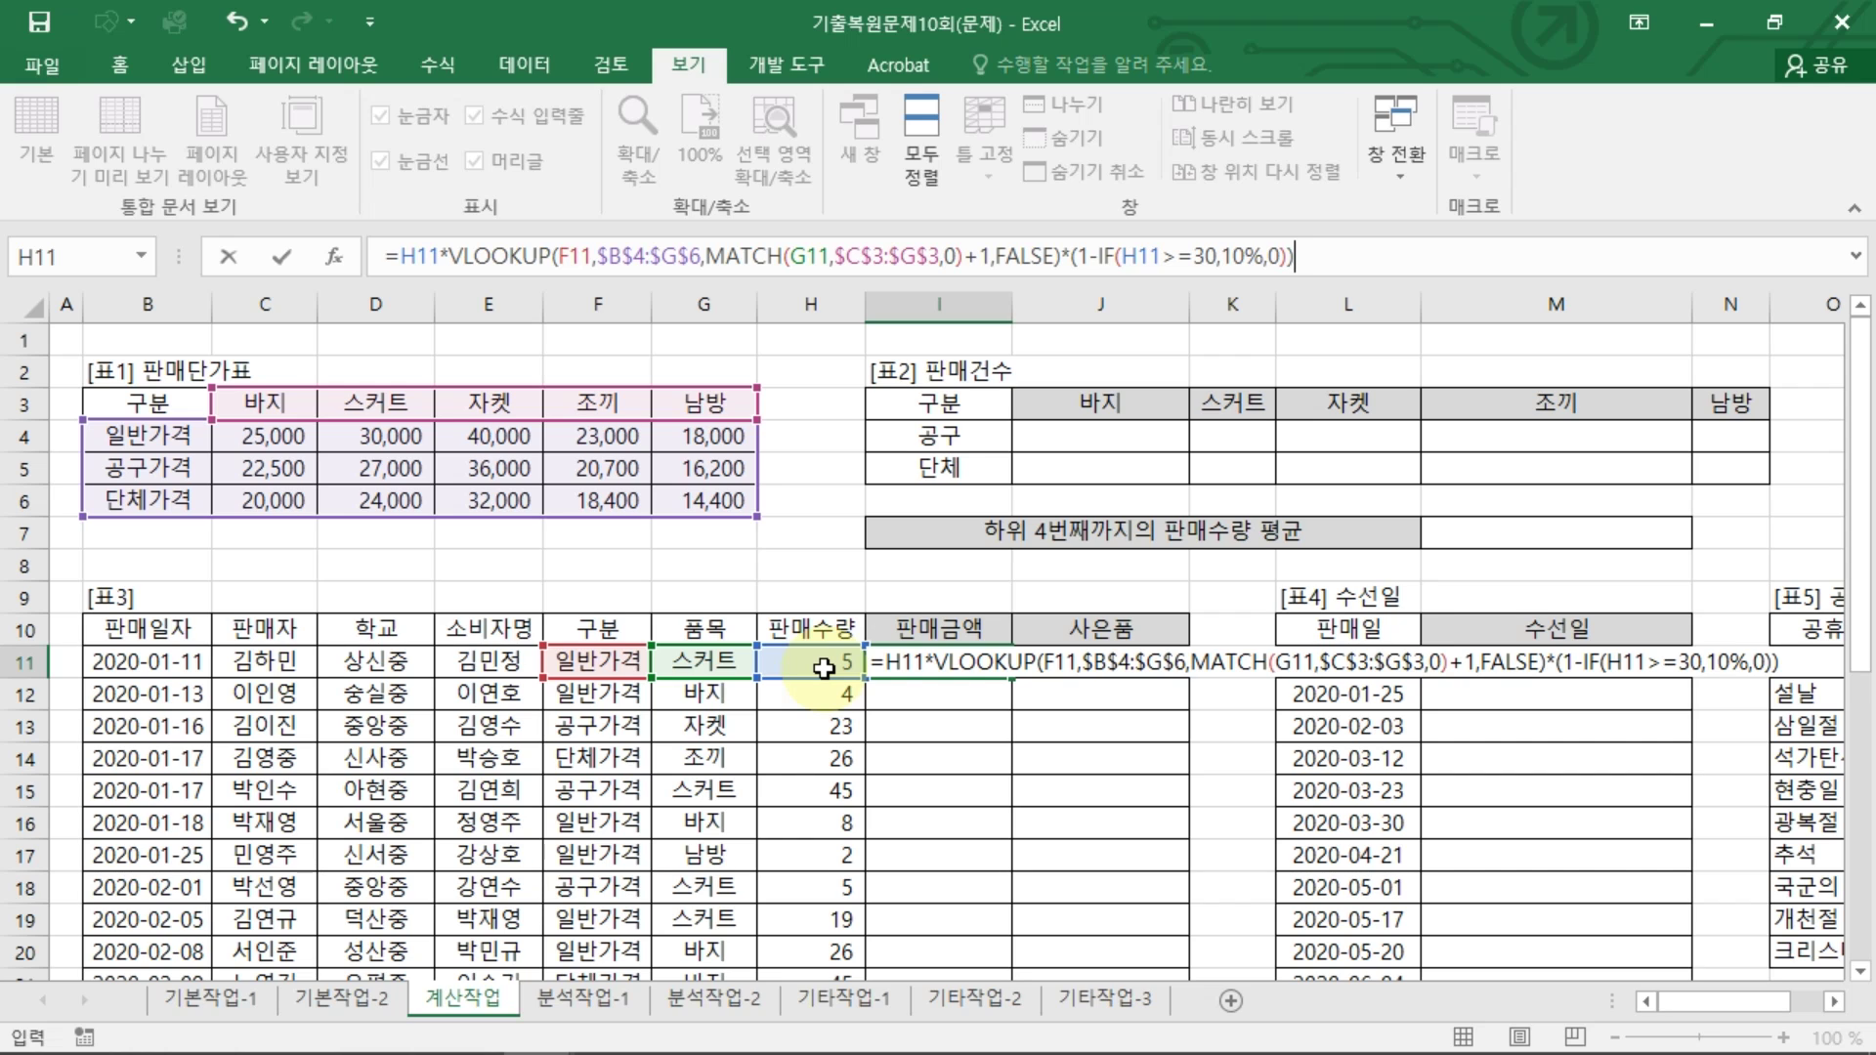
{"action": "key", "text": "Return"}
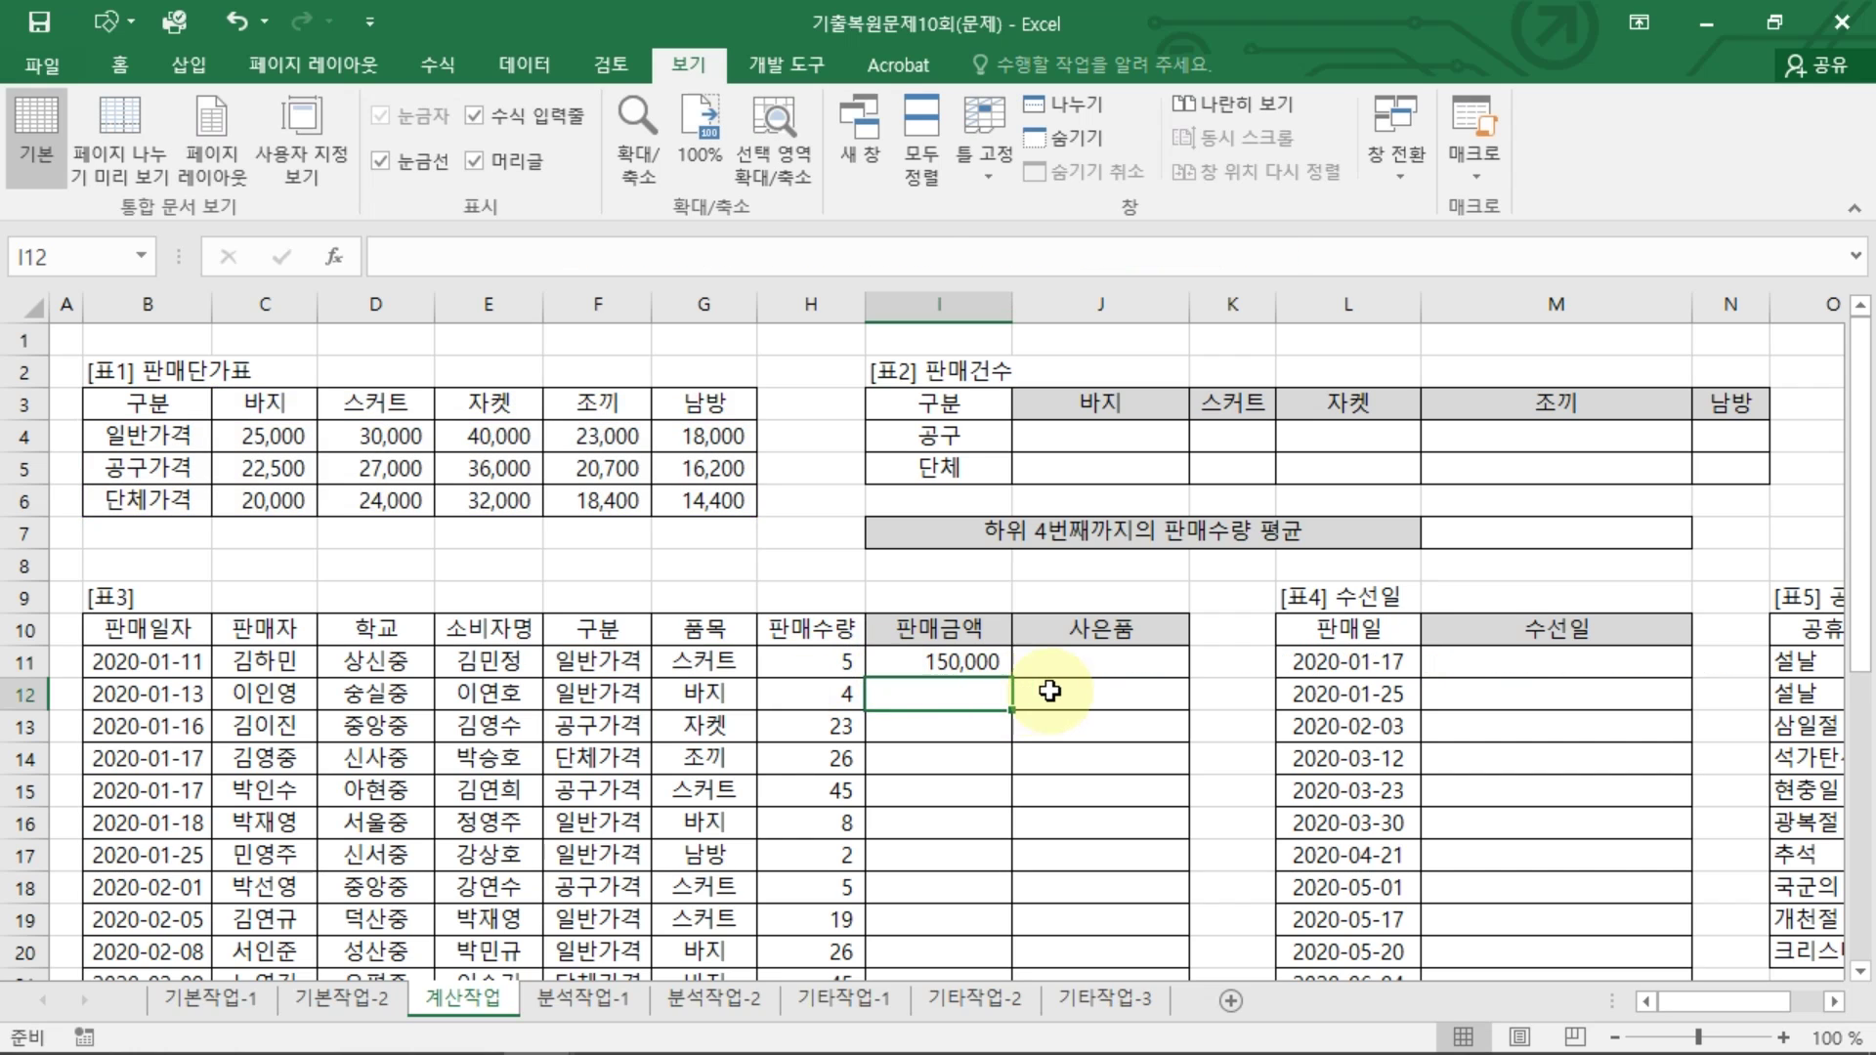
Step: Fill the I11 formula down the 판매금액 column and check the copied formulas in several rows
{"action": "left_click", "coordinate": [992, 663]}
{"action": "double_click", "coordinate": [1011, 677]}
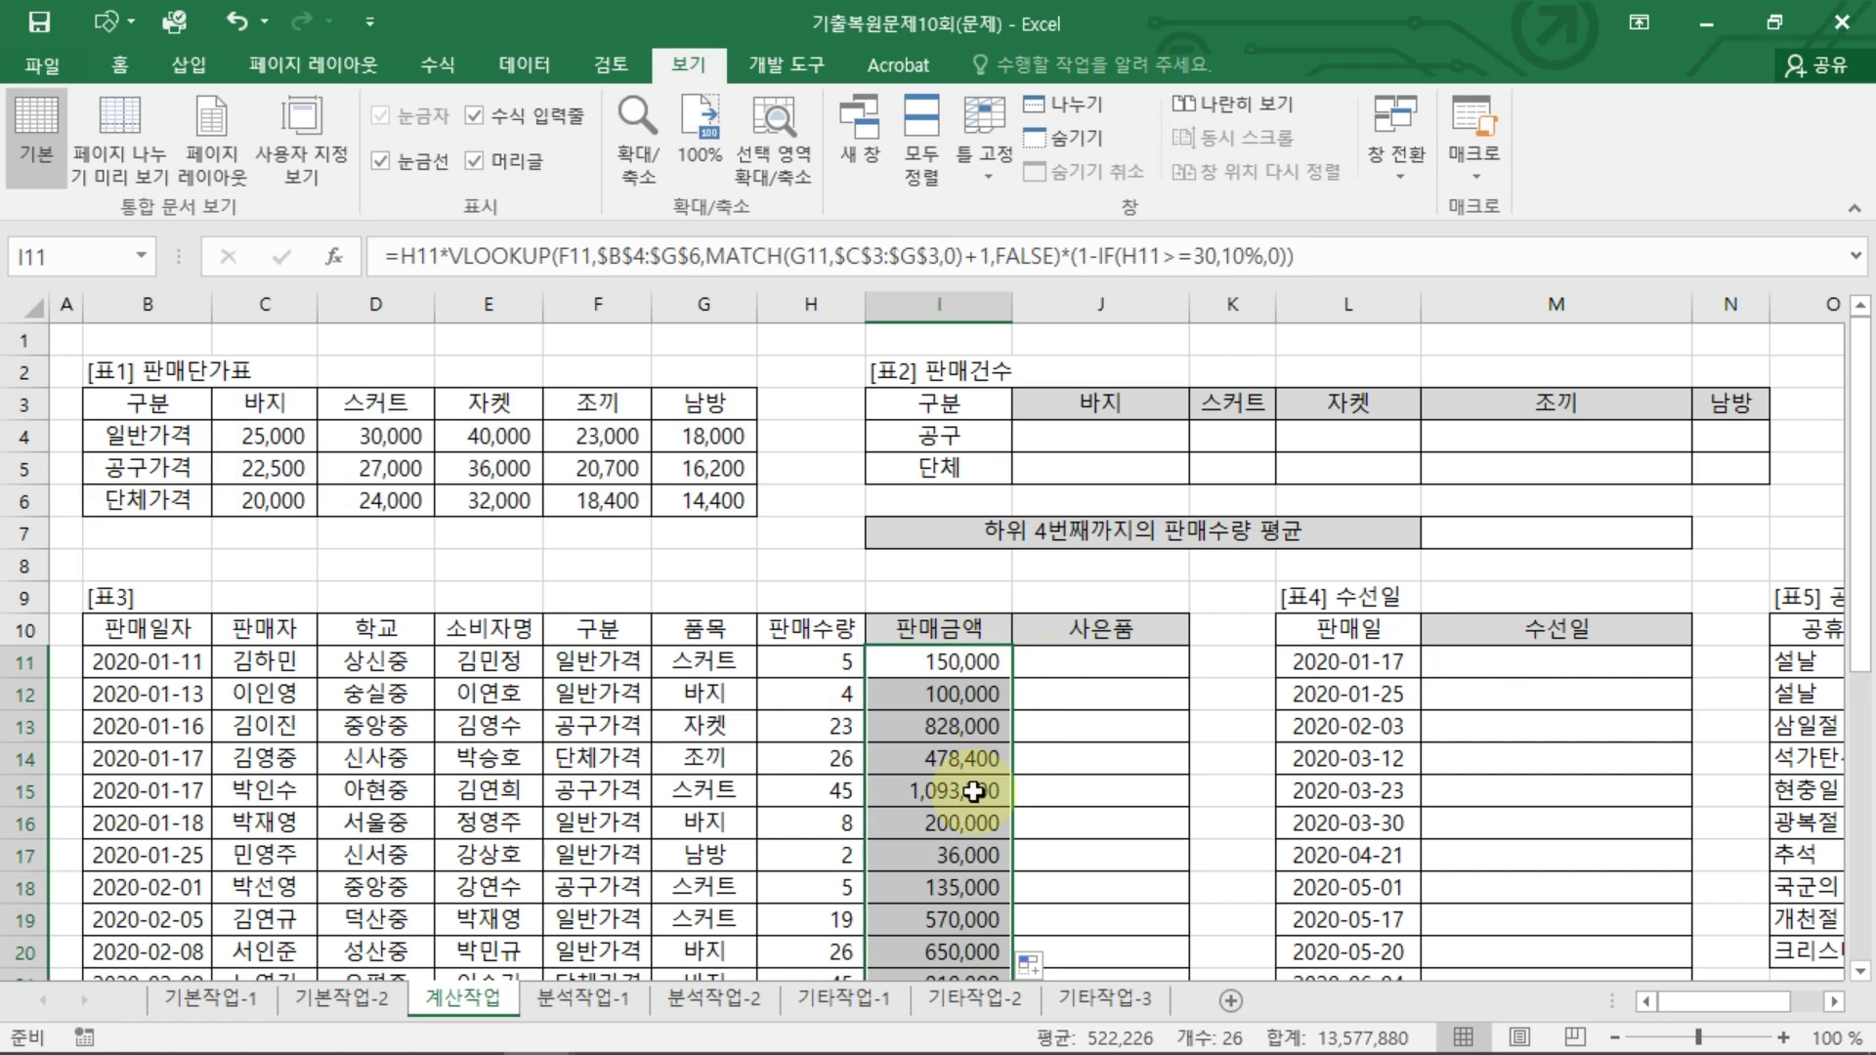
{"action": "left_click", "coordinate": [943, 791]}
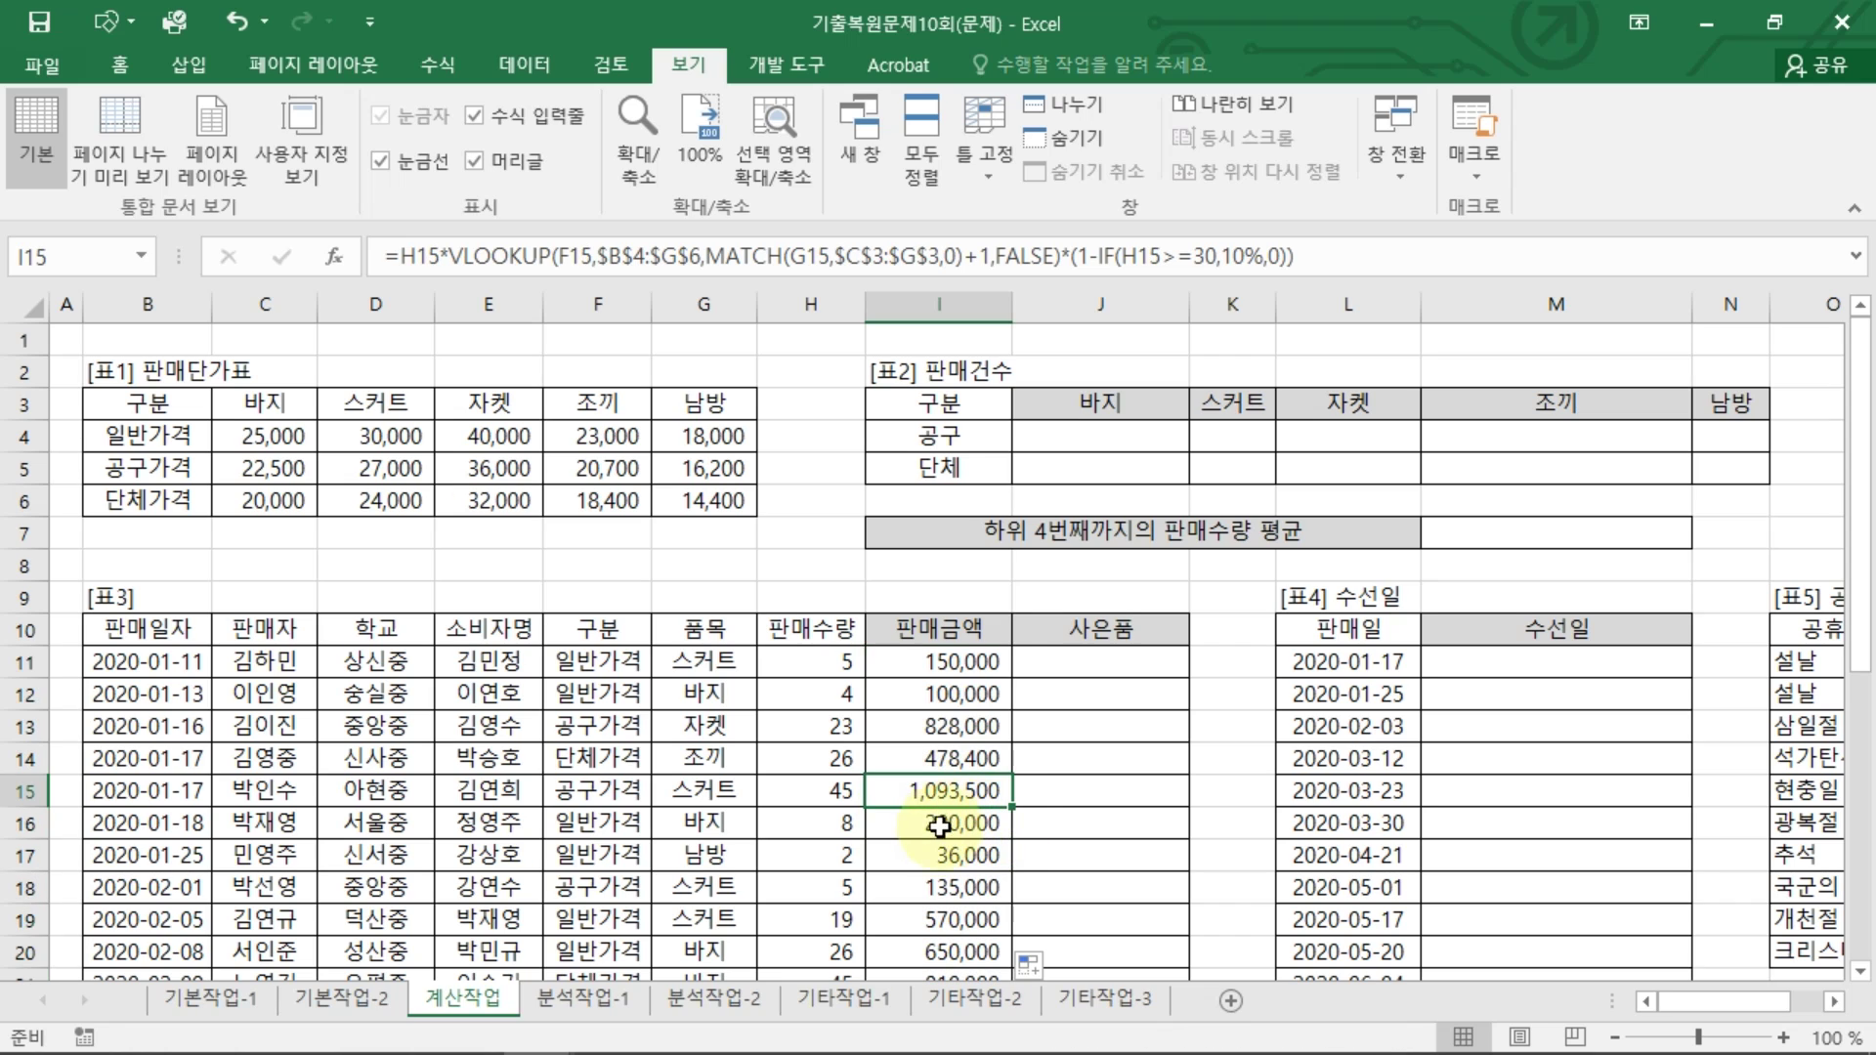
{"action": "left_click", "coordinate": [938, 856]}
{"action": "left_click", "coordinate": [934, 726]}
{"action": "left_click", "coordinate": [944, 661]}
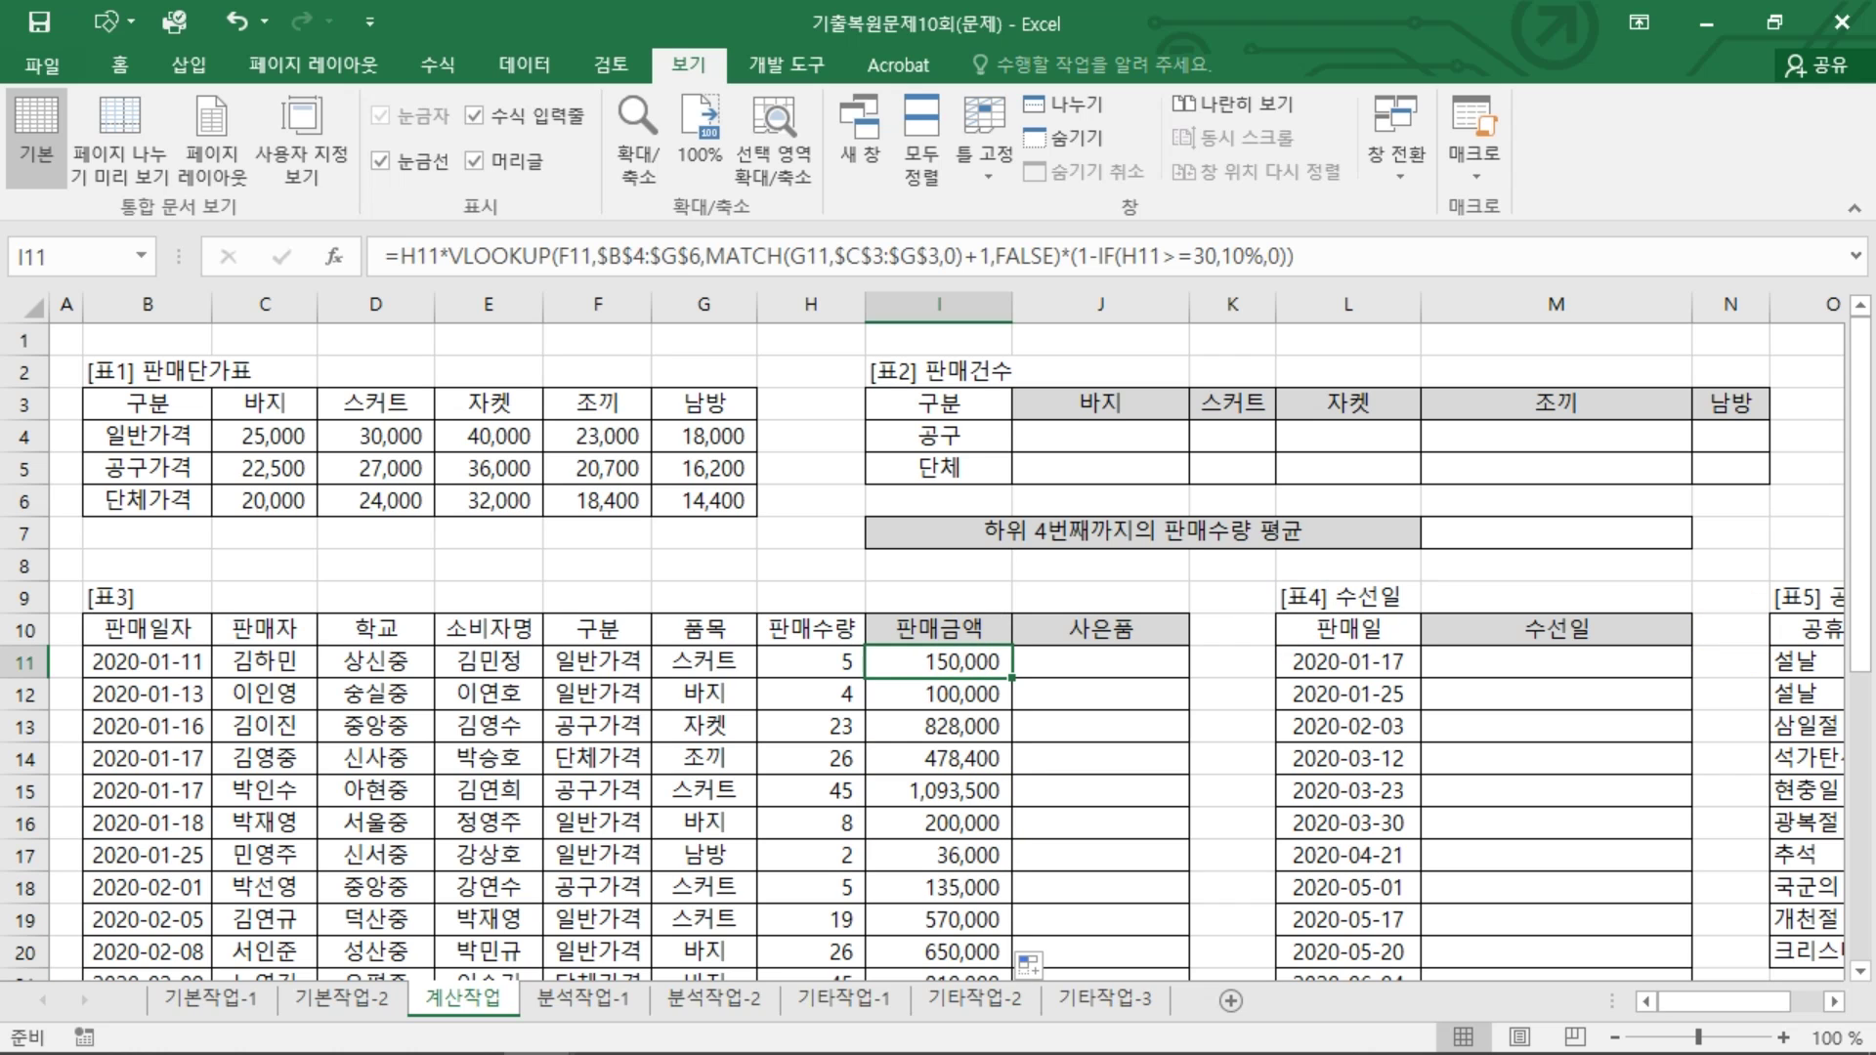
Step: Try the simple date formula =L11+3 in the first 수선일 cell M11 of 표4, and clear the cell
{"action": "left_click", "coordinate": [1834, 1002]}
{"action": "left_click", "coordinate": [1835, 1003]}
{"action": "left_click", "coordinate": [1834, 1002]}
{"action": "left_click", "coordinate": [1835, 1003]}
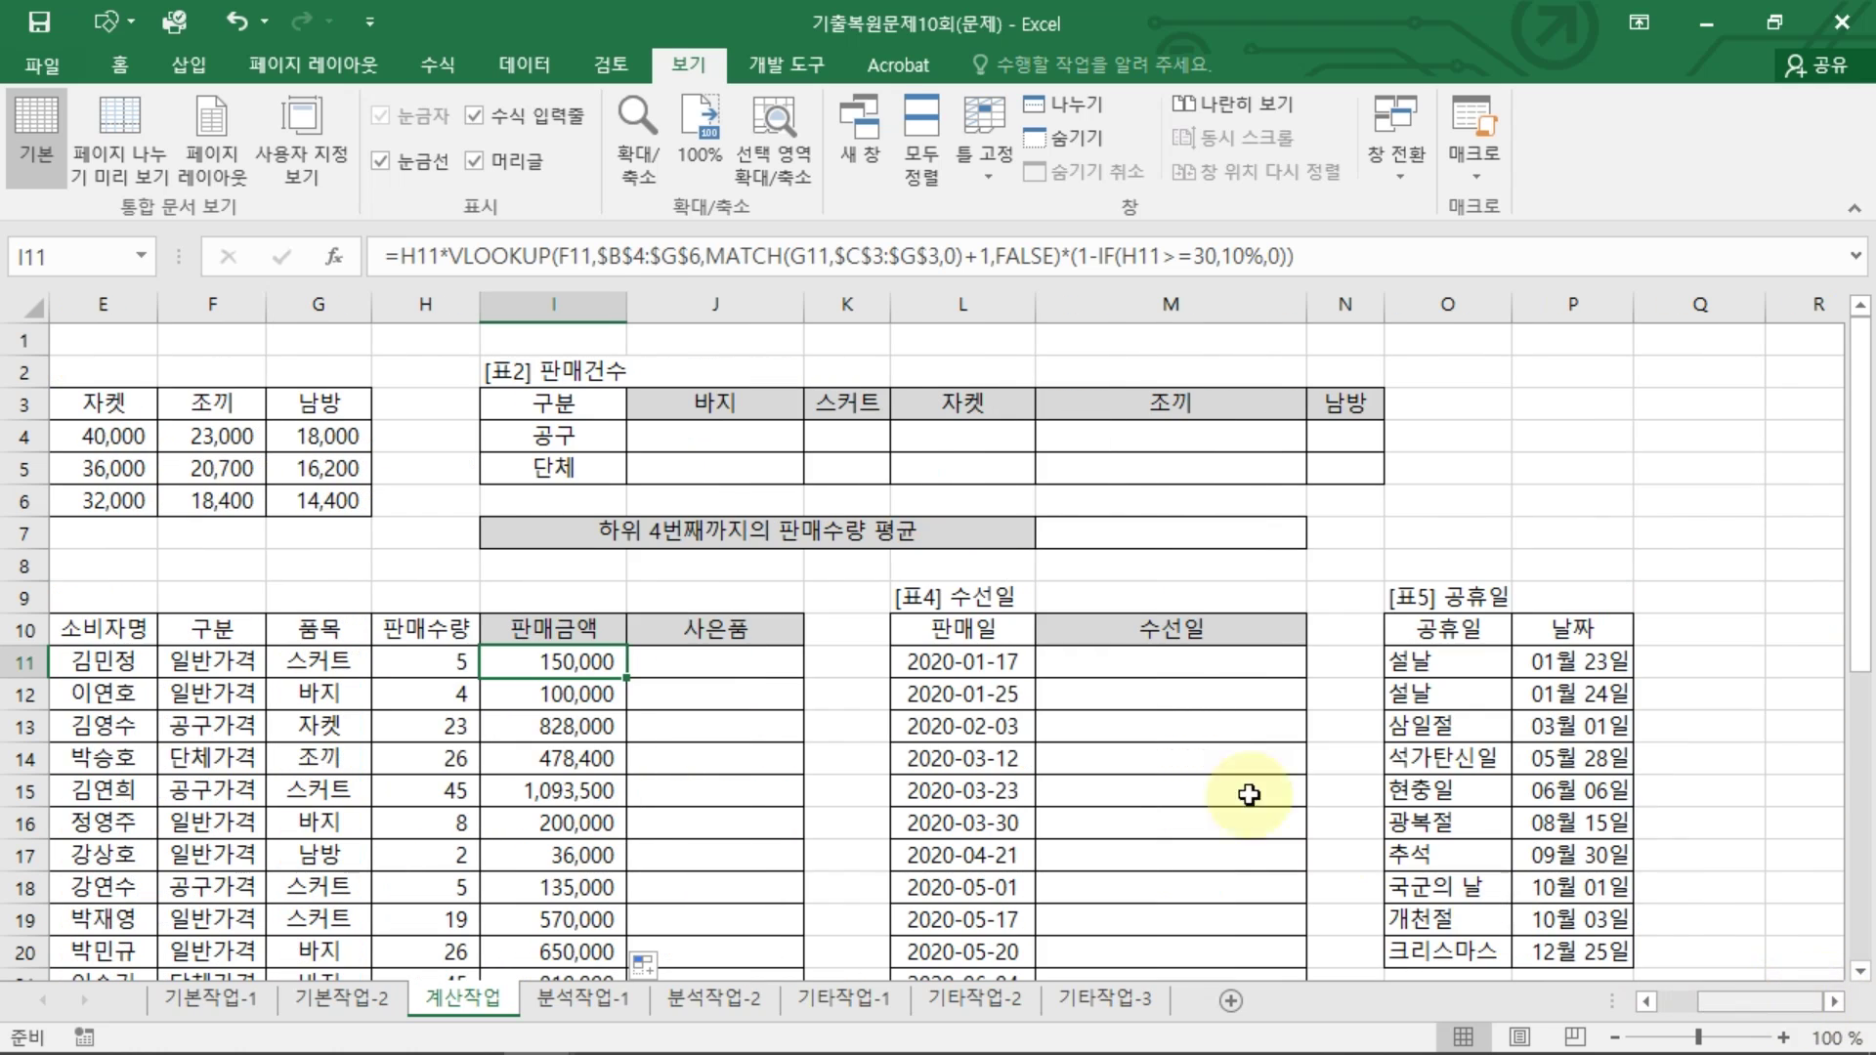
{"action": "left_click", "coordinate": [1193, 672]}
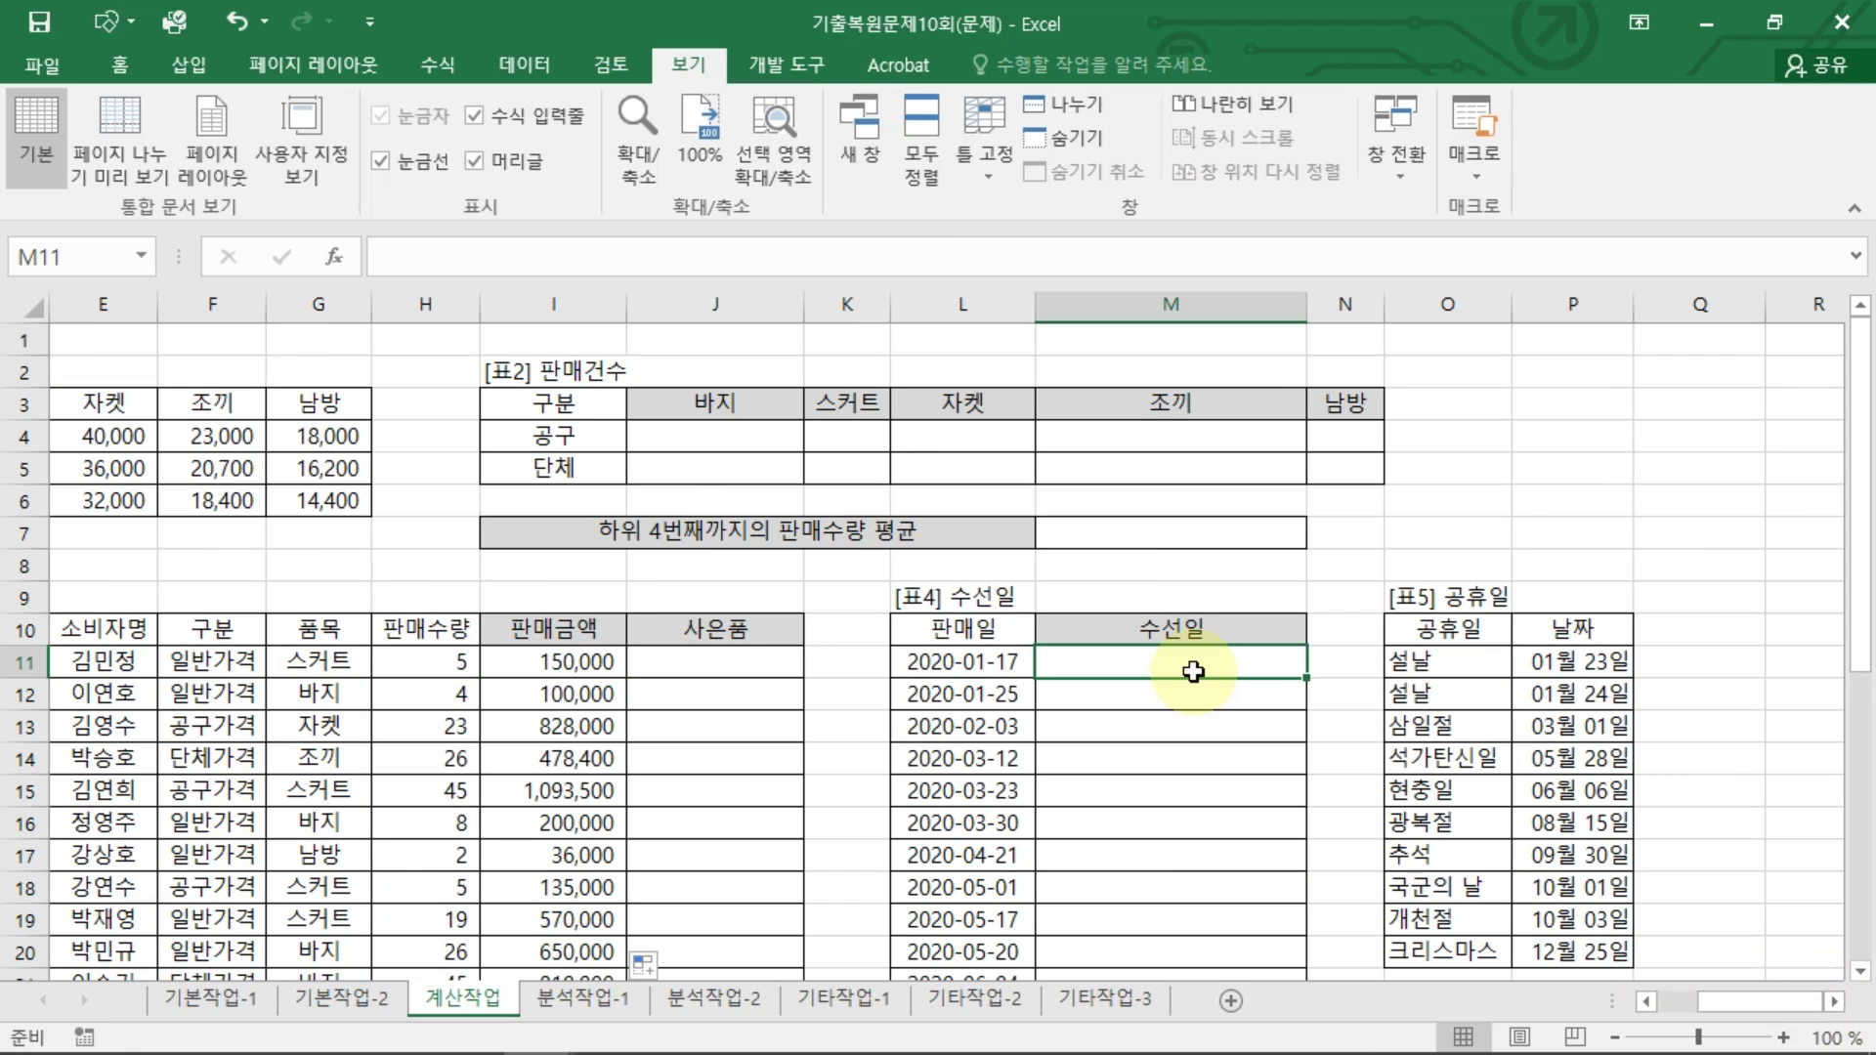
{"action": "type", "text": "="}
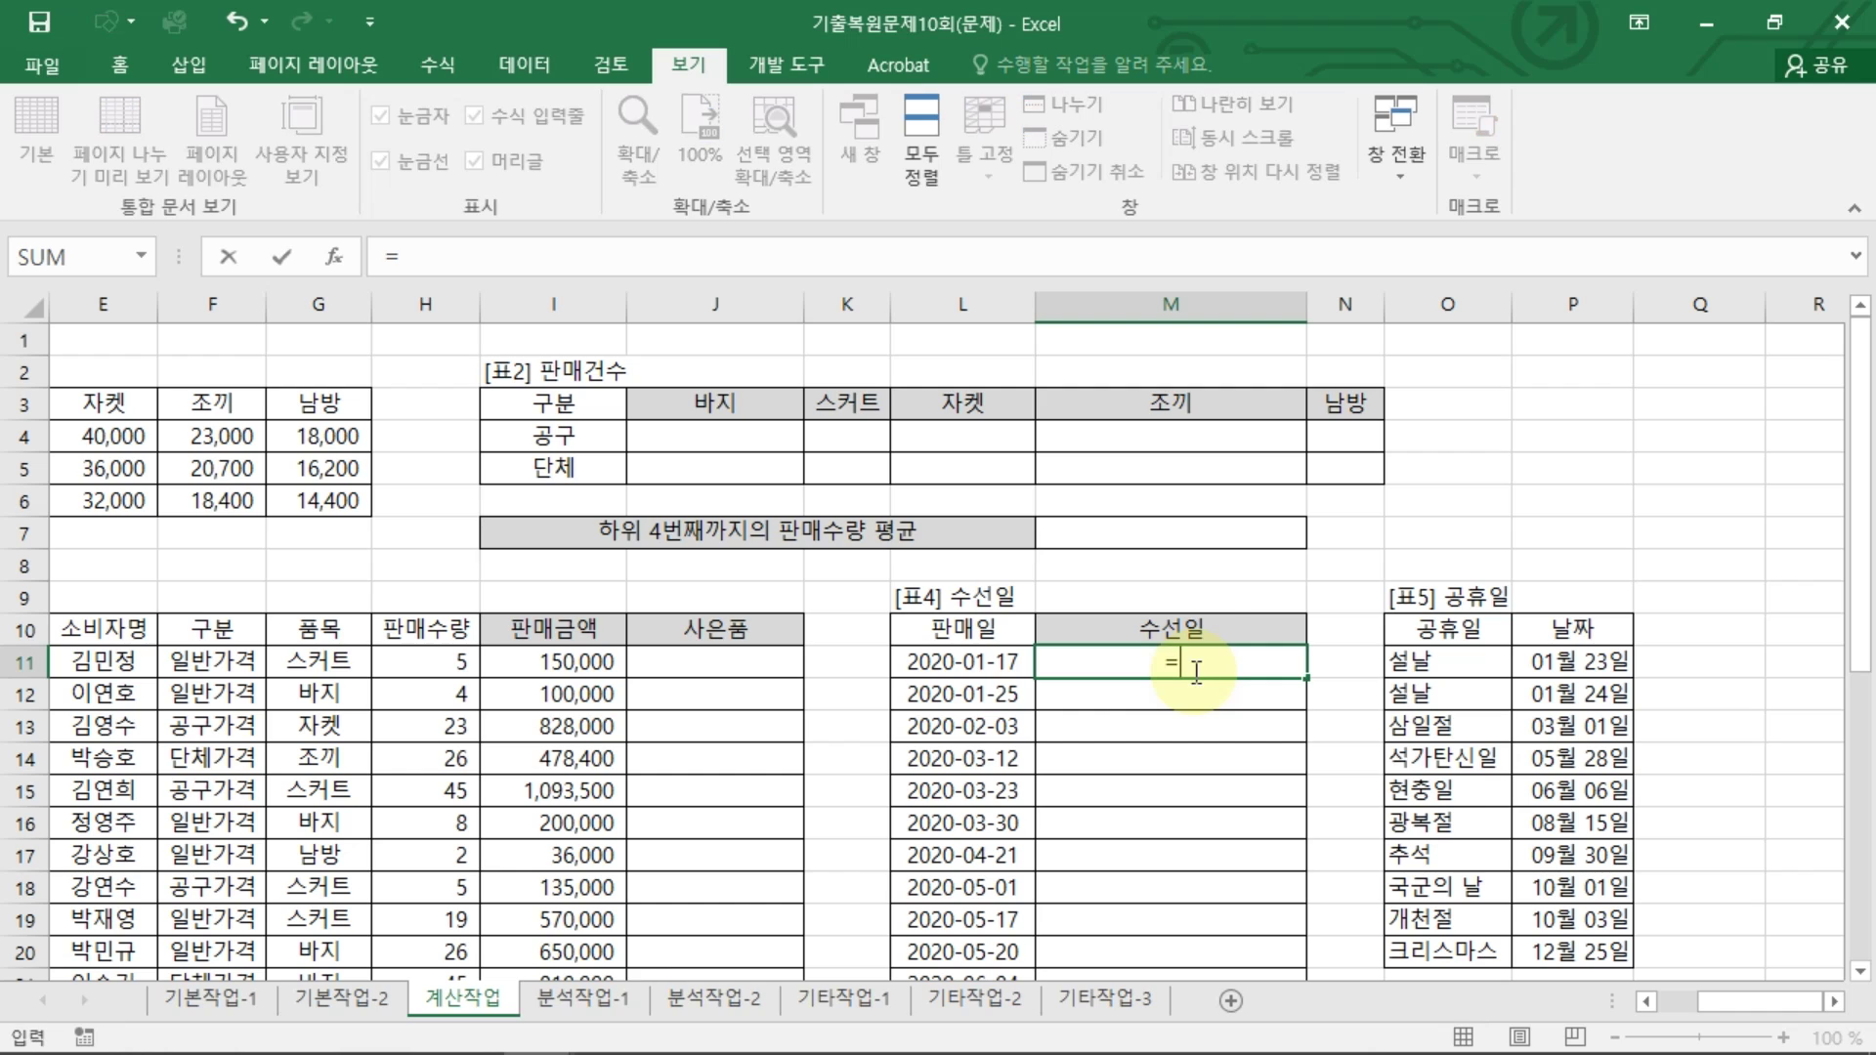
{"action": "left_click", "coordinate": [975, 659]}
{"action": "type", "text": "+3"}
{"action": "key", "text": "Return"}
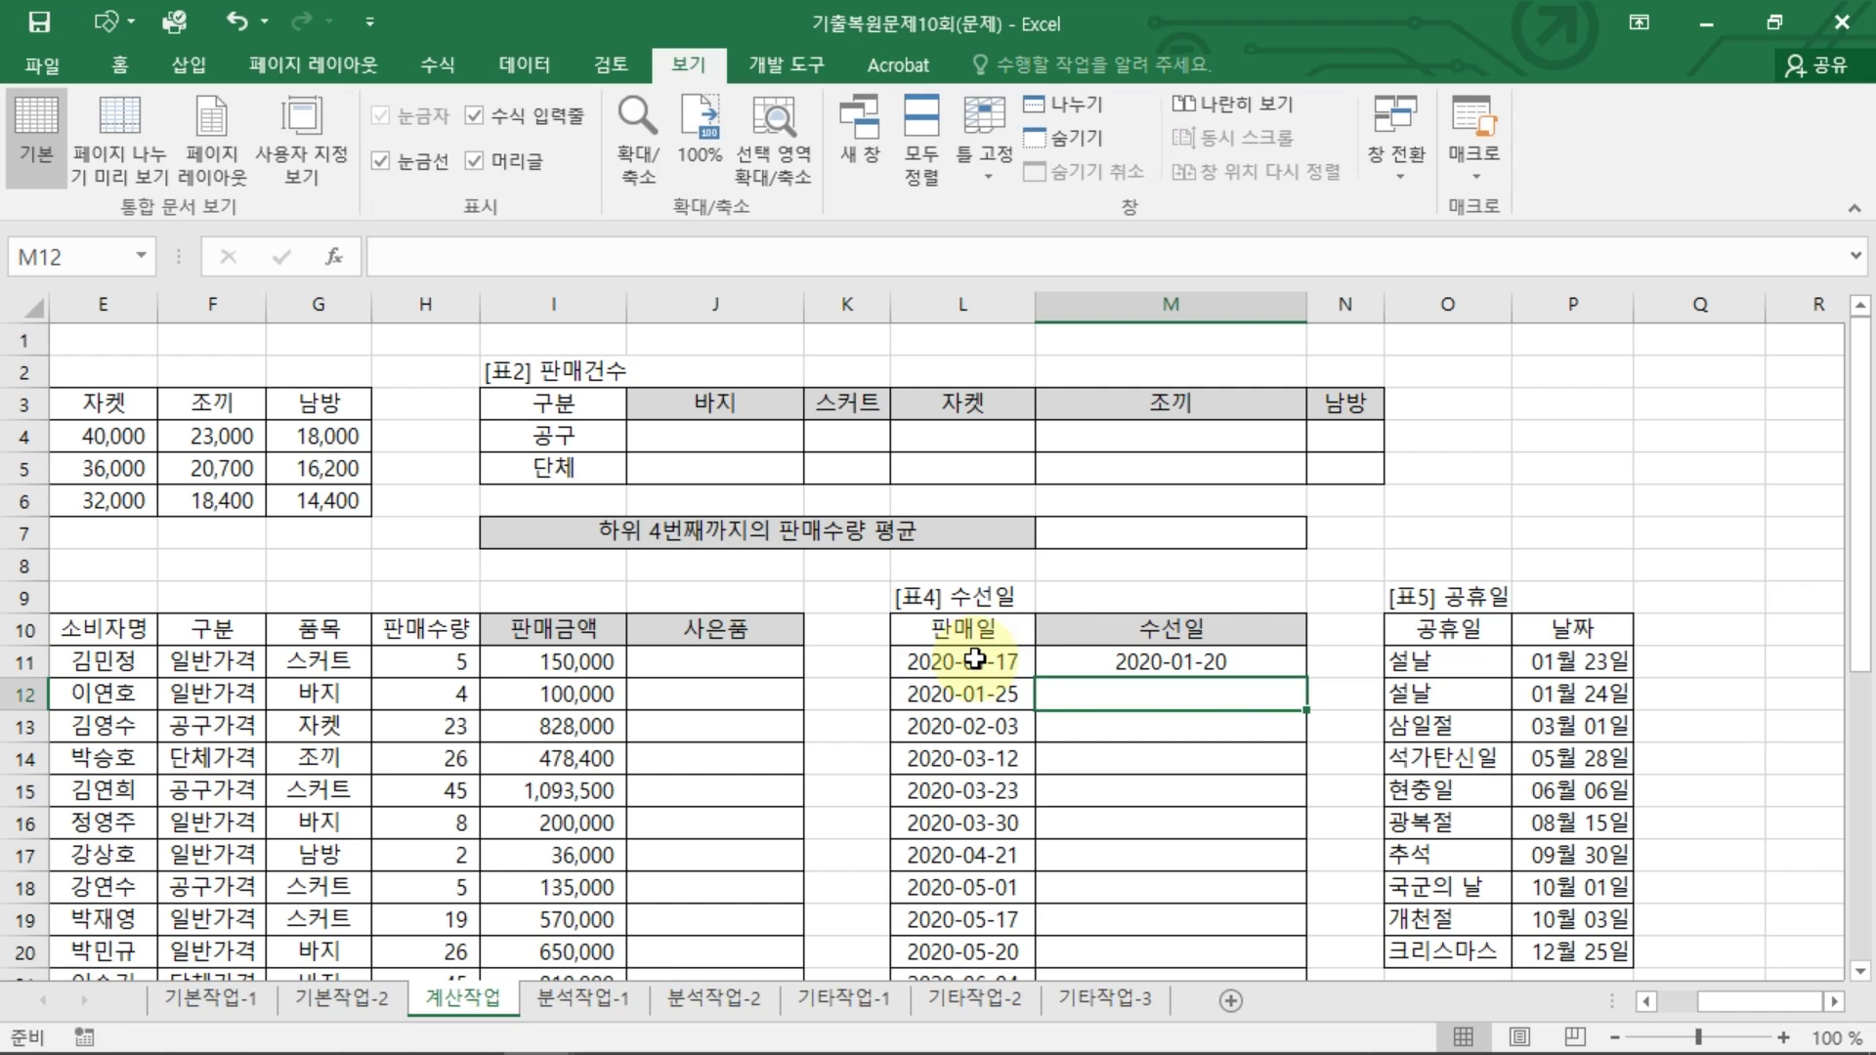
{"action": "left_click", "coordinate": [1256, 666]}
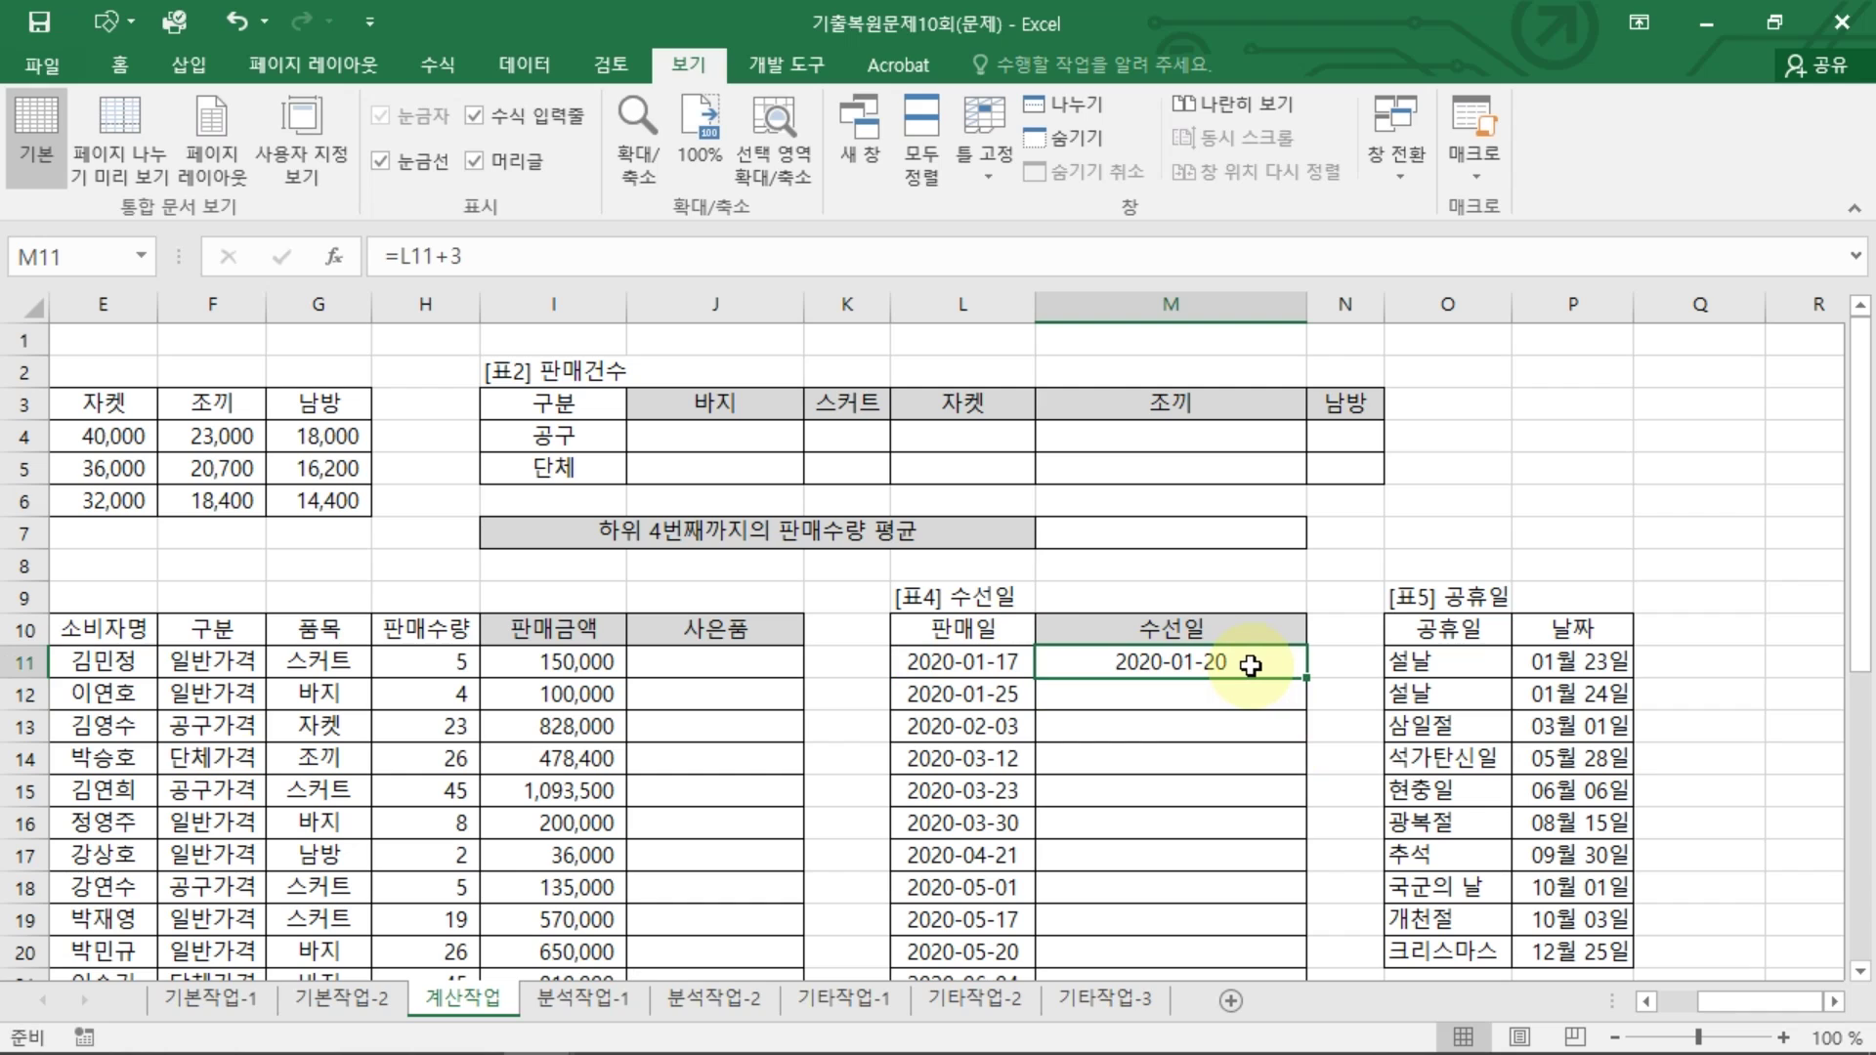
{"action": "key", "text": "Delete"}
Step: Enter the formula =WORKDAY(L11,3) in the first 수선일 cell M11 of 표4
{"action": "type", "text": "=WO"}
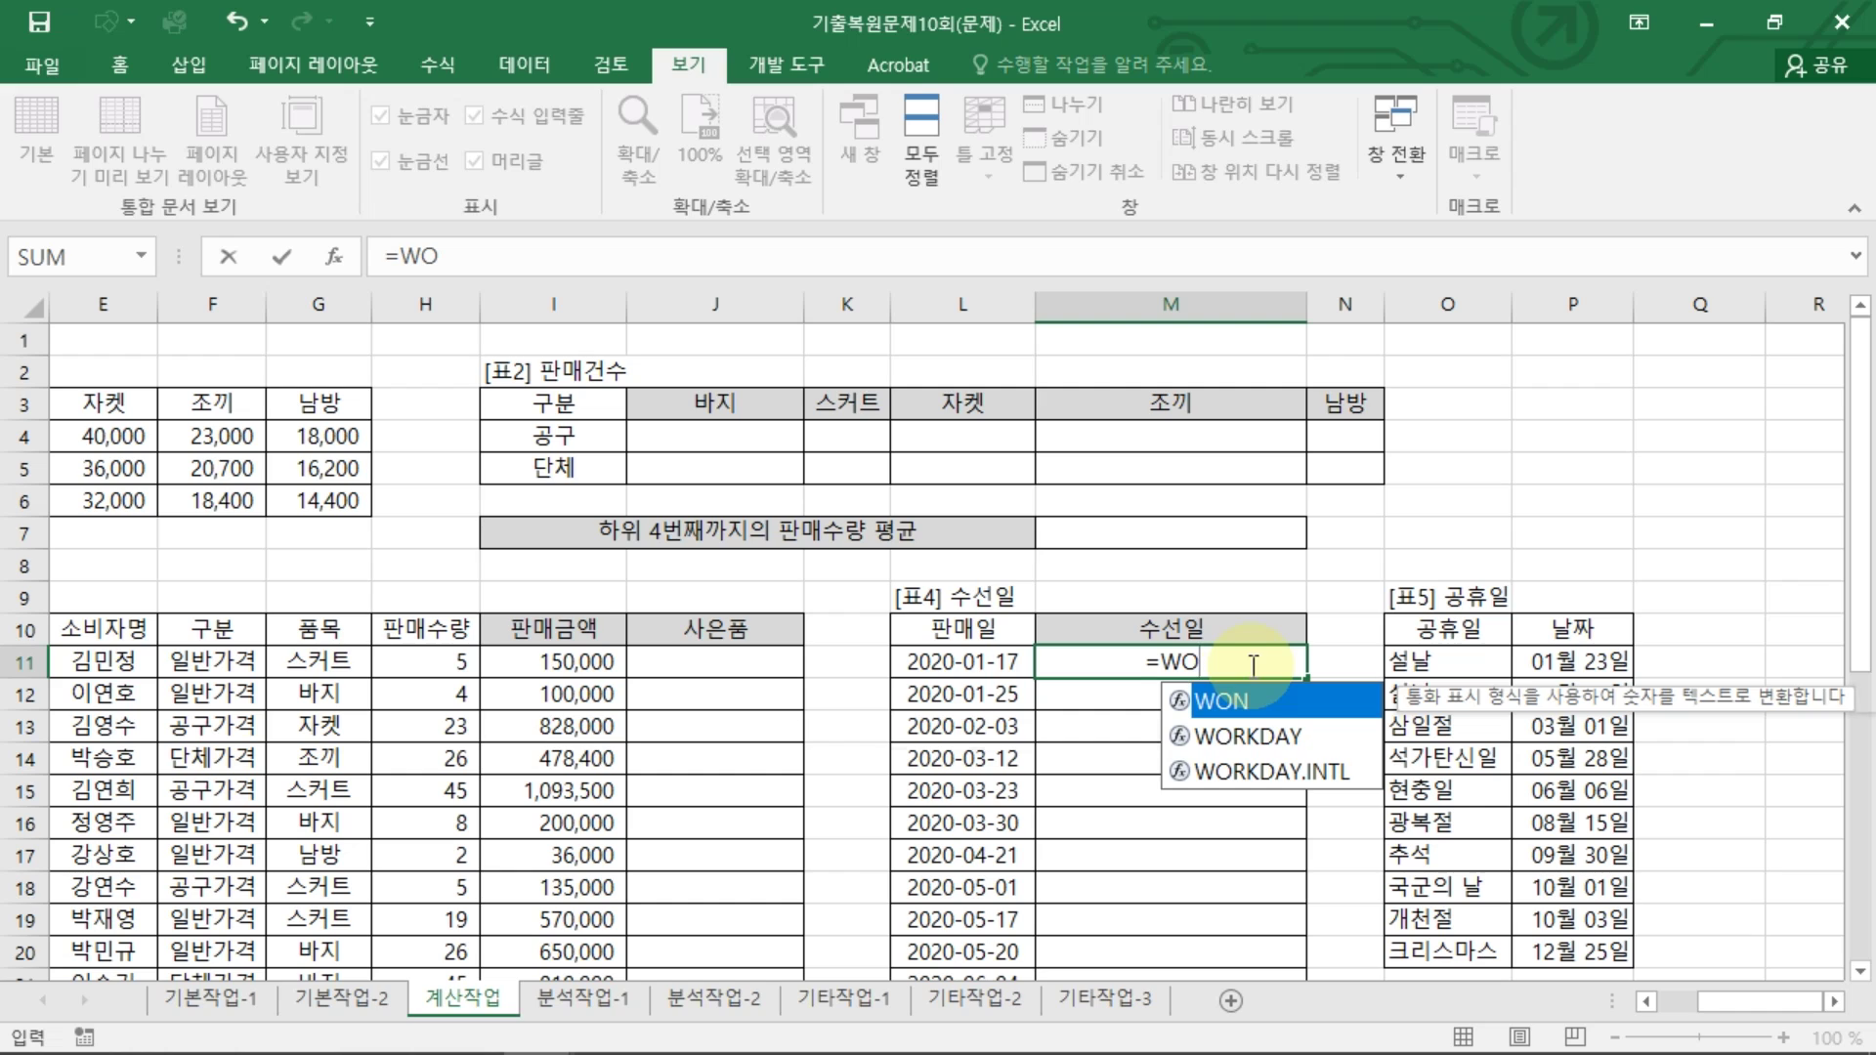
{"action": "key", "text": "Down"}
{"action": "key", "text": "Tab"}
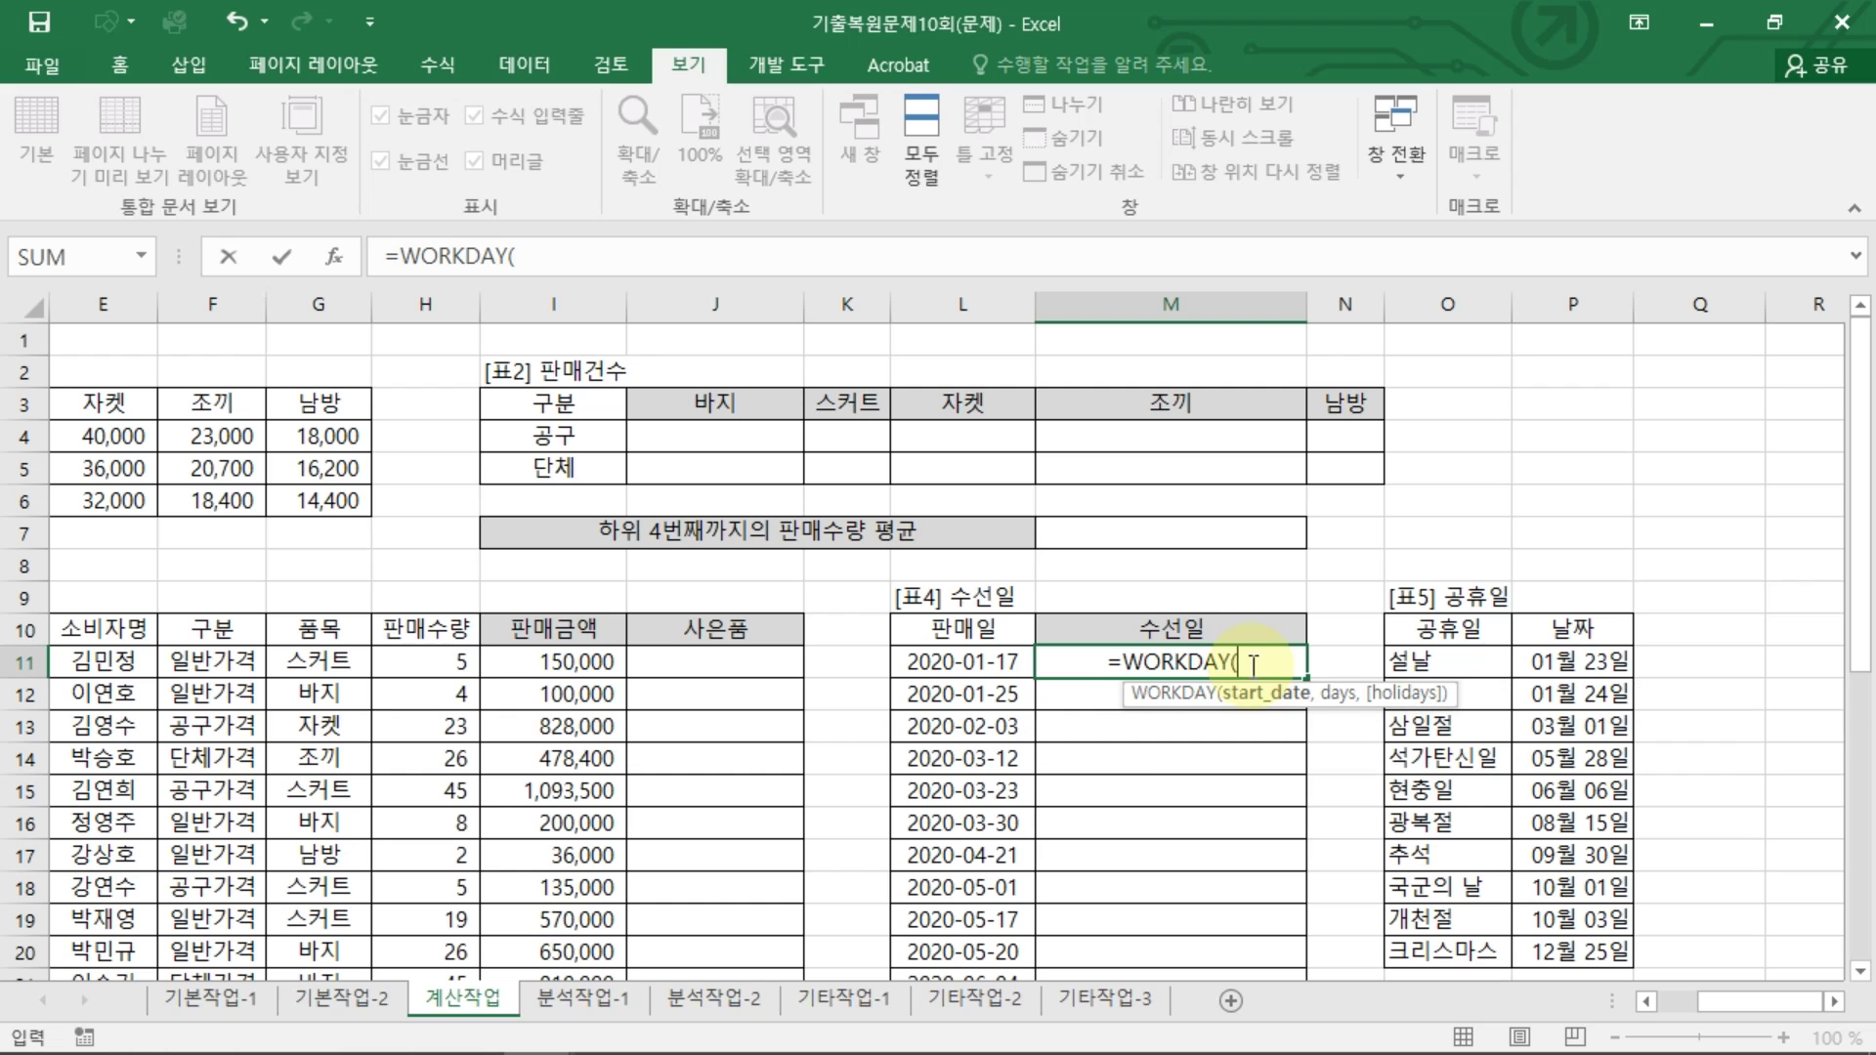
{"action": "left_click", "coordinate": [944, 659]}
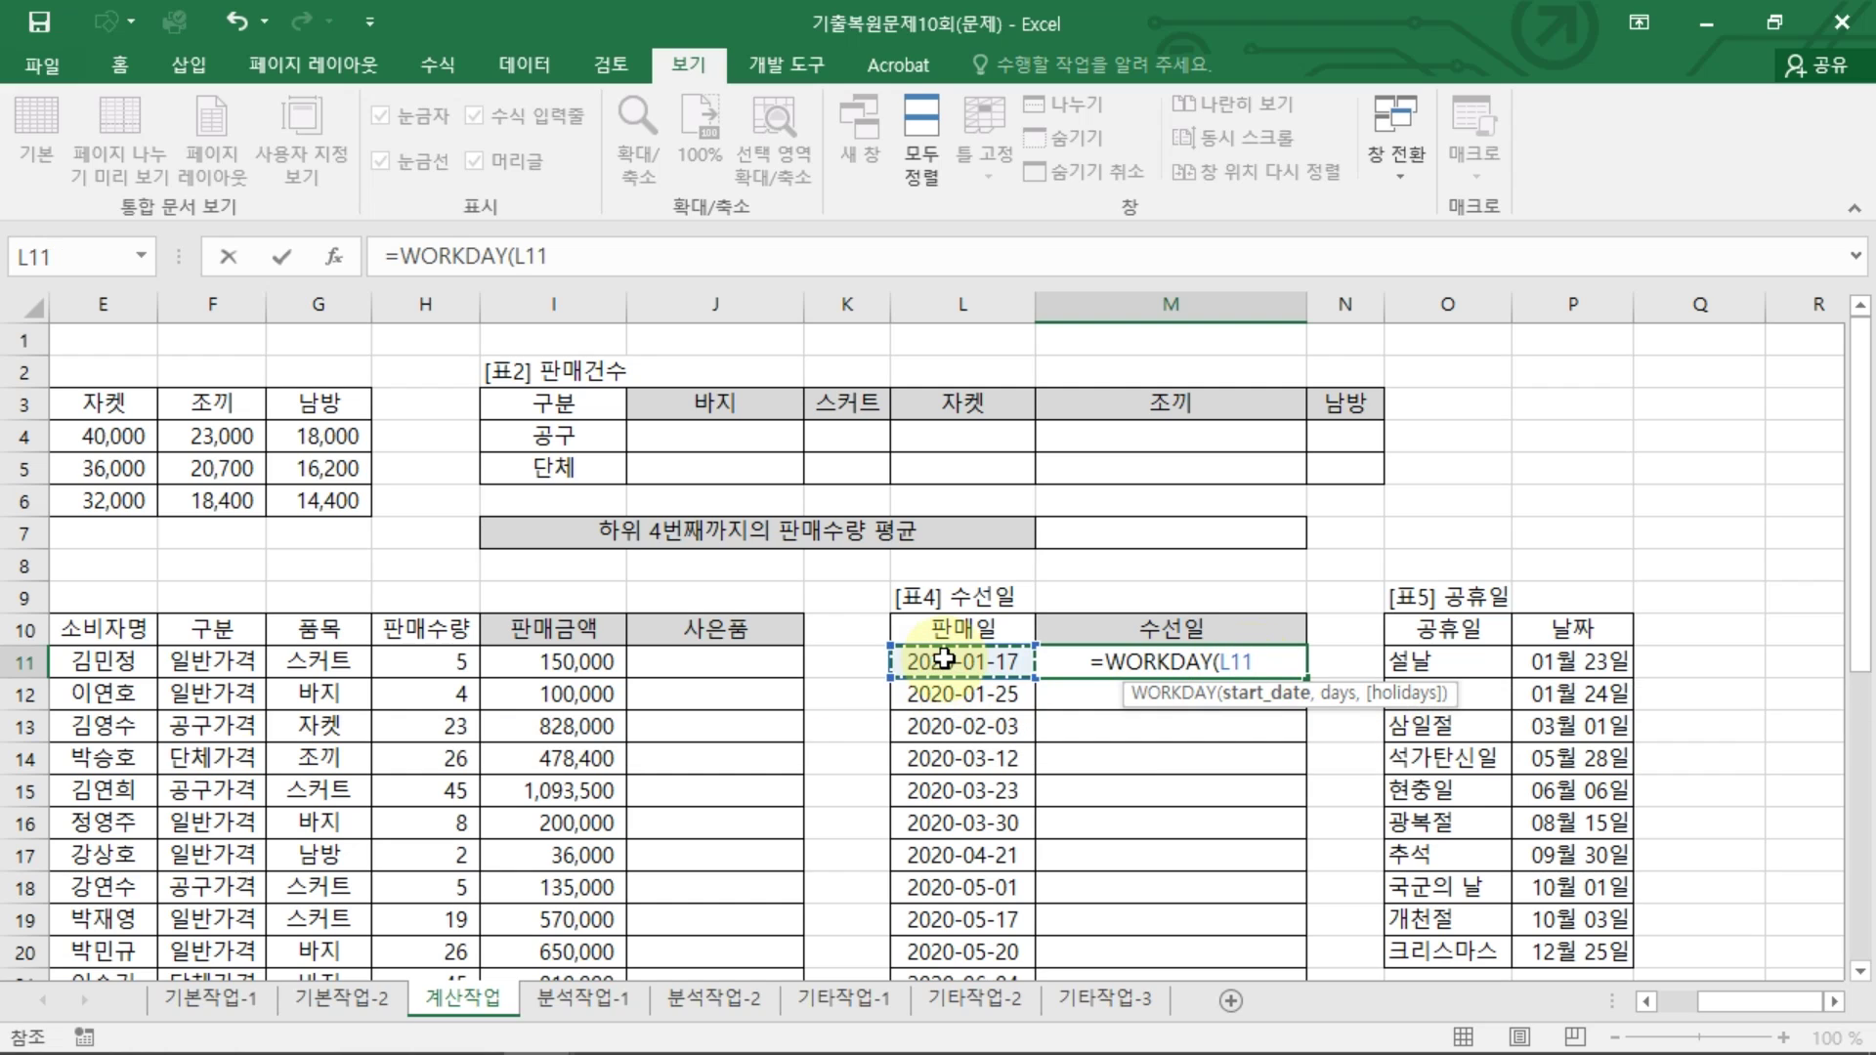
{"action": "type", "text": ",3)"}
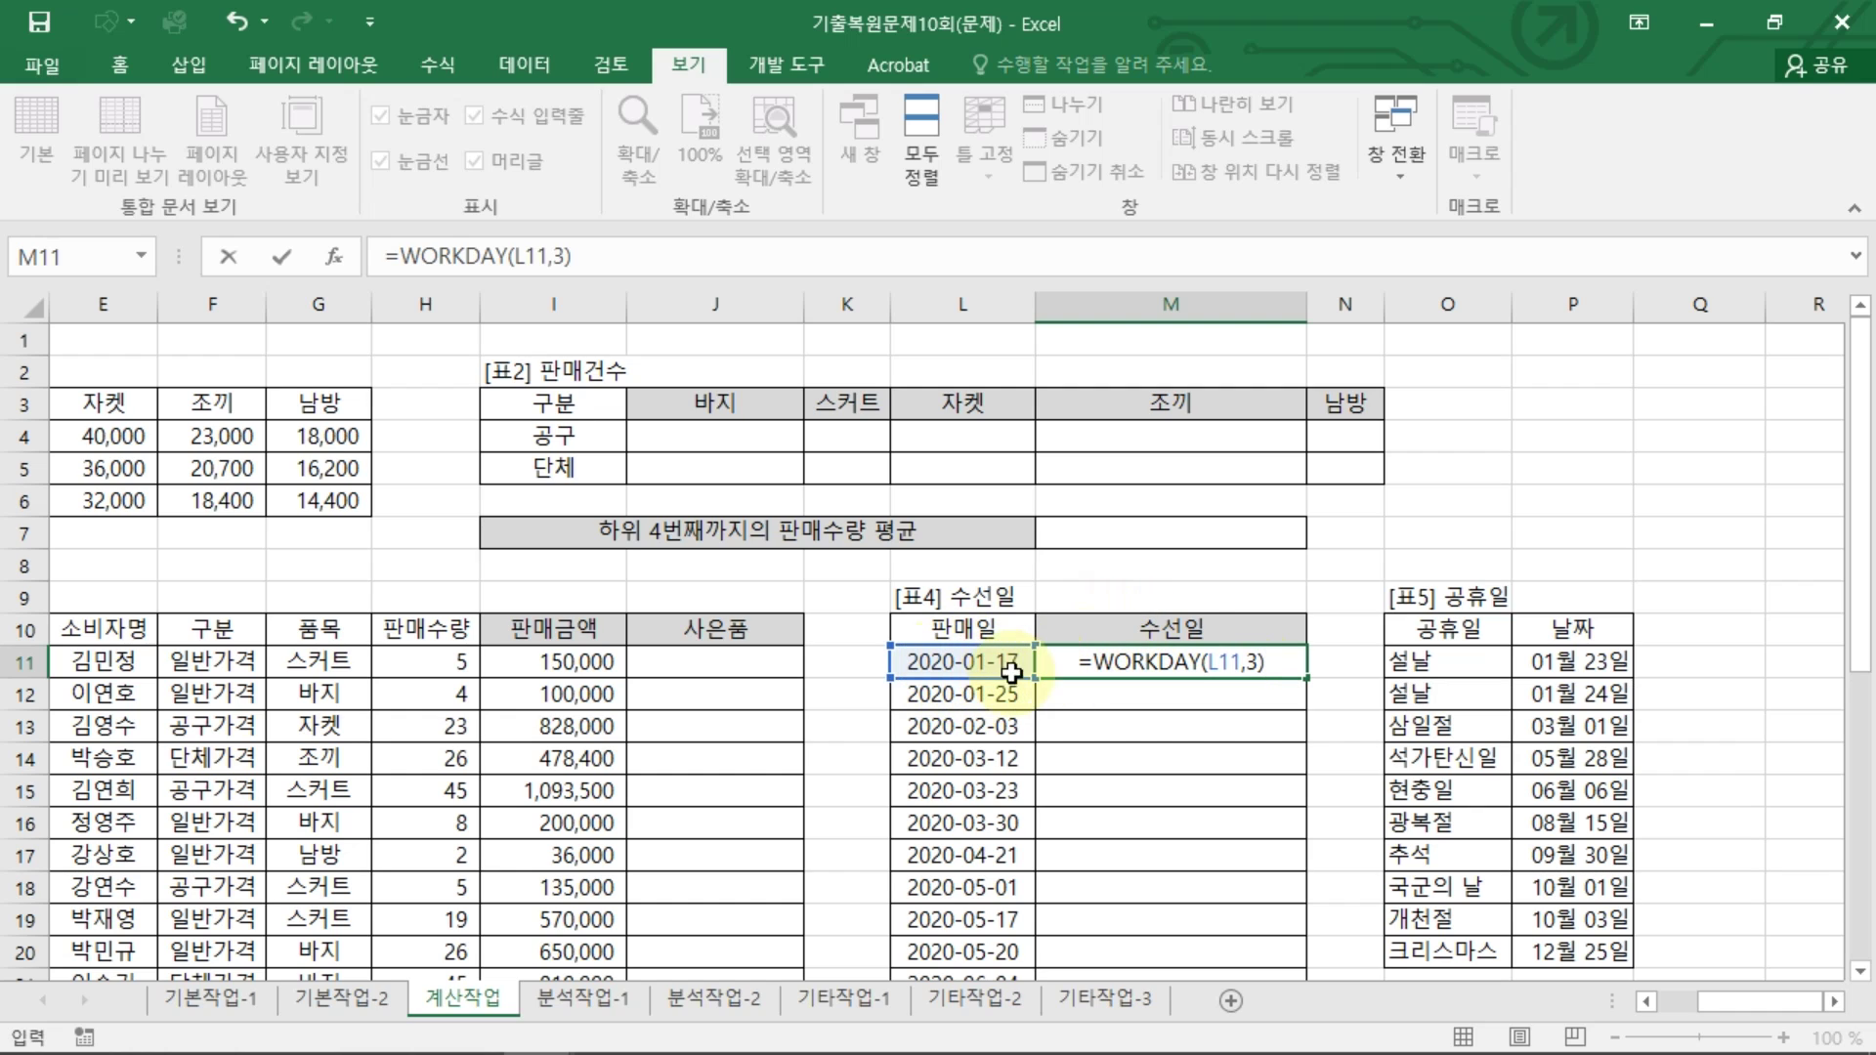
{"action": "key", "text": "Return"}
{"action": "left_click", "coordinate": [1141, 657]}
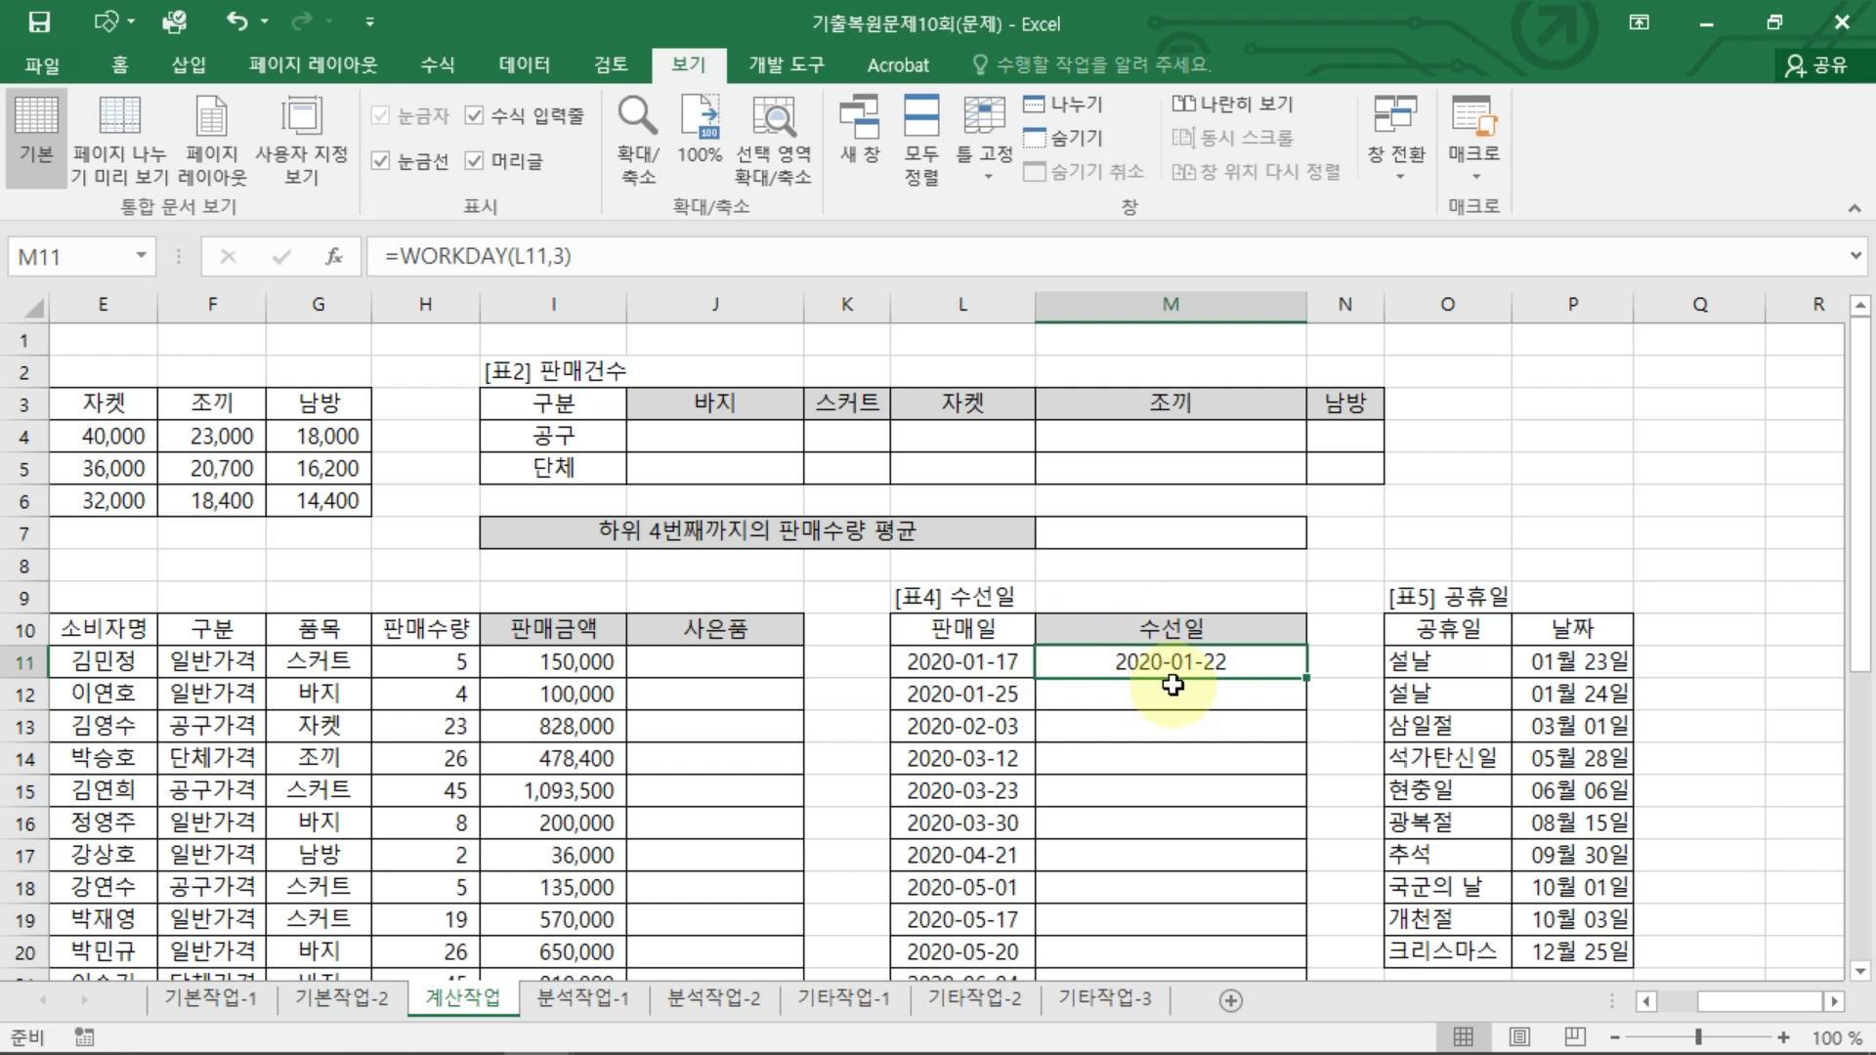
Step: Add the 표5 holiday dates $P$11:$P$20 as an absolute holidays argument to the WORKDAY formula in M11
{"action": "double_click", "coordinate": [1240, 671]}
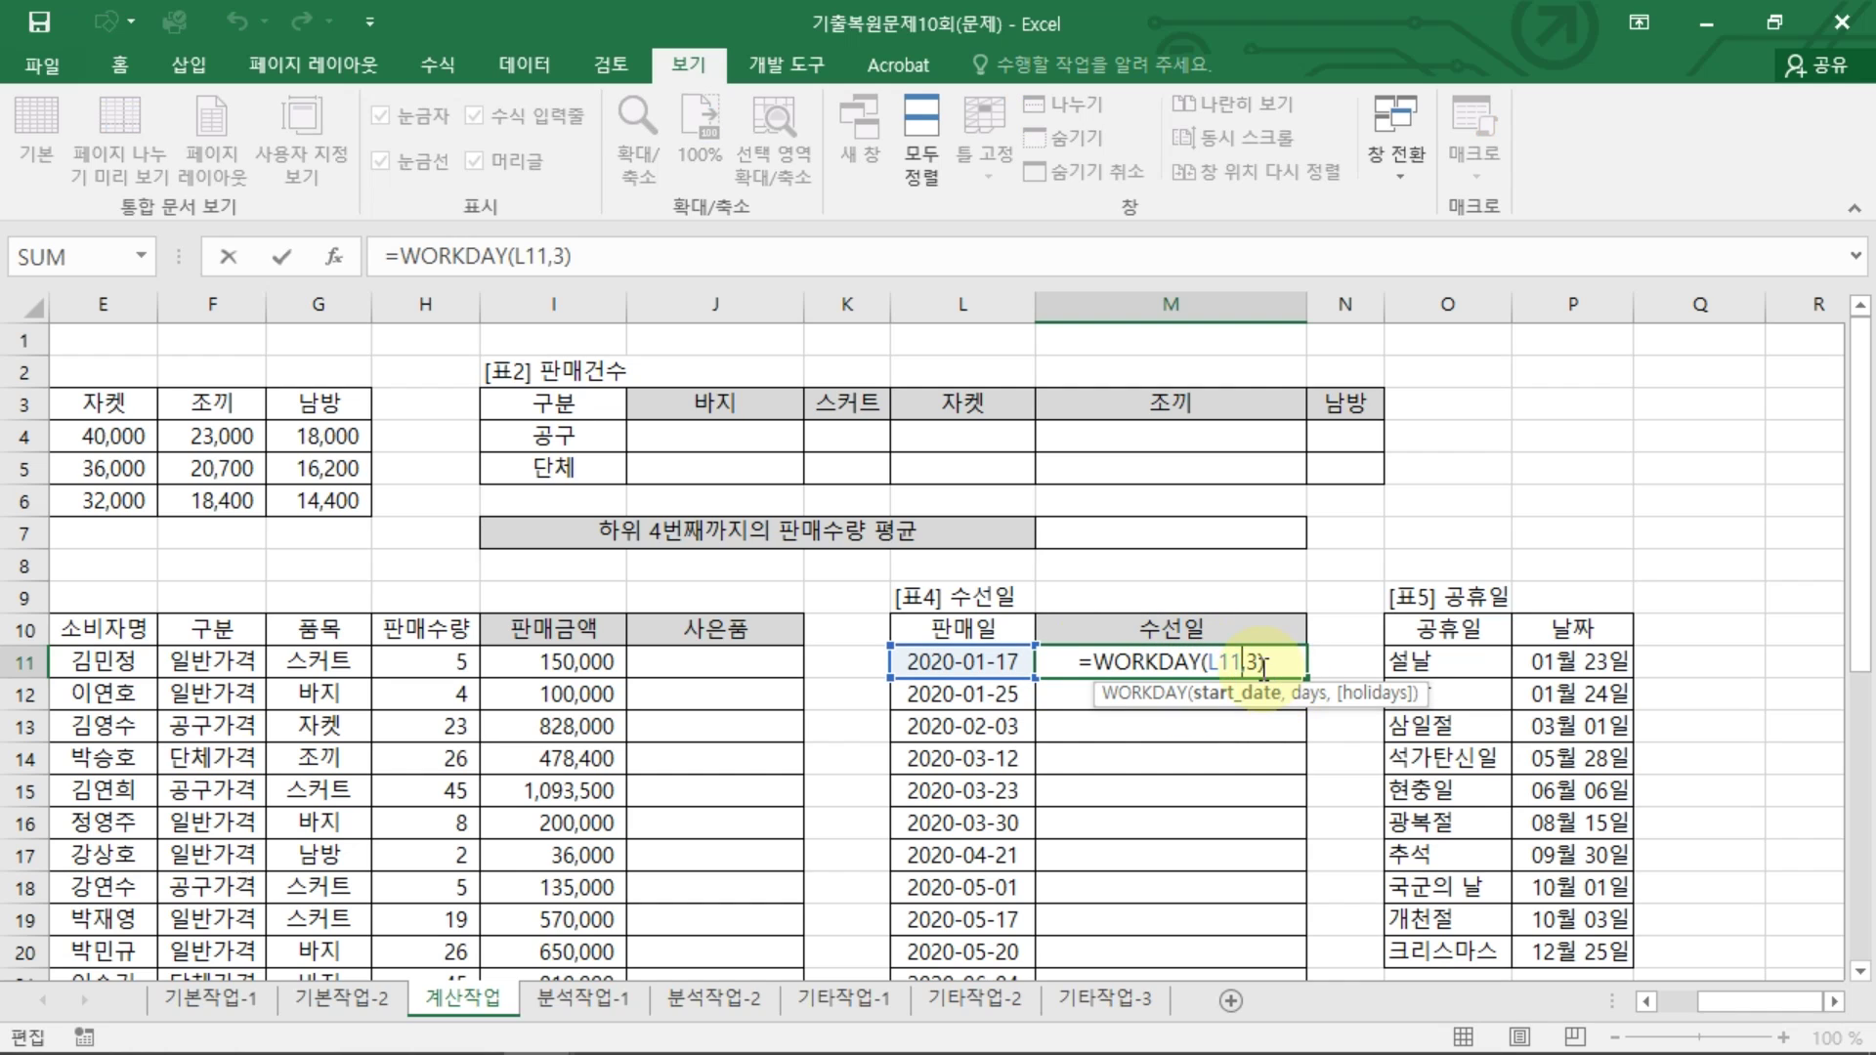
{"action": "type", "text": ","}
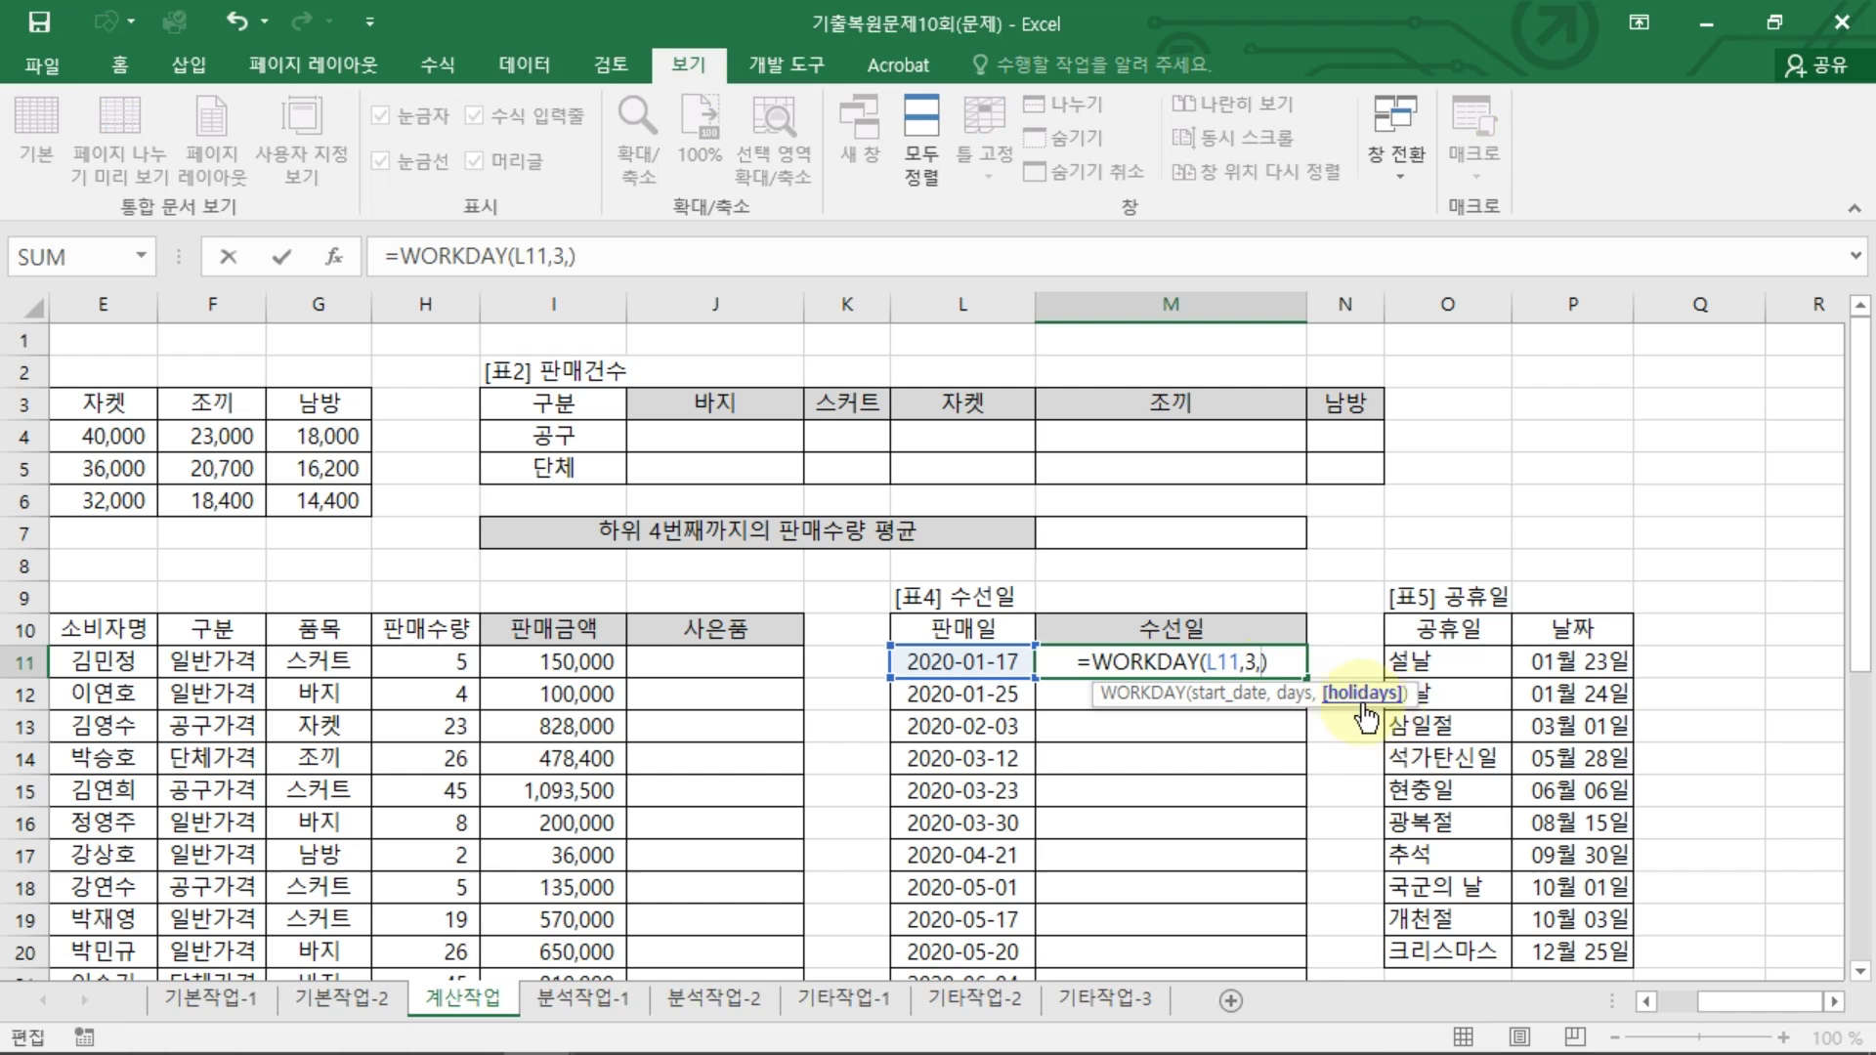
{"action": "left_click_drag", "start_coordinate": [1570, 669], "coordinate": [1580, 936]}
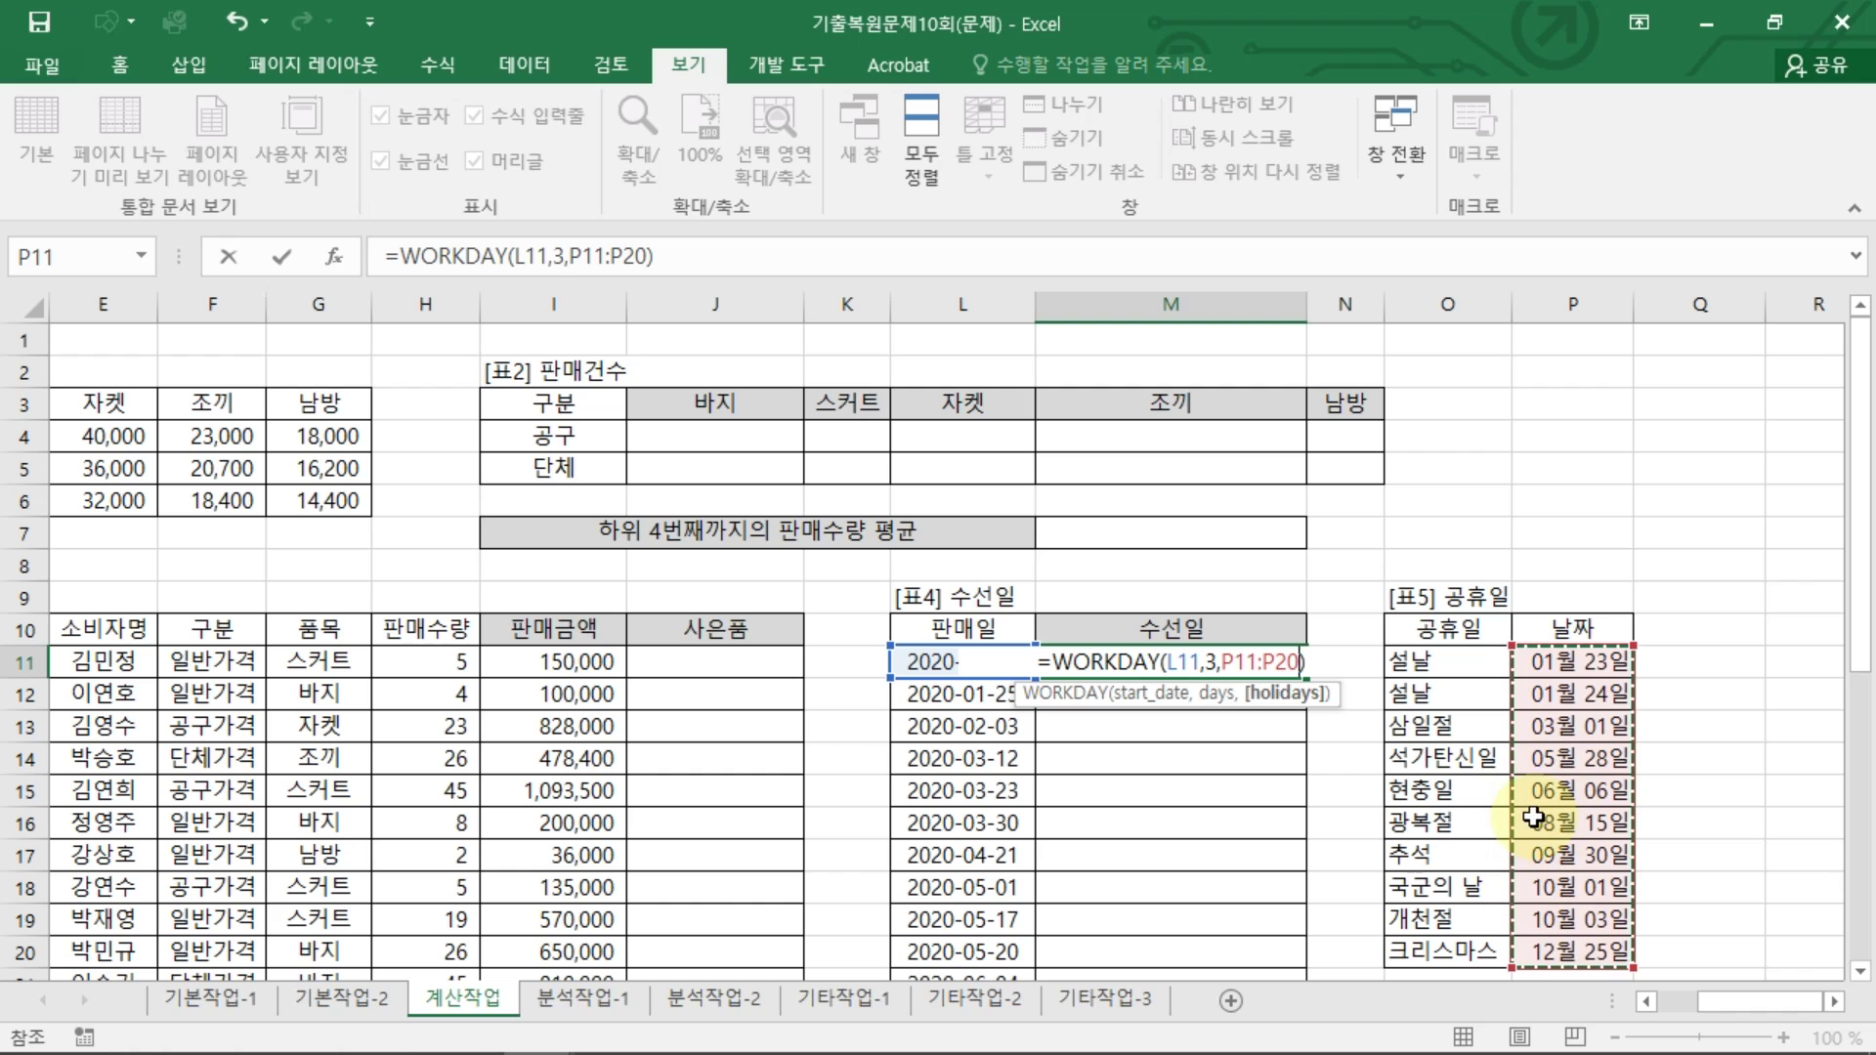
{"action": "key", "text": "F4"}
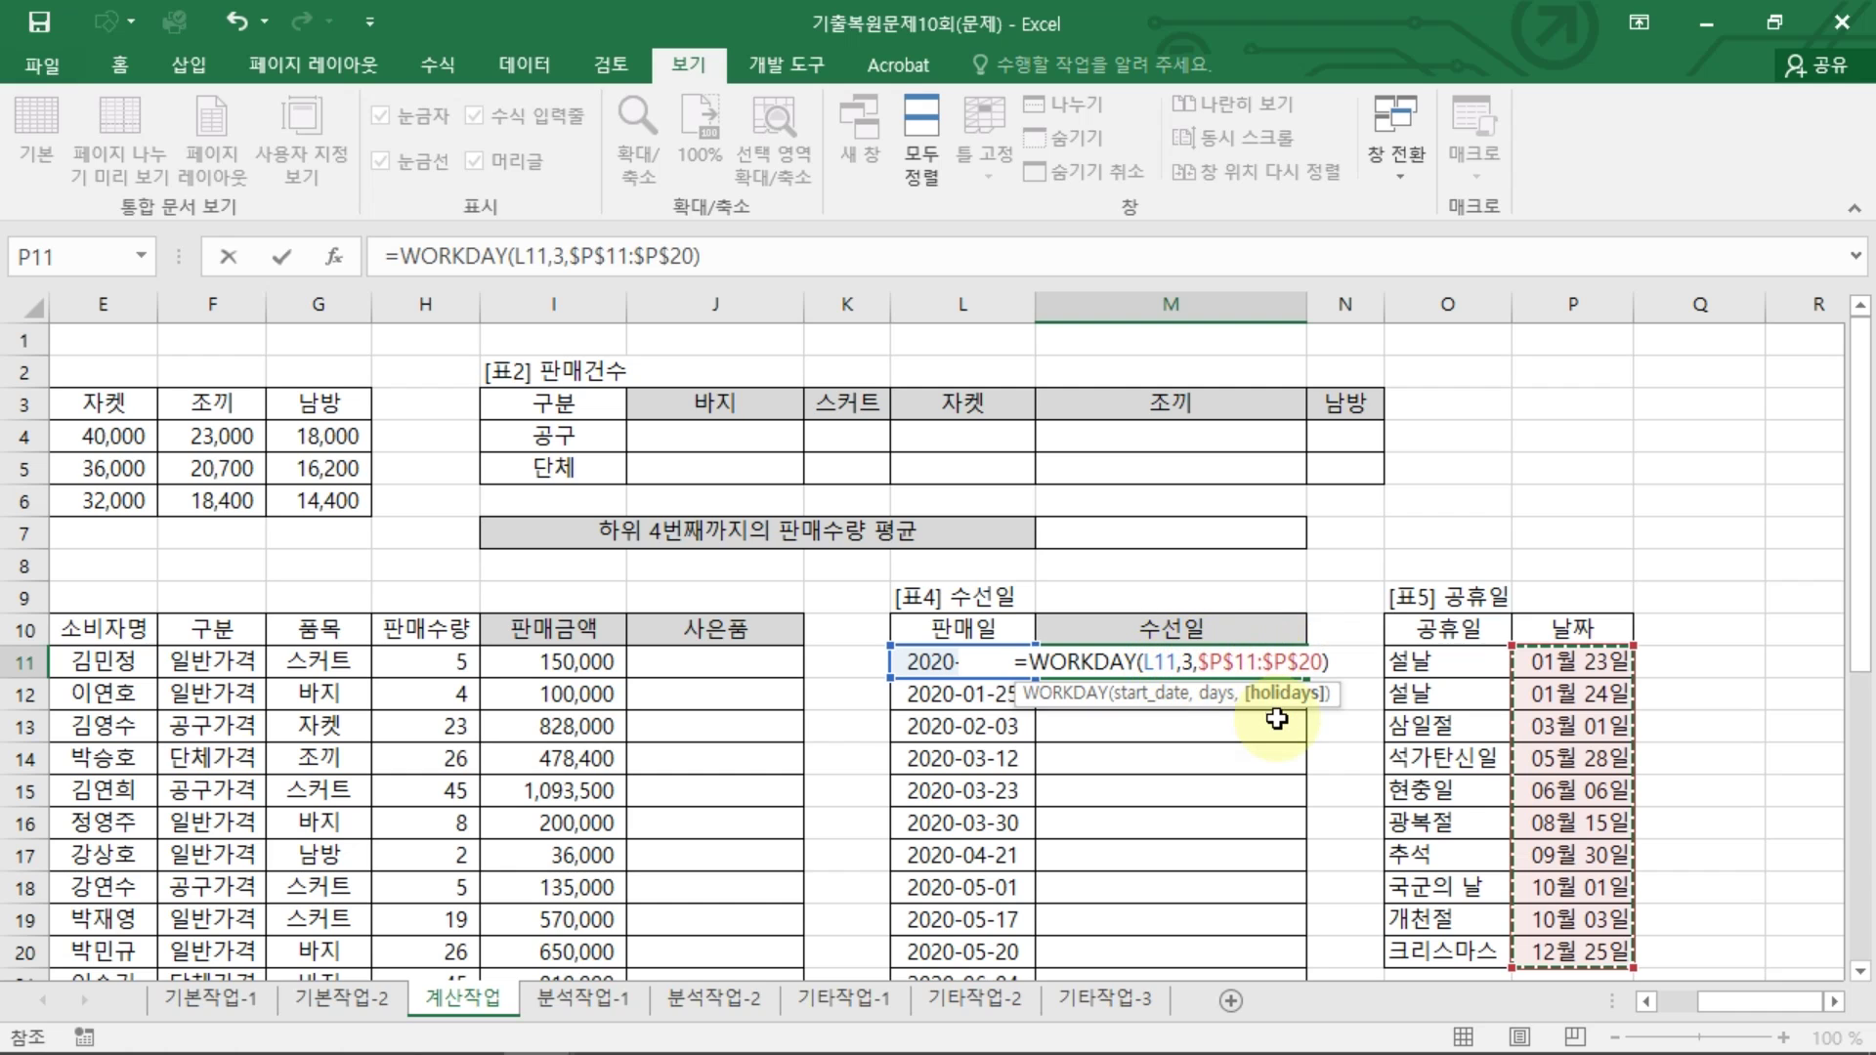
{"action": "key", "text": "Return"}
{"action": "left_click", "coordinate": [1295, 666]}
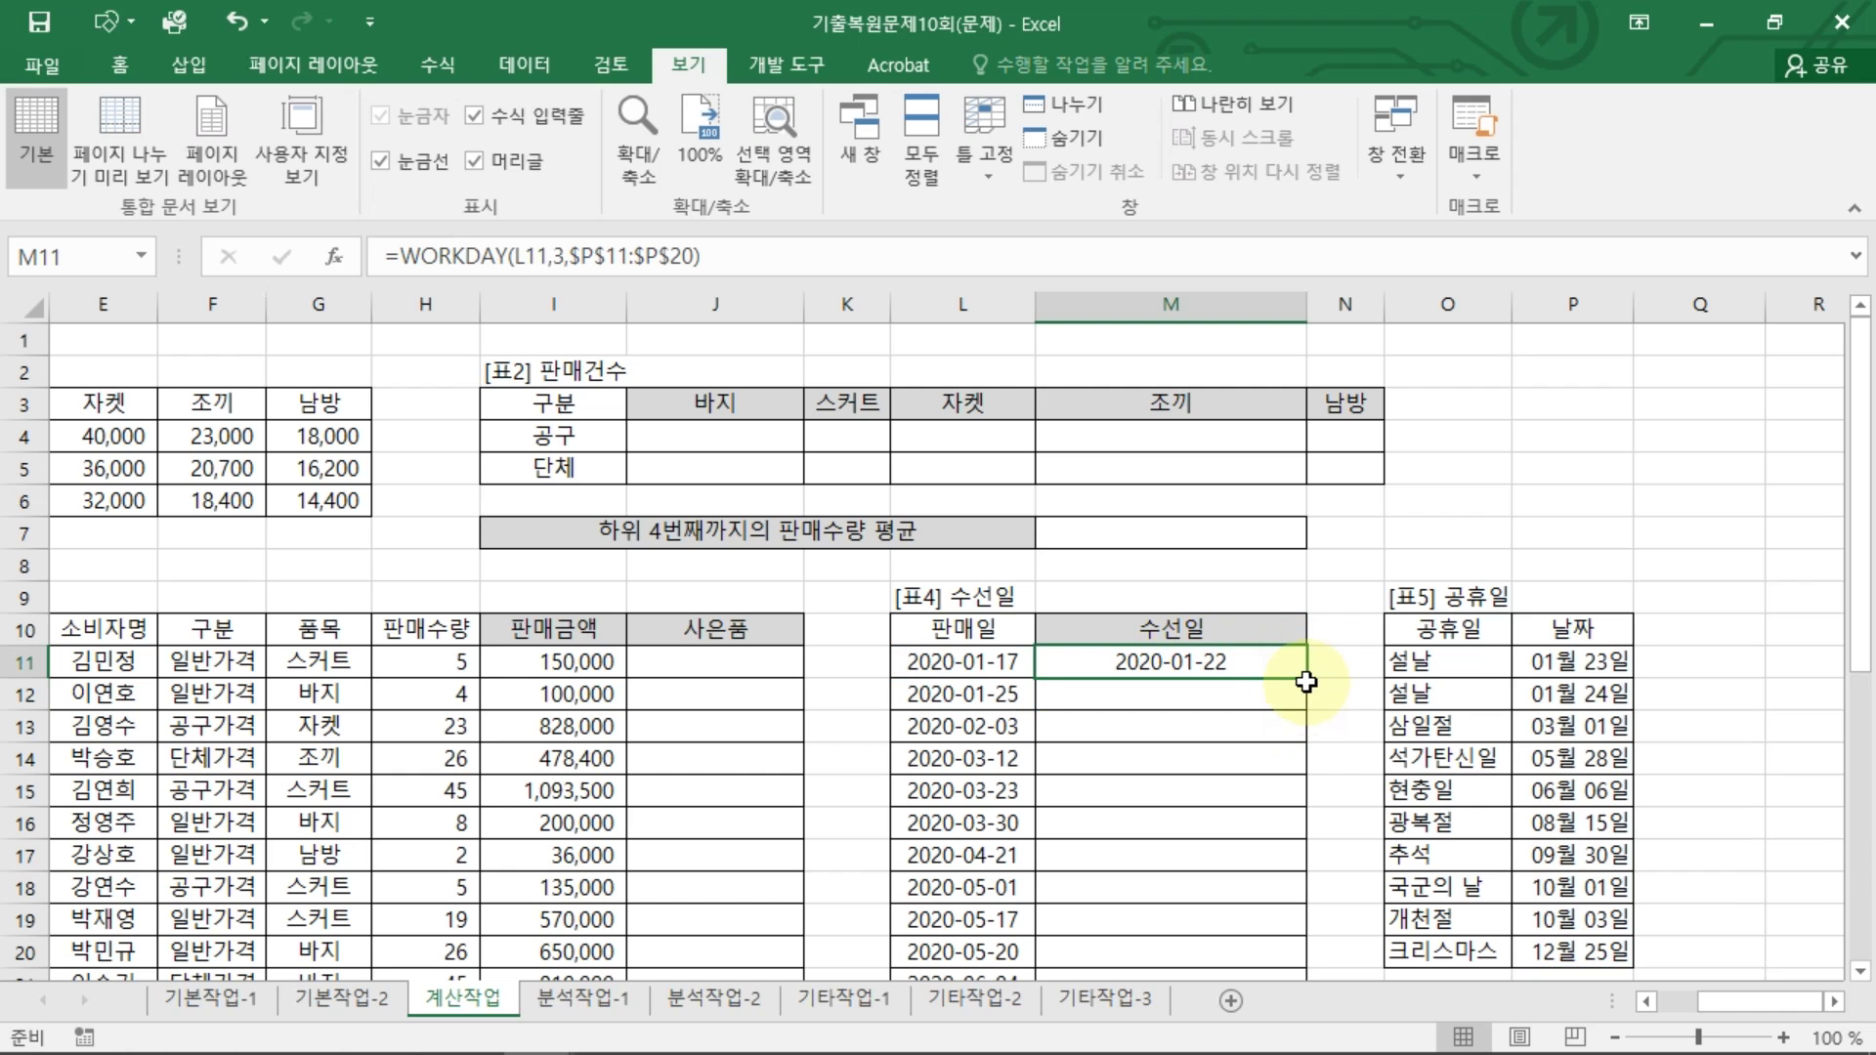
Step: Fill the M11 WORKDAY formula down the 수선일 column and check the copied formula in M12
{"action": "double_click", "coordinate": [1306, 678]}
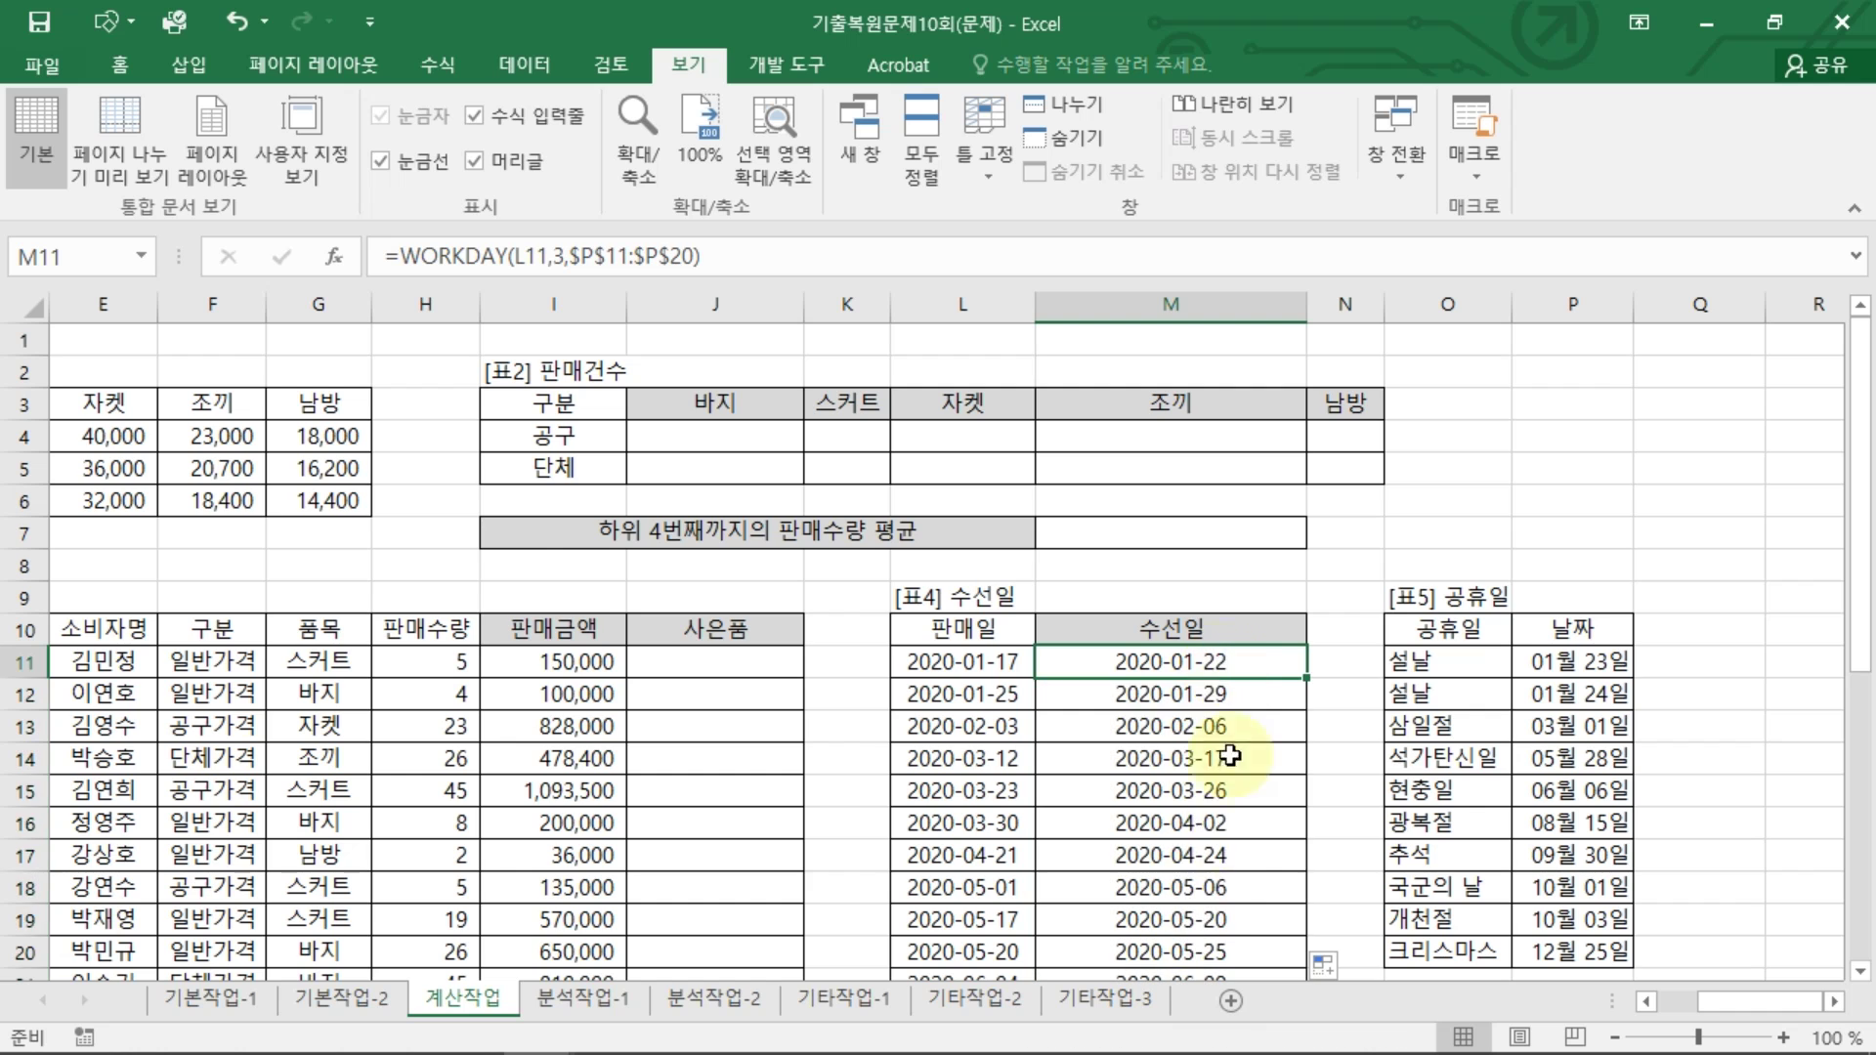
{"action": "scroll", "coordinate": [1231, 755], "scroll_direction": "down", "scroll_amount": 2}
{"action": "scroll", "coordinate": [1202, 684], "scroll_direction": "up", "scroll_amount": 2}
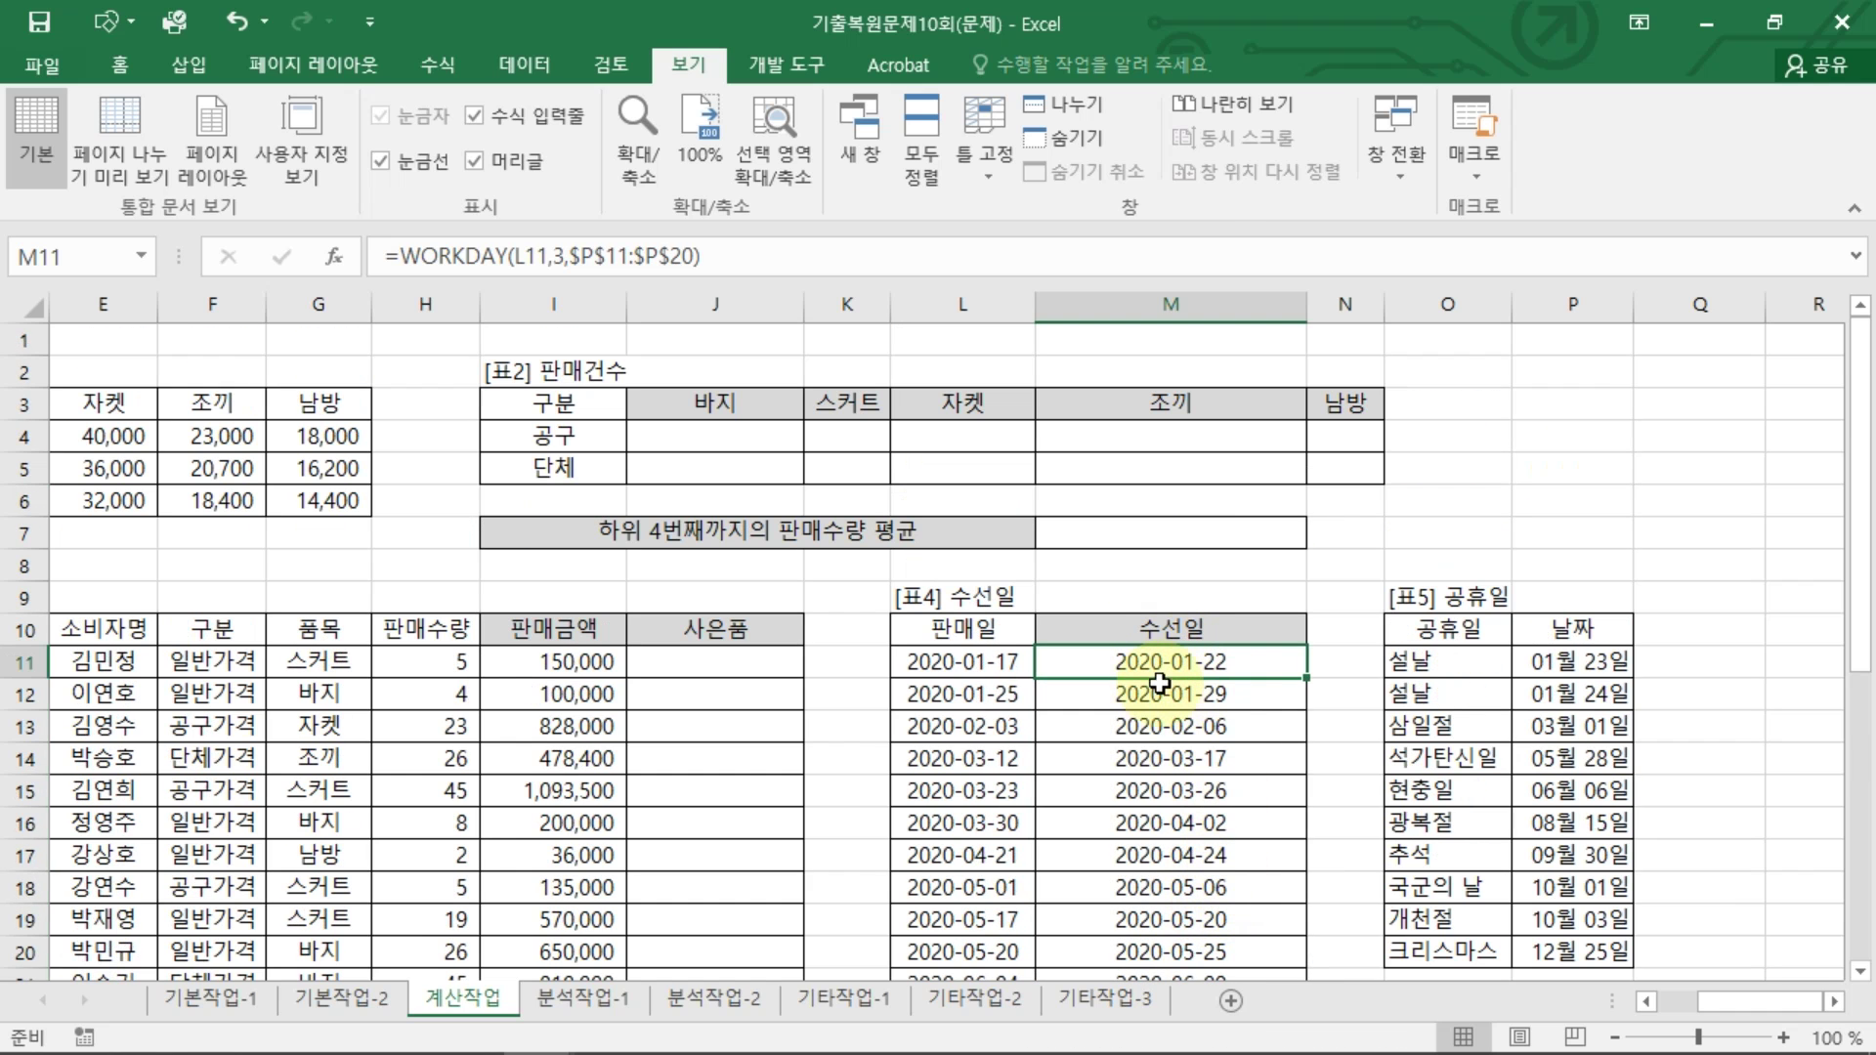
{"action": "double_click", "coordinate": [1170, 687]}
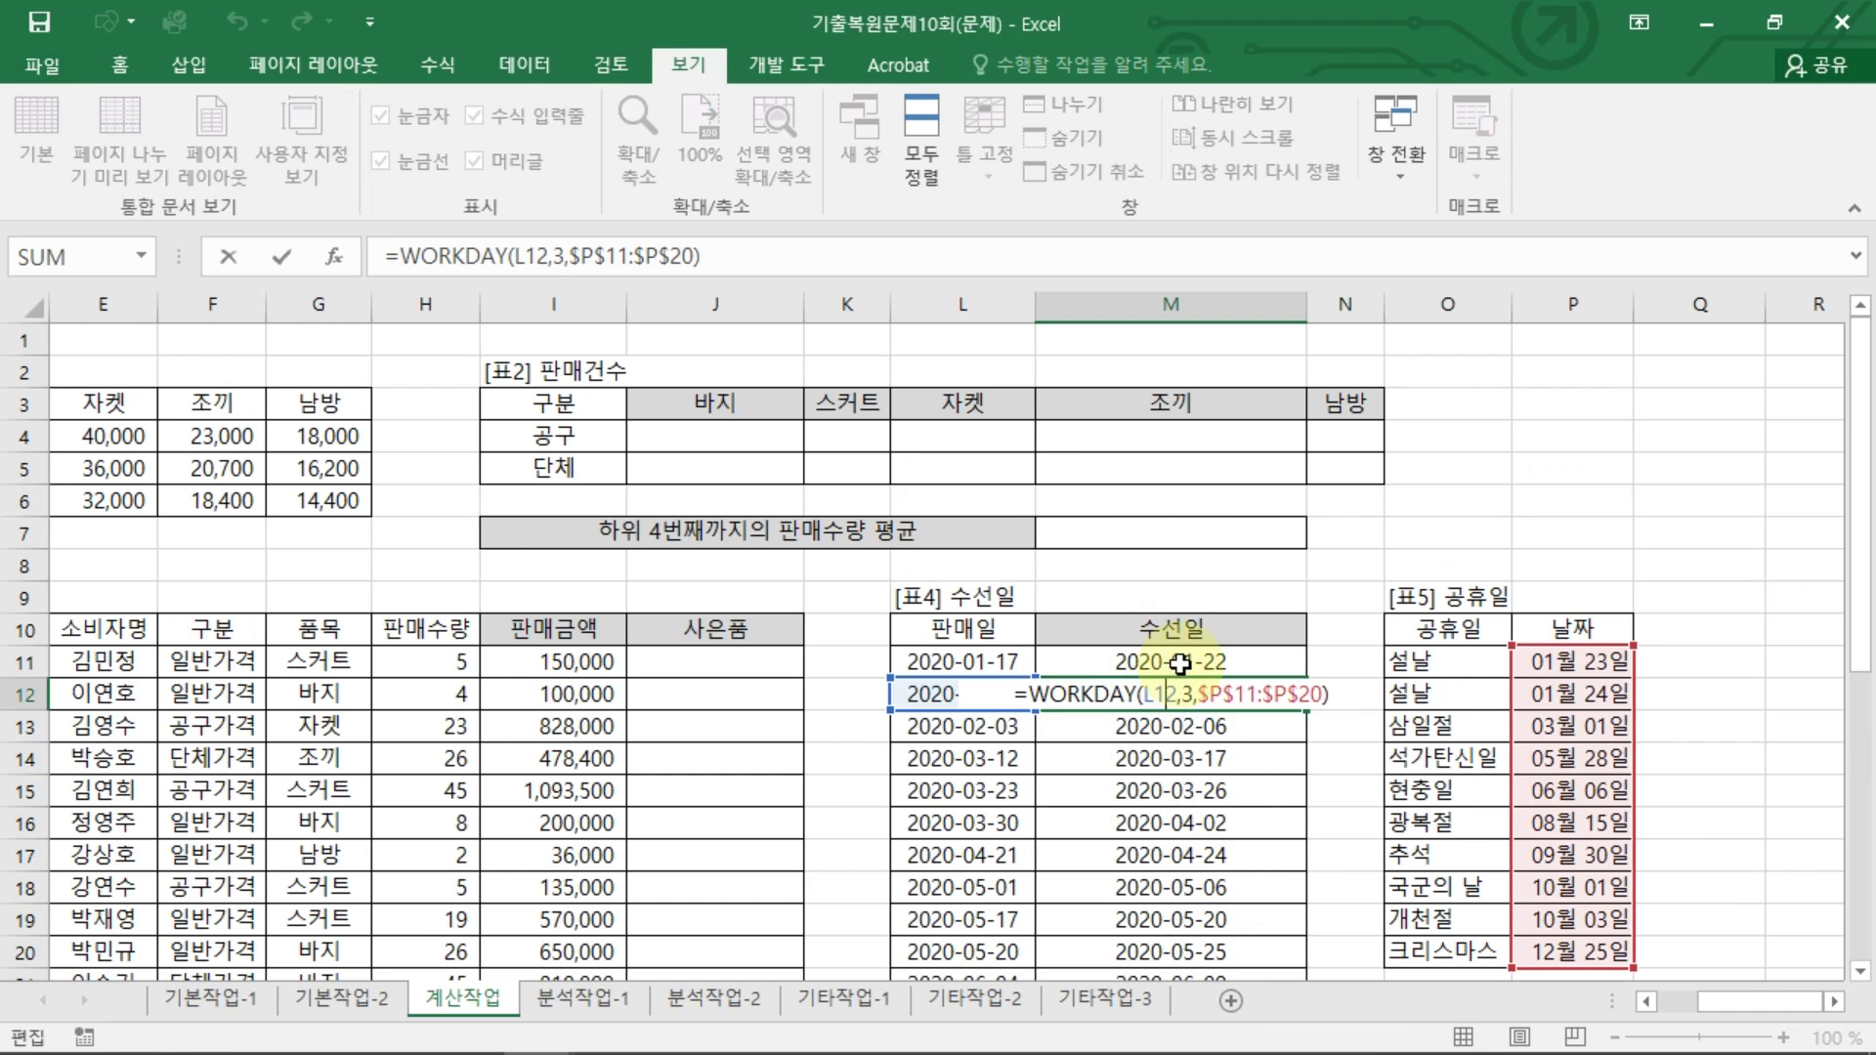
Step: Wrap the WORKDAY formula in M11 in a TEXT function and begin its format text with "YYYY년 MM월 D
{"action": "double_click", "coordinate": [1184, 662]}
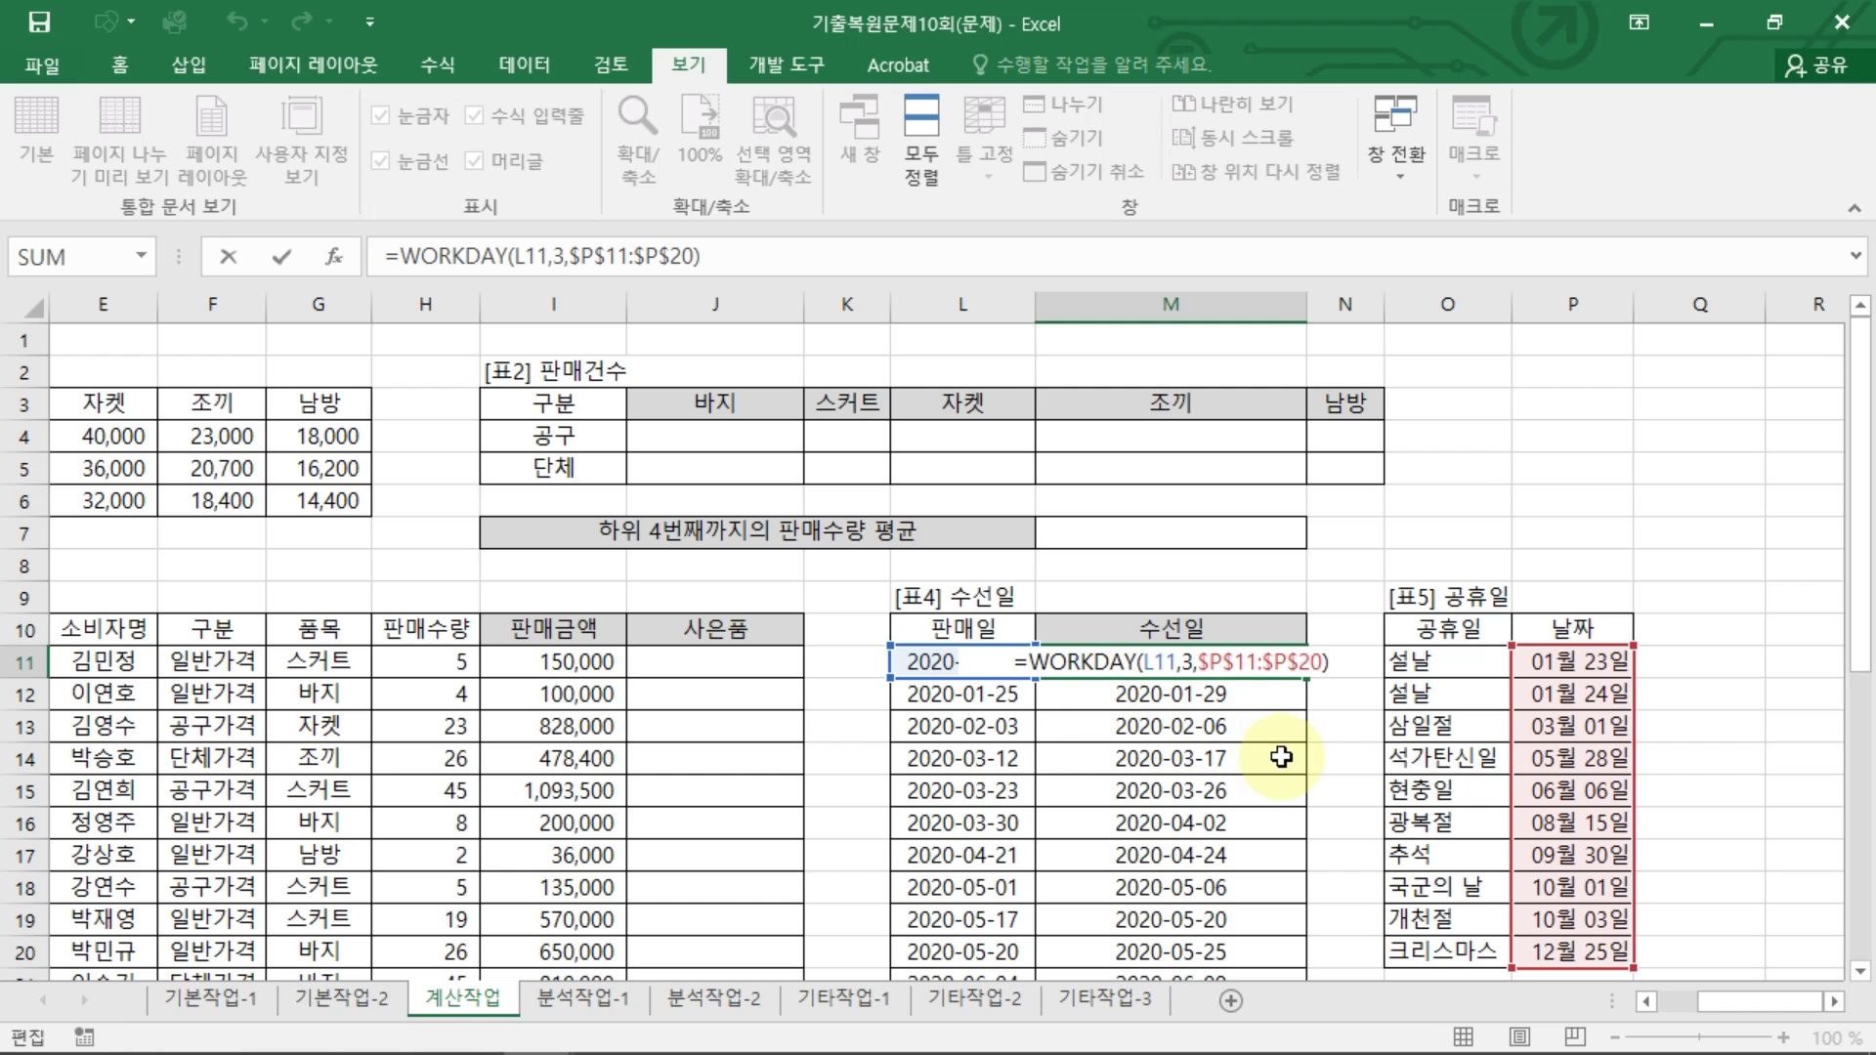
{"action": "type", "text": "TEXT"}
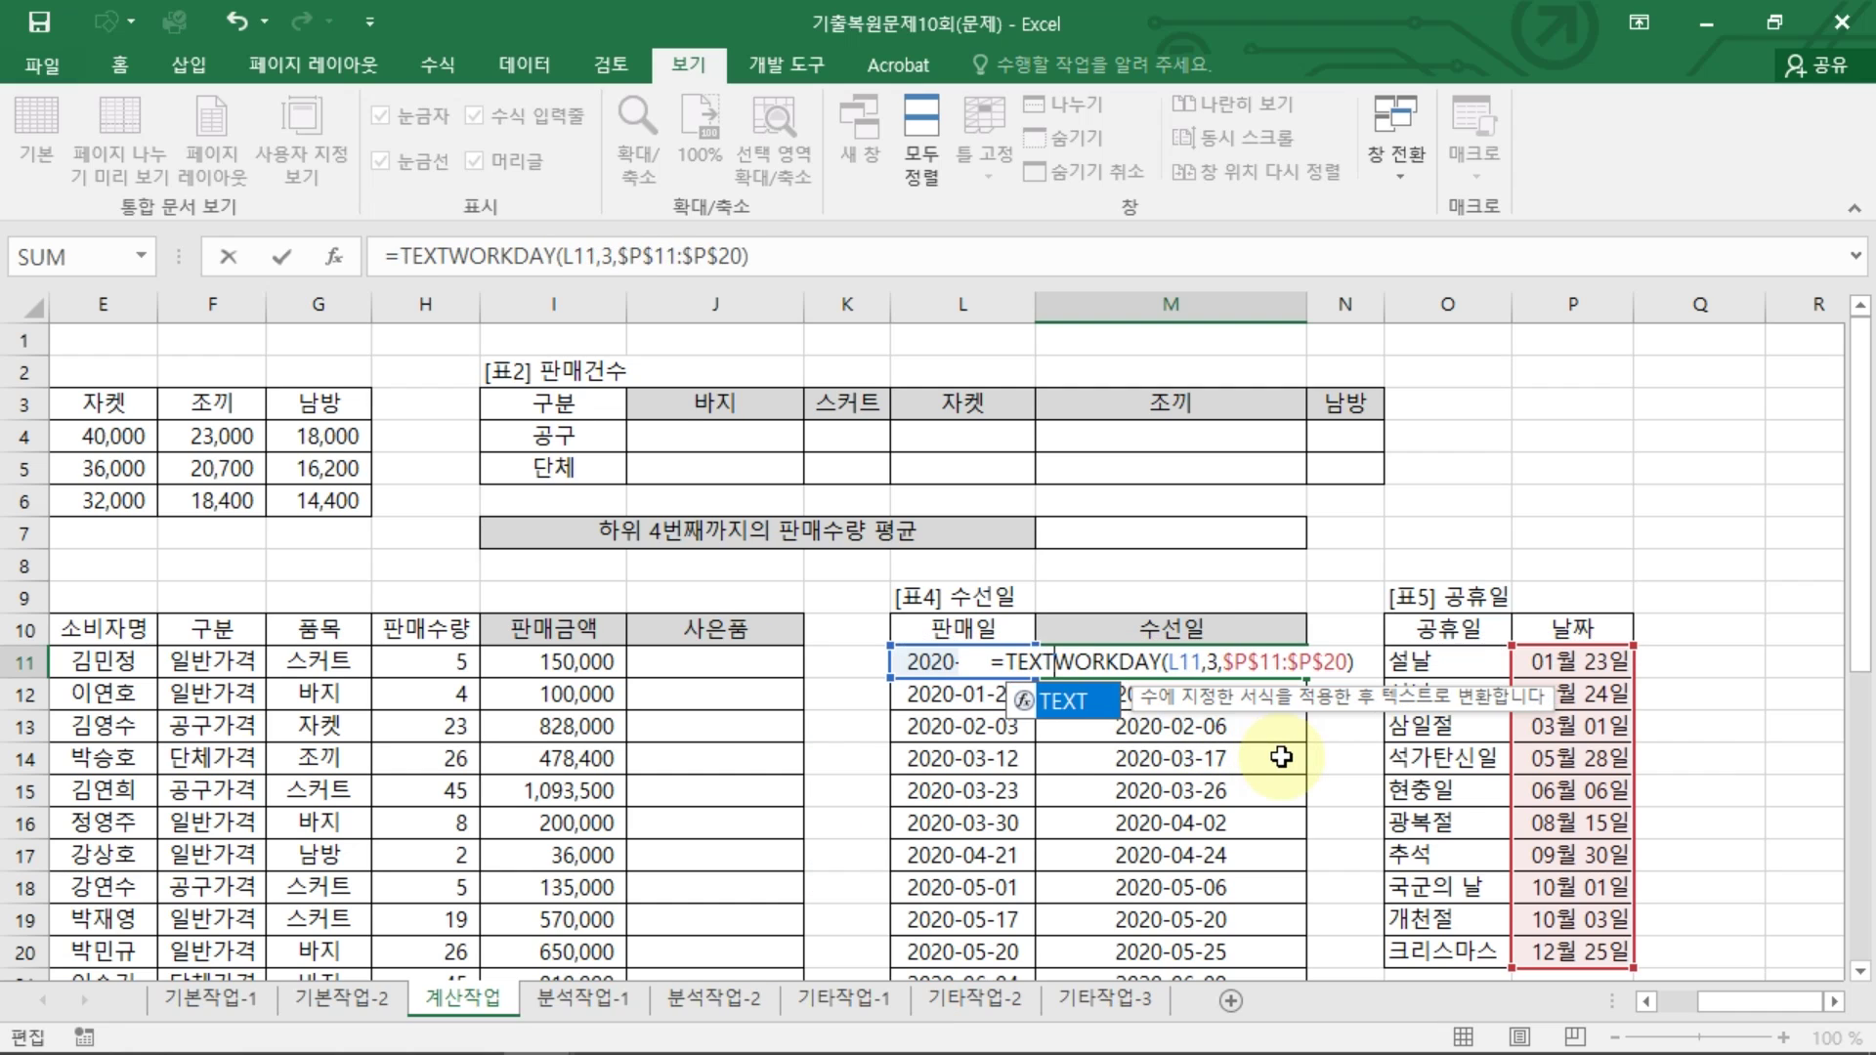
{"action": "type", "text": "("}
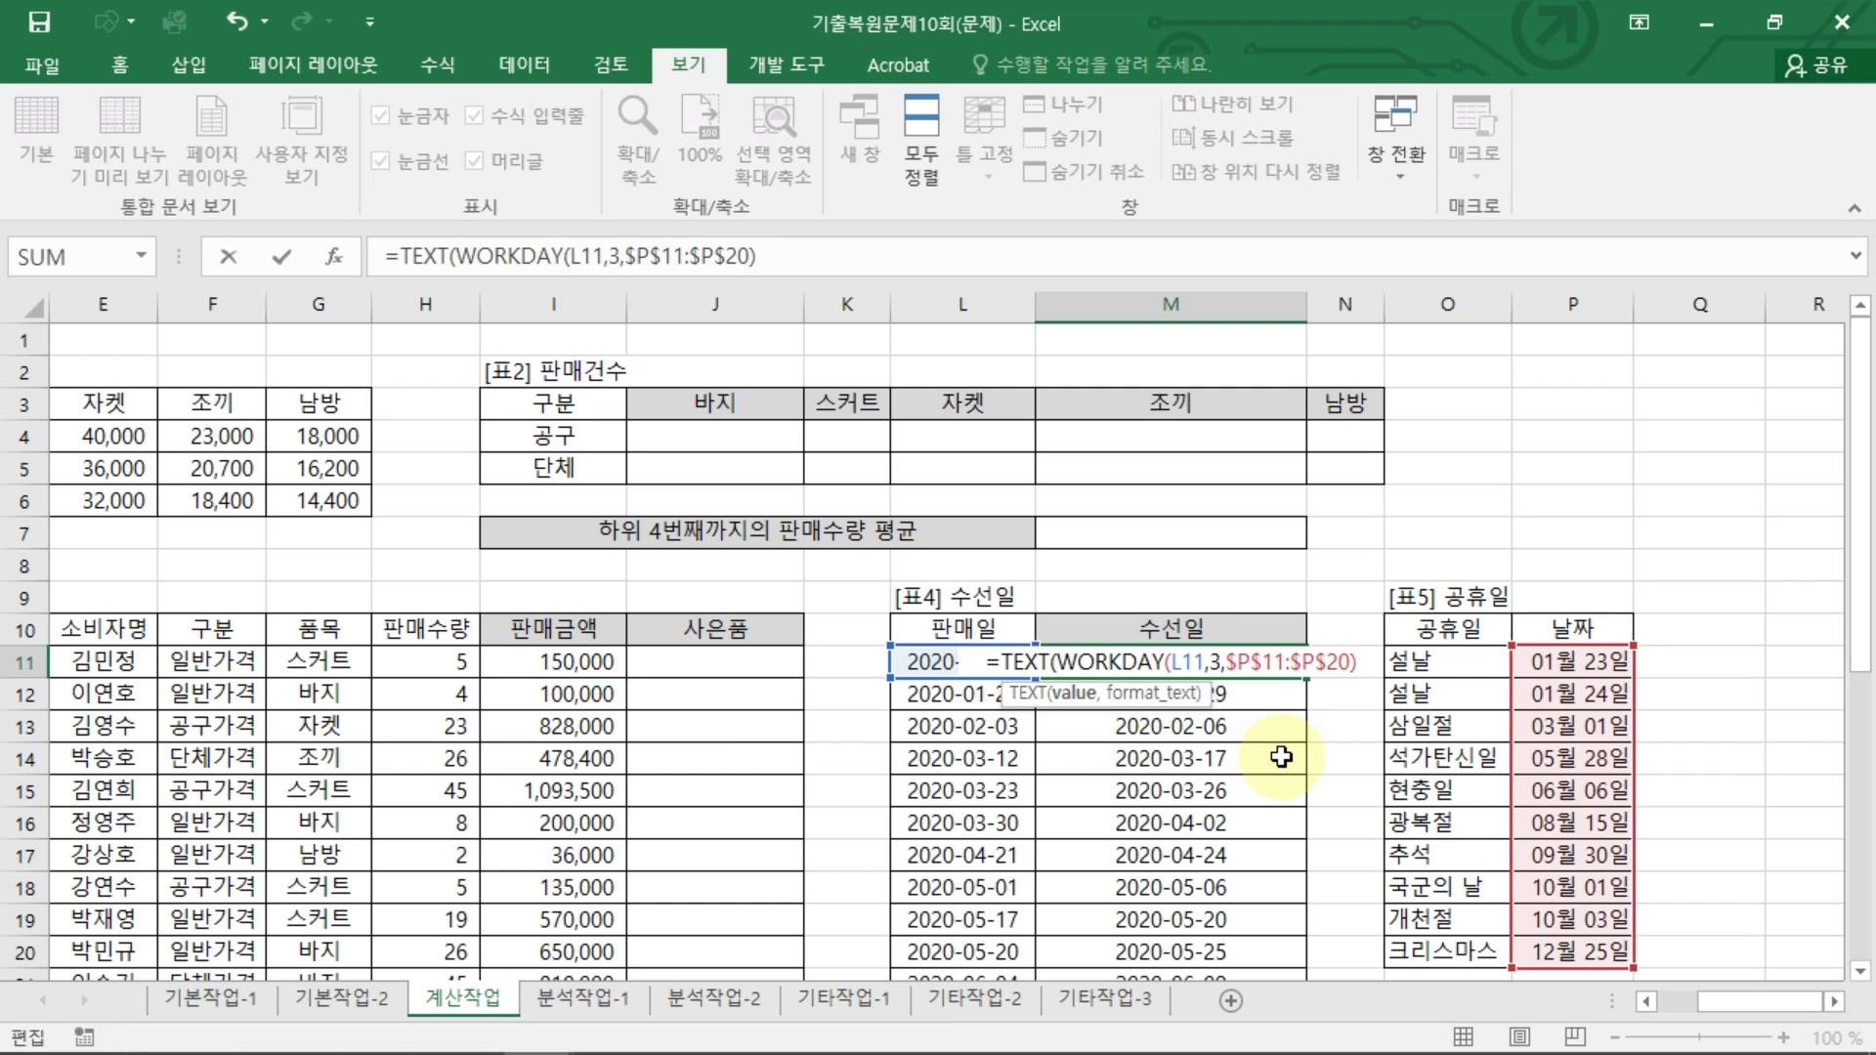
{"action": "type", "text": ",\""}
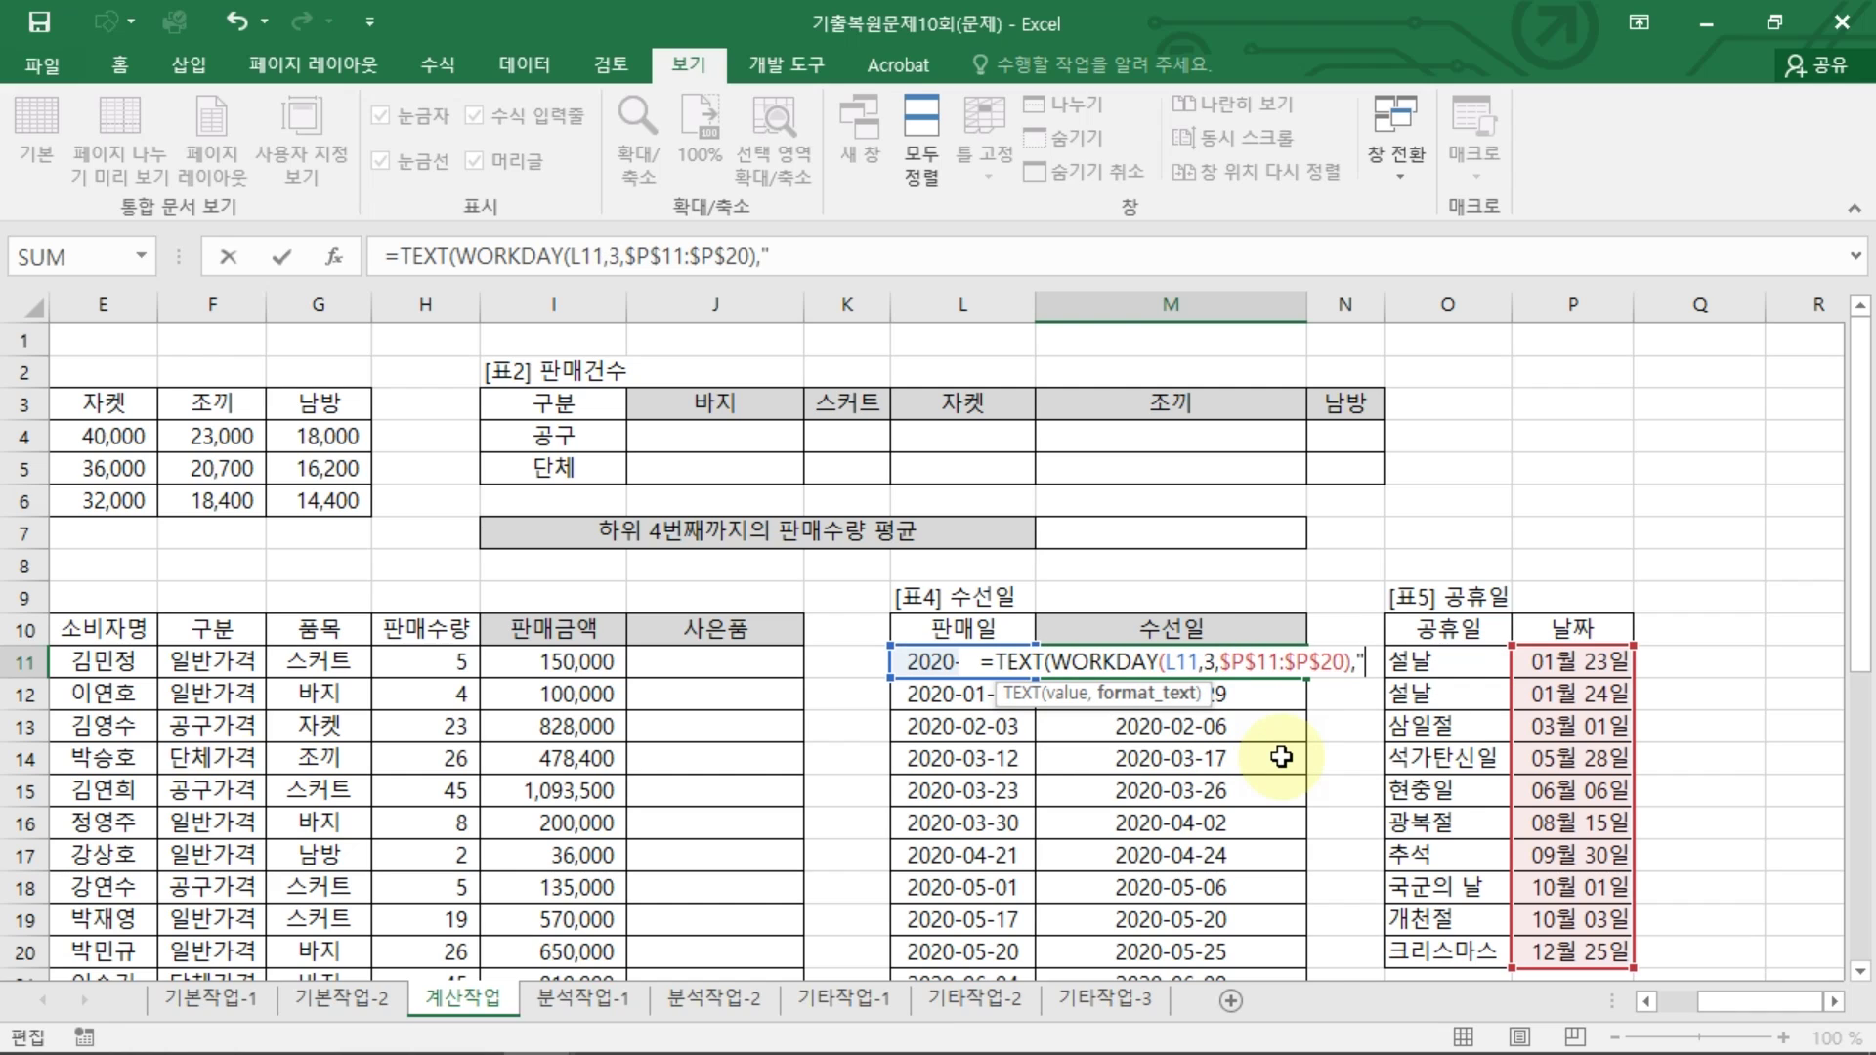
{"action": "type", "text": "YYYY"}
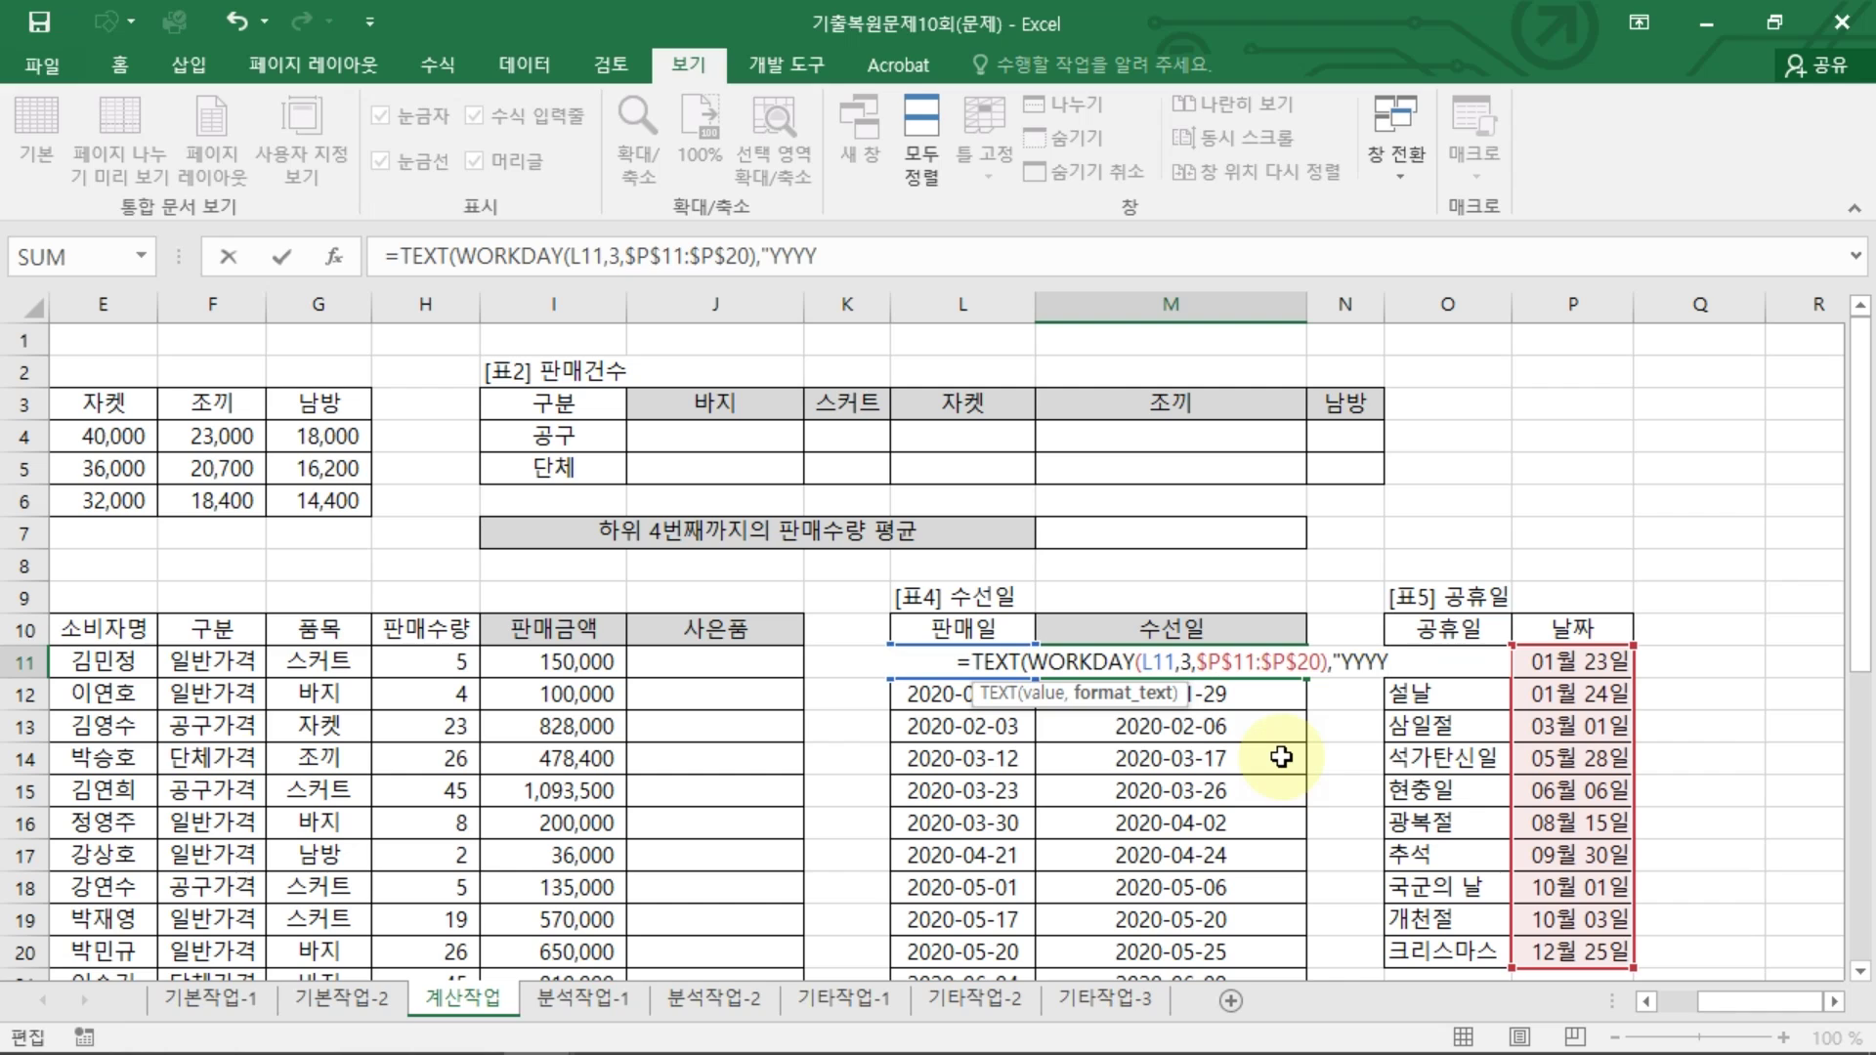
{"action": "type", "text": "년"}
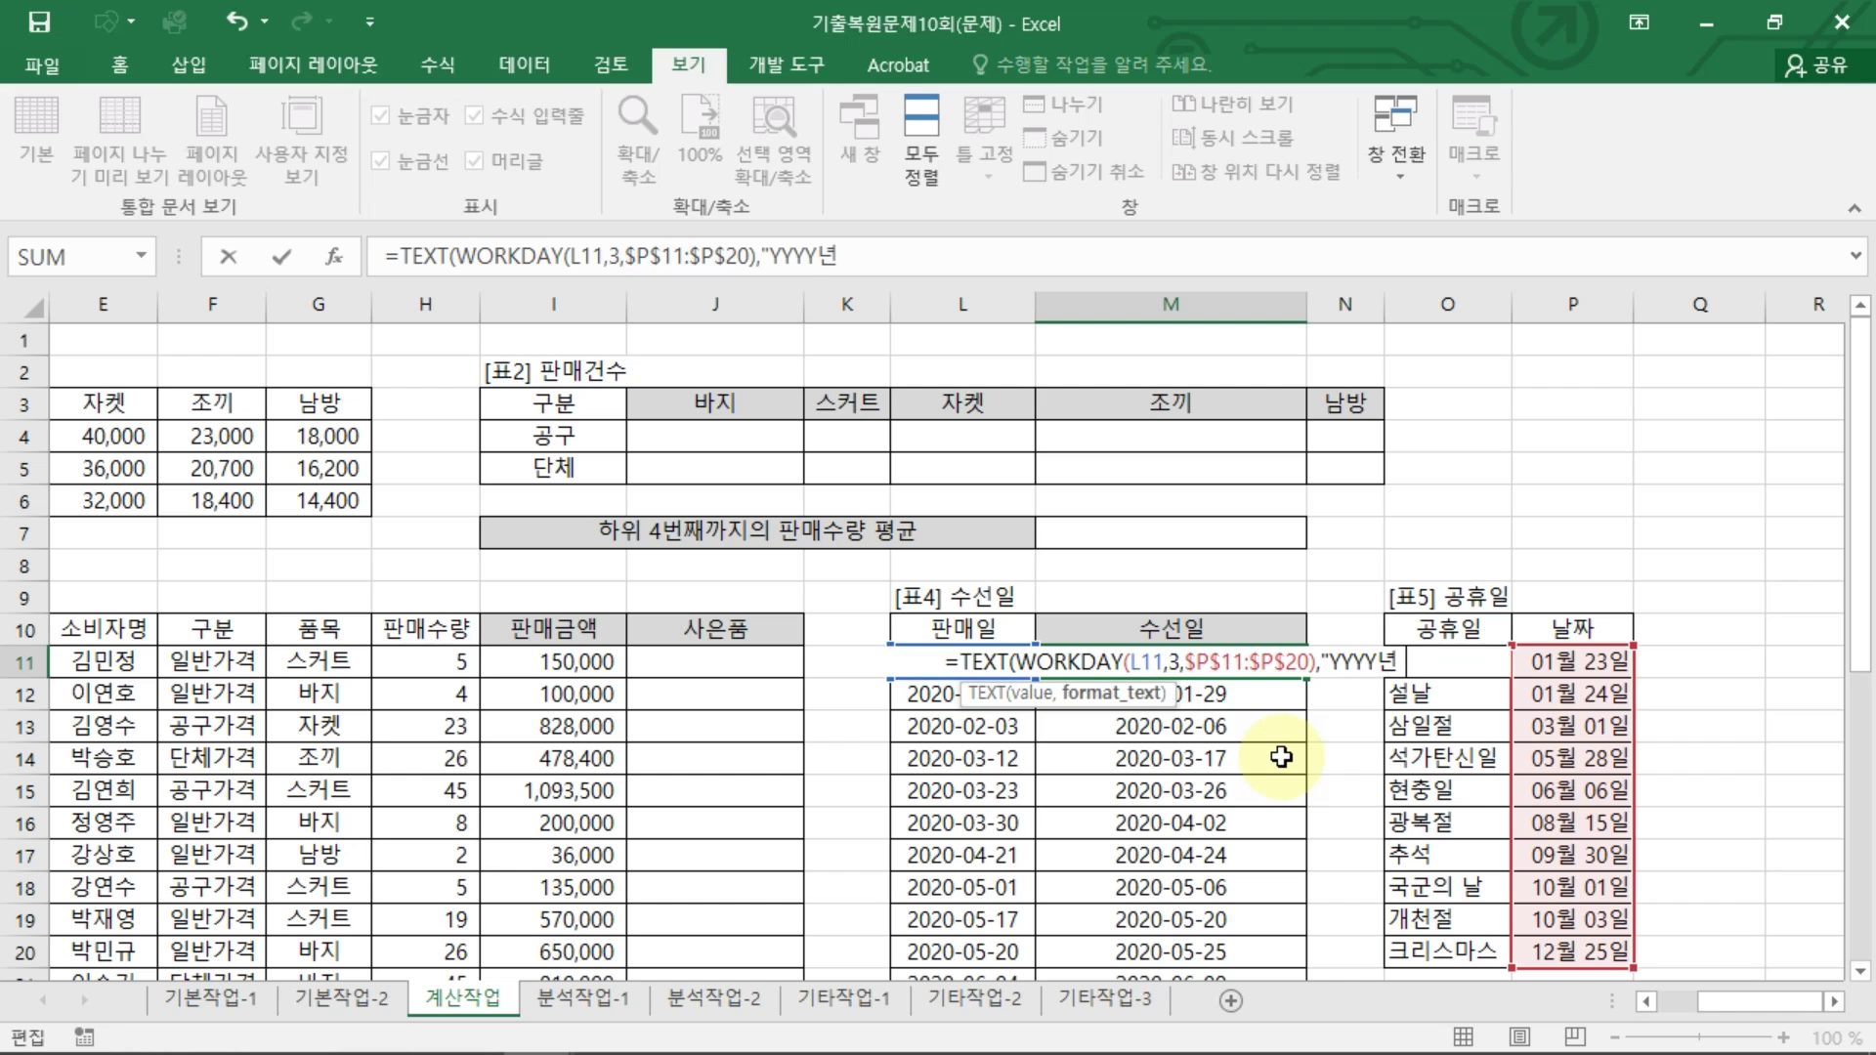
{"action": "type", "text": " MM월"}
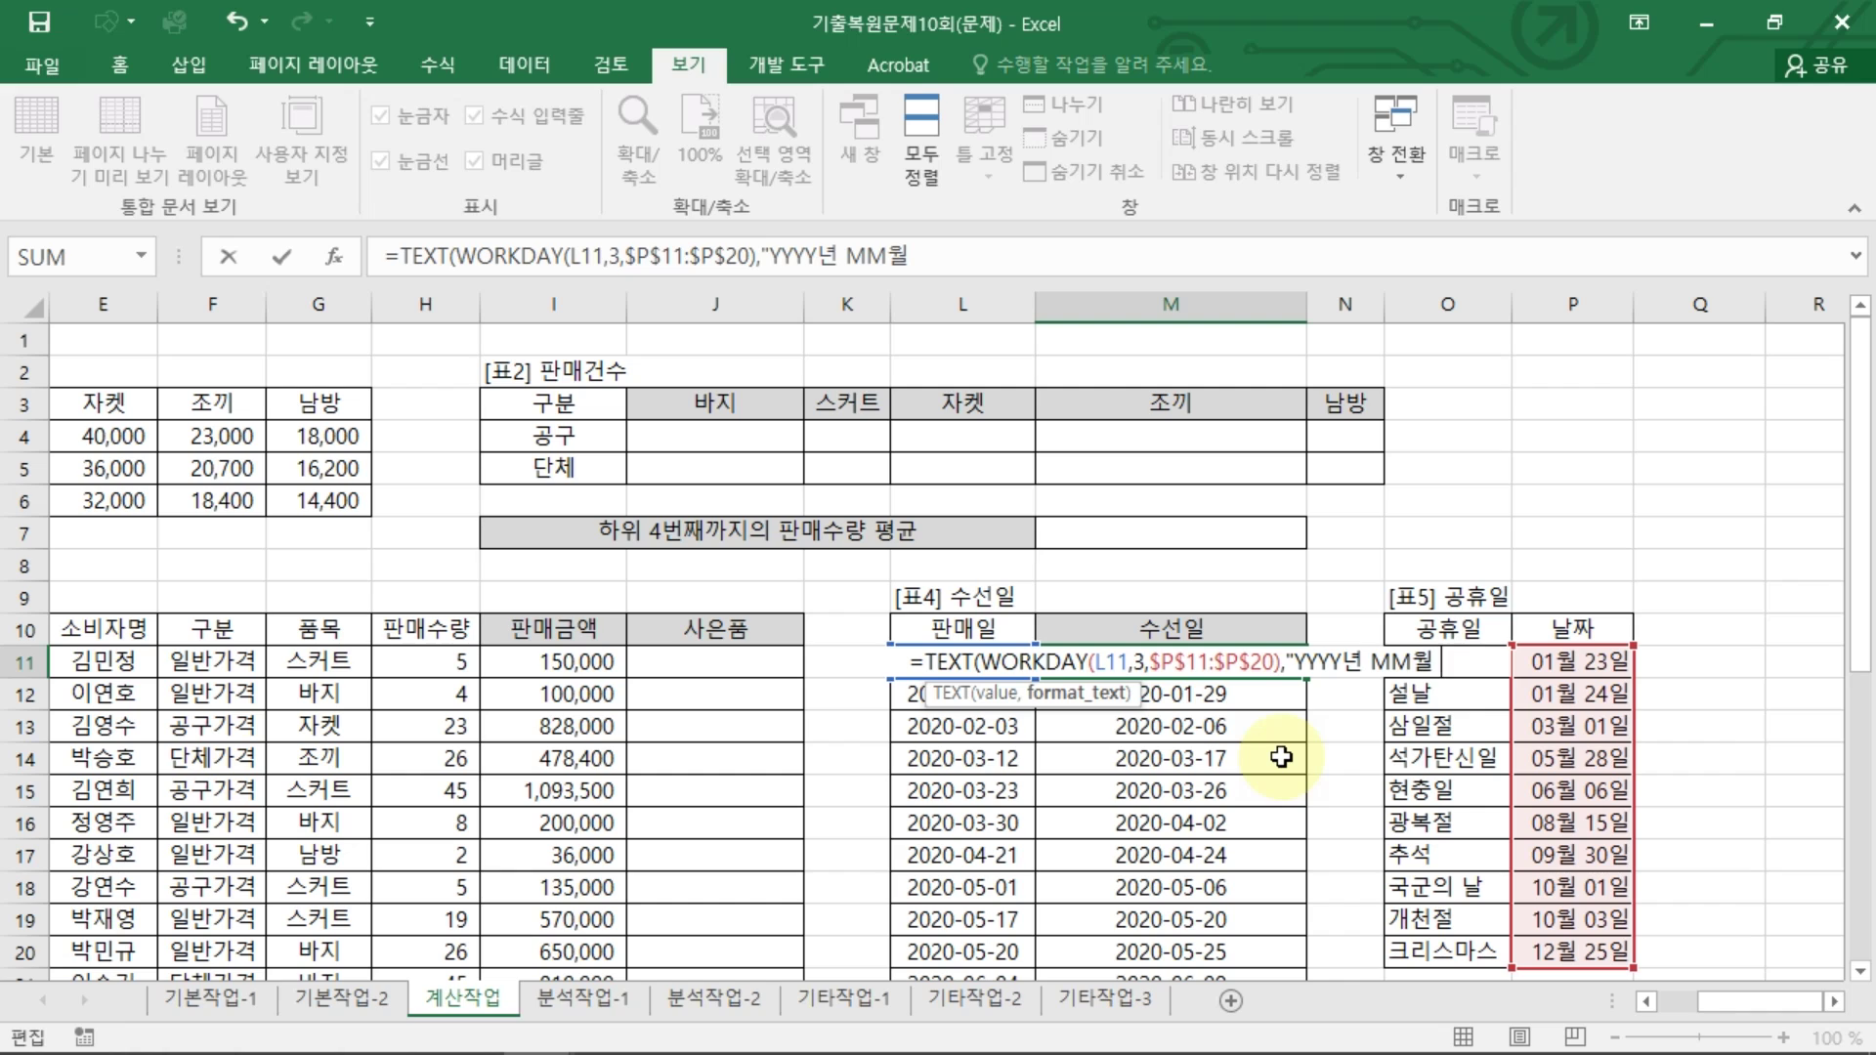
{"action": "type", "text": " D"}
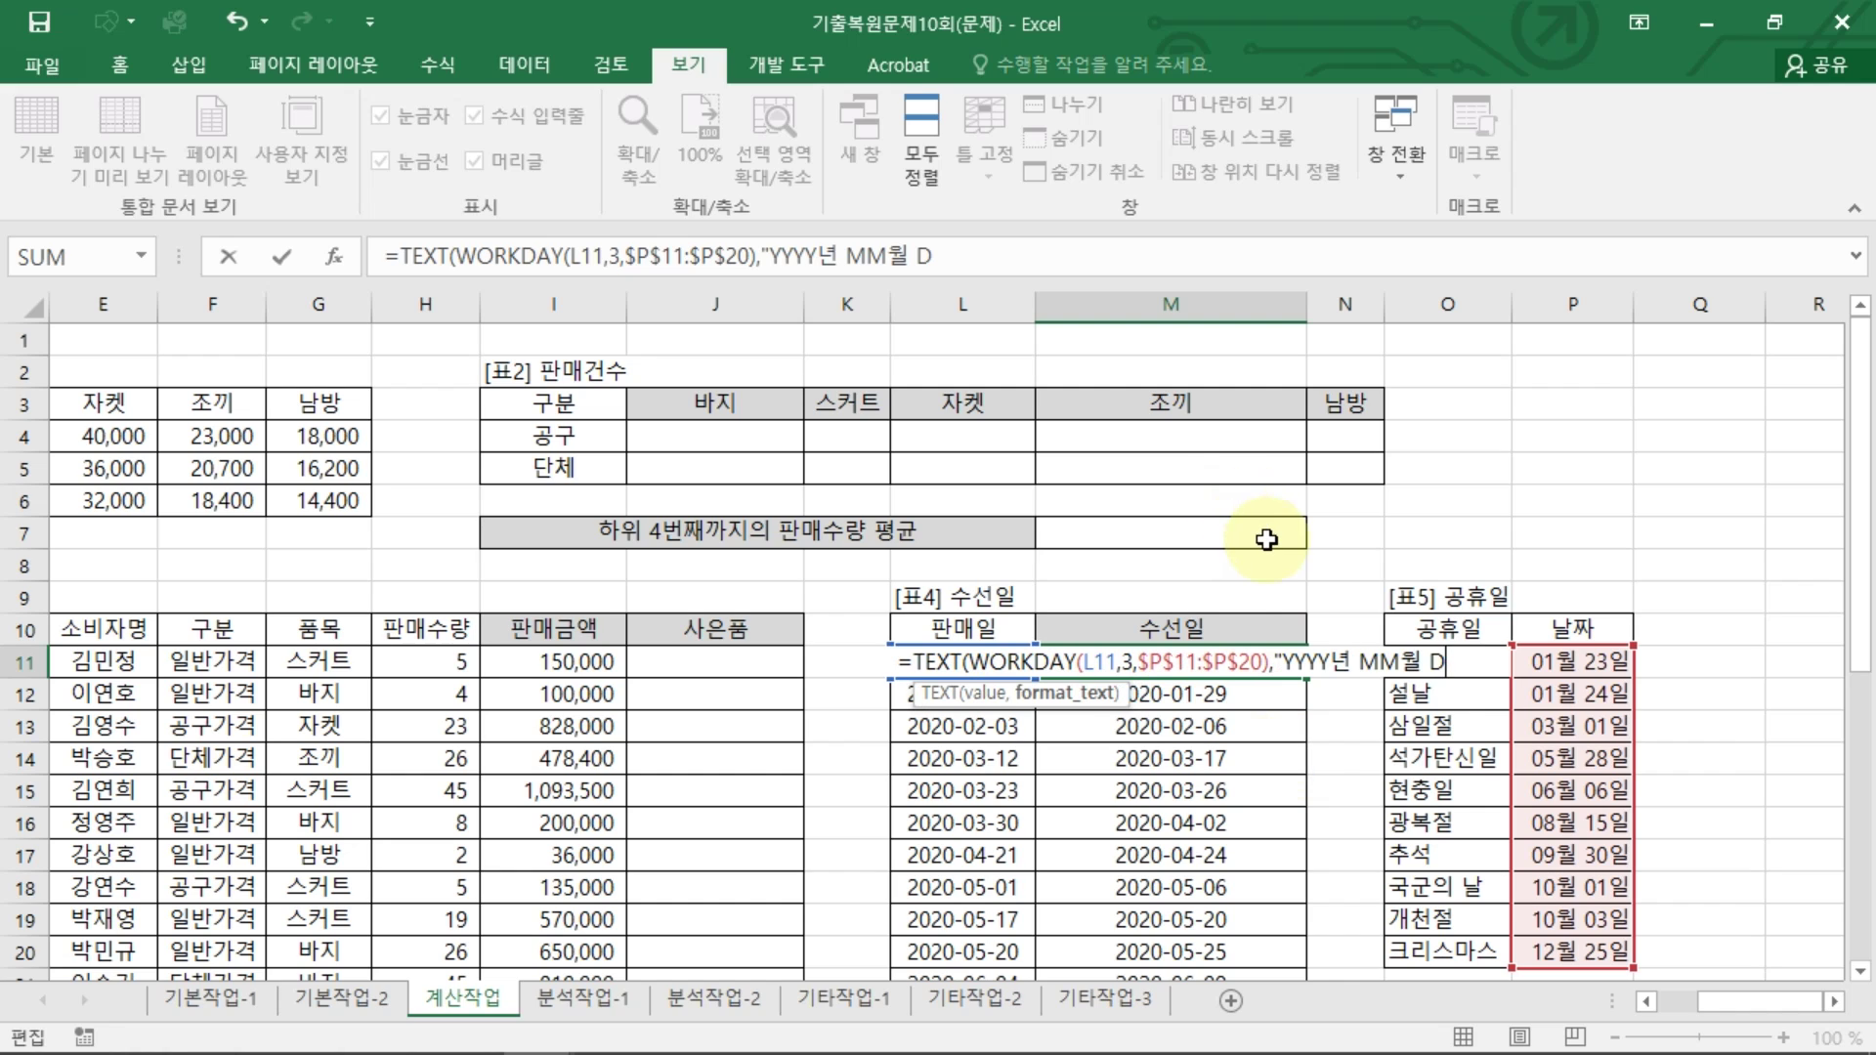
Step: Shorten the month code in M11's format text to M월 and complete the day part as D일
{"action": "left_click", "coordinate": [1364, 665]}
{"action": "type", "text": "1"}
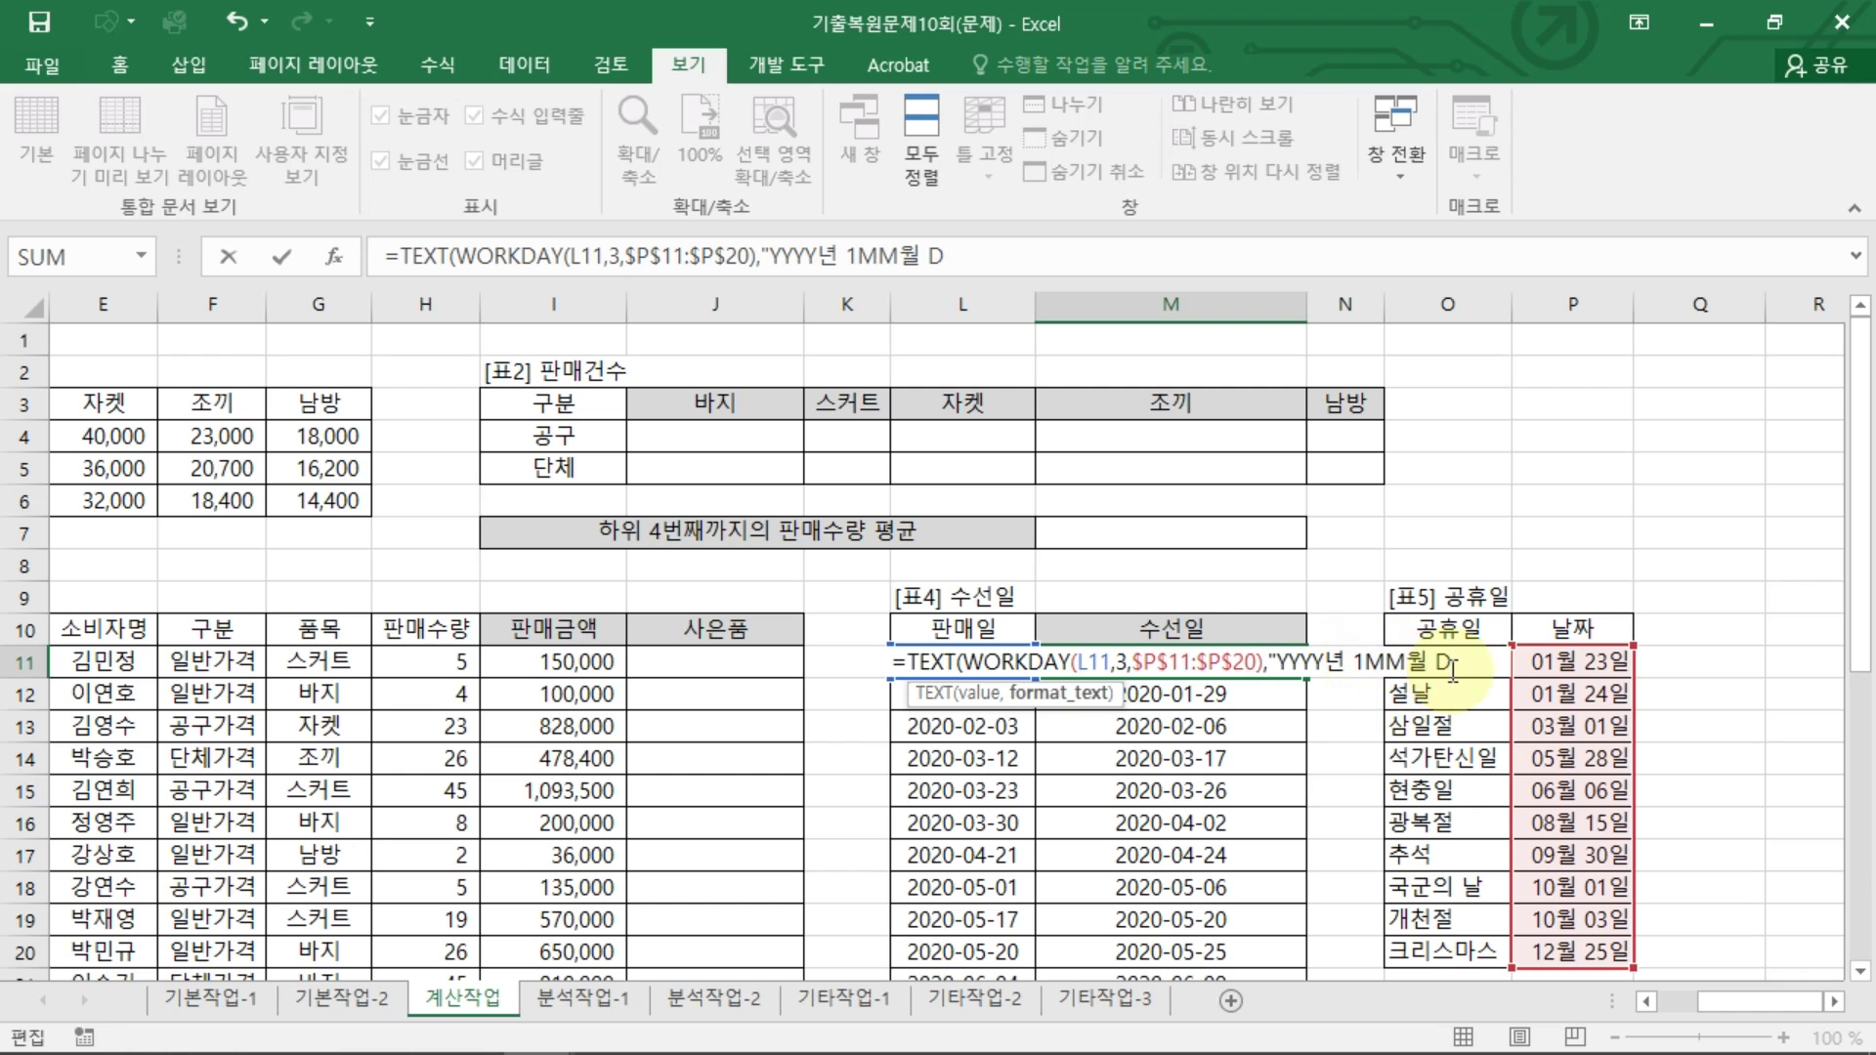
{"action": "key", "text": "BackSpace"}
{"action": "key", "text": "Delete"}
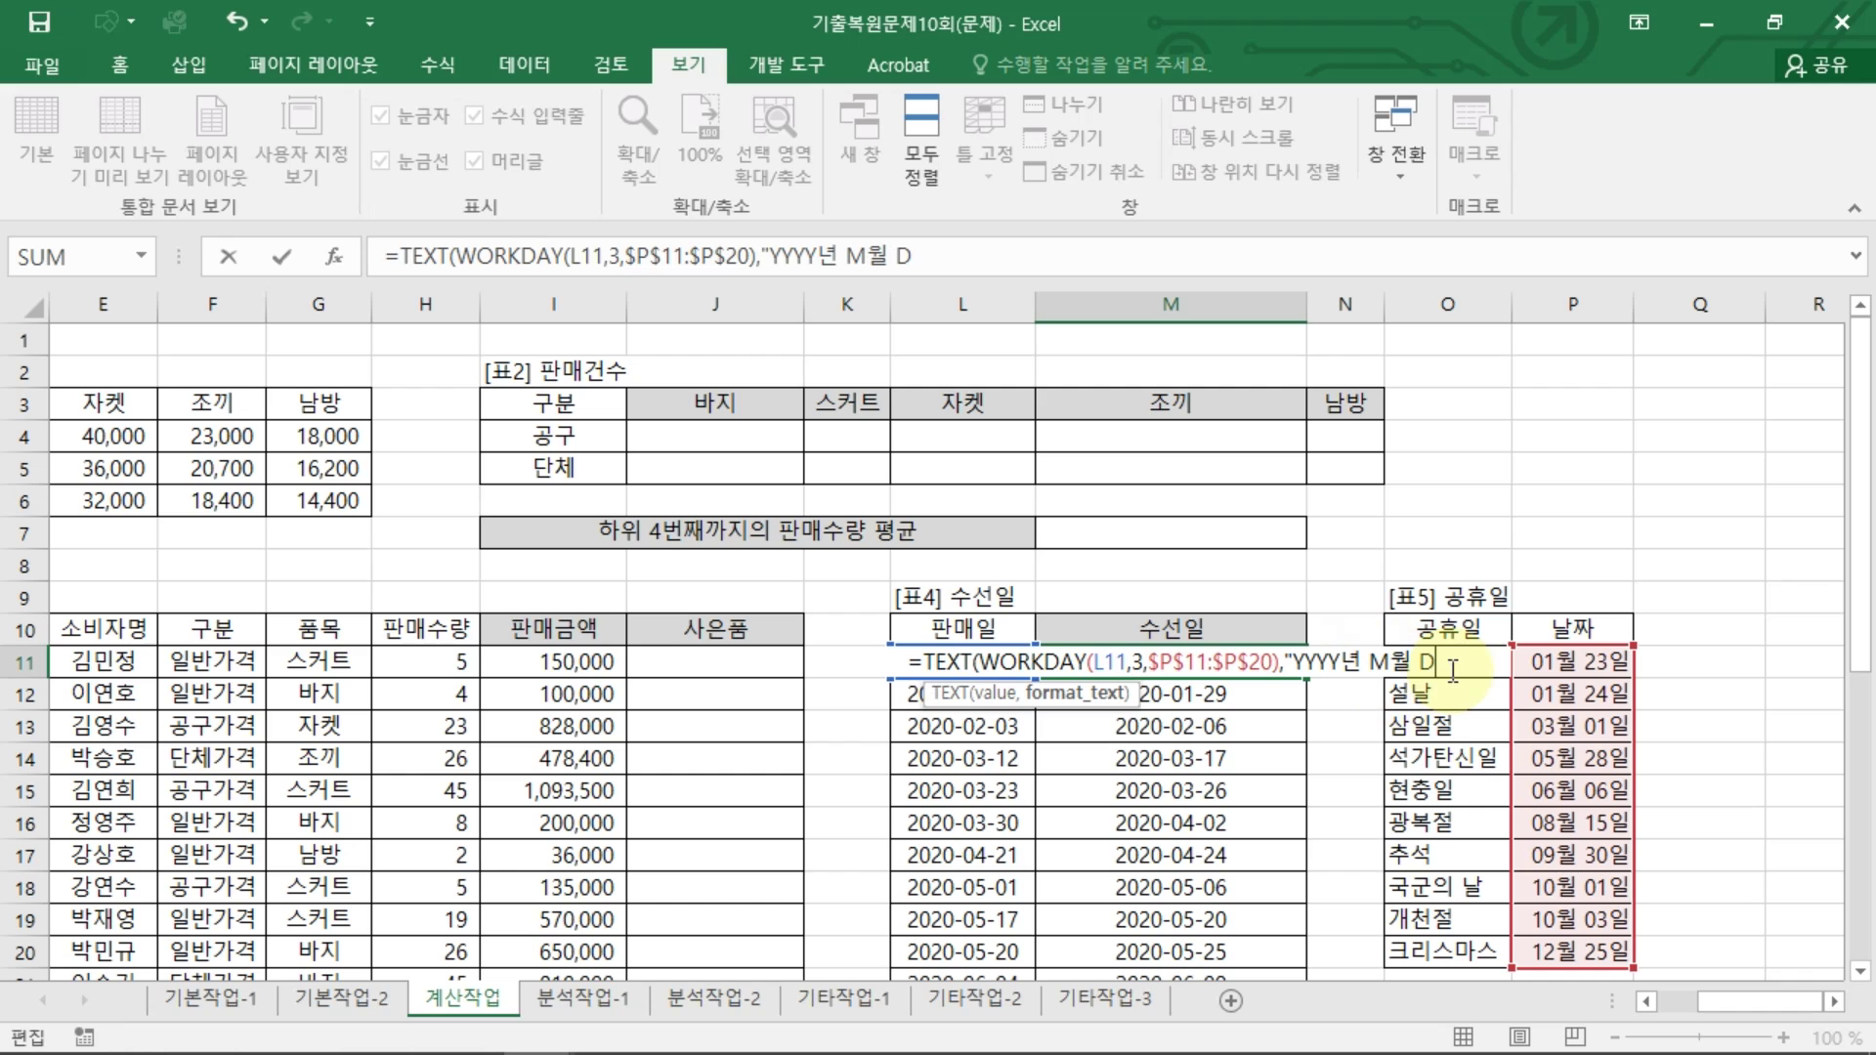
{"action": "type", "text": "DL"}
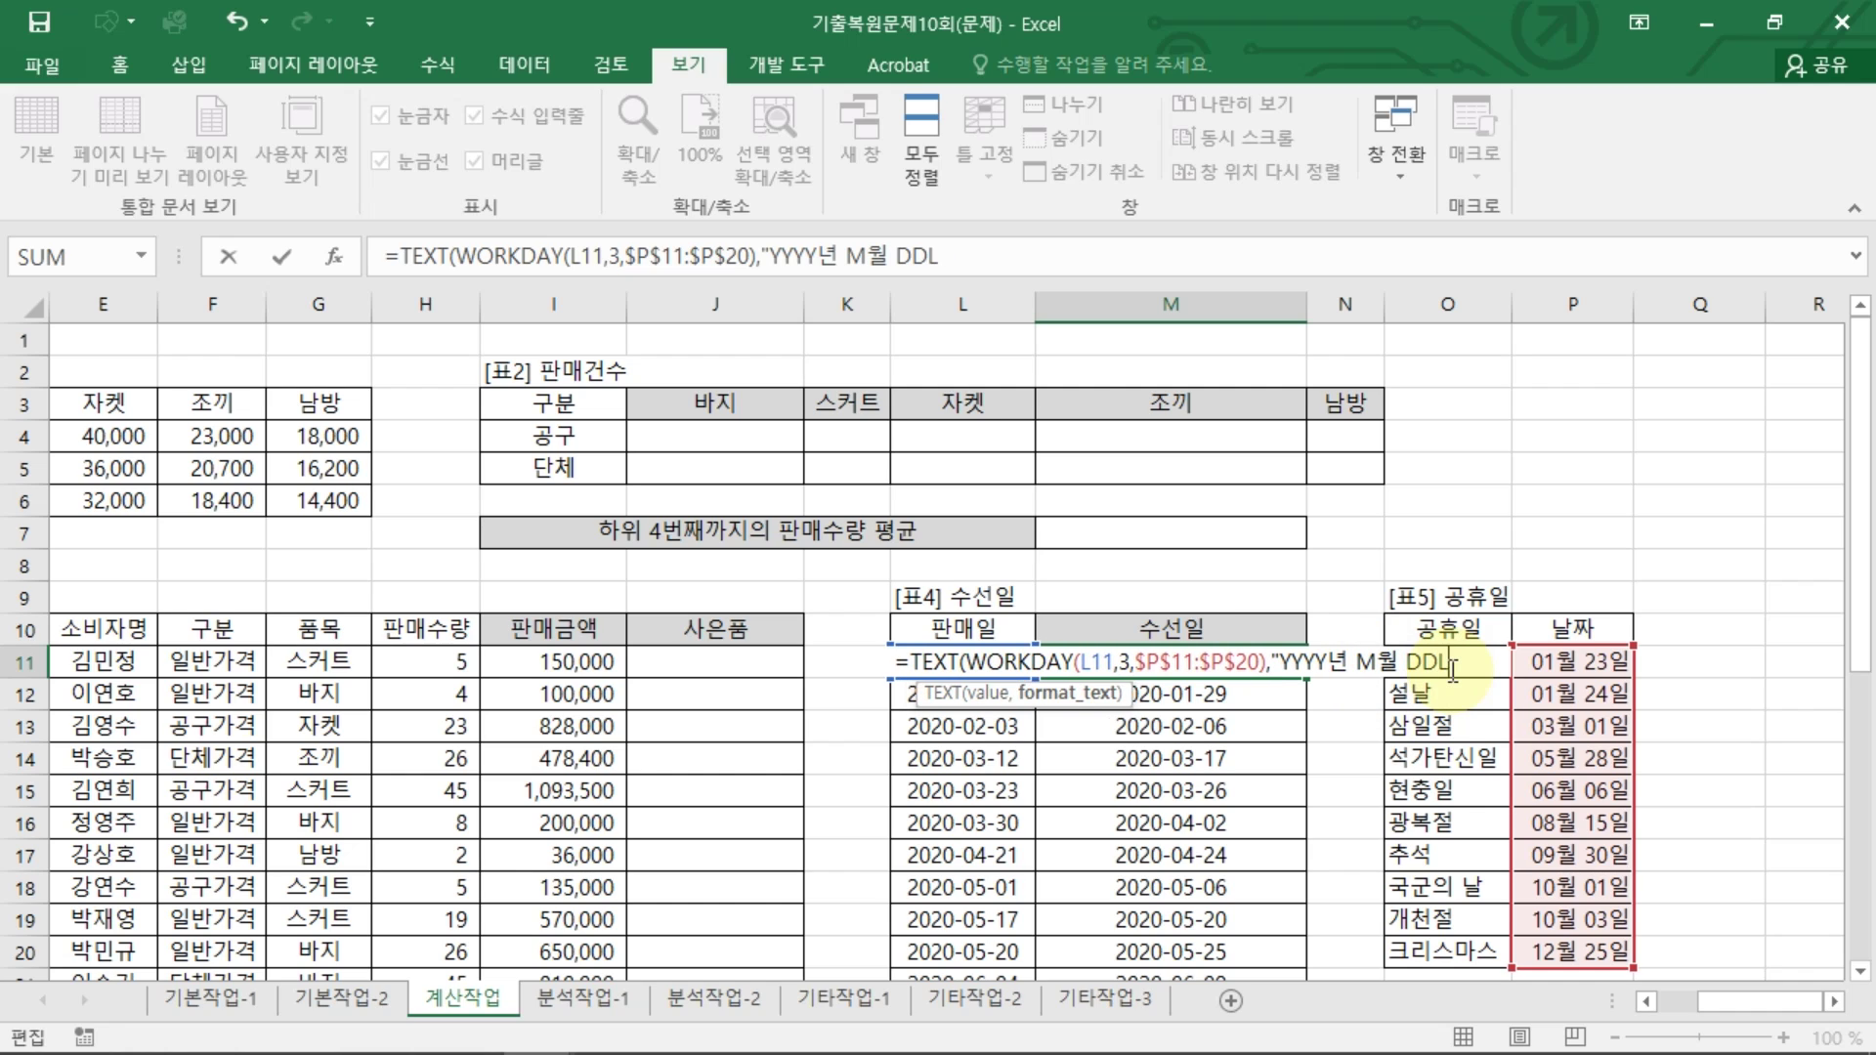
{"action": "key", "text": "BackSpace"}
{"action": "key", "text": "BackSpace"}
{"action": "type", "text": "일"}
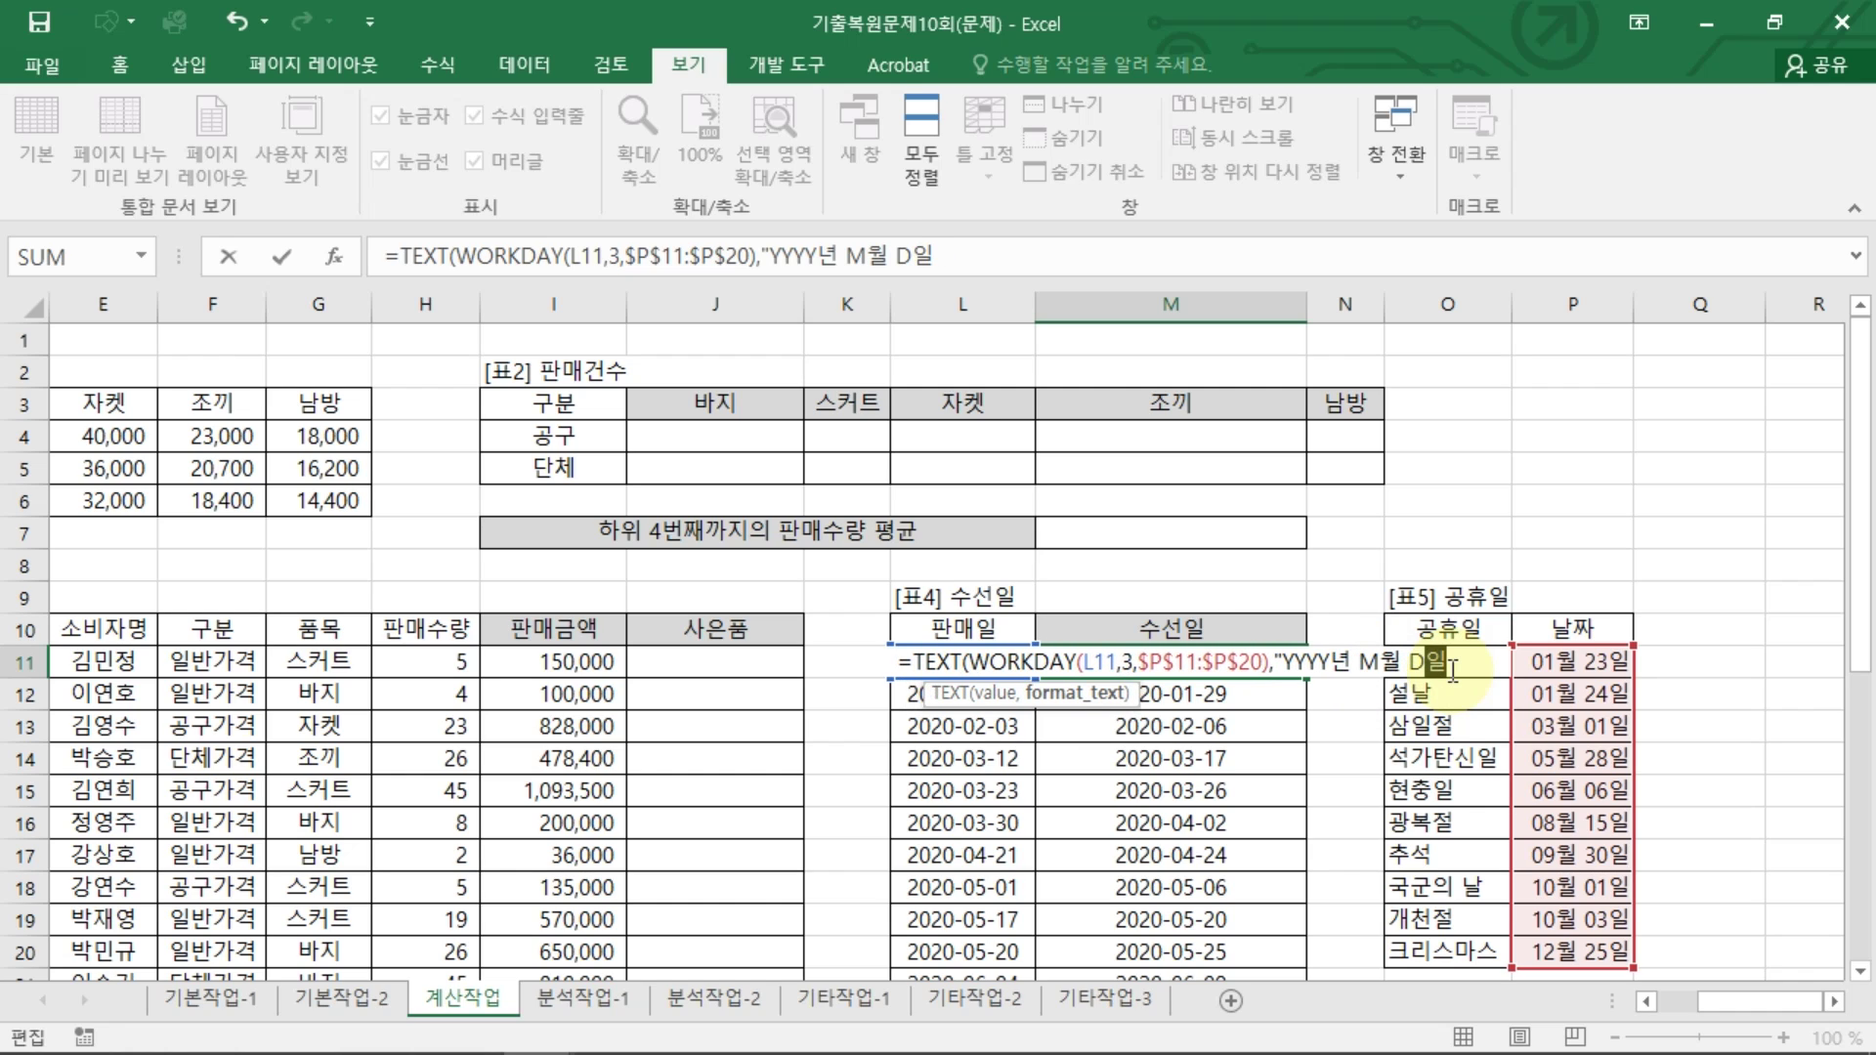
Step: Append the weekday code AAAA to the format text in M11, then close and enter the TEXT formula
{"action": "type", "text": " A"}
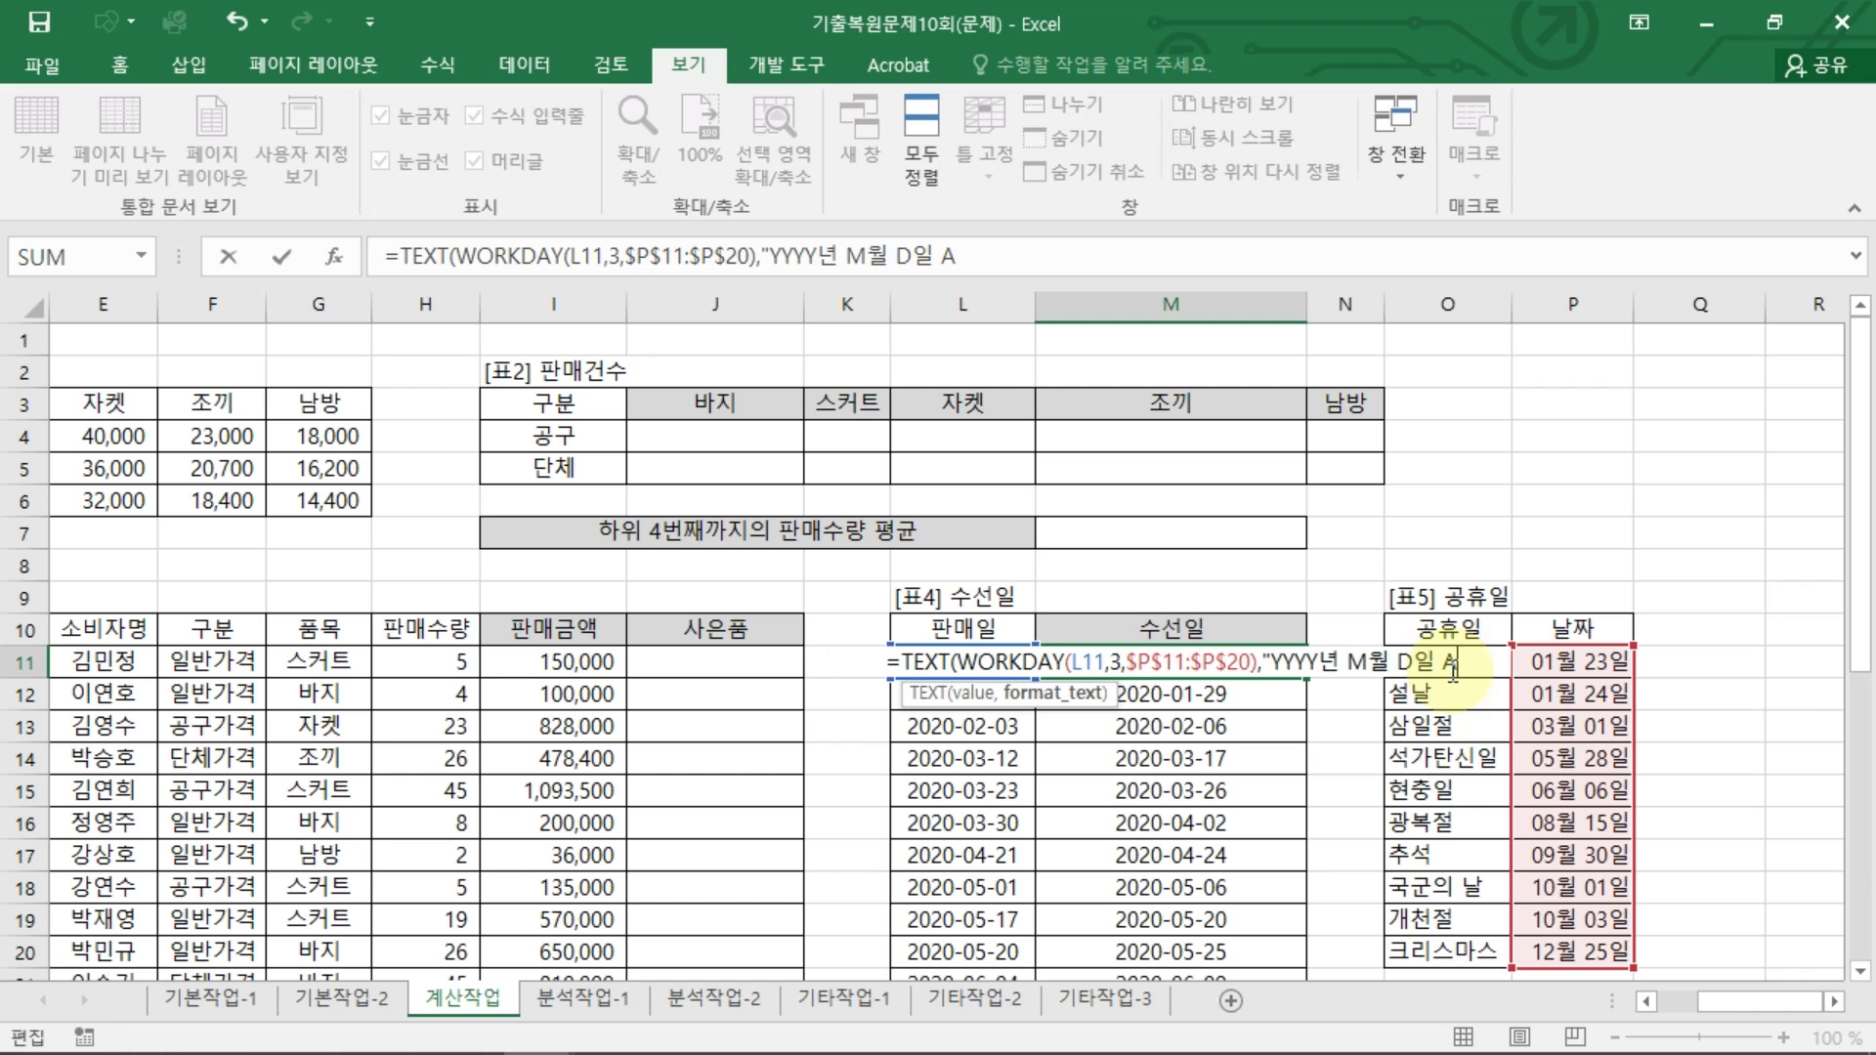
{"action": "type", "text": "AAA"}
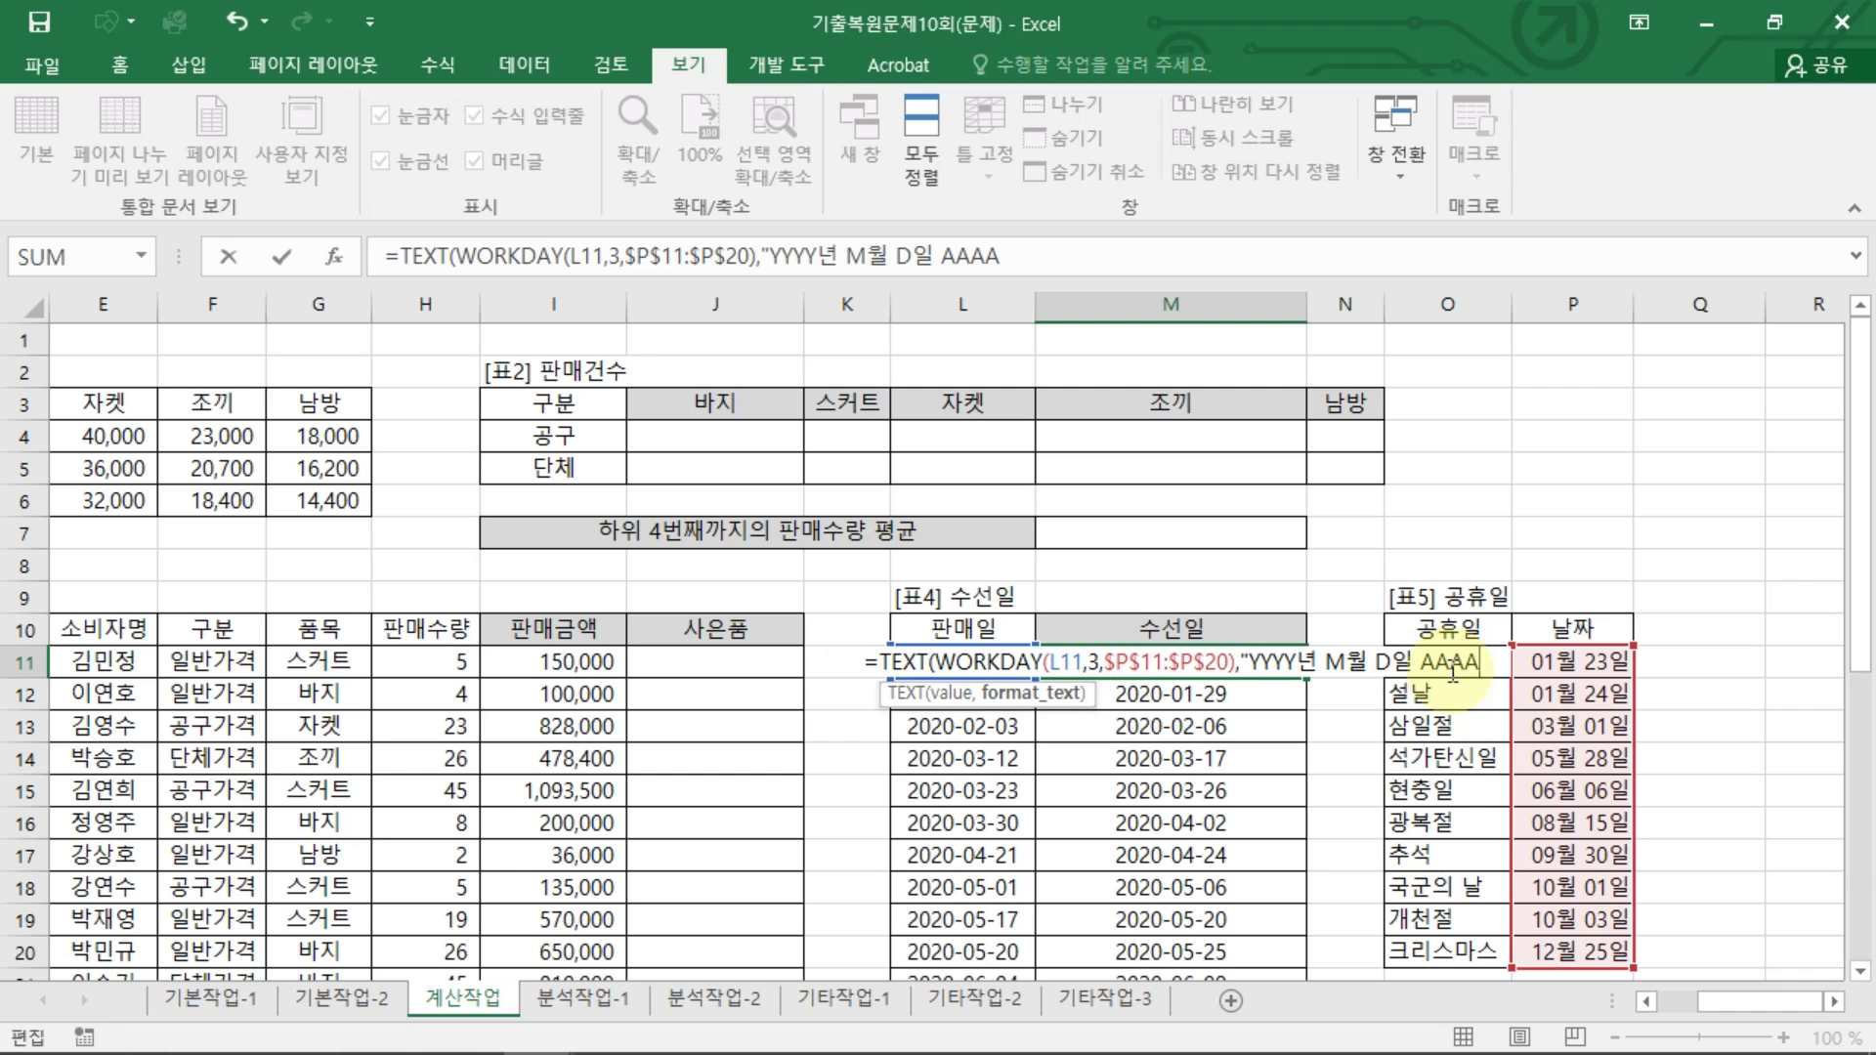
{"action": "type", "text": "\""}
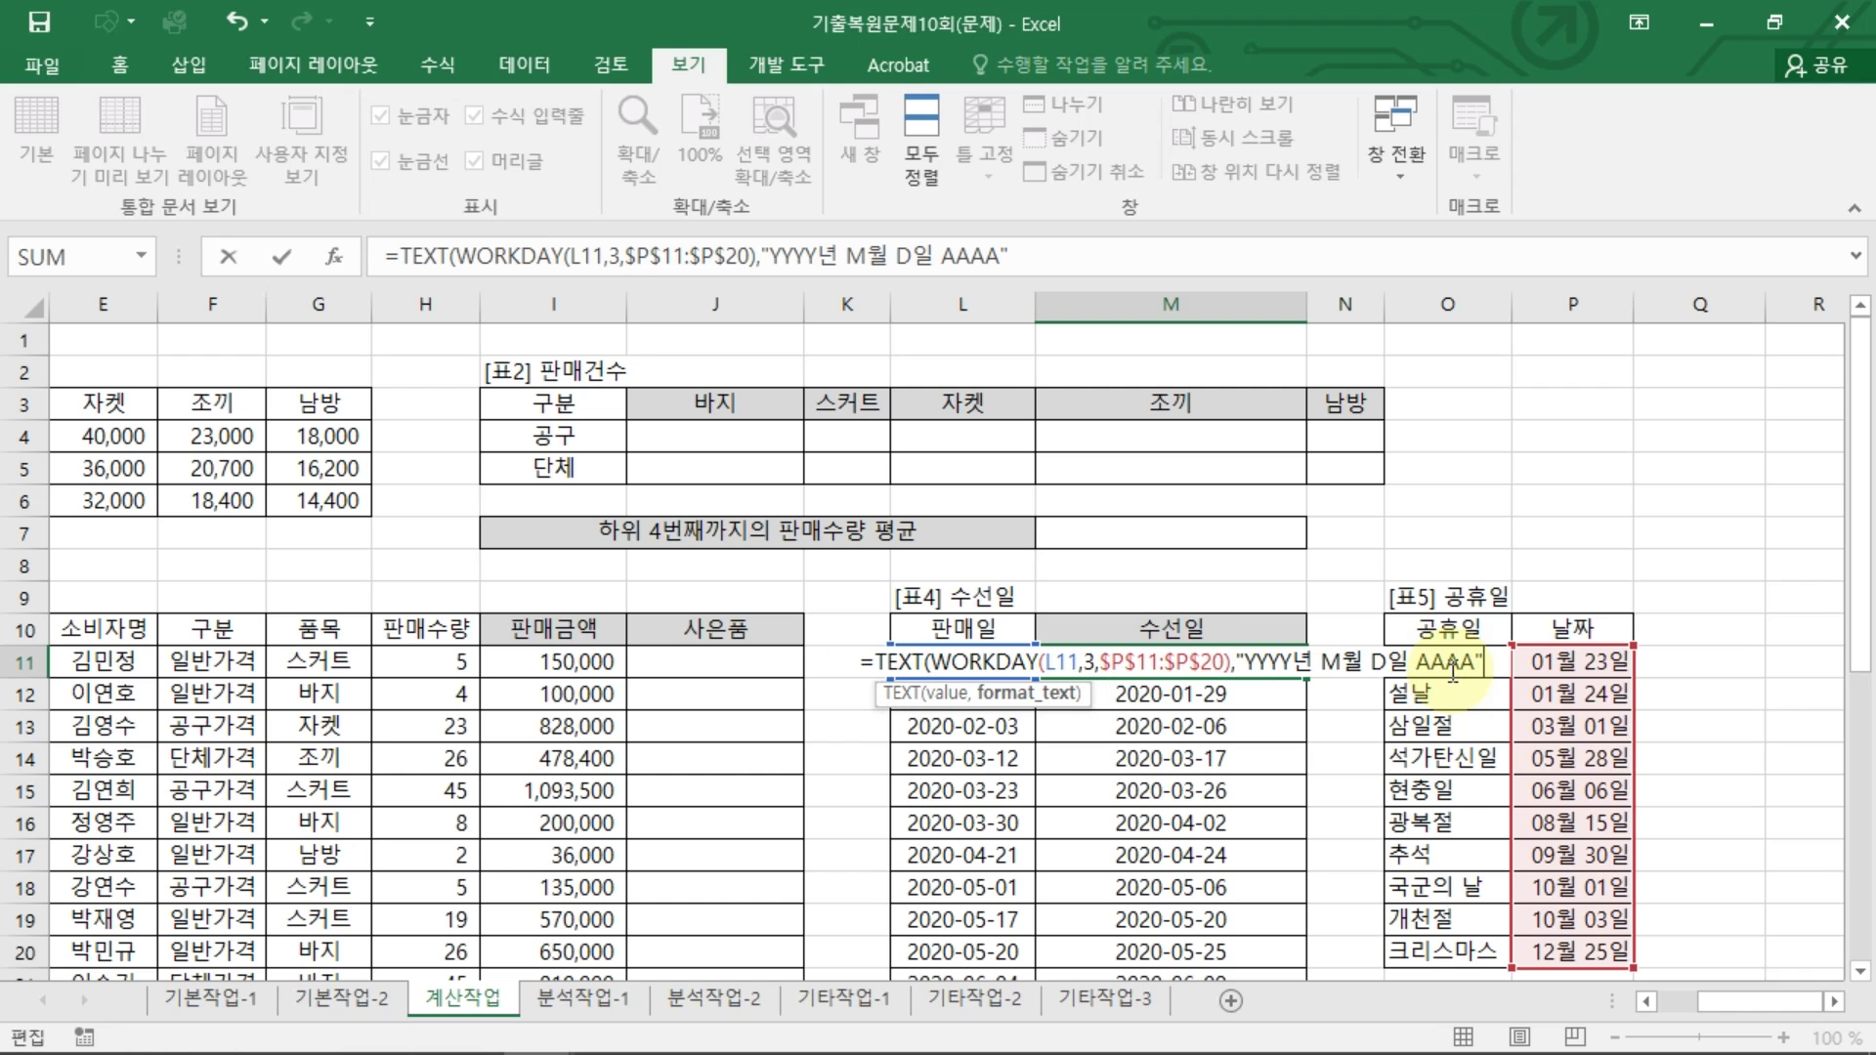
{"action": "type", "text": ")"}
{"action": "key", "text": "Return"}
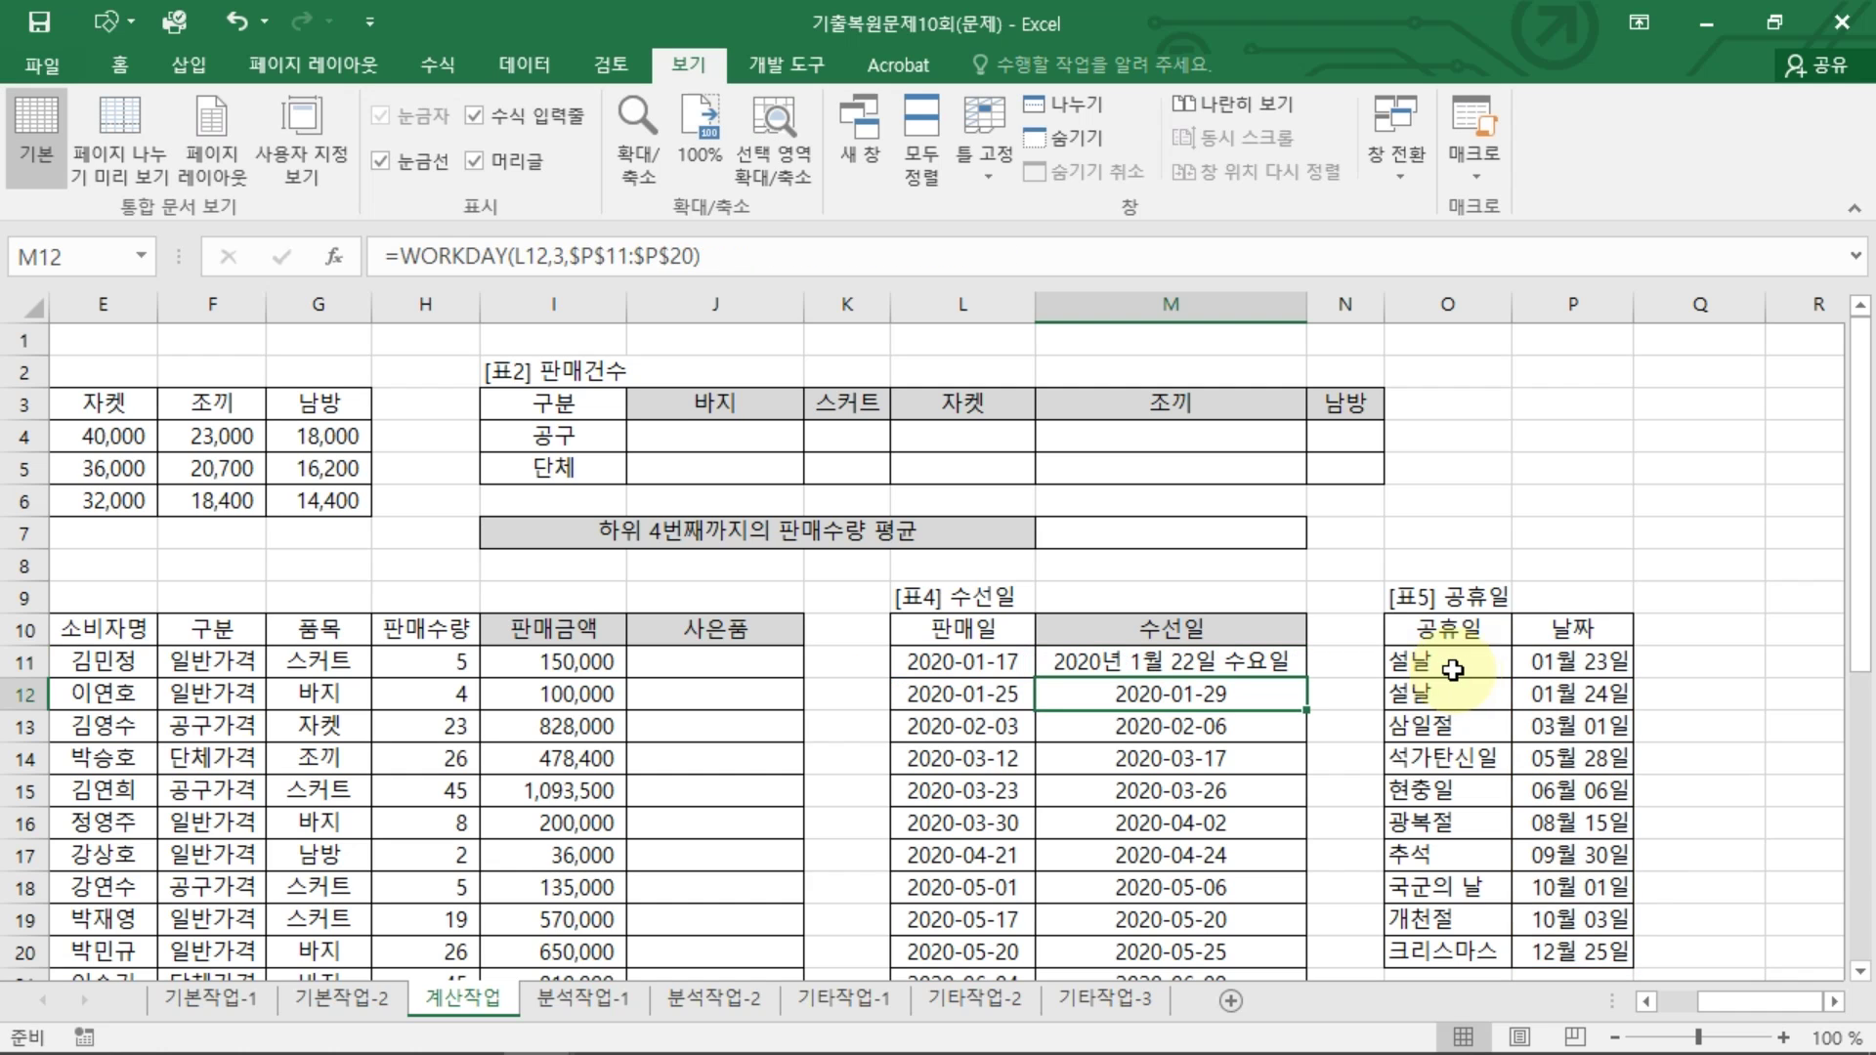
Step: Fill the M11 TEXT formula down the 수선일 column and review the formatted dates to the end of 표4
{"action": "left_click", "coordinate": [1133, 665]}
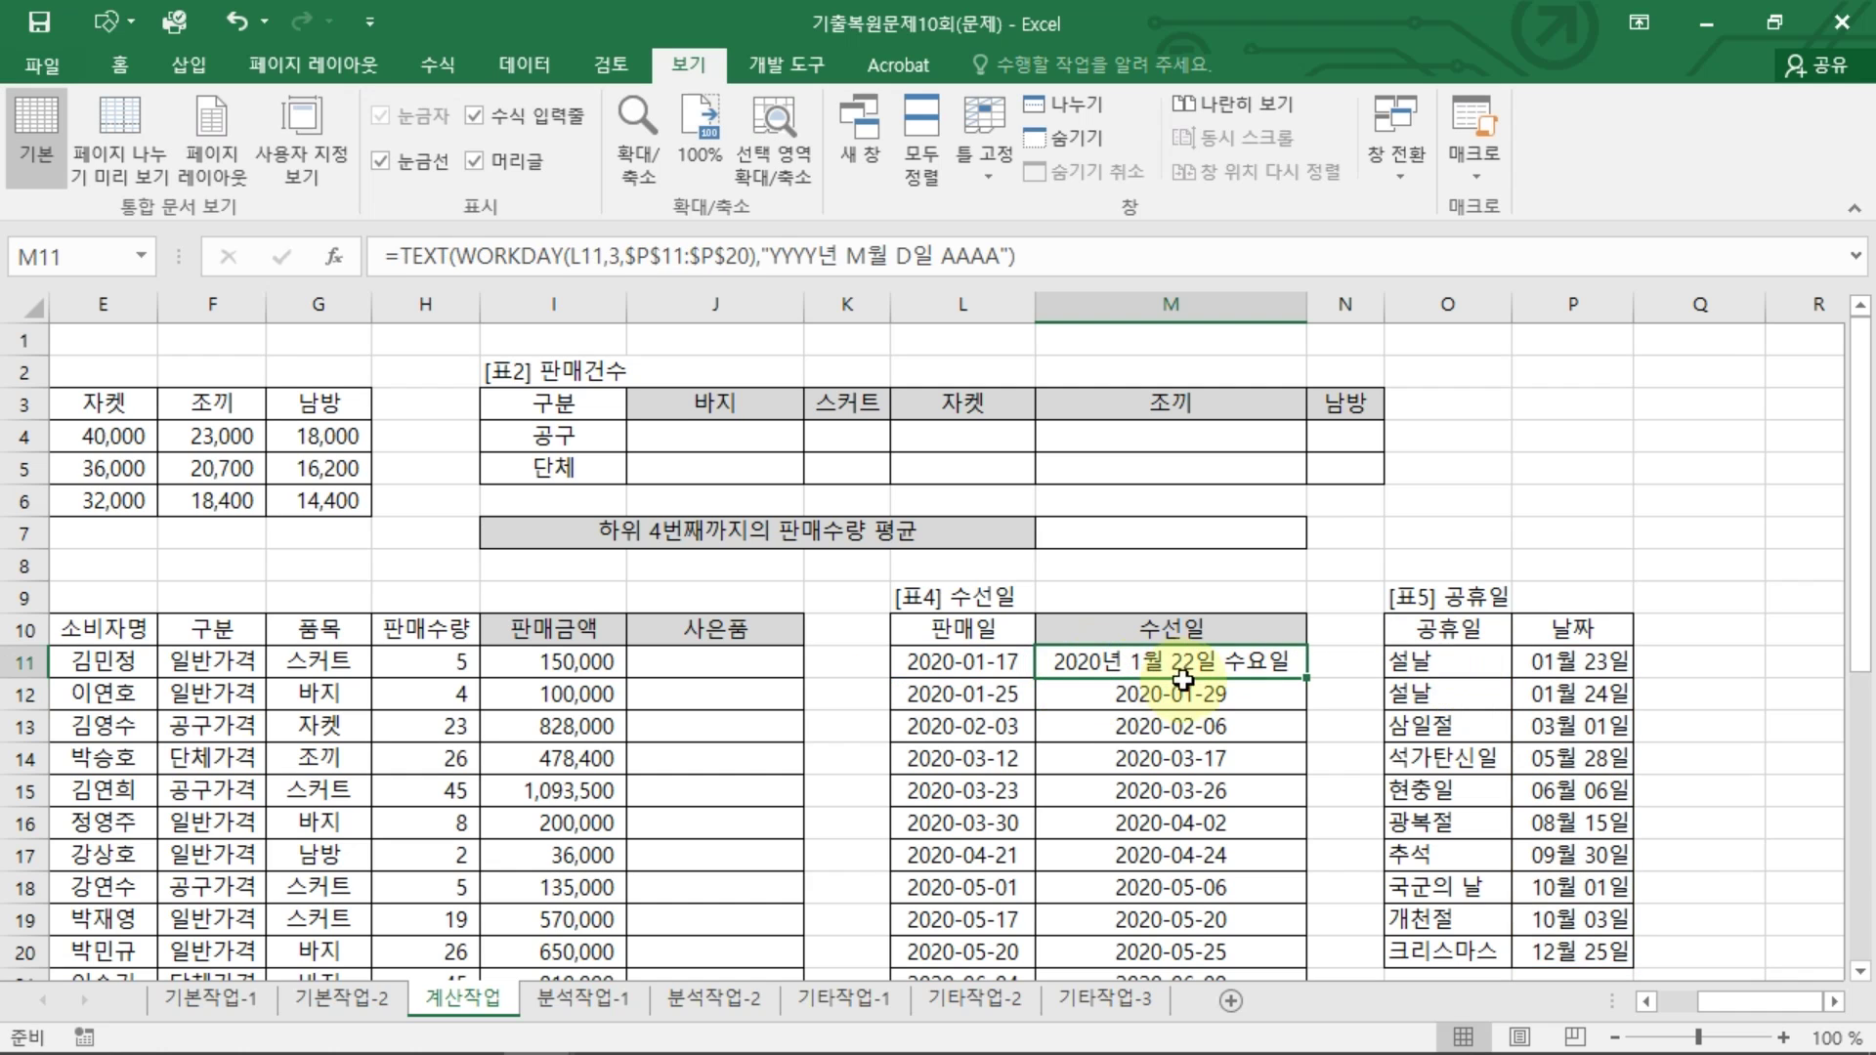
{"action": "double_click", "coordinate": [1305, 679]}
{"action": "scroll", "coordinate": [1244, 858], "scroll_direction": "down", "scroll_amount": 2}
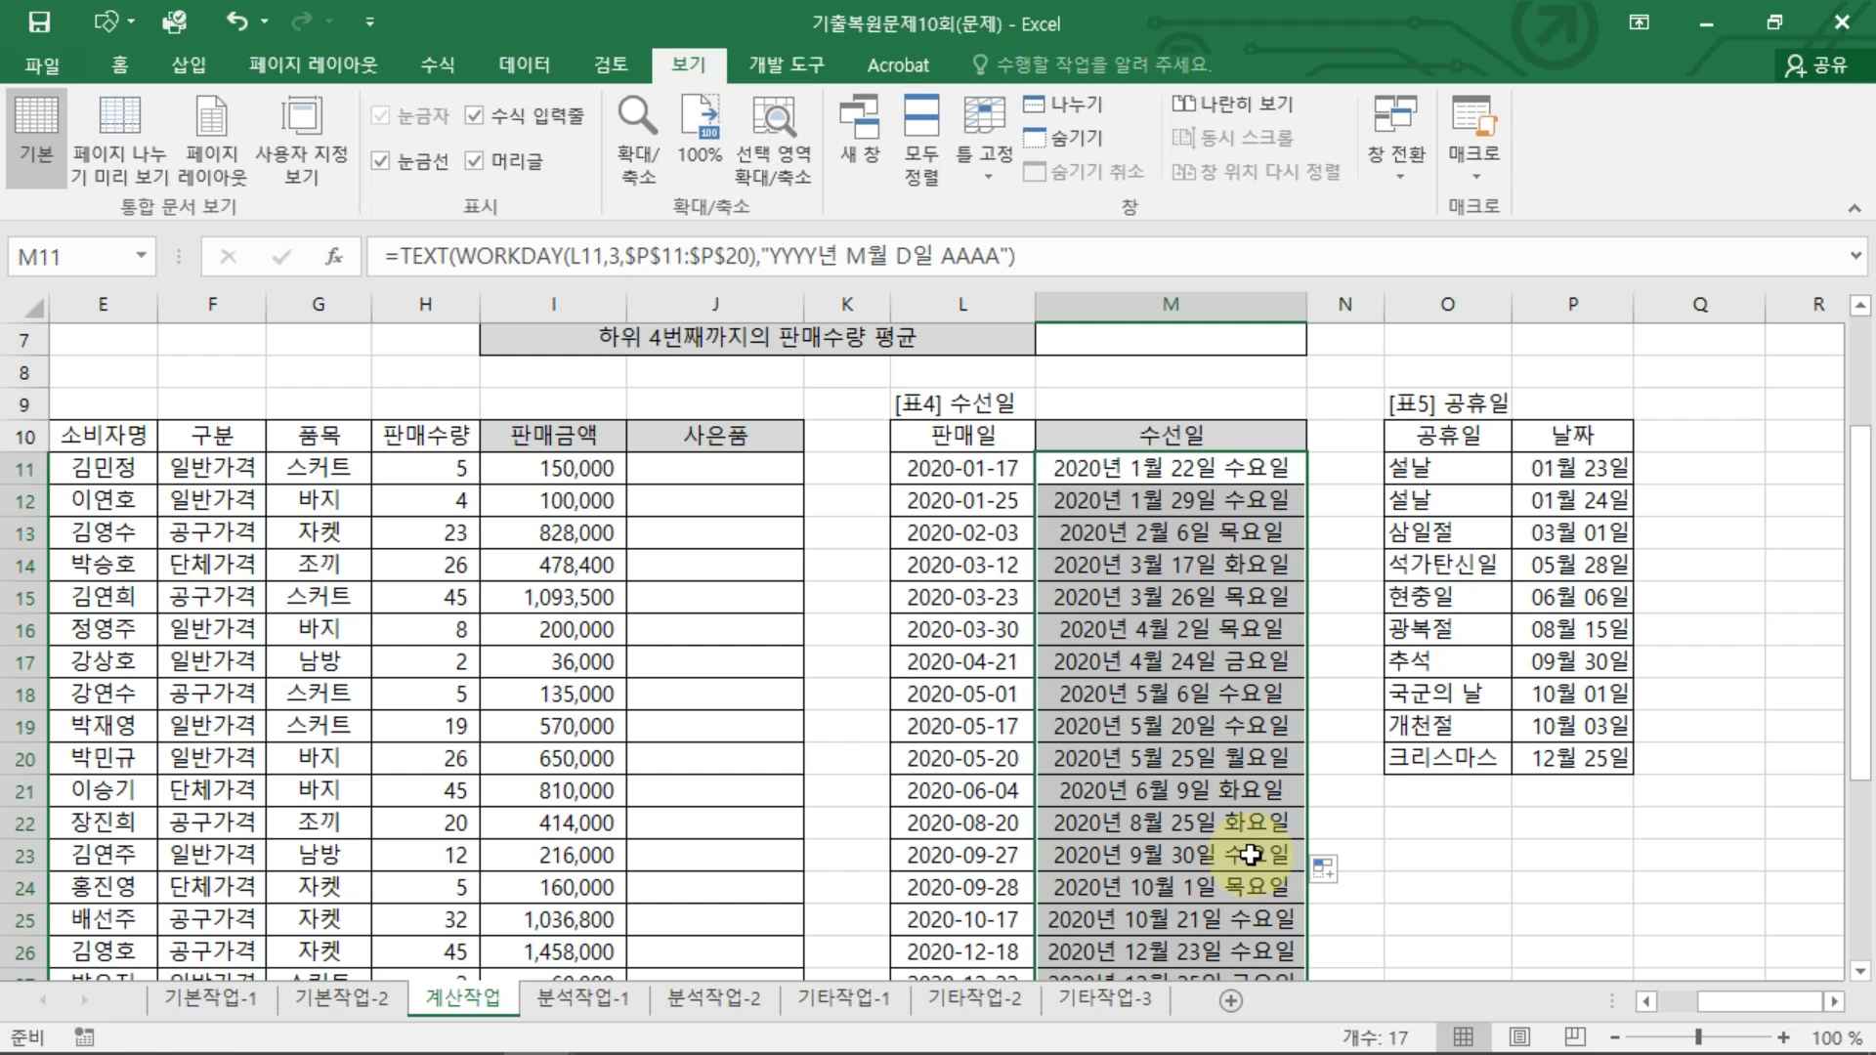
{"action": "scroll", "coordinate": [1246, 858], "scroll_direction": "up", "scroll_amount": 2}
{"action": "left_click", "coordinate": [1233, 658]}
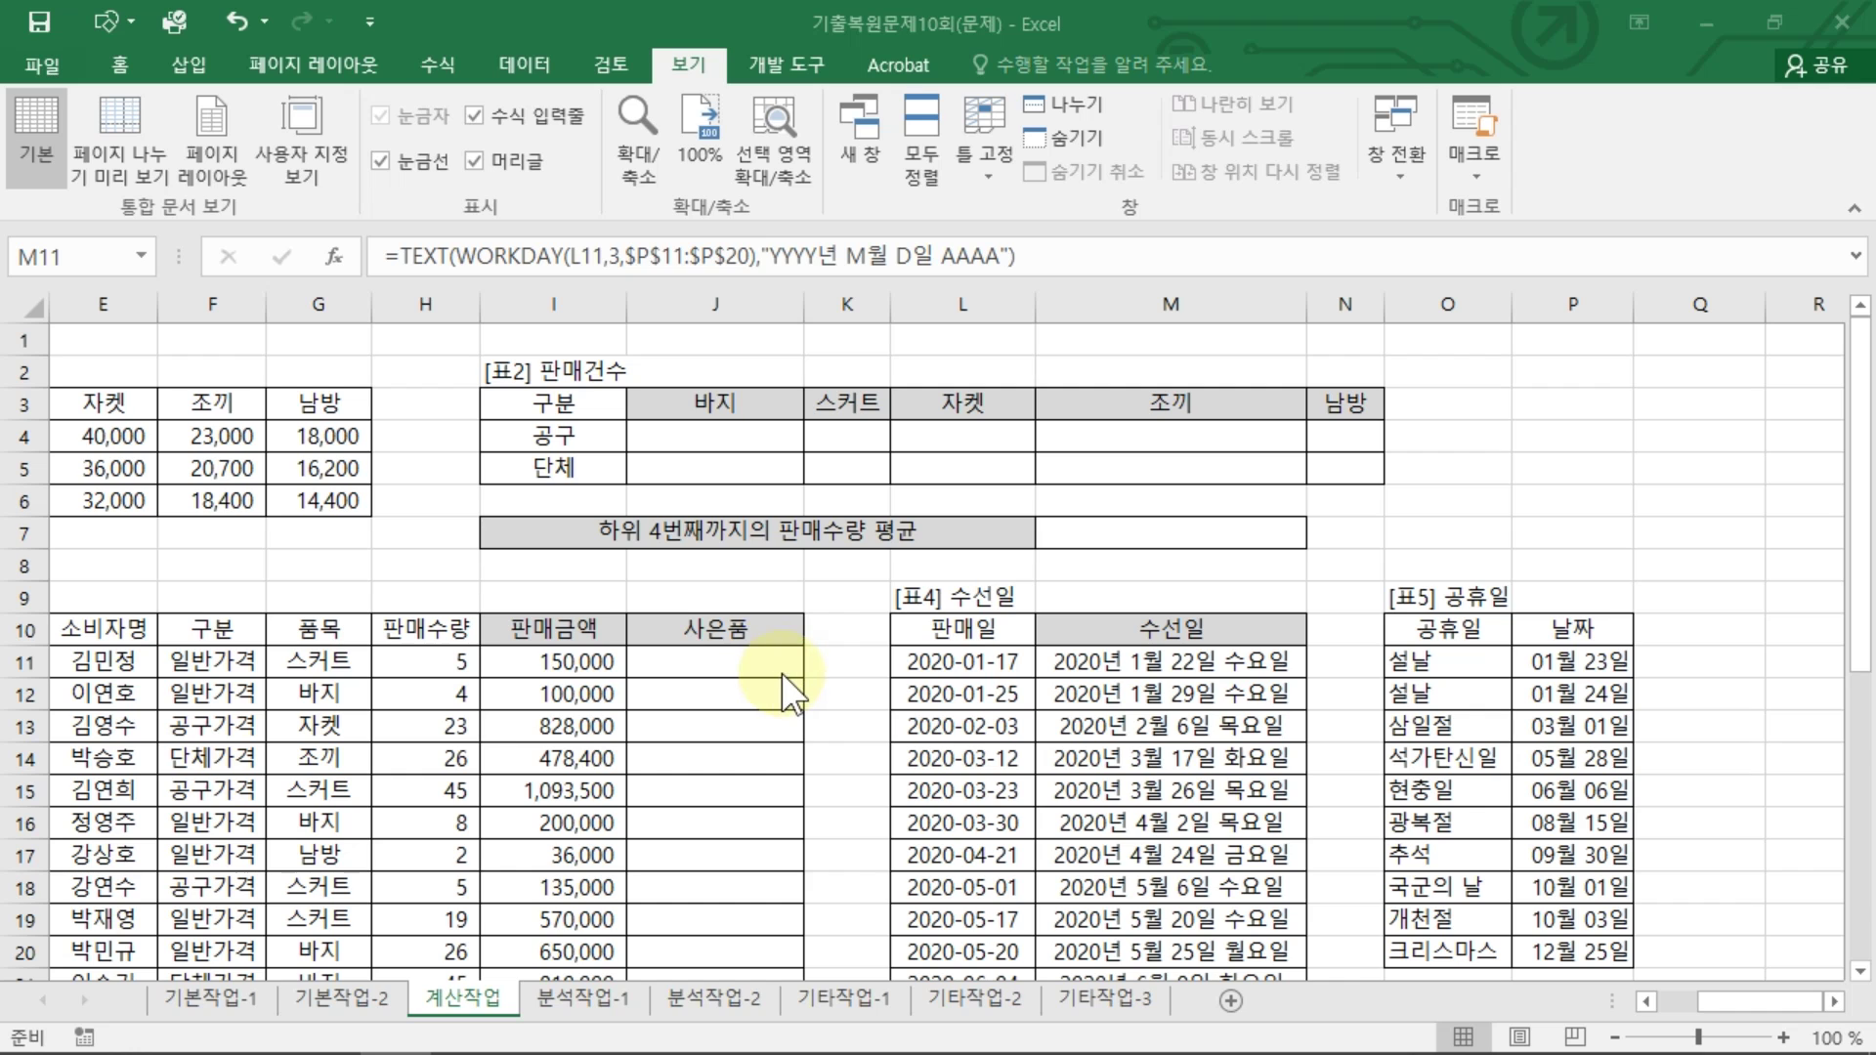
Step: Select the first 사은품 cell, J11, open the Visual Basic editor and insert a new module
{"action": "left_click", "coordinate": [725, 667]}
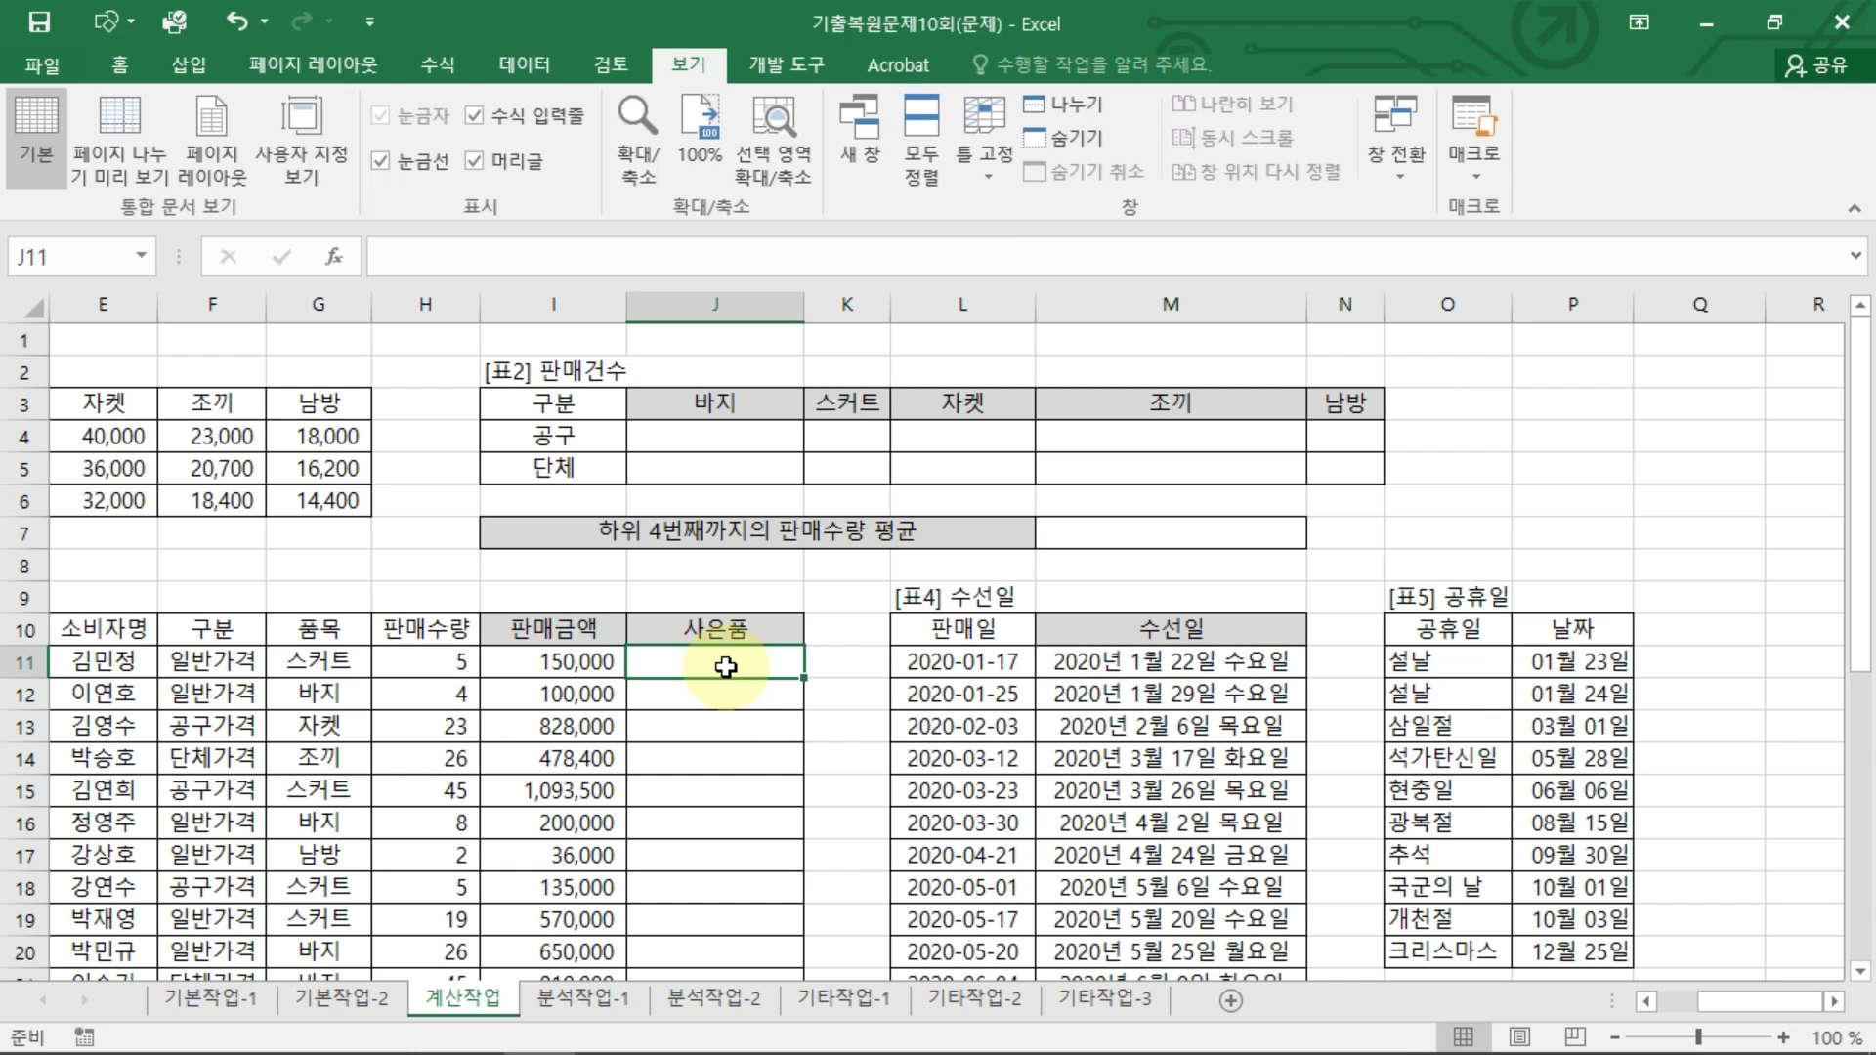
{"action": "scroll", "coordinate": [743, 696], "scroll_direction": "down", "scroll_amount": 2}
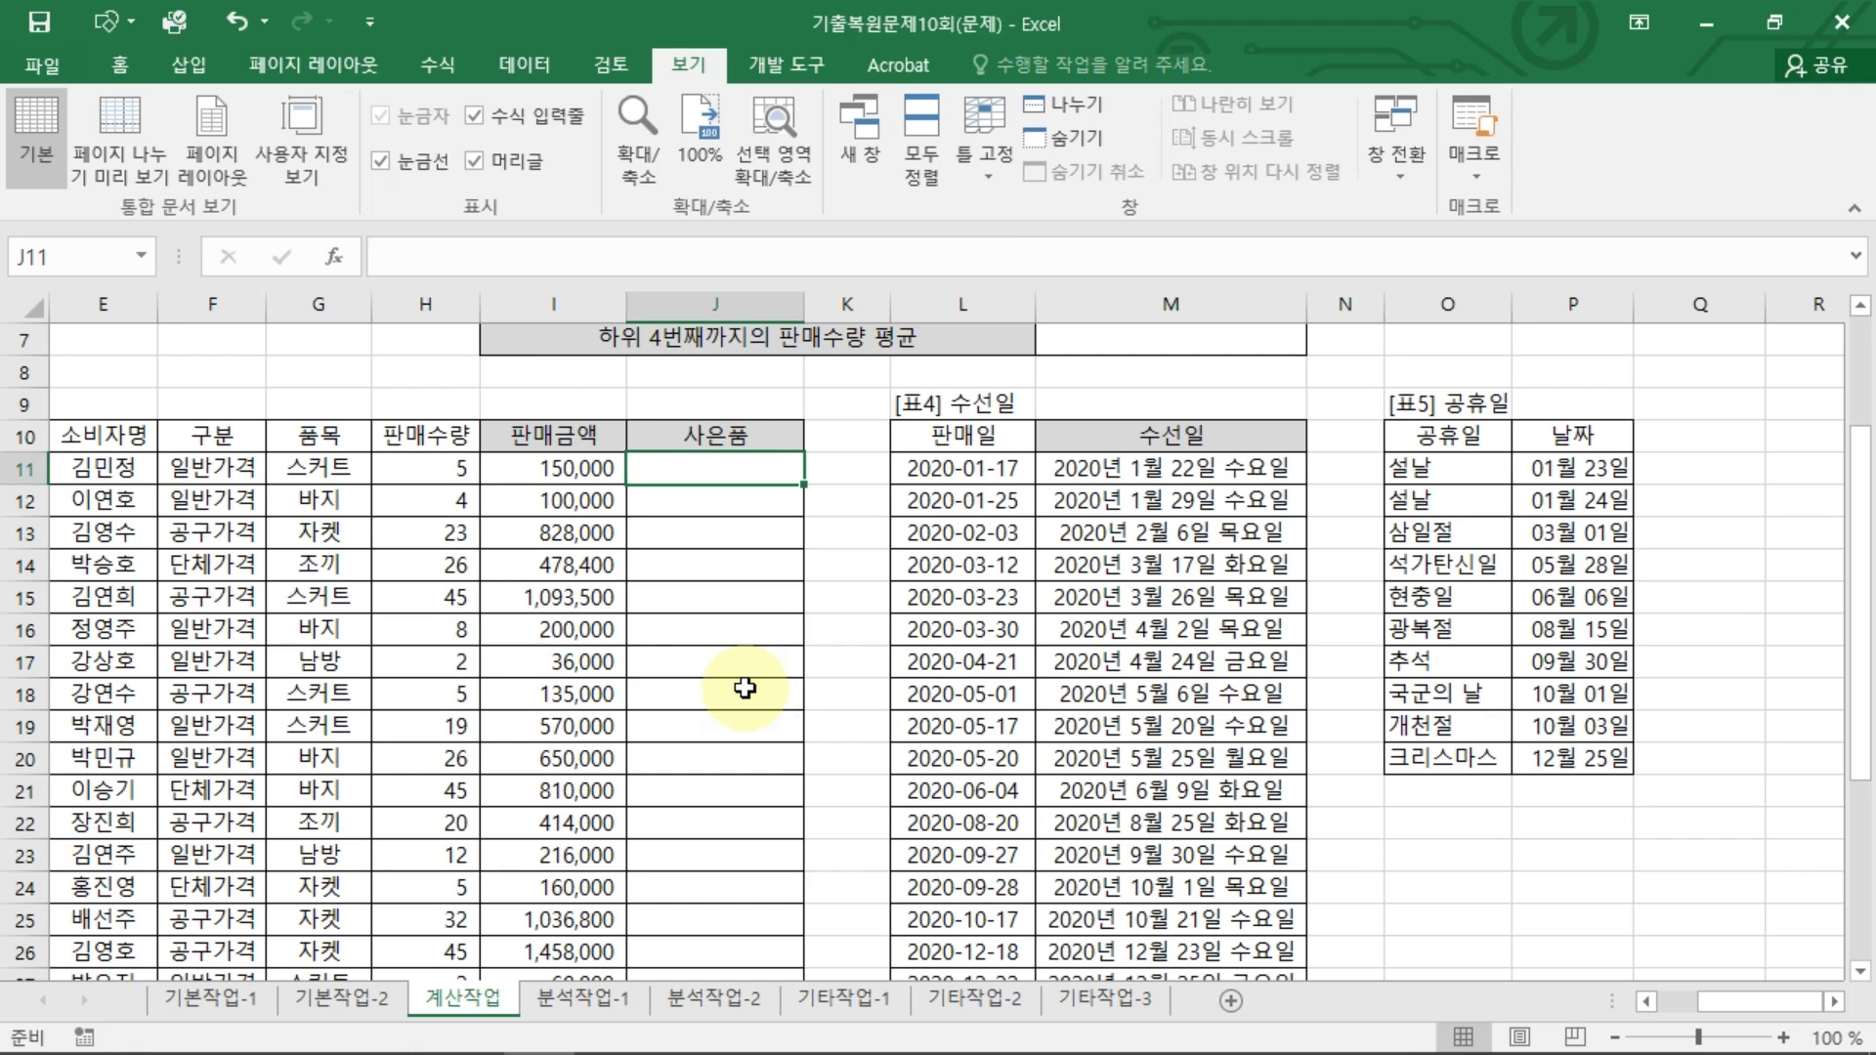
{"action": "left_click_drag", "start_coordinate": [742, 587], "coordinate": [62, 565]}
{"action": "left_click", "coordinate": [1072, 568]}
{"action": "left_click", "coordinate": [1075, 443]}
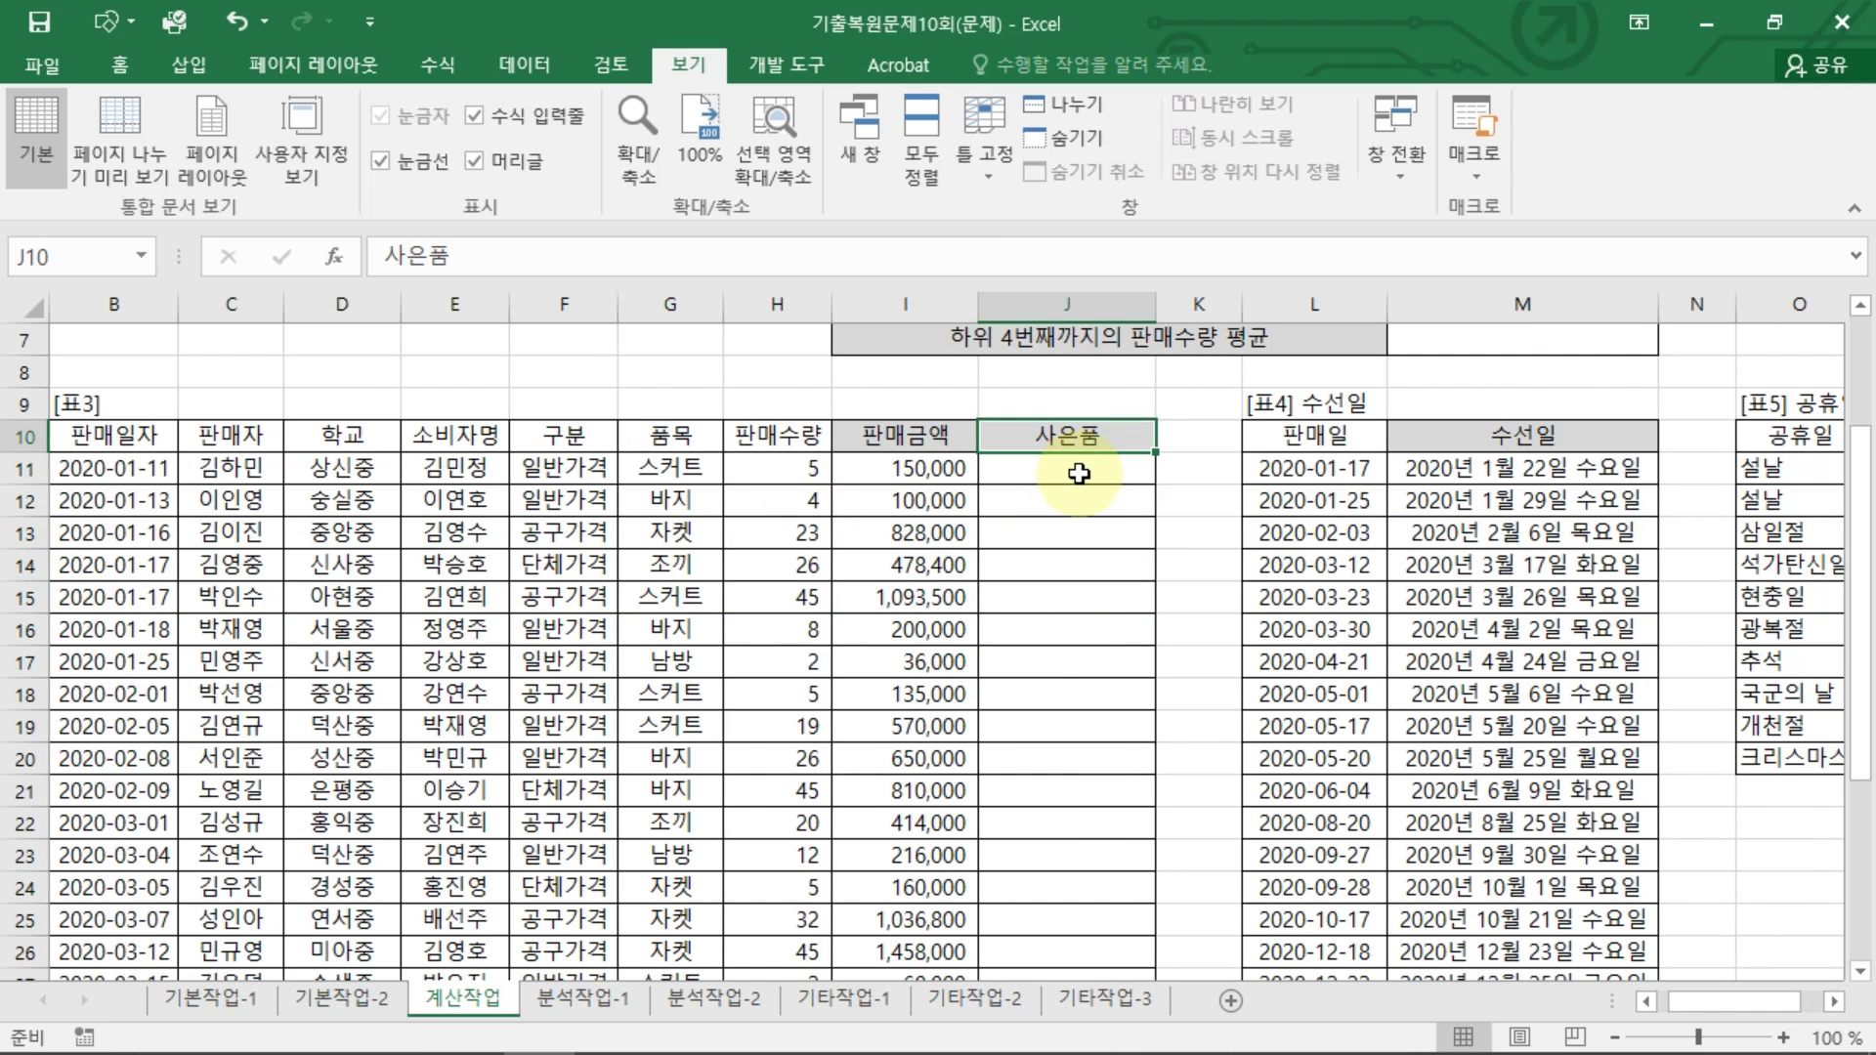
{"action": "left_click", "coordinate": [1080, 471]}
{"action": "left_click", "coordinate": [788, 62]}
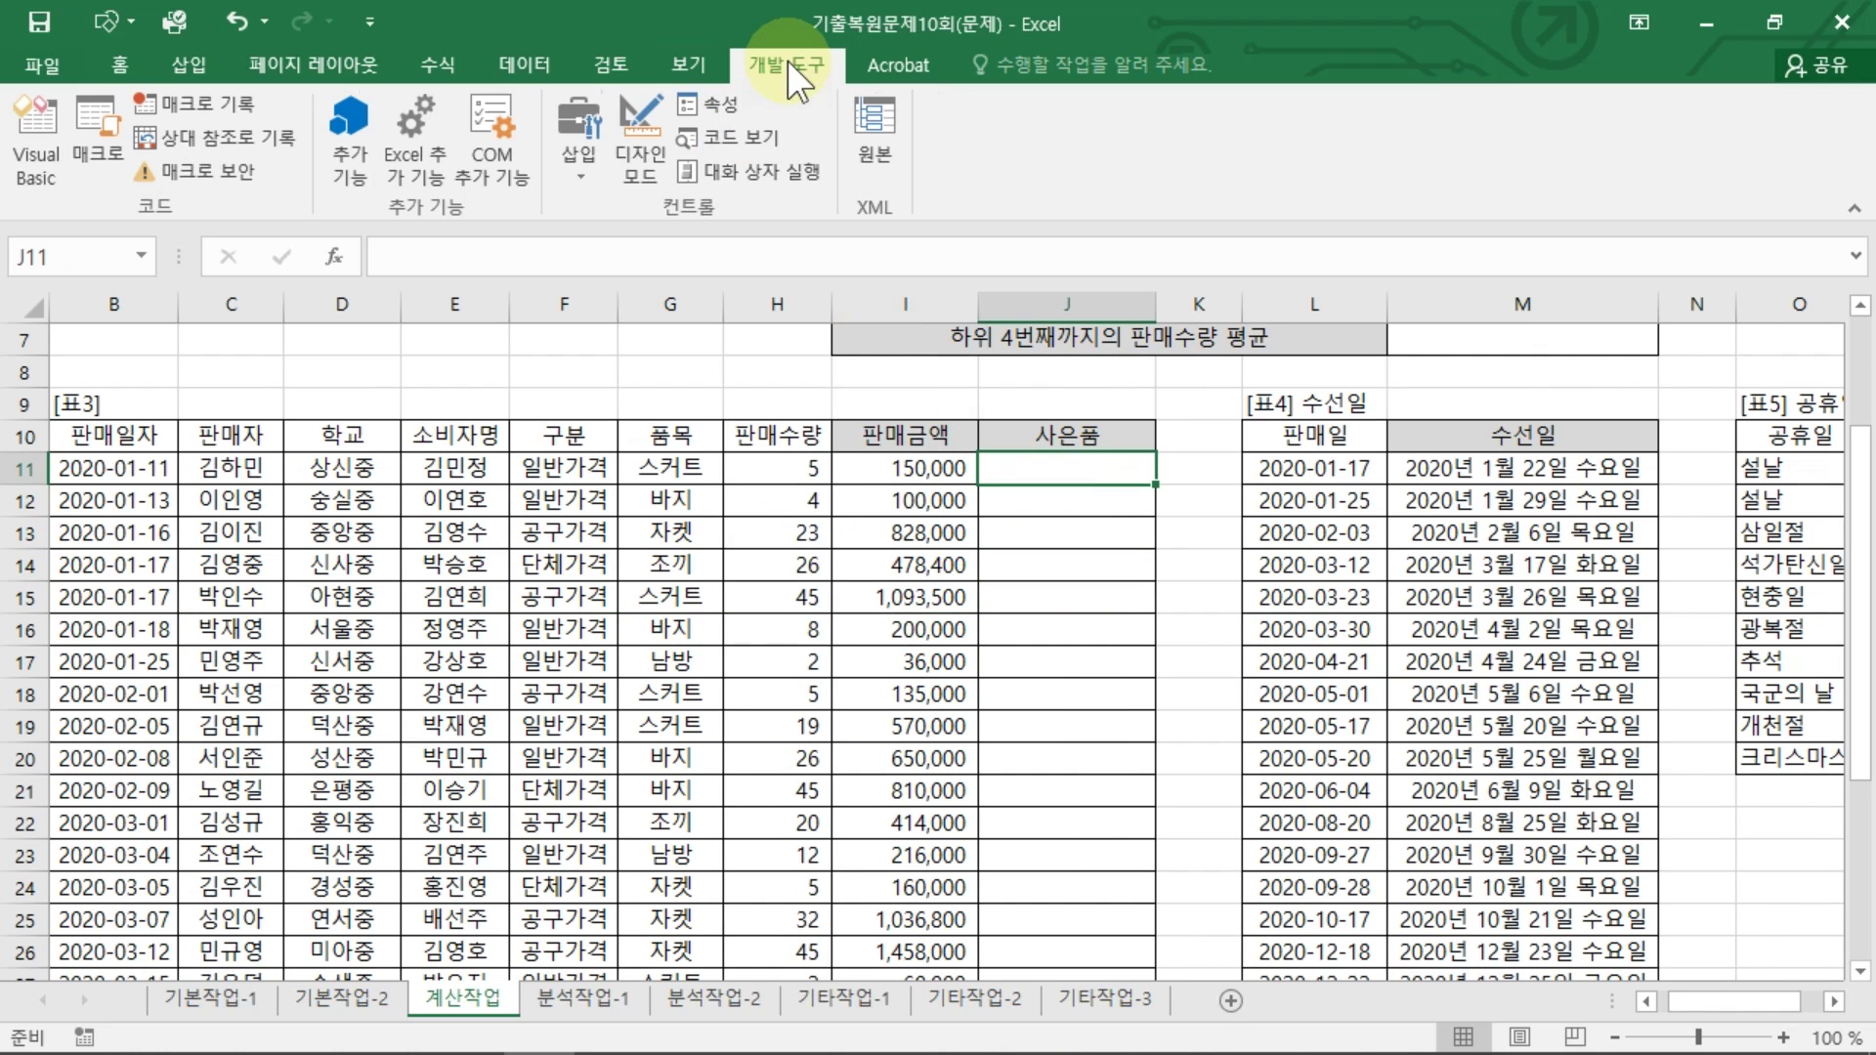
{"action": "left_click", "coordinate": [29, 151]}
{"action": "left_click", "coordinate": [548, 403]}
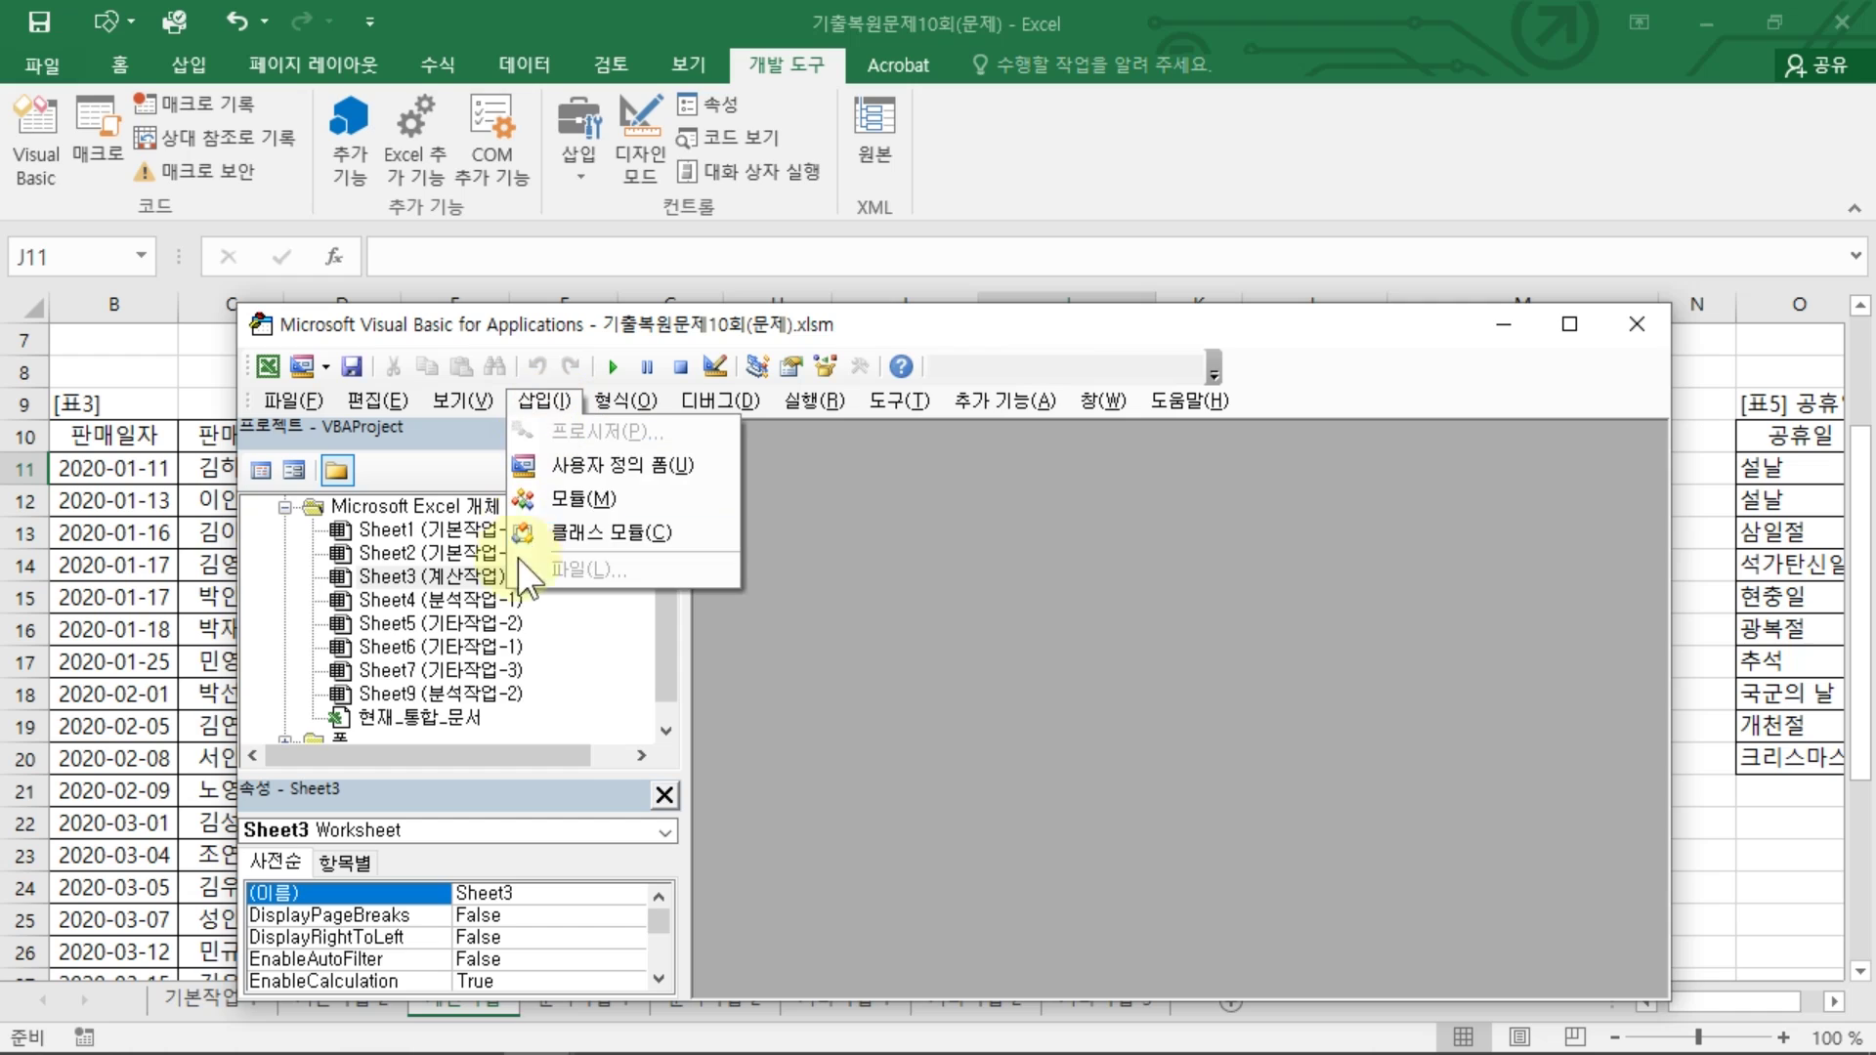
{"action": "left_click", "coordinate": [586, 502]}
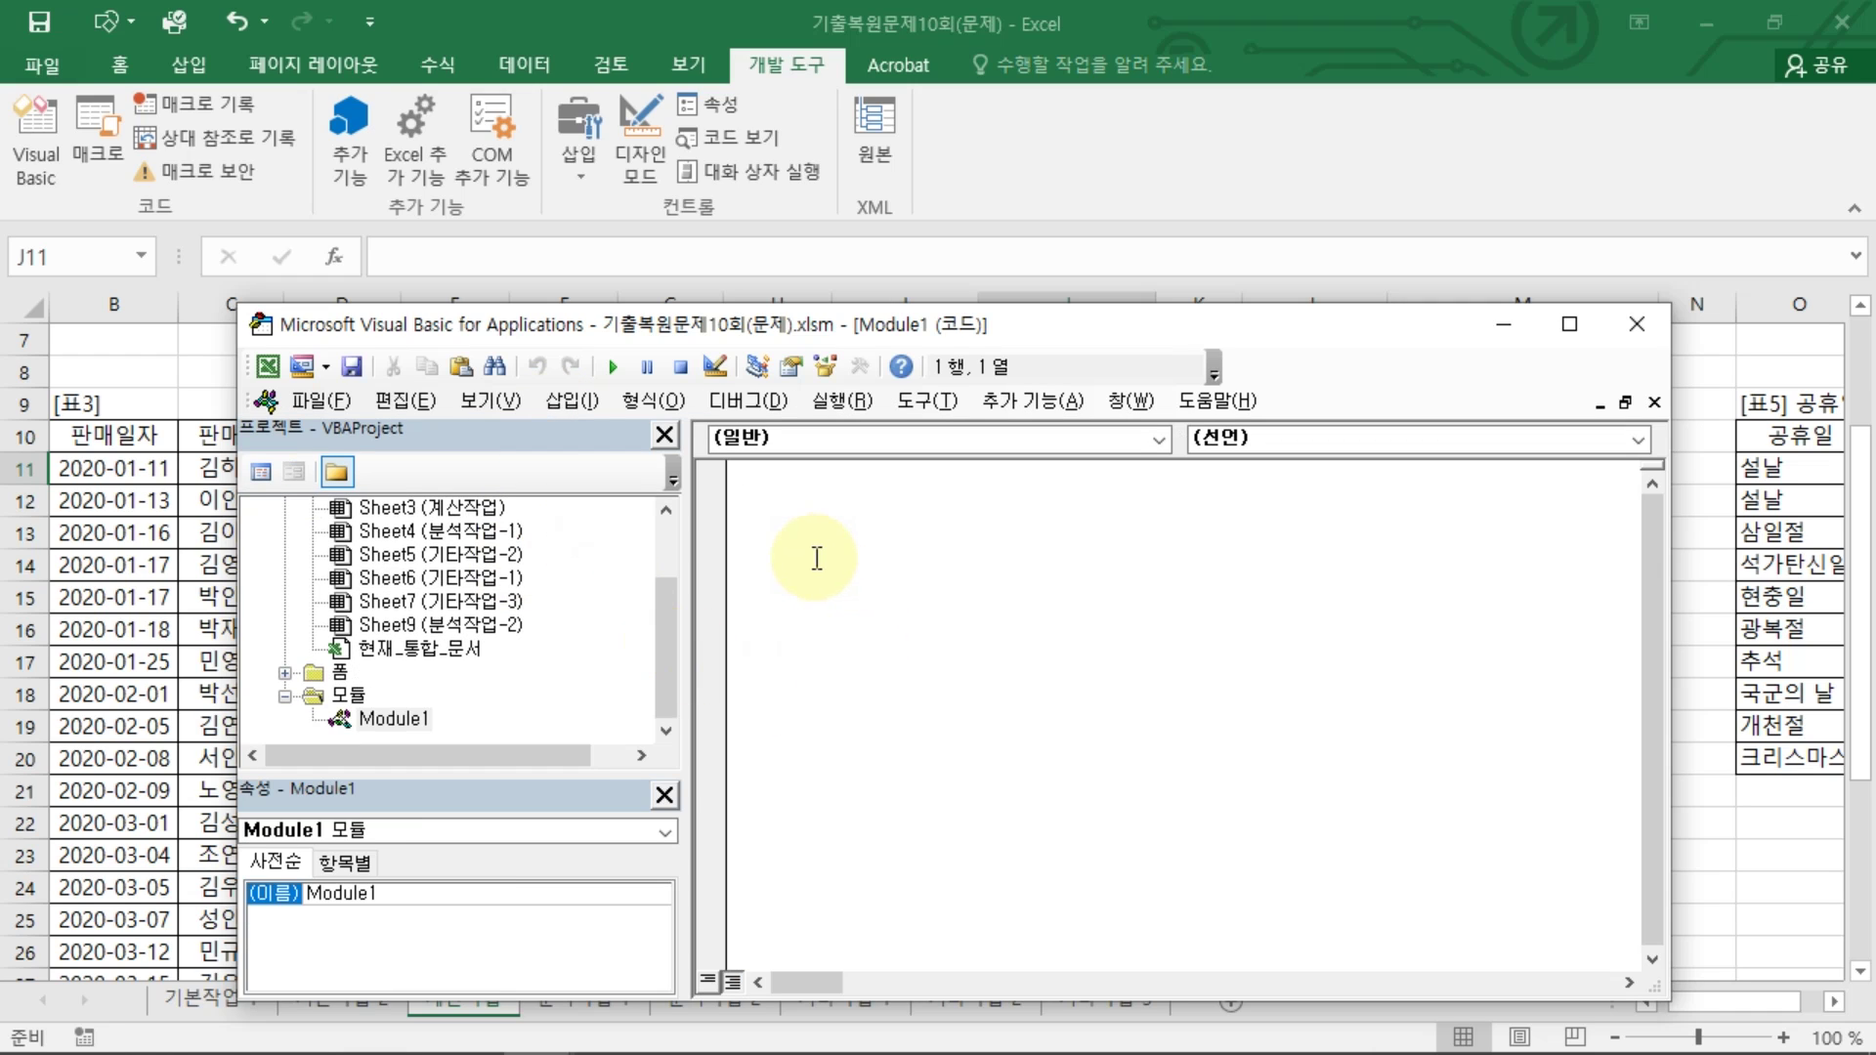
Step: Declare the public function fn사은품(판매금액) in the module, leaving blank lines for its body
{"action": "type", "text": "ㅔㅕ"}
{"action": "key", "text": "BackSpace"}
{"action": "key", "text": "BackSpace"}
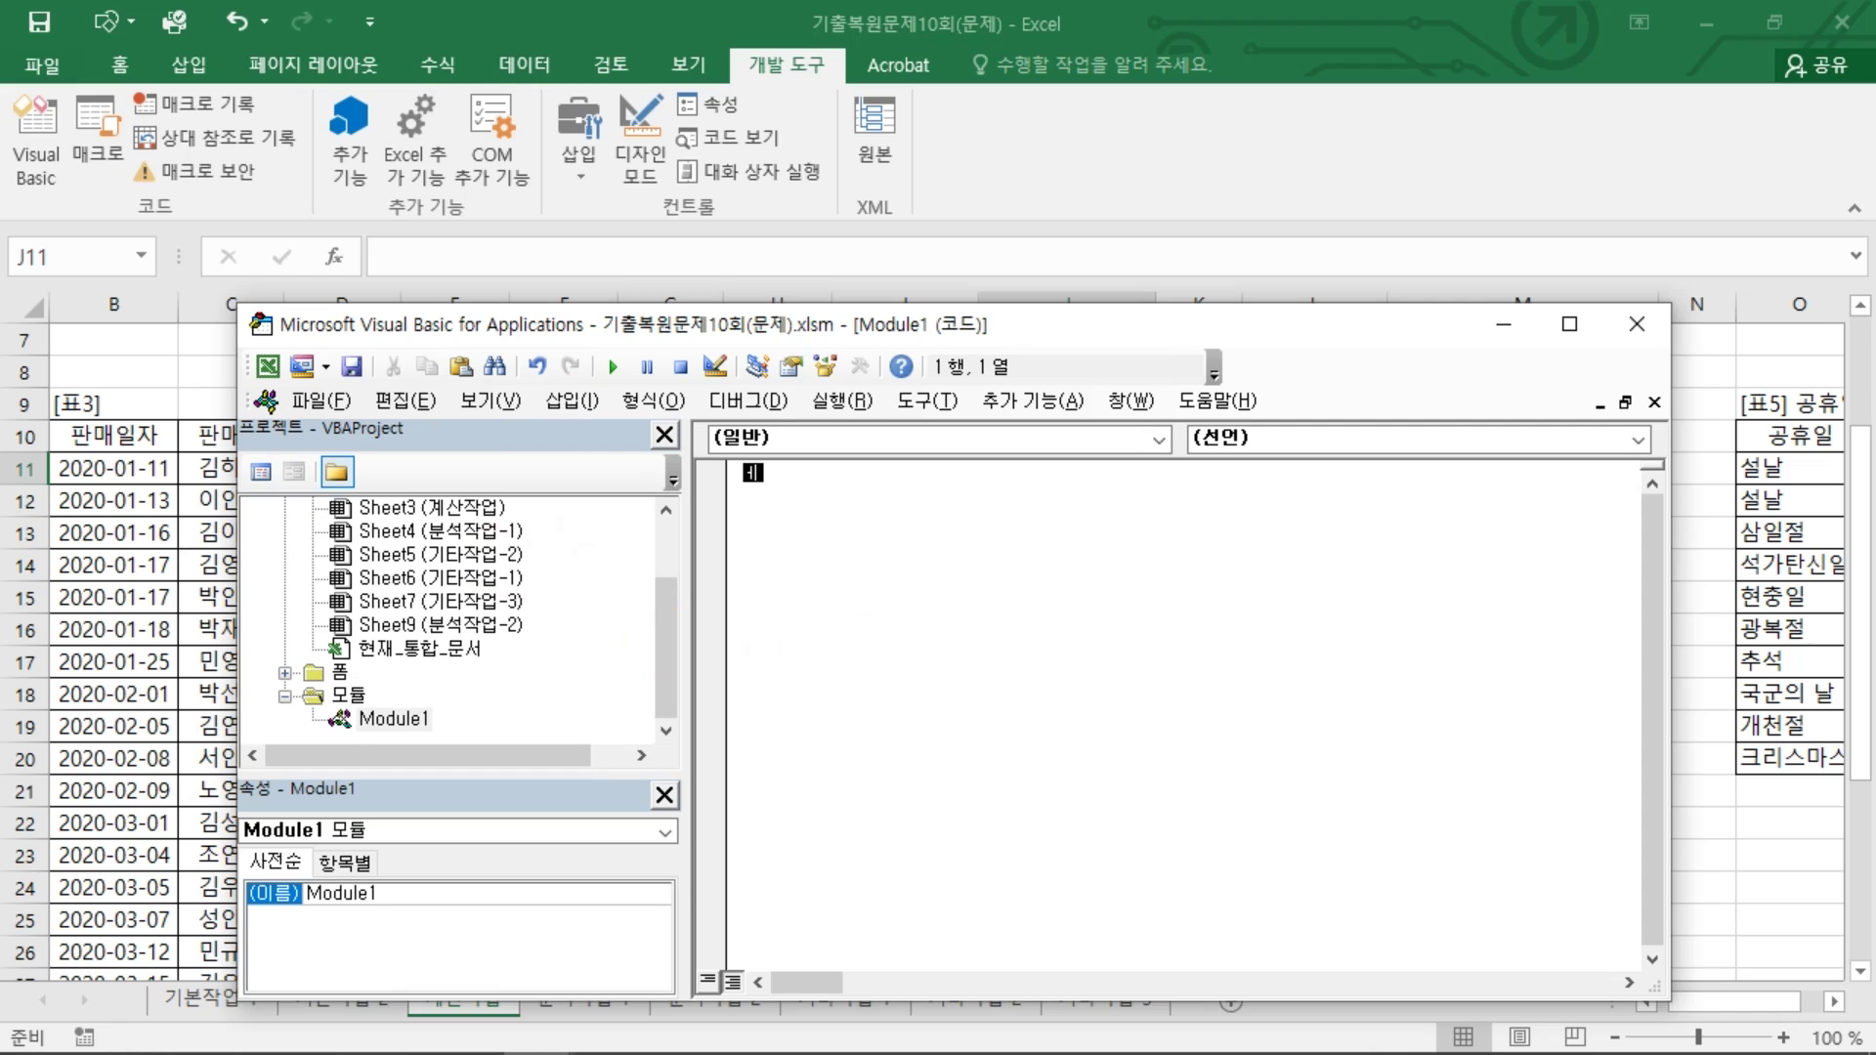
{"action": "type", "text": "public function "}
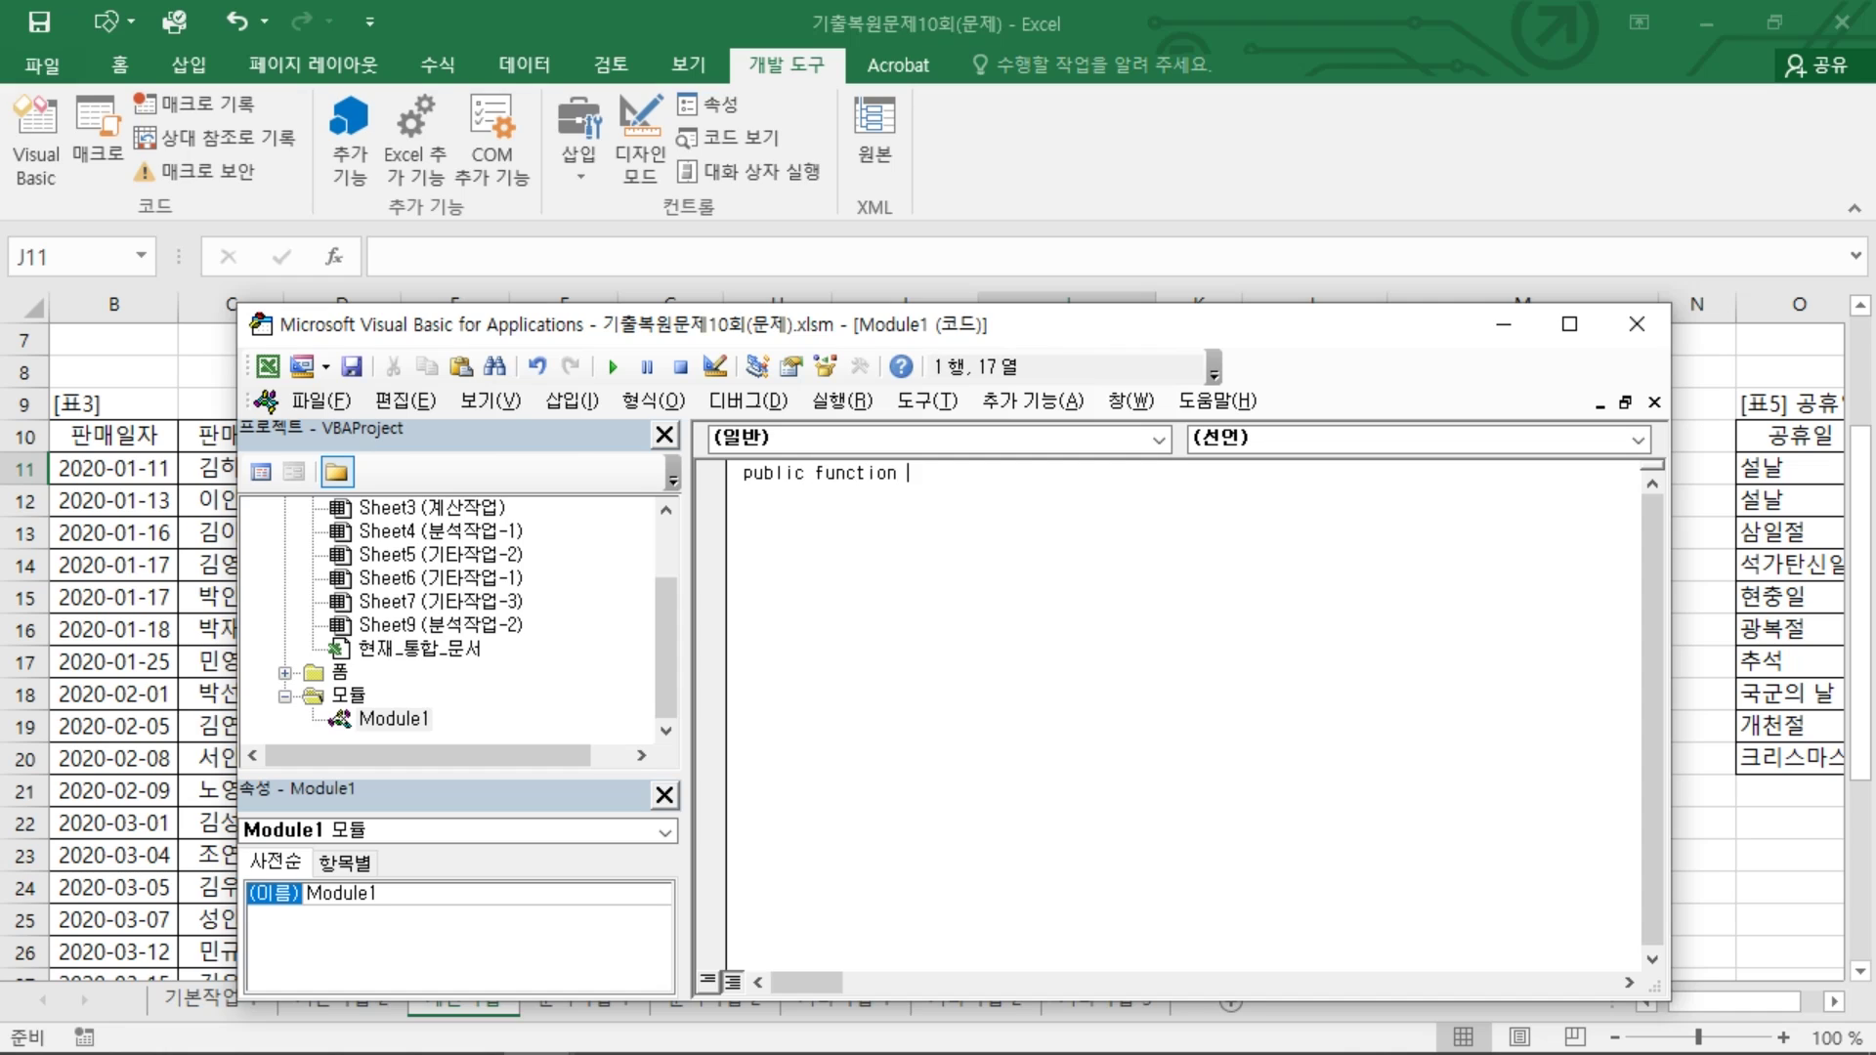
{"action": "type", "text": "fn사은"}
{"action": "type", "text": "푸"}
{"action": "type", "text": "(판매금ㅇ"}
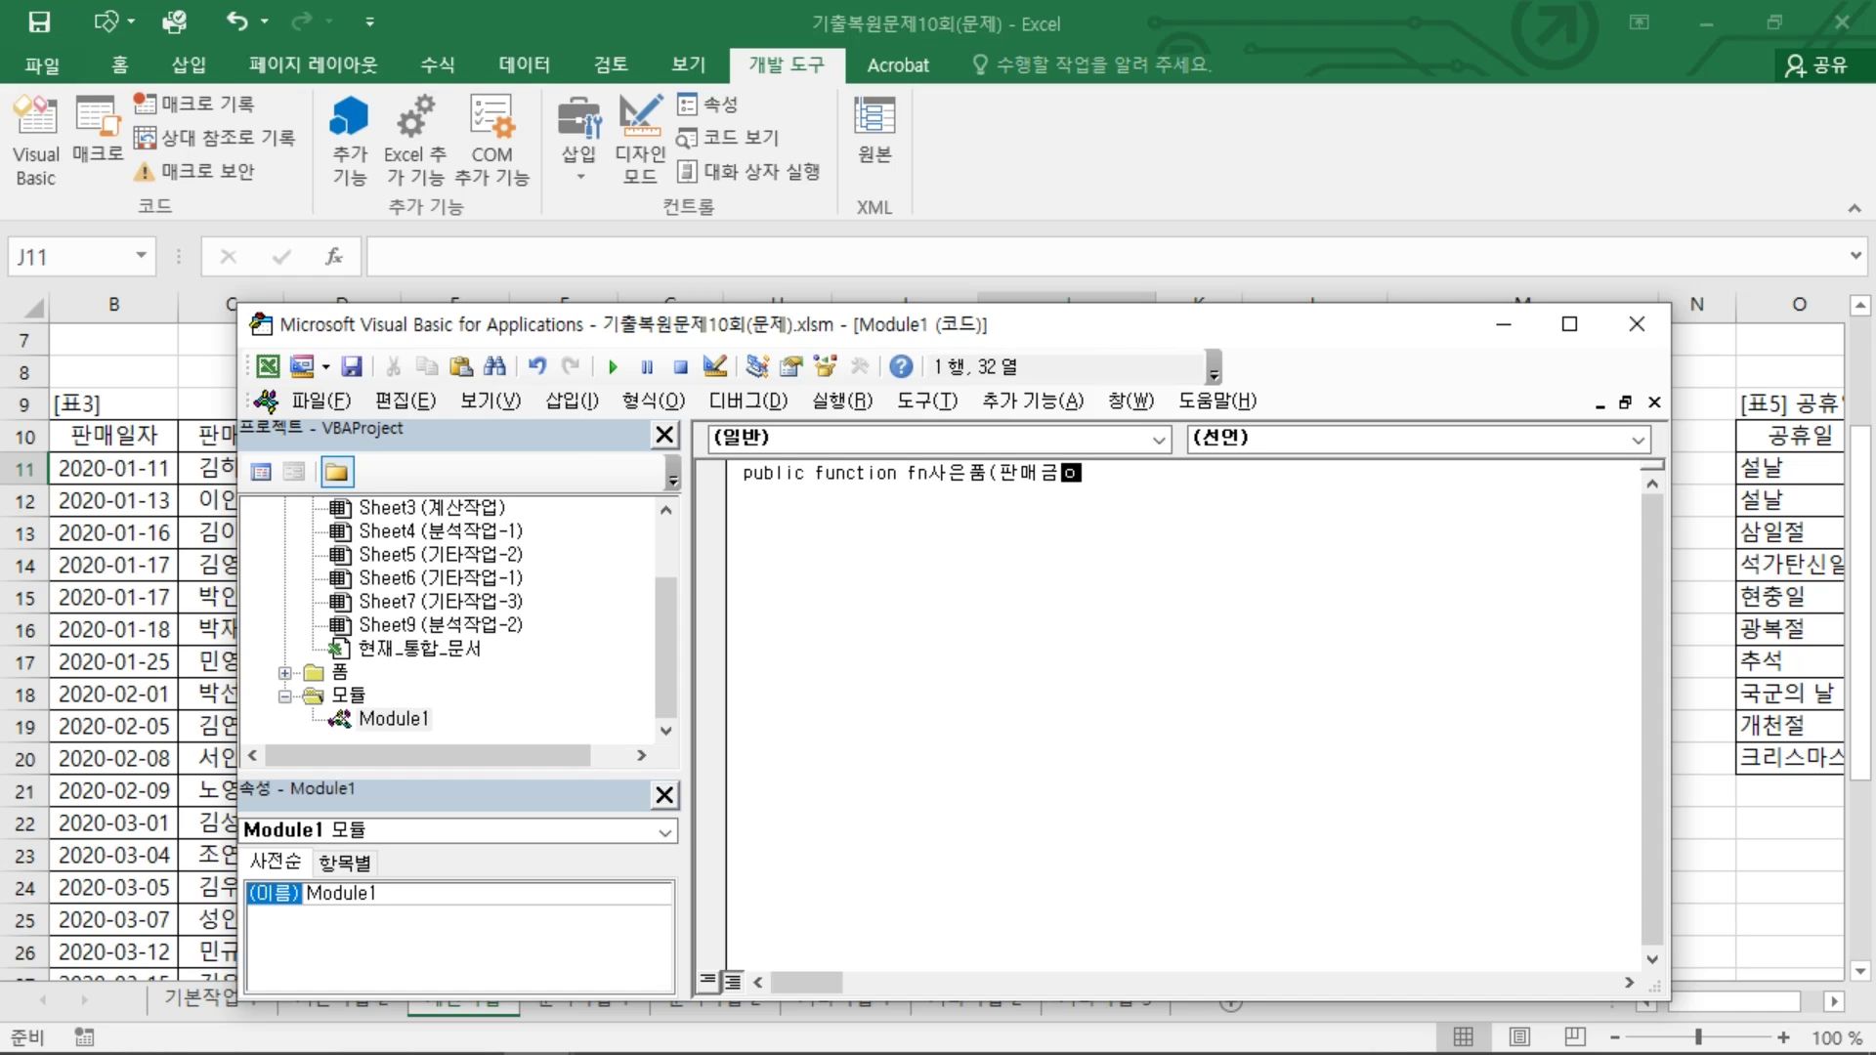
{"action": "type", "text": ")"}
{"action": "key", "text": "Return"}
{"action": "key", "text": "Return"}
{"action": "key", "text": "Return"}
{"action": "key", "text": "Up"}
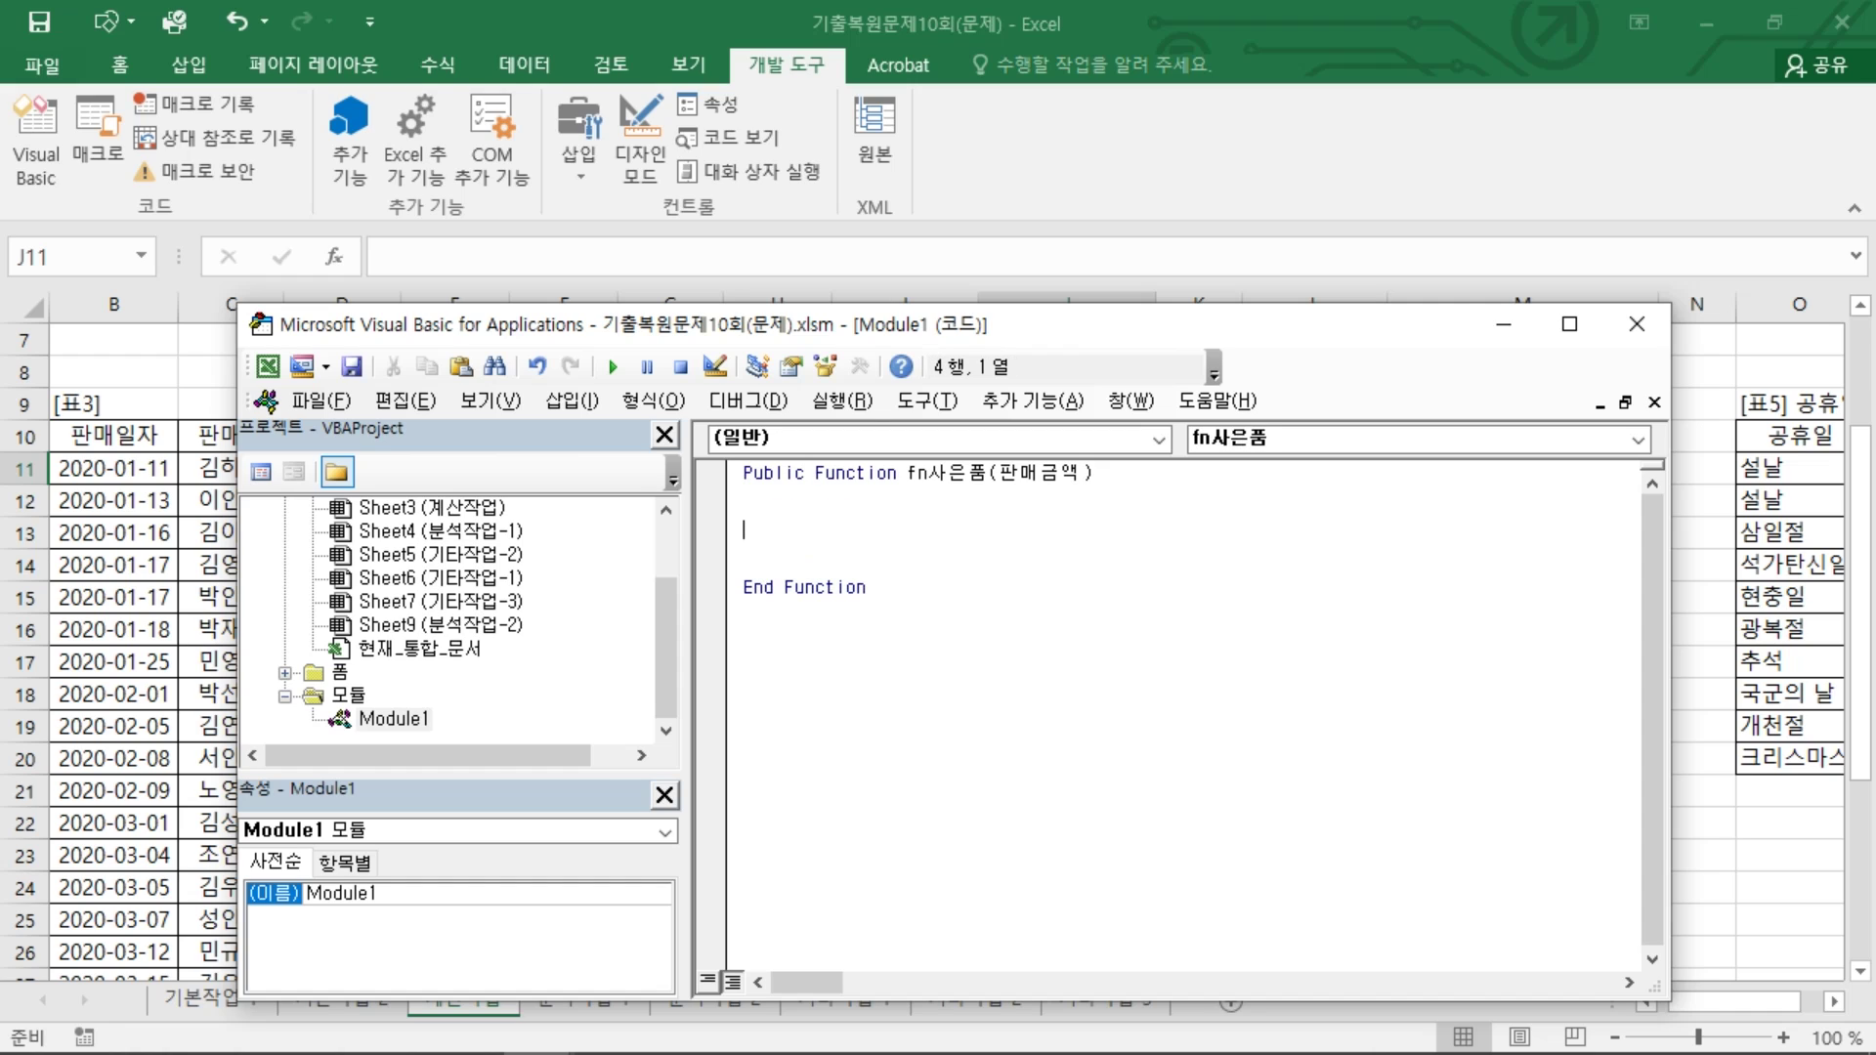
Step: Begin a Select Case block on 판매금액 inside the fn사은품 function
{"action": "left_click_drag", "start_coordinate": [743, 472], "coordinate": [938, 608]}
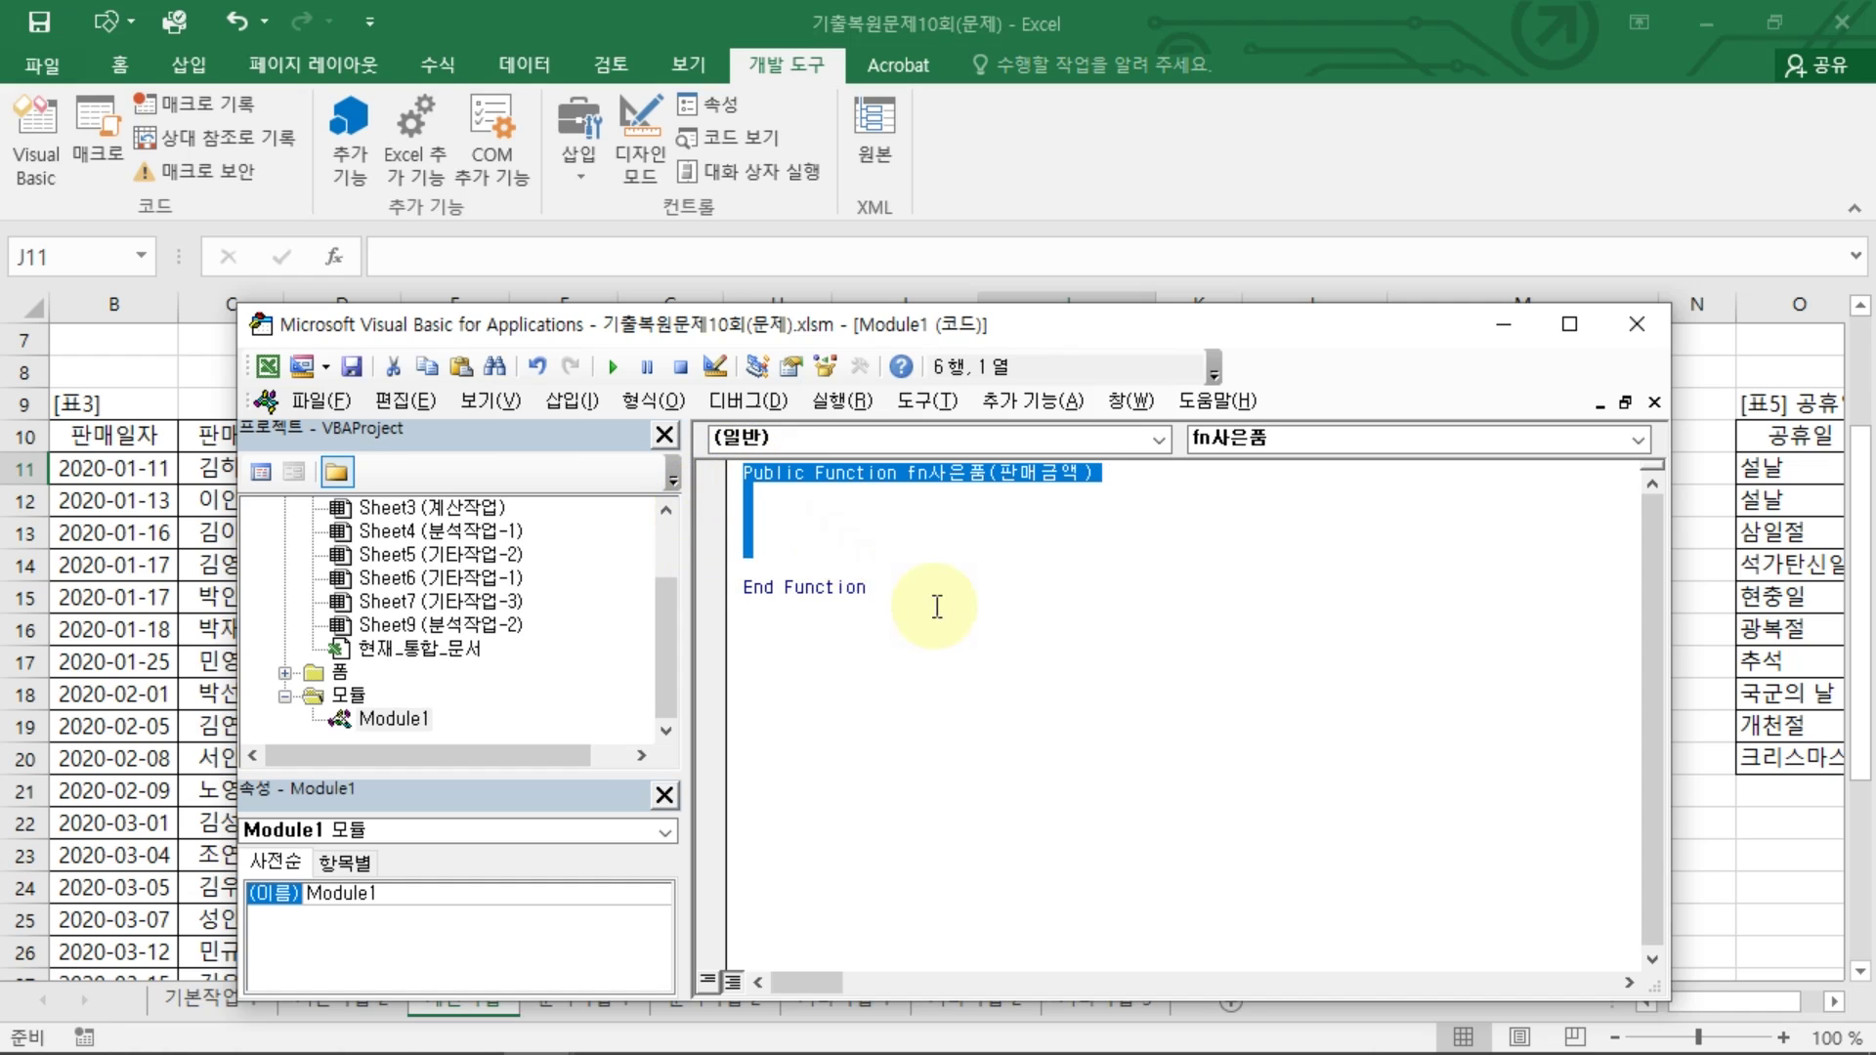
{"action": "left_click", "coordinate": [821, 508]}
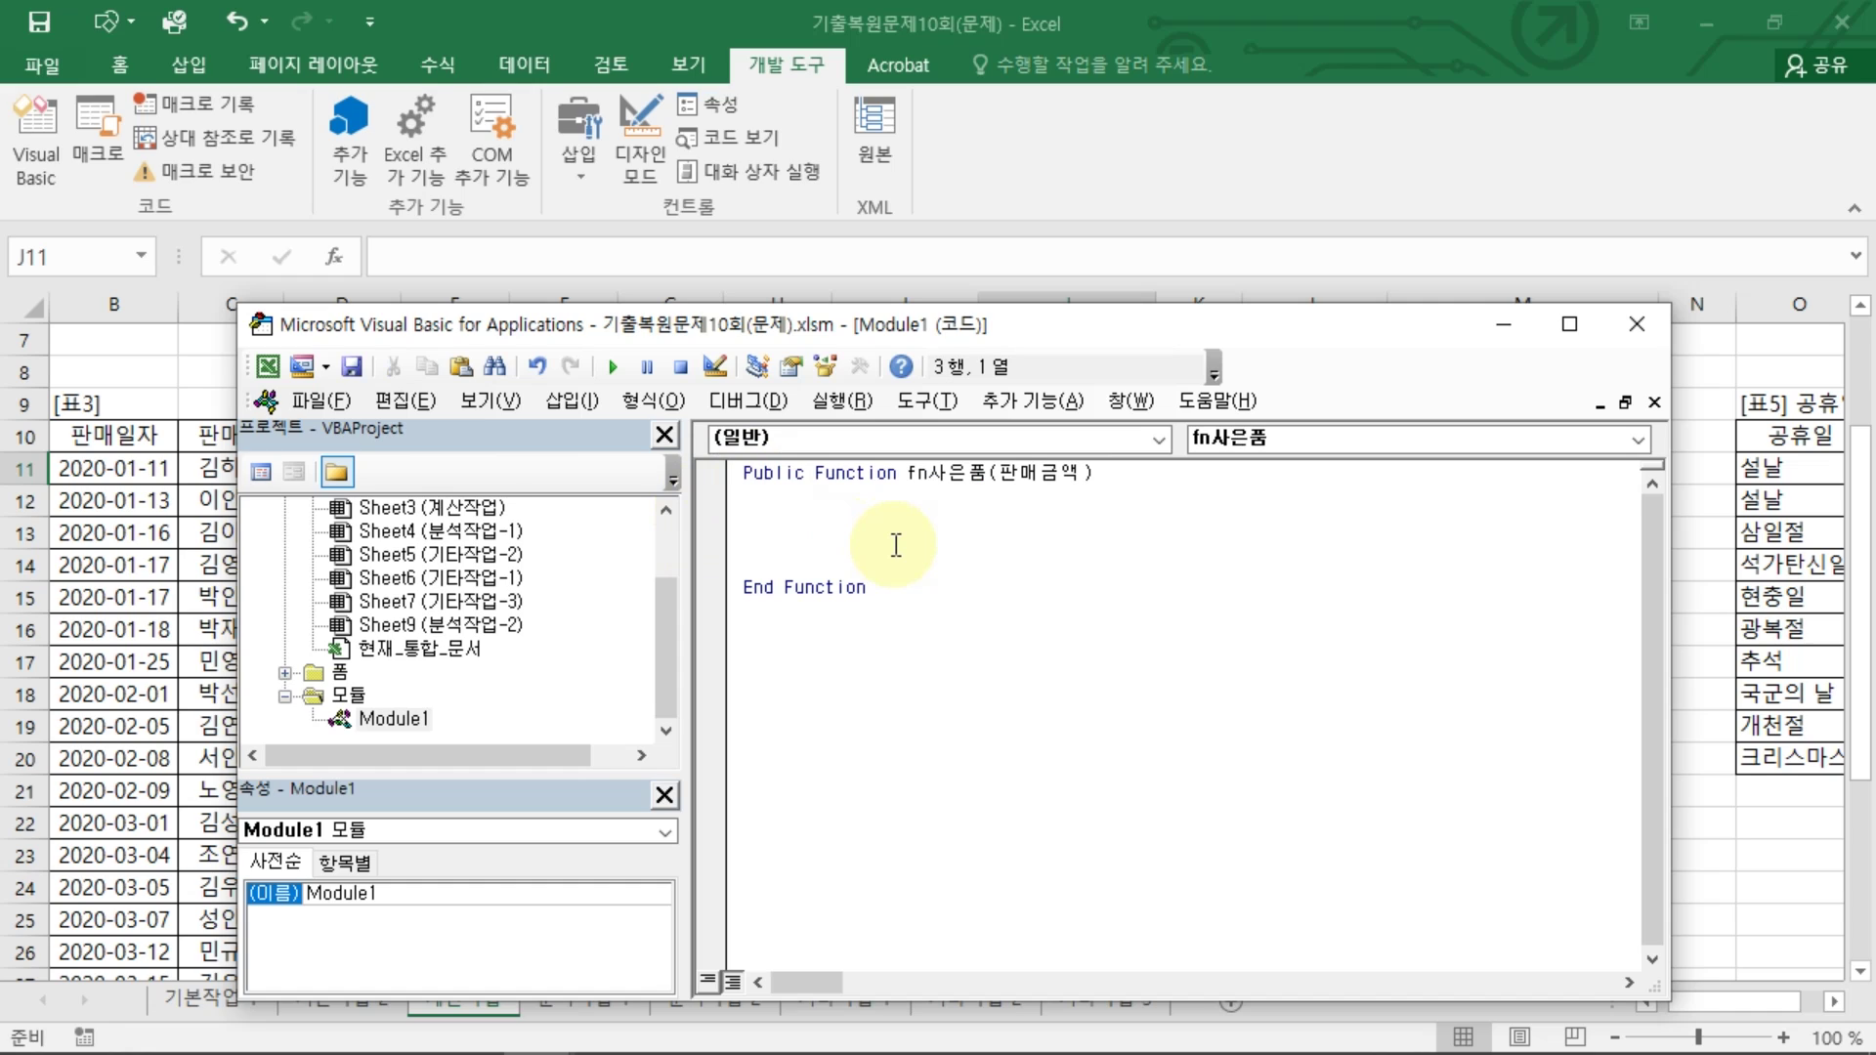
{"action": "type", "text": "sel"}
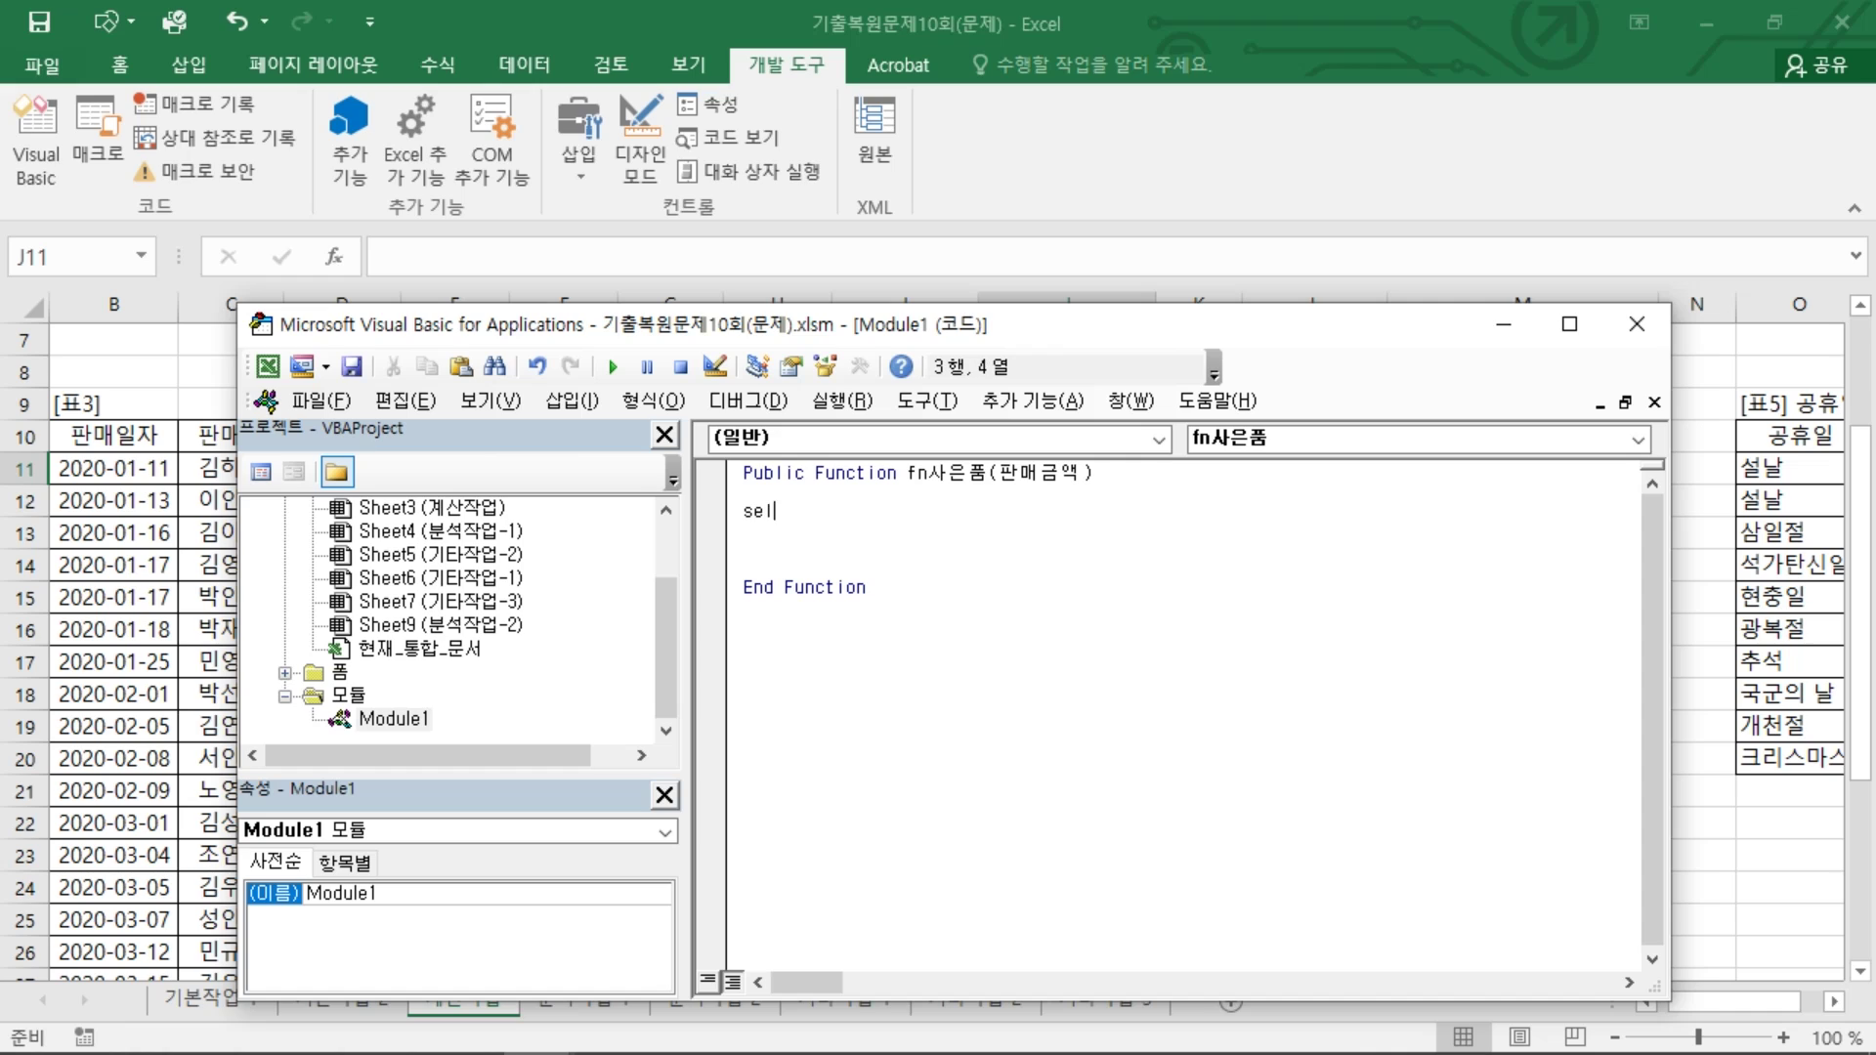
{"action": "type", "text": "ect cased"}
{"action": "type", "text": "판매금애"}
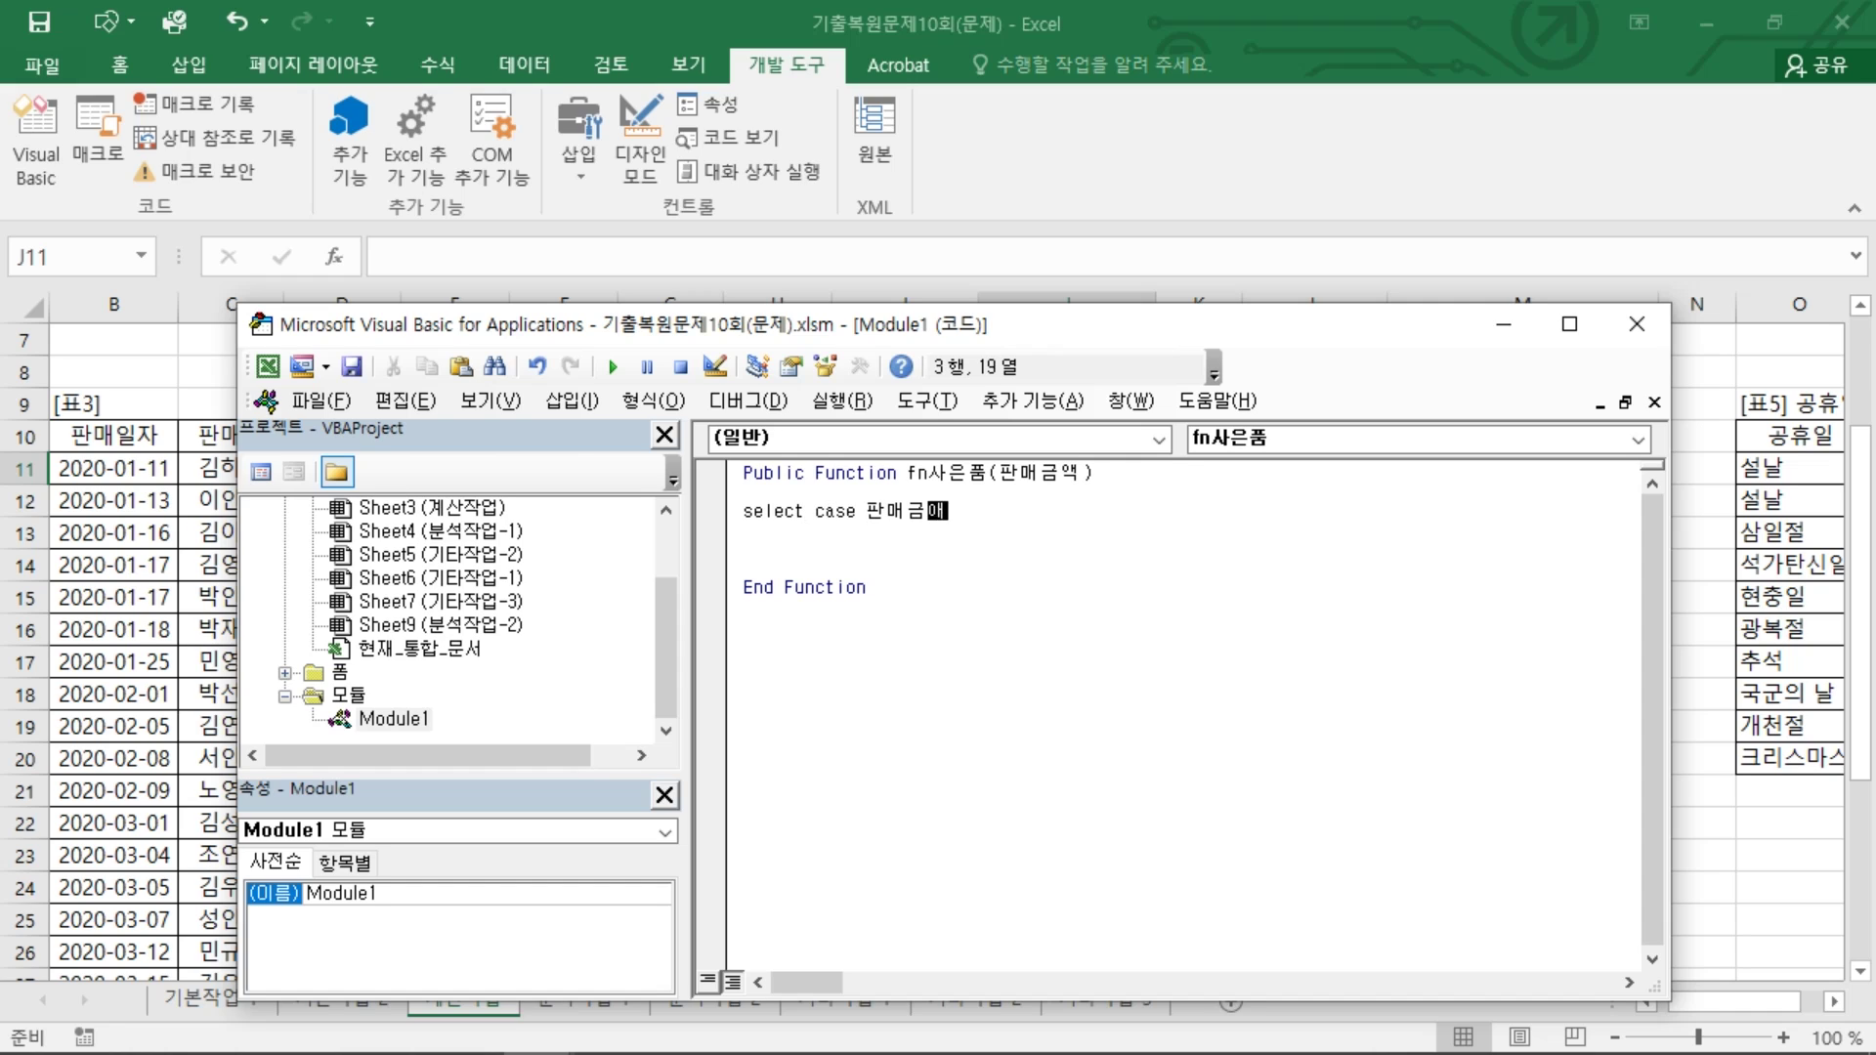
{"action": "key", "text": "Return"}
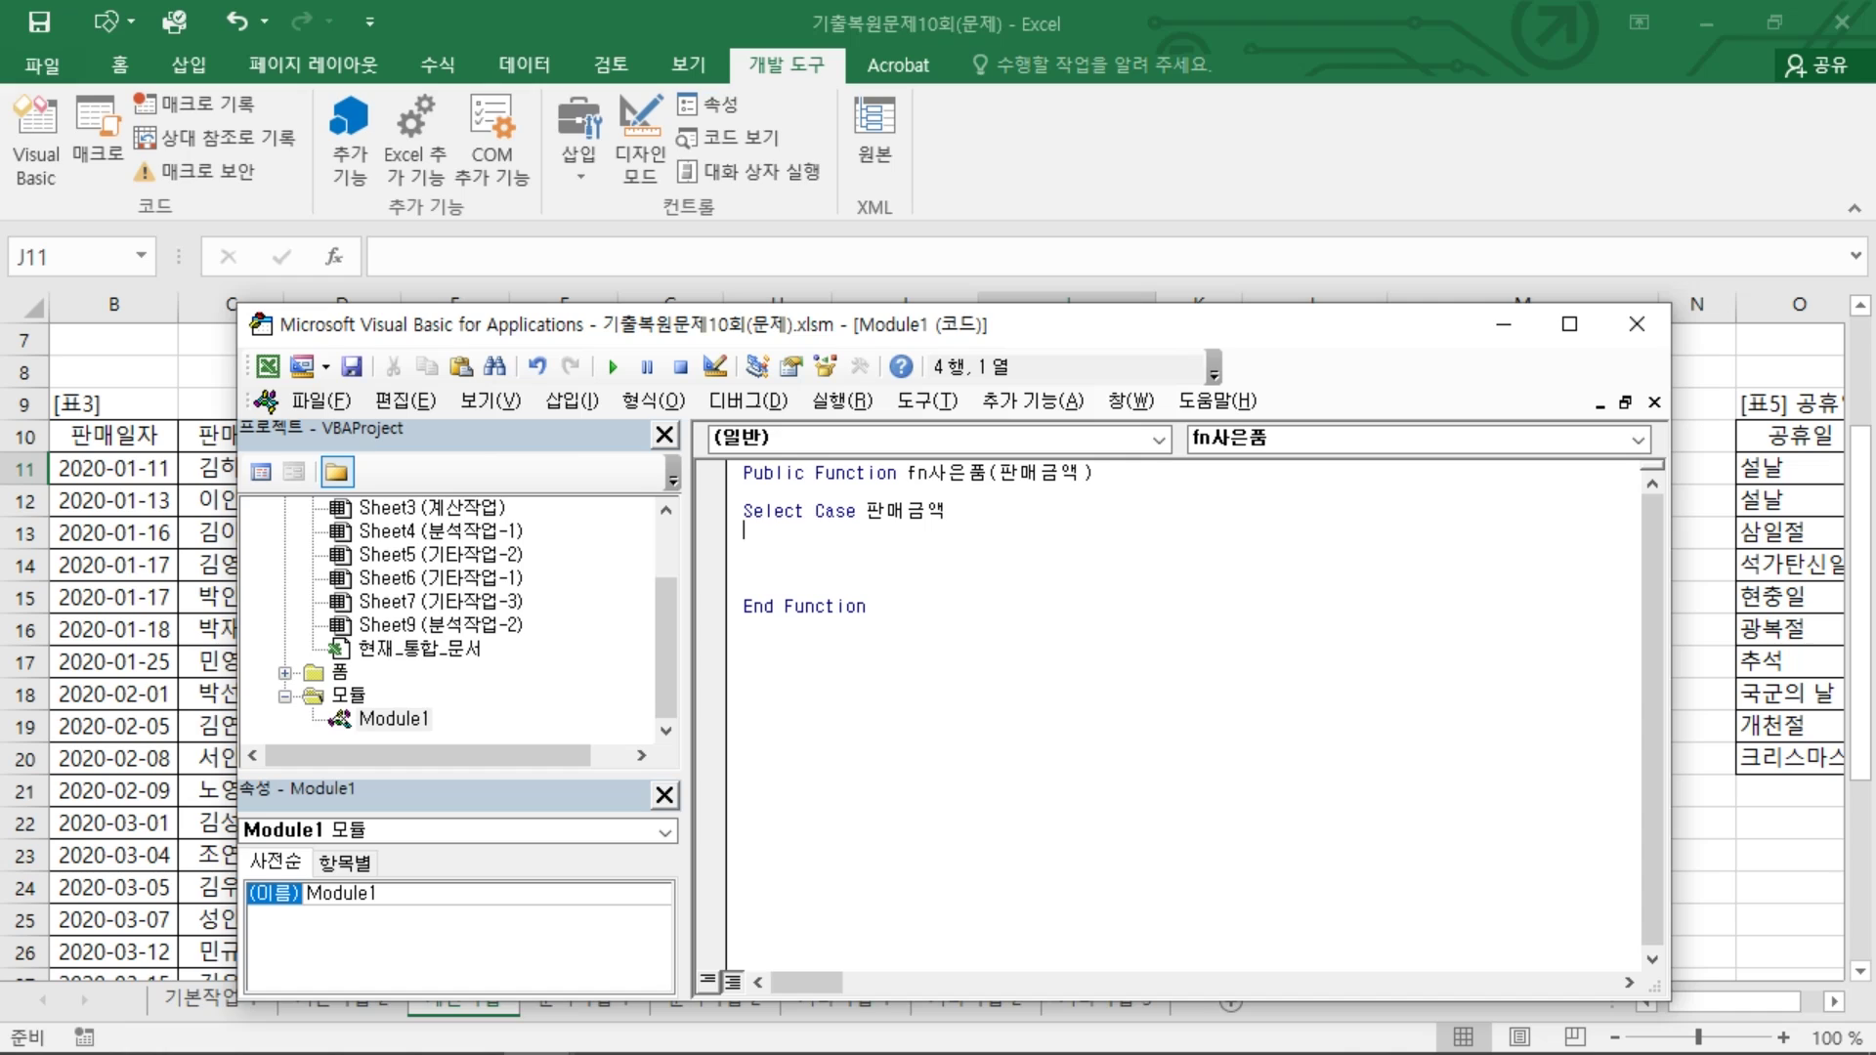
{"action": "key", "text": "Return"}
Step: Add the first condition, Case Is >= 50000, indented inside the Select Case block
{"action": "type", "text": "fn"}
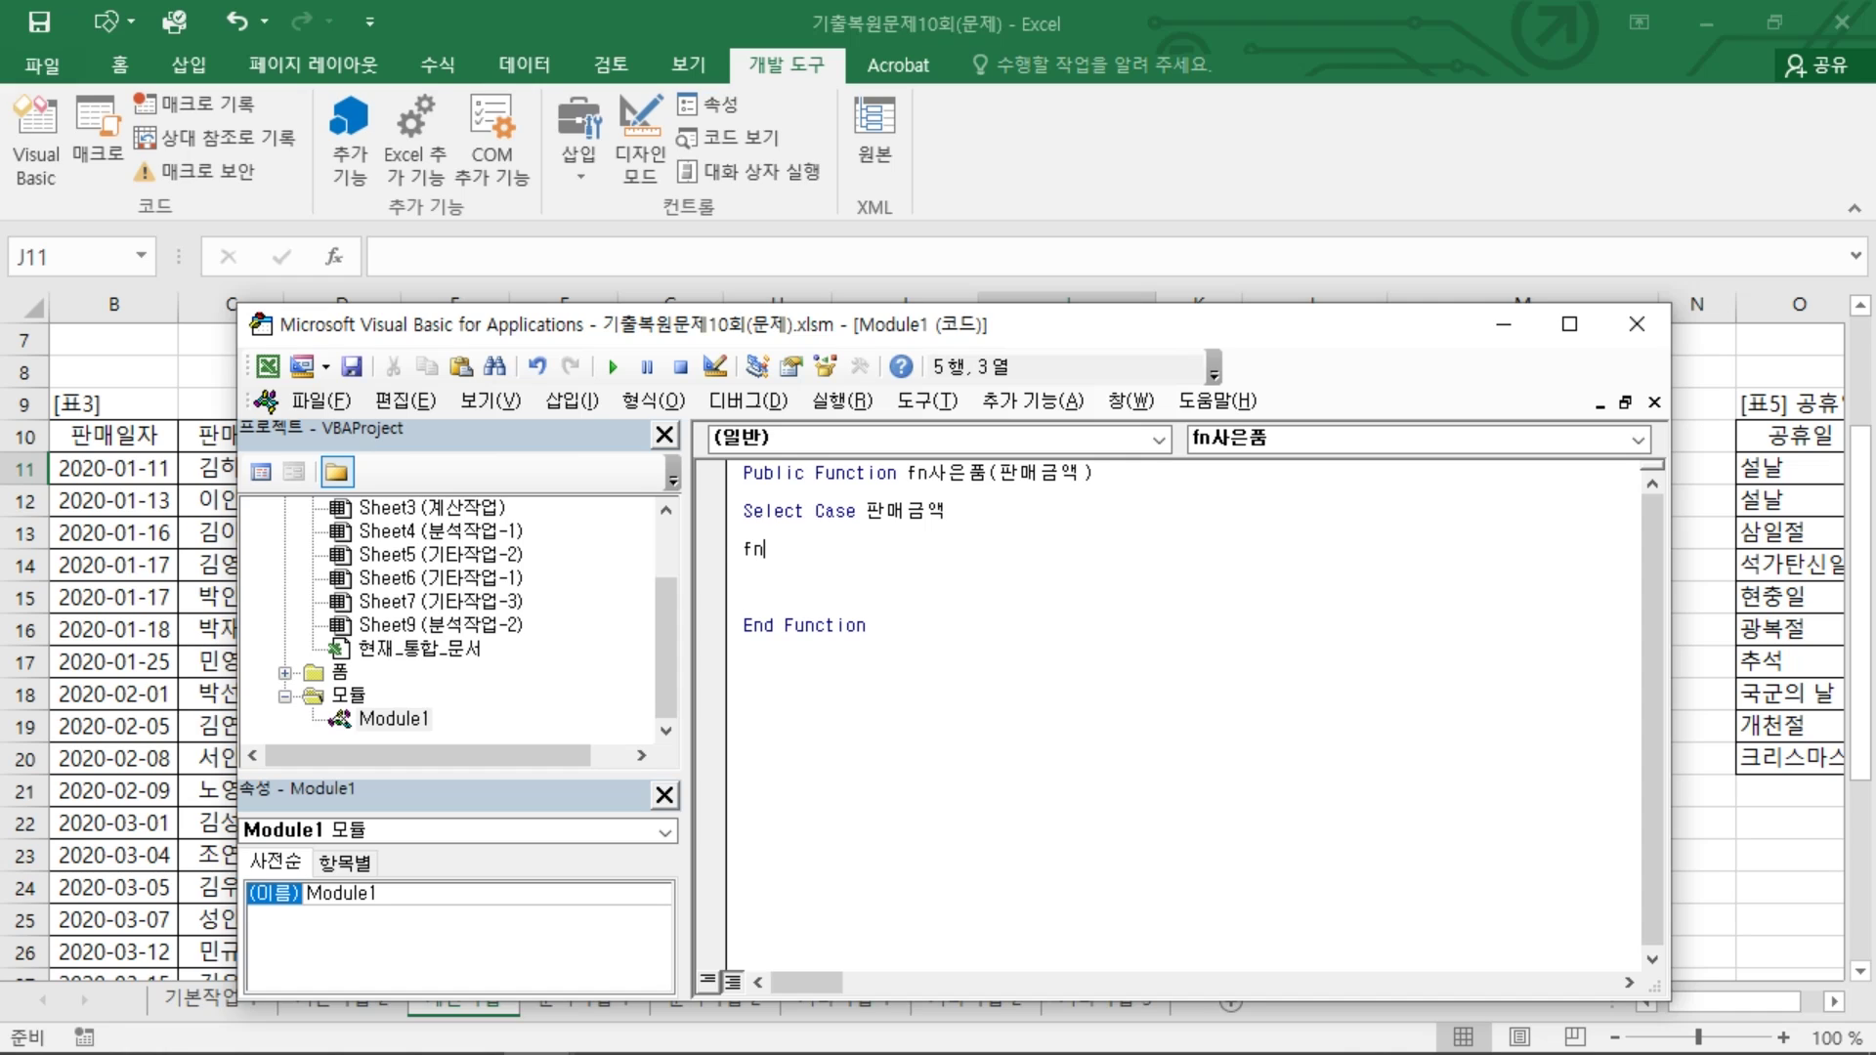
{"action": "type", "text": "ㅅ"}
{"action": "key", "text": "BackSpace"}
{"action": "key", "text": "BackSpace"}
{"action": "key", "text": "BackSpace"}
{"action": "key", "text": "BackSpace"}
{"action": "key", "text": "BackSpace"}
{"action": "type", "text": "case is > =50000"}
{"action": "key", "text": "Return"}
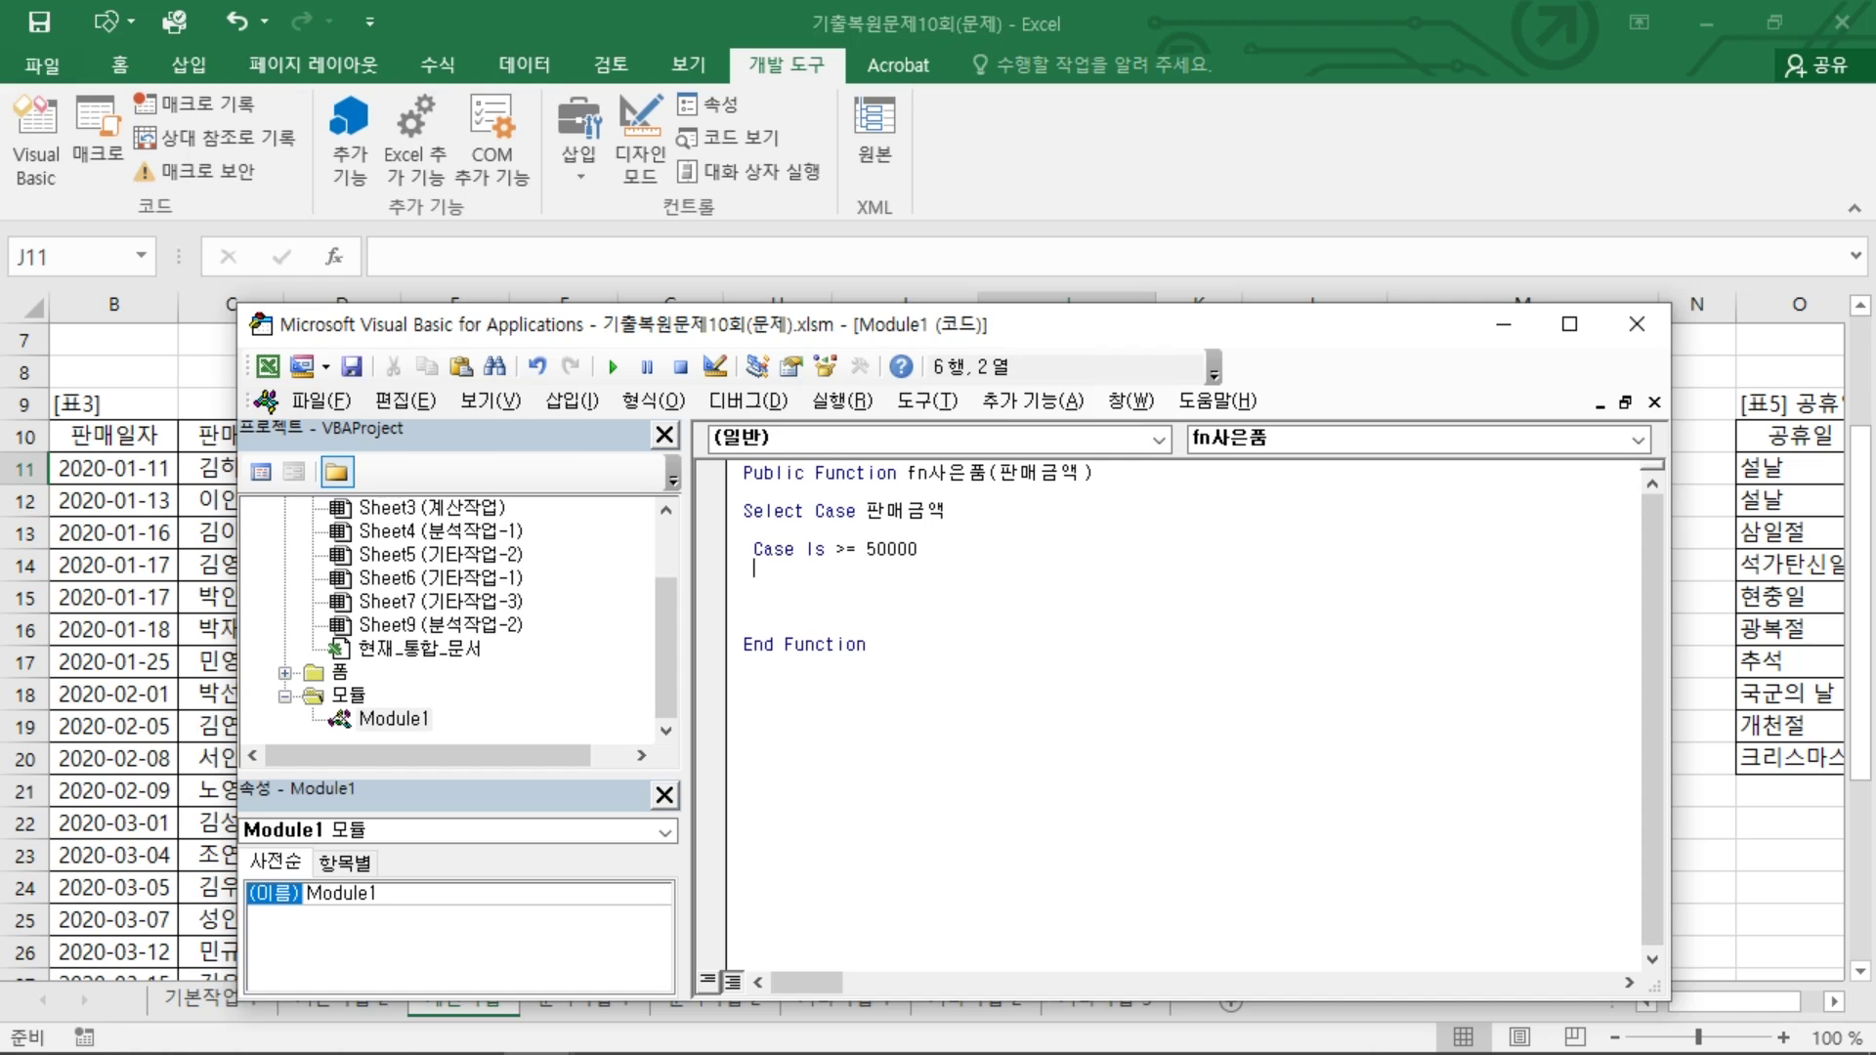
Step: Make the first case assign "양말1, 넥타이" to fn사은품
{"action": "type", "text": "fn사은품 = \"알마"}
{"action": "key", "text": "BackSpace"}
{"action": "key", "text": "BackSpace"}
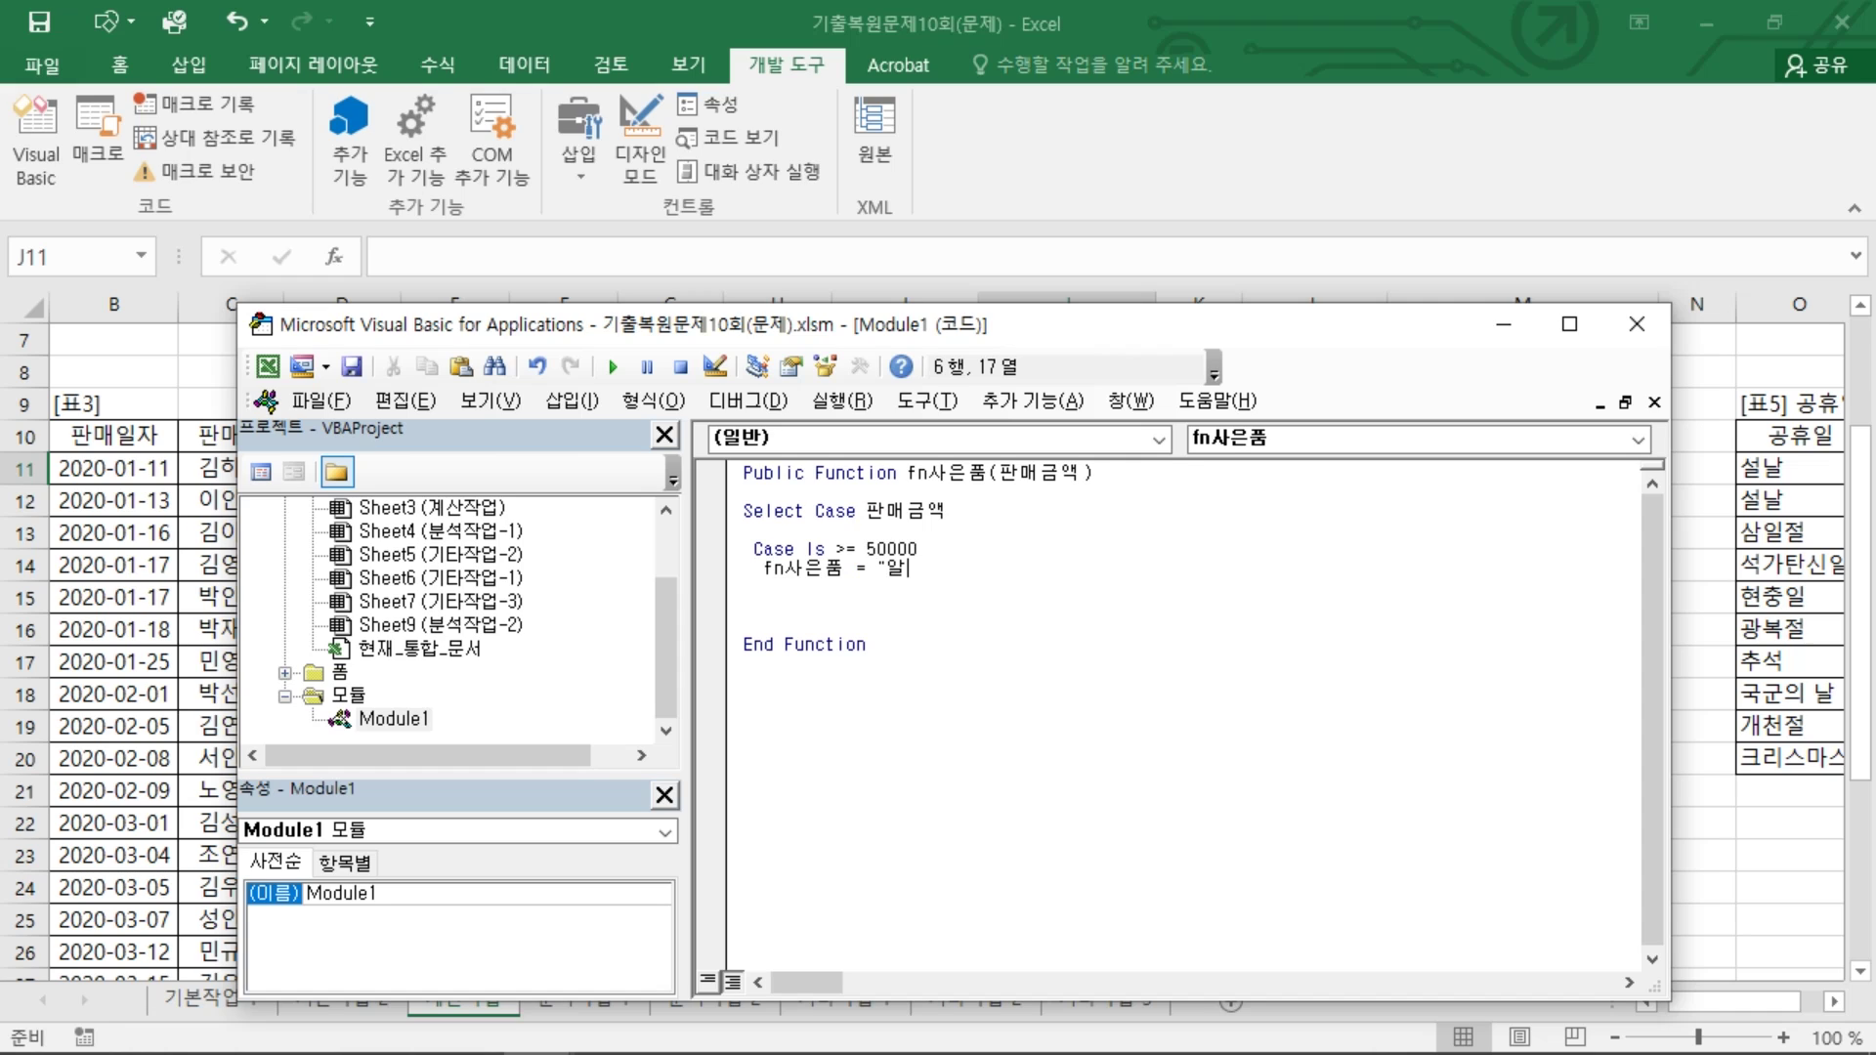
{"action": "type", "text": "양말"}
{"action": "type", "text": "1"}
{"action": "type", "text": ", 네"}
{"action": "type", "text": "타"}
{"action": "type", "text": "이\""}
{"action": "key", "text": "Return"}
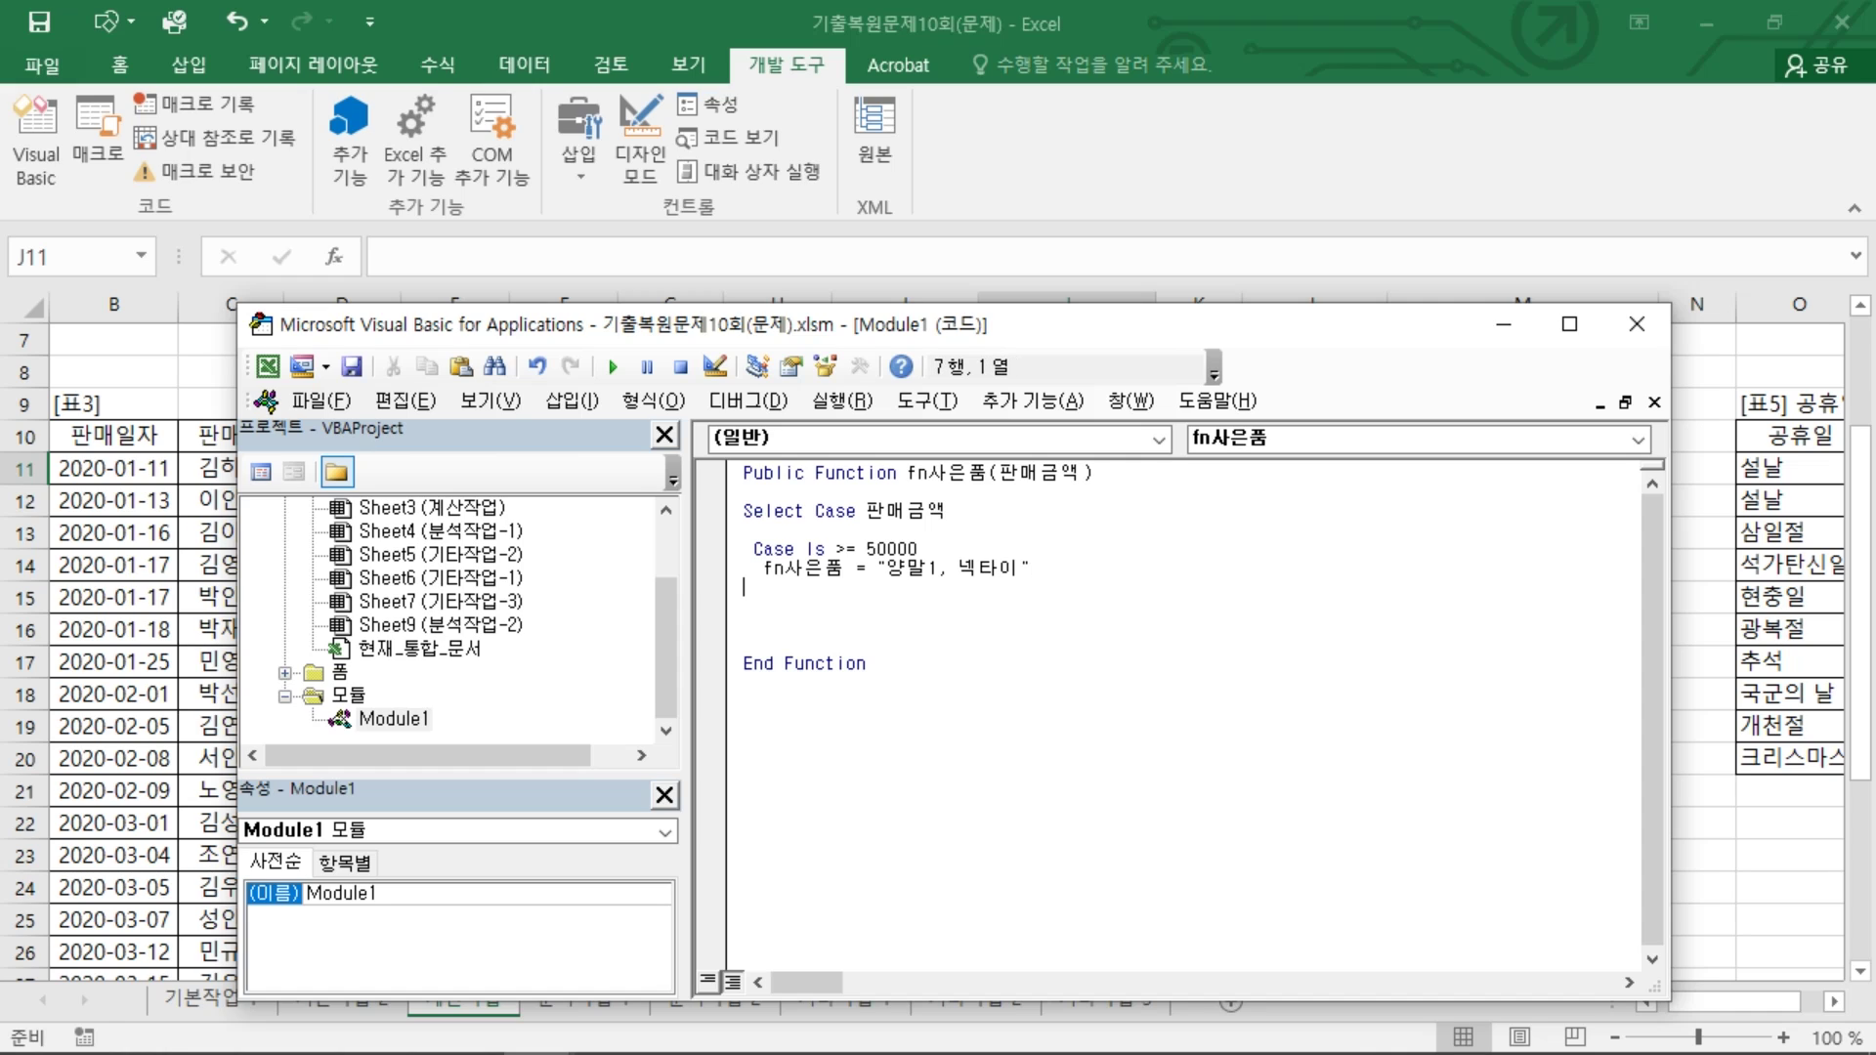
Step: Add a second Is > condition line with threshold 300000 and correct the first case's threshold to 500000
{"action": "type", "text": "clase is > 30000"}
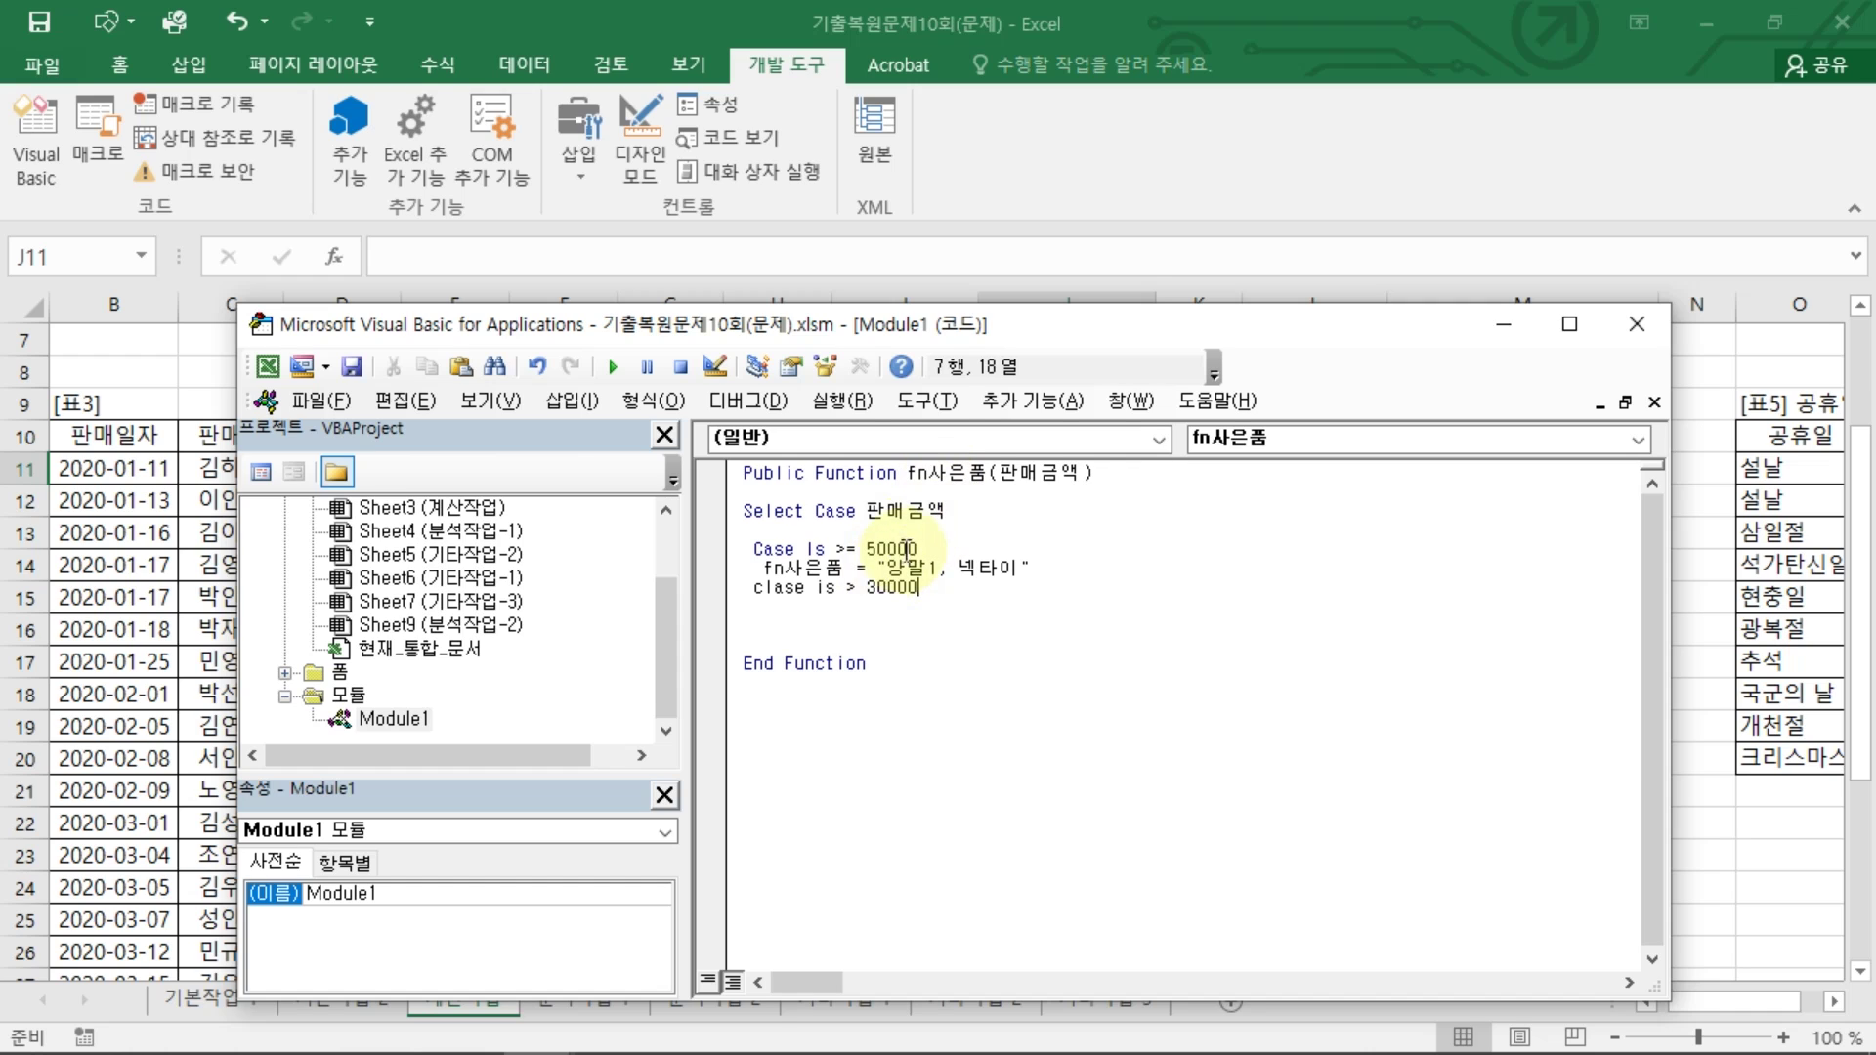
{"action": "left_click", "coordinate": [915, 554]}
{"action": "left_click", "coordinate": [935, 652]}
{"action": "left_click", "coordinate": [888, 587]}
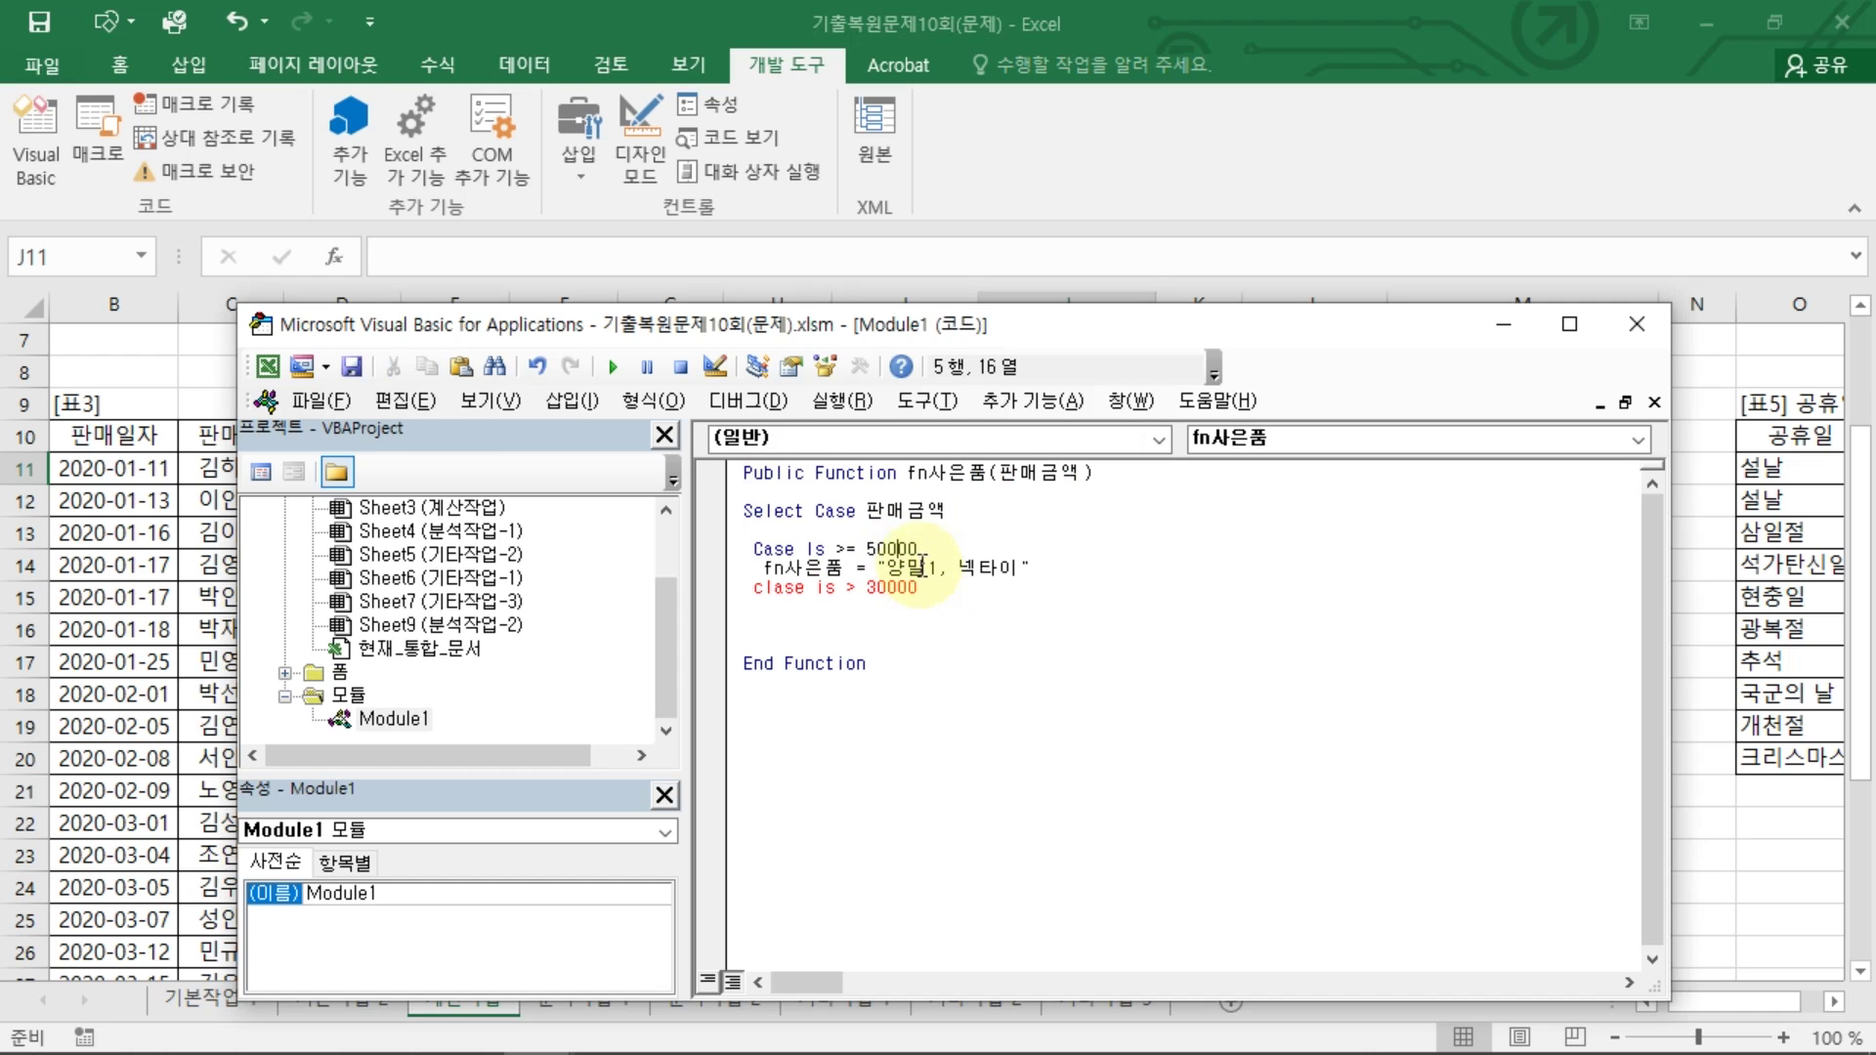
{"action": "type", "text": "0"}
{"action": "key", "text": "End"}
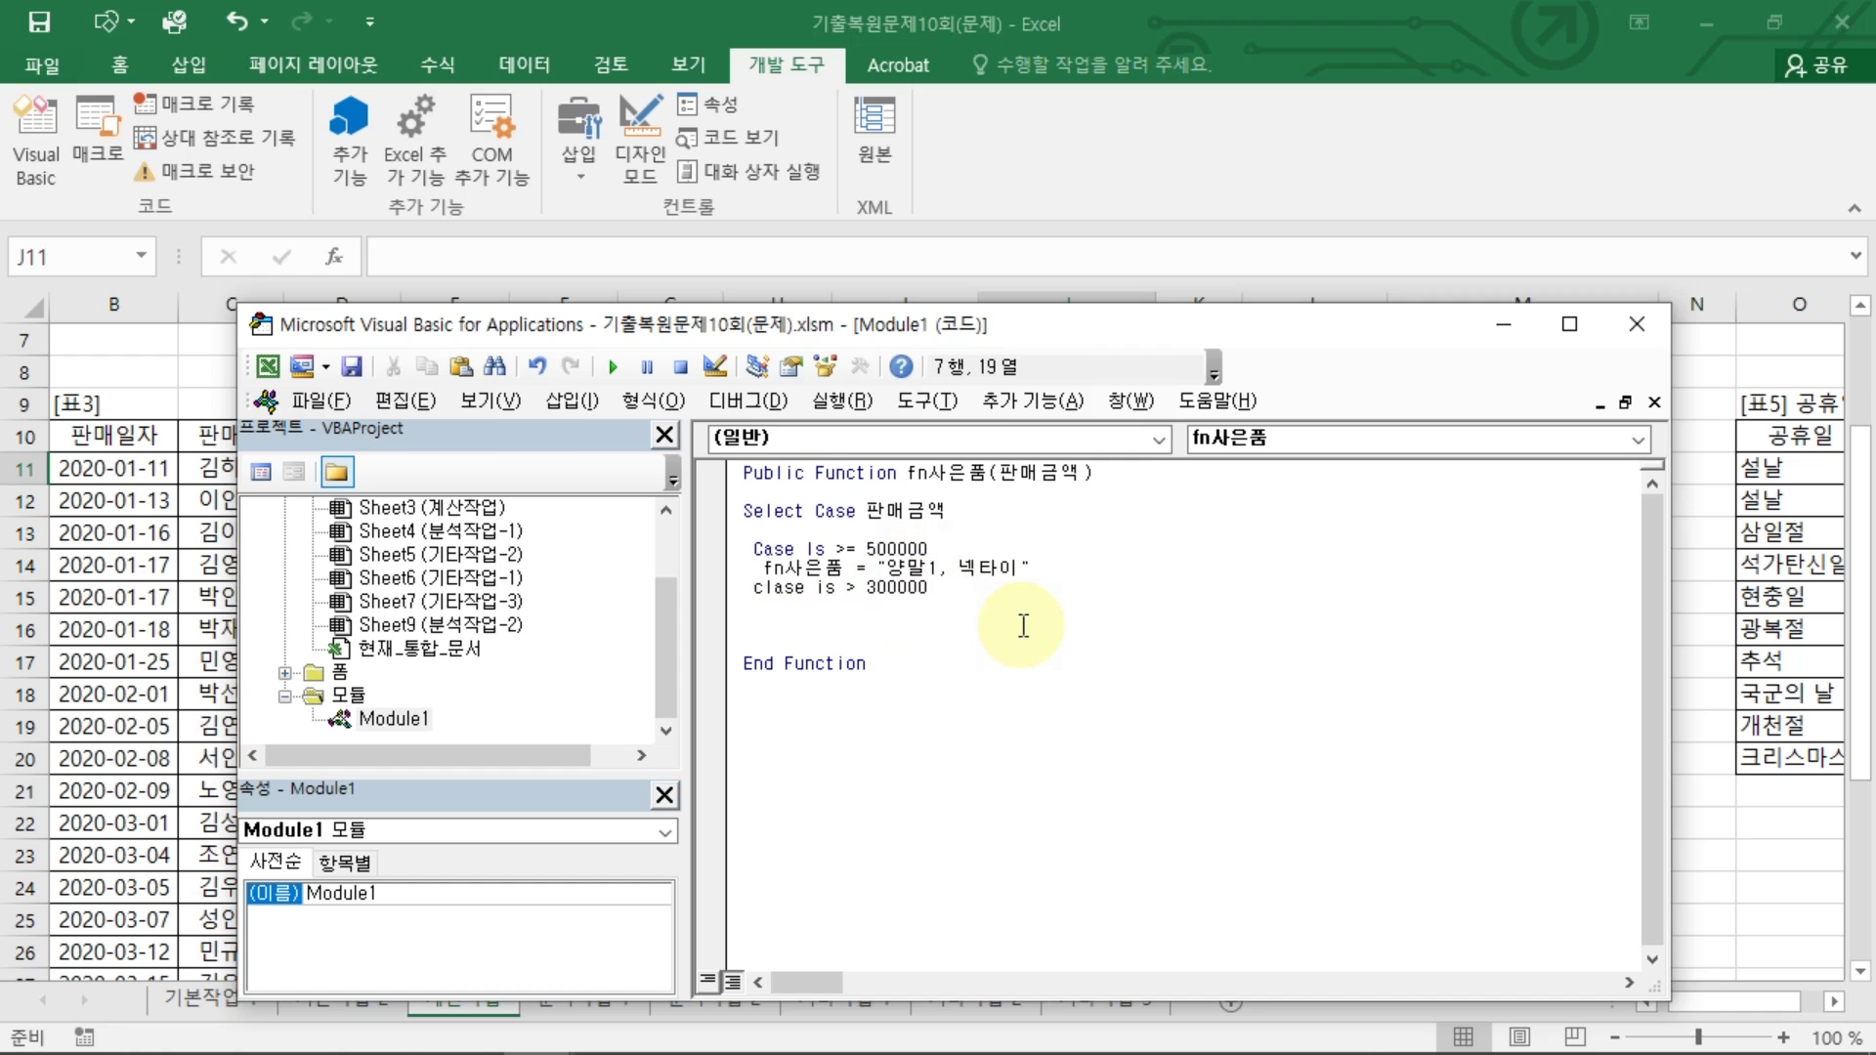
Step: Change the comparison operator in the 300000 condition to >=
{"action": "key", "text": "Return"}
{"action": "key", "text": "Return"}
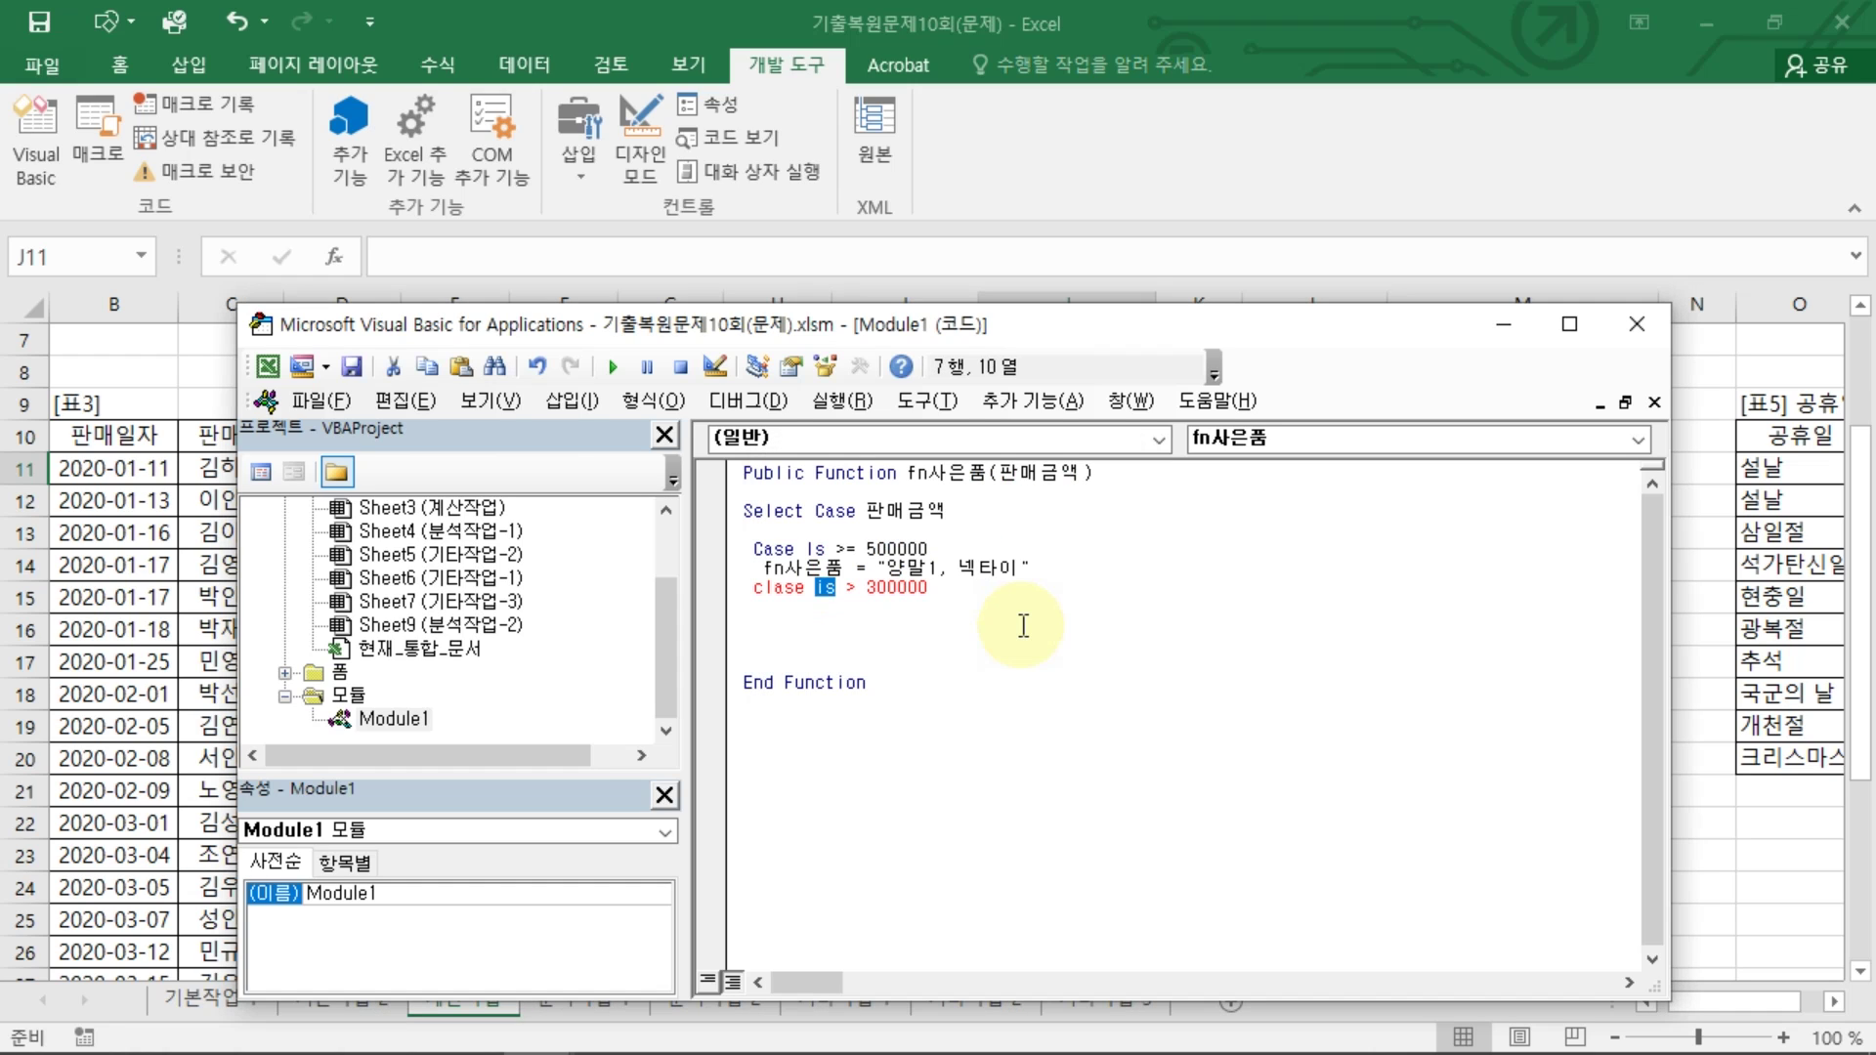
{"action": "key", "text": "Right"}
{"action": "type", "text": "="}
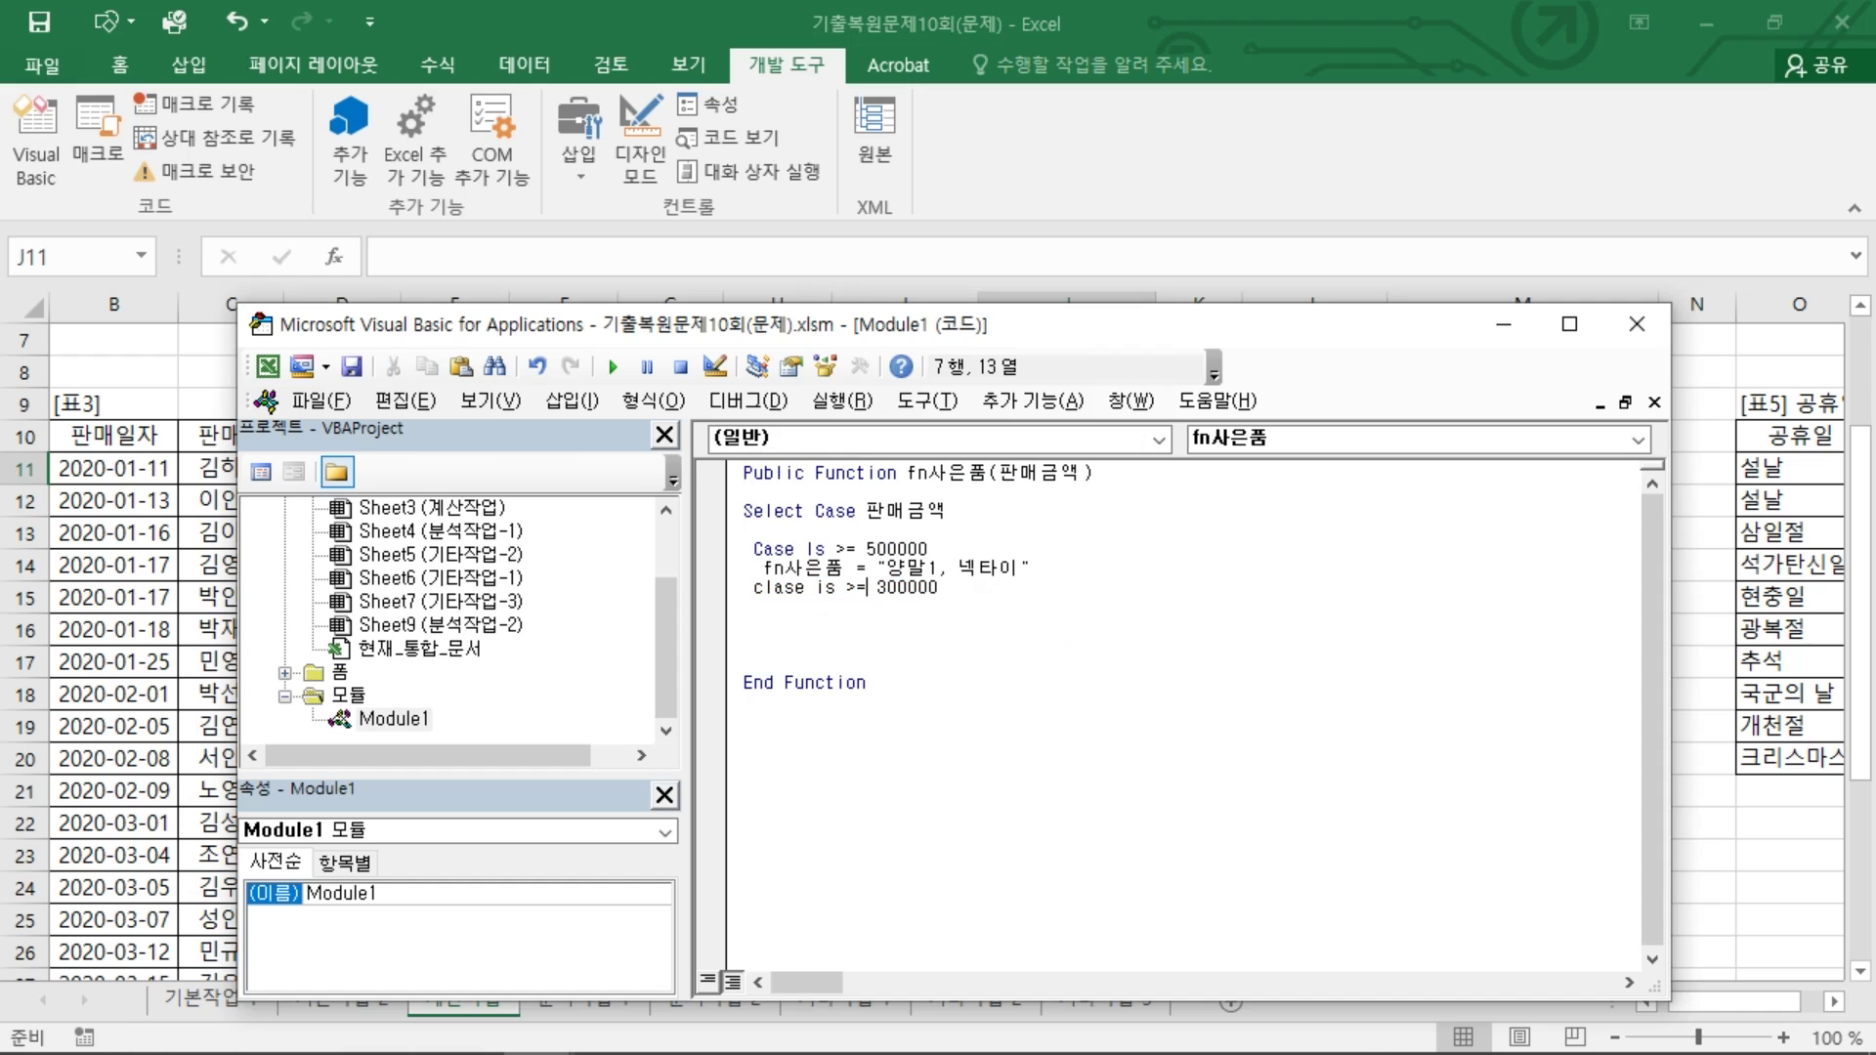
{"action": "key", "text": "End"}
{"action": "key", "text": "Return"}
{"action": "key", "text": "Return"}
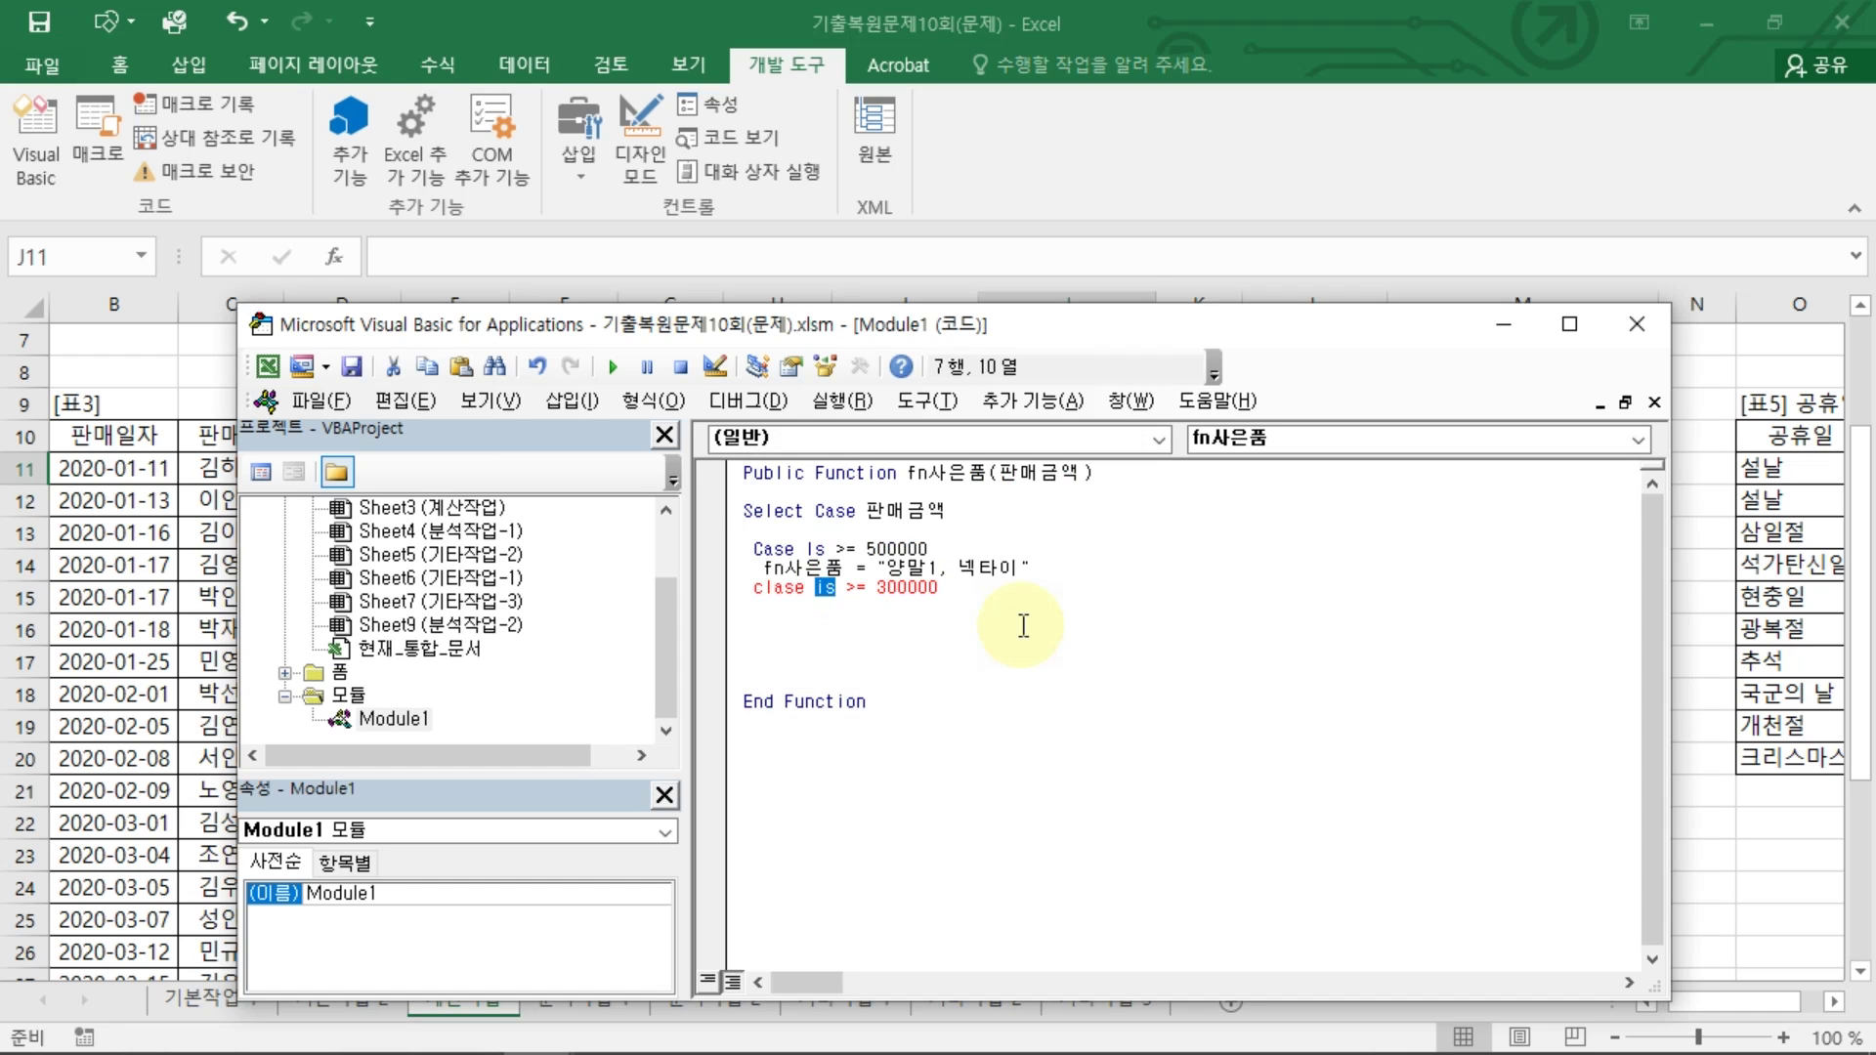
Step: Correct the misspelled keyword in the 300000 condition so the line reads Case Is >= 300000
{"action": "key", "text": "Left"}
{"action": "key", "text": "Left"}
{"action": "key", "text": "Left"}
{"action": "key", "text": "BackSpace"}
{"action": "key", "text": "End"}
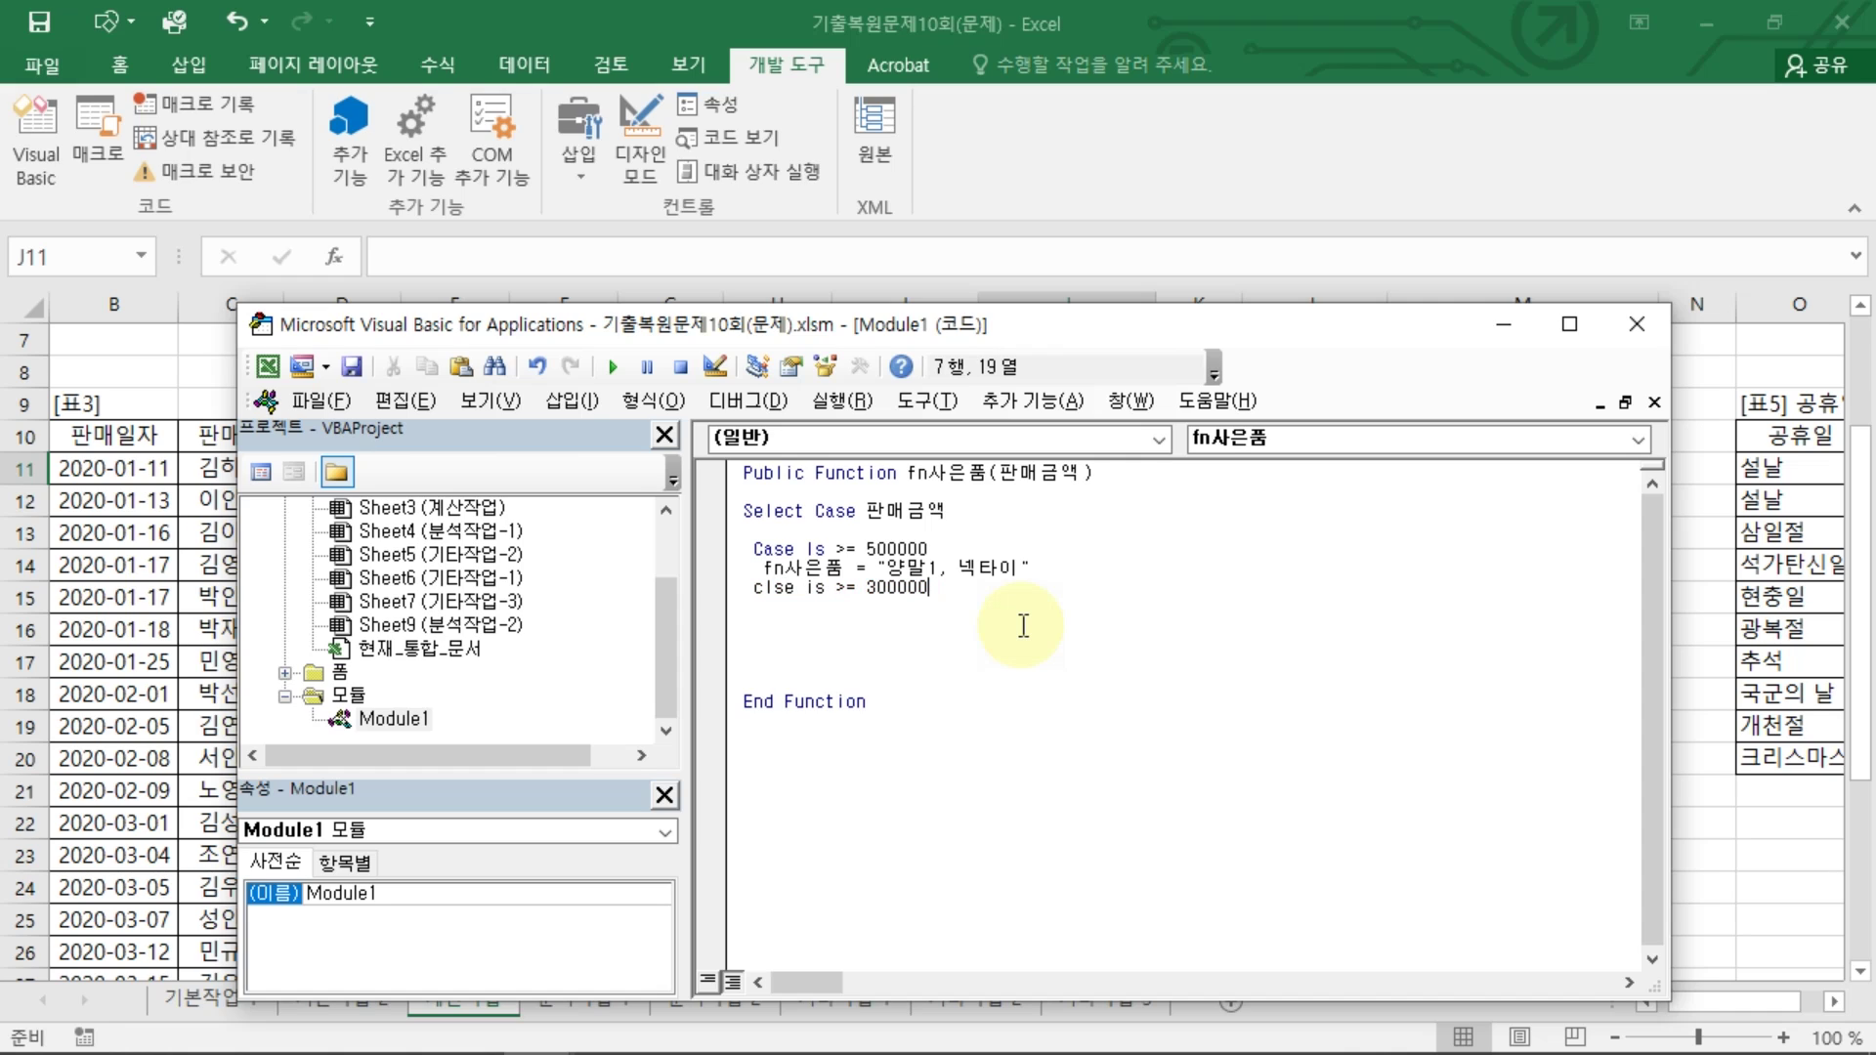
{"action": "key", "text": "Left"}
{"action": "key", "text": "Left"}
{"action": "key", "text": "Left"}
{"action": "key", "text": "Left"}
{"action": "key", "text": "Left"}
{"action": "key", "text": "Left"}
{"action": "key", "text": "Left"}
{"action": "key", "text": "Left"}
{"action": "key", "text": "Left"}
{"action": "key", "text": "Left"}
{"action": "key", "text": "Left"}
{"action": "key", "text": "Left"}
{"action": "key", "text": "Left"}
{"action": "key", "text": "Left"}
{"action": "key", "text": "Left"}
{"action": "key", "text": "Left"}
{"action": "key", "text": "Delete"}
{"action": "type", "text": "a"}
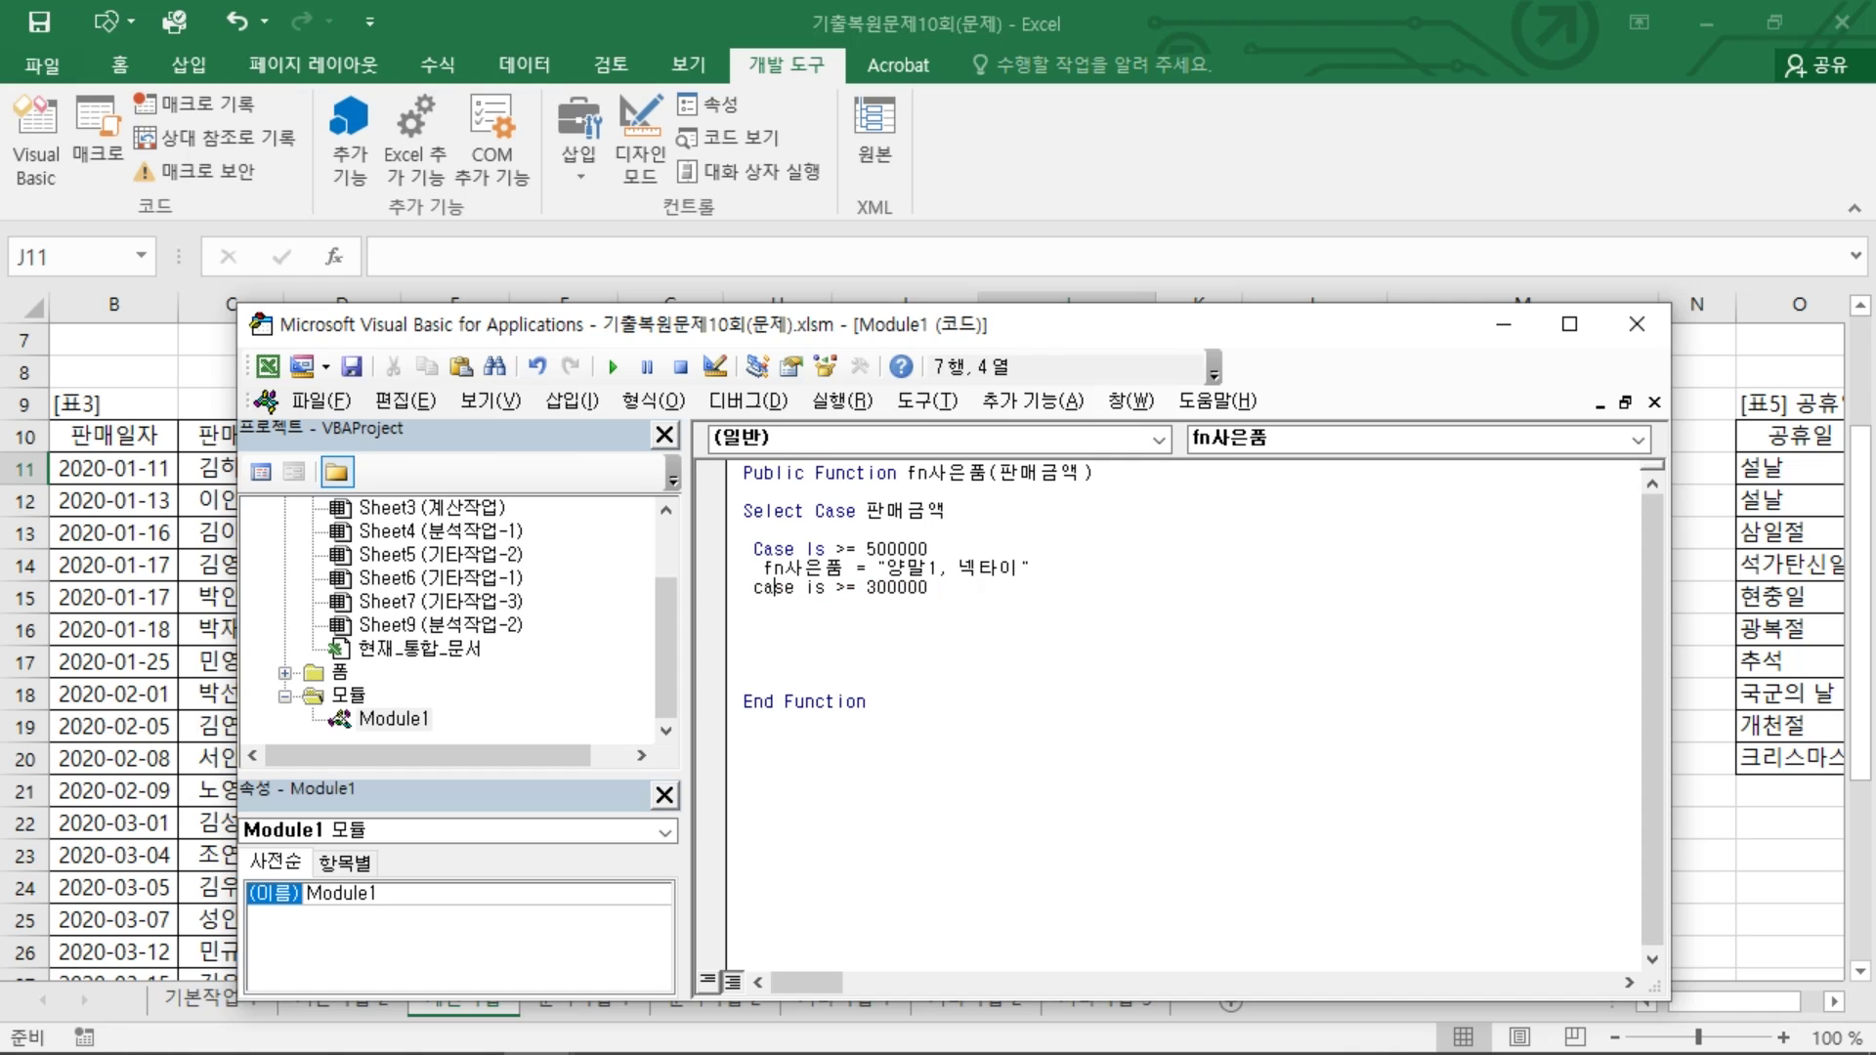
{"action": "key", "text": "End"}
{"action": "key", "text": "Return"}
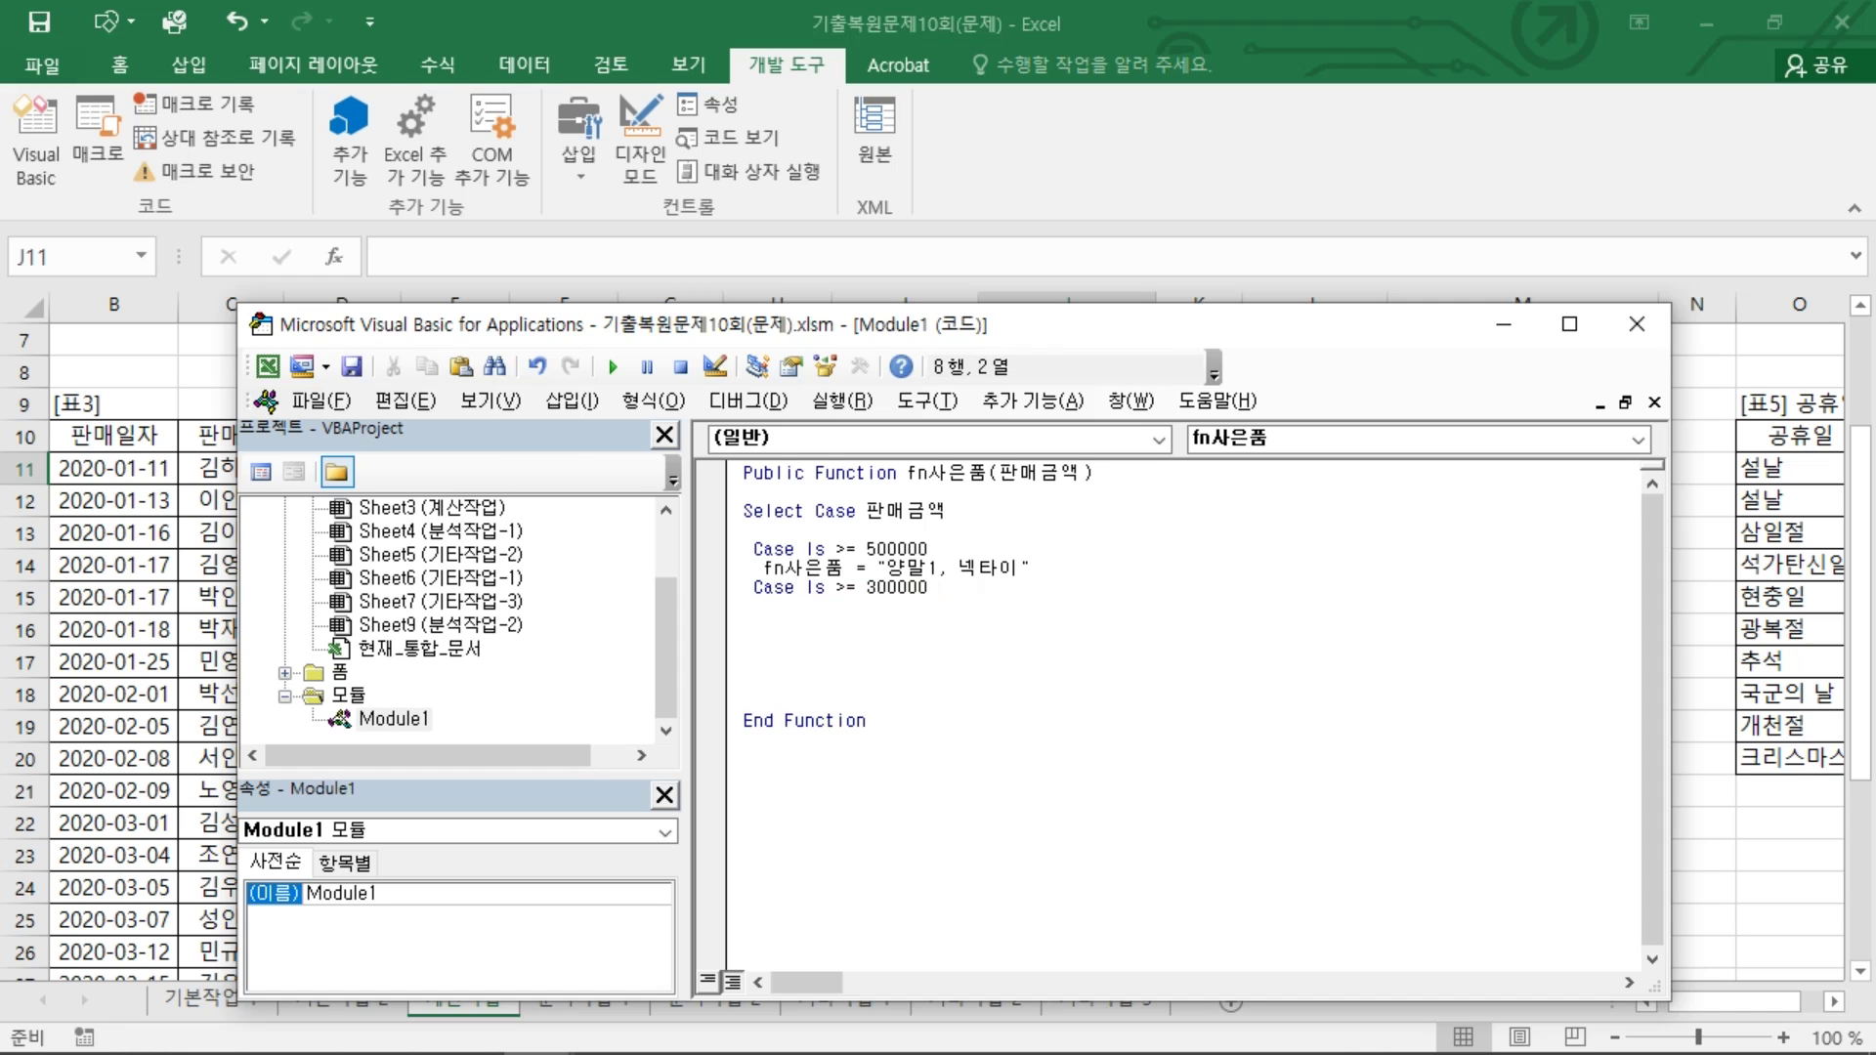
Step: Make the 300000 case assign "양말2" to fn사은품
{"action": "type", "text": "fn"}
{"action": "key", "text": "BackSpace"}
{"action": "type", "text": "사은품 = \"양"}
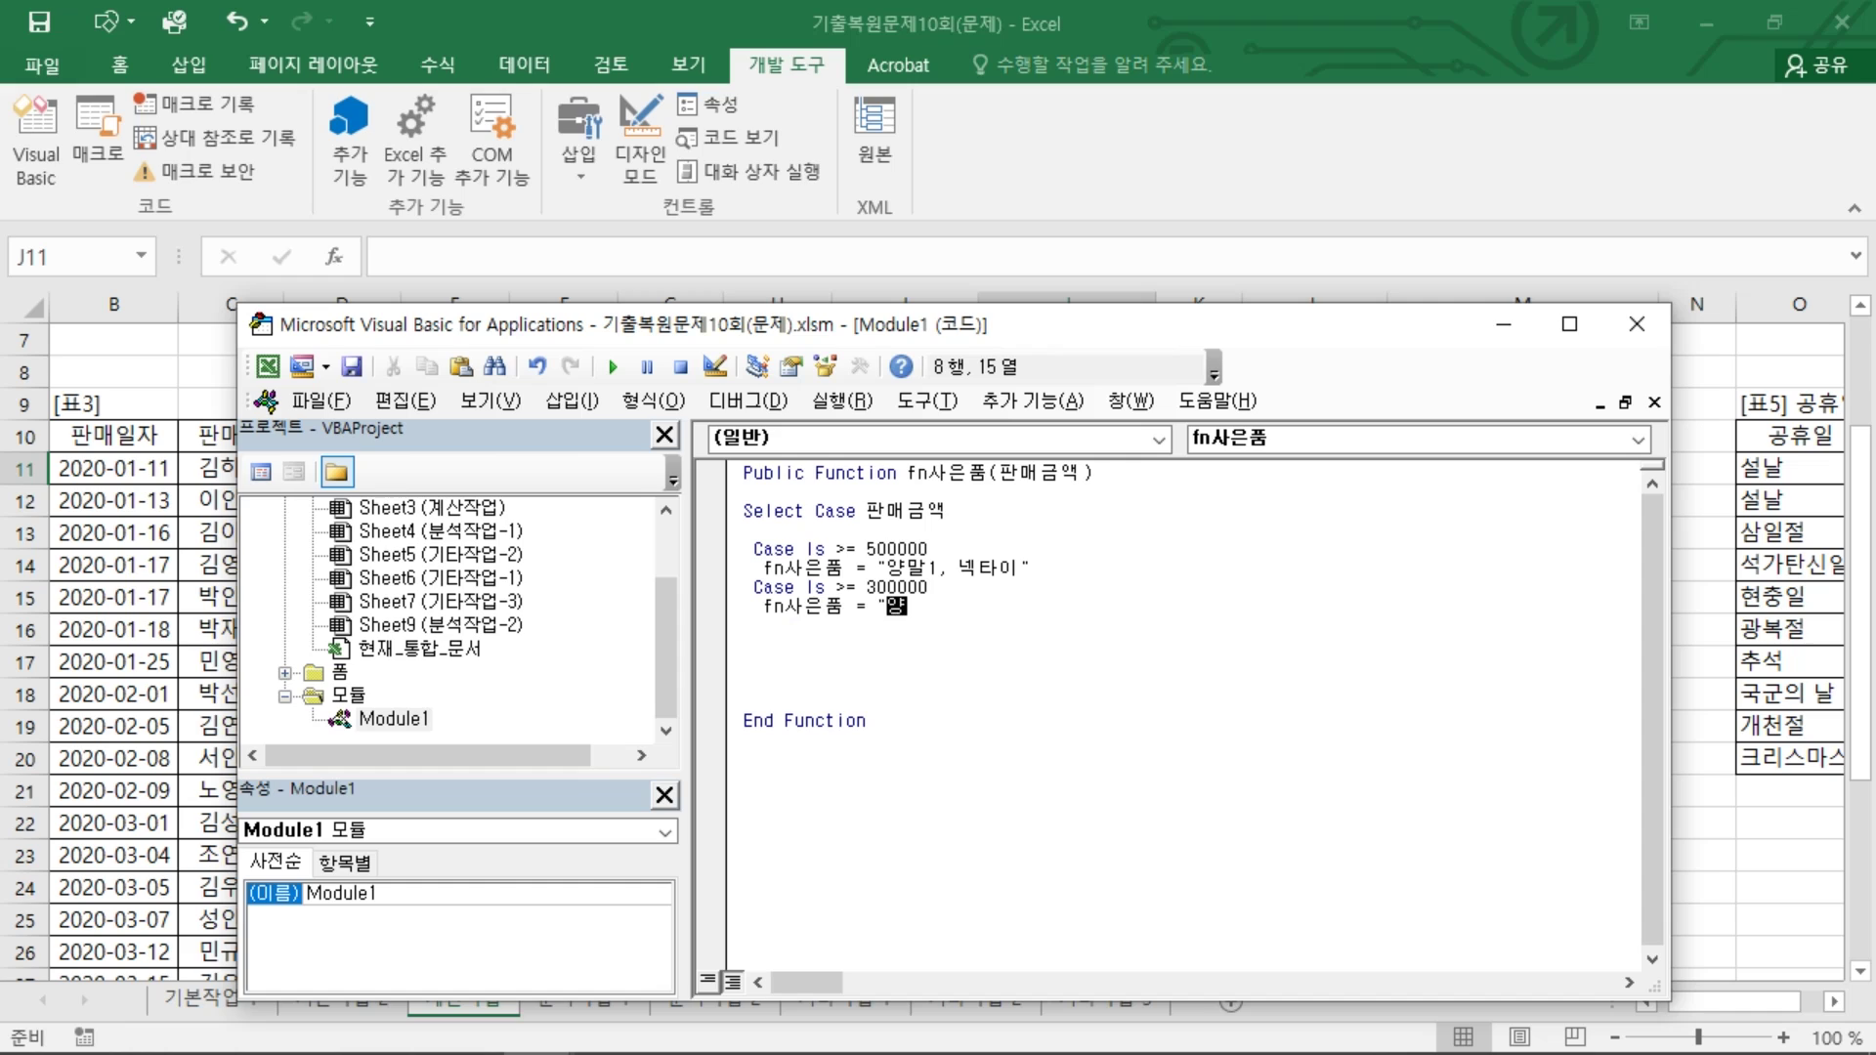
{"action": "type", "text": "말2\""}
{"action": "key", "text": "Return"}
{"action": "key", "text": "BackSpace"}
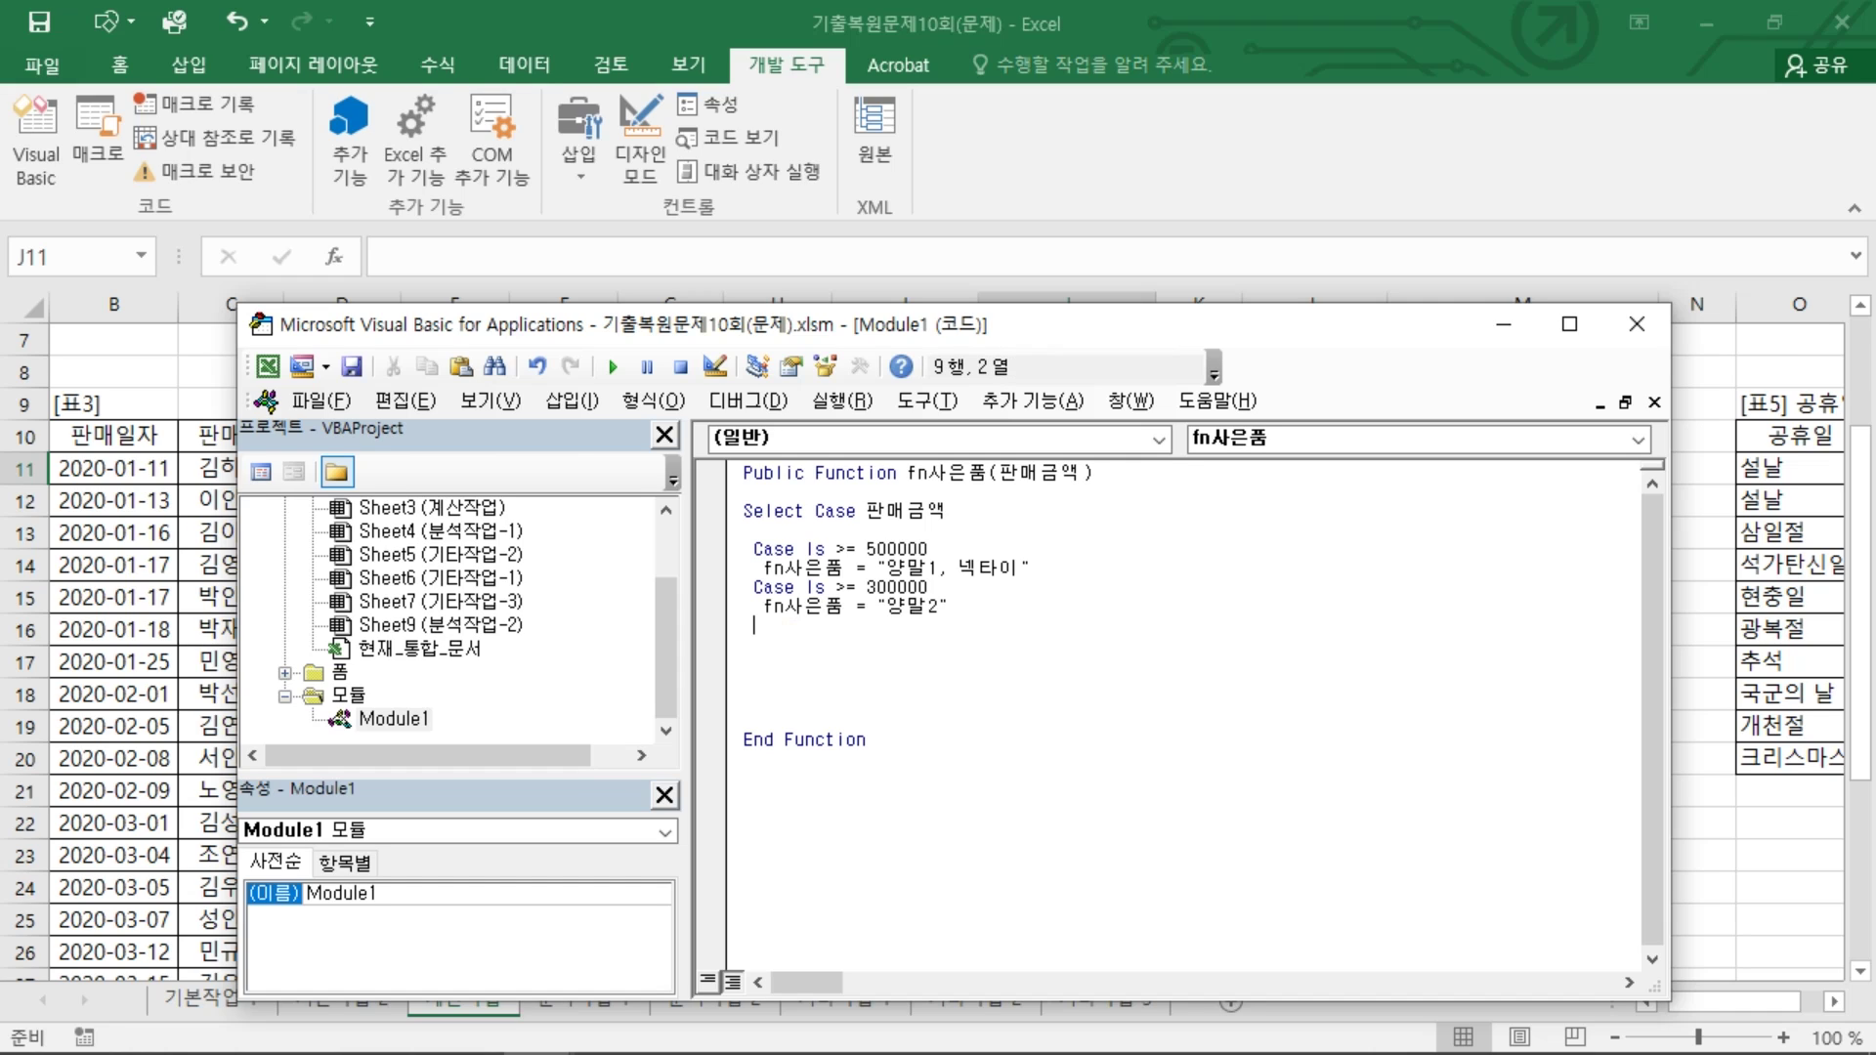
Step: Add a Case Else branch that assigns an empty string ("") to fn사은품
{"action": "type", "text": "case else"}
{"action": "key", "text": "Return"}
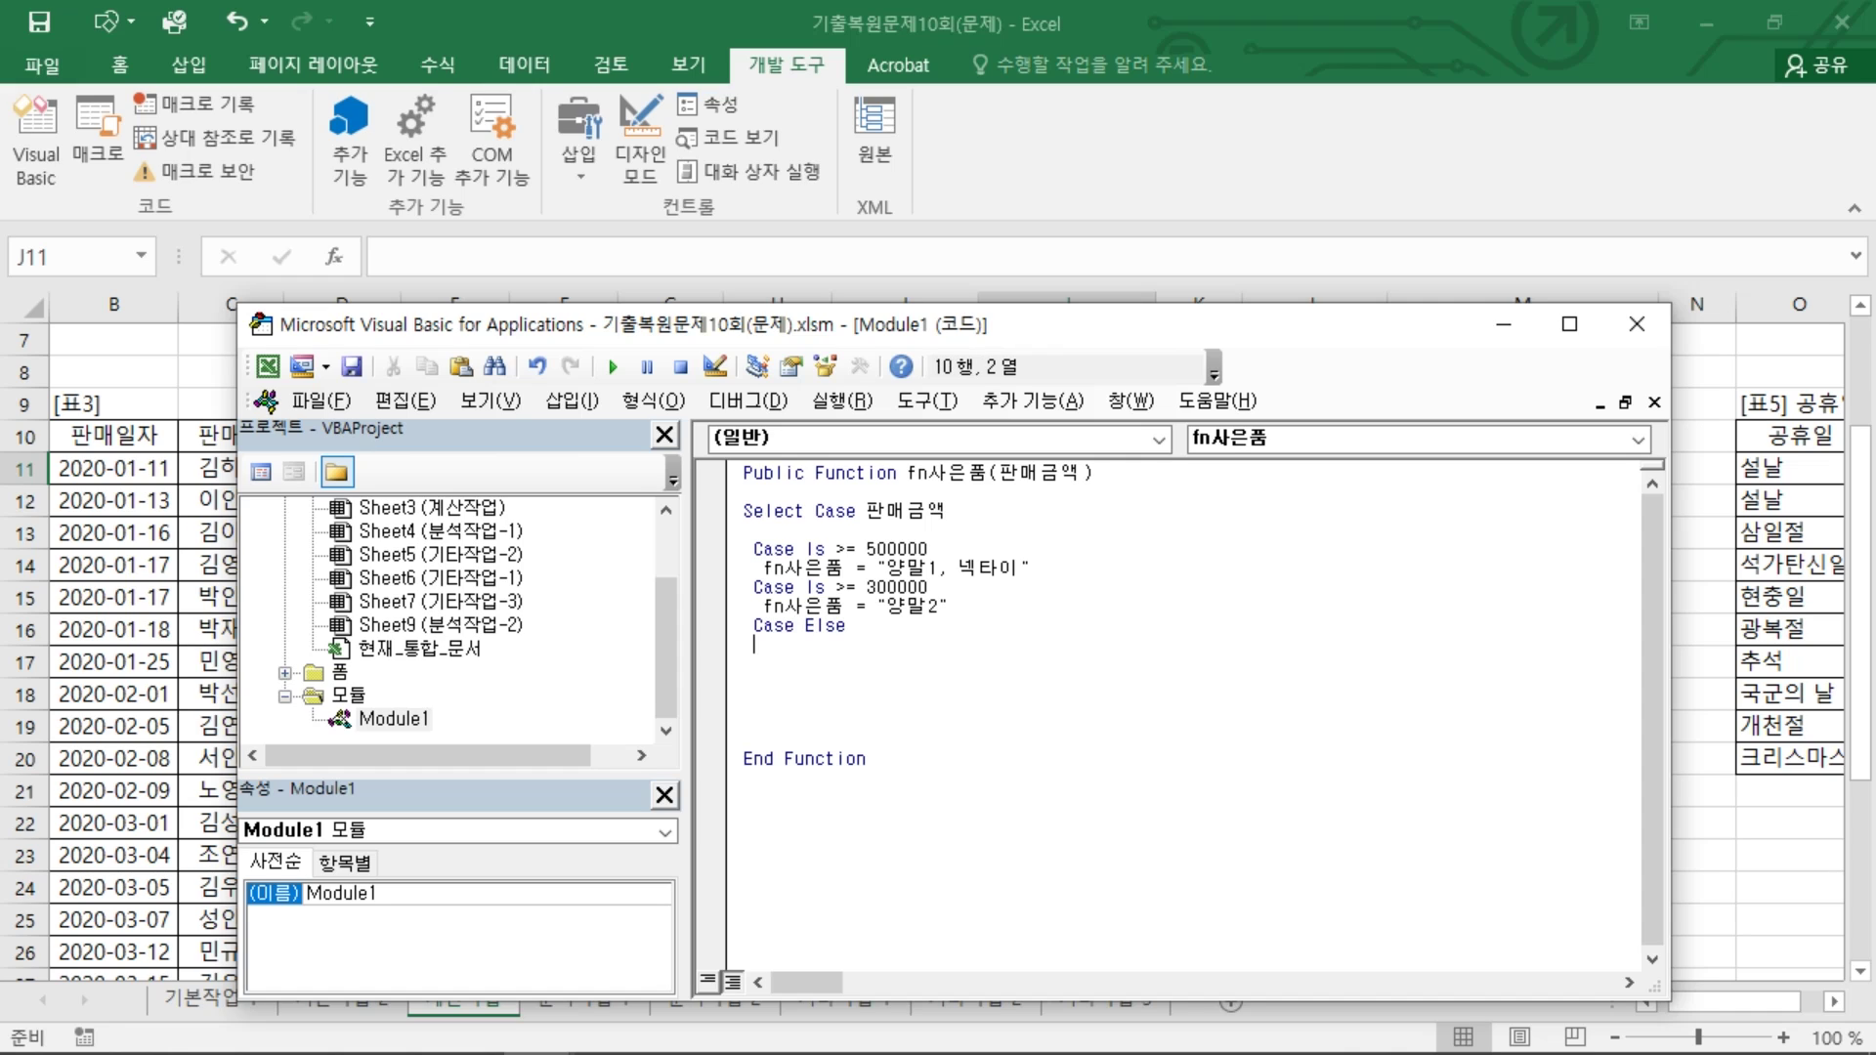
{"action": "type", "text": "fn사은품 = \"\""}
{"action": "key", "text": "Return"}
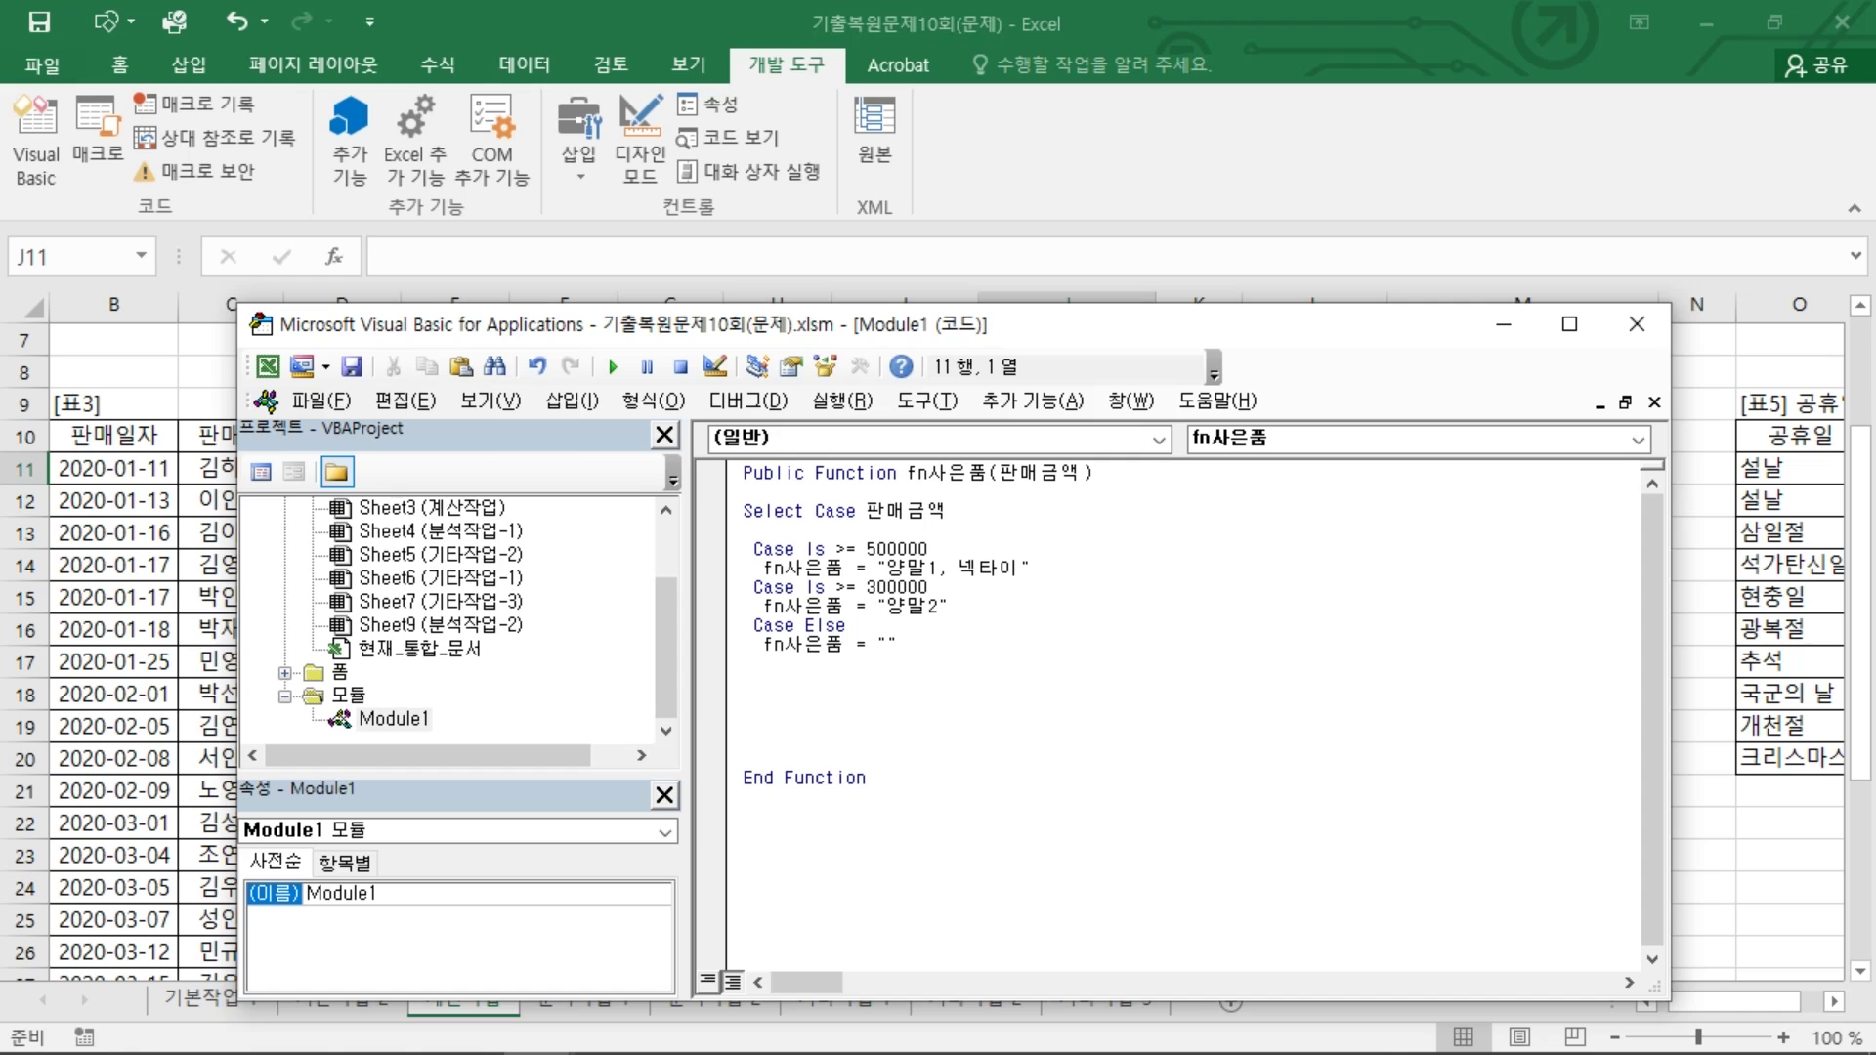
Step: Close the block with End Select and tidy the blank lines around it before End Function
{"action": "type", "text": "end select"}
{"action": "key", "text": "Return"}
{"action": "key", "text": "Delete"}
{"action": "key", "text": "Delete"}
{"action": "key", "text": "Up"}
{"action": "key", "text": "Down"}
{"action": "key", "text": "Delete"}
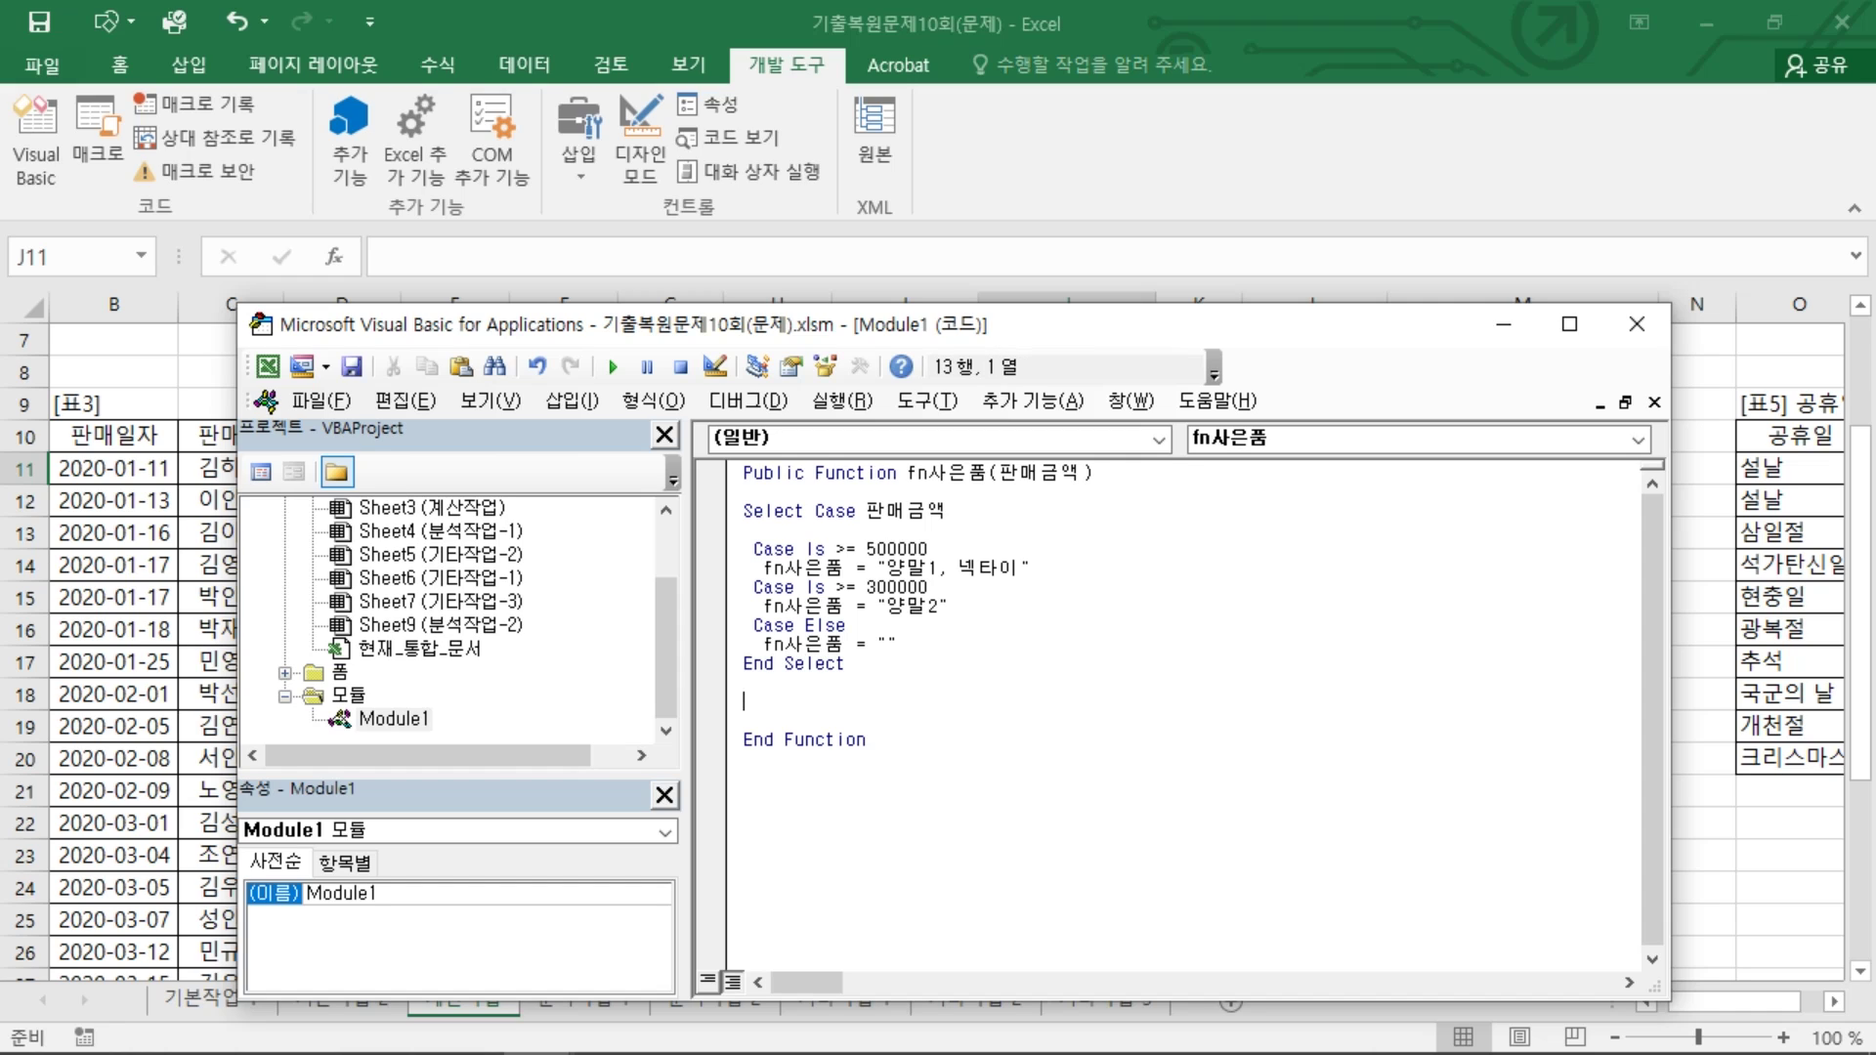
{"action": "key", "text": "Up"}
{"action": "key", "text": "Return"}
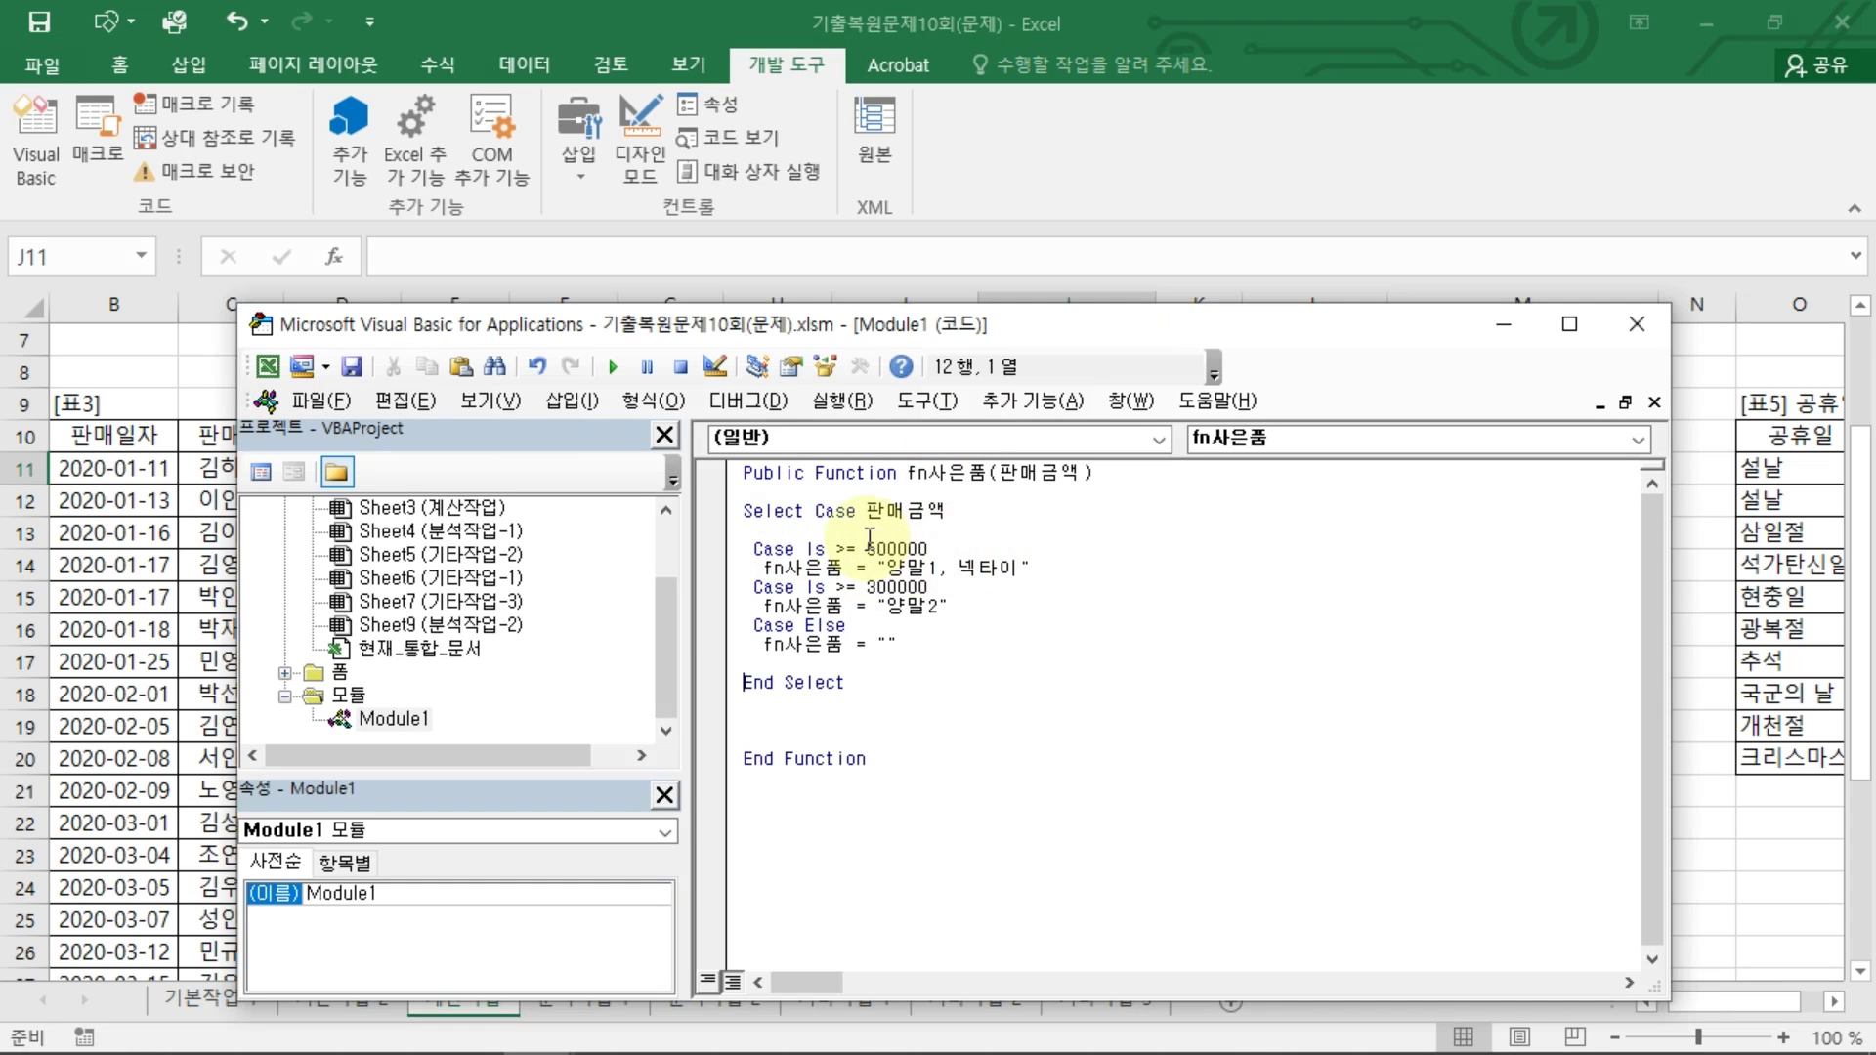
{"action": "mouse_move", "coordinate": [758, 537]}
{"action": "left_mouse_down"}
{"action": "mouse_move", "coordinate": [841, 529]}
{"action": "mouse_move", "coordinate": [867, 499]}
{"action": "mouse_move", "coordinate": [948, 525]}
{"action": "mouse_move", "coordinate": [868, 523]}
{"action": "left_mouse_up"}
{"action": "mouse_move", "coordinate": [769, 714]}
{"action": "left_mouse_down"}
{"action": "mouse_move", "coordinate": [762, 671]}
{"action": "mouse_move", "coordinate": [759, 706]}
{"action": "left_mouse_up"}
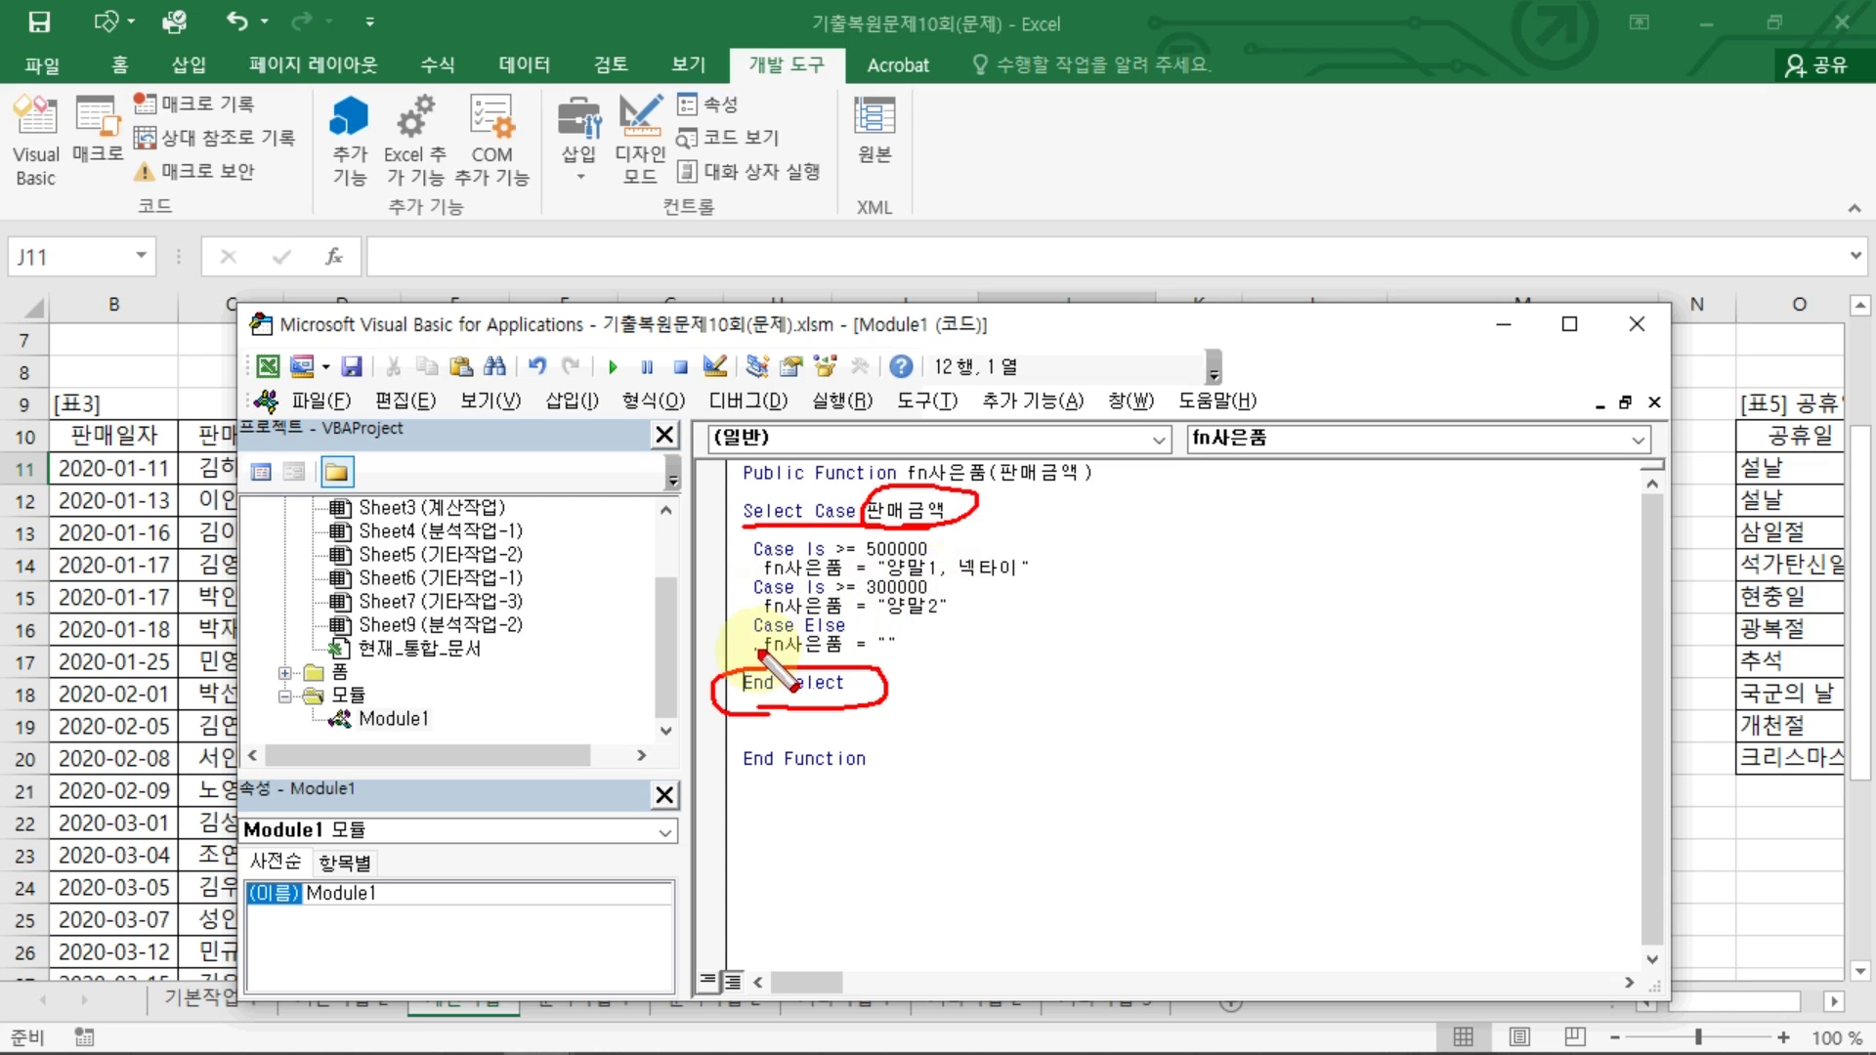
Step: Close the VBA editor and pick fn사은품 from the user-defined (사용자 정의) function category for J11
{"action": "left_click", "coordinate": [1026, 679]}
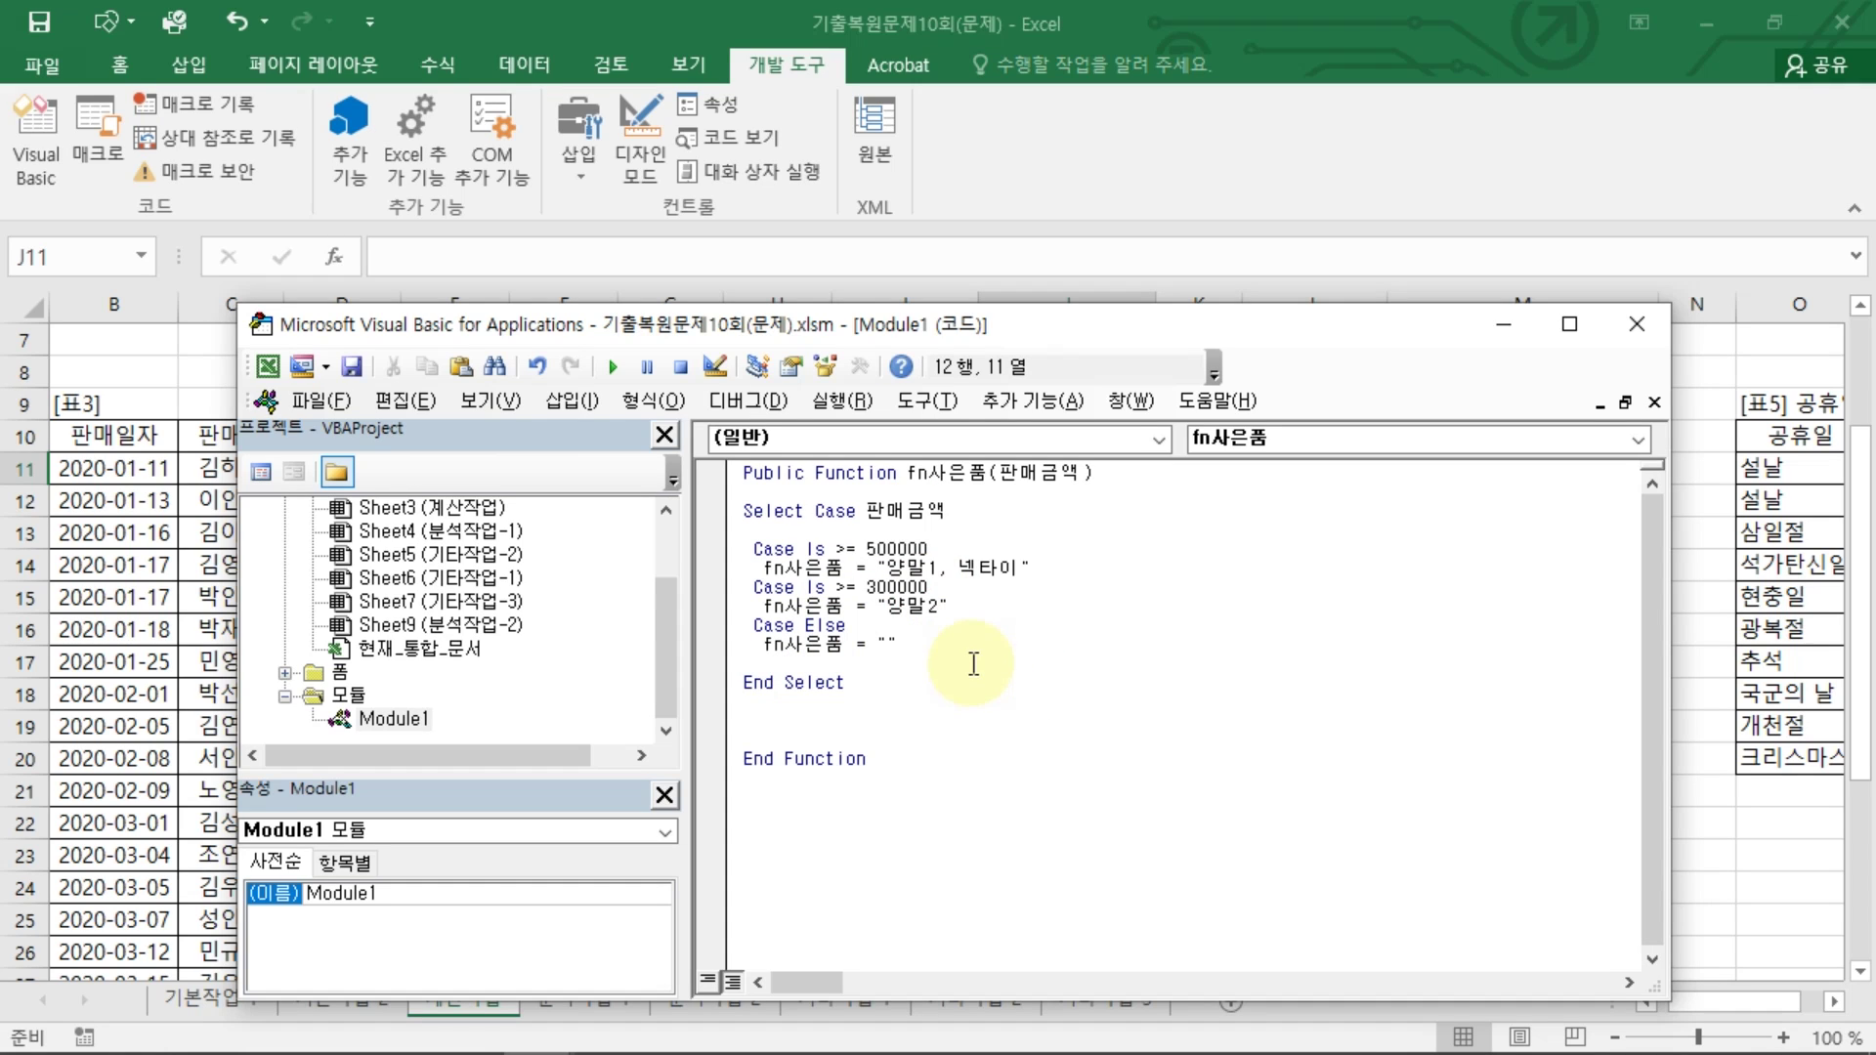
{"action": "left_click", "coordinate": [1639, 322]}
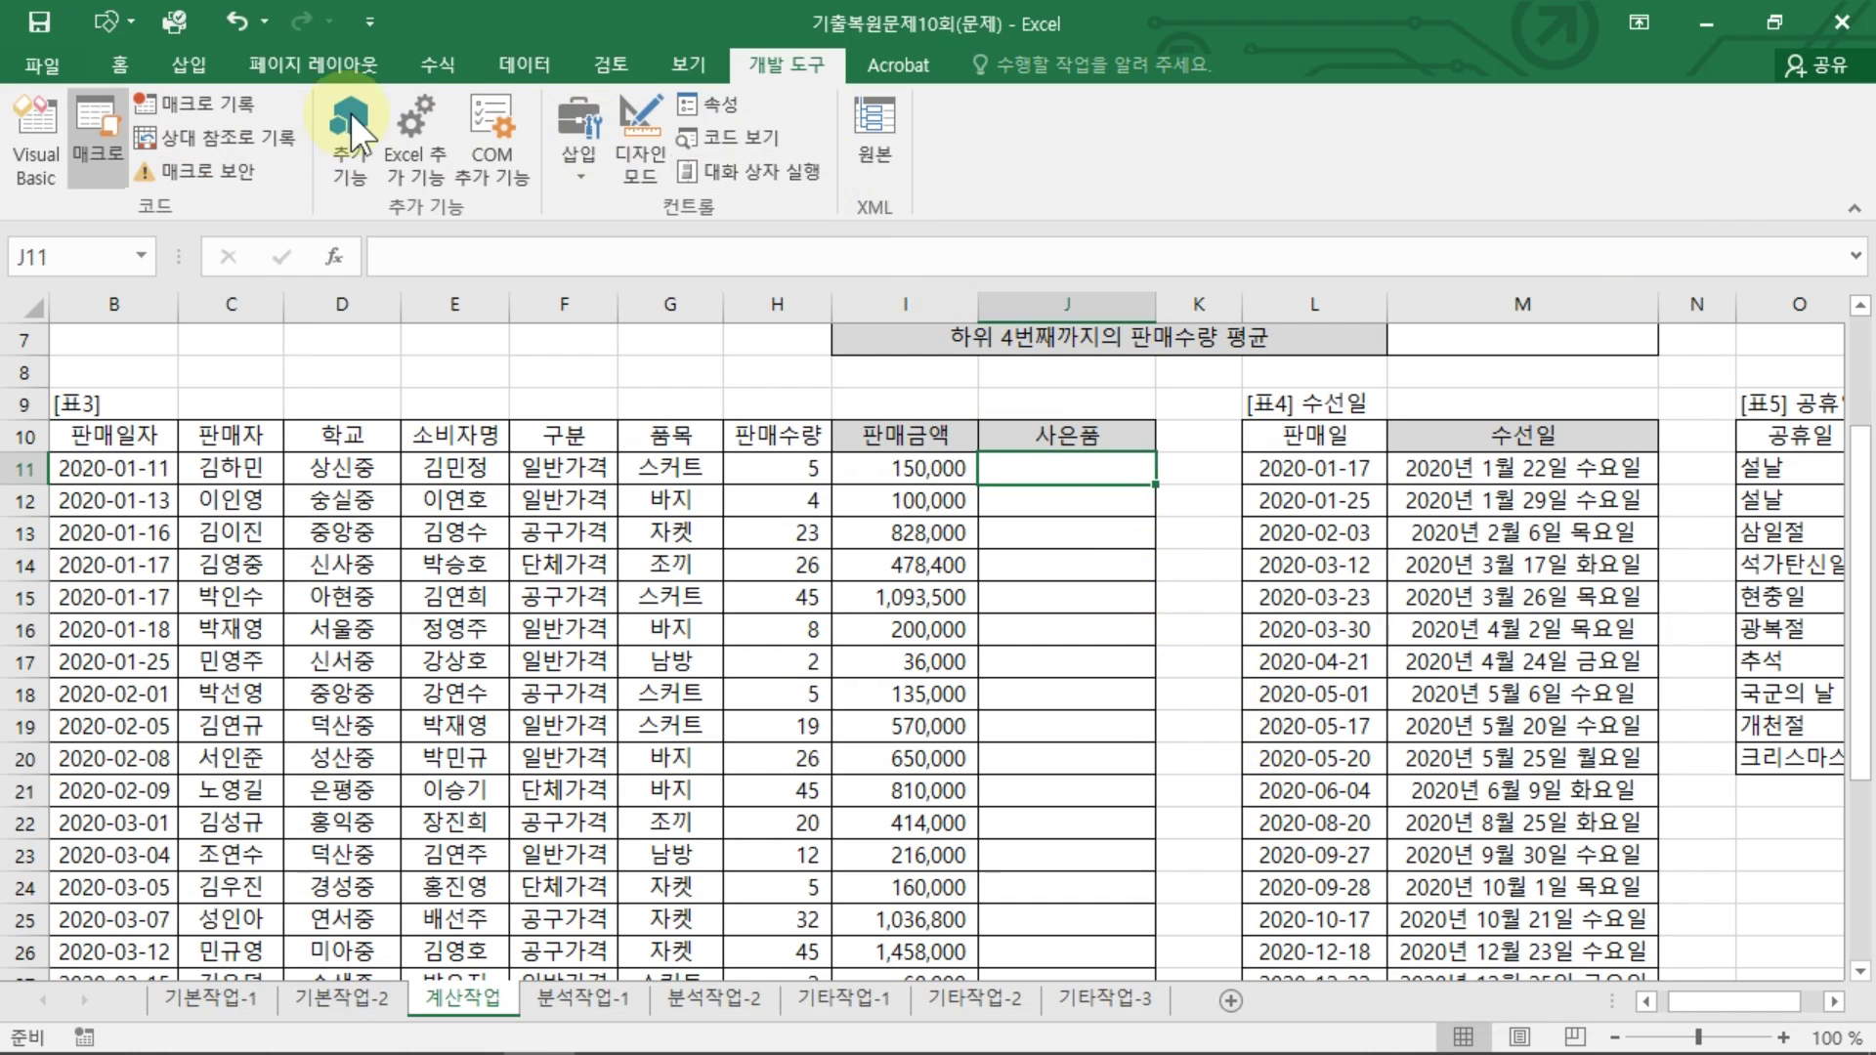
{"action": "left_click", "coordinate": [422, 63]}
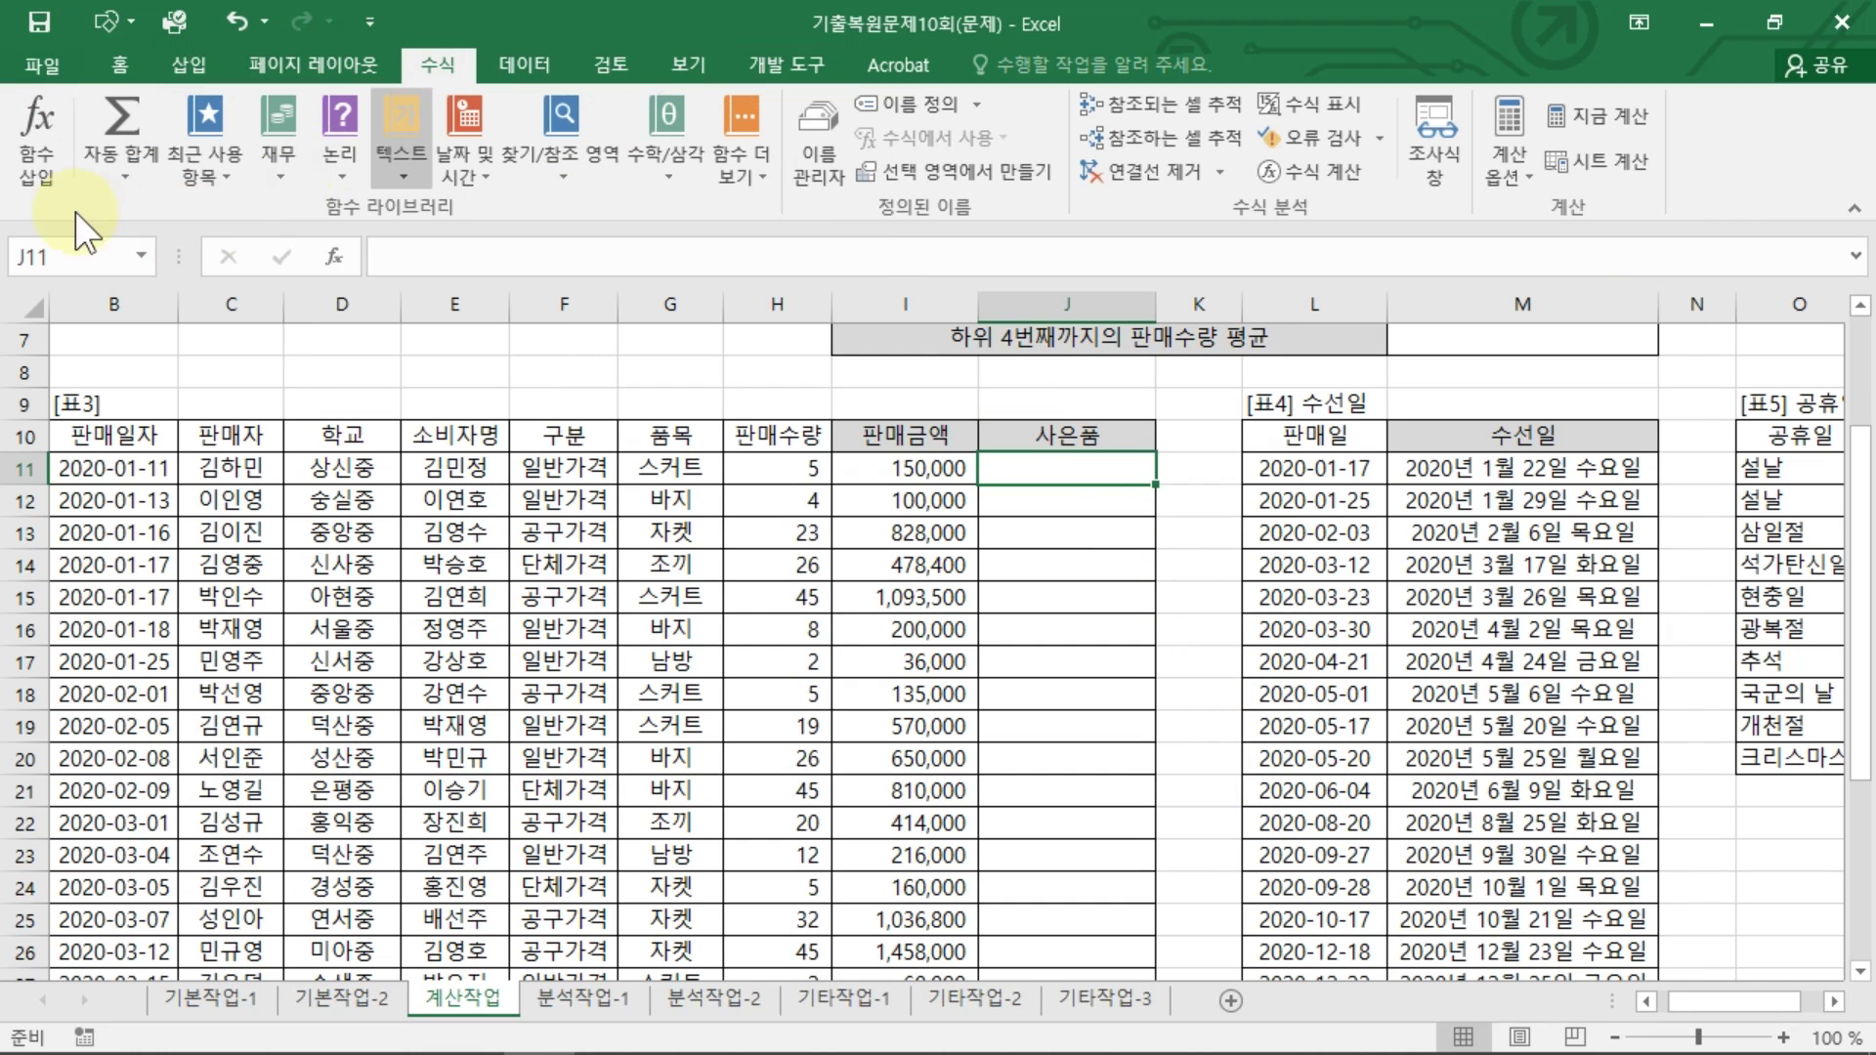
{"action": "left_click", "coordinate": [39, 152]}
{"action": "left_click", "coordinate": [957, 358]}
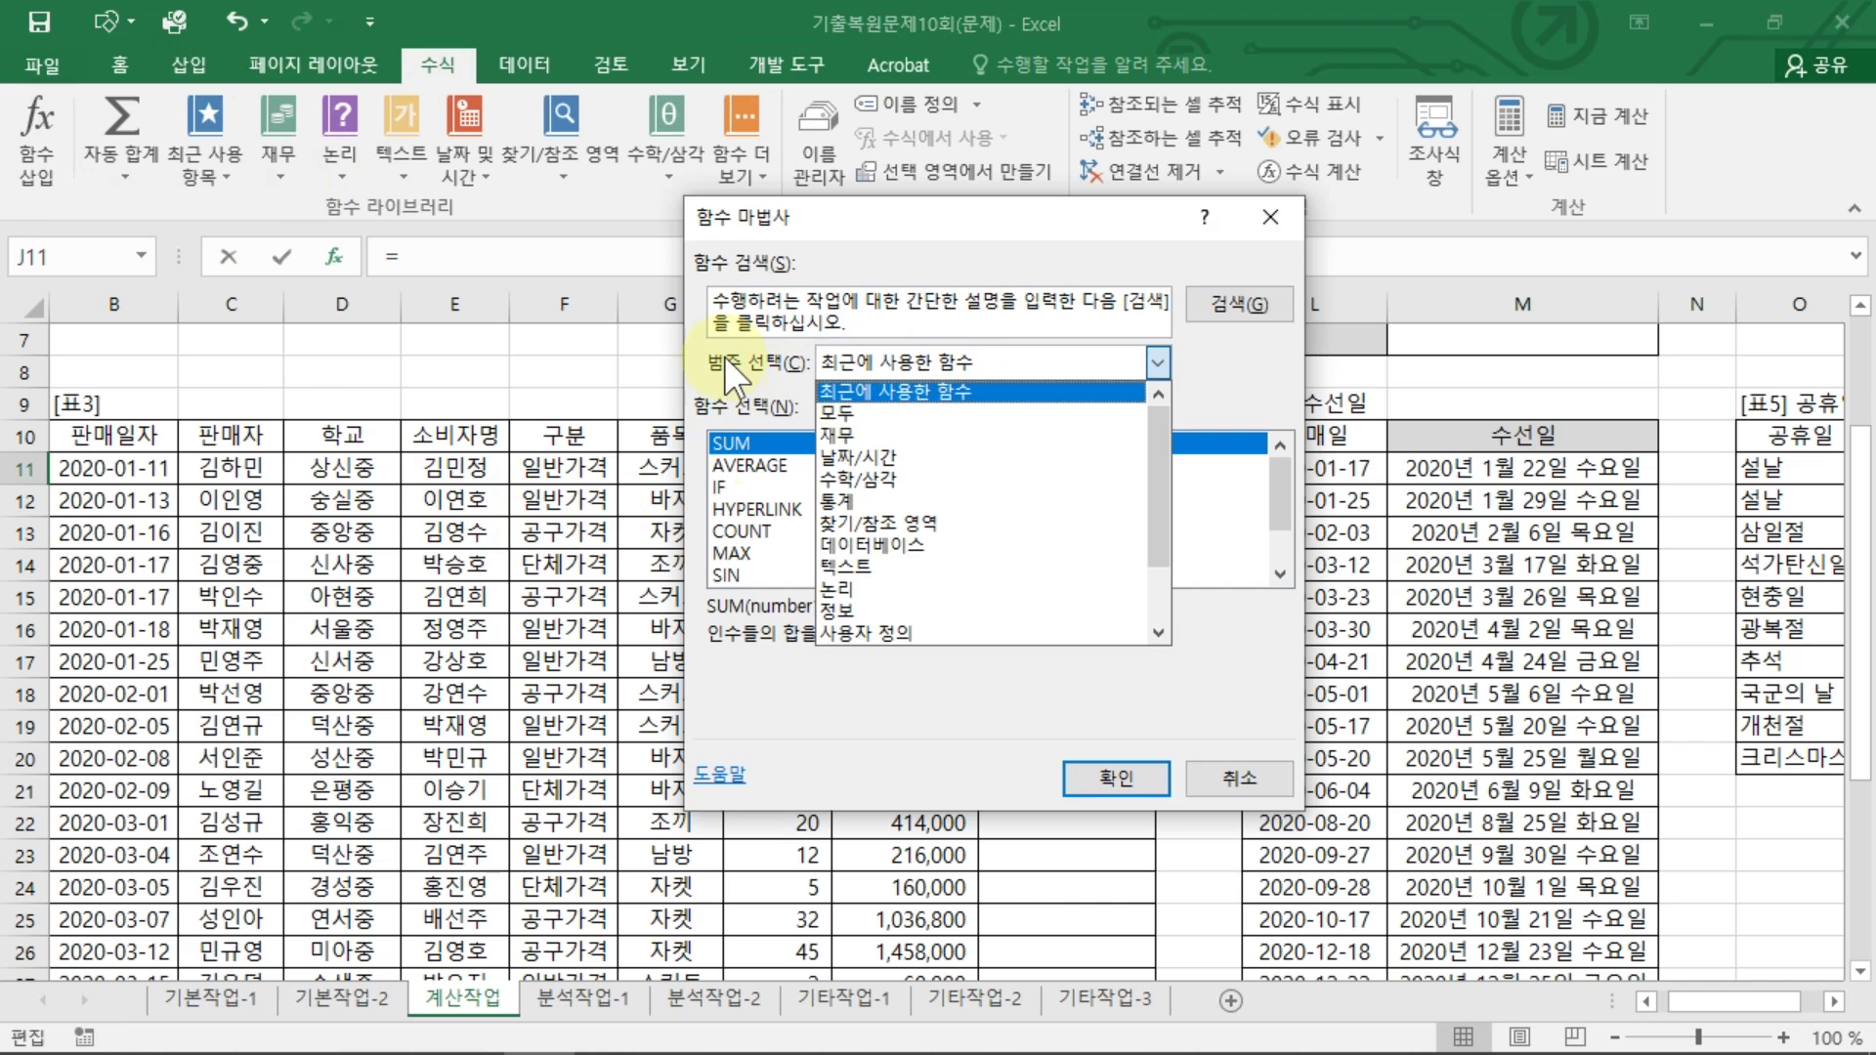
{"action": "left_click", "coordinate": [895, 633]}
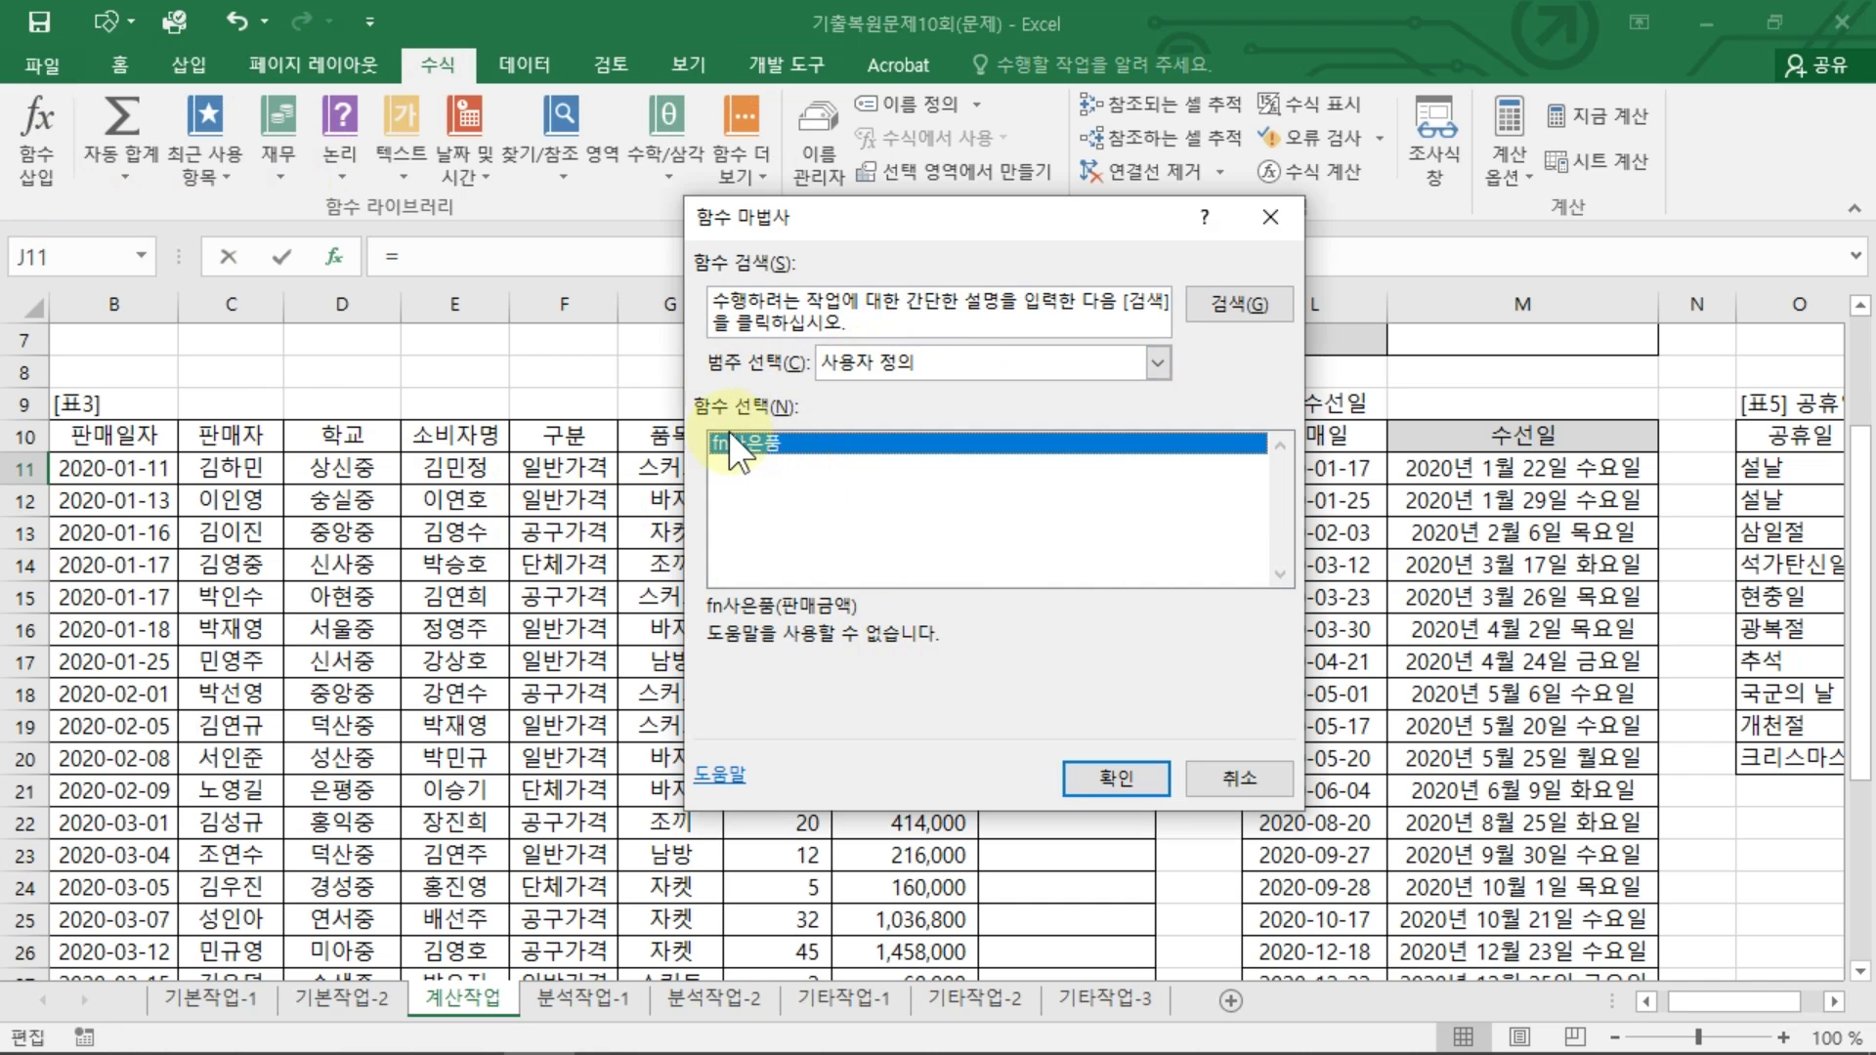
Step: Set the 판매금액 argument of fn사은품 to I11 and fill the formula down the 사은품 column
{"action": "left_click", "coordinate": [1116, 779]}
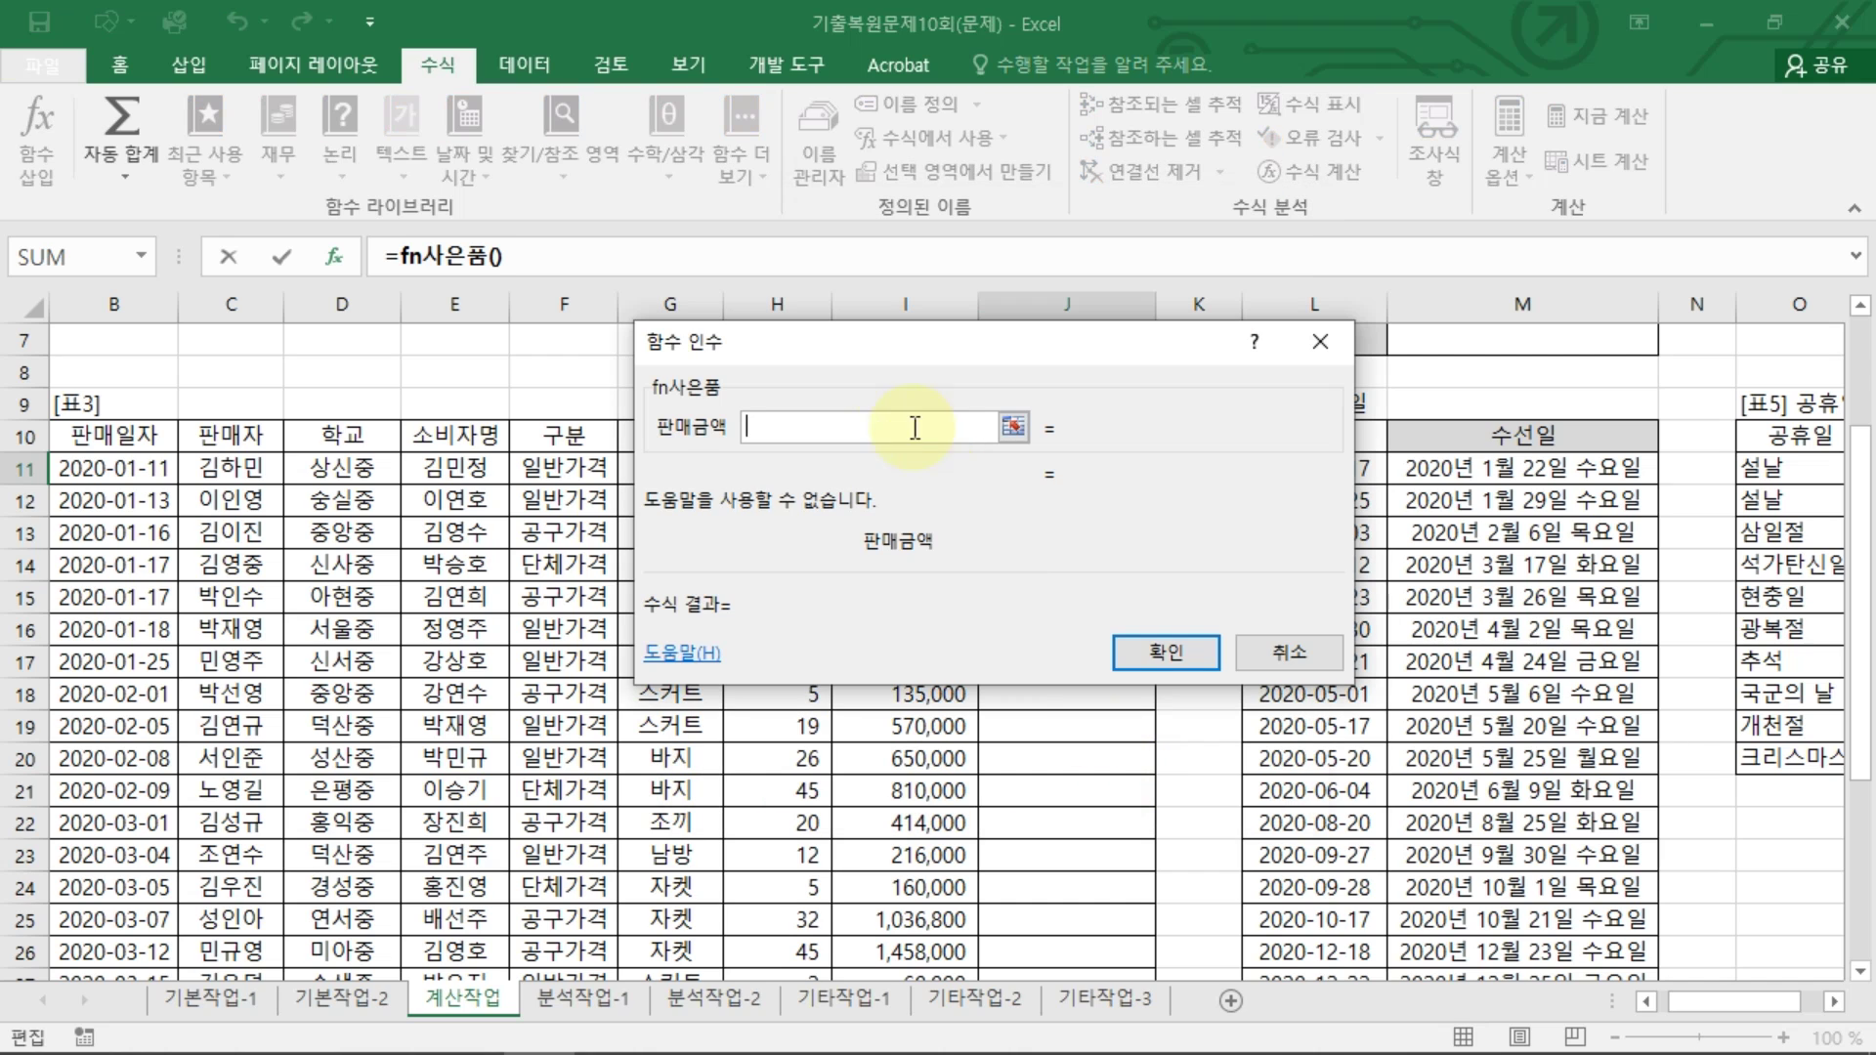
{"action": "left_click", "coordinate": [933, 471]}
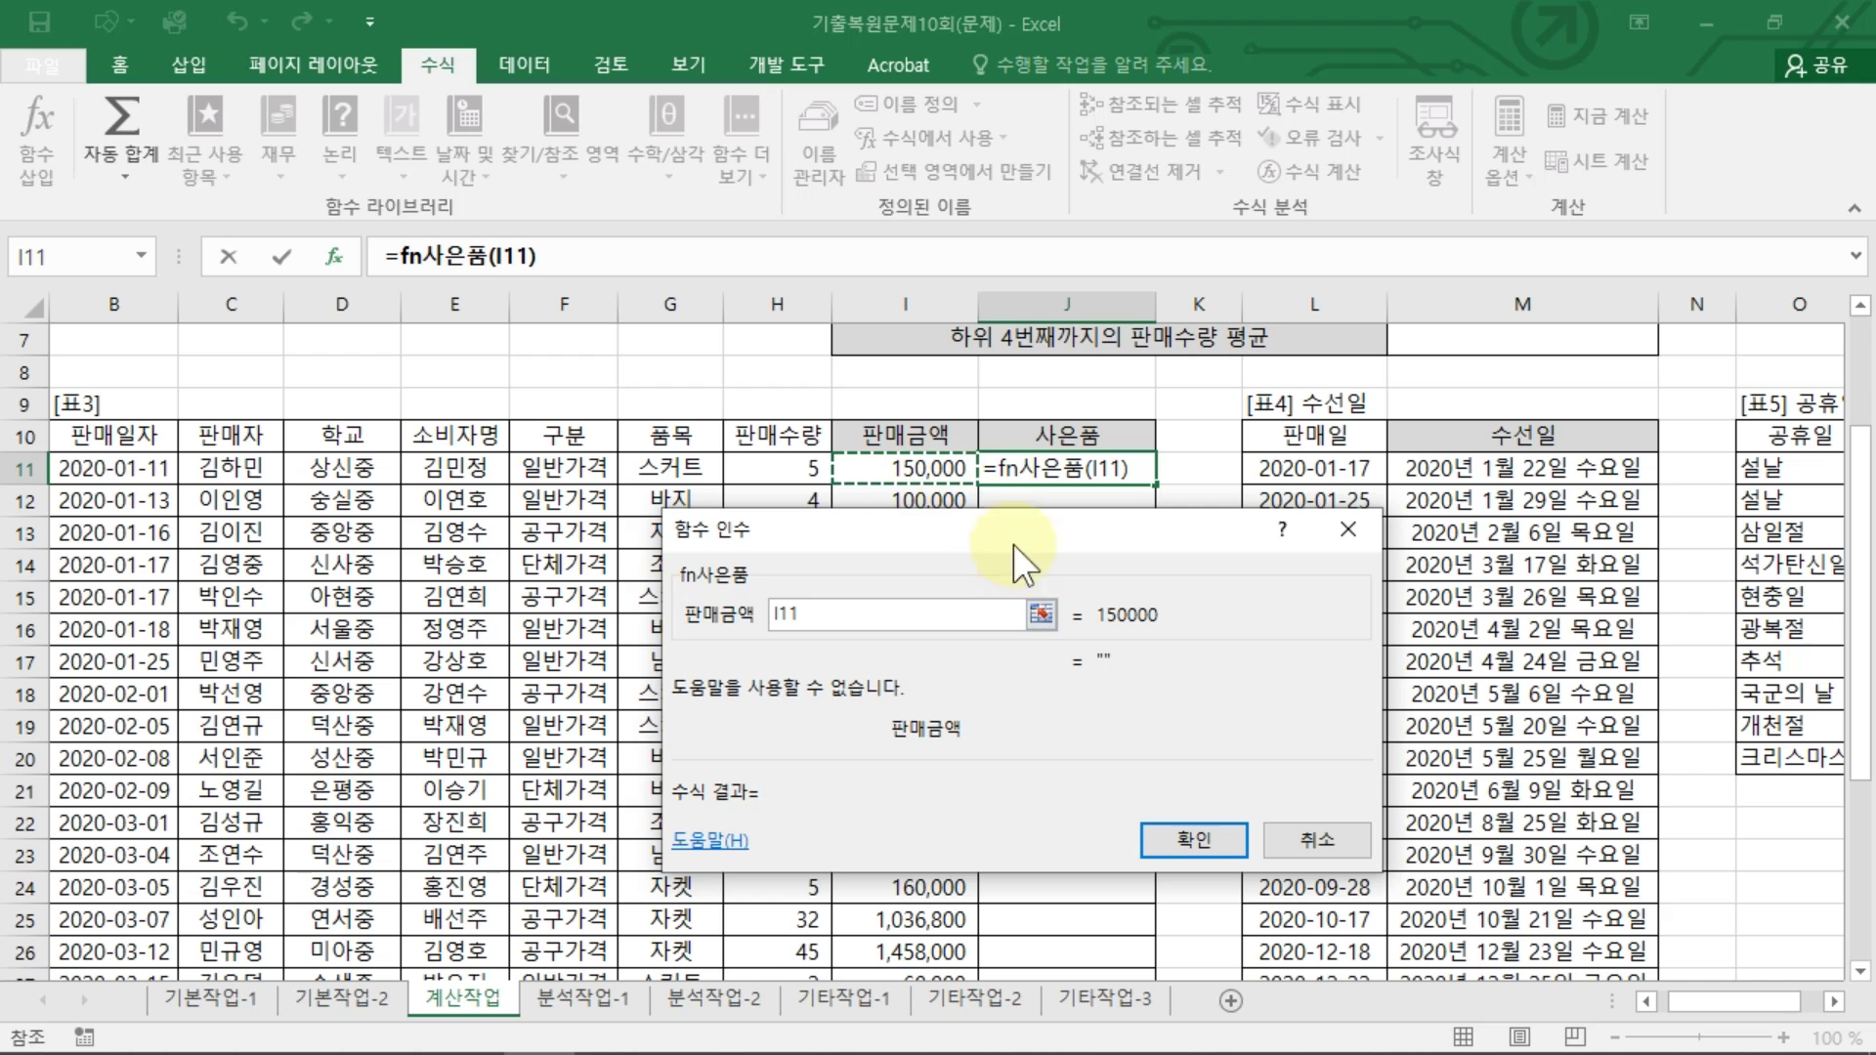
{"action": "left_click", "coordinate": [1192, 838]}
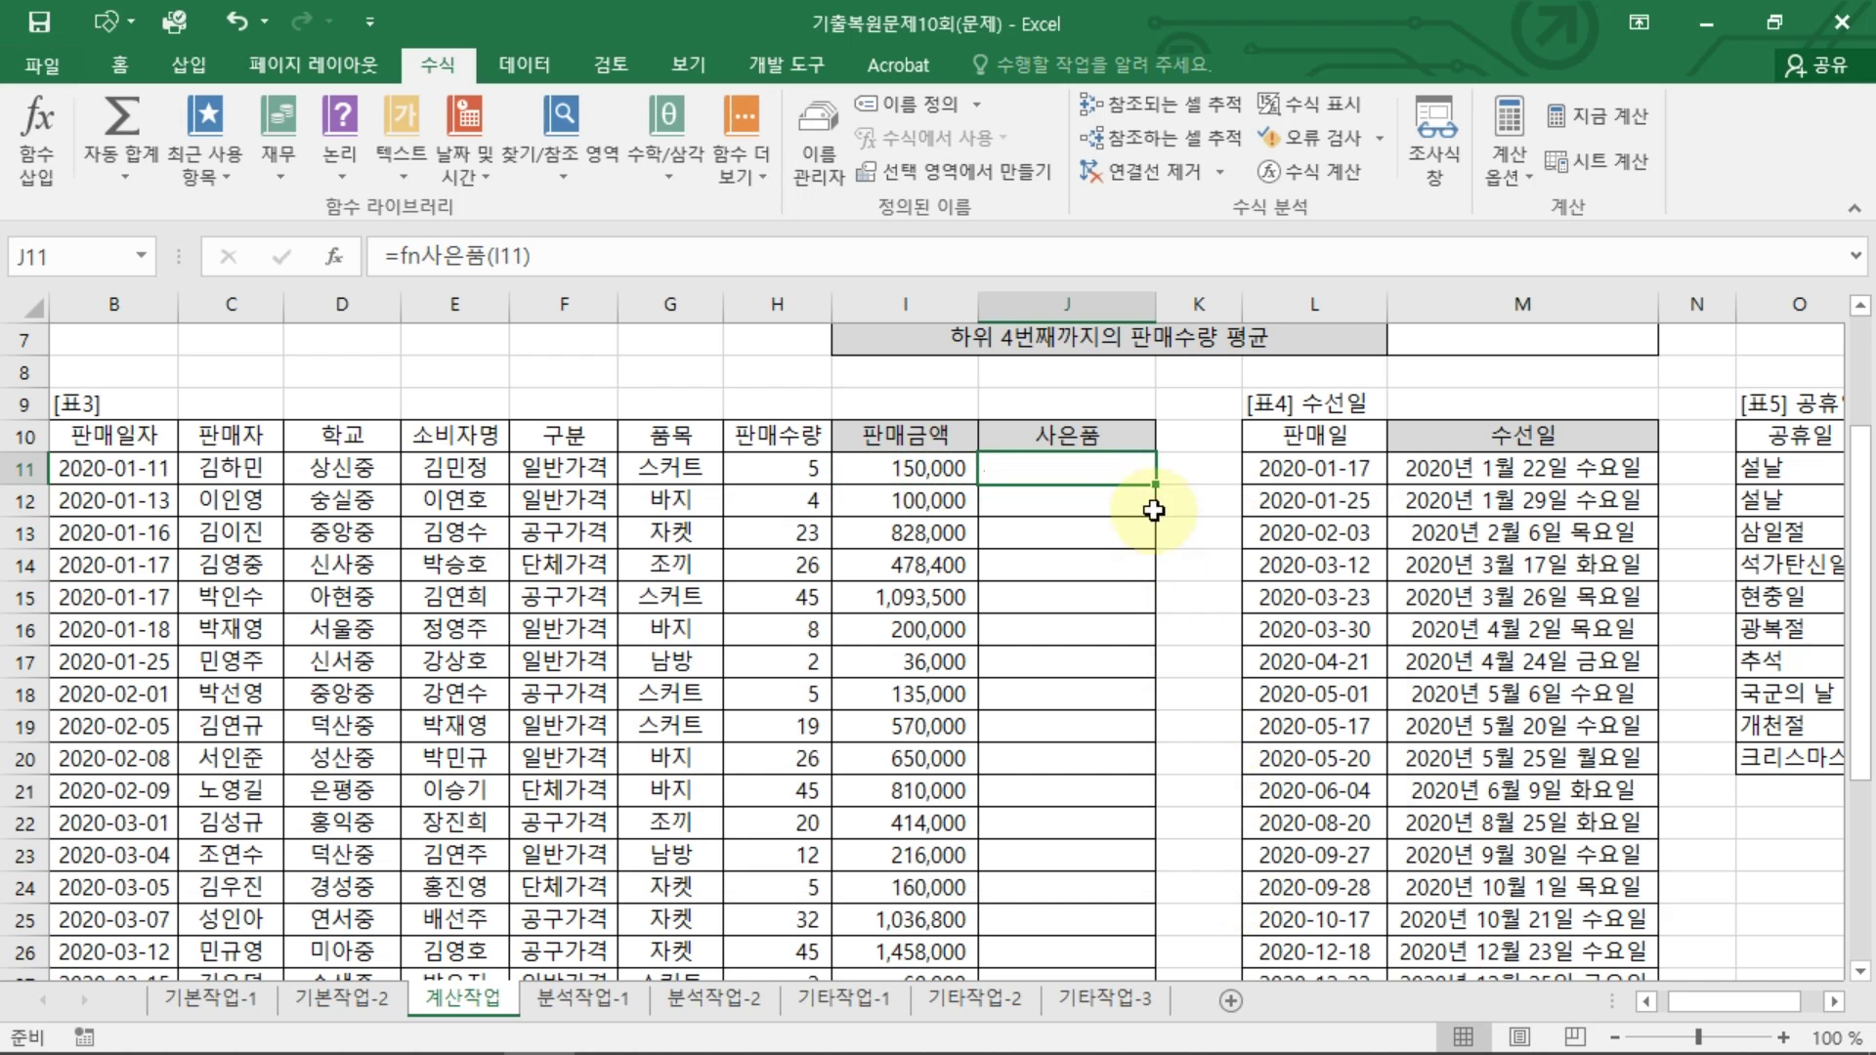
{"action": "double_click", "coordinate": [1157, 485]}
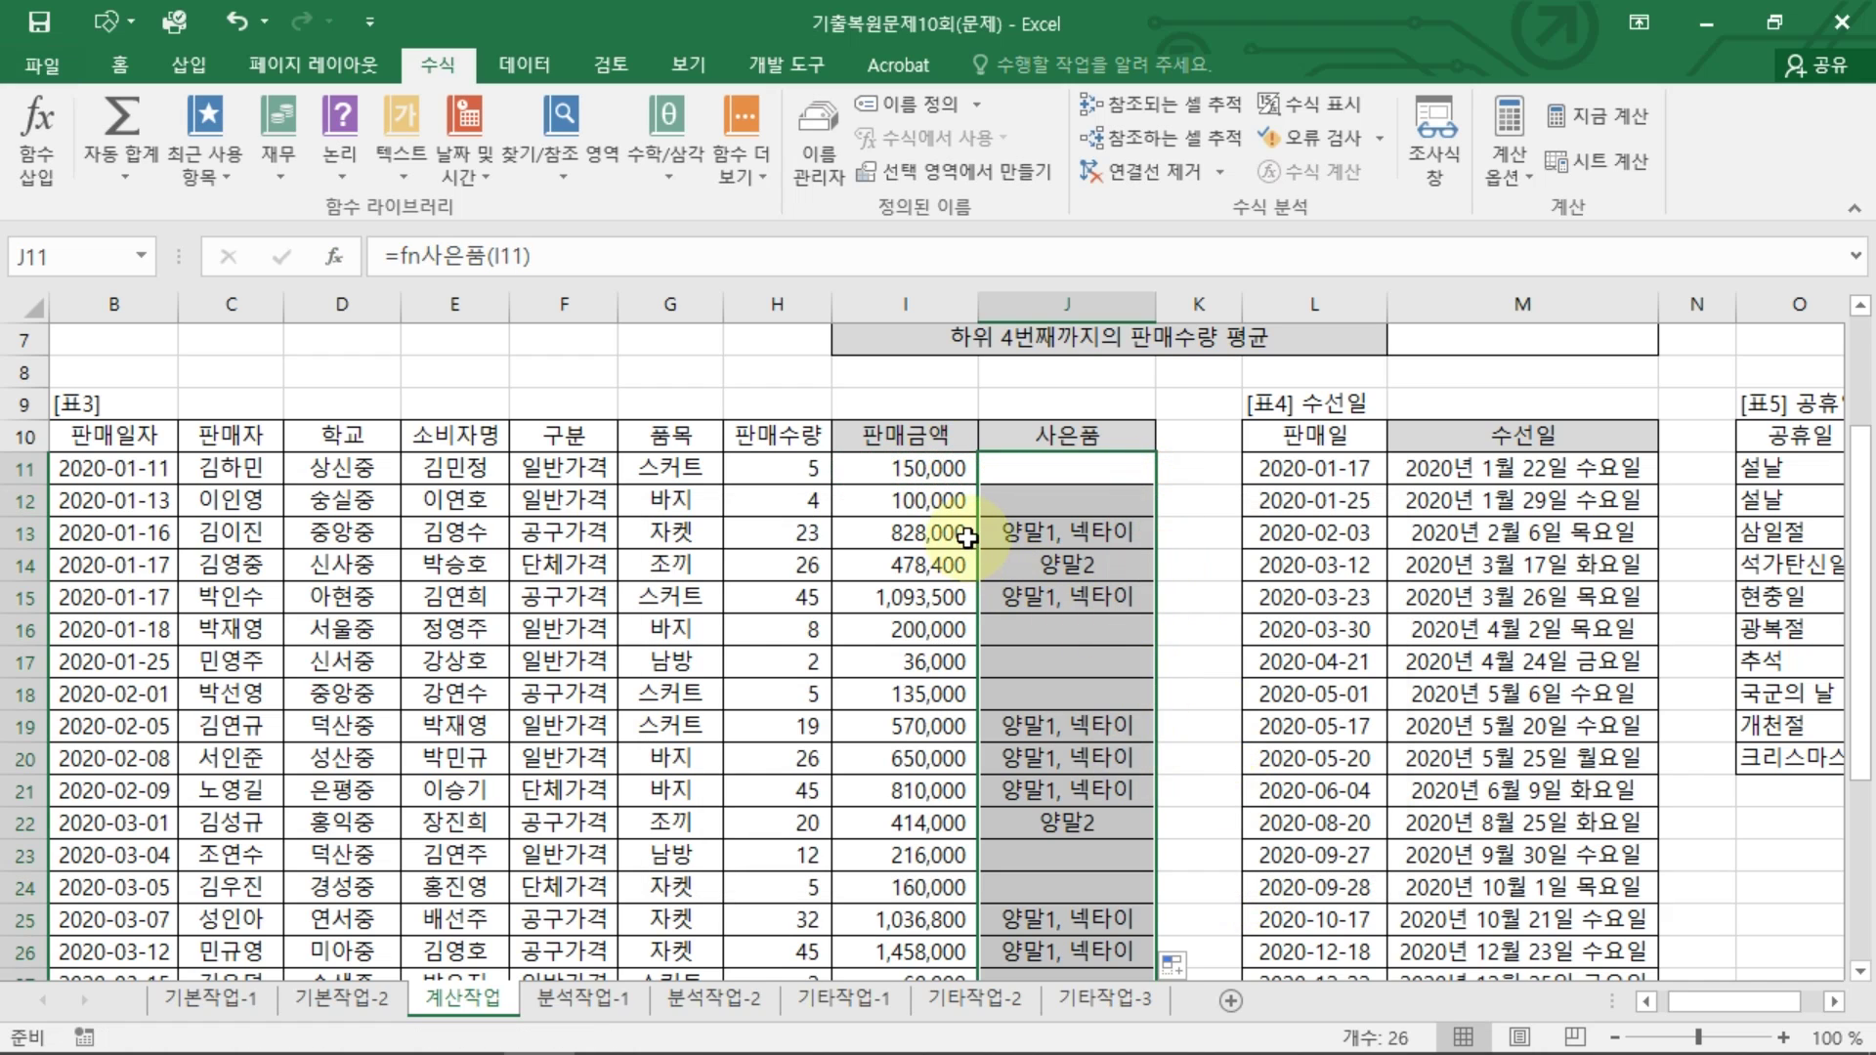
Step: Check several 사은품 results in 표3 against the 판매금액 of the same rows
{"action": "left_click", "coordinate": [1028, 534]}
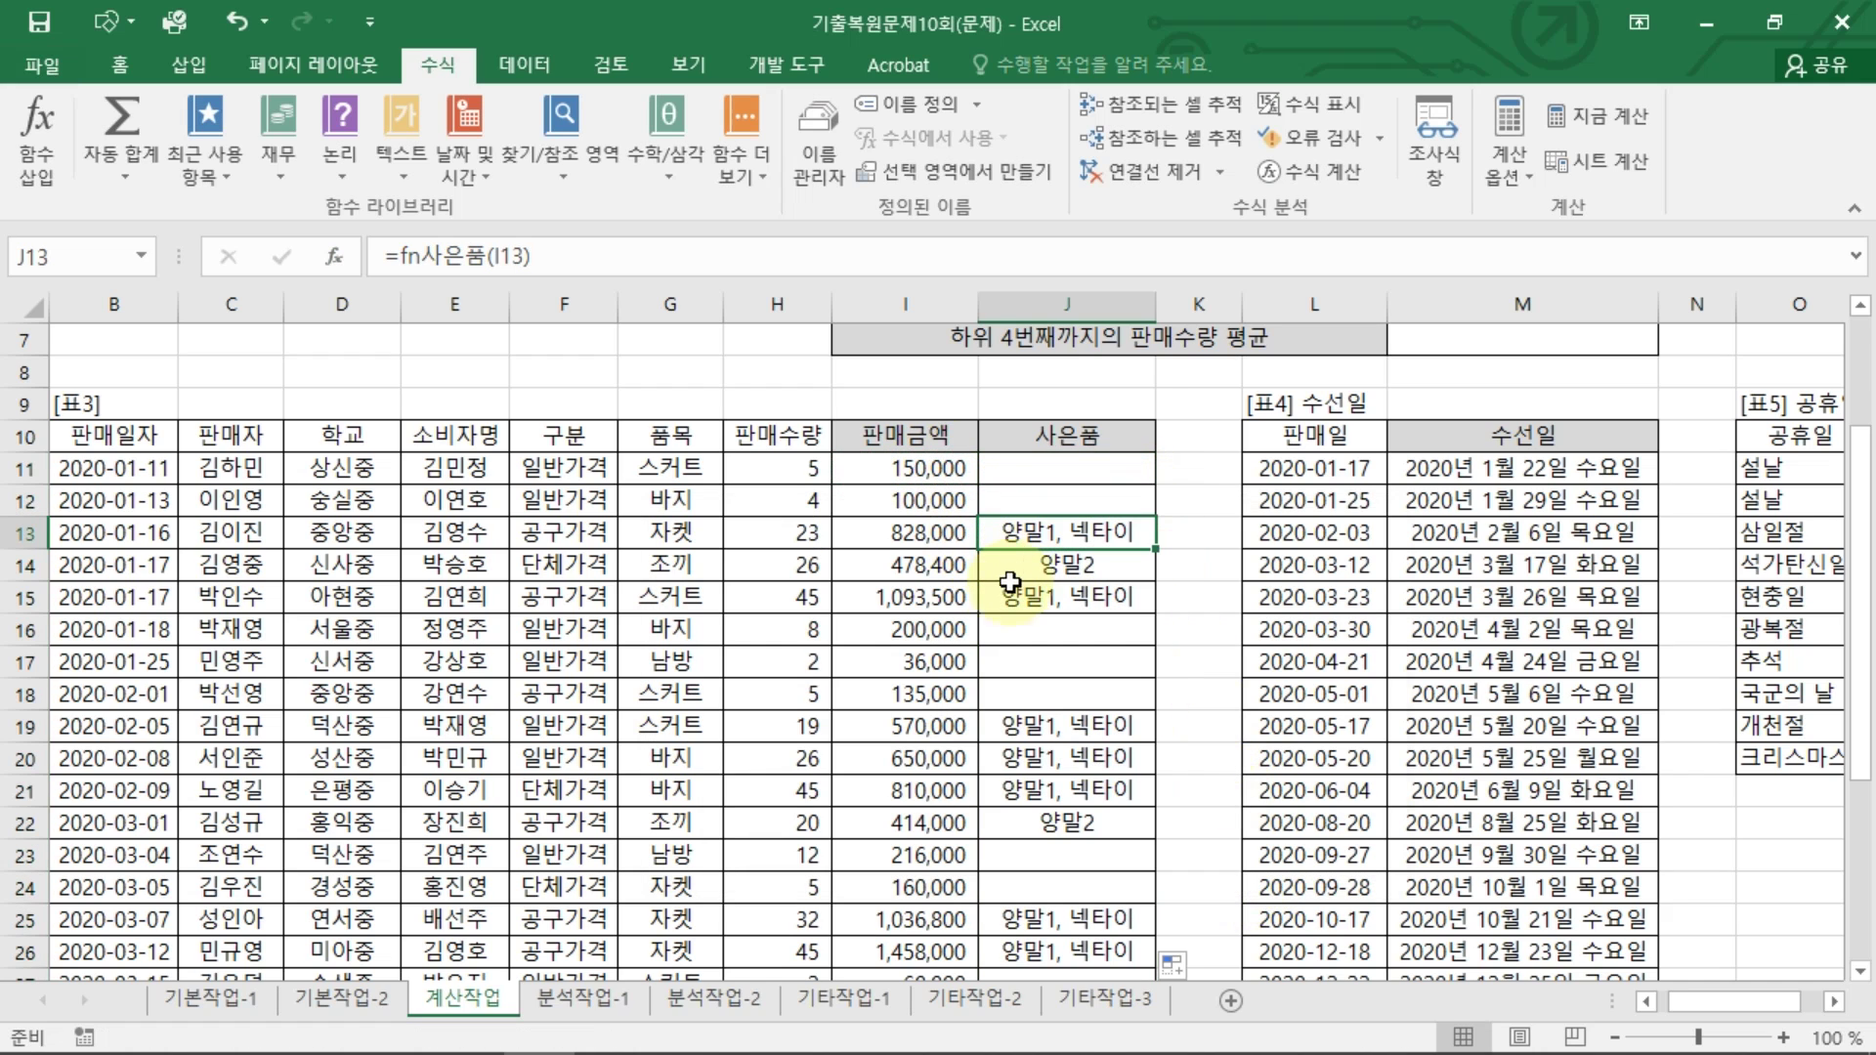
{"action": "left_click", "coordinate": [1077, 573]}
{"action": "left_click", "coordinate": [1075, 596]}
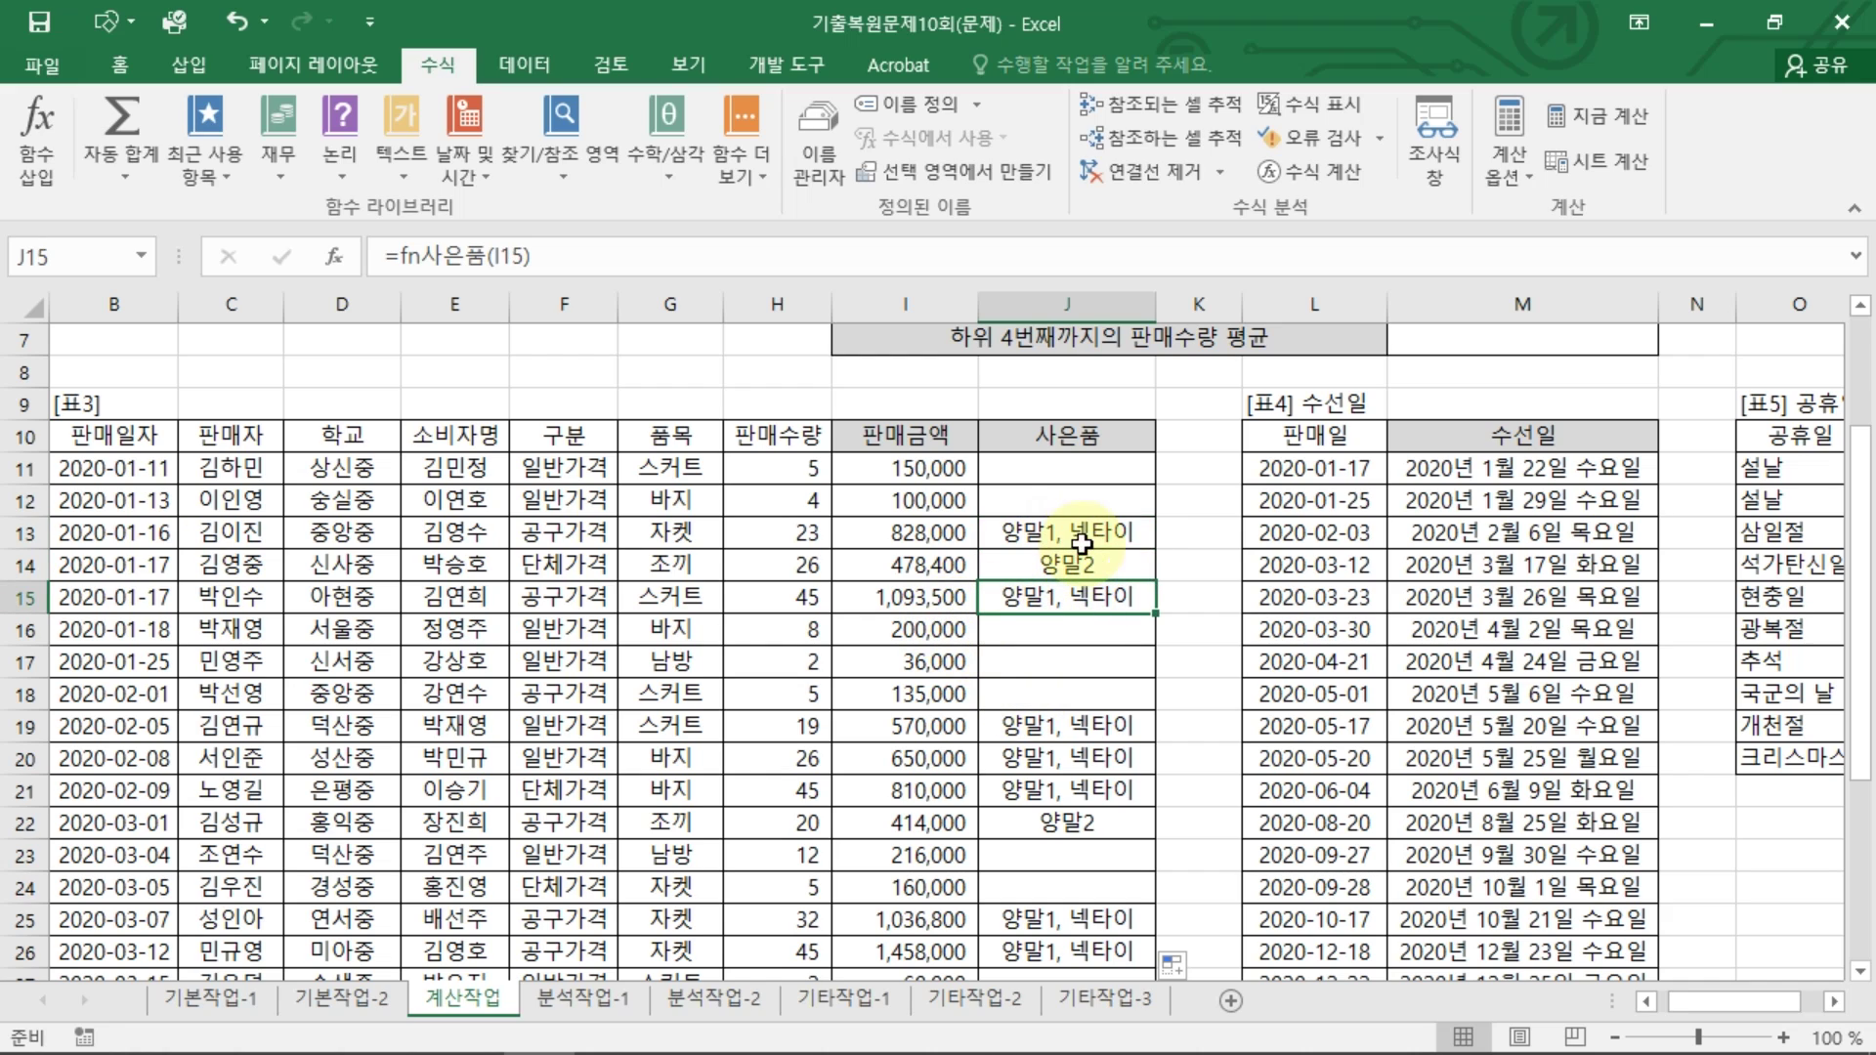
{"action": "left_click", "coordinate": [1095, 577]}
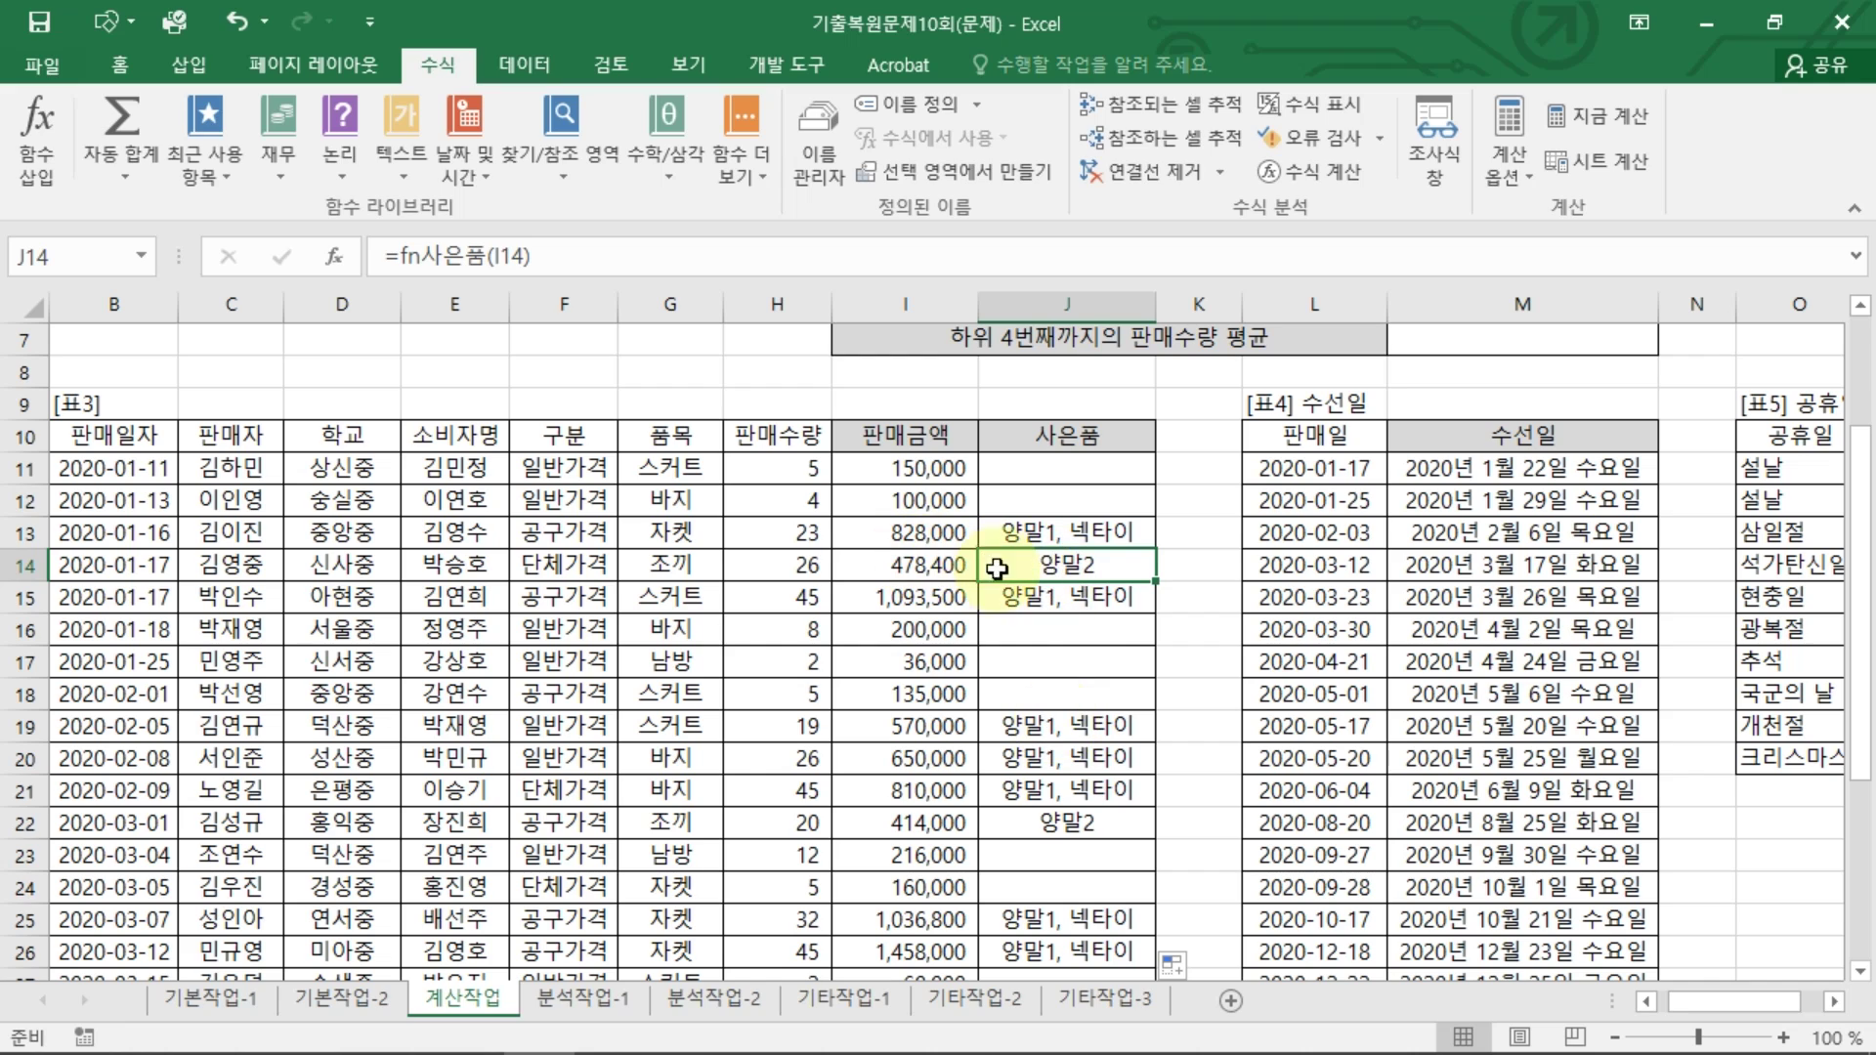
{"action": "left_click", "coordinate": [1065, 726]}
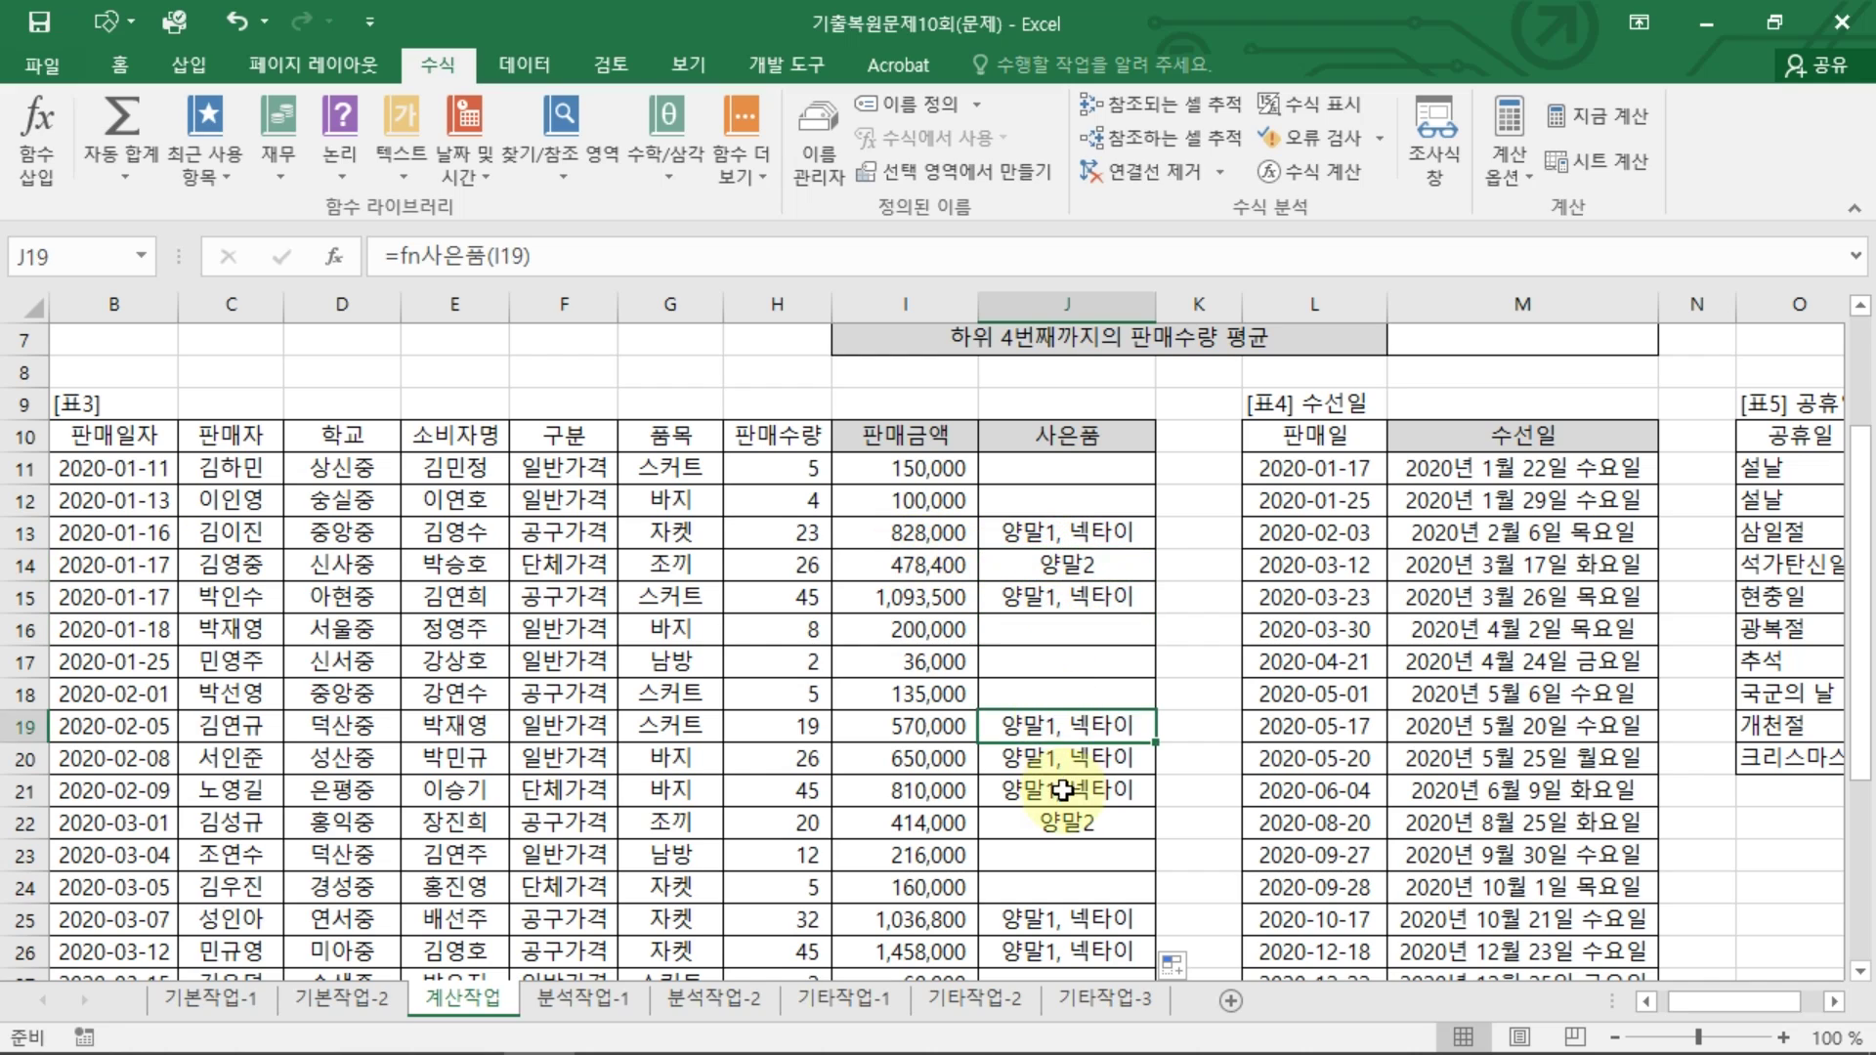
{"action": "left_click", "coordinate": [1085, 565]}
{"action": "left_click", "coordinate": [1087, 461]}
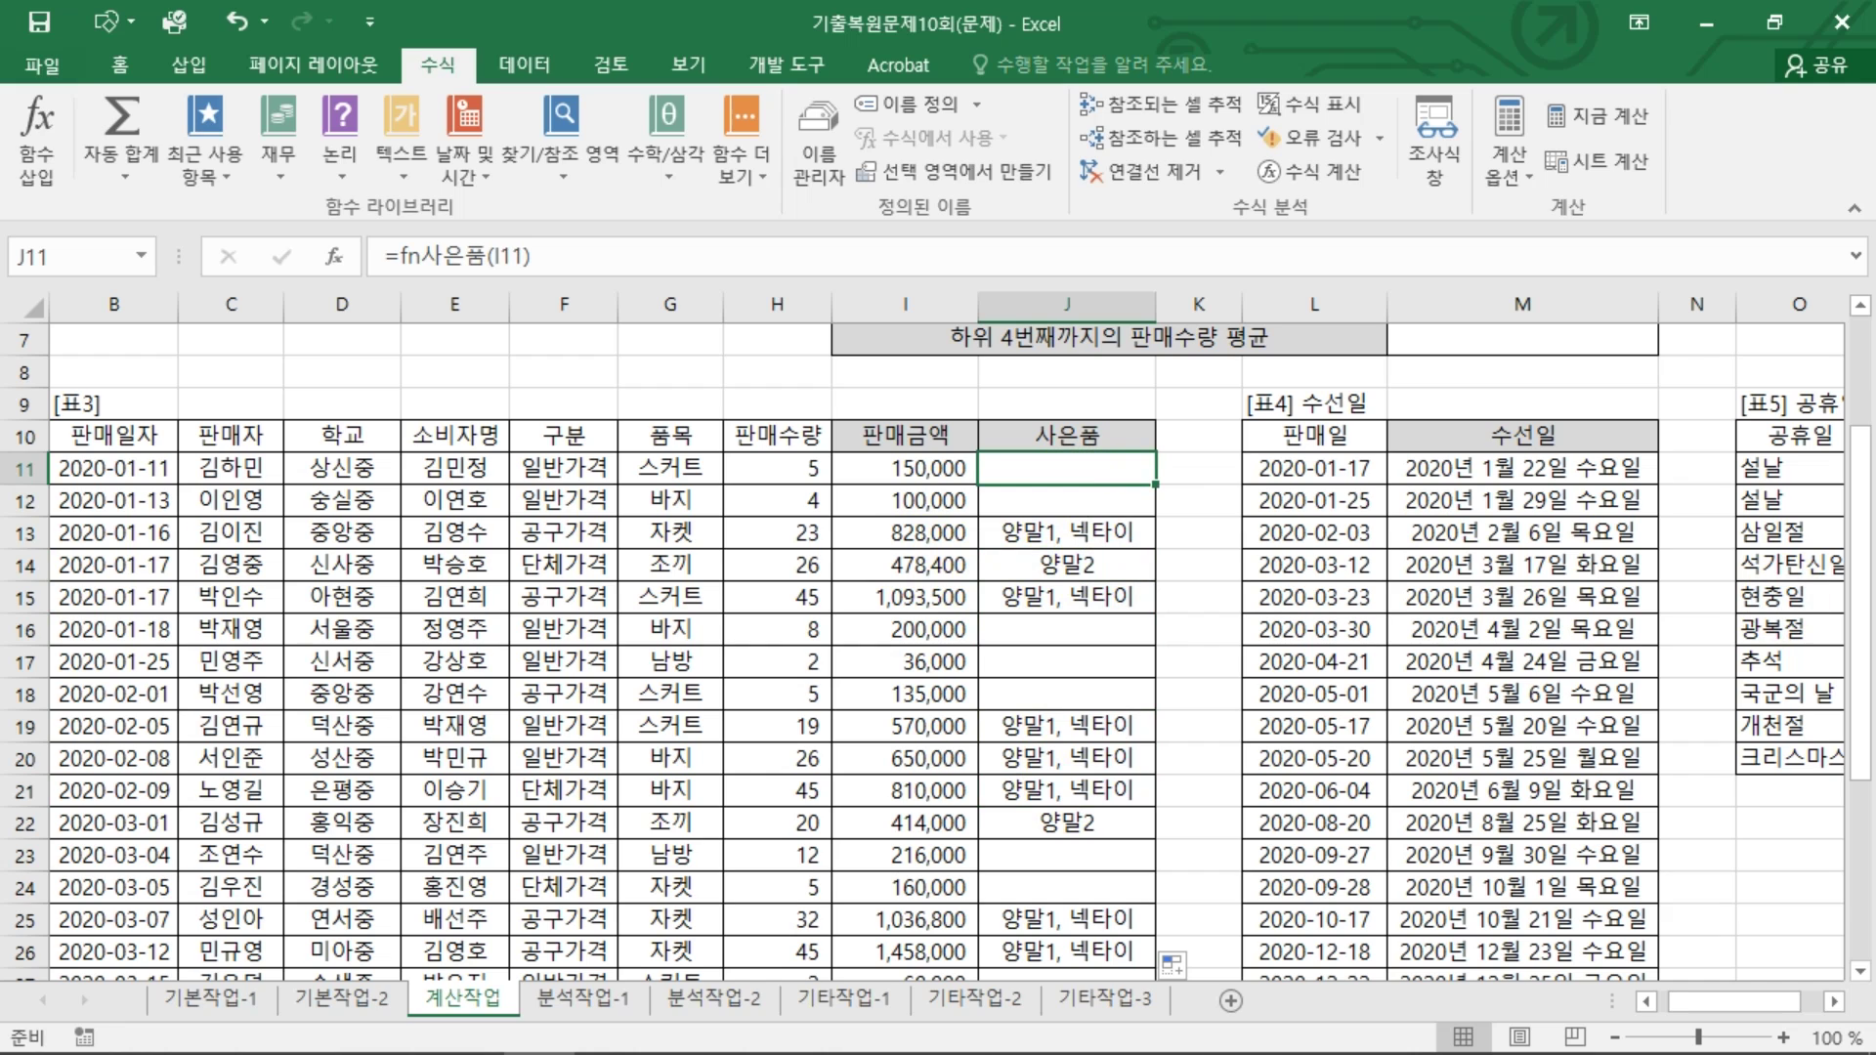
Step: Select cell J4 in 표2, where the 공구 row meets the 바지 column
{"action": "scroll", "coordinate": [1101, 473], "scroll_direction": "up", "scroll_amount": 2}
{"action": "left_click", "coordinate": [1105, 432]}
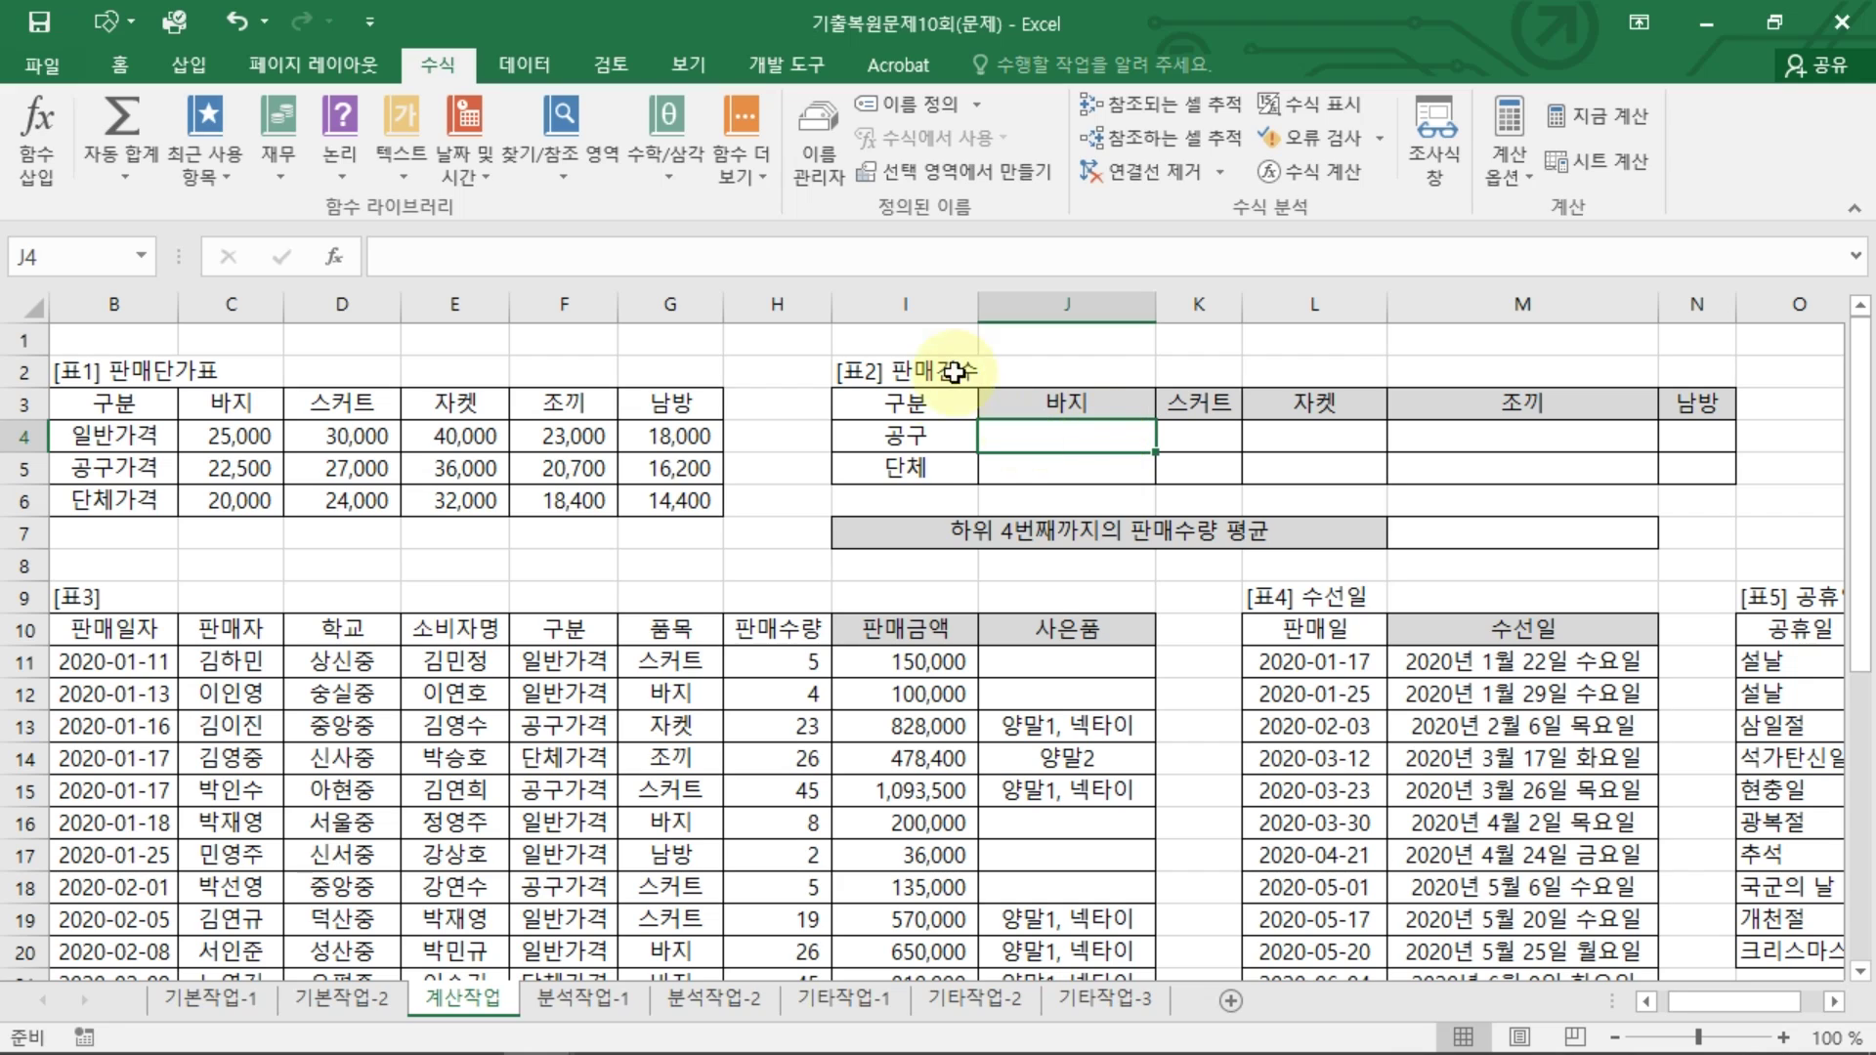
{"action": "key", "text": "ctrl+shift+d"}
{"action": "left_click_drag", "start_coordinate": [910, 449], "coordinate": [917, 449]}
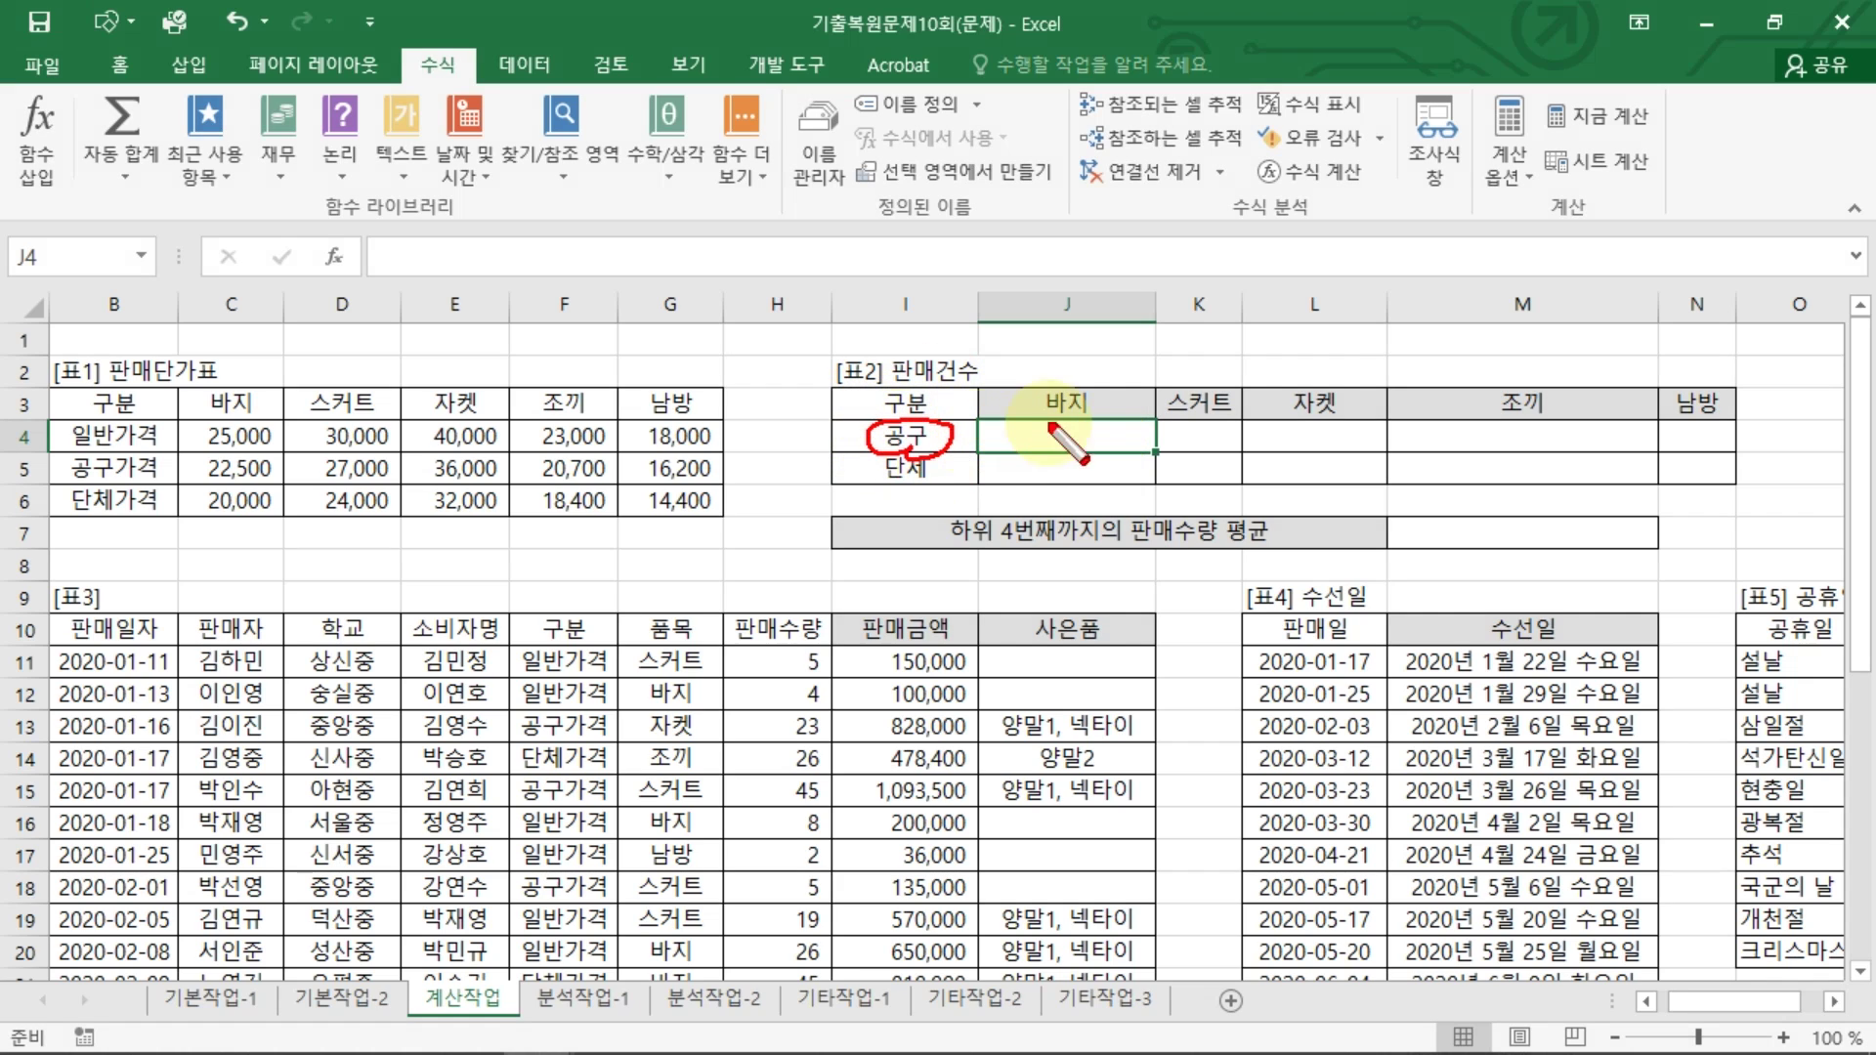
{"action": "mouse_move", "coordinate": [1087, 383]}
{"action": "left_mouse_down"}
{"action": "mouse_move", "coordinate": [1042, 392]}
{"action": "mouse_move", "coordinate": [1106, 396]}
{"action": "mouse_move", "coordinate": [1085, 381]}
{"action": "left_mouse_up"}
{"action": "mouse_move", "coordinate": [999, 432]}
{"action": "left_mouse_down"}
{"action": "mouse_move", "coordinate": [985, 456]}
{"action": "mouse_move", "coordinate": [1158, 430]}
{"action": "mouse_move", "coordinate": [987, 424]}
{"action": "left_mouse_up"}
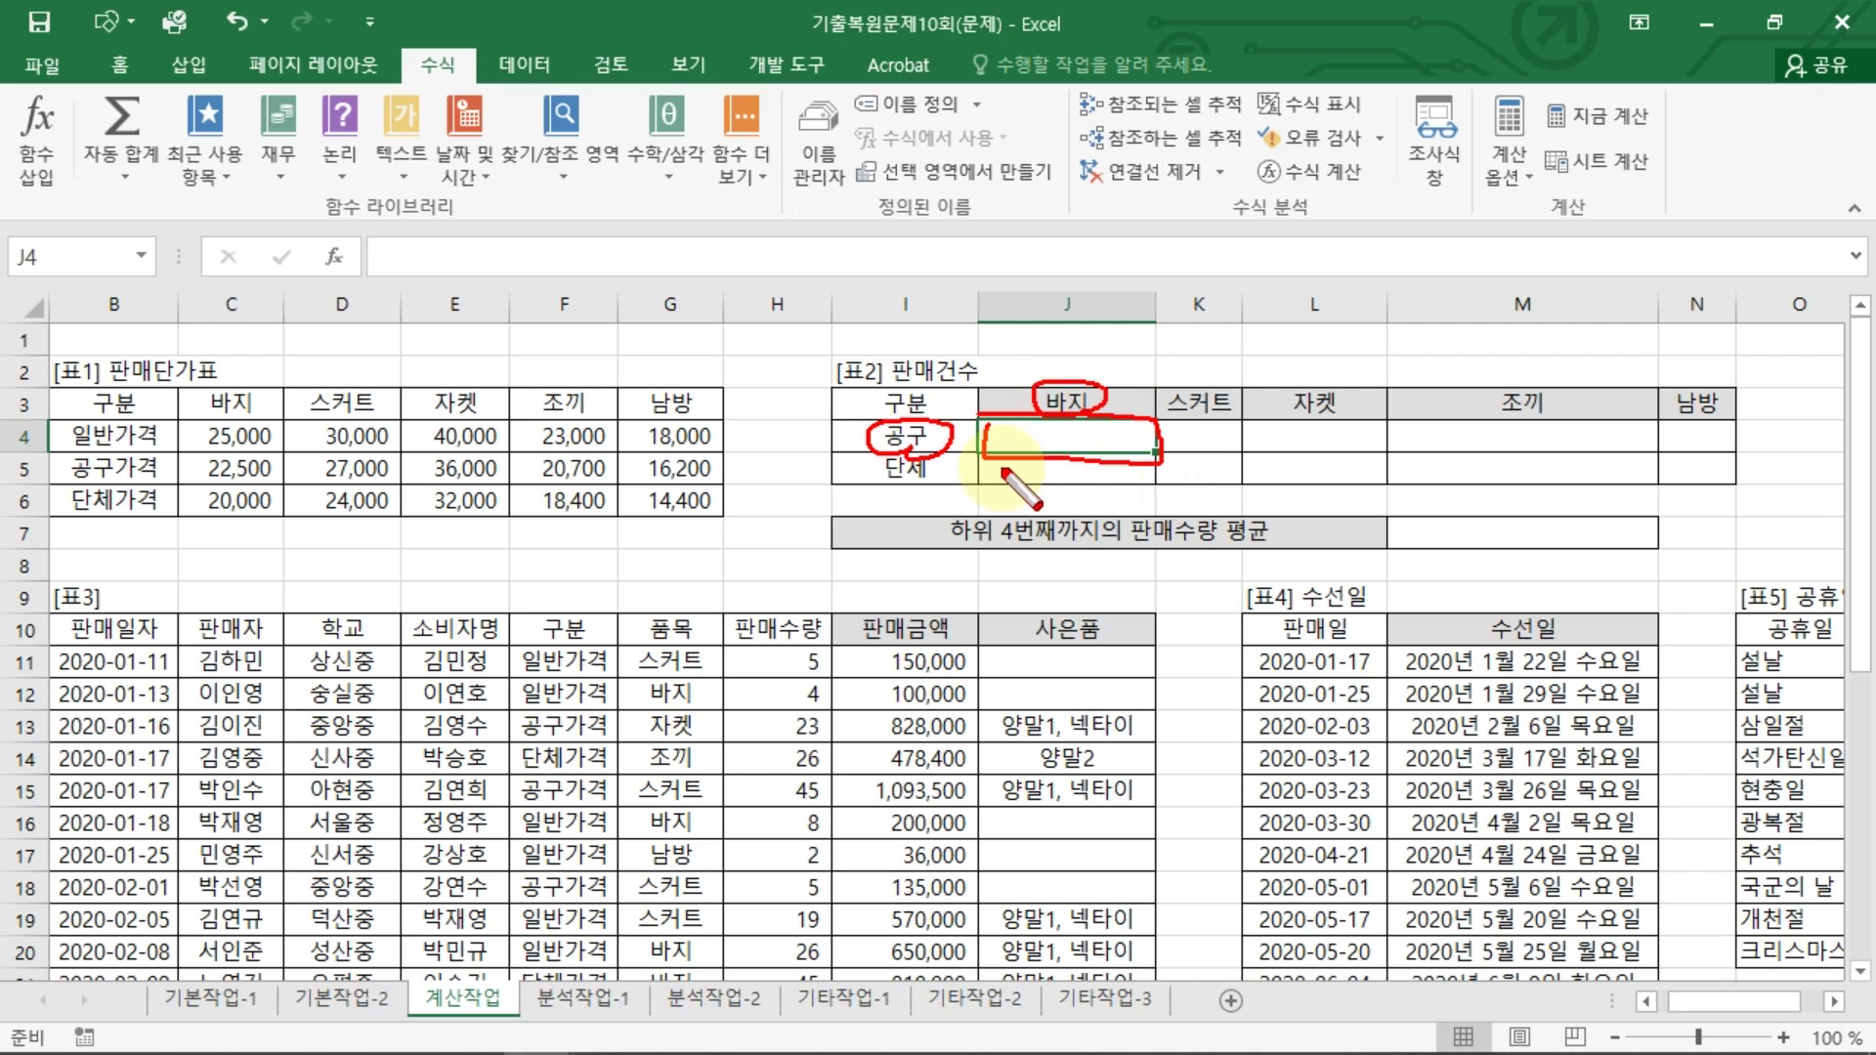
{"action": "key", "text": "Escape"}
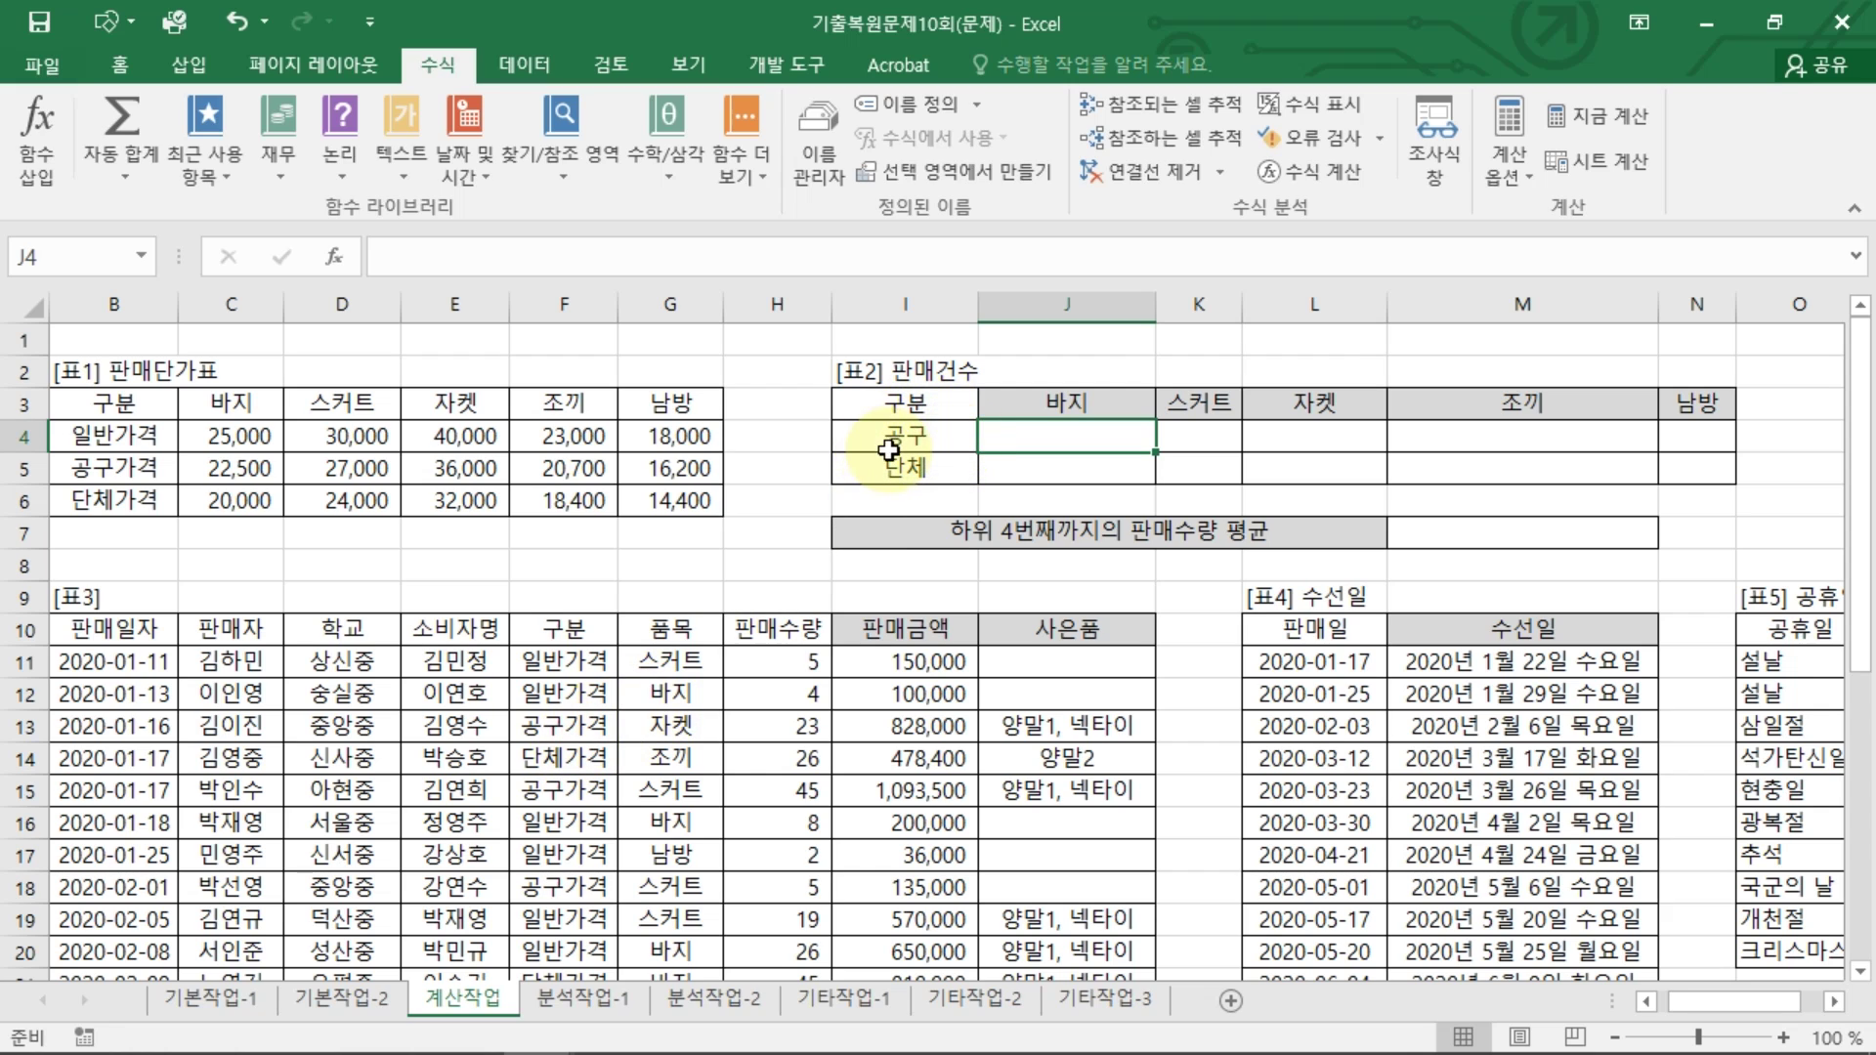
{"action": "key", "text": "ctrl+shift+d"}
{"action": "mouse_move", "coordinate": [897, 466]}
{"action": "left_mouse_down"}
{"action": "mouse_move", "coordinate": [923, 460]}
{"action": "mouse_move", "coordinate": [901, 468]}
{"action": "left_mouse_up"}
{"action": "left_click_drag", "start_coordinate": [591, 791], "coordinate": [567, 728]}
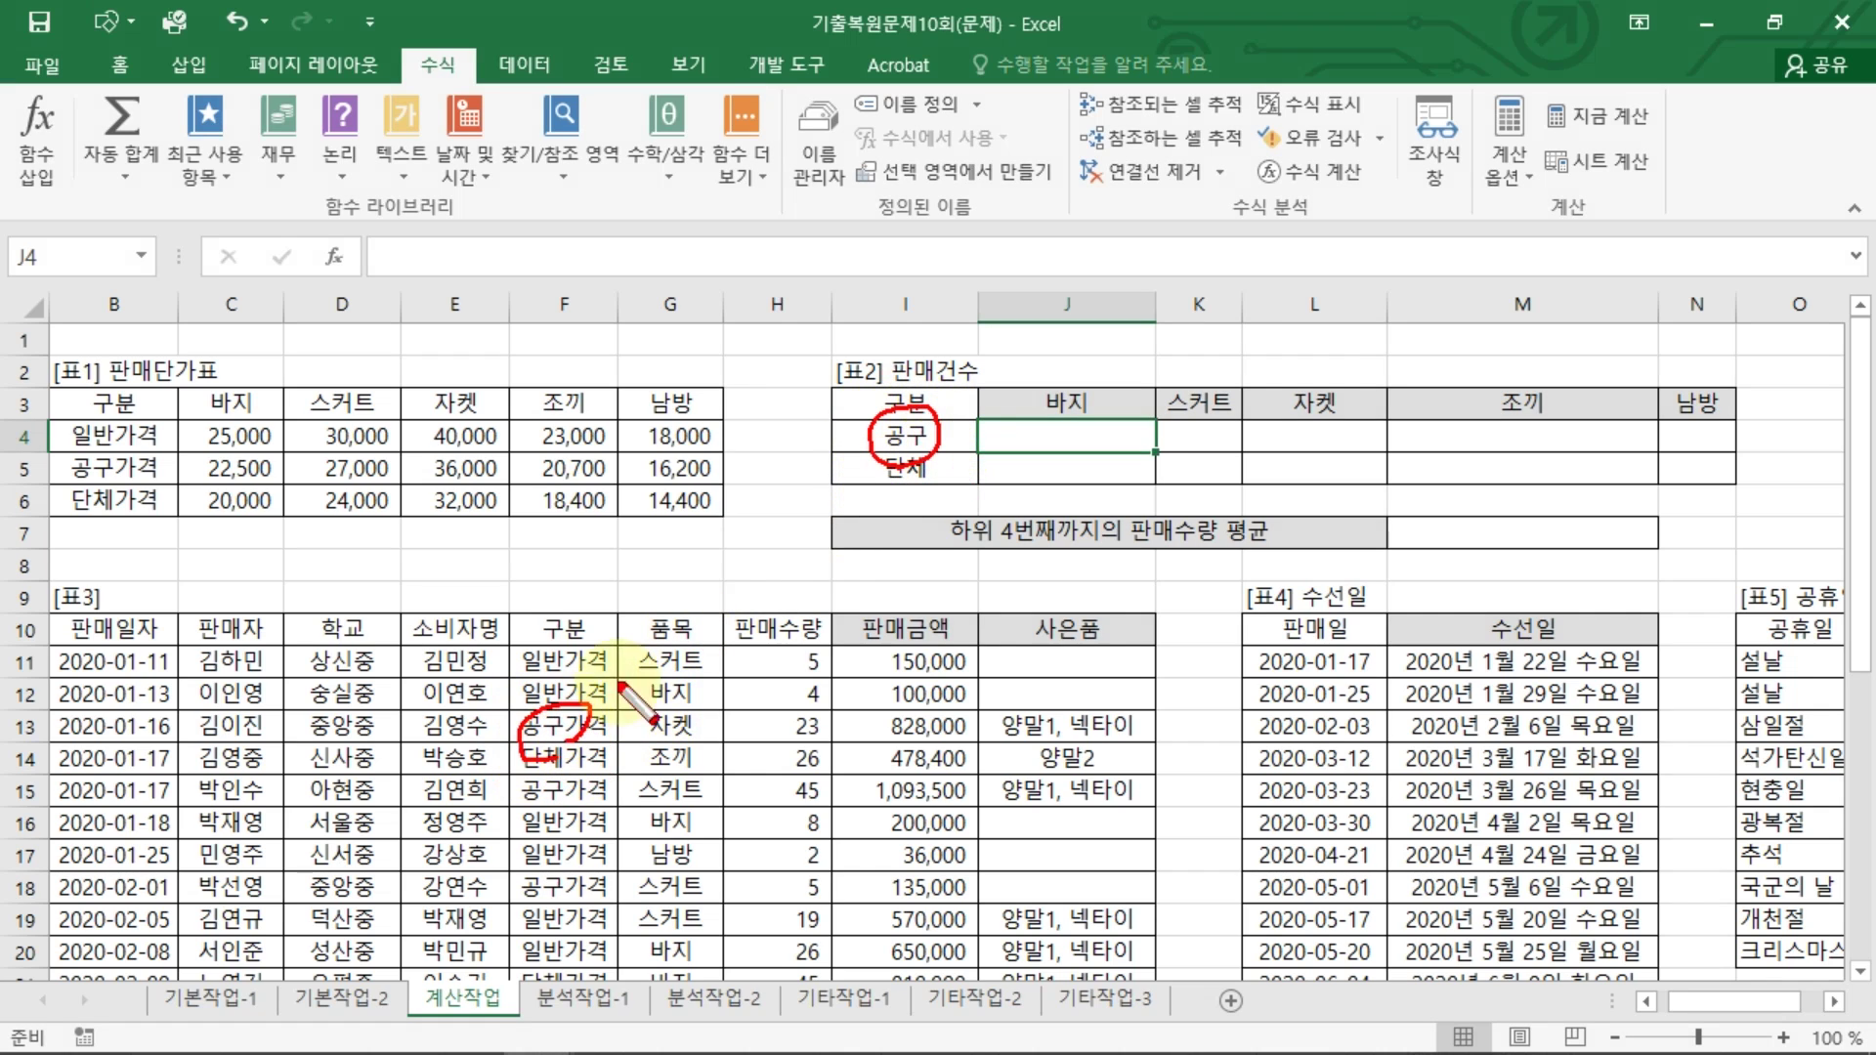
{"action": "key", "text": "Escape"}
Step: Begin J4's formula with =SUM((LEFT($F$11:$F$36,2) to take the first two characters of 표3's 구분 entries
{"action": "type", "text": "=S"}
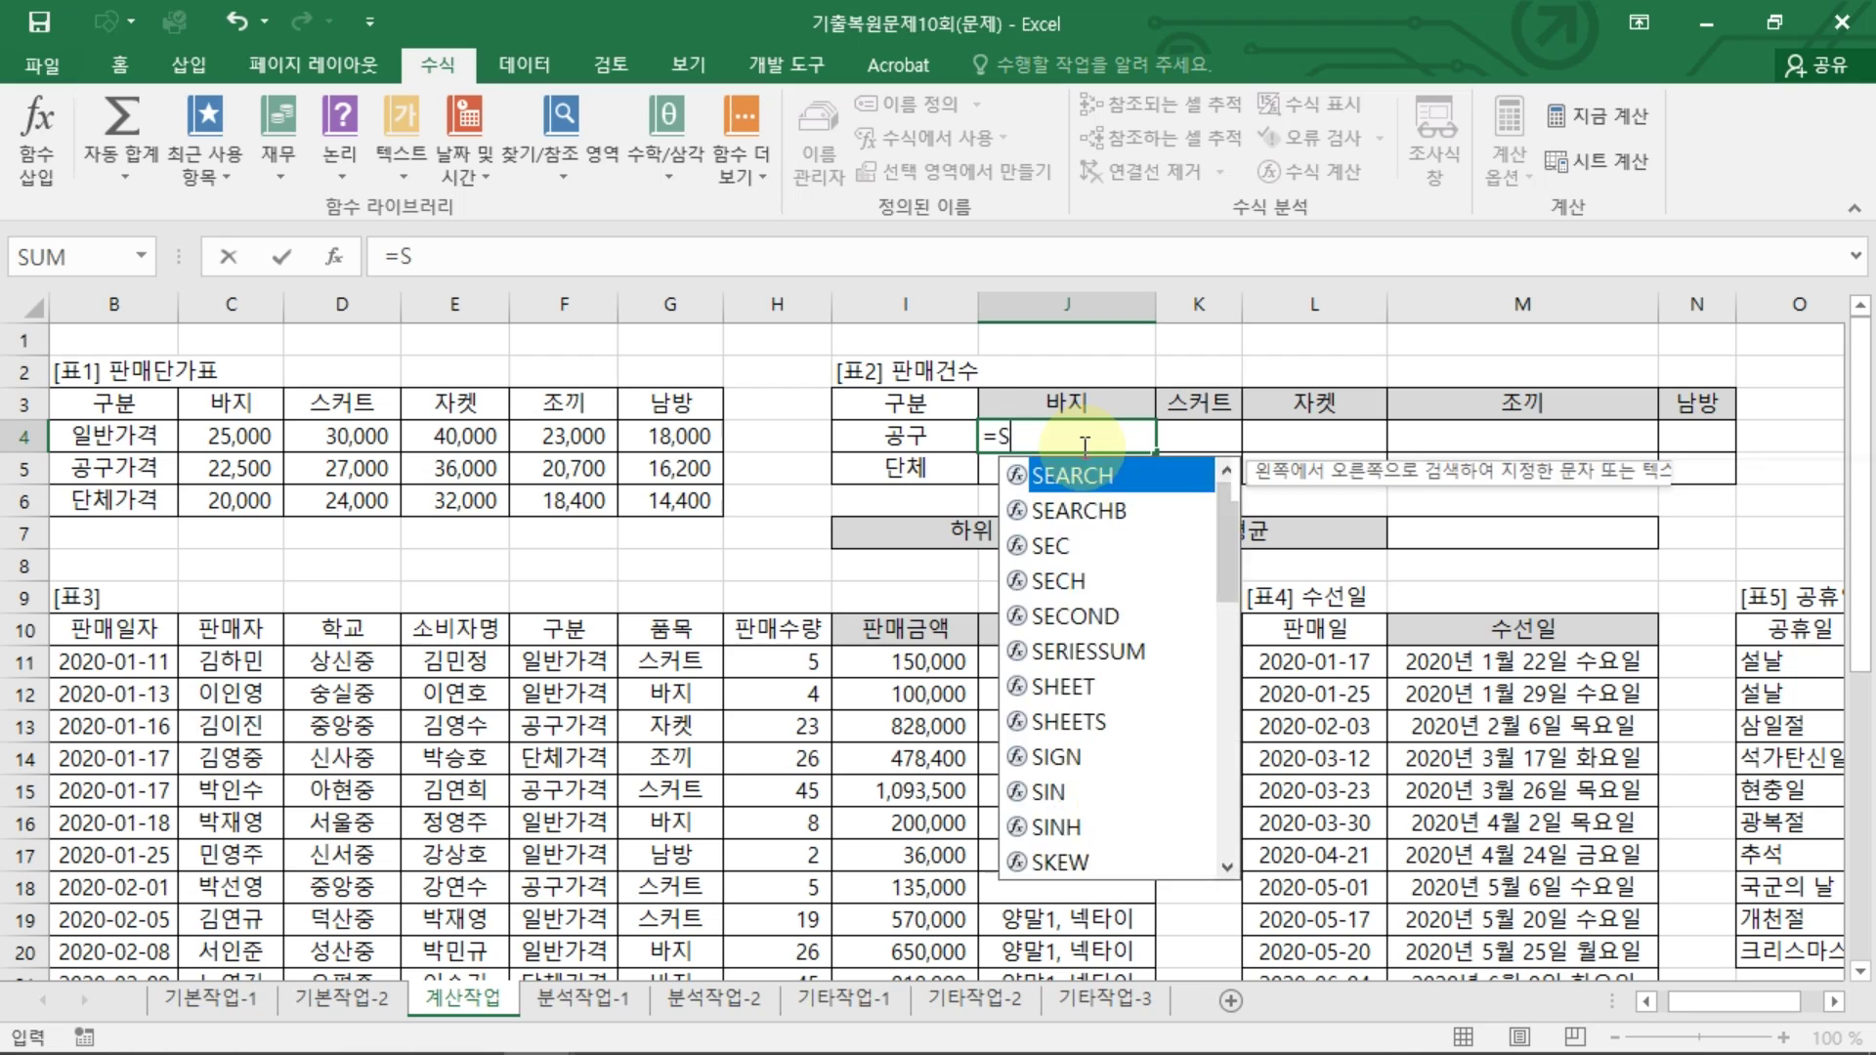
{"action": "type", "text": "UM("}
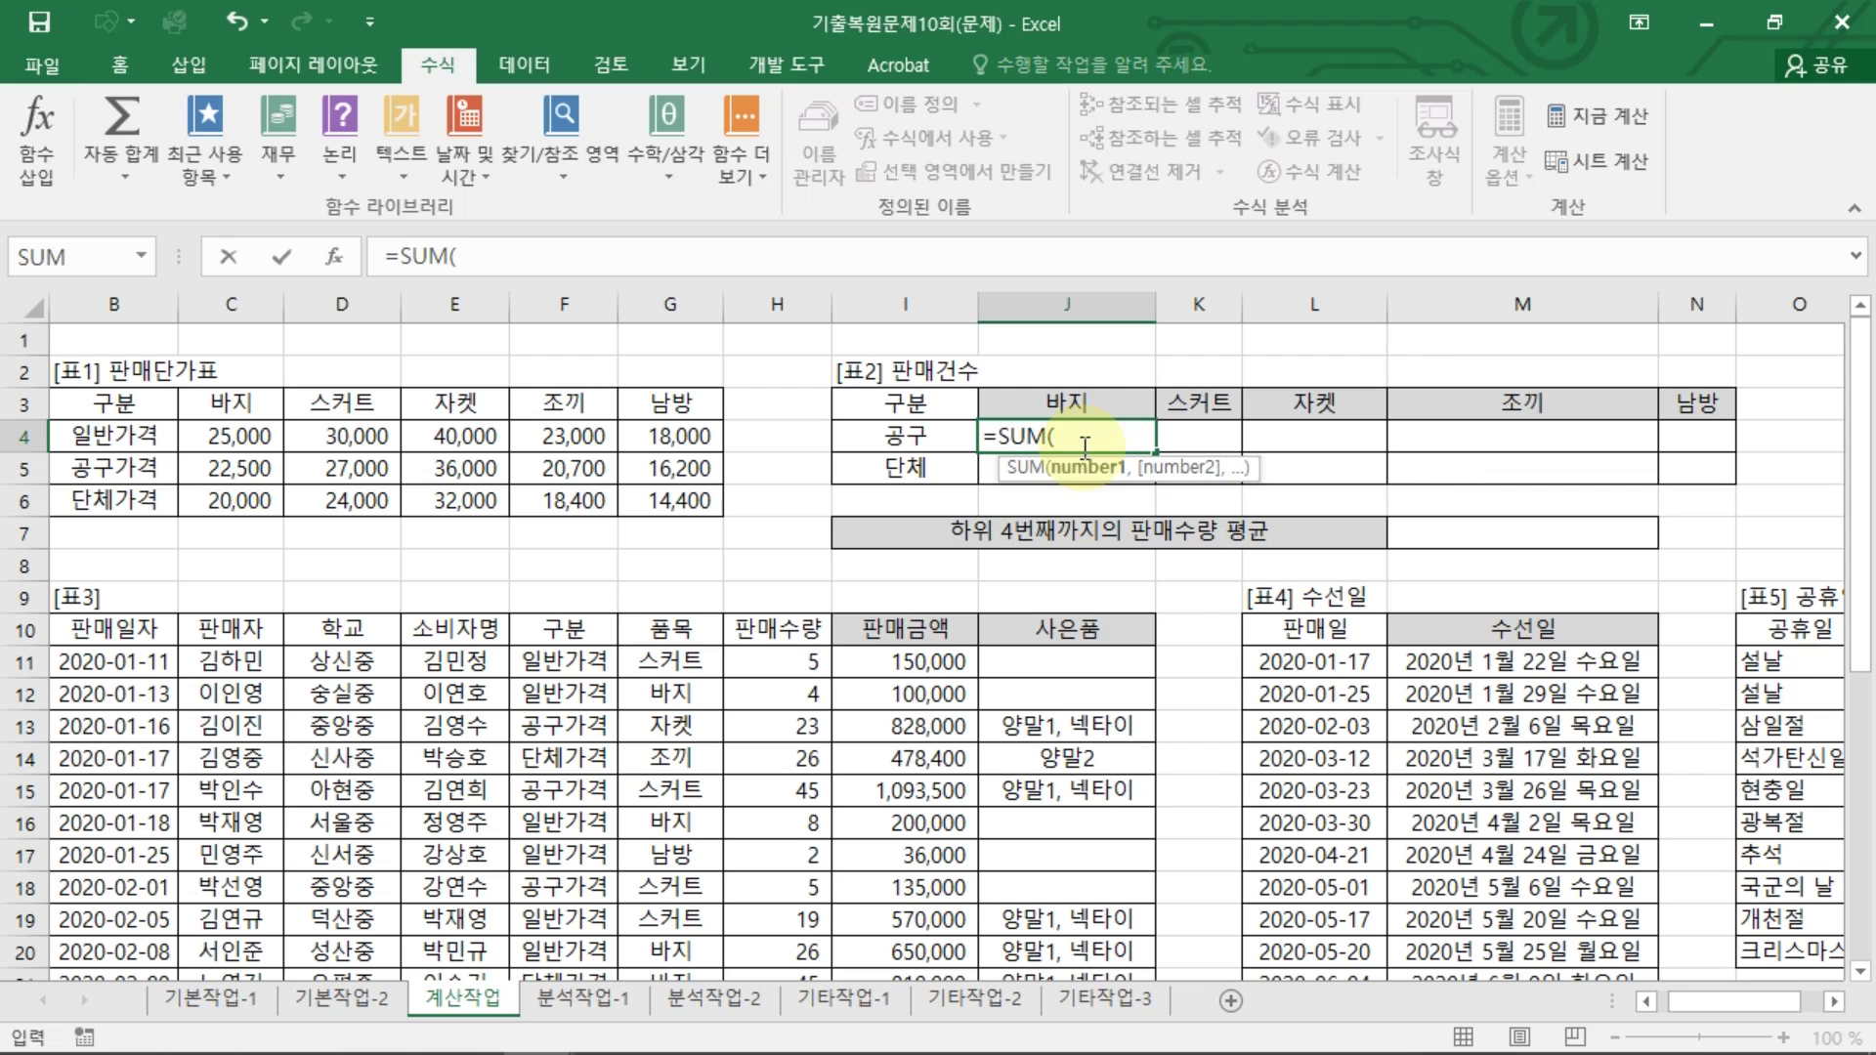
{"action": "type", "text": "L"}
{"action": "key", "text": "BackSpace"}
{"action": "type", "text": "(LEFT("}
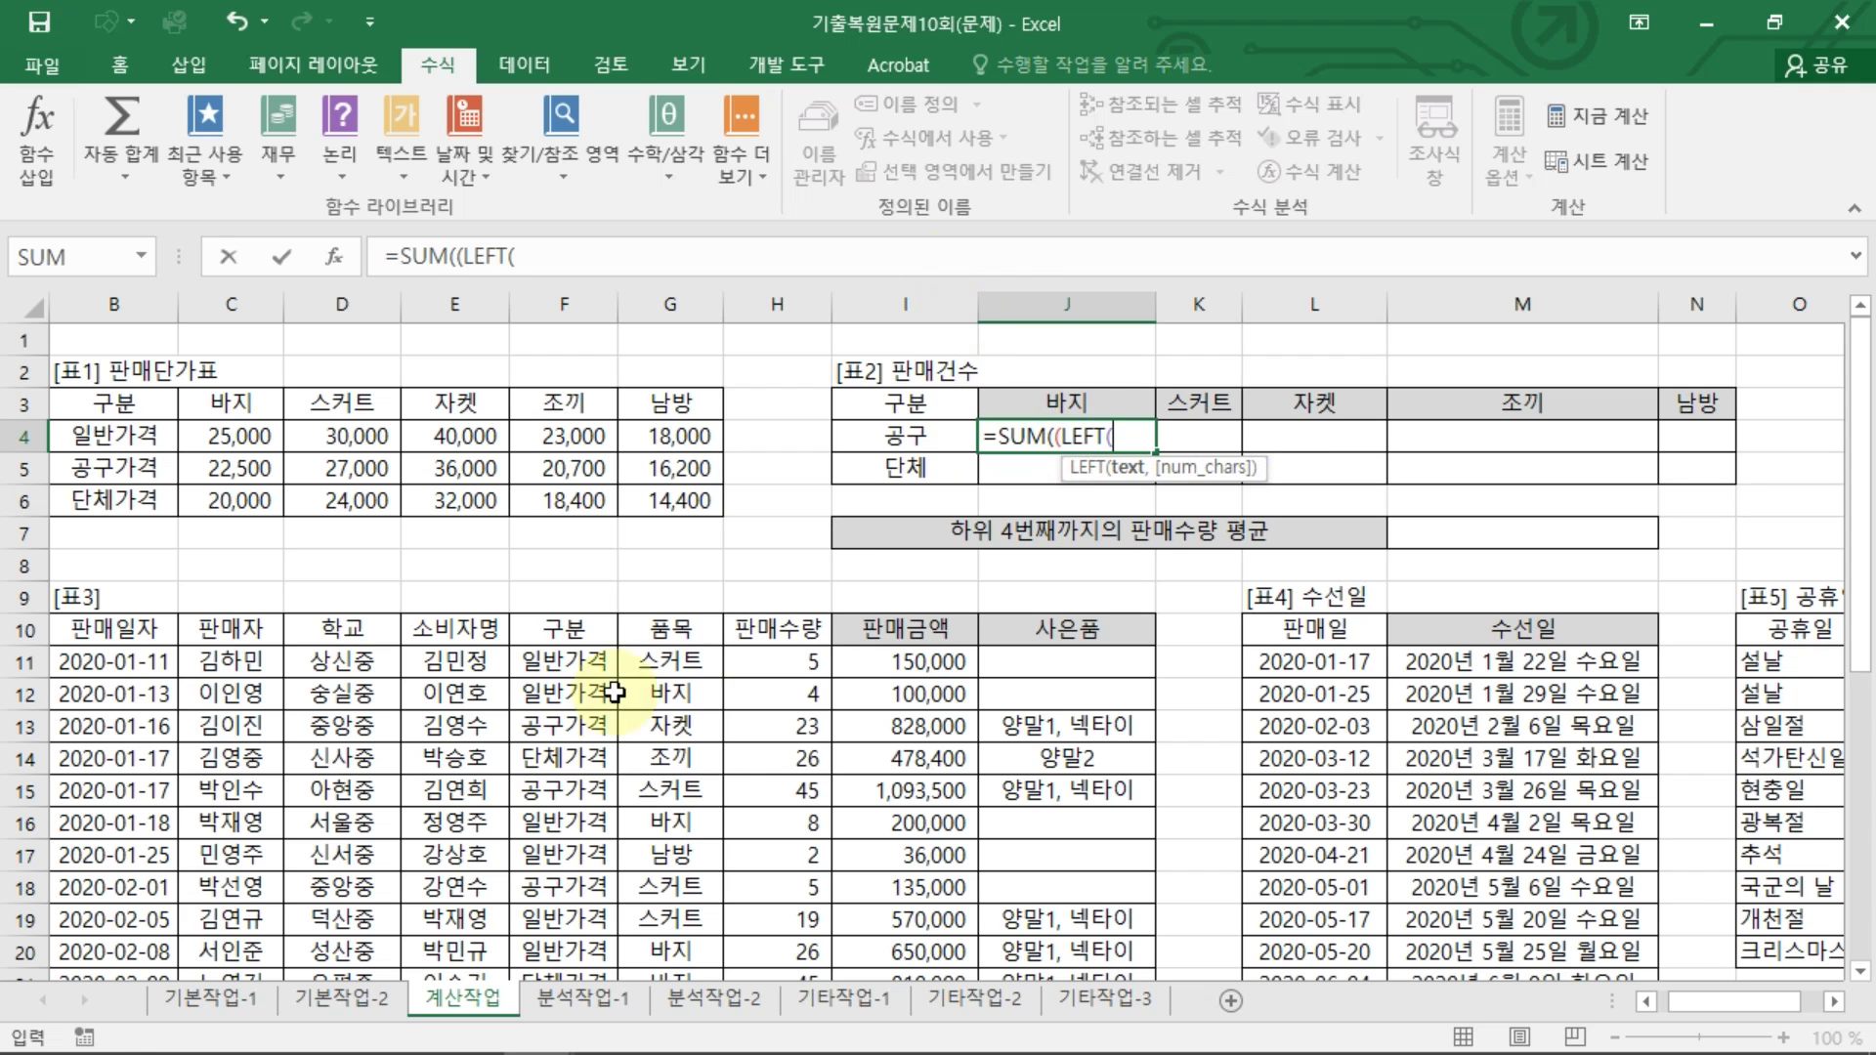
{"action": "left_click_drag", "start_coordinate": [564, 661], "coordinate": [607, 955]}
{"action": "key", "text": "F4"}
{"action": "type", "text": ",2"}
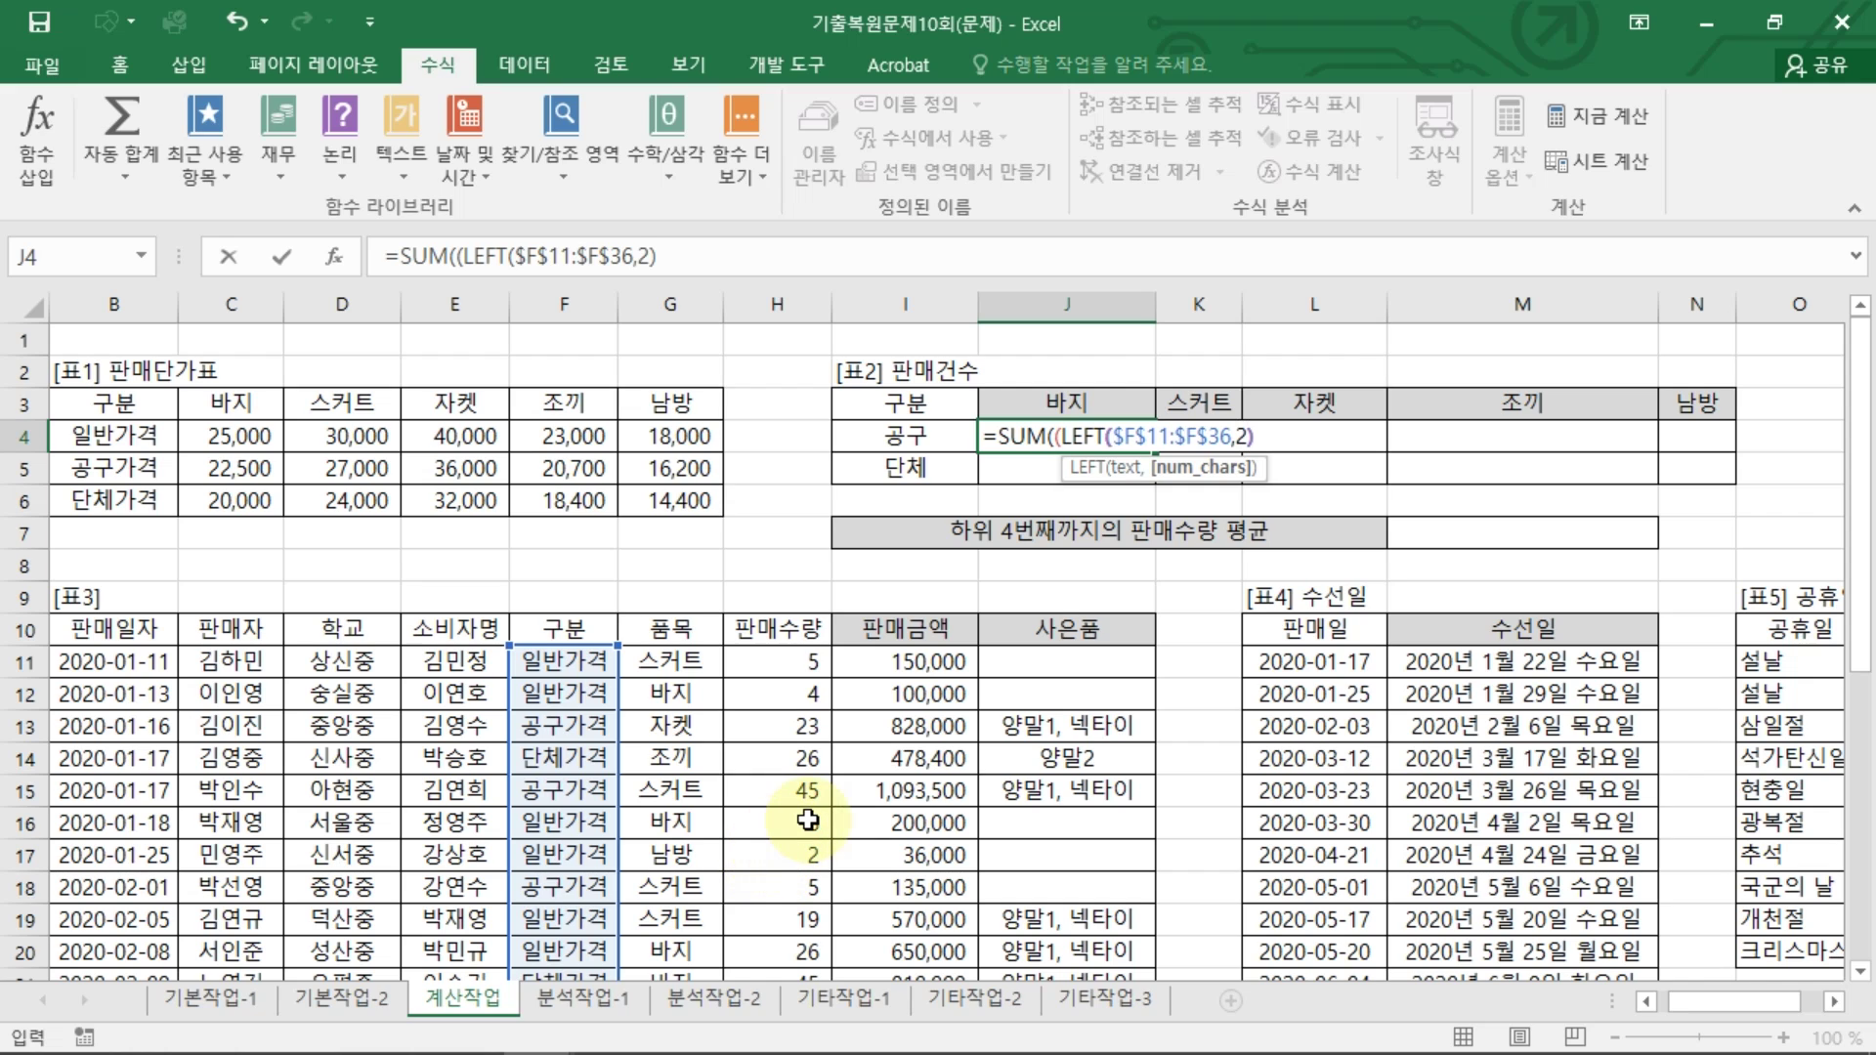
{"action": "type", "text": ")"}
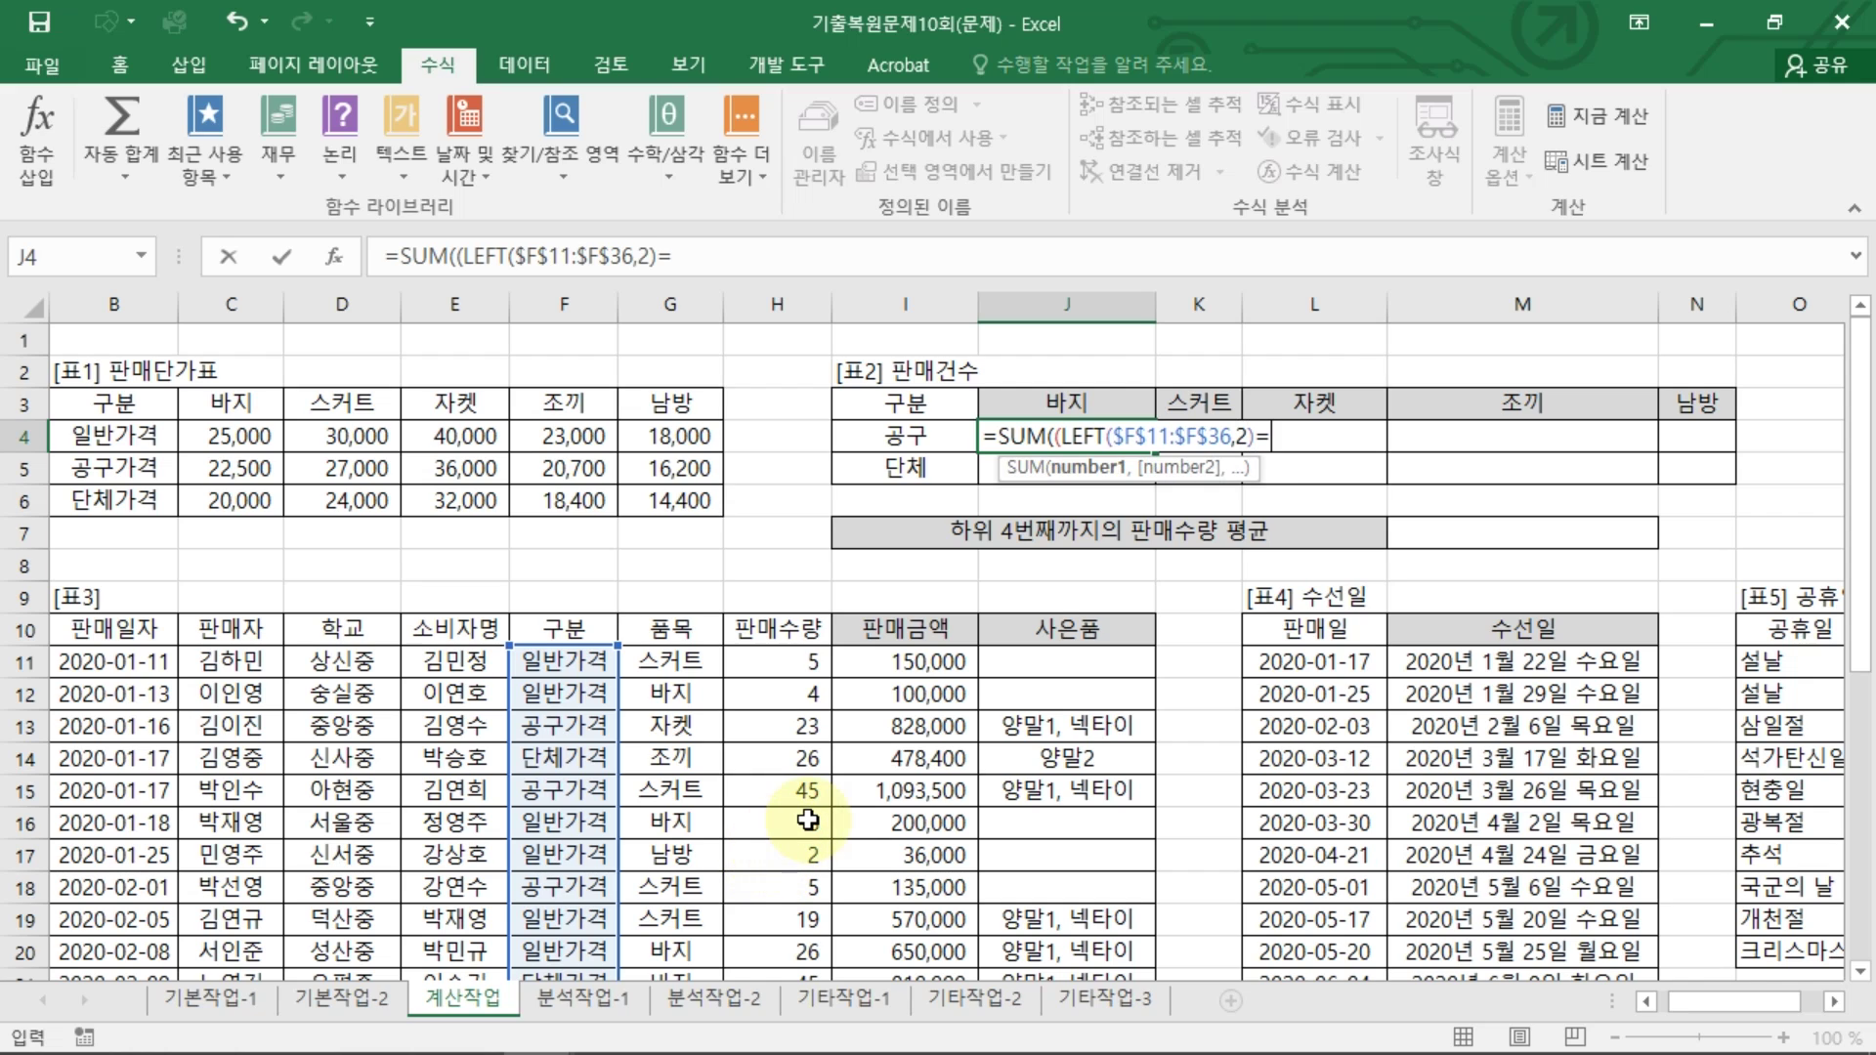
Step: Compare the LEFT result with the 공구 label using the column-locked reference =$I4
{"action": "type", "text": "="}
{"action": "left_click", "coordinate": [935, 428]}
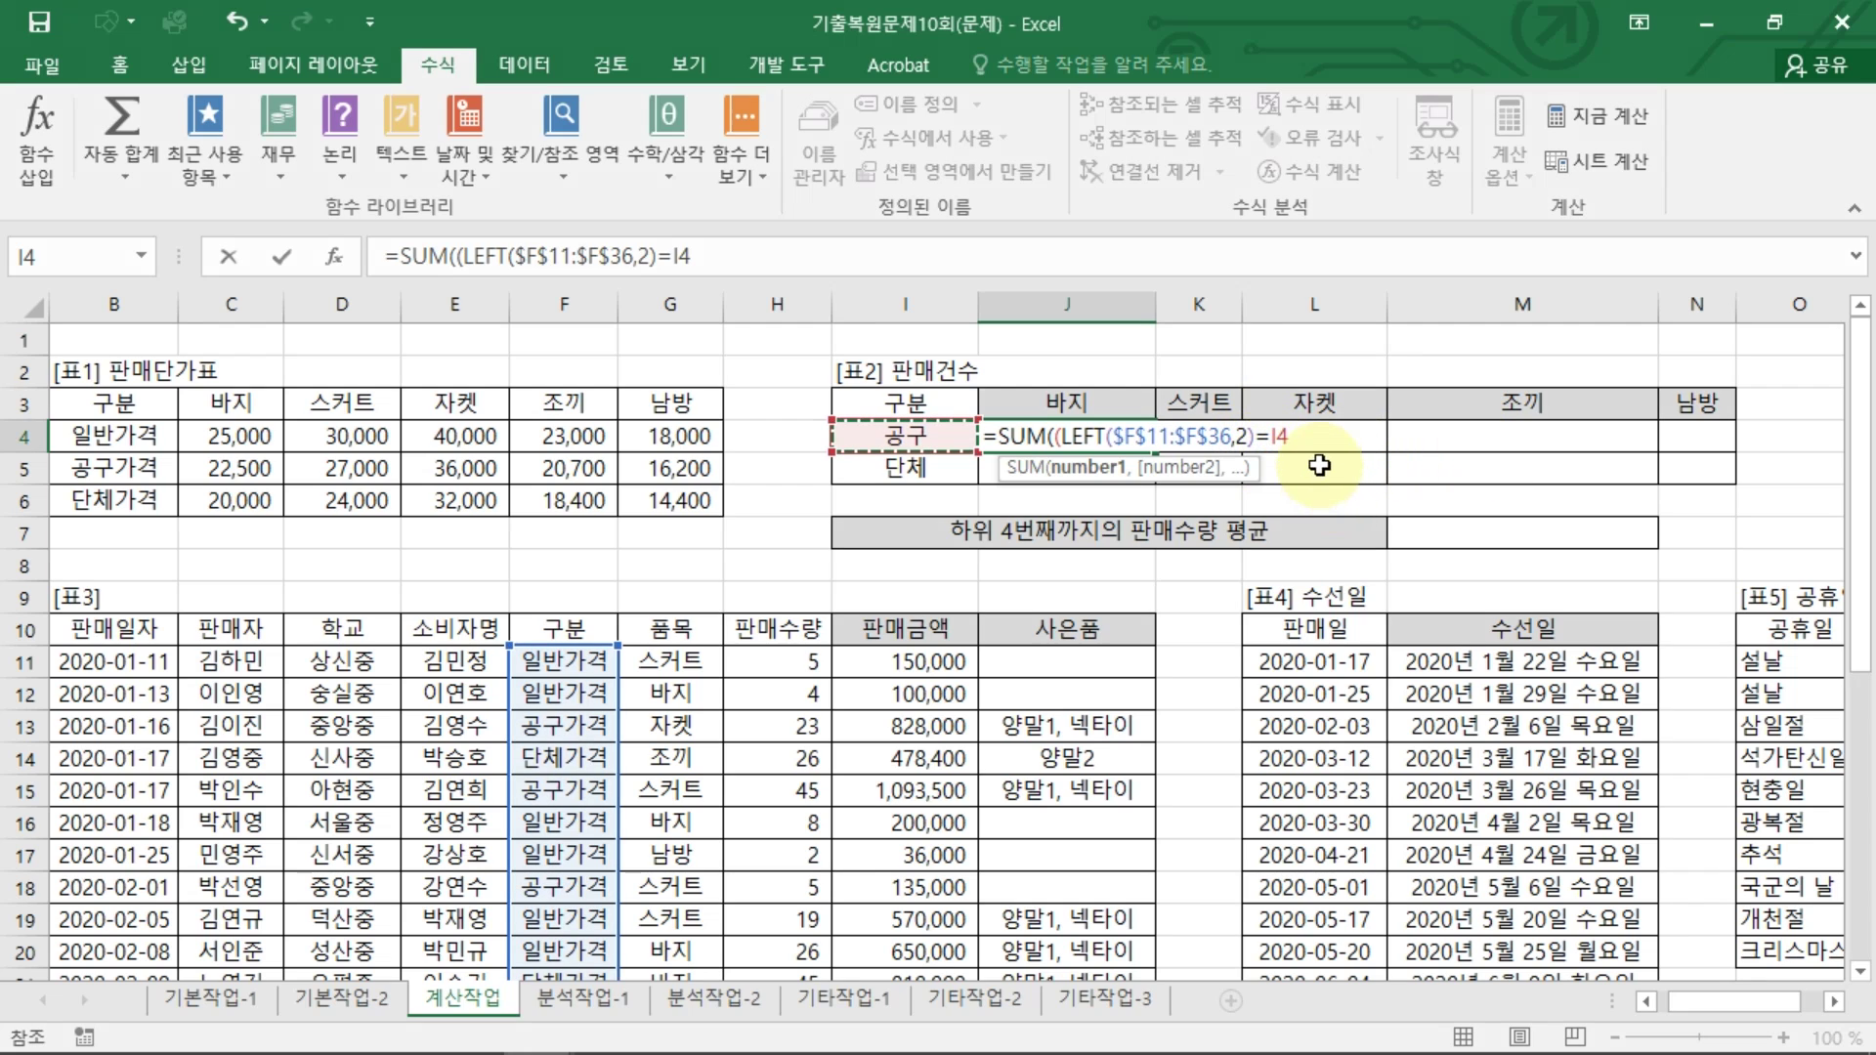
{"action": "key", "text": "F4"}
{"action": "key", "text": "F4"}
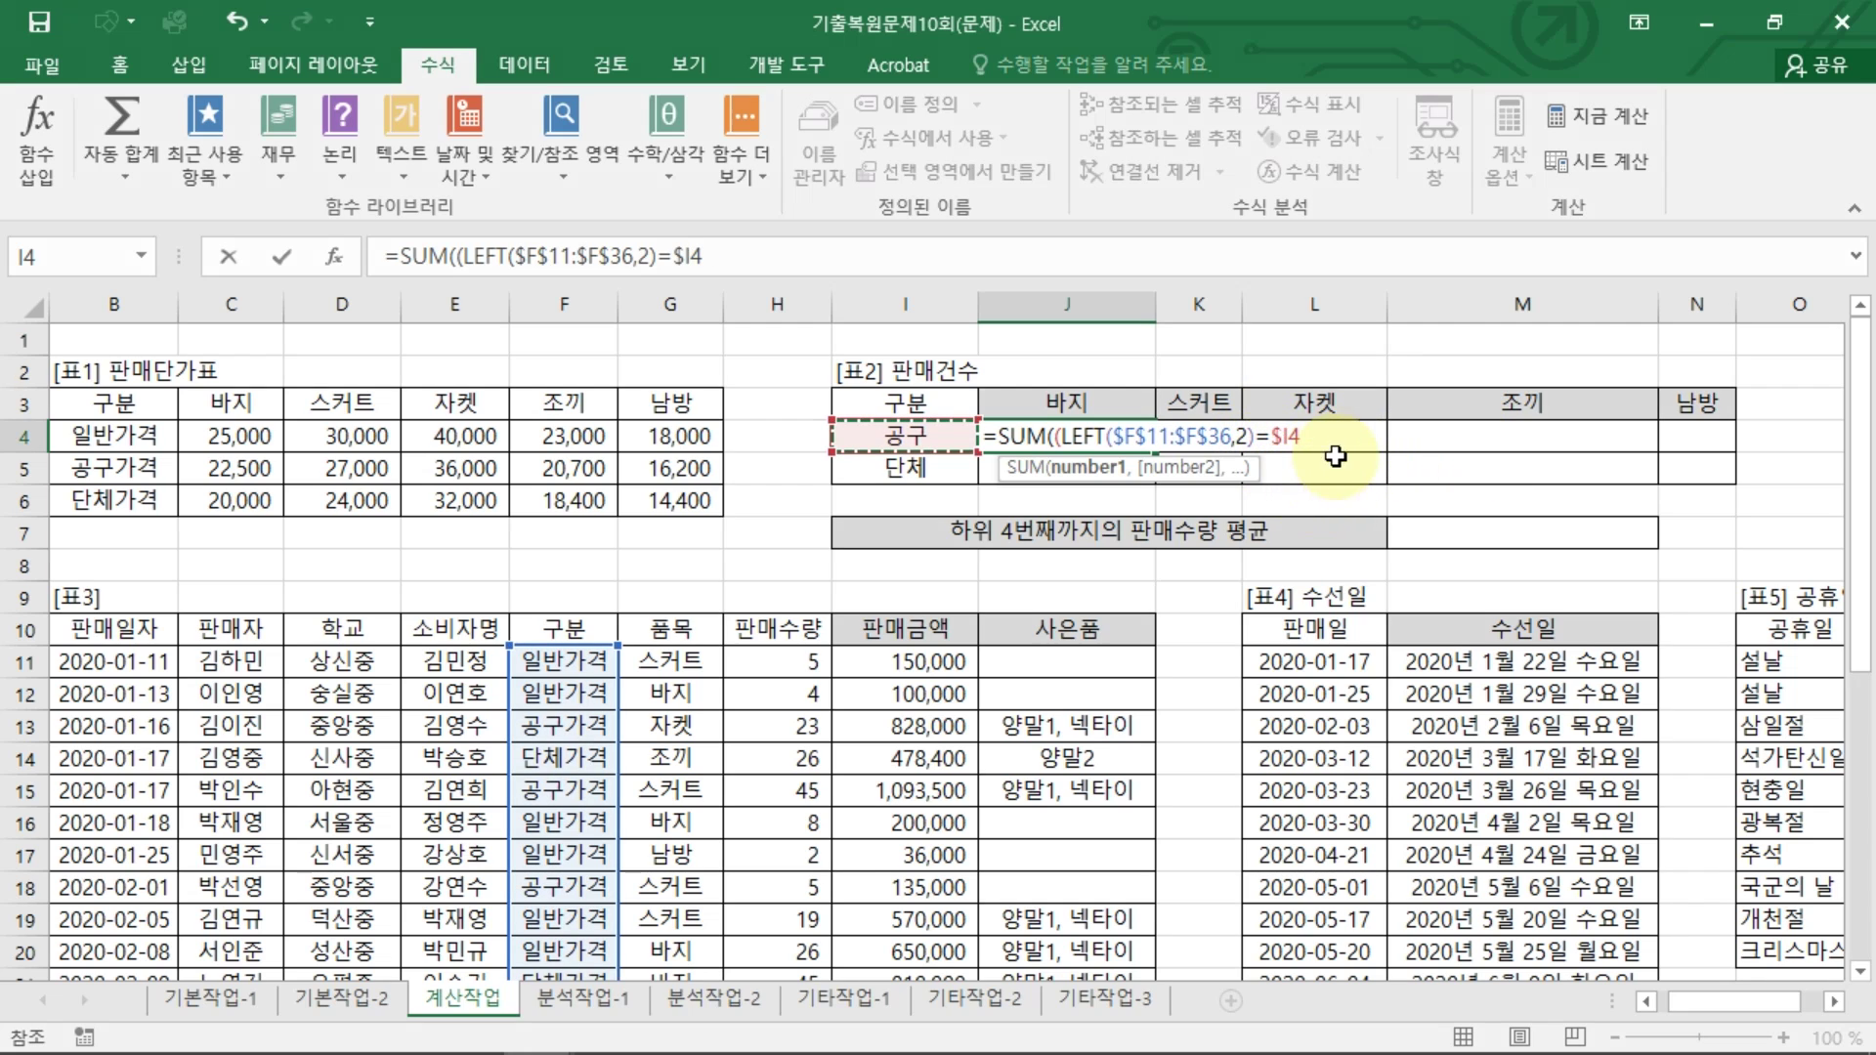
{"action": "key", "text": "ctrl+shift+d"}
{"action": "mouse_move", "coordinate": [1297, 448]}
{"action": "left_mouse_down"}
{"action": "mouse_move", "coordinate": [1301, 494]}
{"action": "mouse_move", "coordinate": [1359, 440]}
{"action": "mouse_move", "coordinate": [1346, 451]}
{"action": "mouse_move", "coordinate": [1384, 449]}
{"action": "left_mouse_up"}
{"action": "left_click_drag", "start_coordinate": [1381, 424], "coordinate": [1398, 450]}
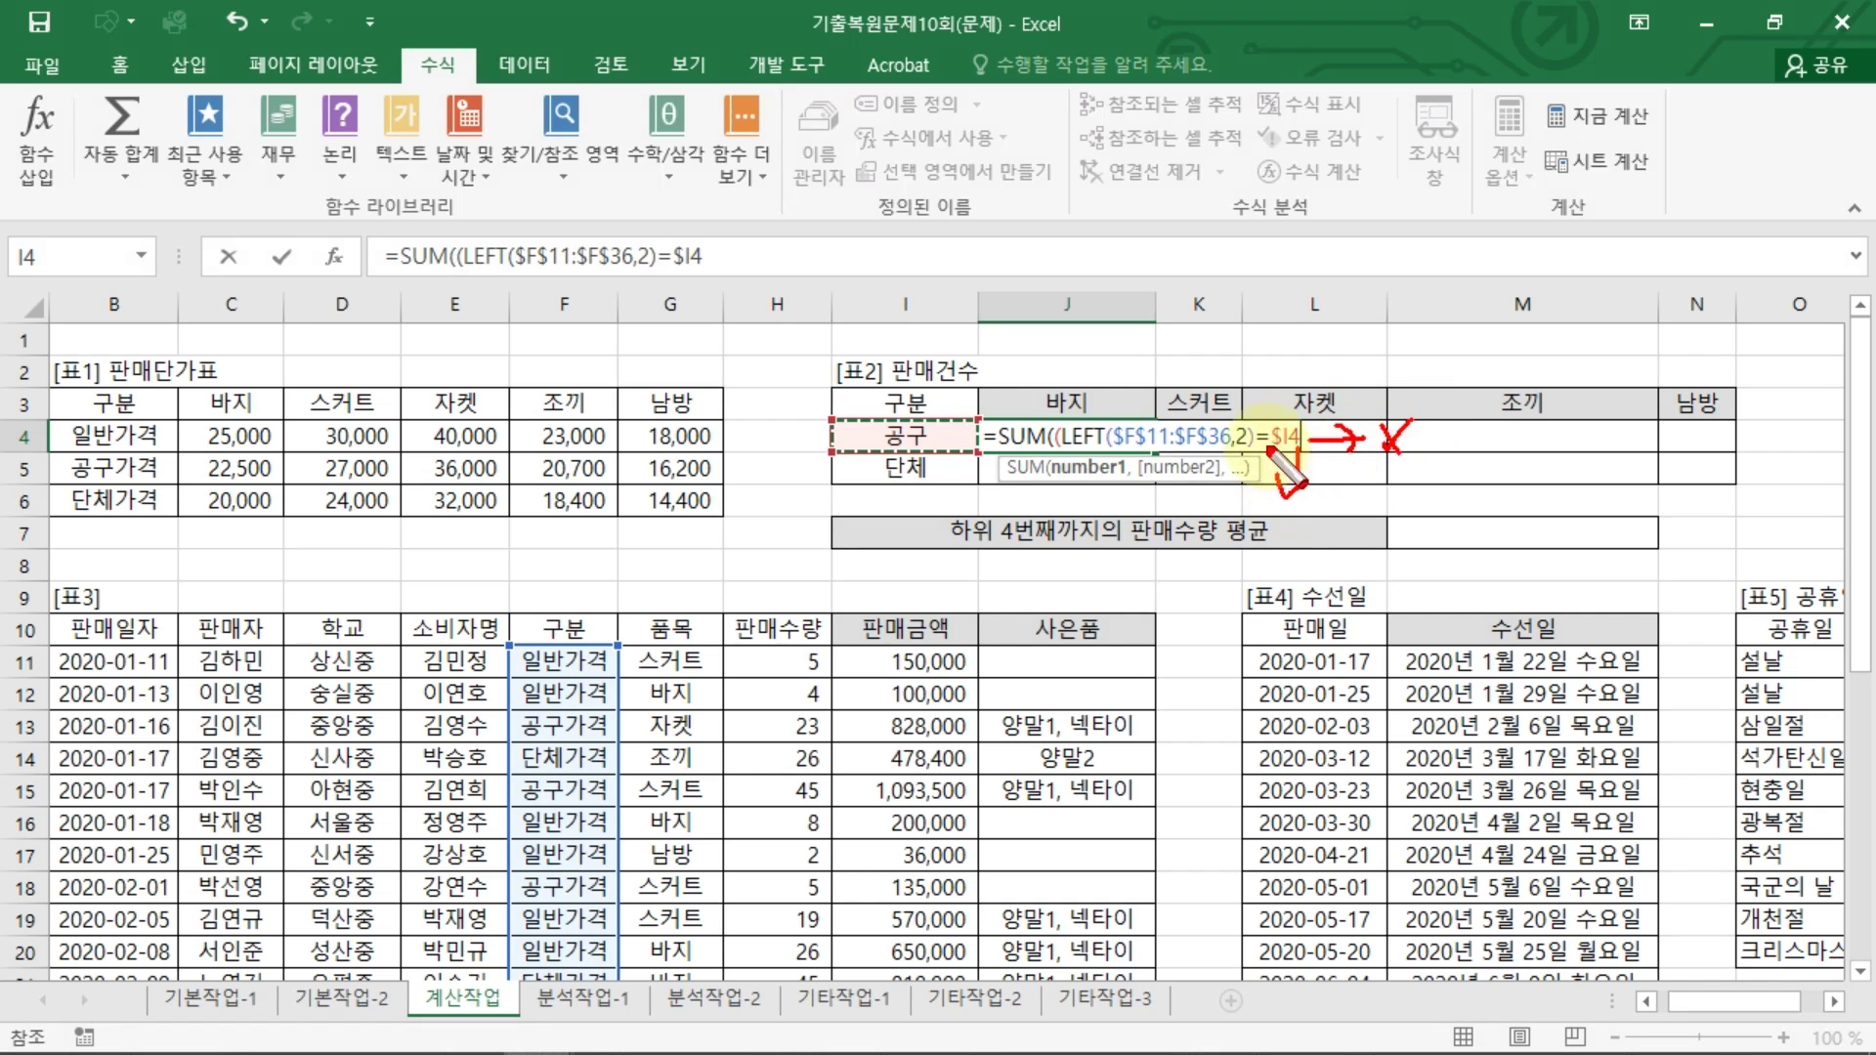
{"action": "key", "text": "Escape"}
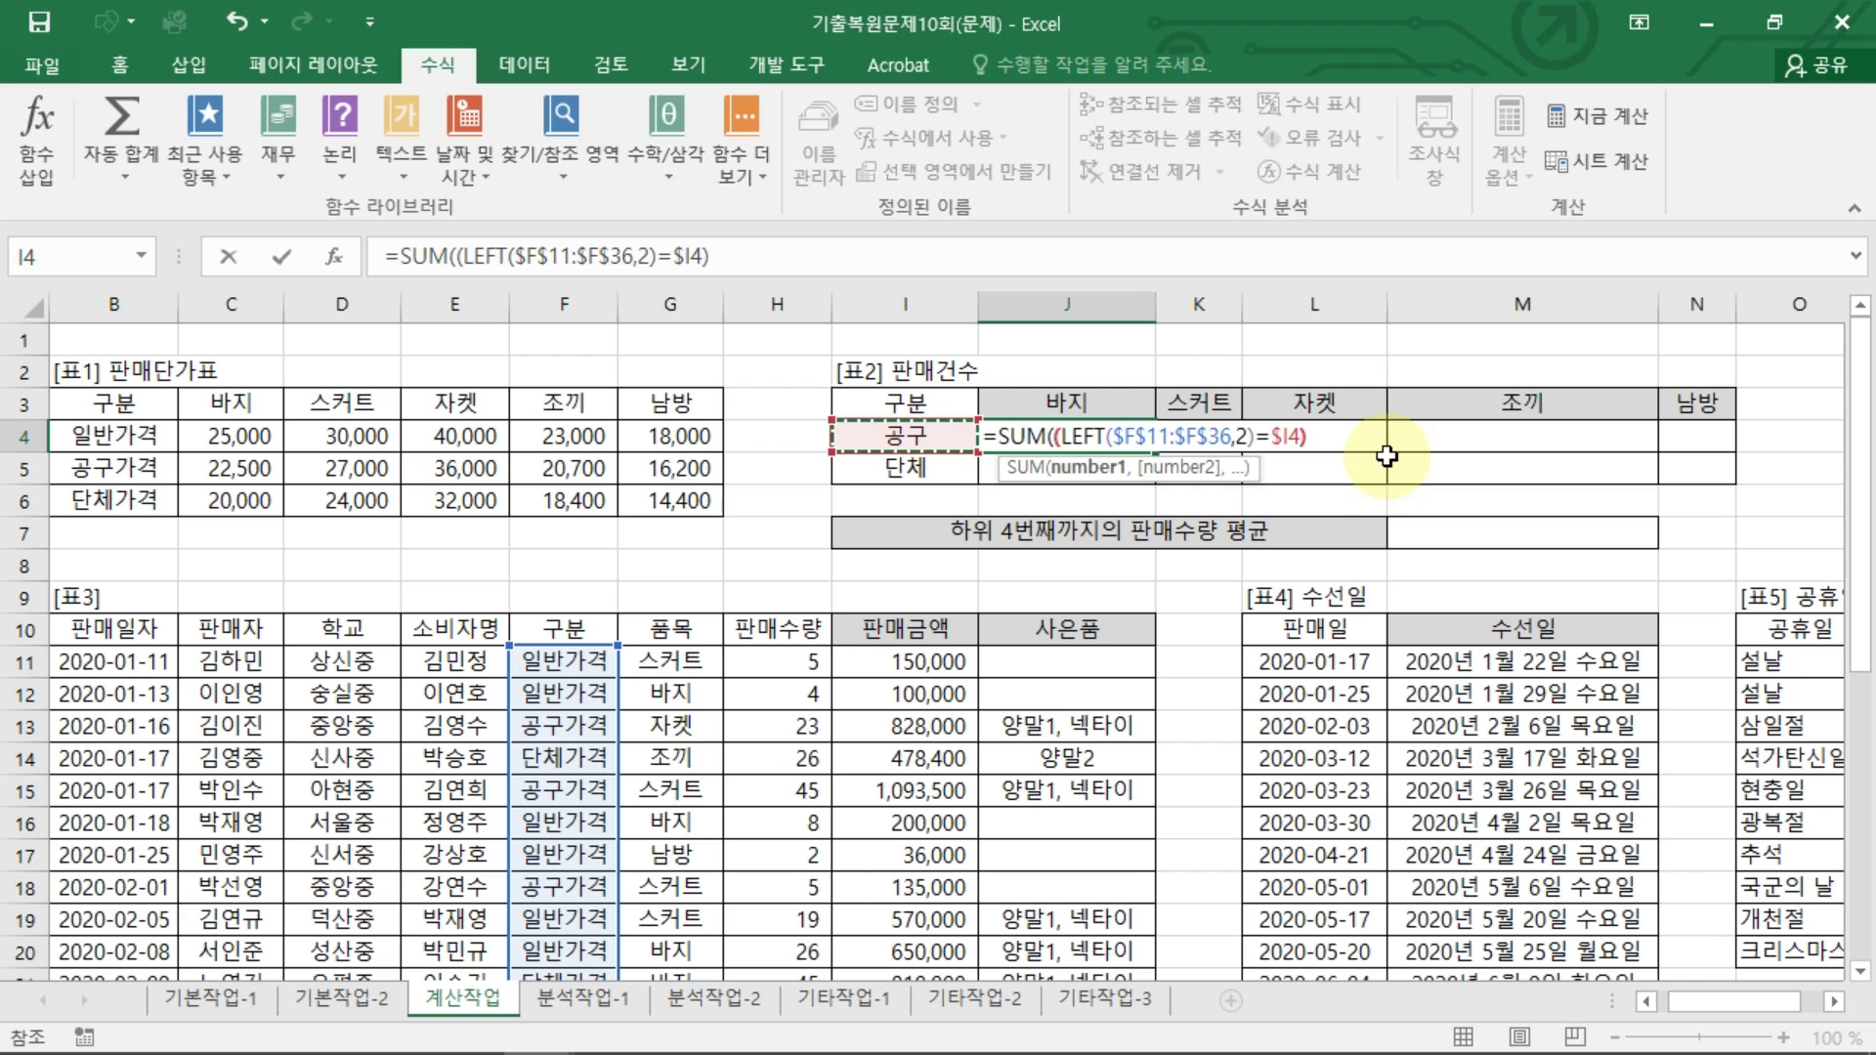
Step: Multiply by a second condition that matches 표3's 품목 to the 바지 heading, *($G$11:$G$36=J$3
{"action": "type", "text": "*("}
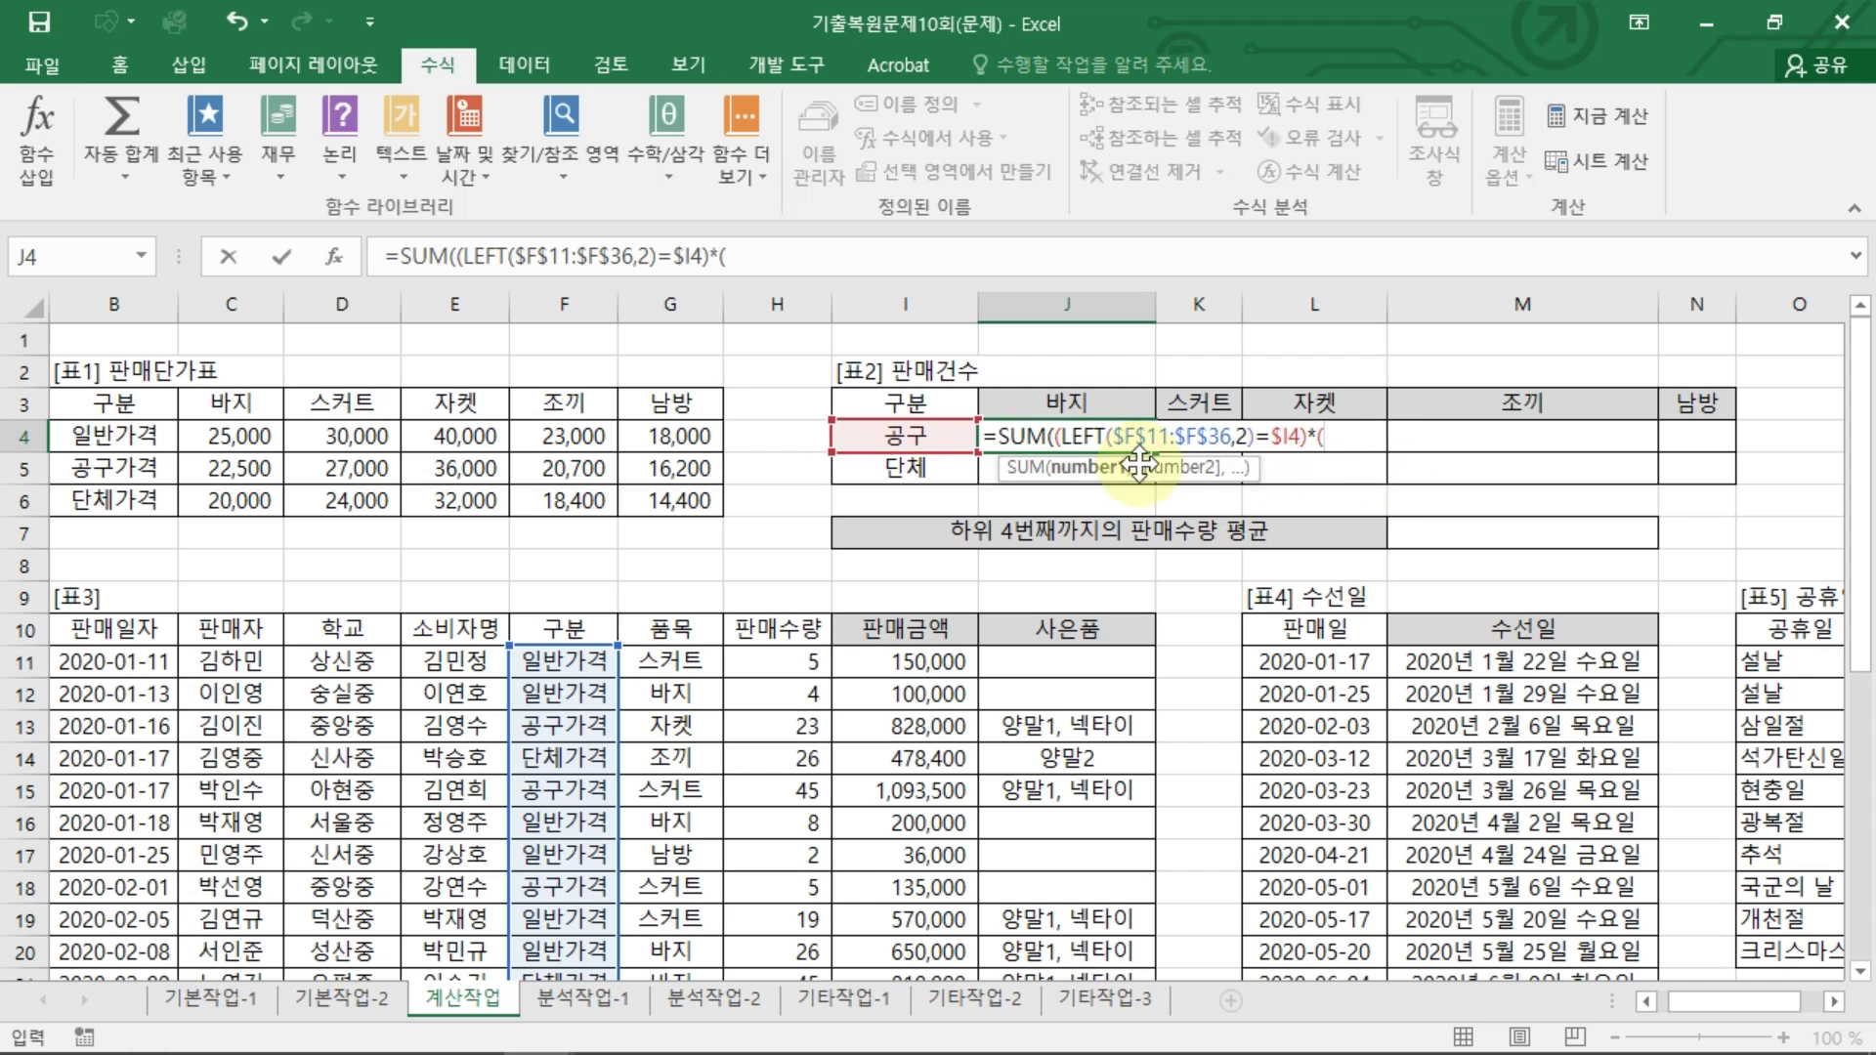
{"action": "left_click_drag", "start_coordinate": [670, 663], "coordinate": [690, 927]}
{"action": "key", "text": "F4"}
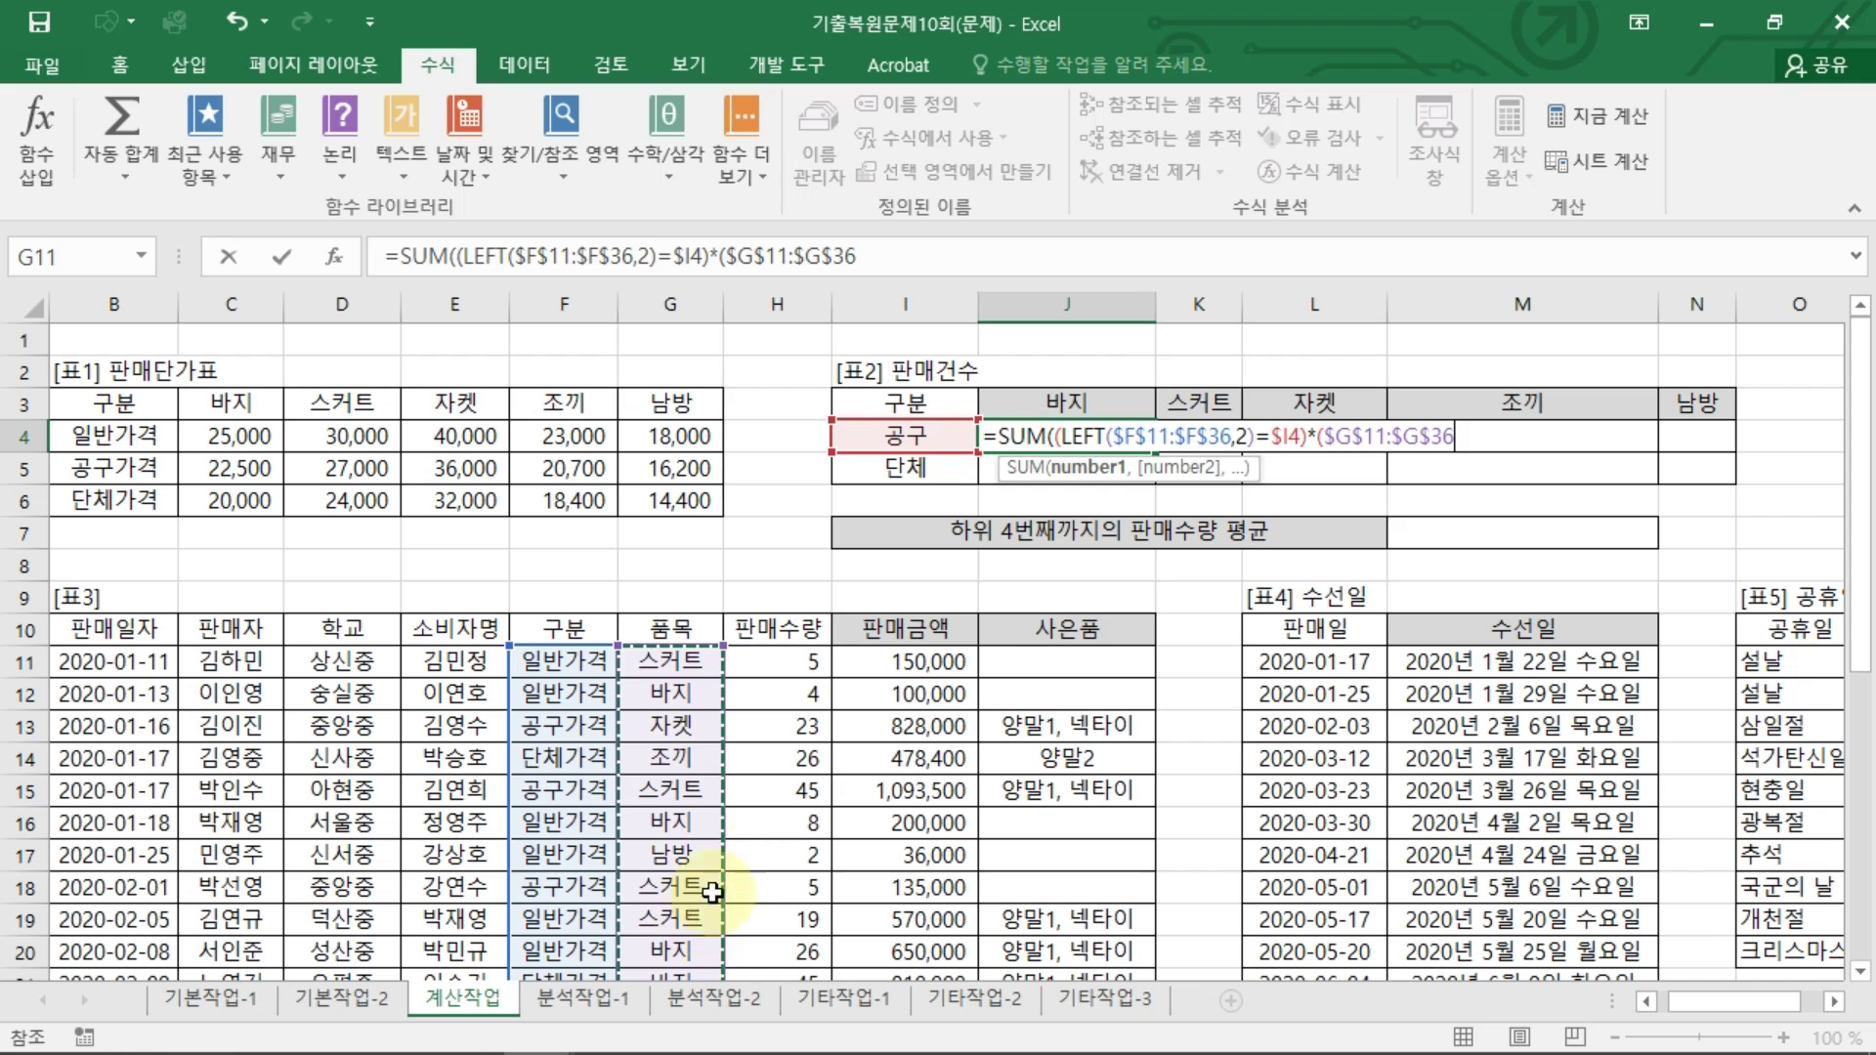
{"action": "type", "text": "="}
{"action": "left_click", "coordinate": [1016, 407]}
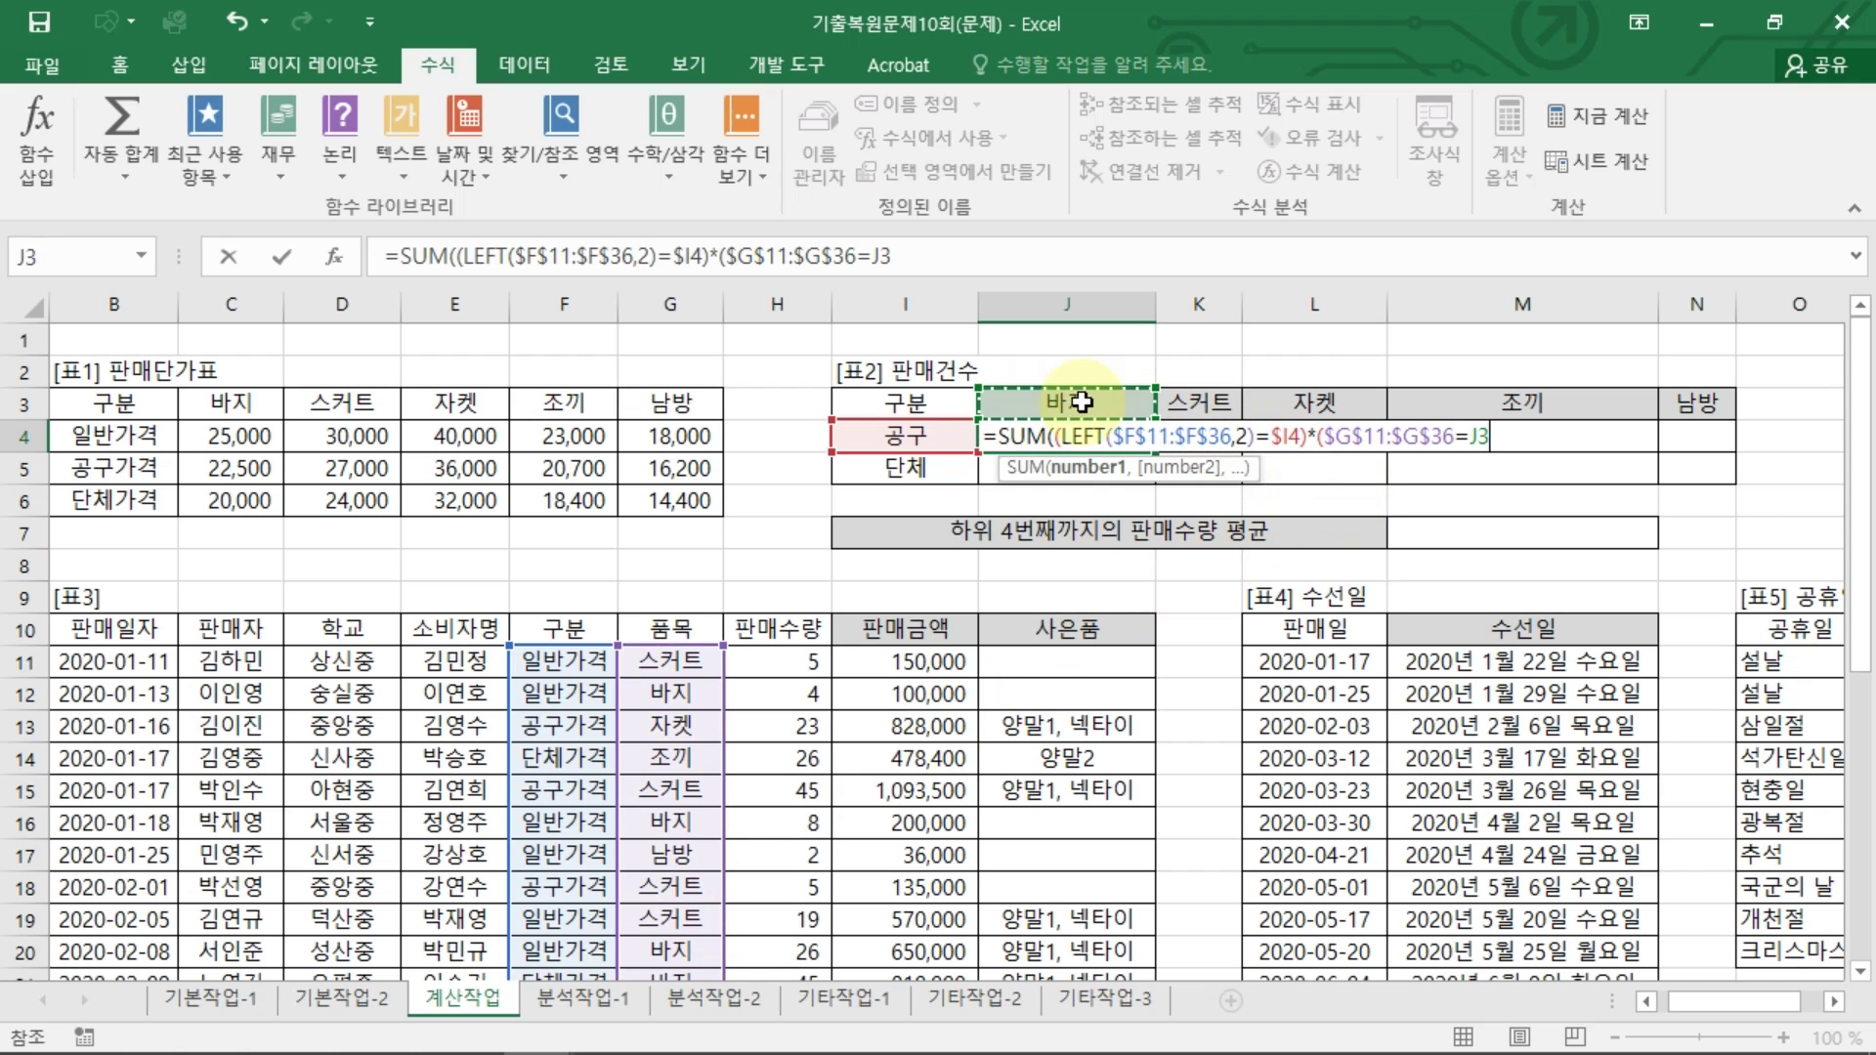
{"action": "key", "text": "F4"}
{"action": "key", "text": "F4"}
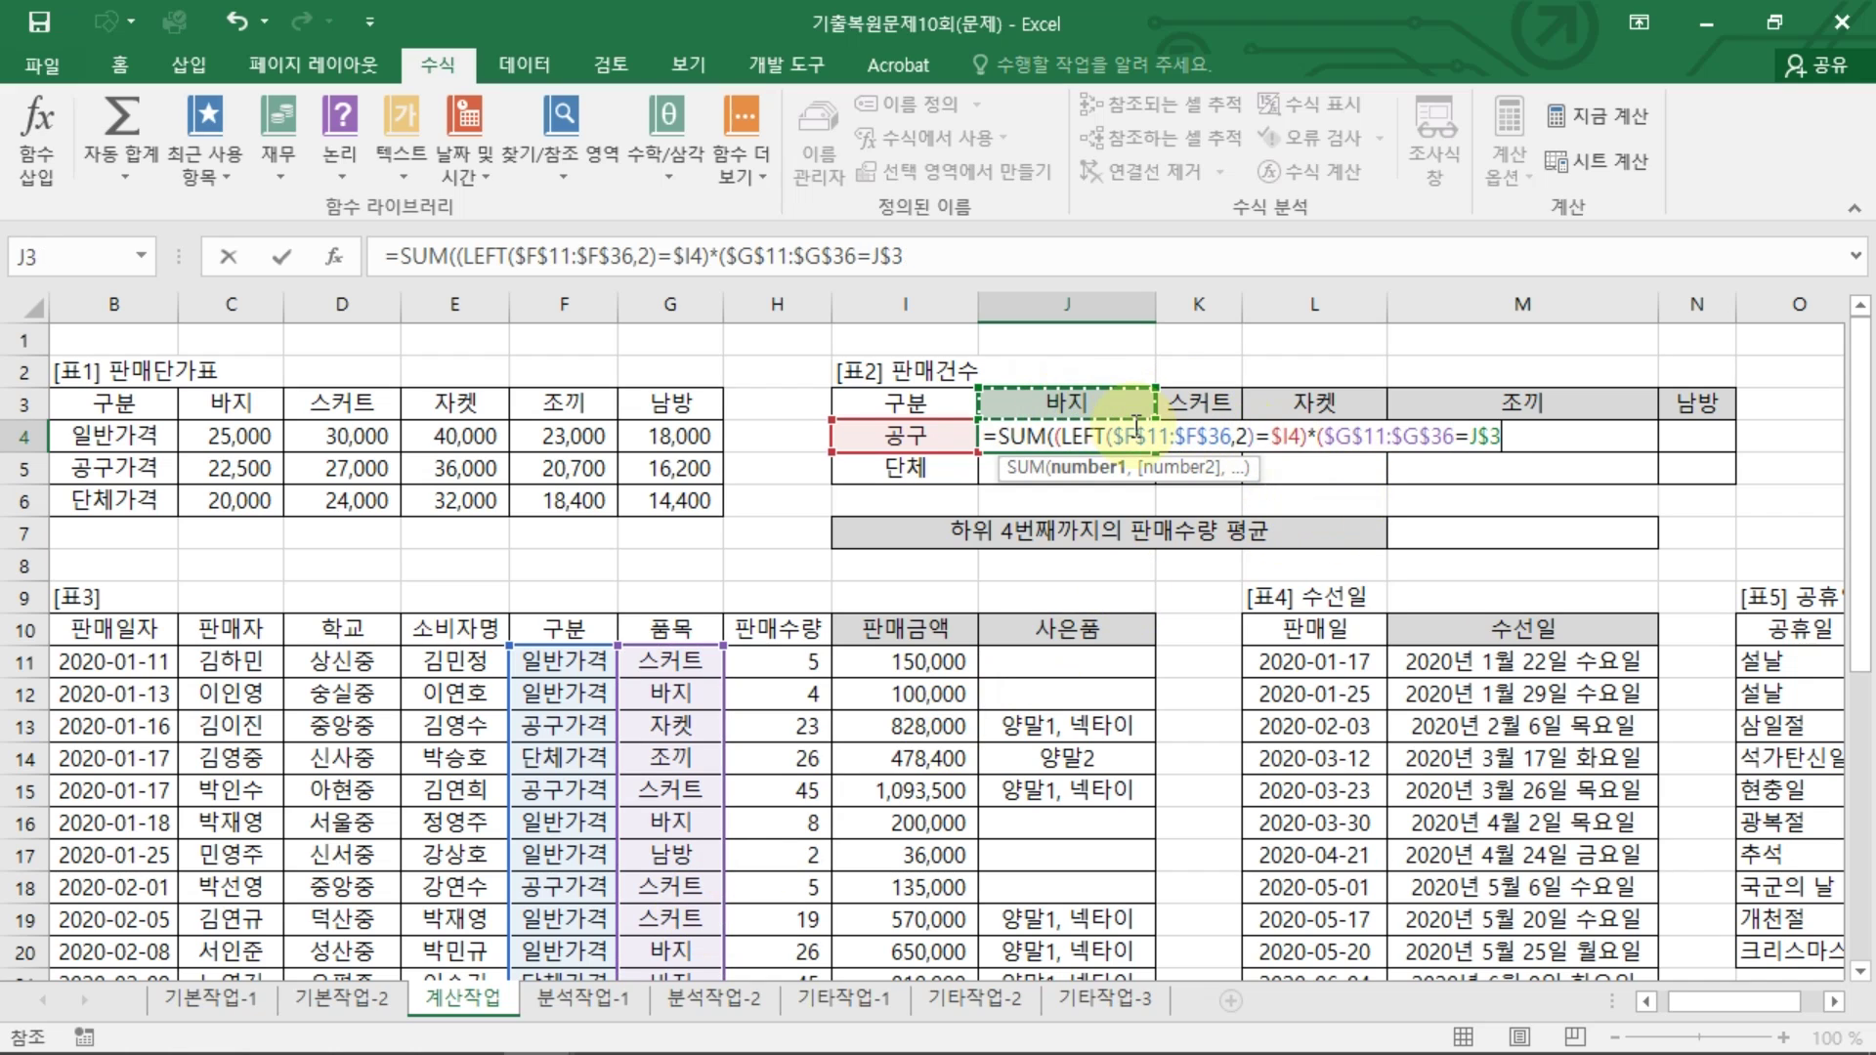
{"action": "left_click_drag", "start_coordinate": [1501, 452], "coordinate": [1506, 513]}
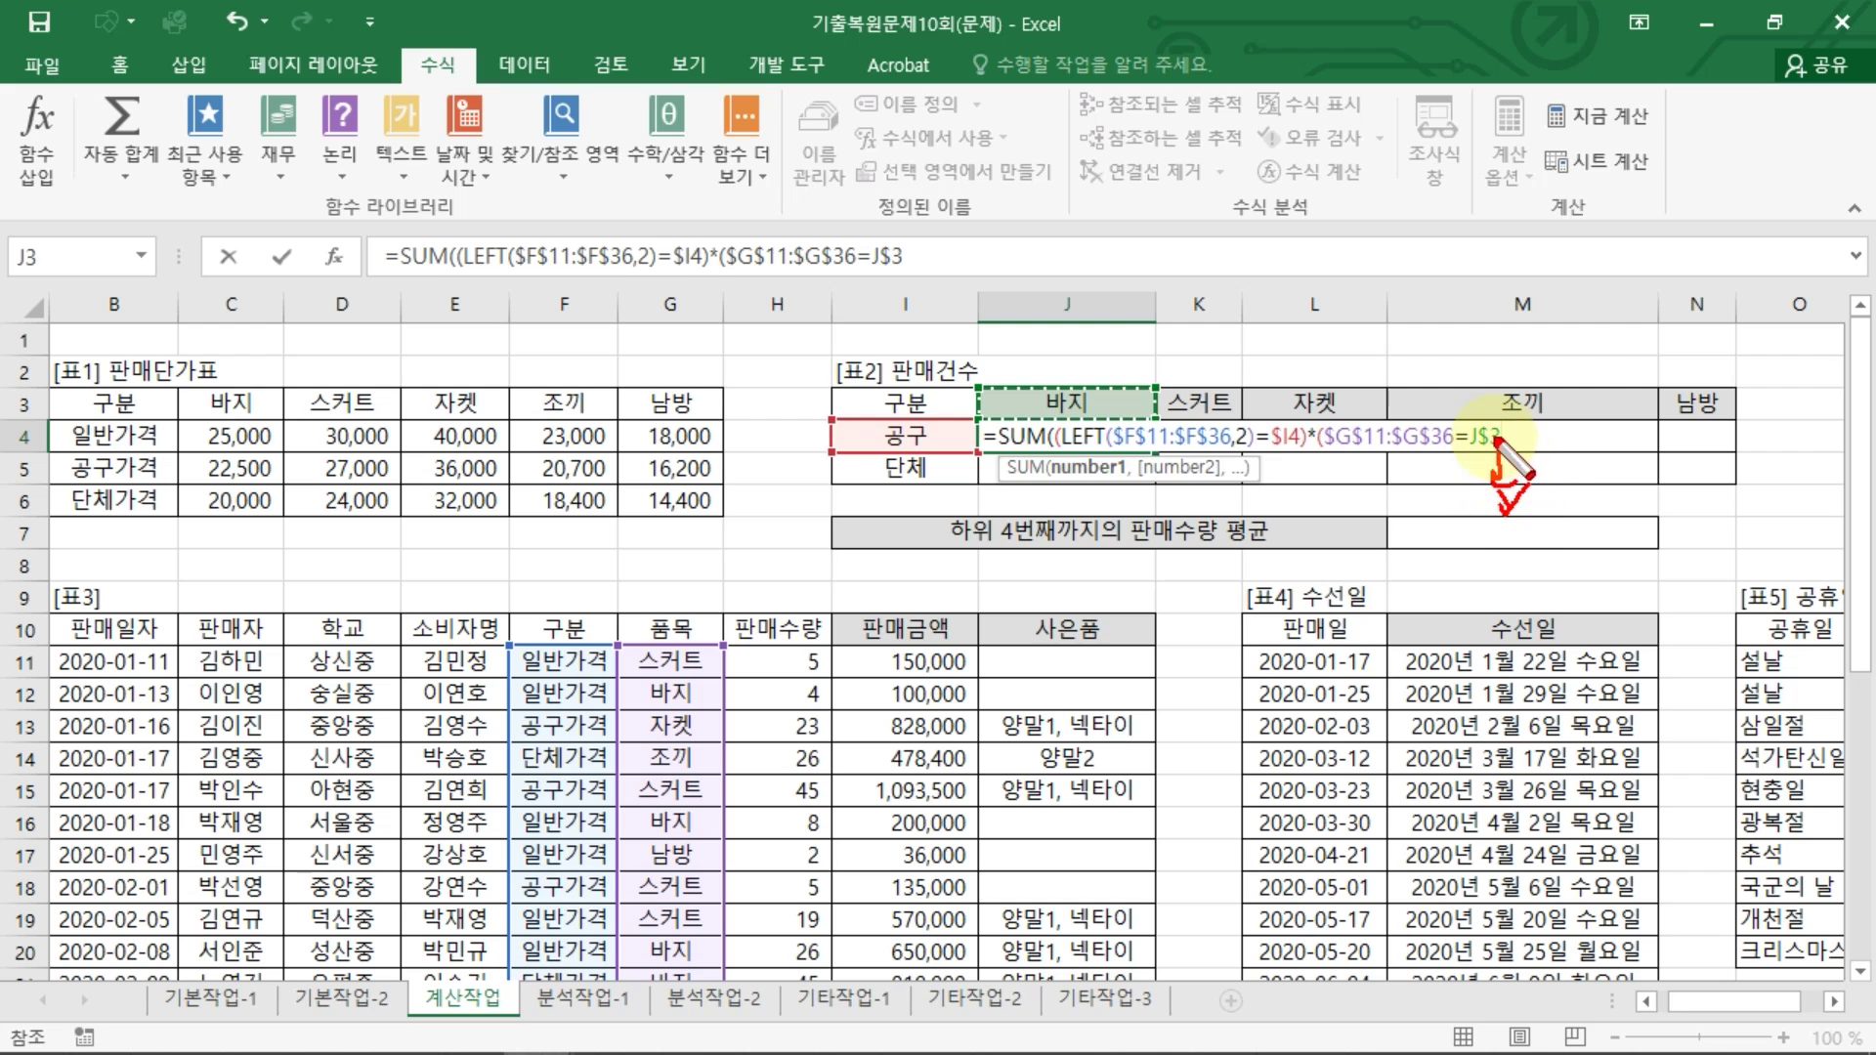
{"action": "left_click_drag", "start_coordinate": [1509, 437], "coordinate": [1550, 435]}
{"action": "left_click_drag", "start_coordinate": [1114, 400], "coordinate": [1211, 393]}
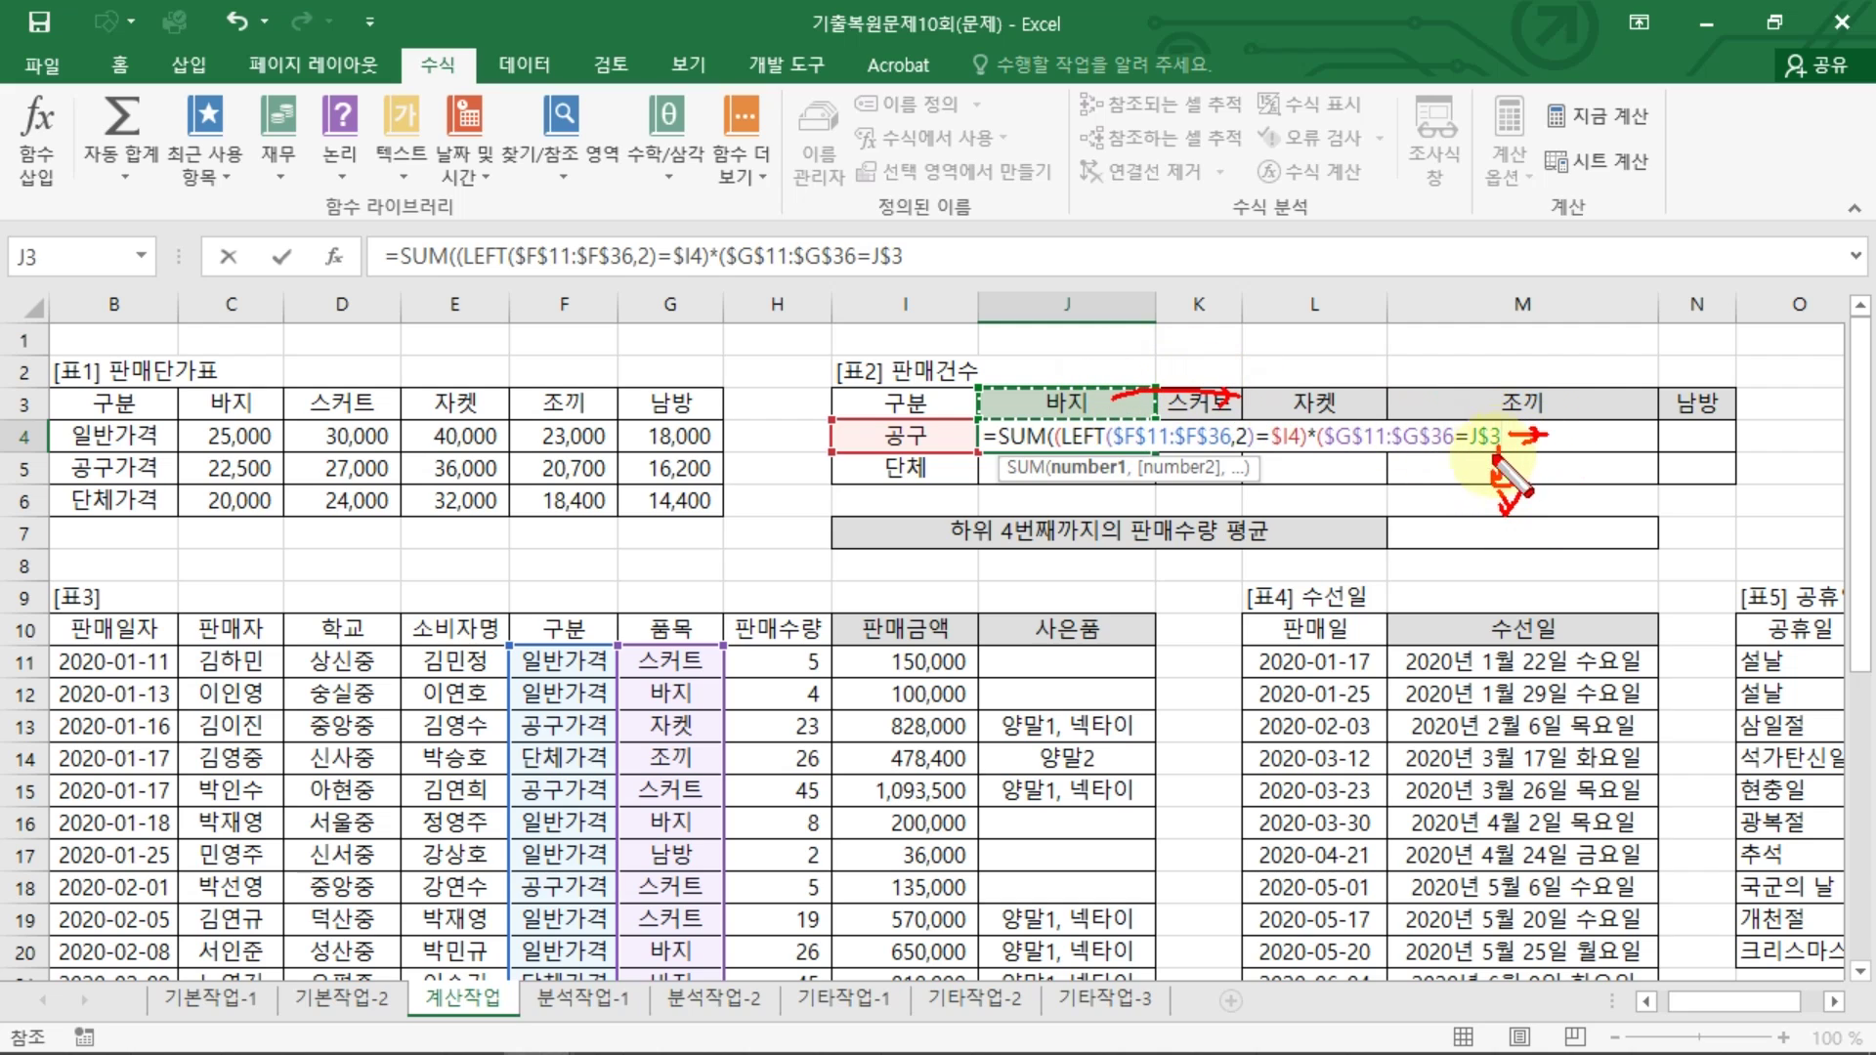
{"action": "key", "text": "Escape"}
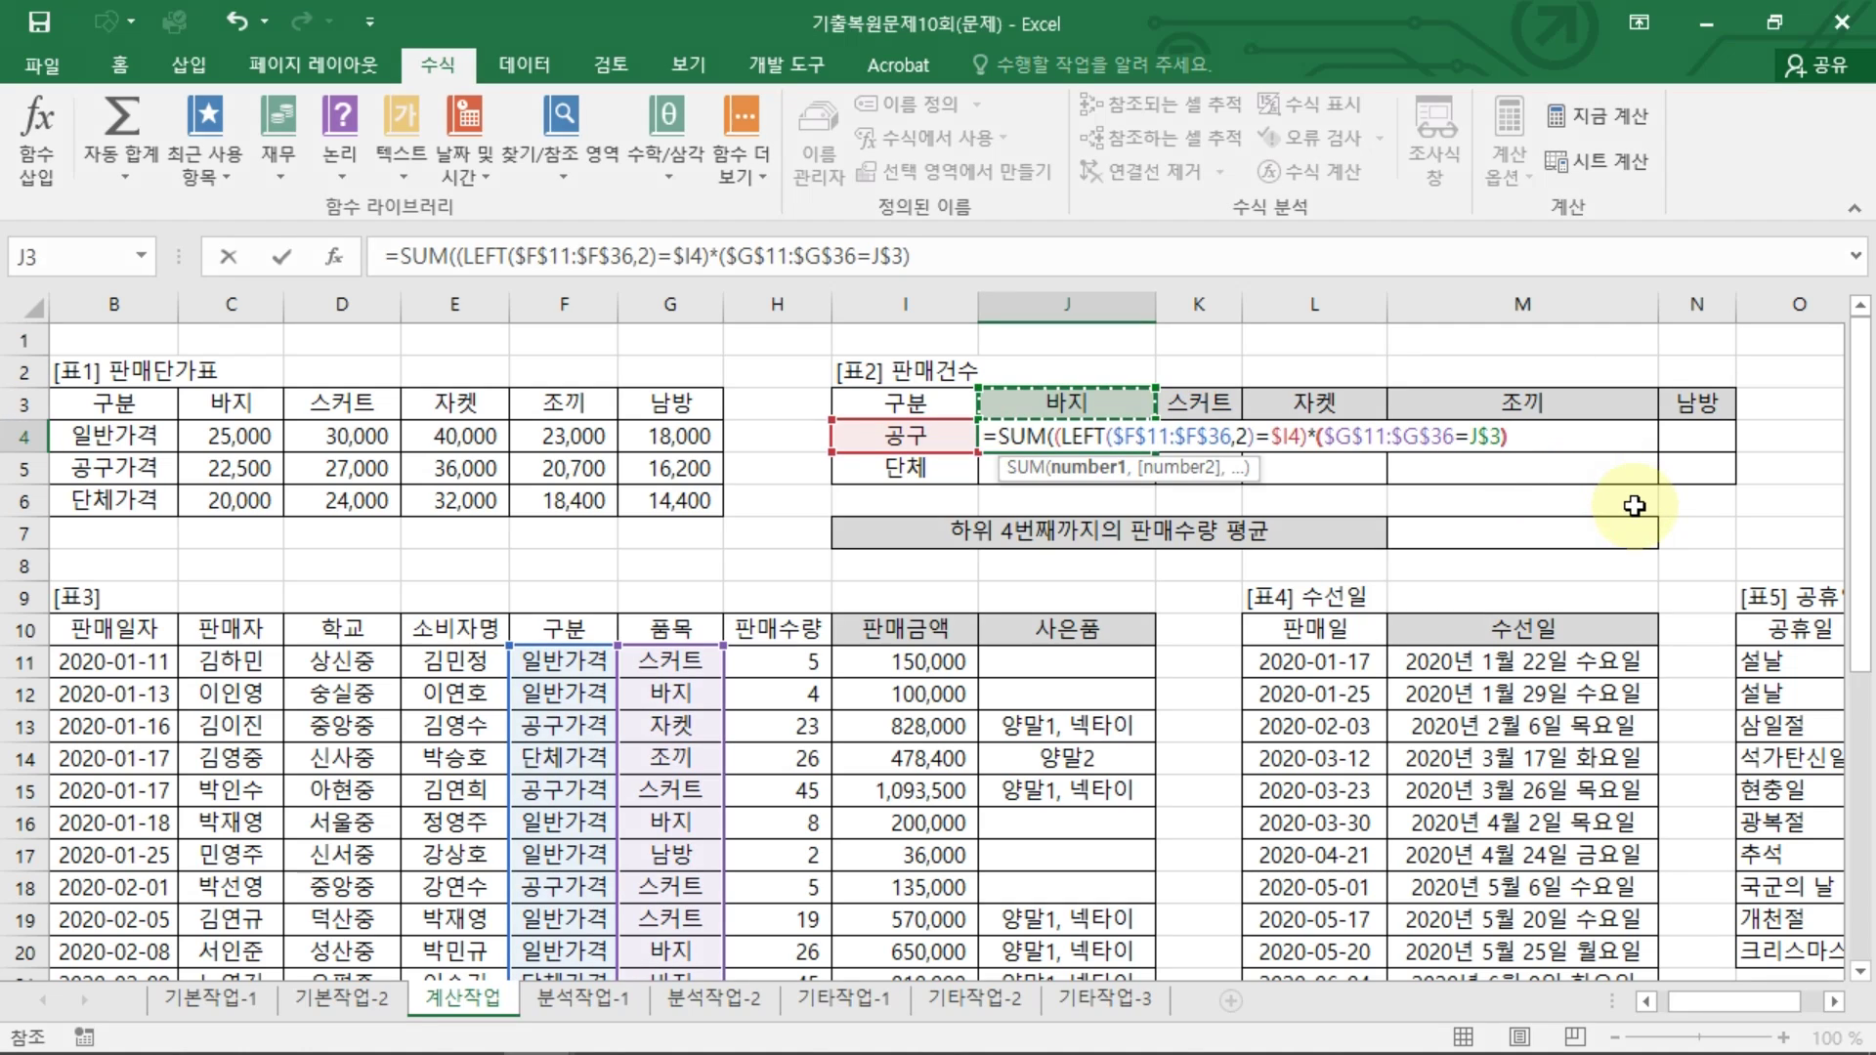
Step: Close J4's SUM formula, enter it as an array formula, and fill it across 표2's J4:N5
{"action": "type", "text": ")"}
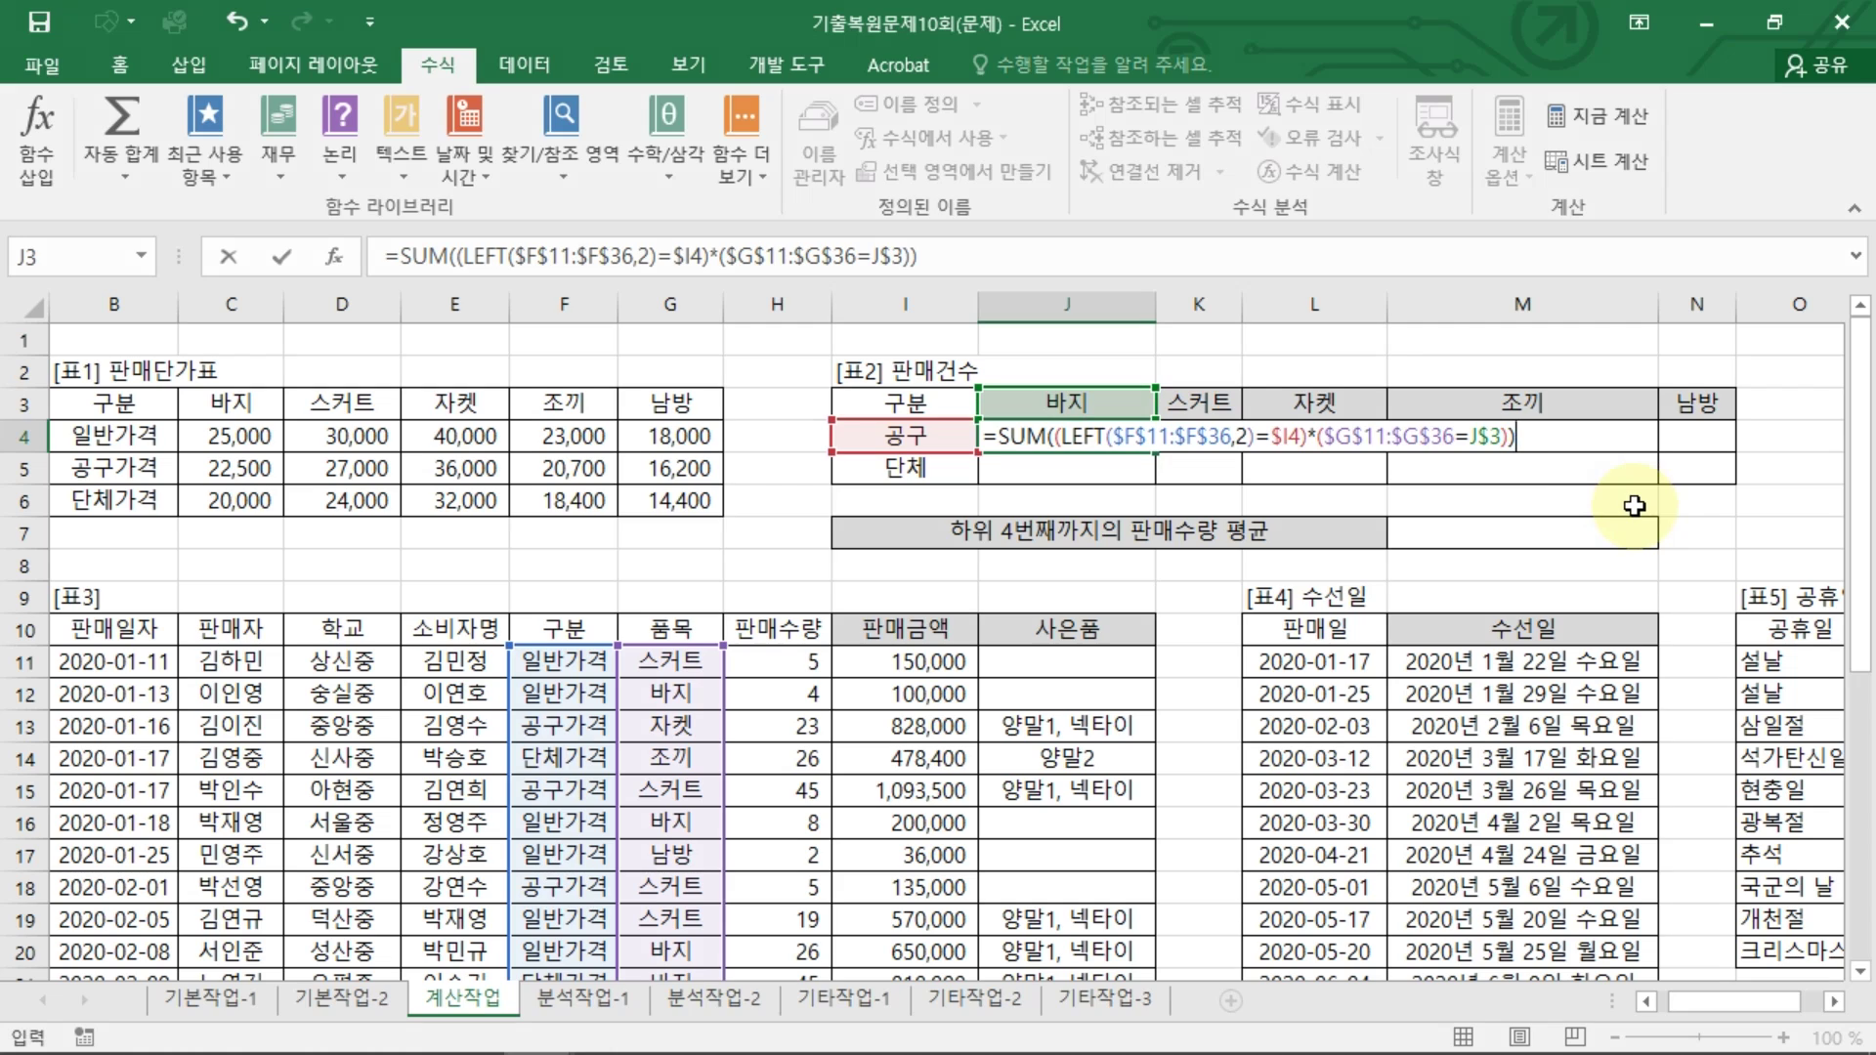
{"action": "key", "text": "ctrl+shift+Return"}
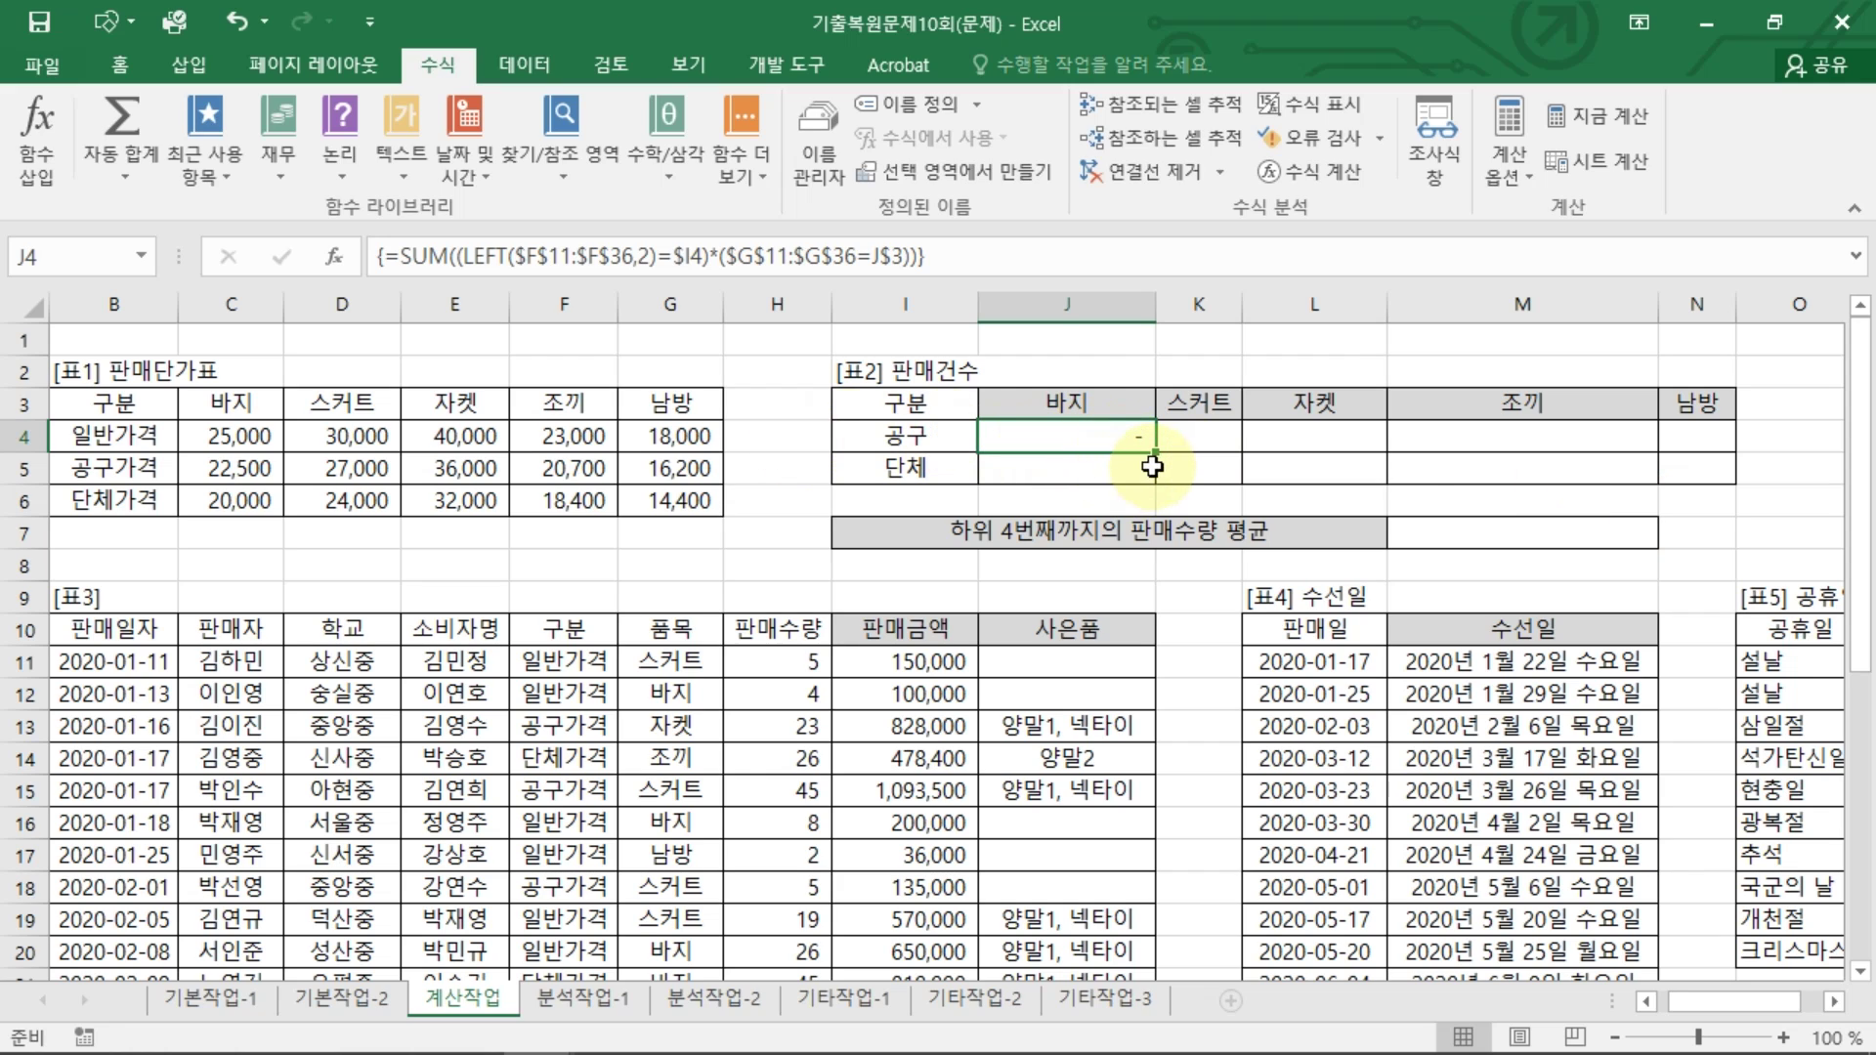
{"action": "left_click_drag", "start_coordinate": [1158, 451], "coordinate": [1703, 487]}
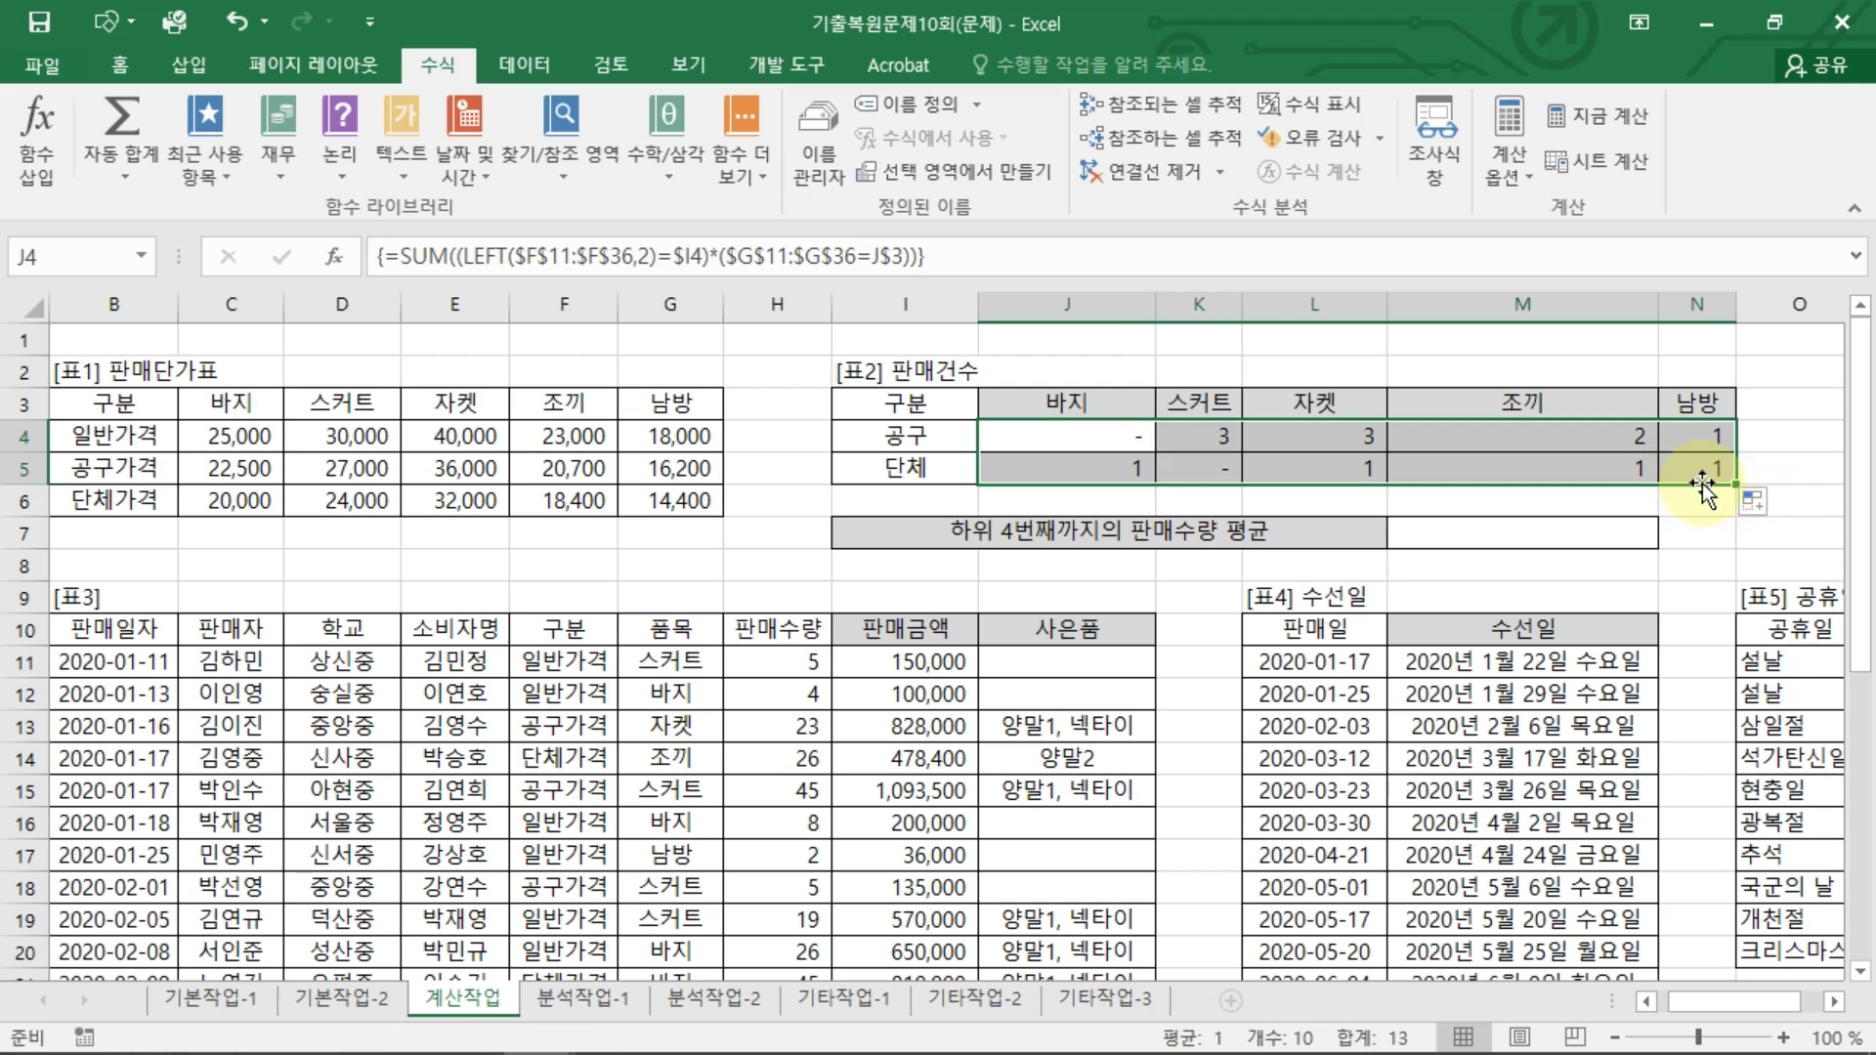
{"action": "left_click", "coordinate": [1700, 466]}
{"action": "left_click", "coordinate": [1363, 436]}
{"action": "left_click", "coordinate": [1083, 469]}
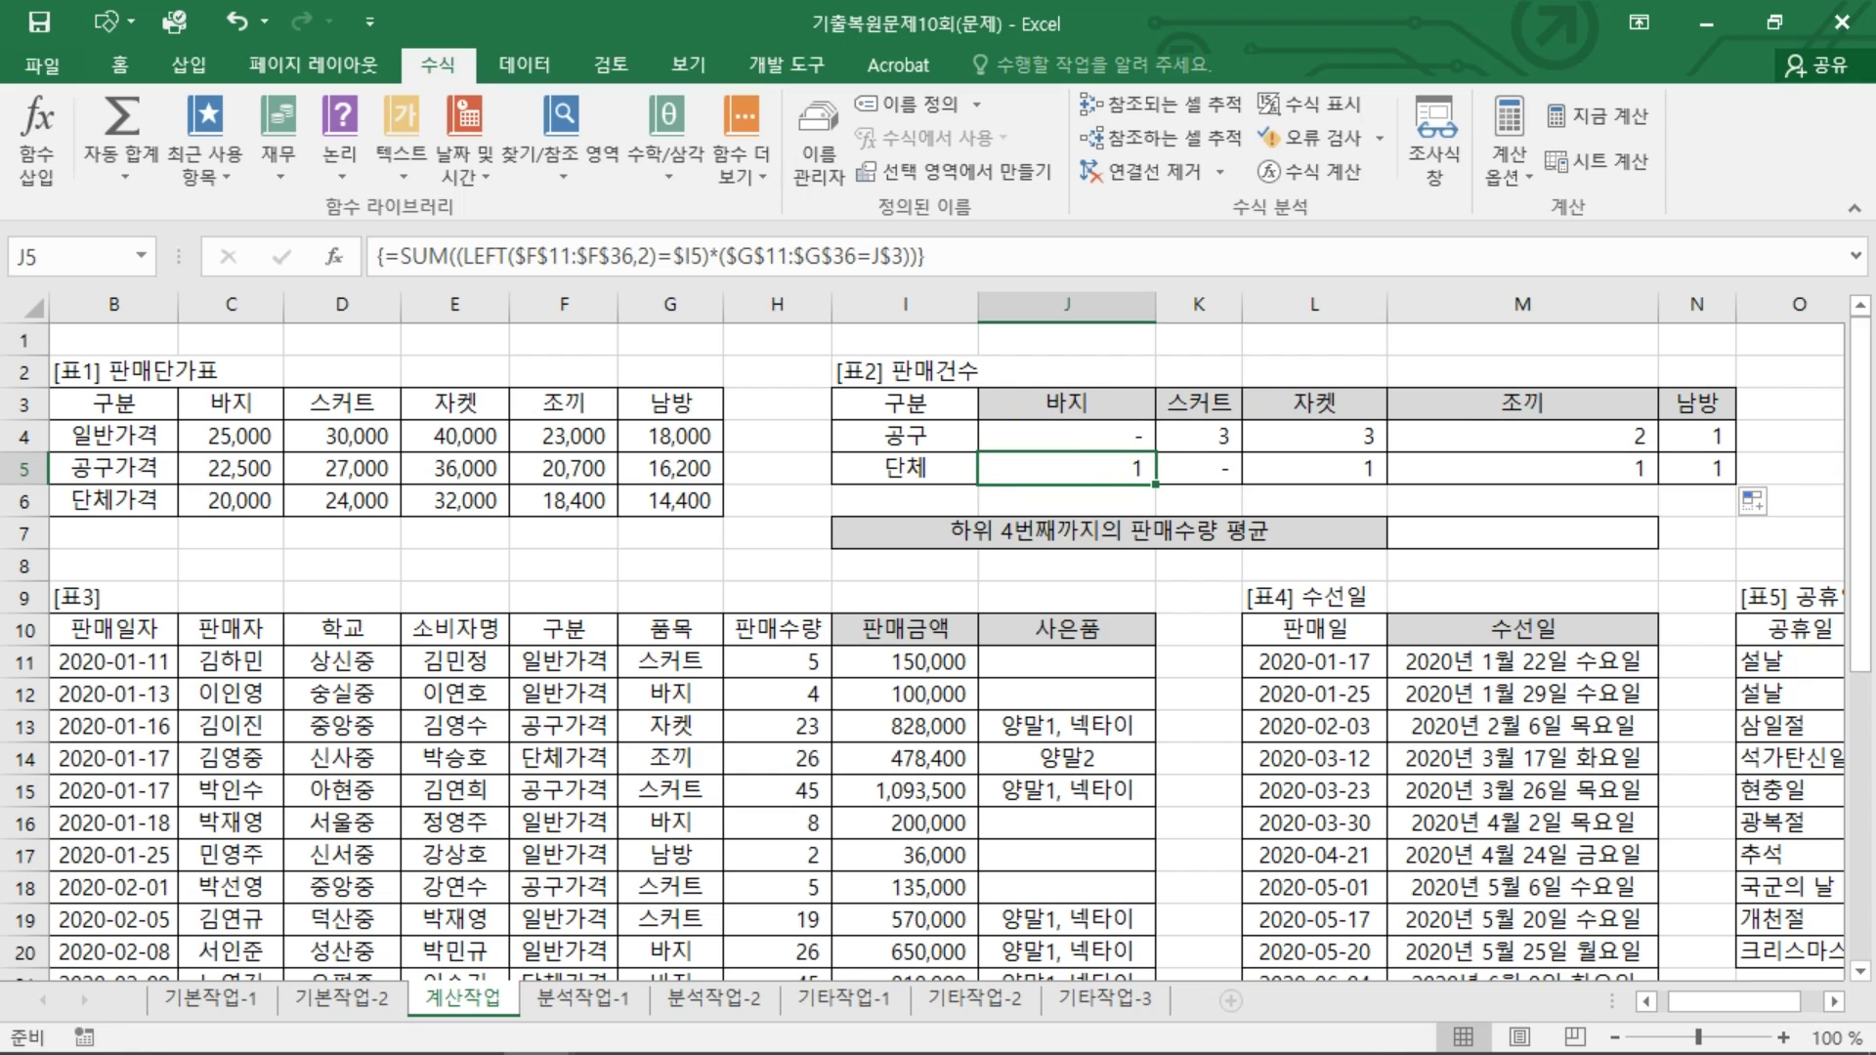
Step: Begin the formula in M7, beside the 하위 4번째까지의 판매수량 평균 label, with =AVERAGE(IF(
{"action": "left_click", "coordinate": [1449, 532]}
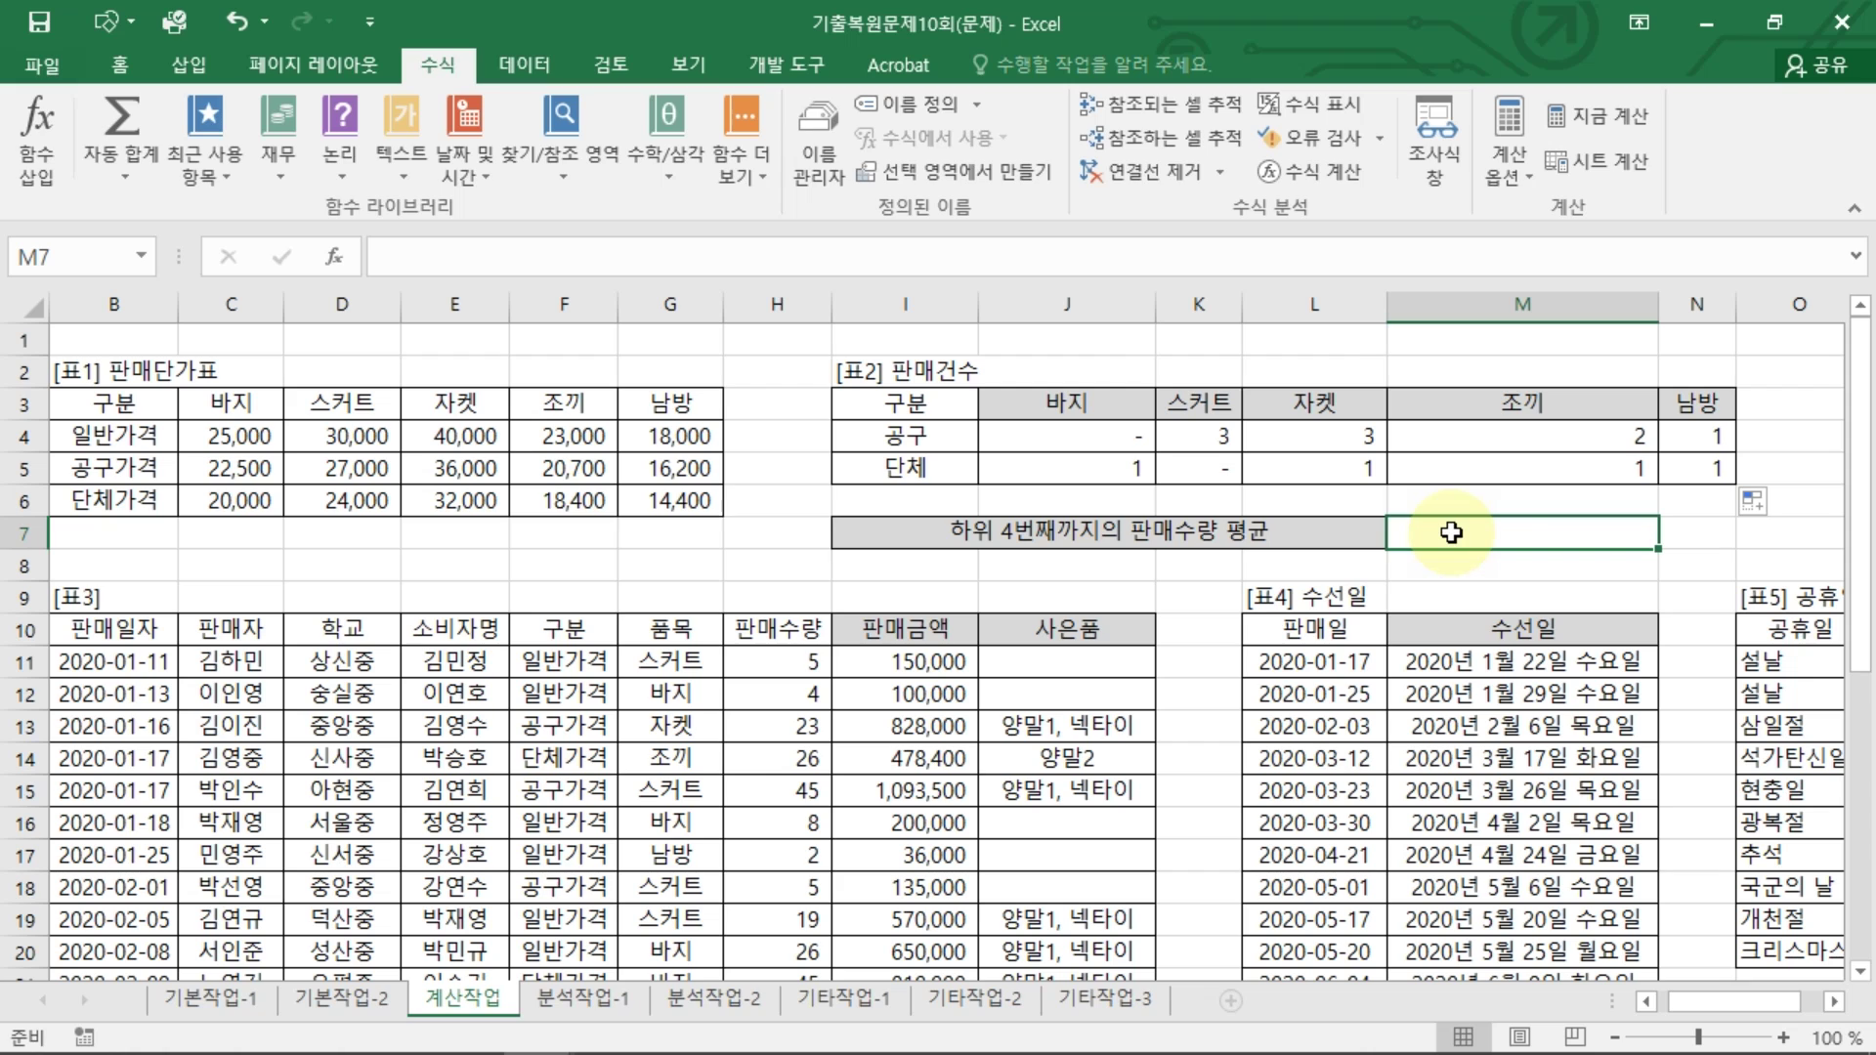
{"action": "type", "text": "=A"}
{"action": "key", "text": "BackSpace"}
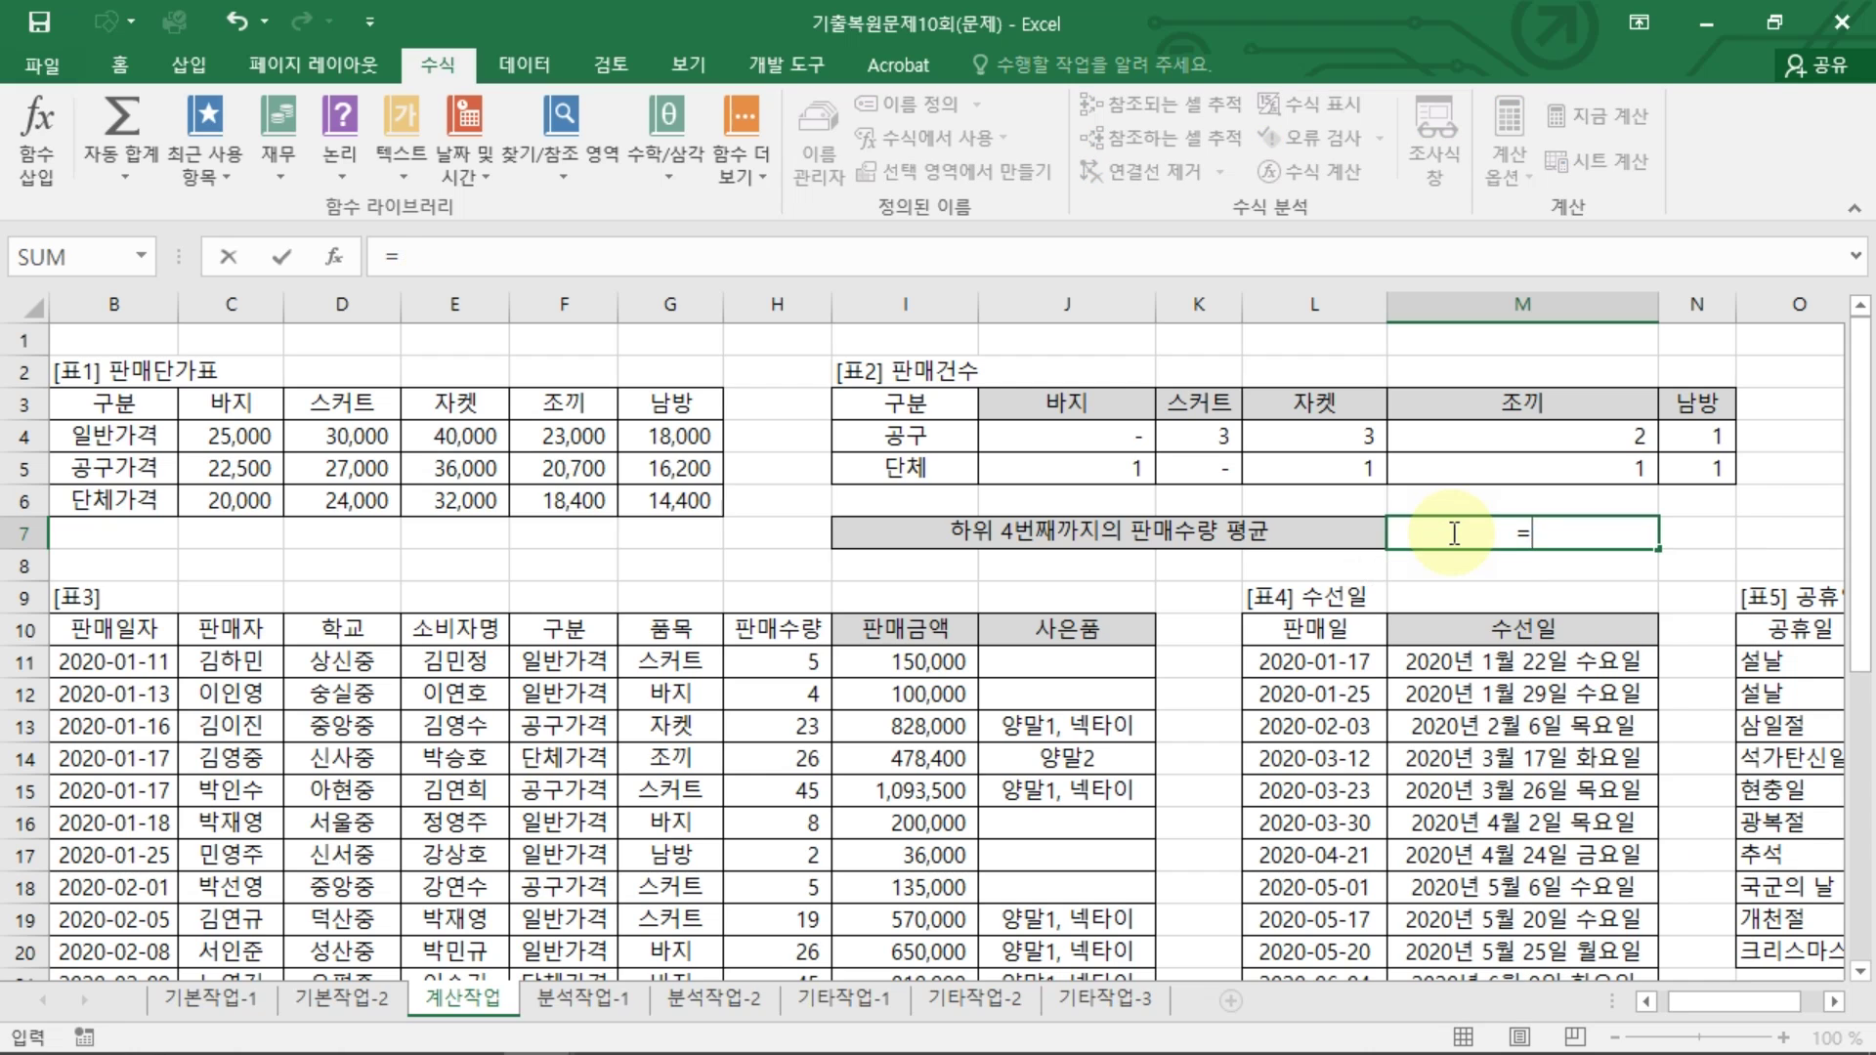
{"action": "type", "text": "AVE"}
{"action": "key", "text": "Down"}
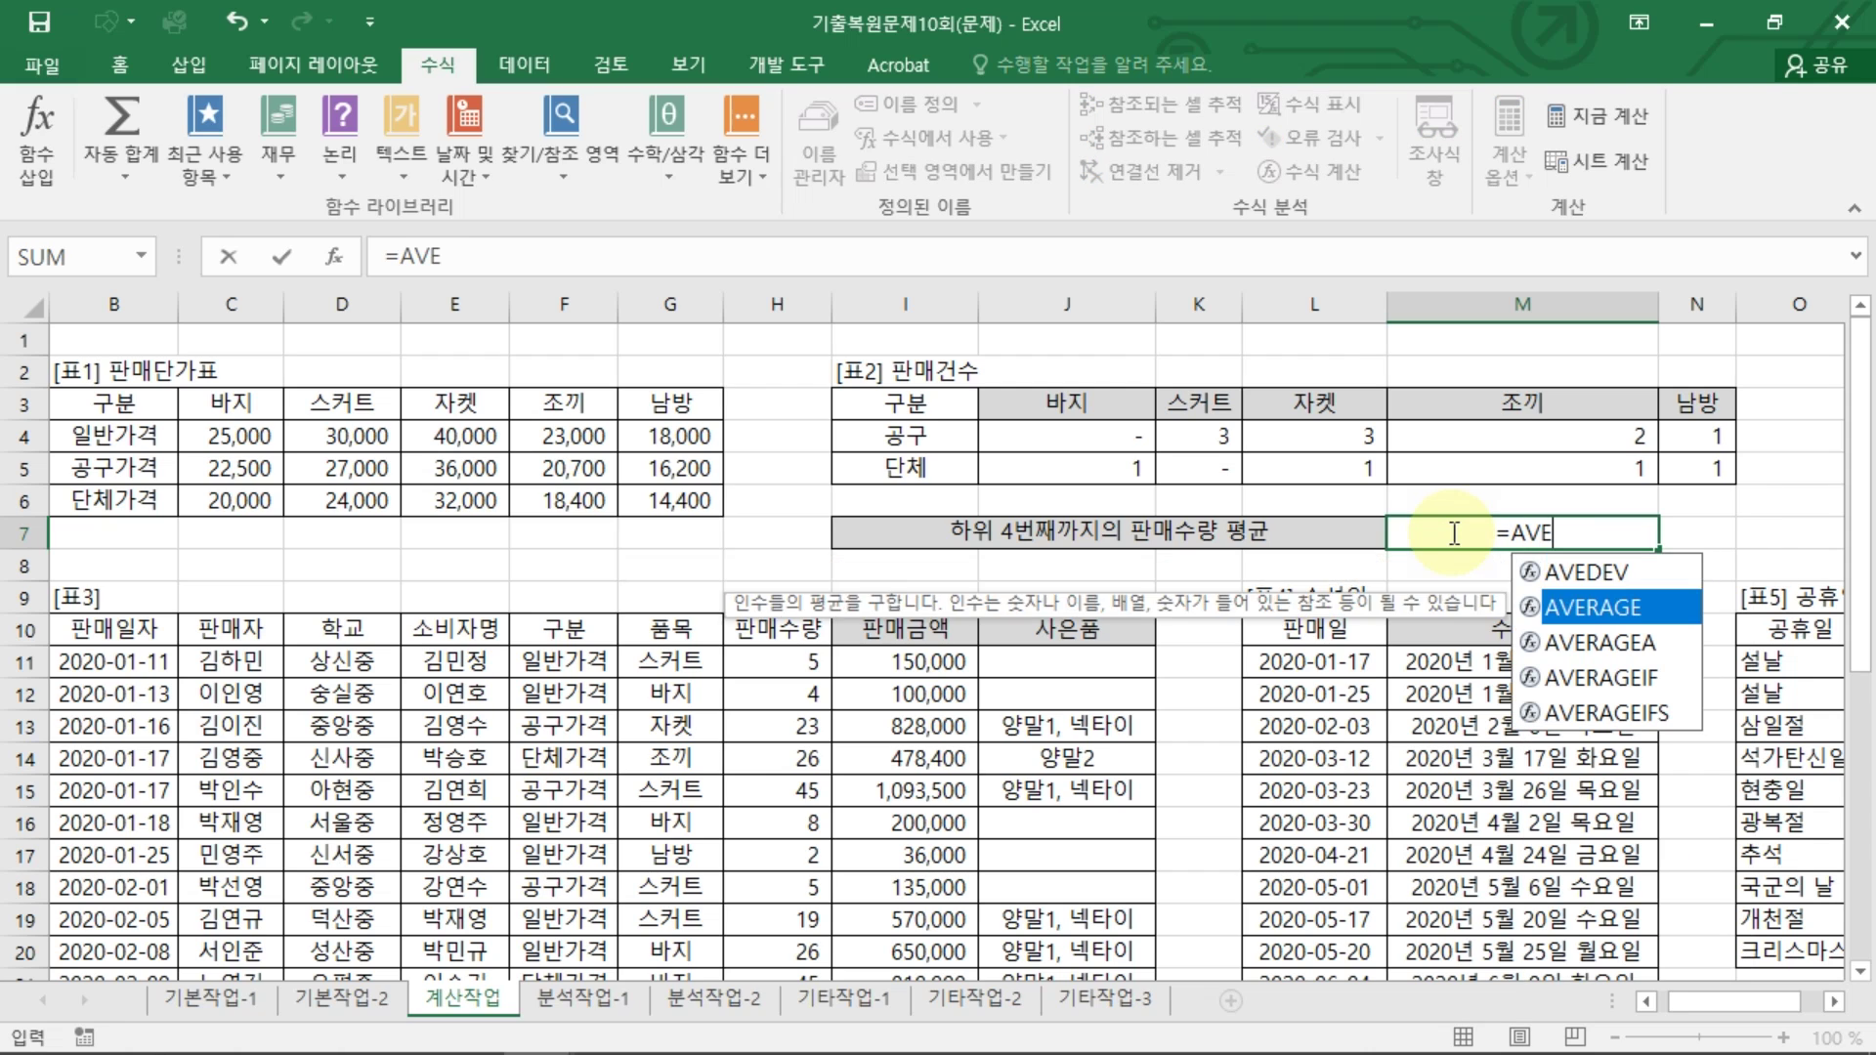
{"action": "key", "text": "Tab"}
{"action": "type", "text": "IF"}
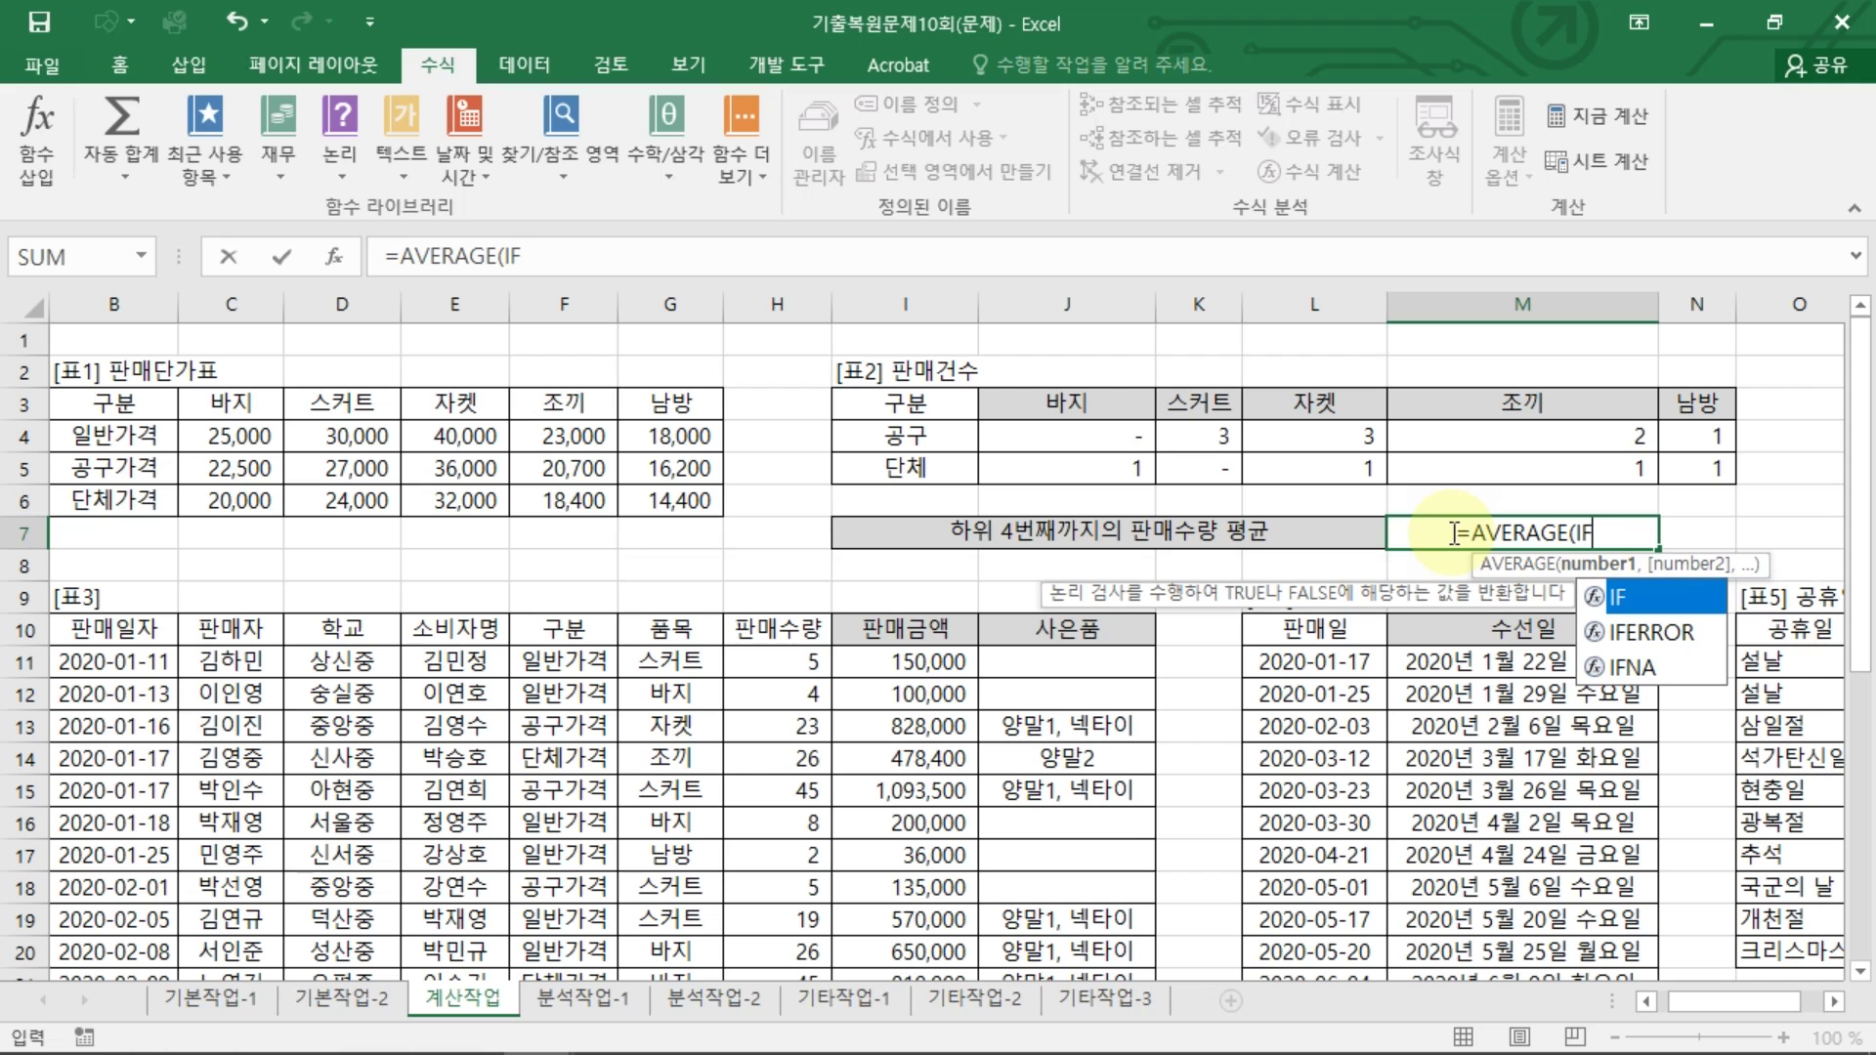
{"action": "key", "text": "Tab"}
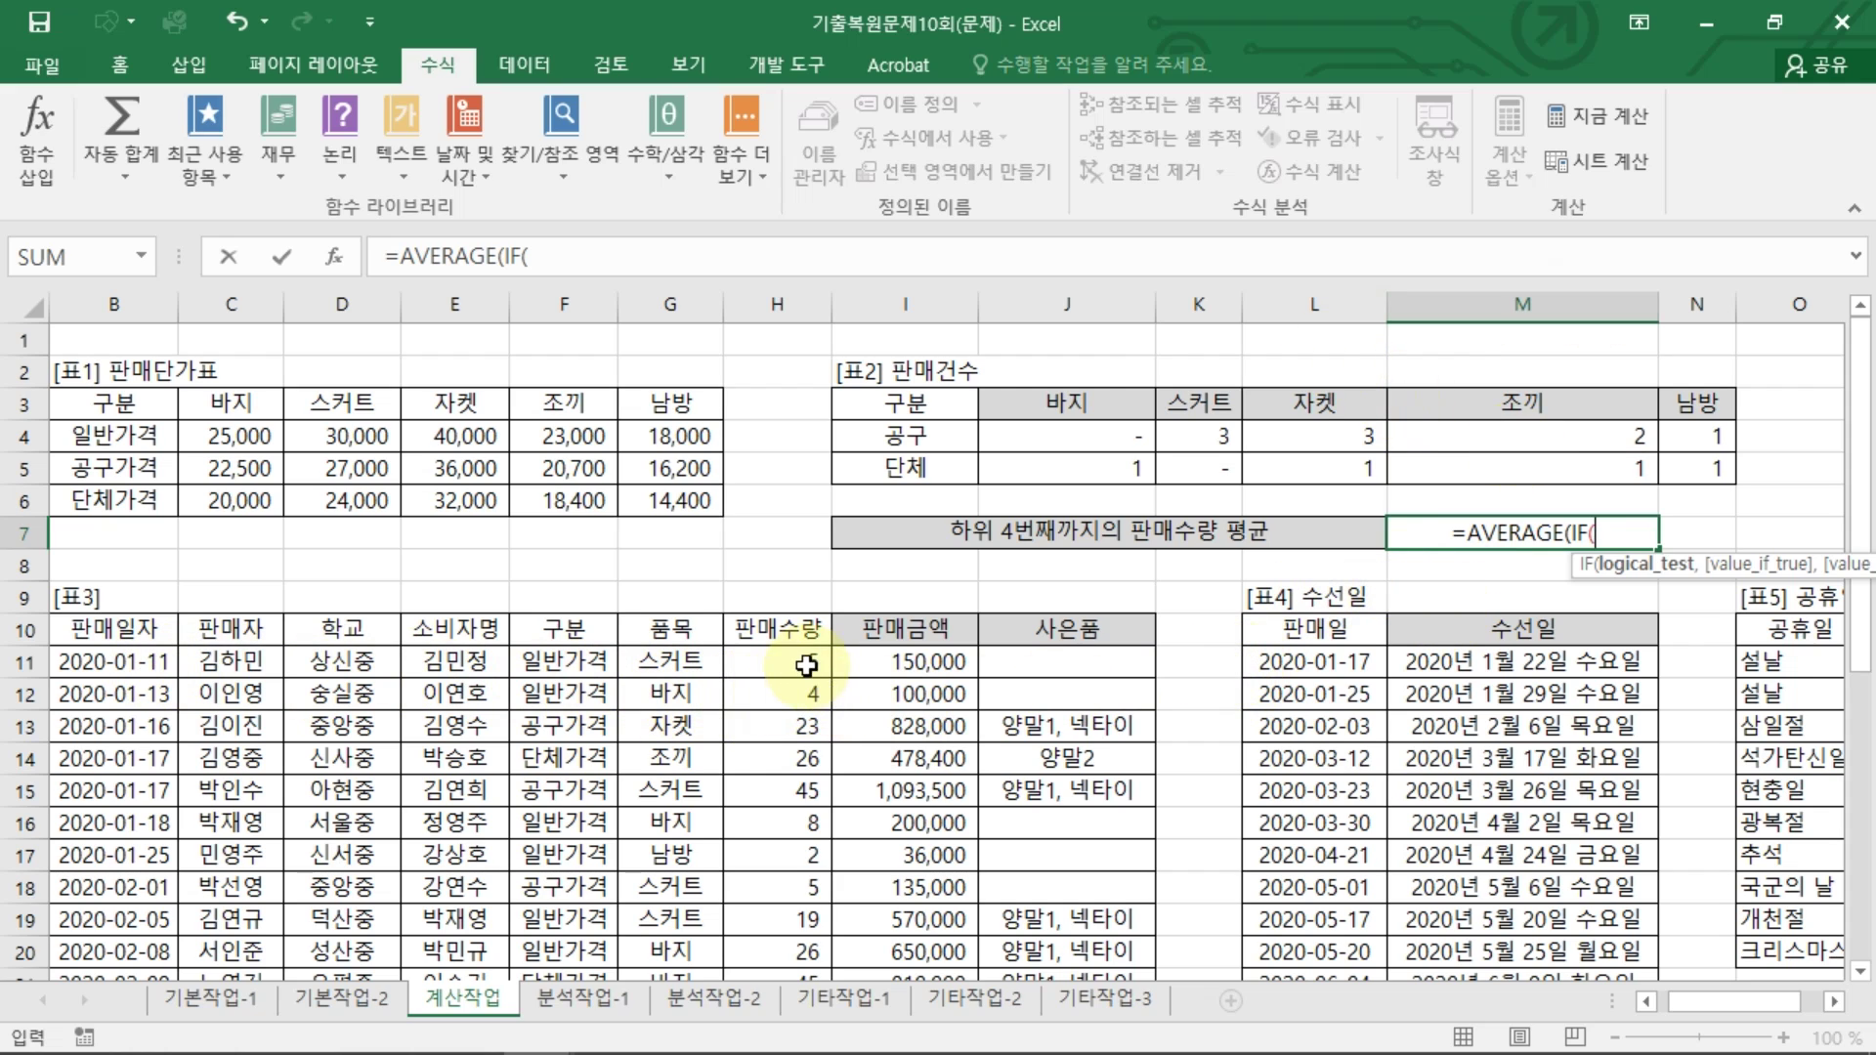
Step: Add the IF condition comparing 표3's 판매수량 with SMALL, $H$11:$H$36<=SMALL($H$11:$H$36), using absolute references
{"action": "left_click_drag", "start_coordinate": [806, 663], "coordinate": [797, 921]}
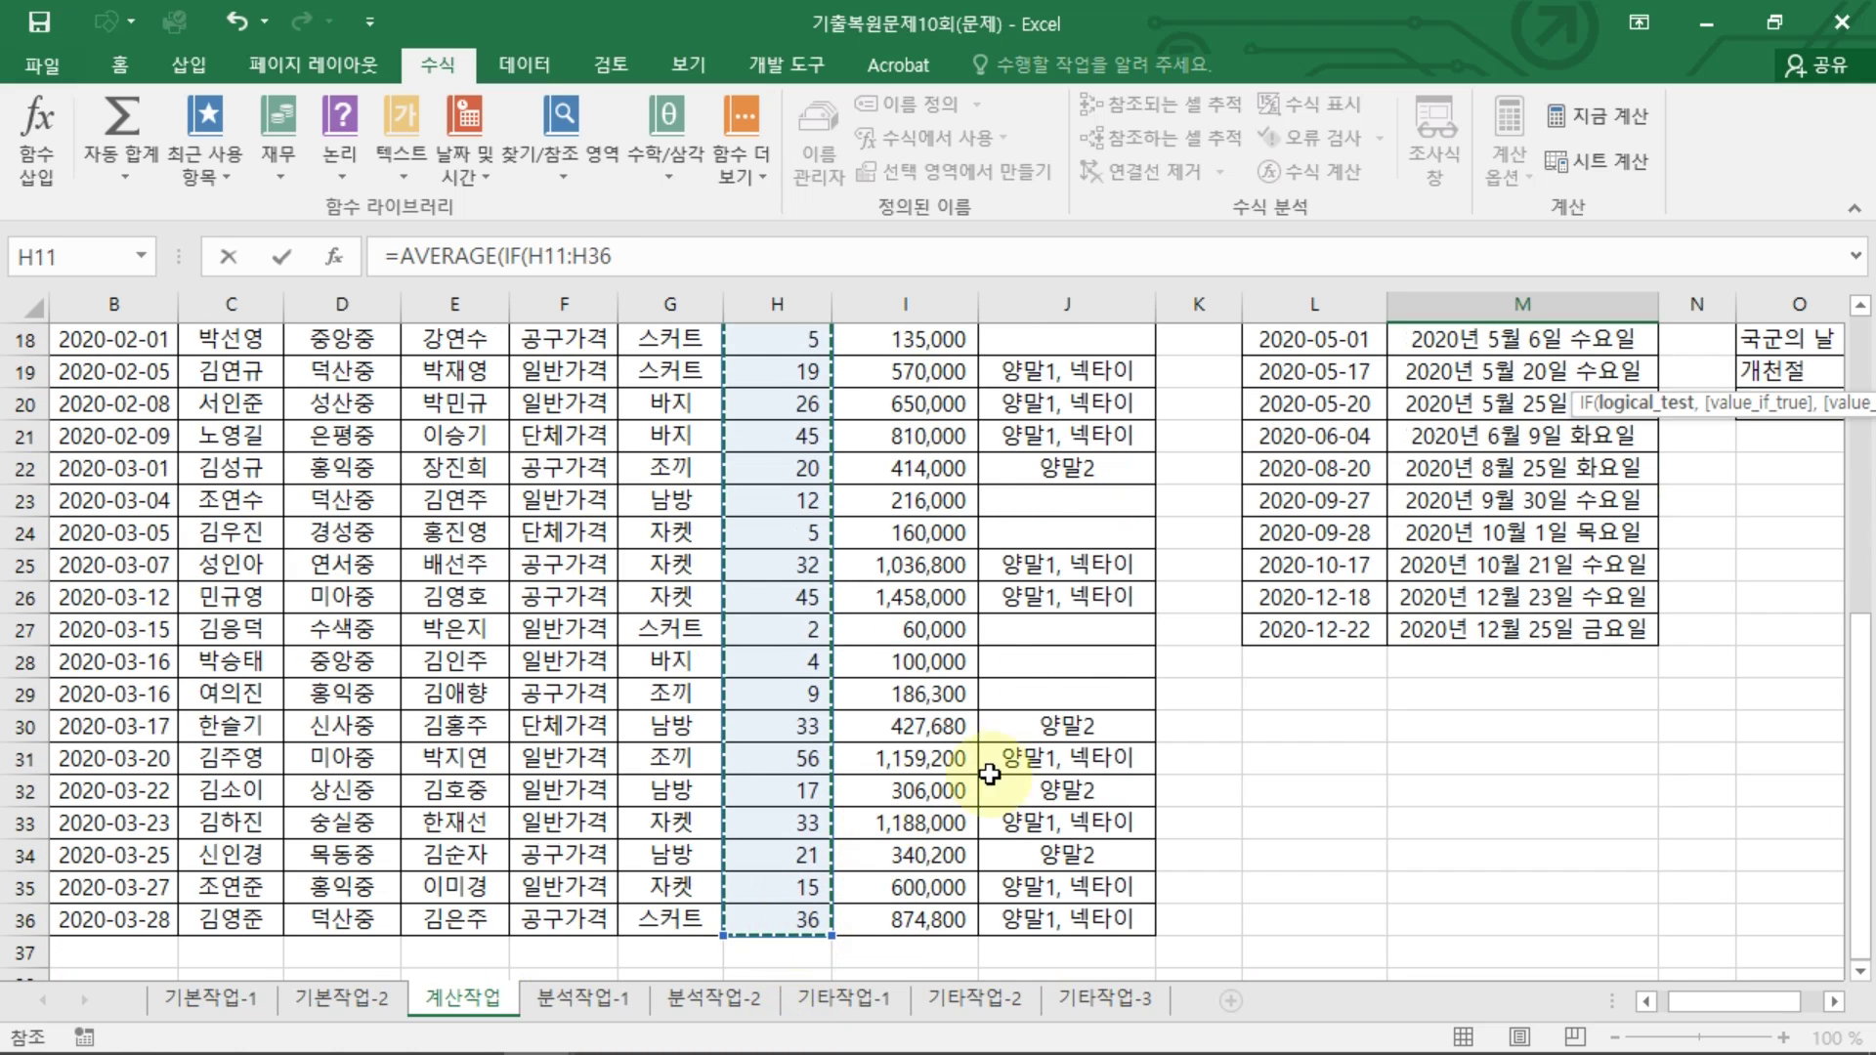
{"action": "key", "text": "F4"}
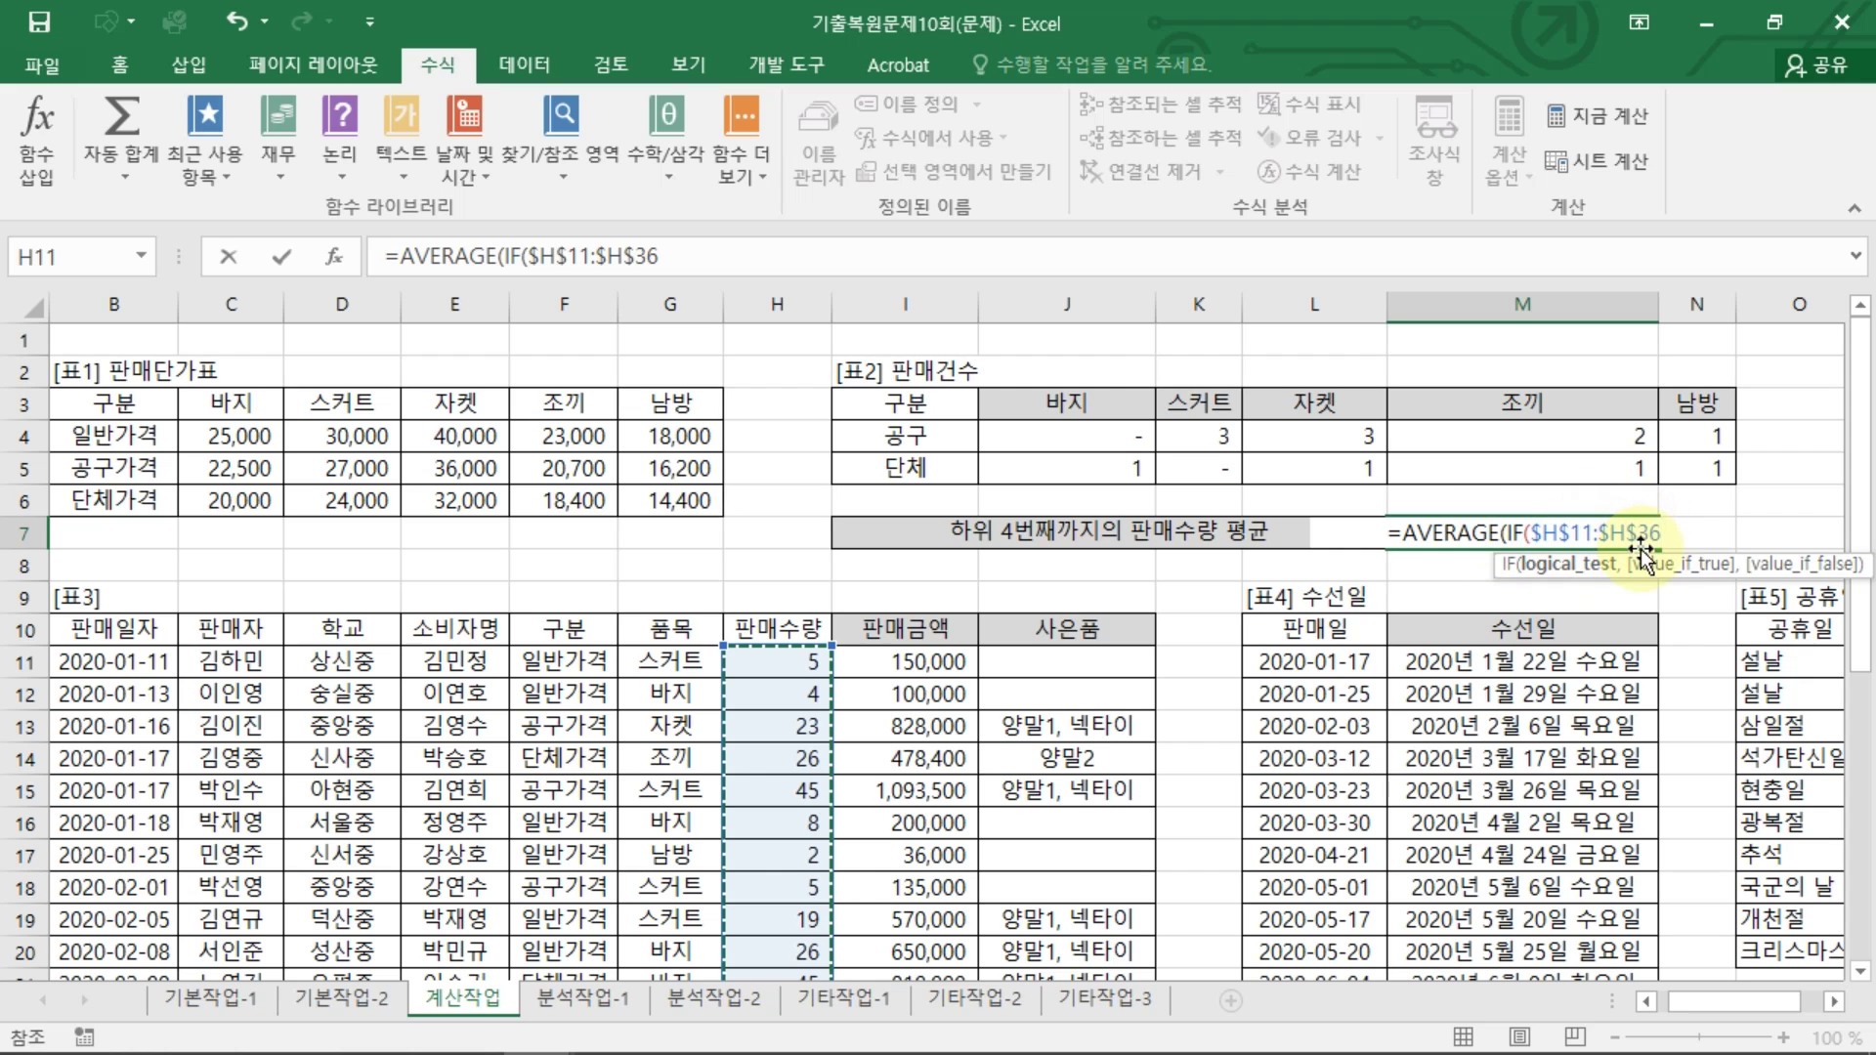
{"action": "type", "text": "<="}
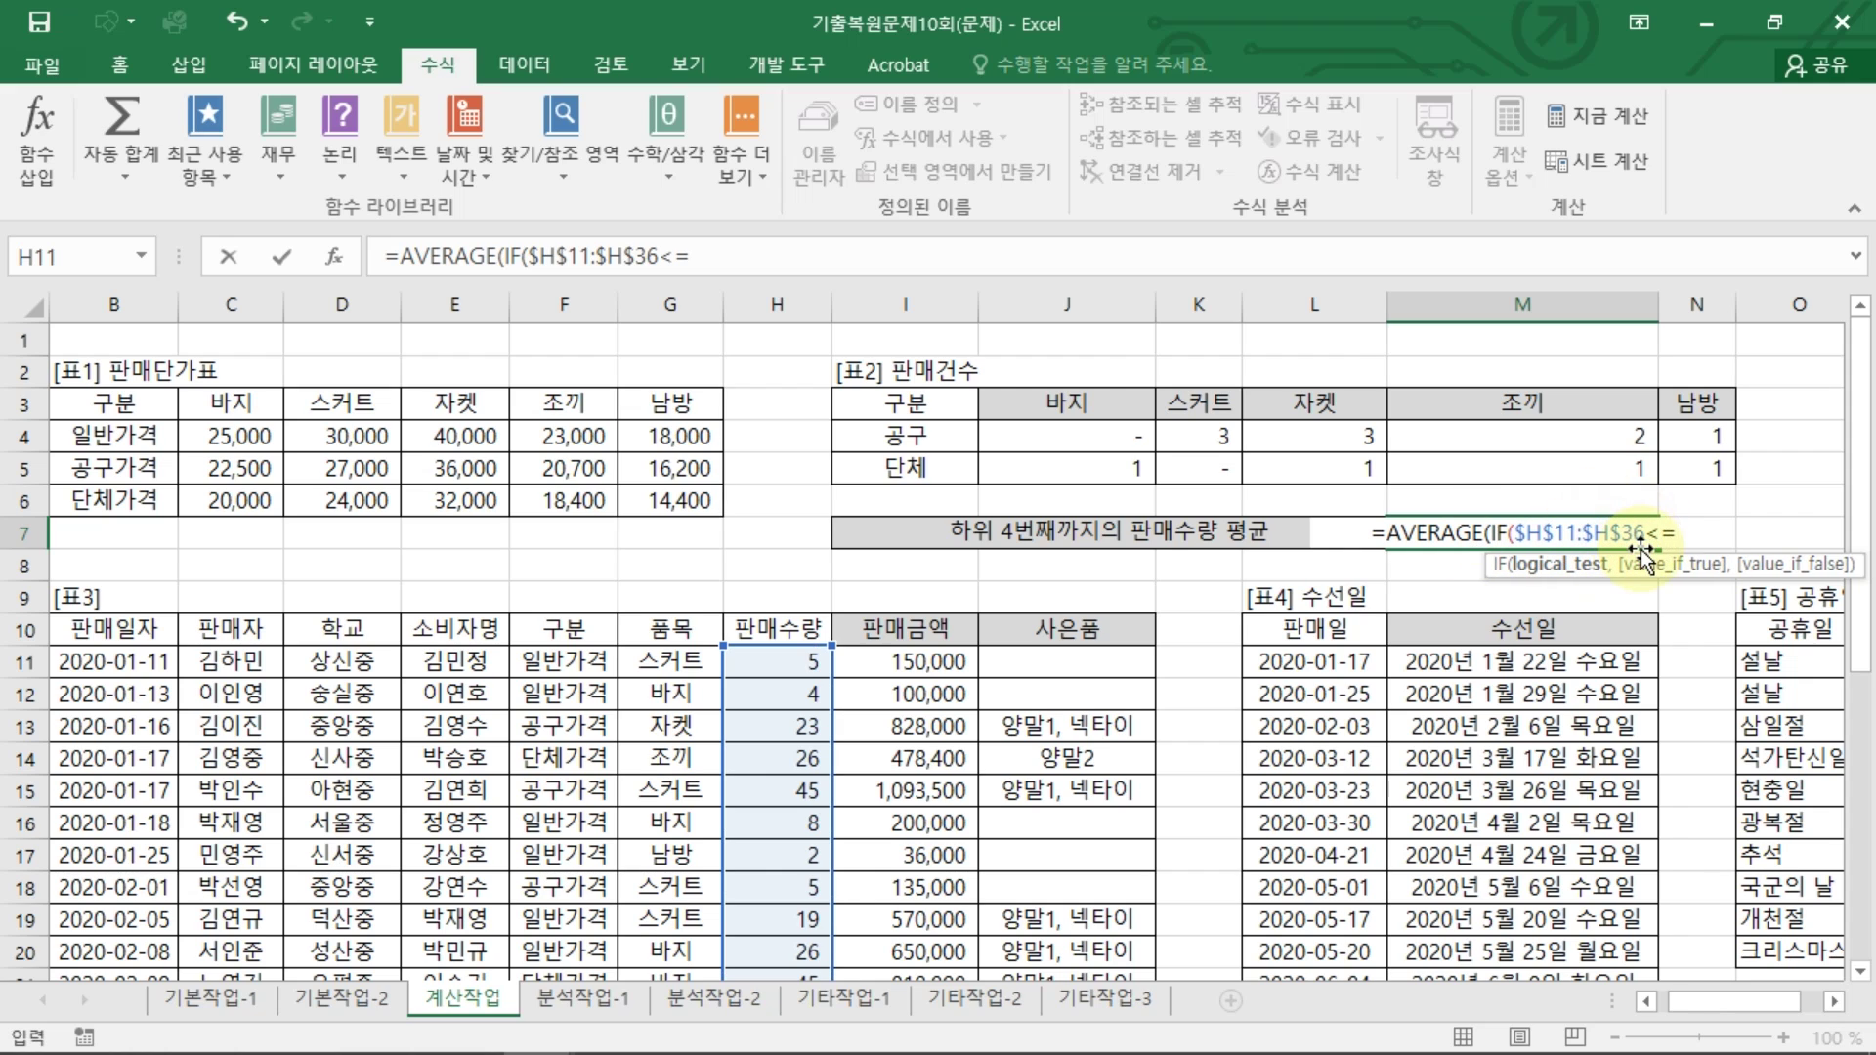
{"action": "type", "text": "SMAL"}
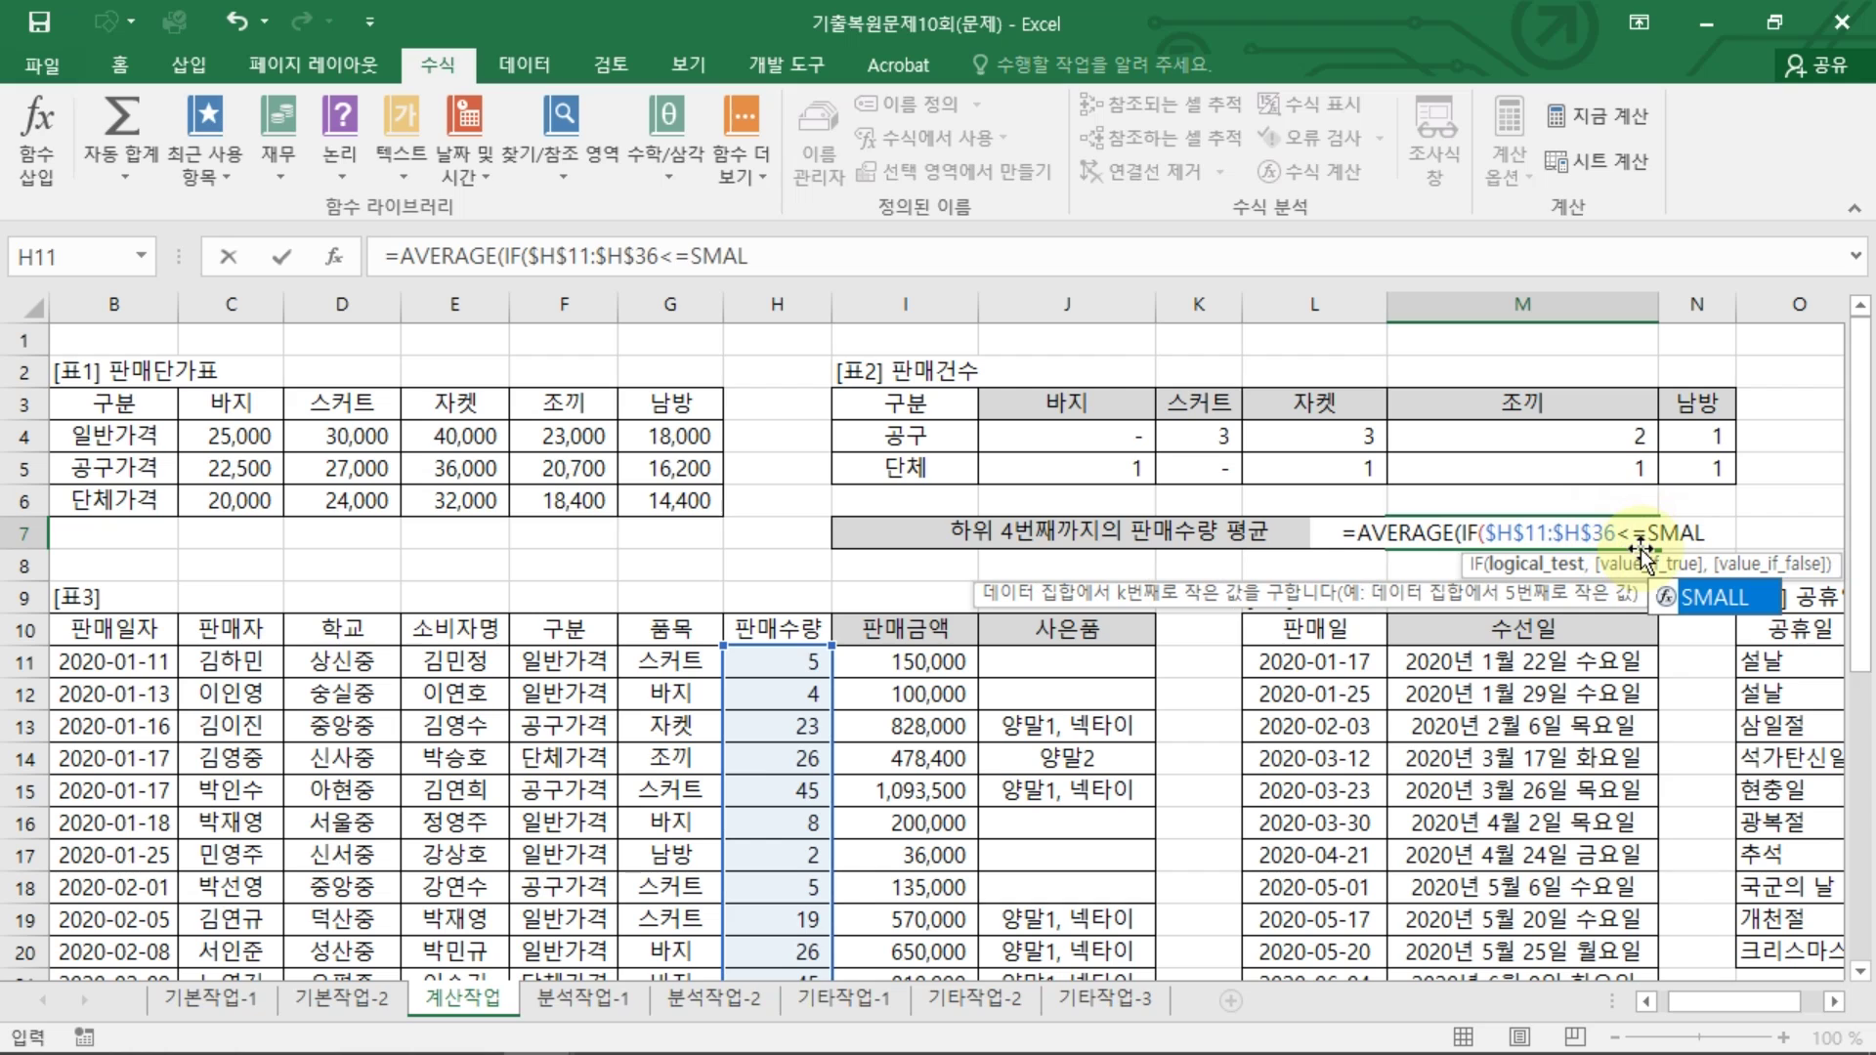
{"action": "key", "text": "Tab"}
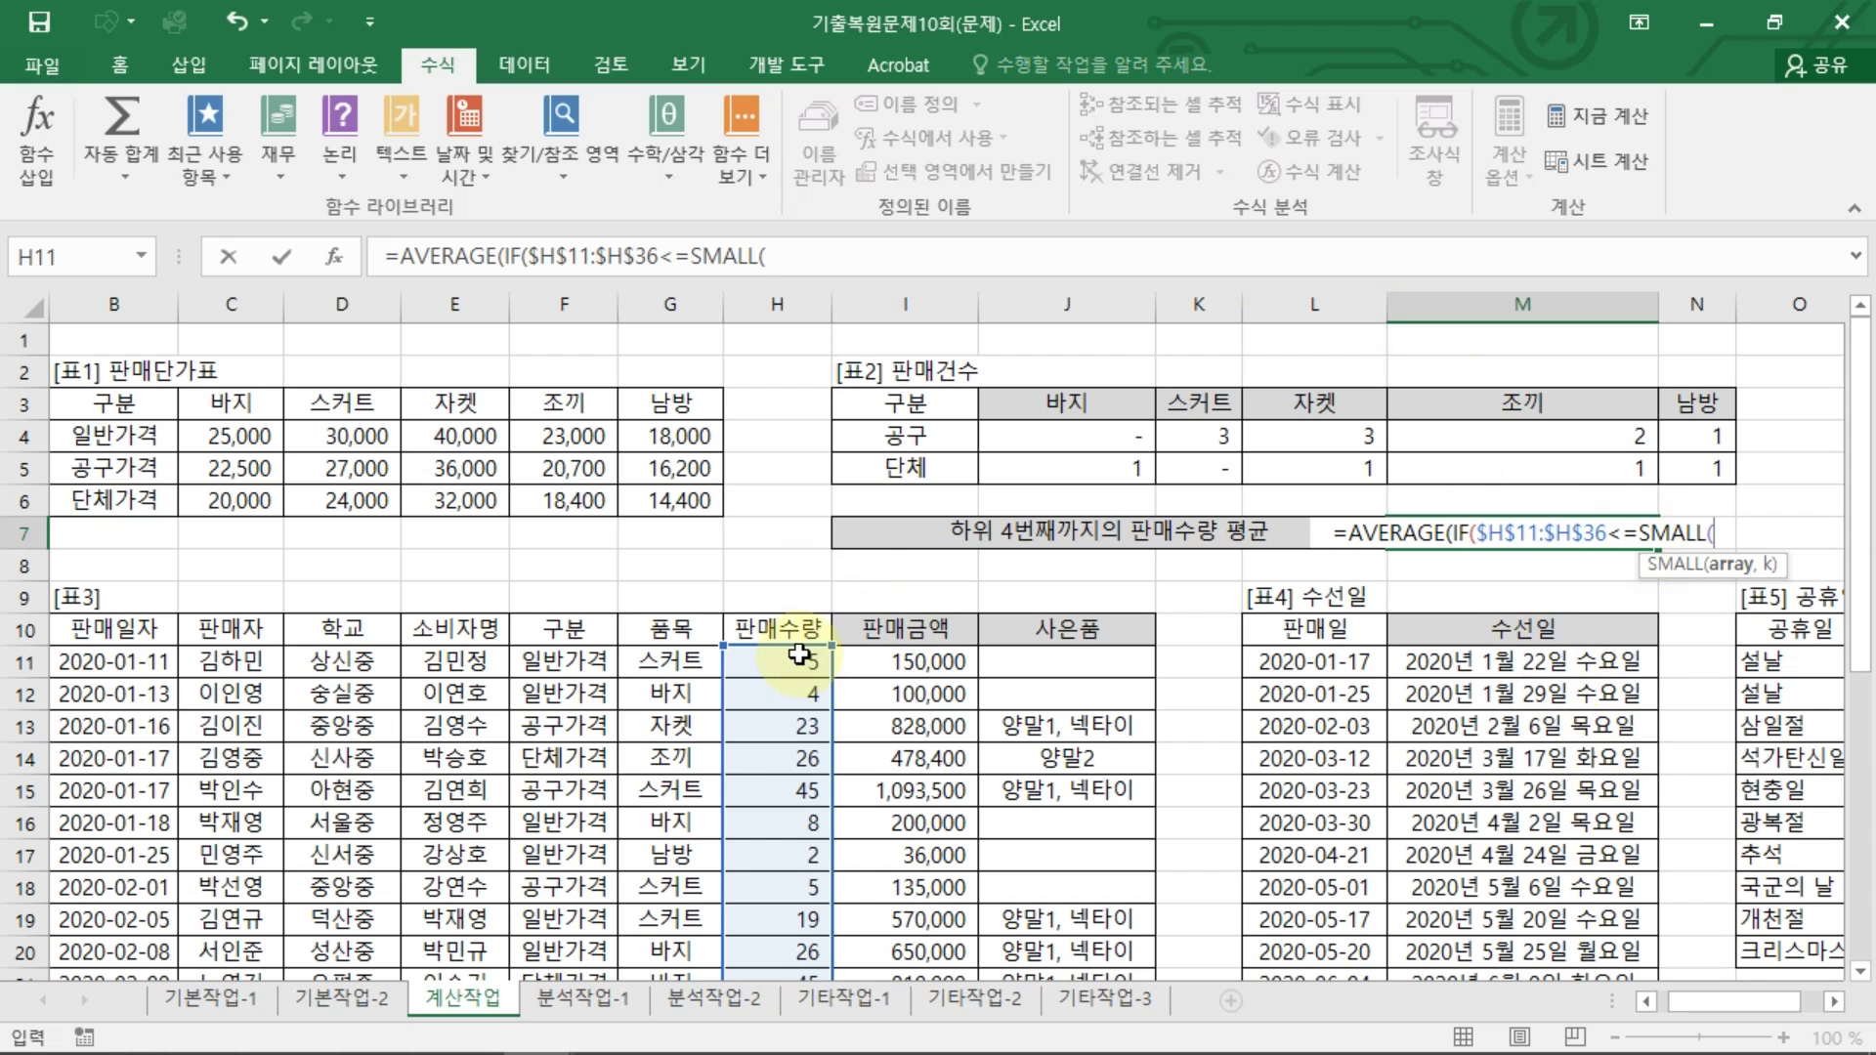
{"action": "left_click_drag", "start_coordinate": [796, 662], "coordinate": [801, 926]}
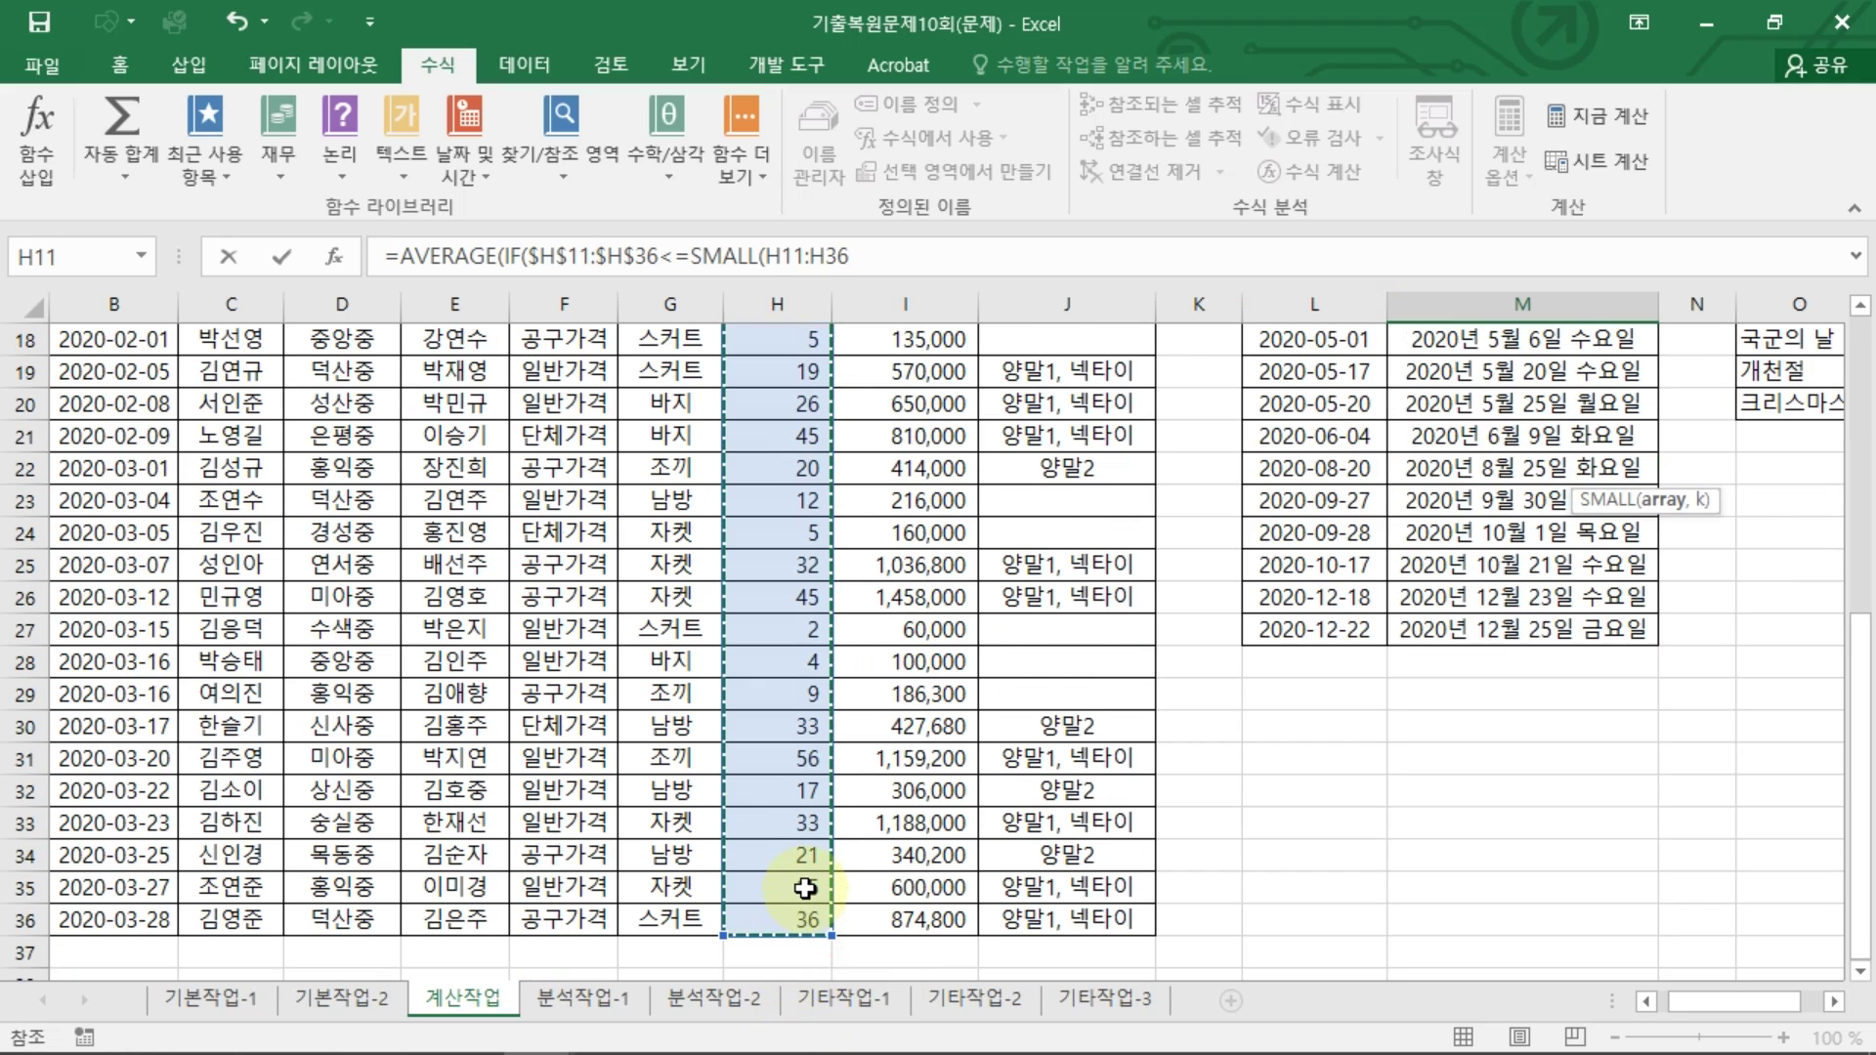
{"action": "key", "text": "F4"}
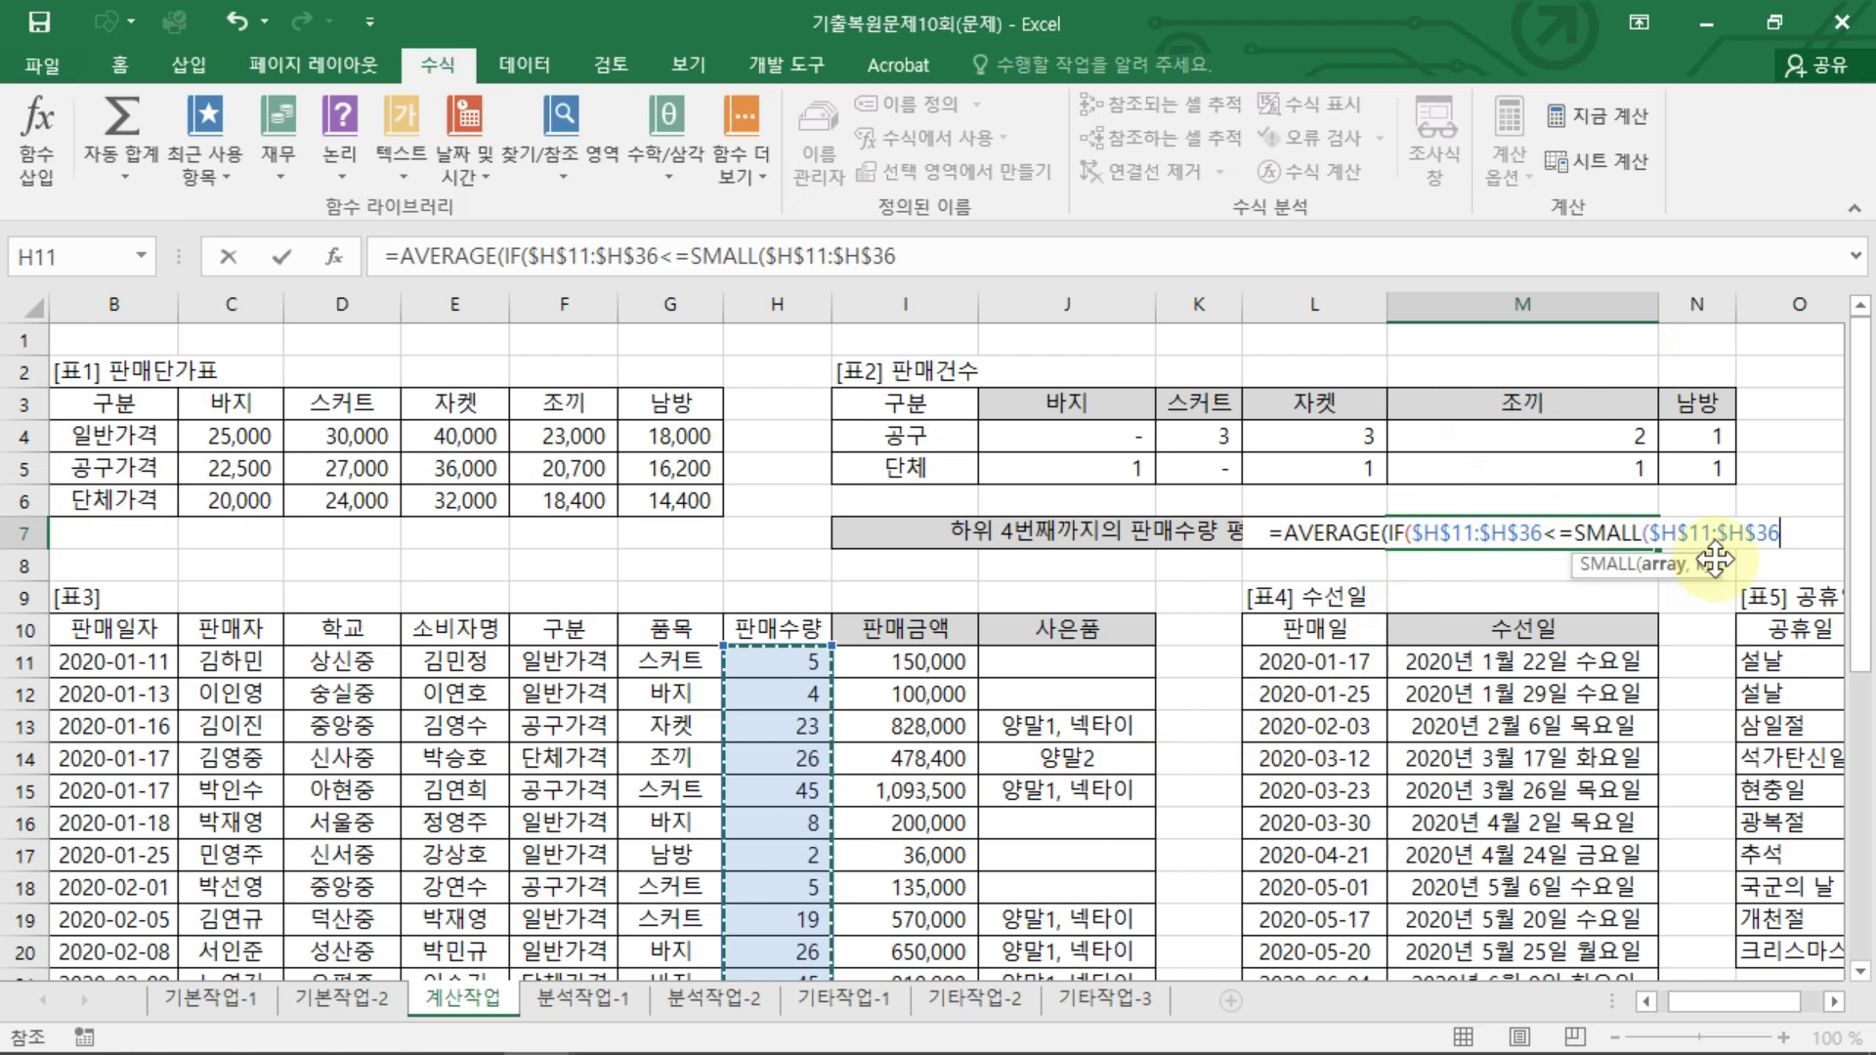
{"action": "type", "text": "),"}
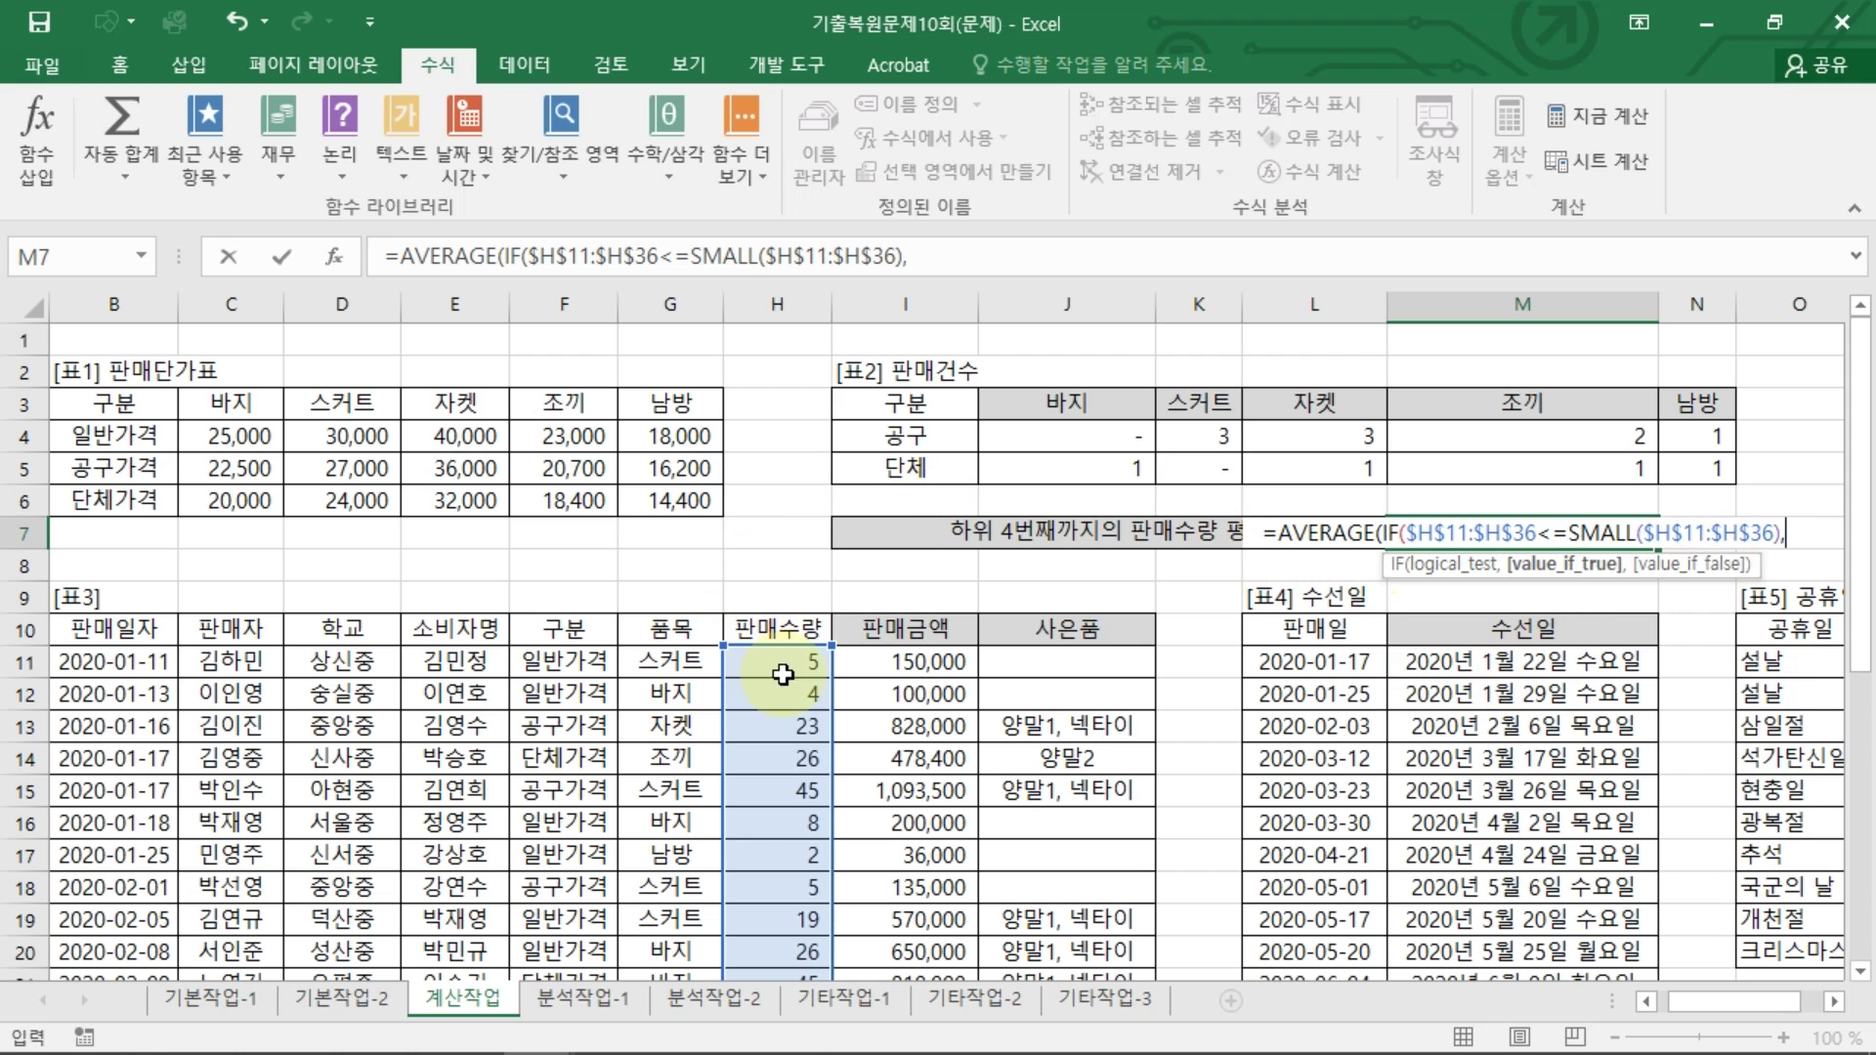
Step: Supply 판매수량 H11:H36 as IF's true value and add 4 as SMALL's k argument
{"action": "left_click_drag", "start_coordinate": [781, 669], "coordinate": [783, 904]}
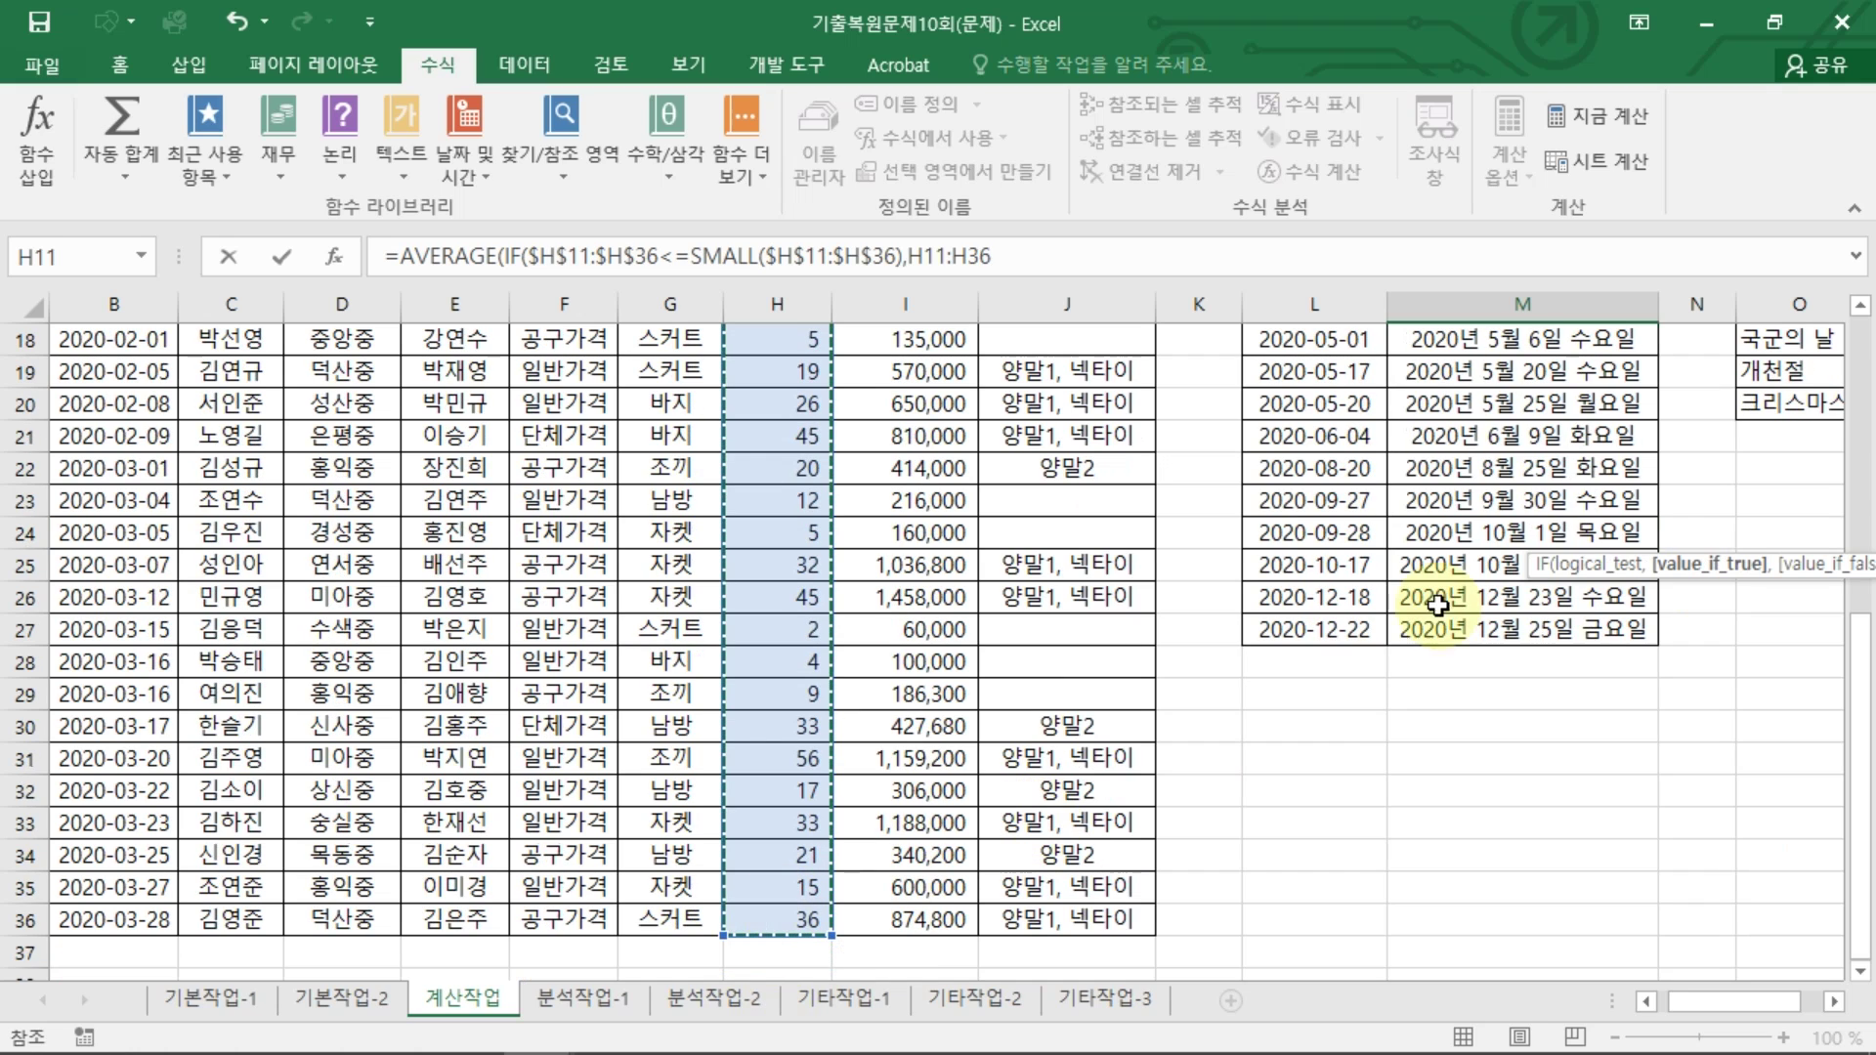
{"action": "left_click", "coordinate": [897, 259]}
{"action": "type", "text": ")"}
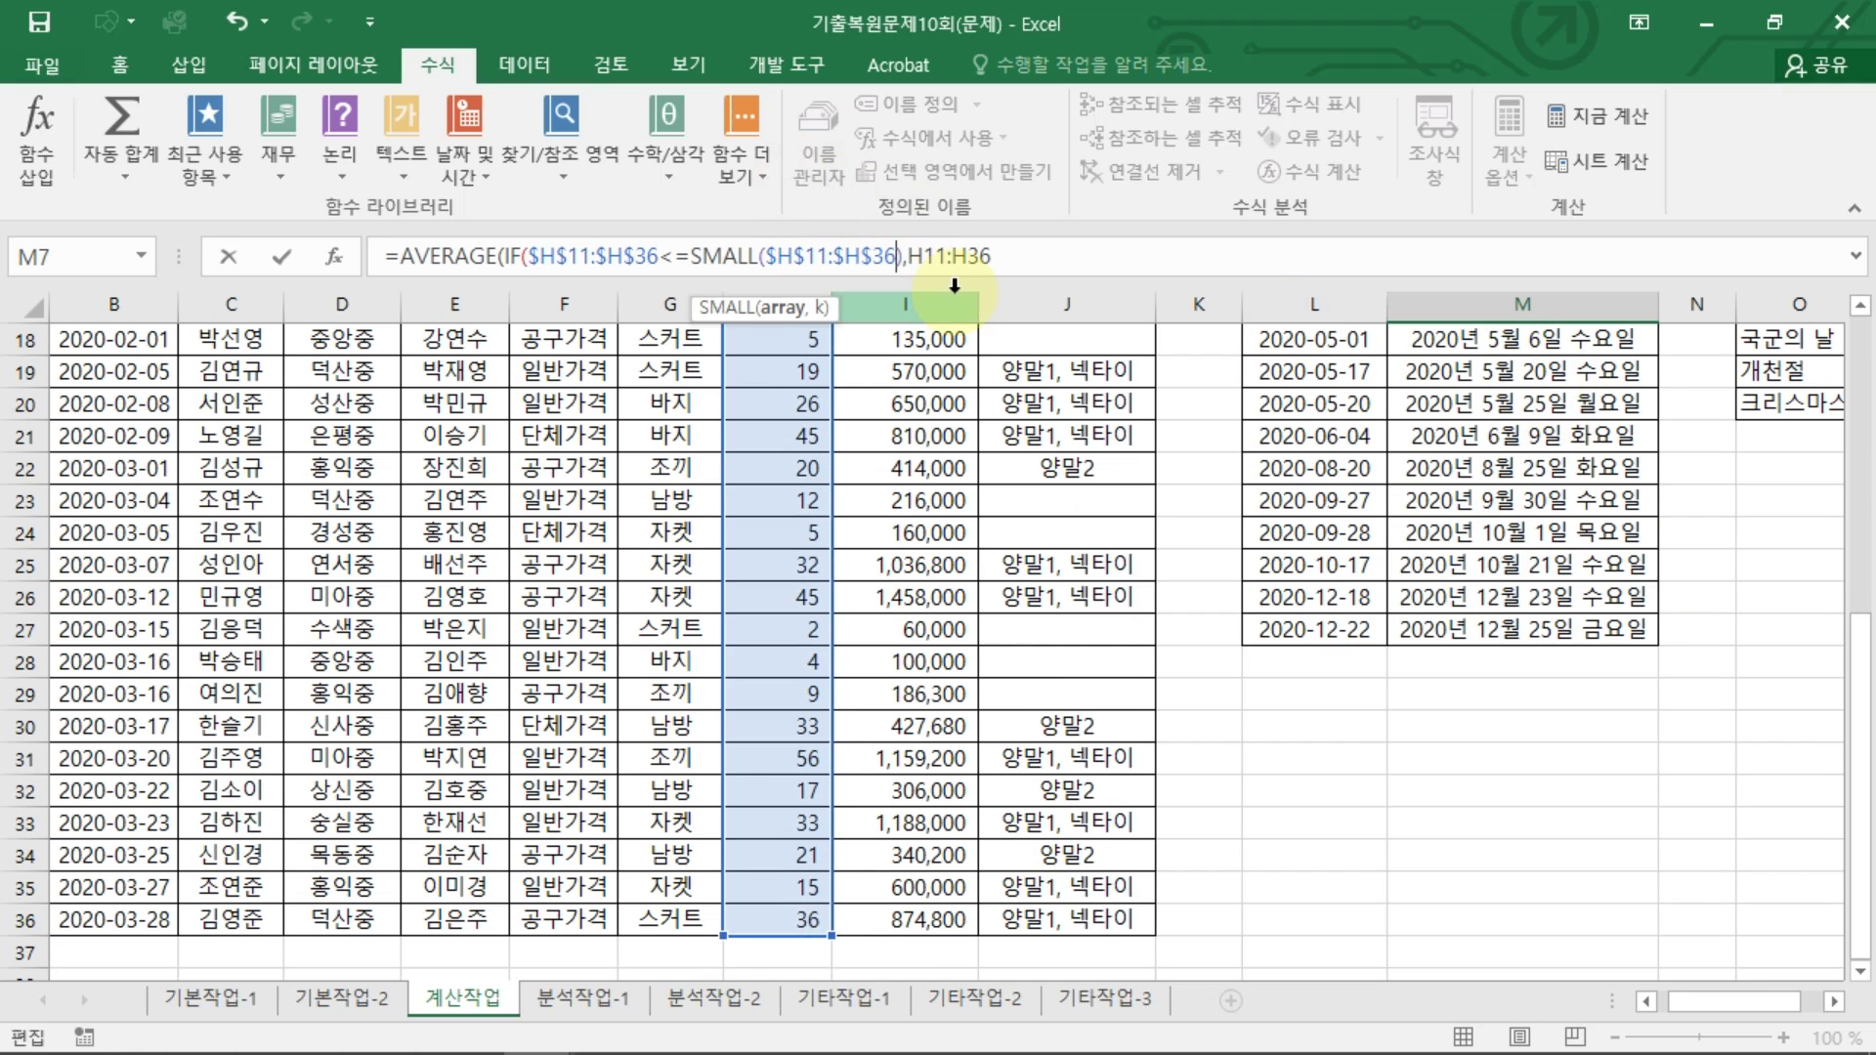
{"action": "key", "text": "Left"}
{"action": "type", "text": ",4"}
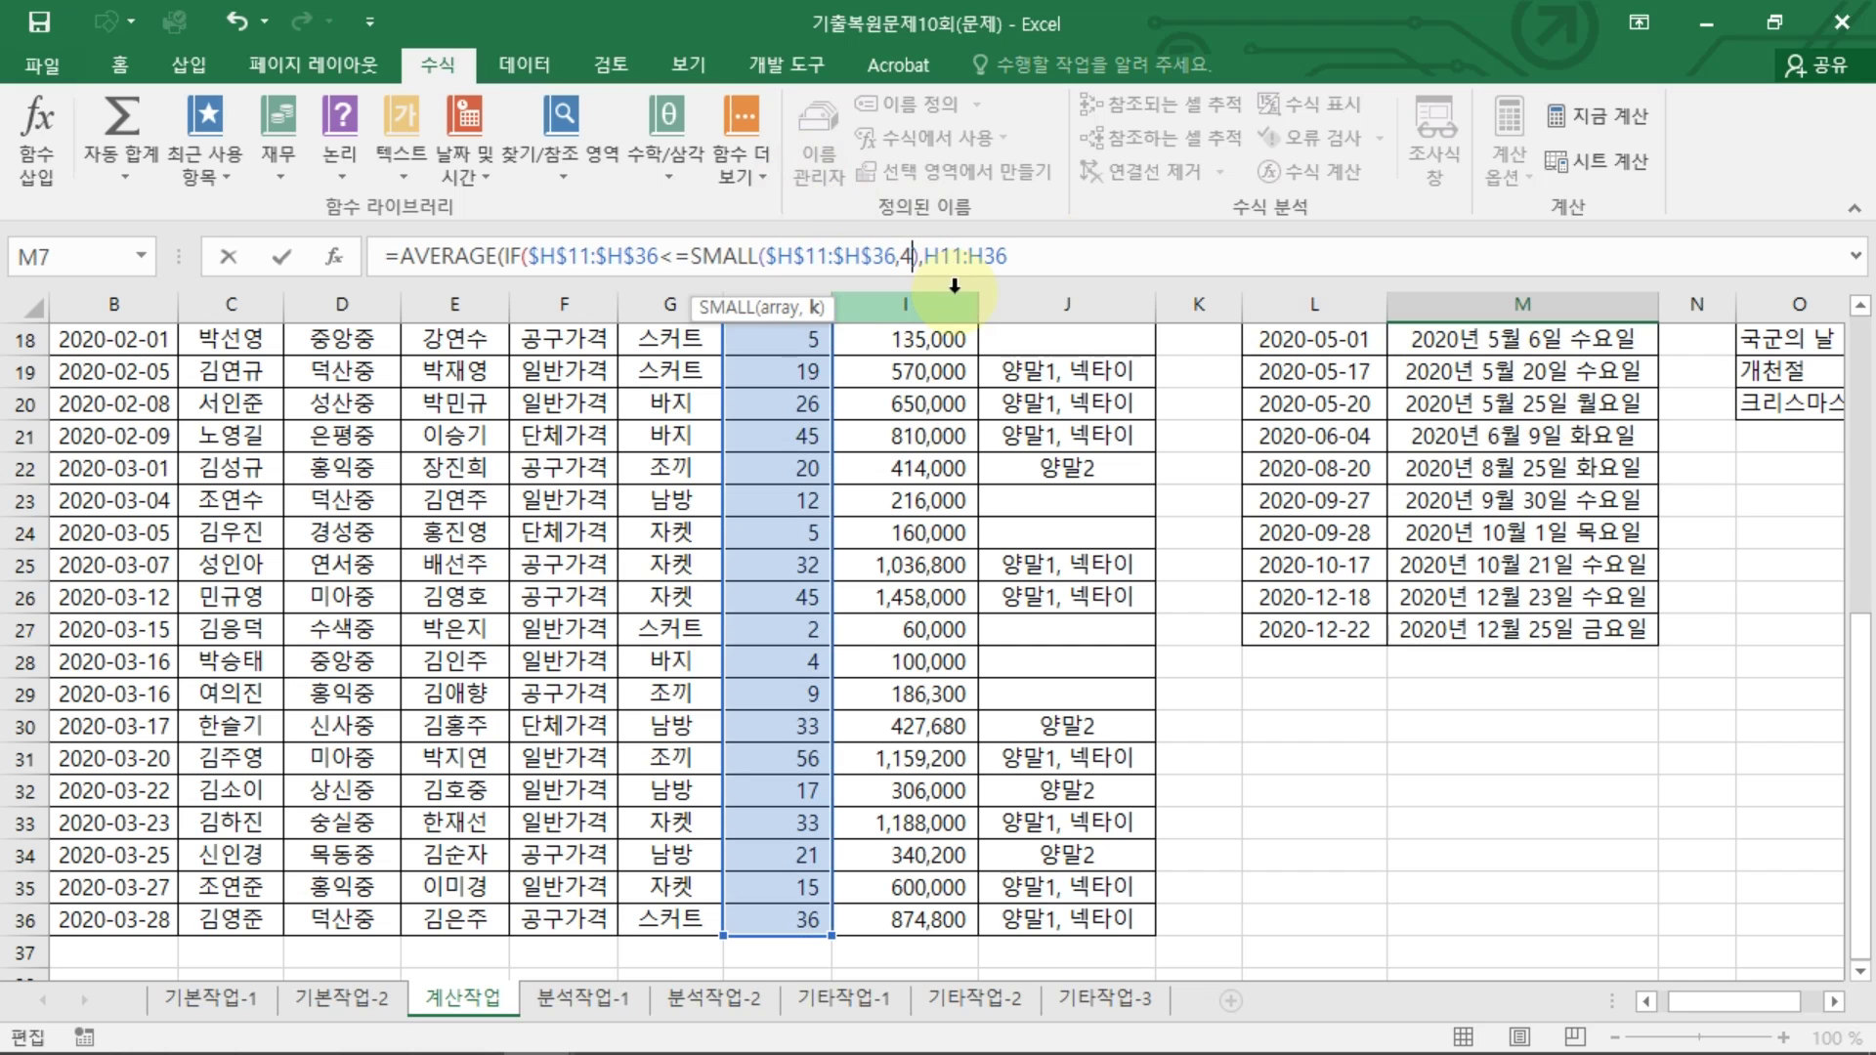
Step: Lock the true-value range as $H$11:$H$36, close both functions, and enter M7 as an array formula
{"action": "left_click", "coordinate": [1021, 256]}
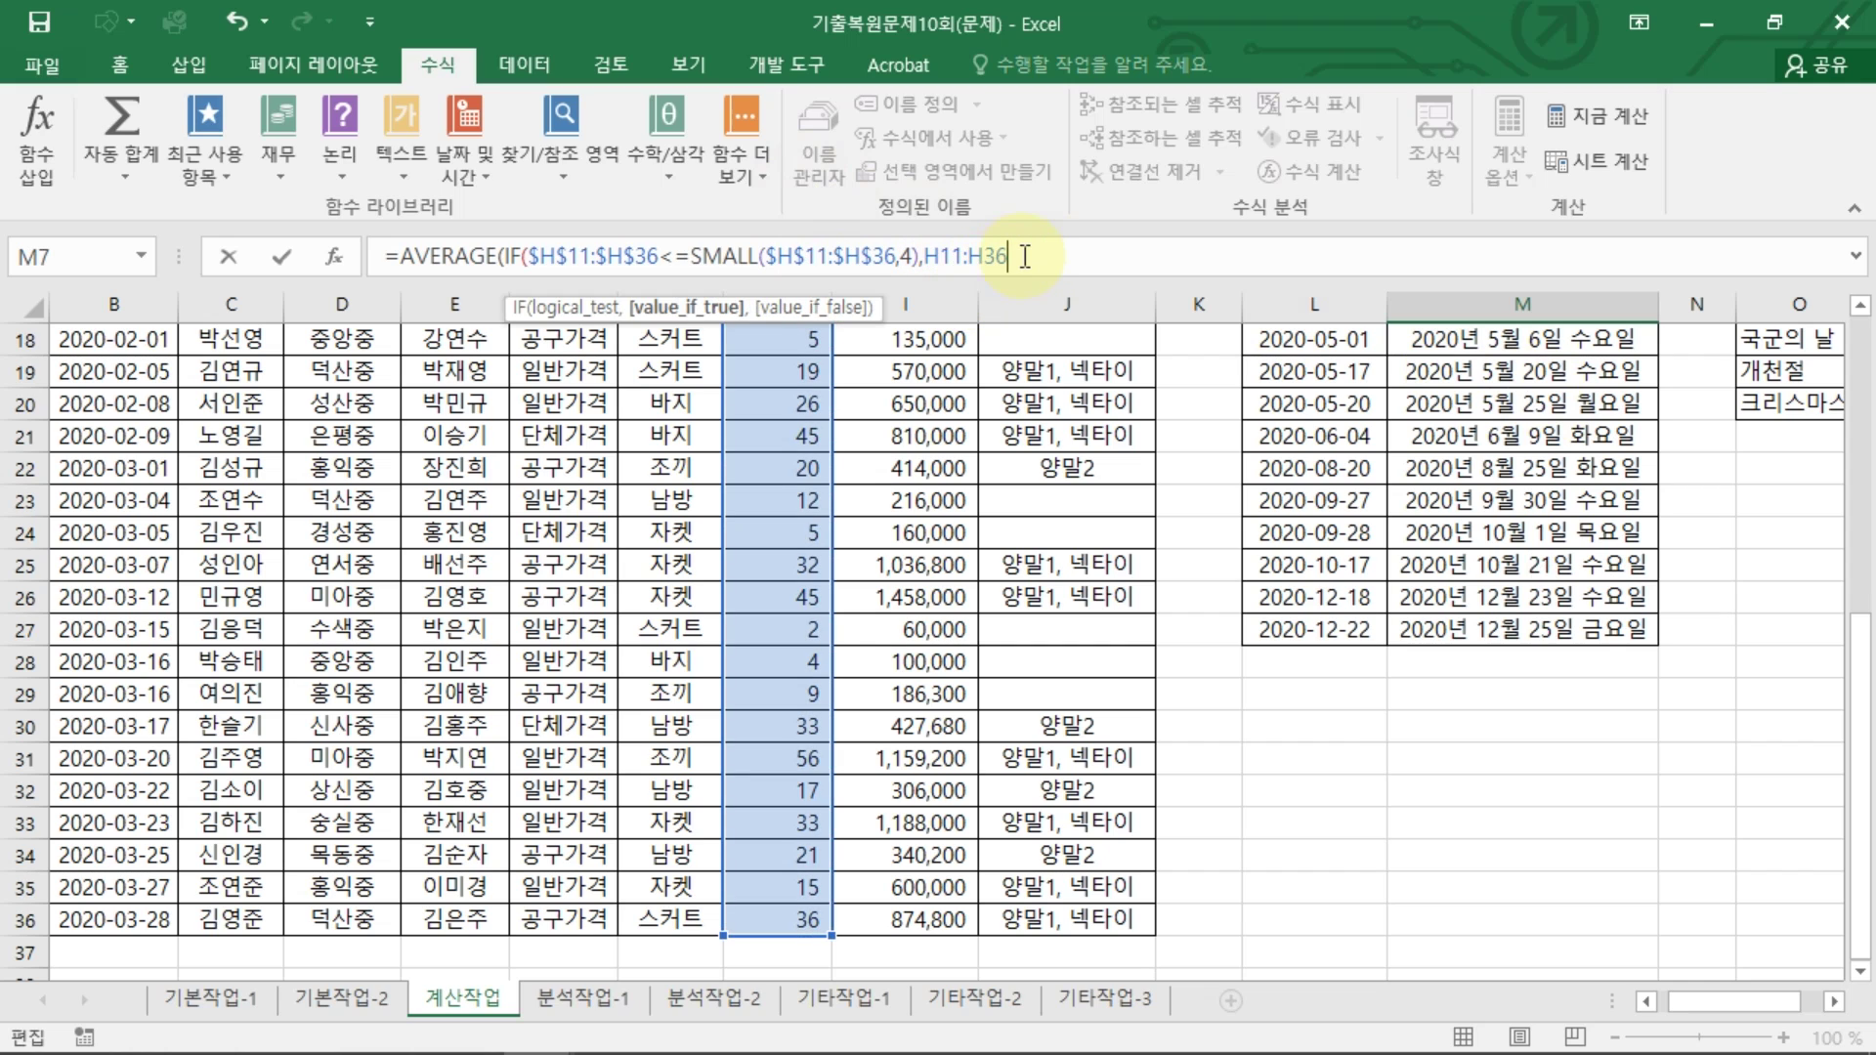
{"action": "key", "text": "F4"}
{"action": "key", "text": "Left"}
{"action": "key", "text": "Left"}
{"action": "key", "text": "Left"}
{"action": "key", "text": "Left"}
{"action": "key", "text": "Left"}
{"action": "key", "text": "Left"}
{"action": "key", "text": "Left"}
{"action": "key", "text": "Left"}
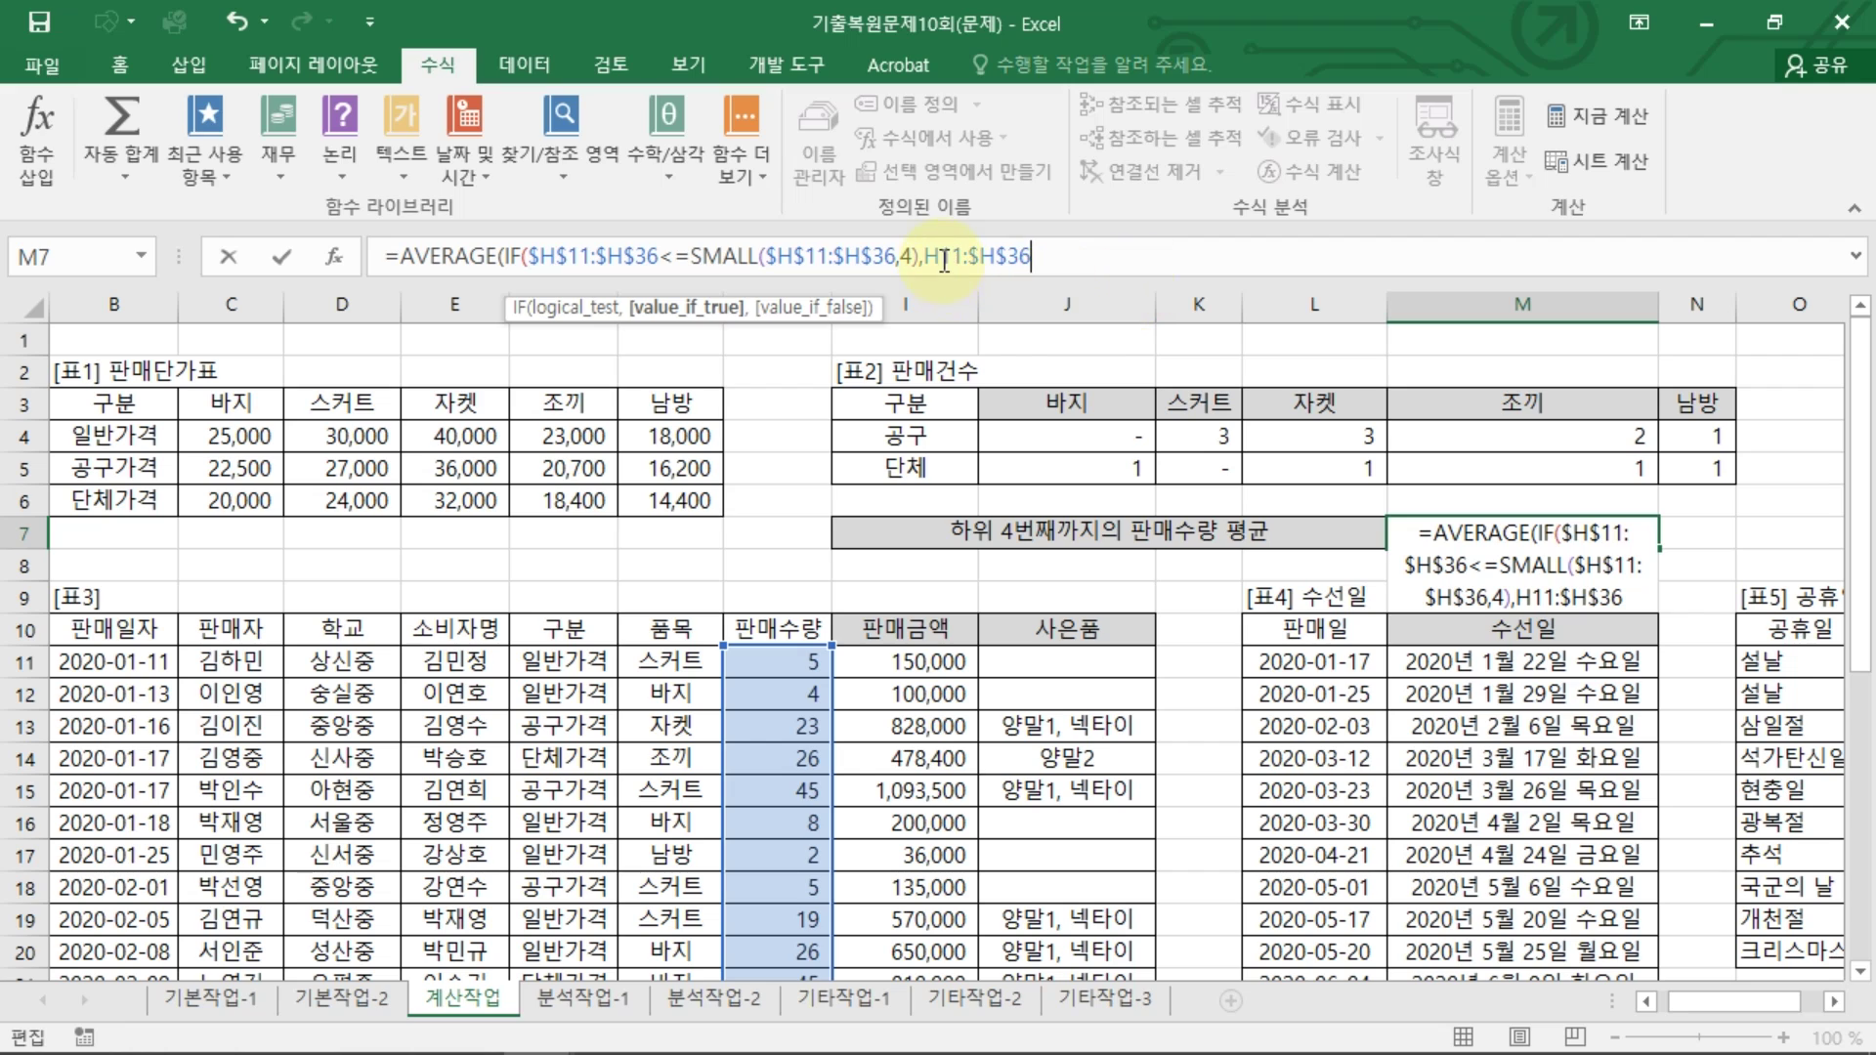
{"action": "key", "text": "F4"}
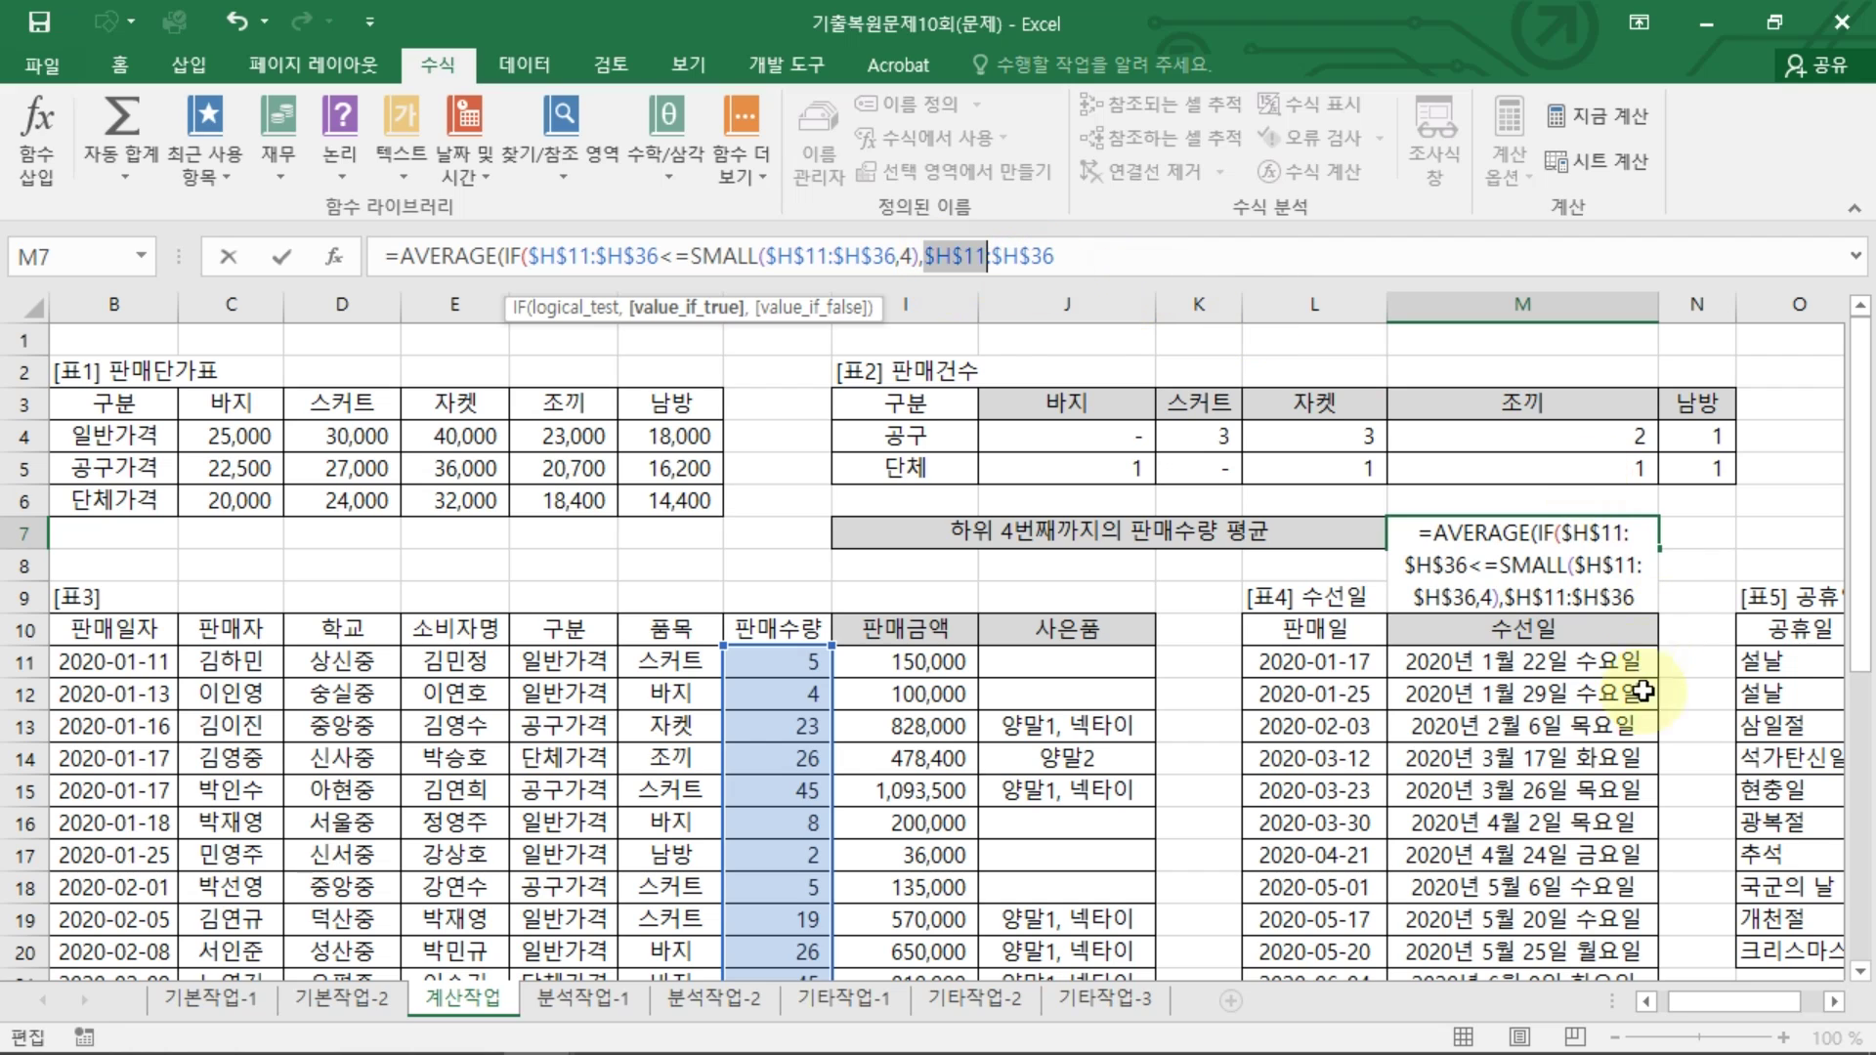
{"action": "left_click", "coordinate": [1143, 260]}
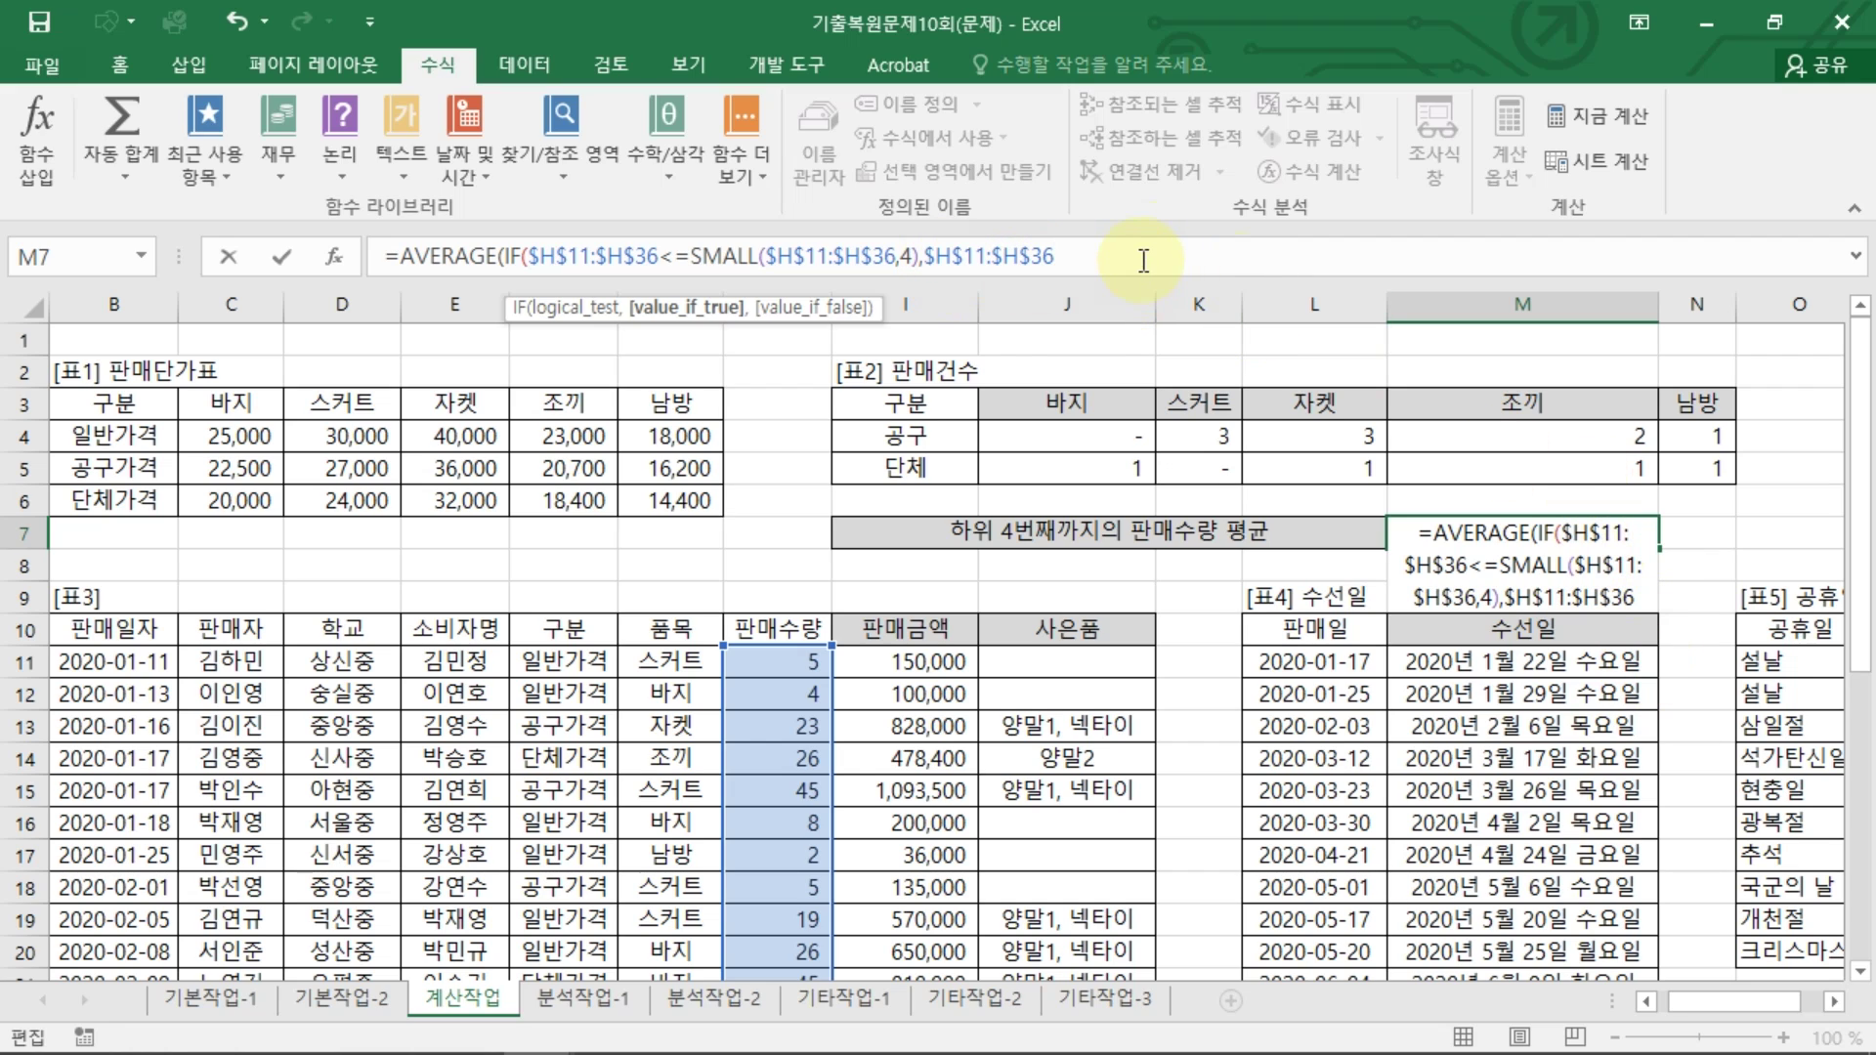
{"action": "type", "text": "))"}
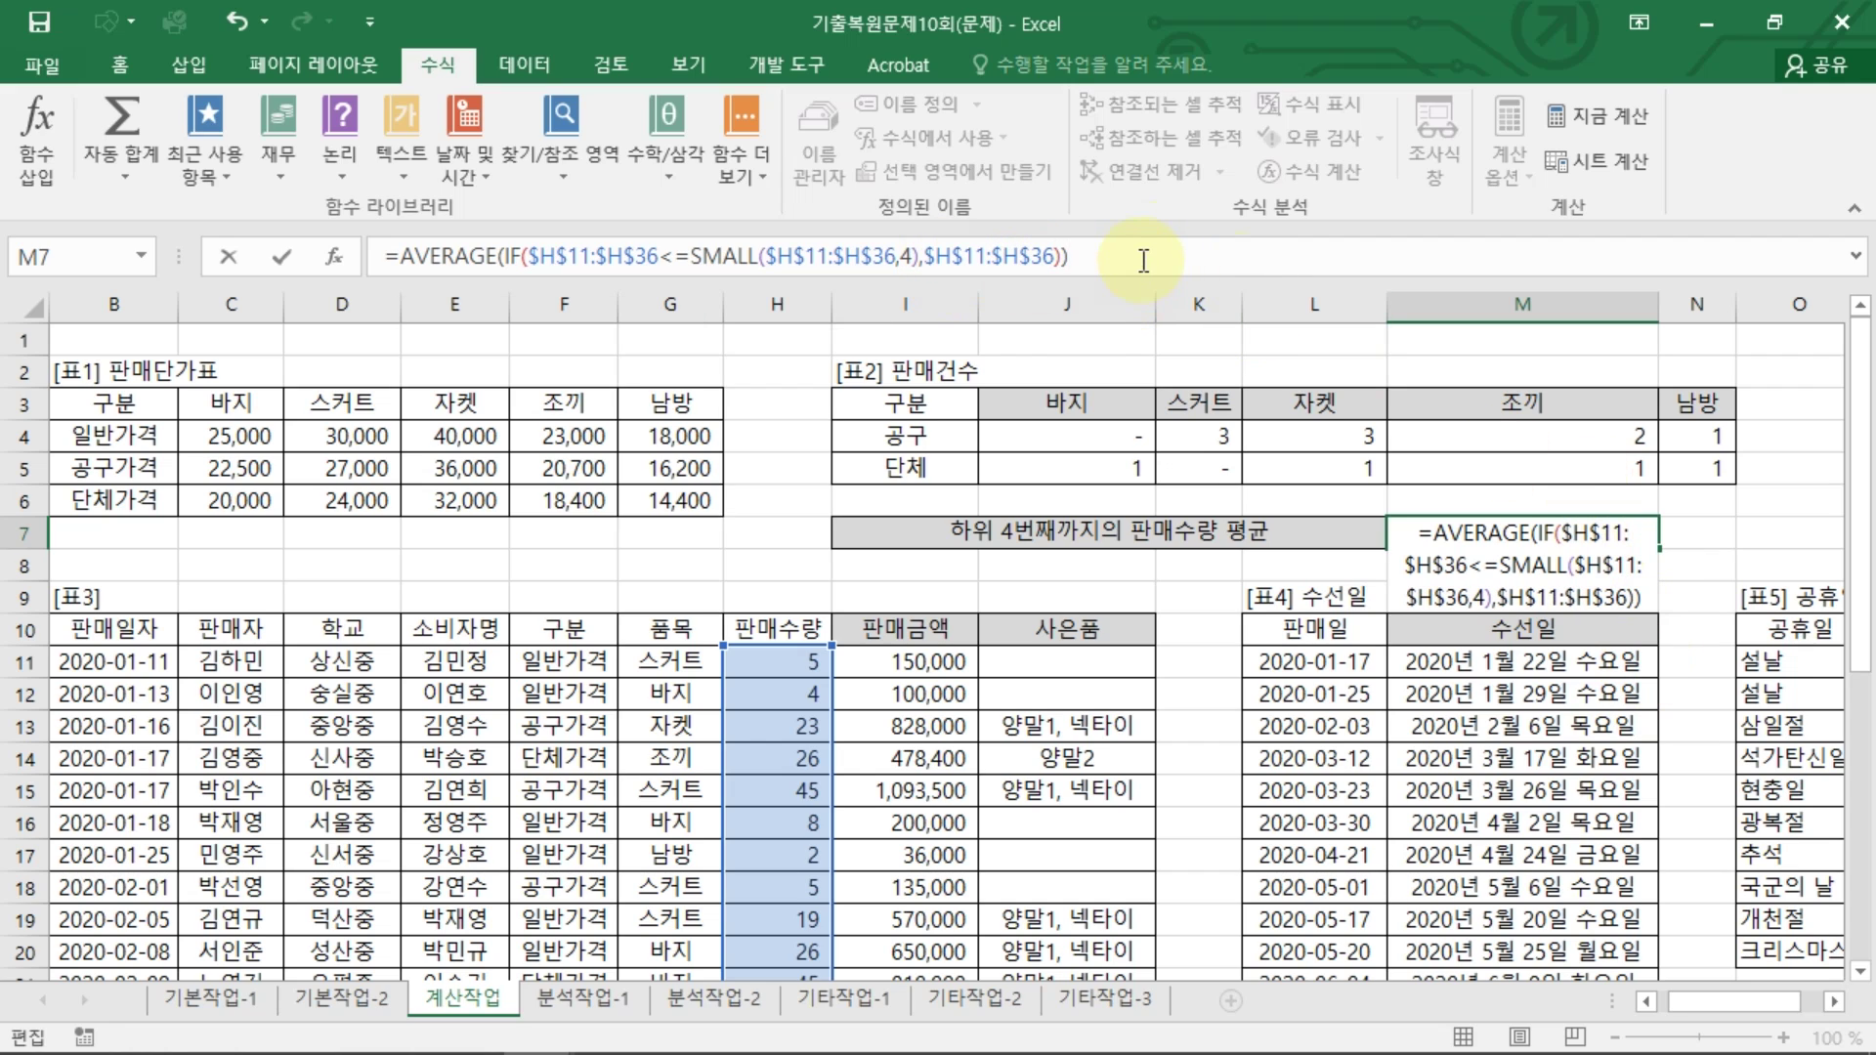
{"action": "key", "text": "ctrl+shift+Return"}
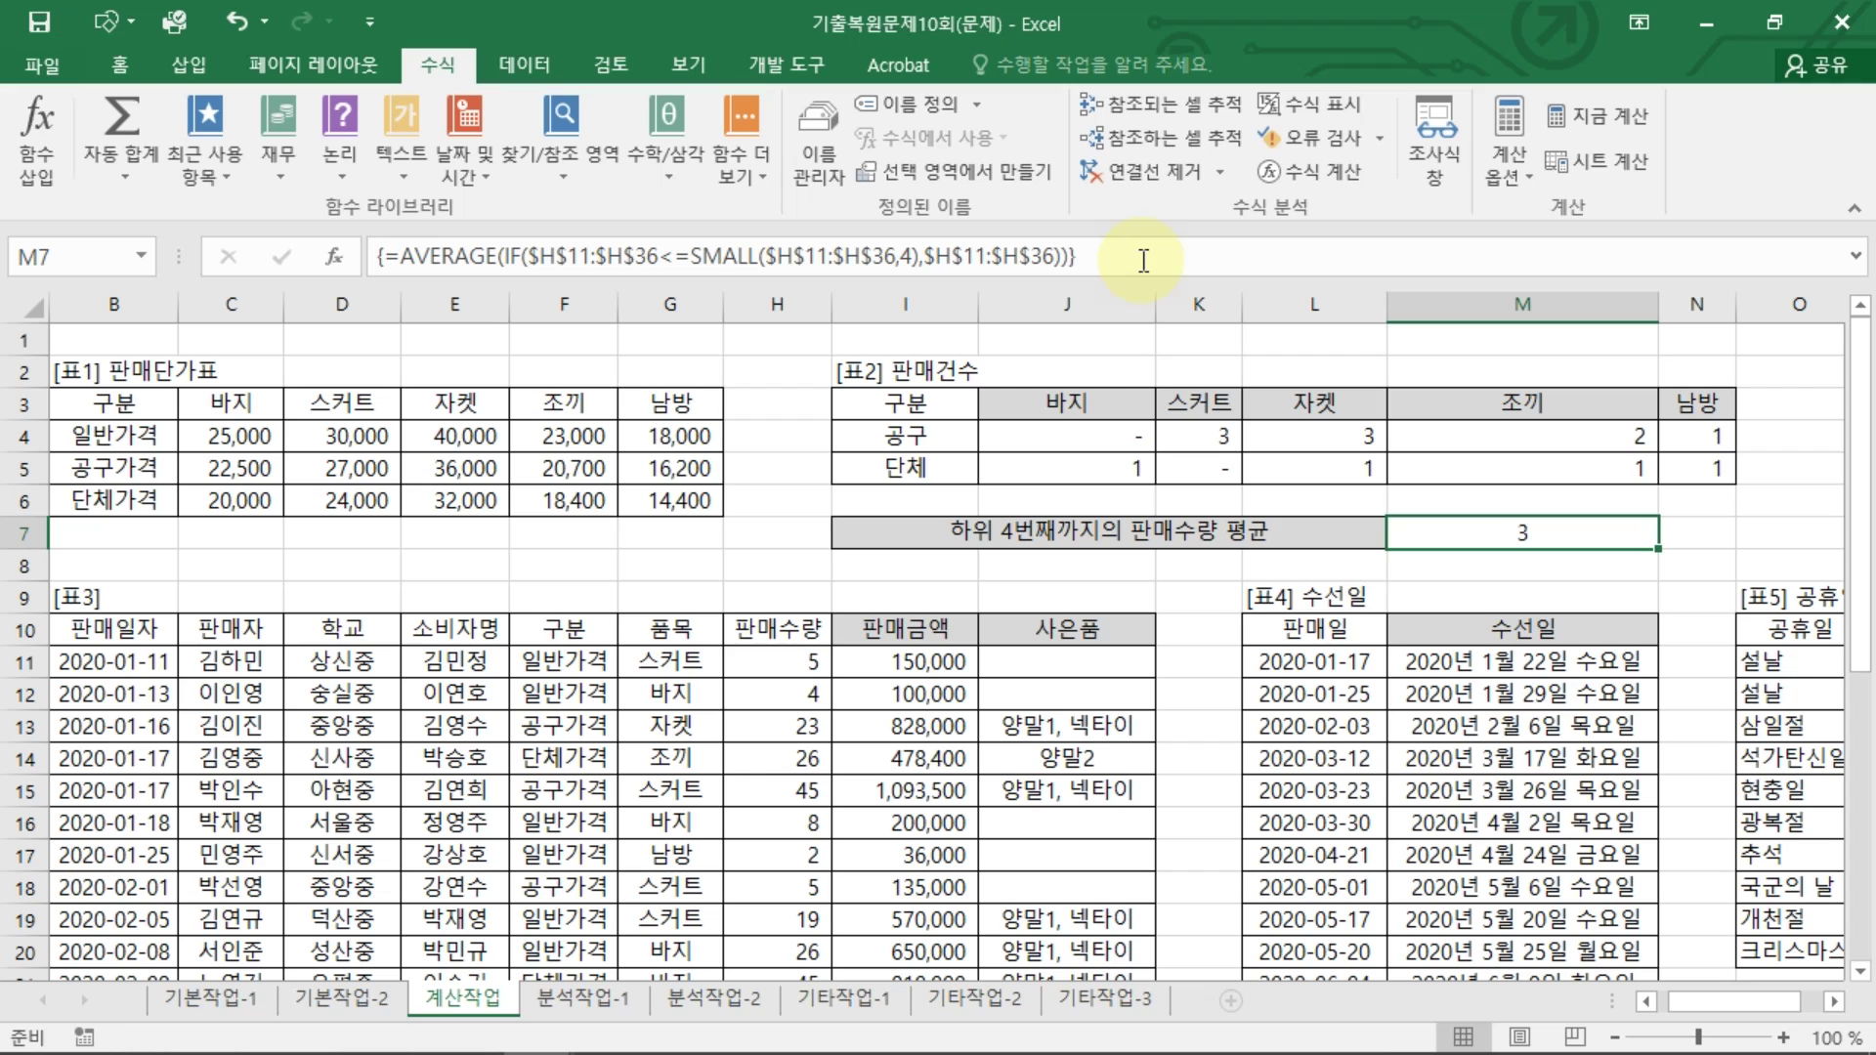
Step: Change all three ranges in M7's formula to the relative reference H11:H36 and re-enter it as an array formula
{"action": "double_click", "coordinate": [1558, 534]}
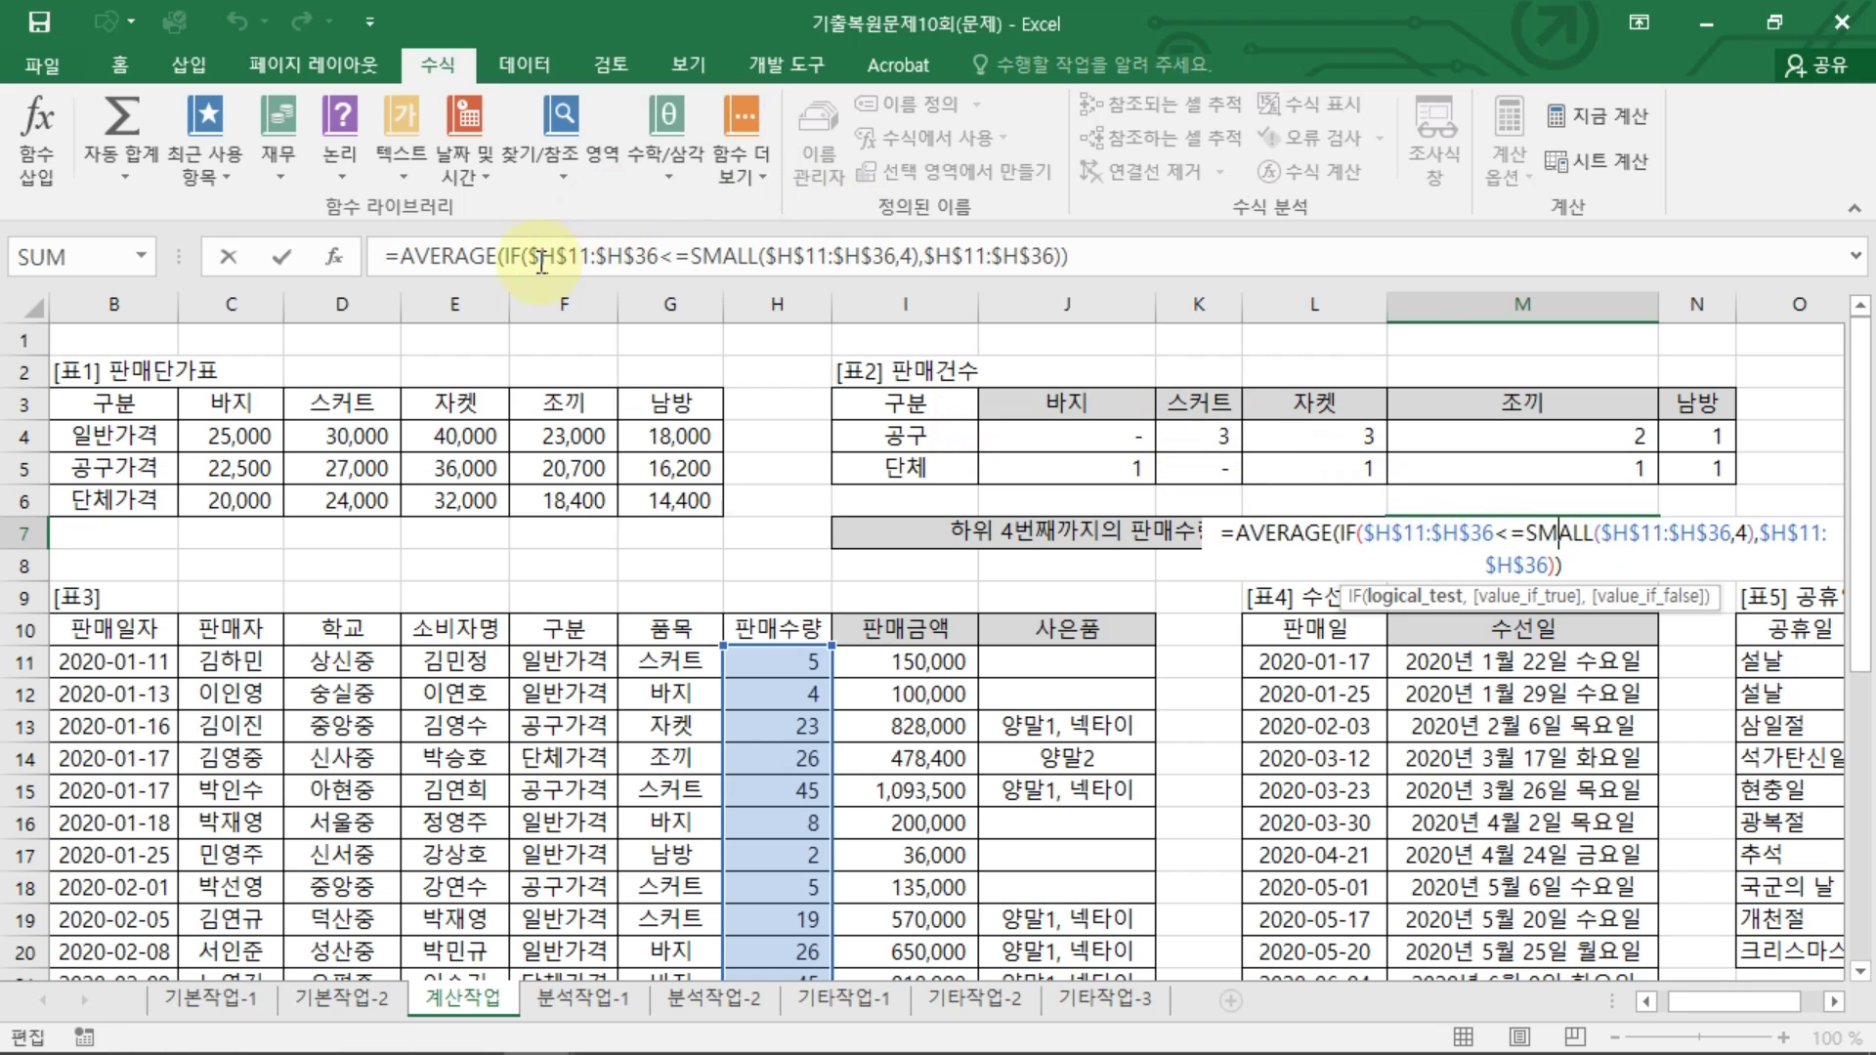
{"action": "left_click_drag", "start_coordinate": [528, 258], "coordinate": [975, 284]}
{"action": "key", "text": "F4"}
{"action": "key", "text": "F4"}
{"action": "key", "text": "F4"}
{"action": "key", "text": "F4"}
{"action": "key", "text": "F4"}
{"action": "key", "text": "F4"}
{"action": "key", "text": "F4"}
{"action": "key", "text": "F4"}
{"action": "key", "text": "F4"}
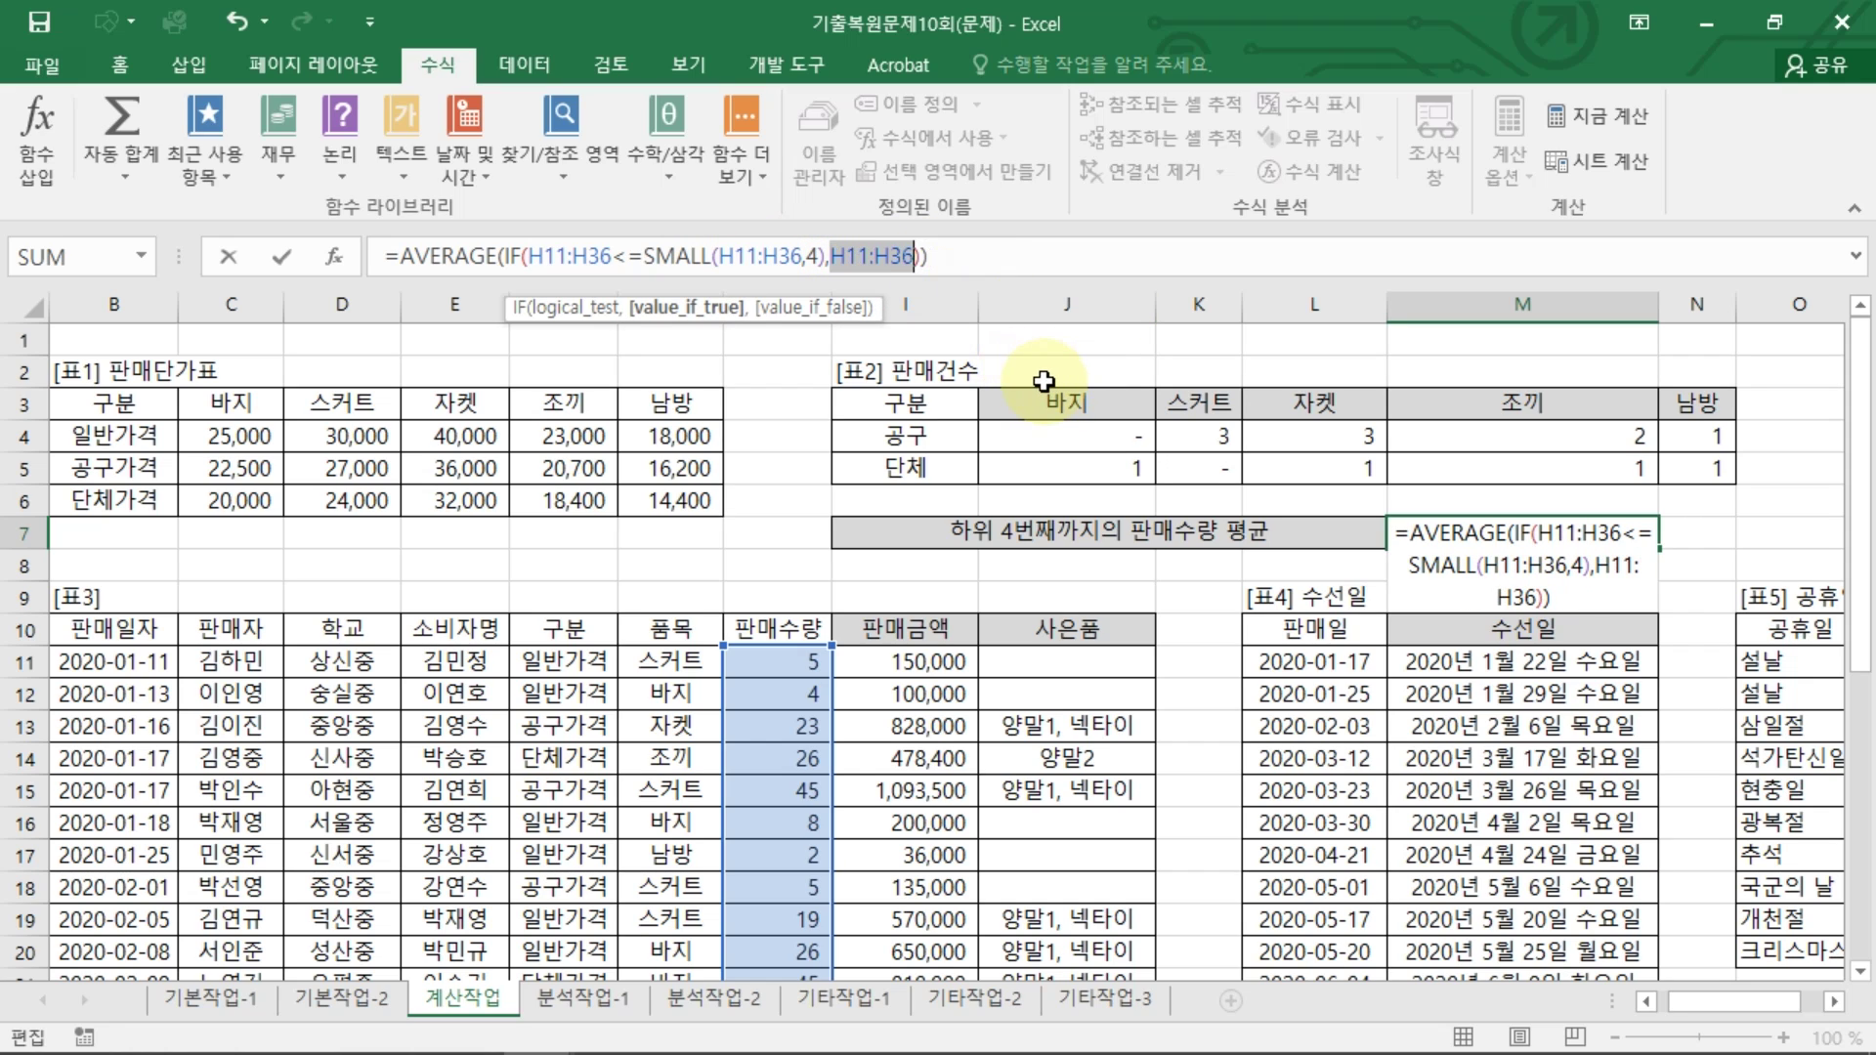
{"action": "key", "text": "ctrl+shift+Return"}
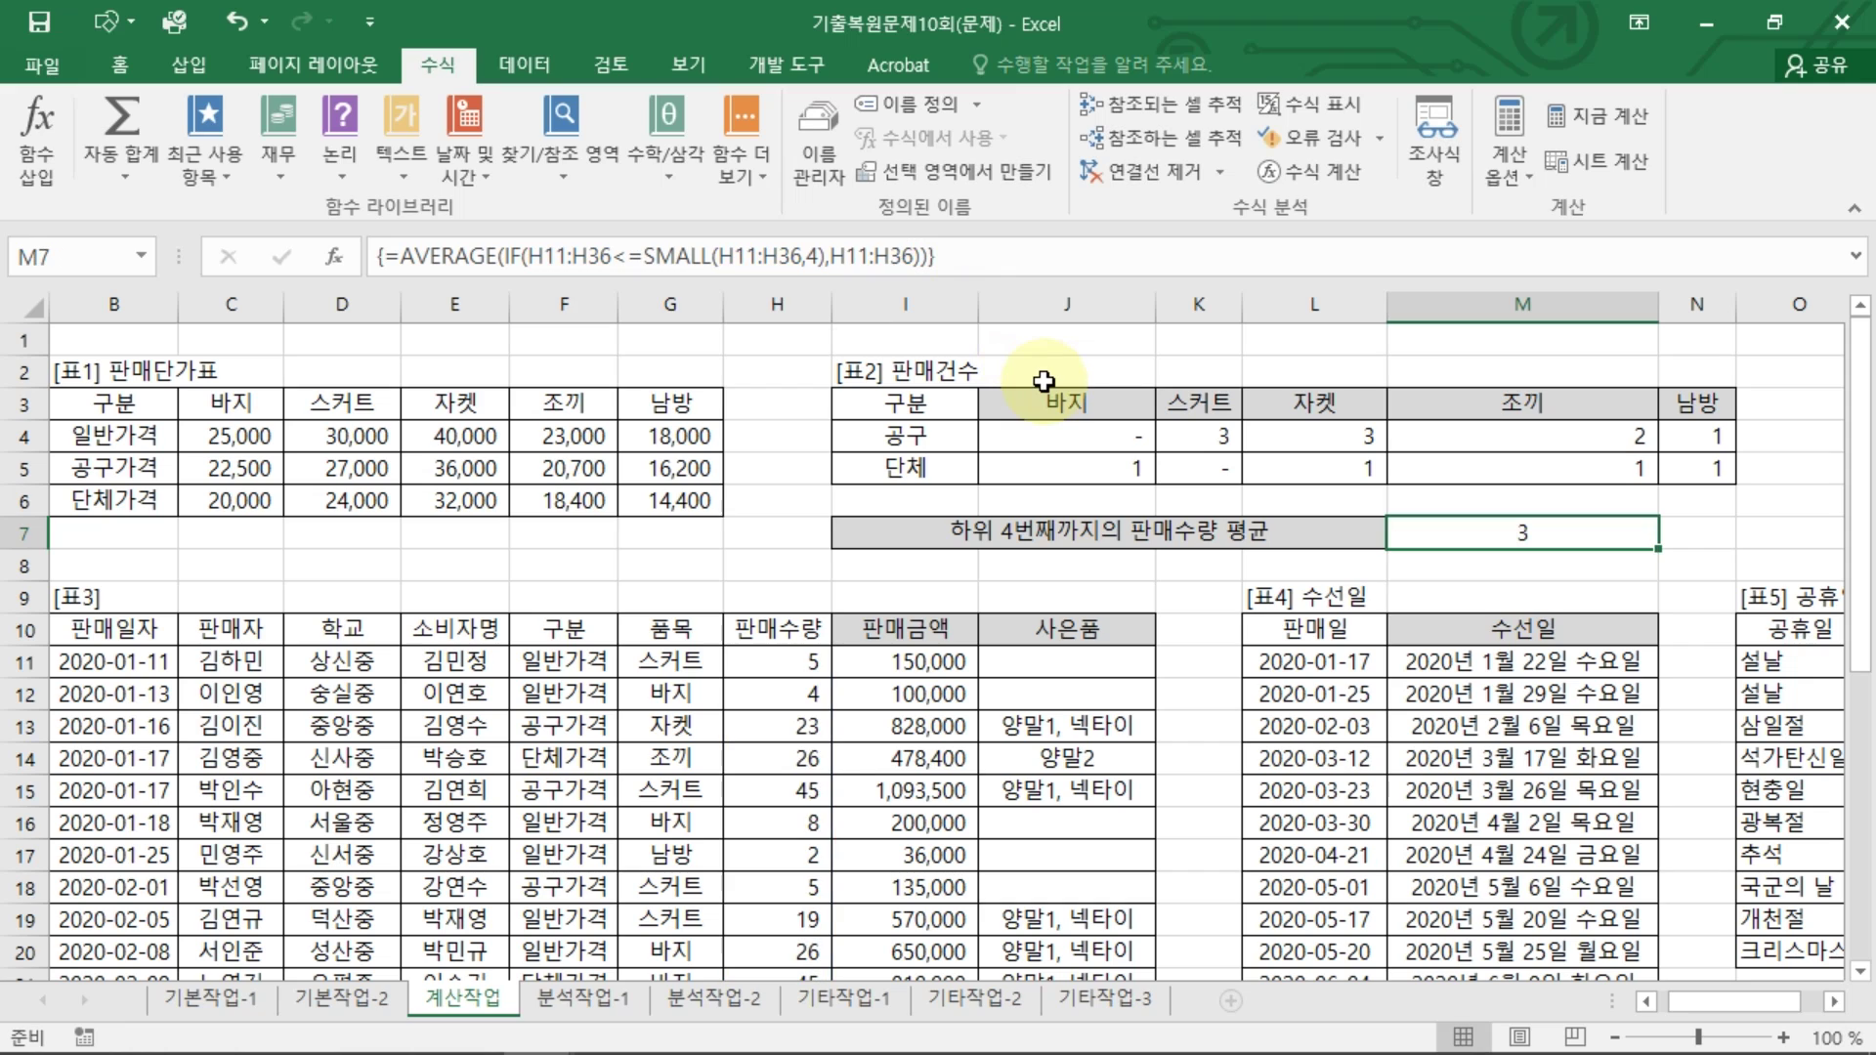
{"action": "double_click", "coordinate": [1518, 538]}
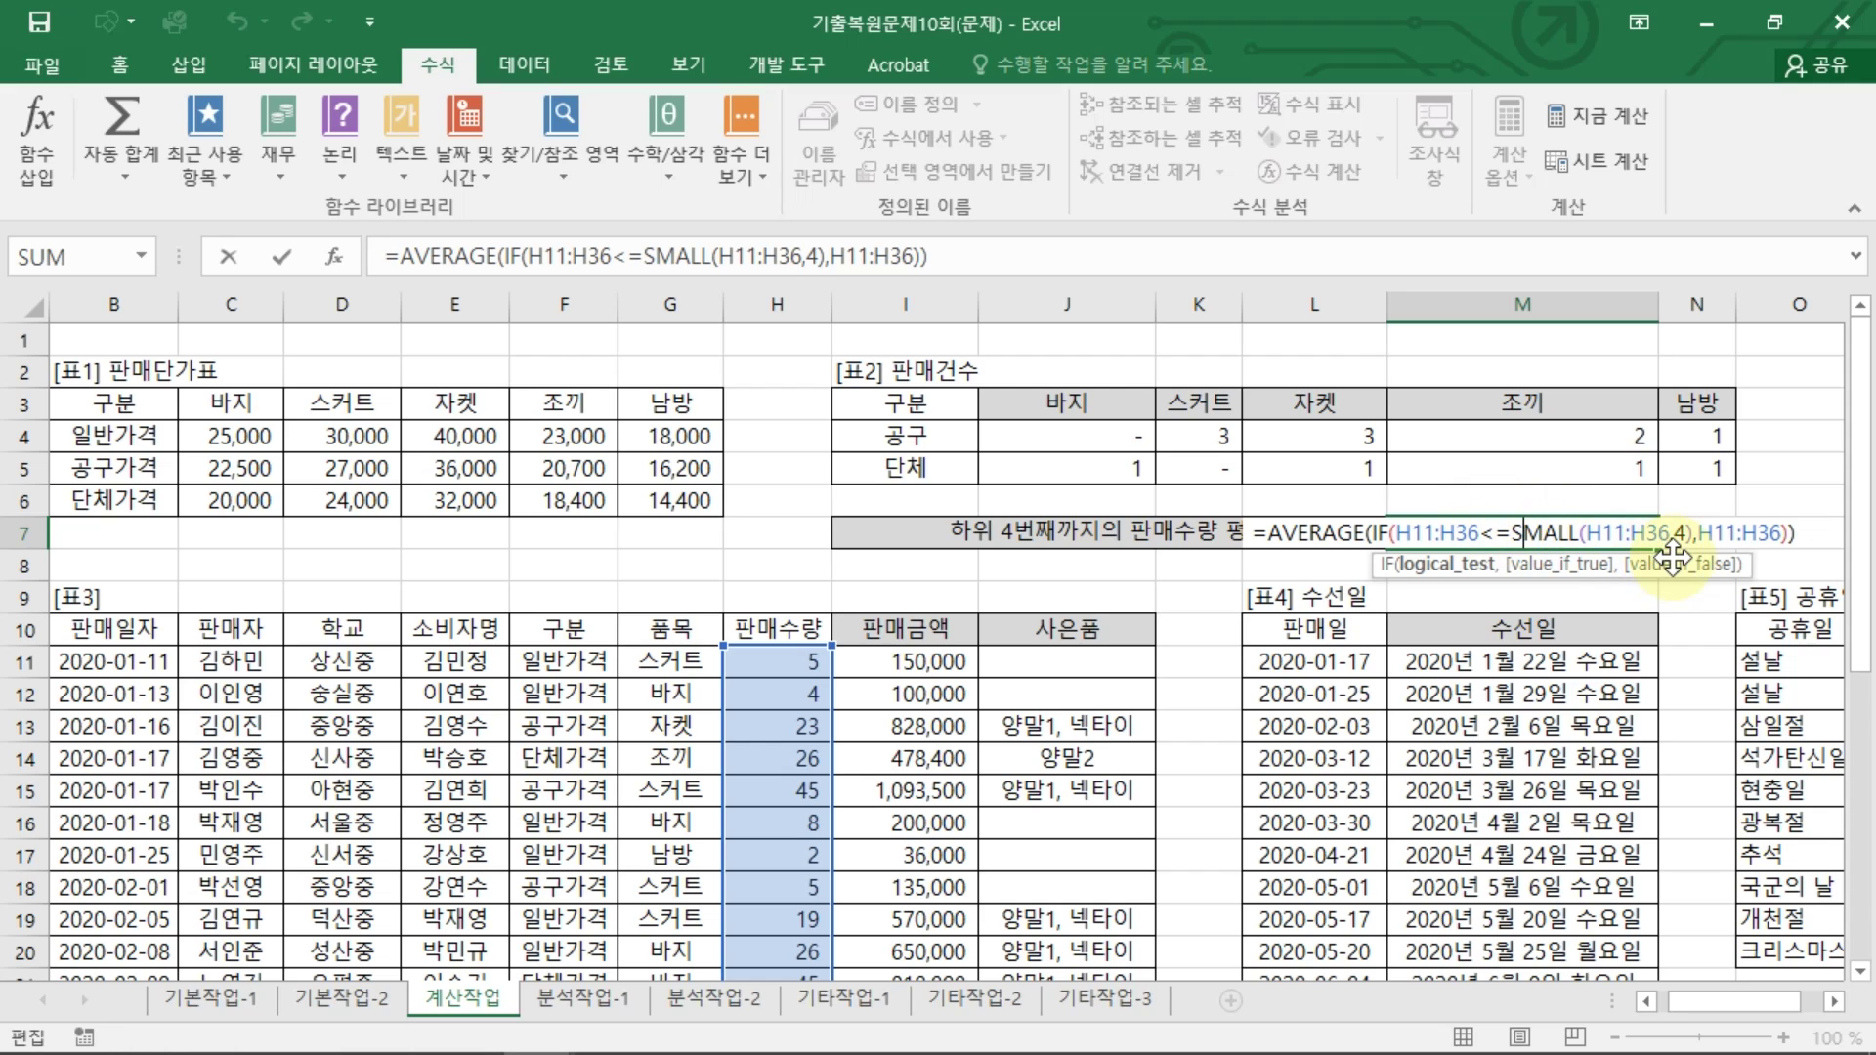
{"action": "key", "text": "ctrl+shift+Return"}
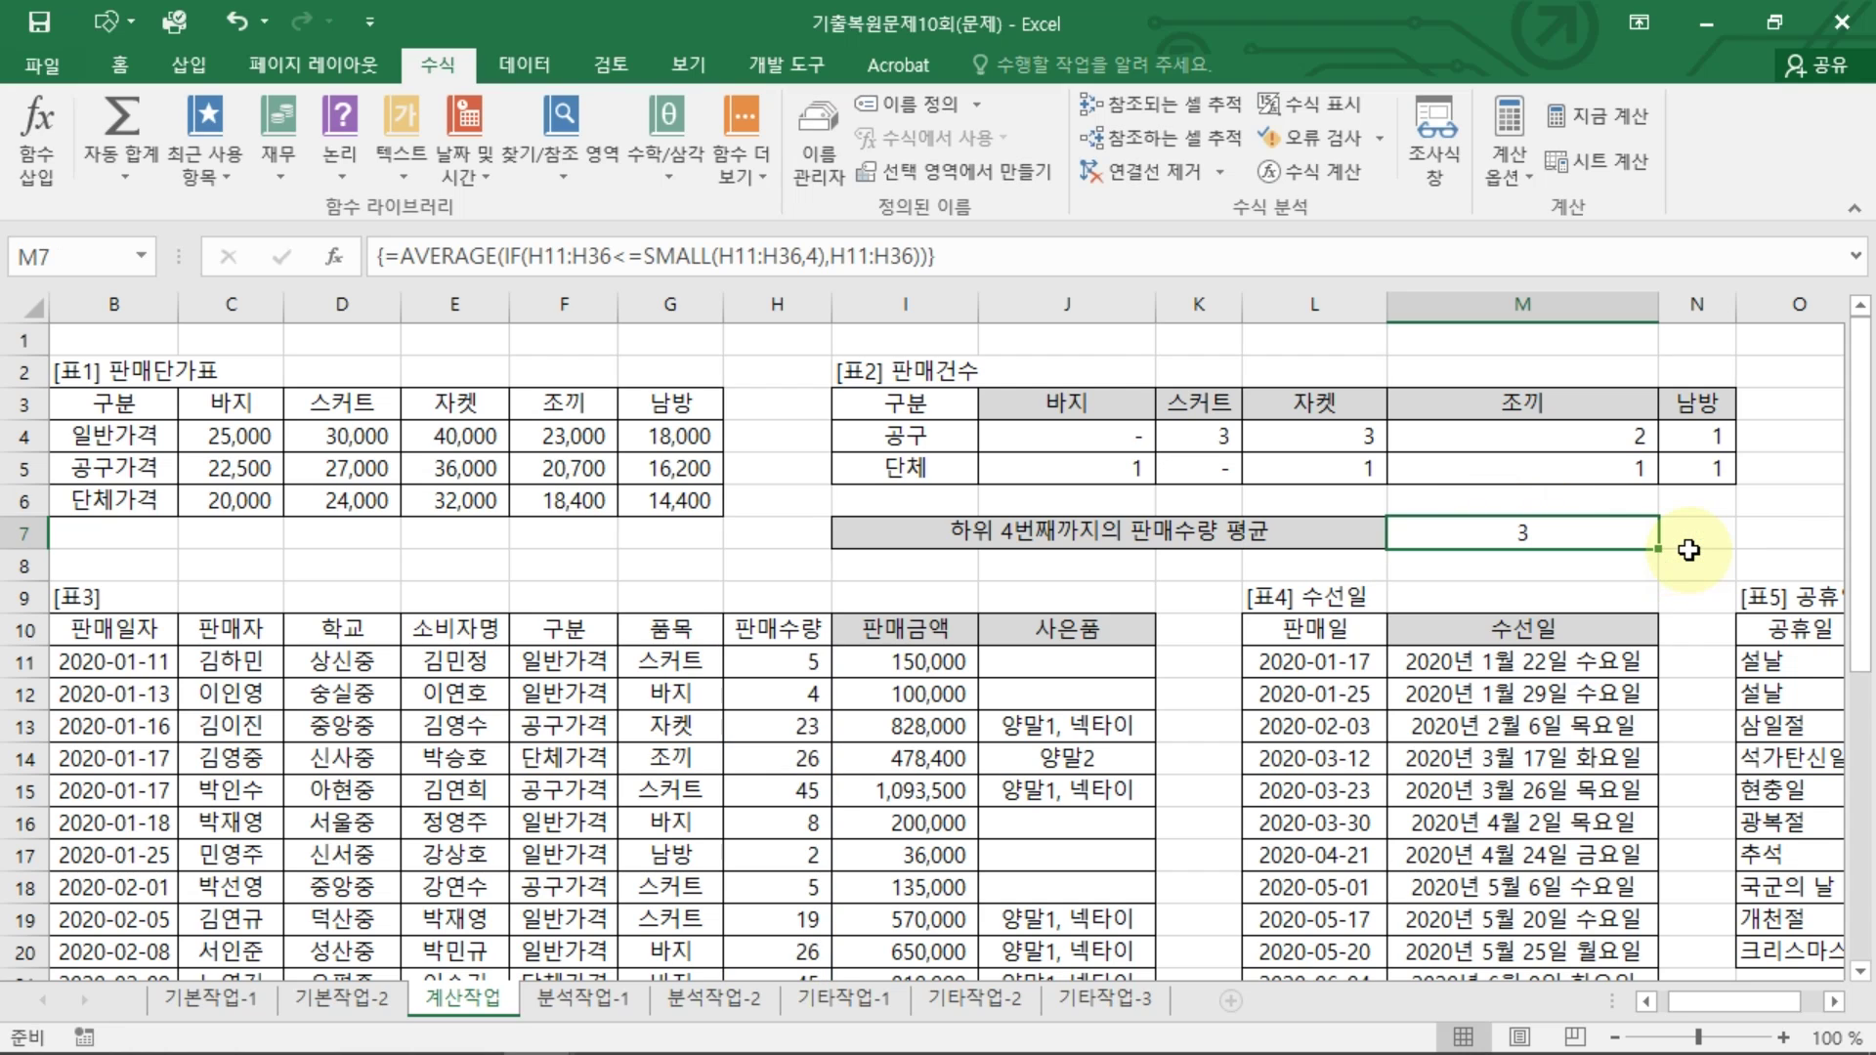